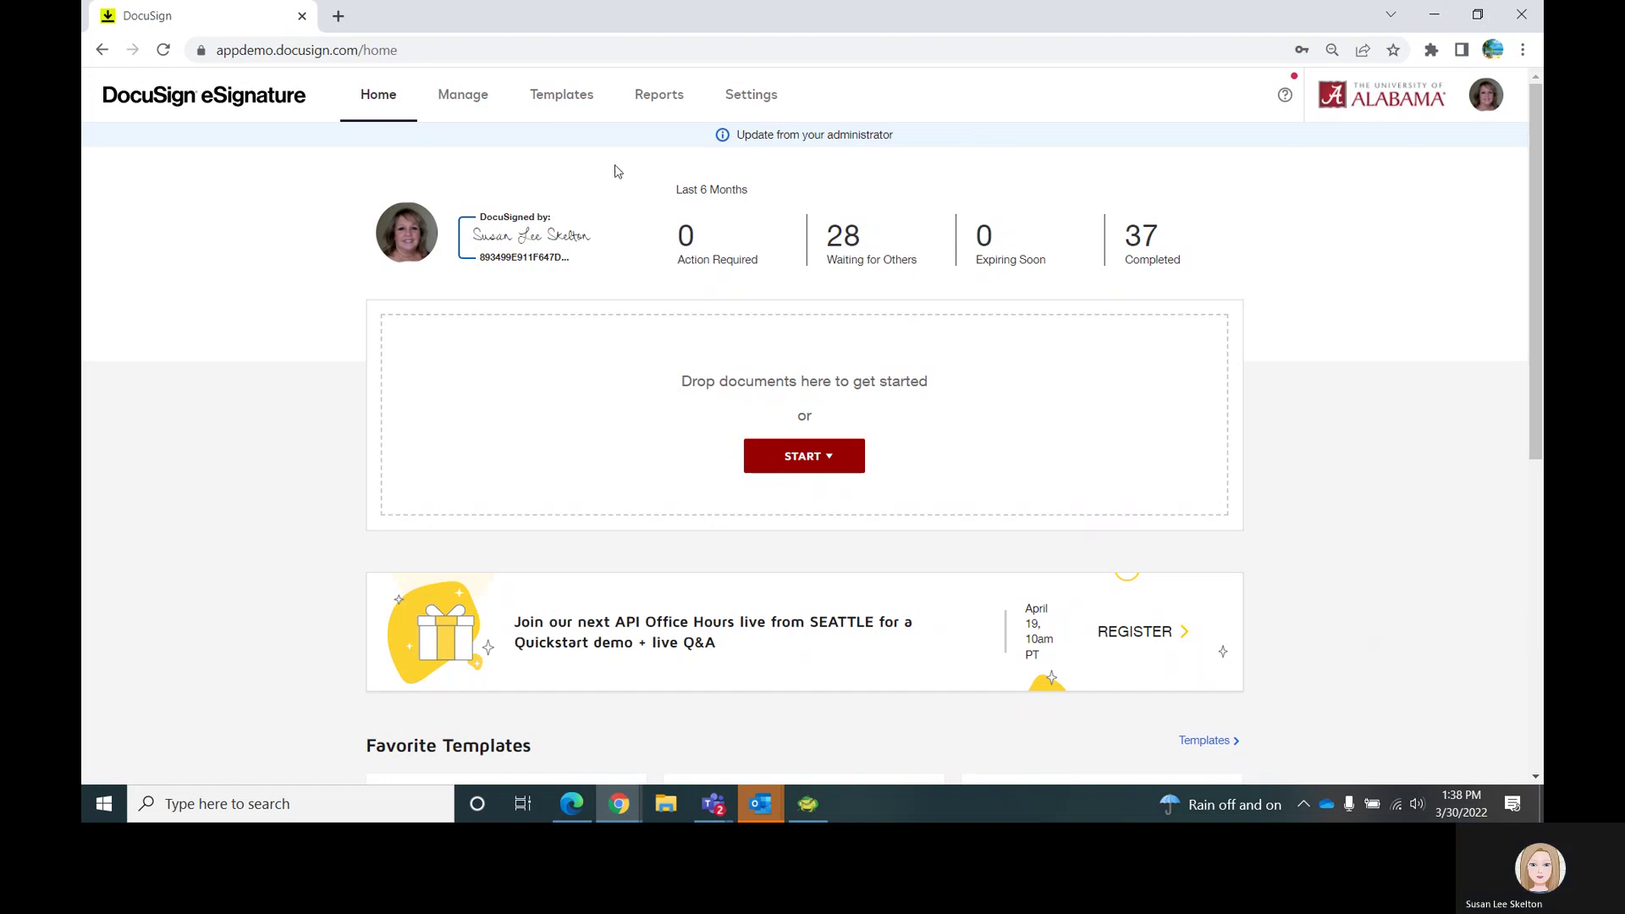
# Open the Sent folder, view a pending performance appraisal envelope's recipients, and return to the list.
pyautogui.click(459, 109)
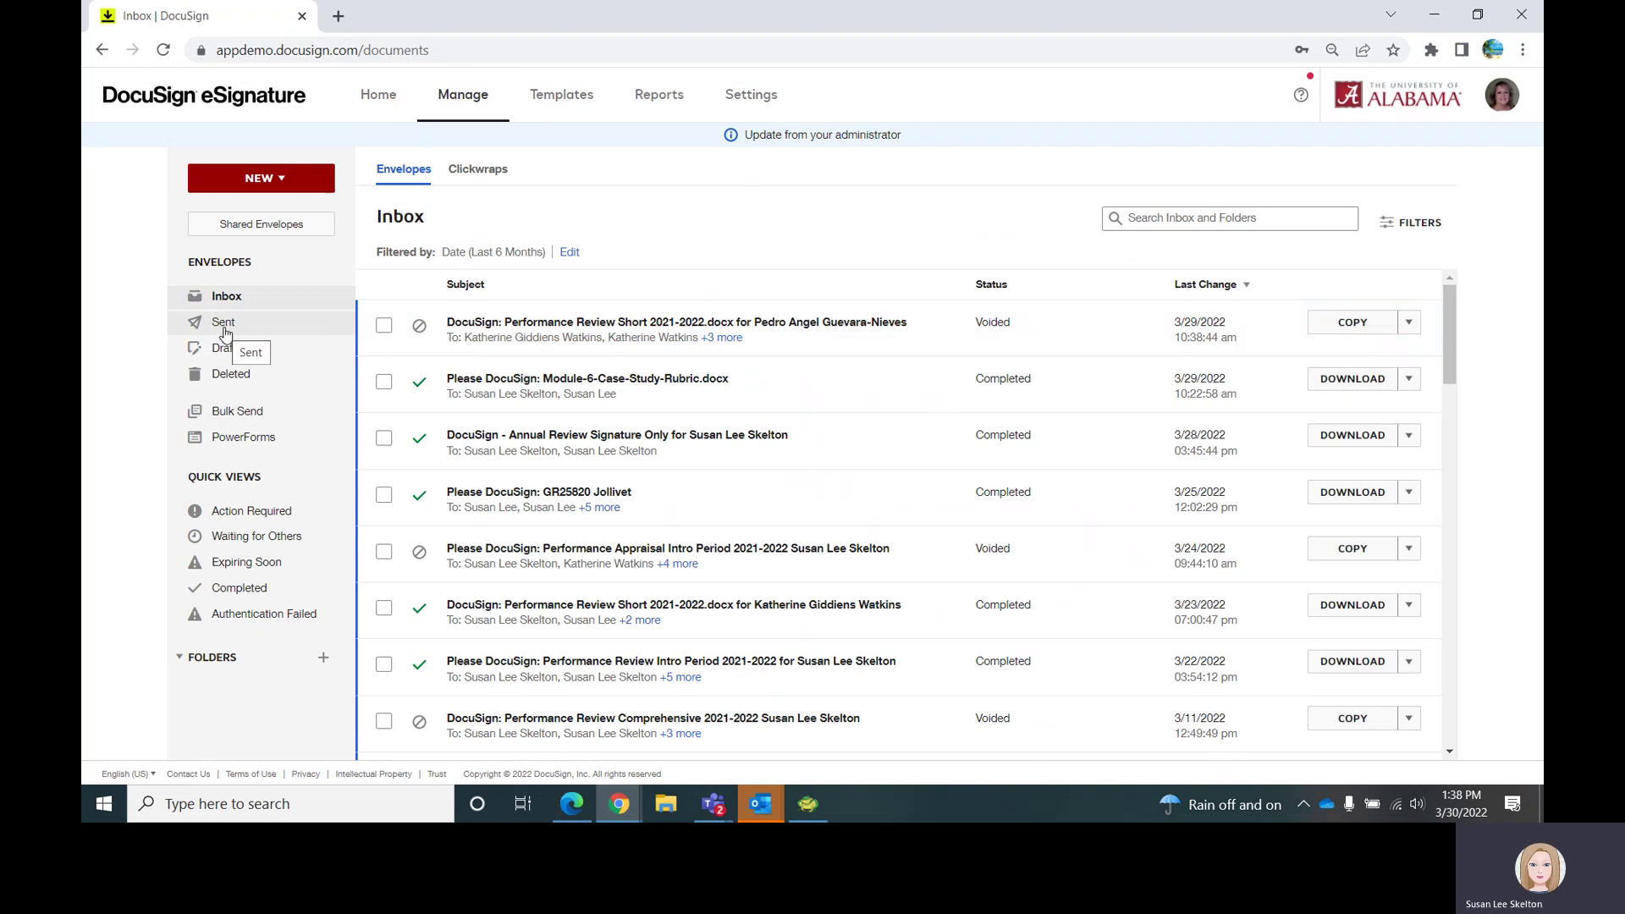
pyautogui.click(223, 324)
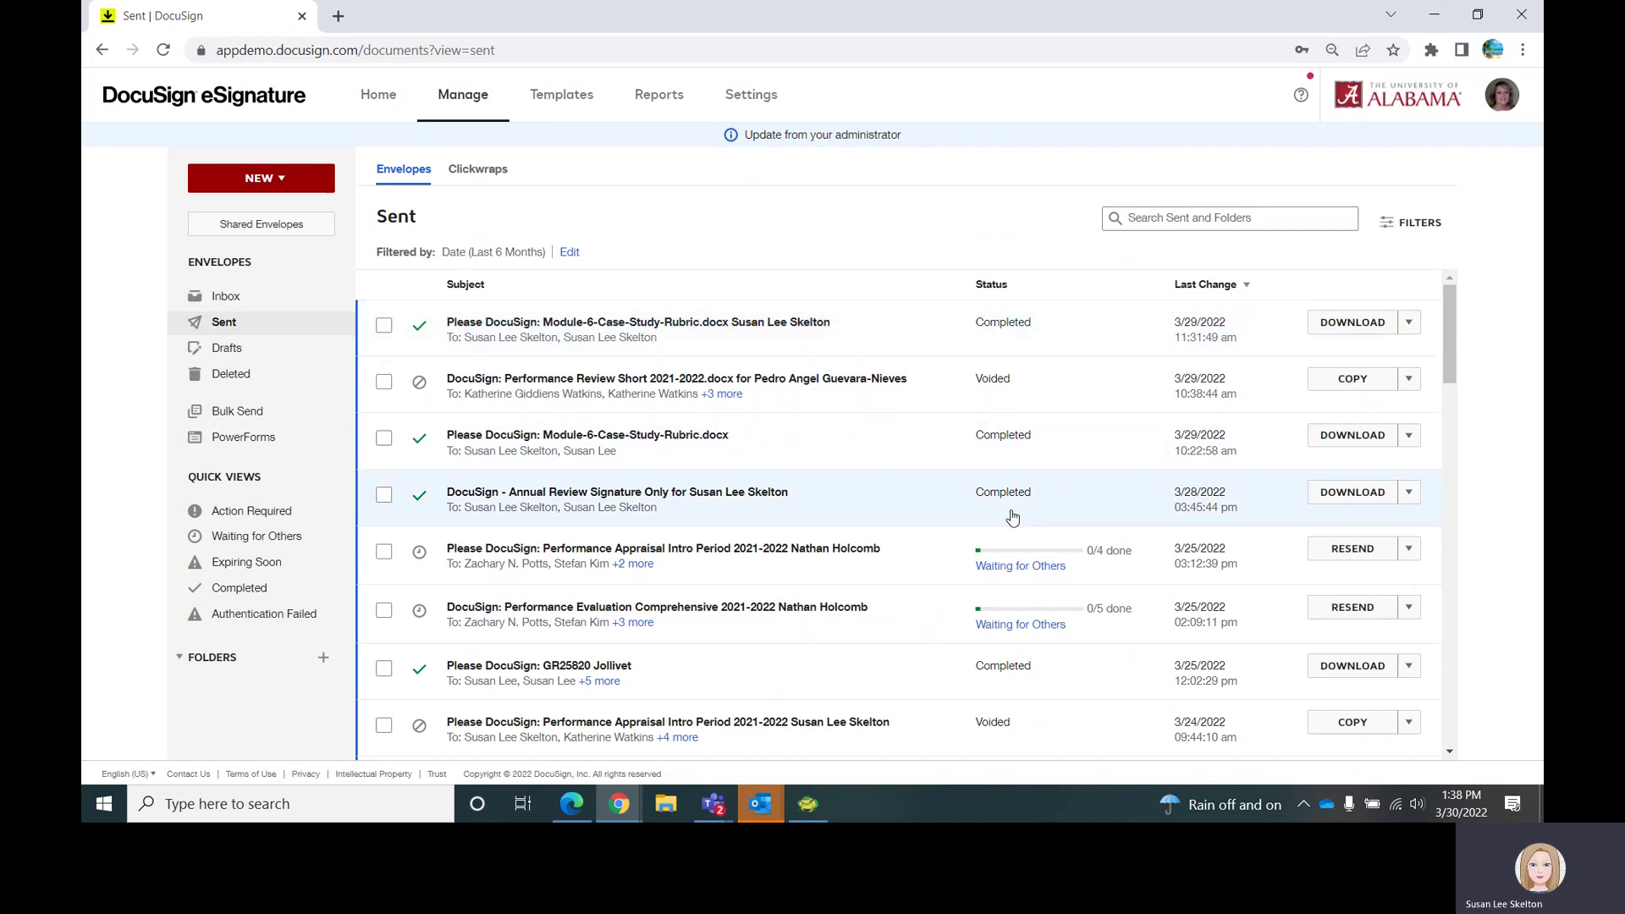
pyautogui.moveTo(1018, 574)
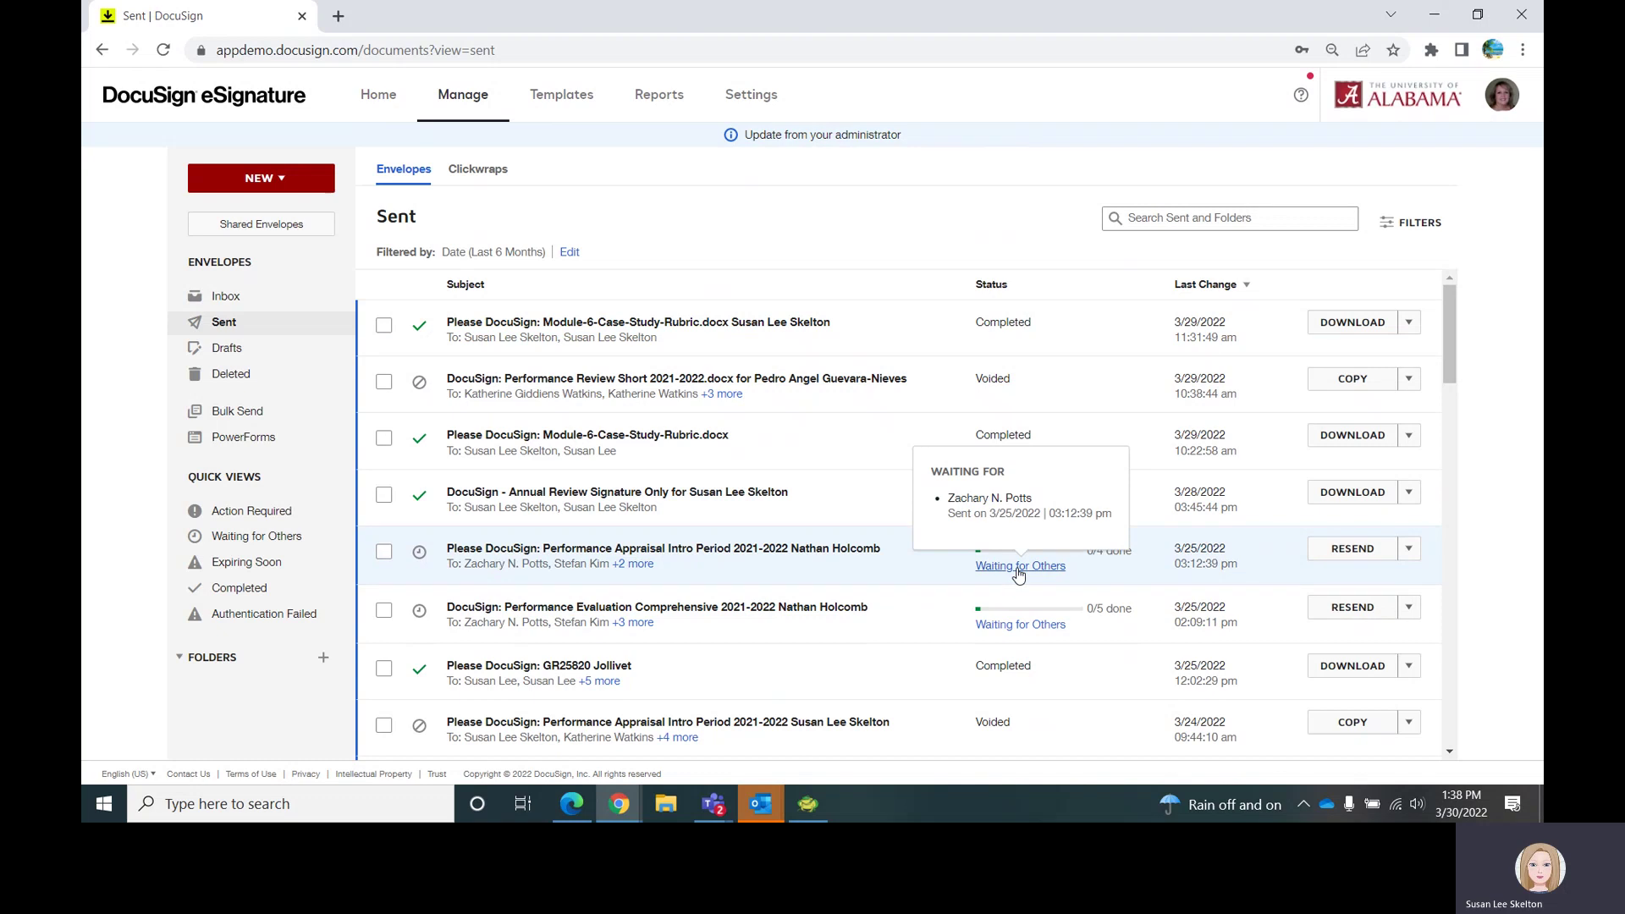
pyautogui.click(725, 550)
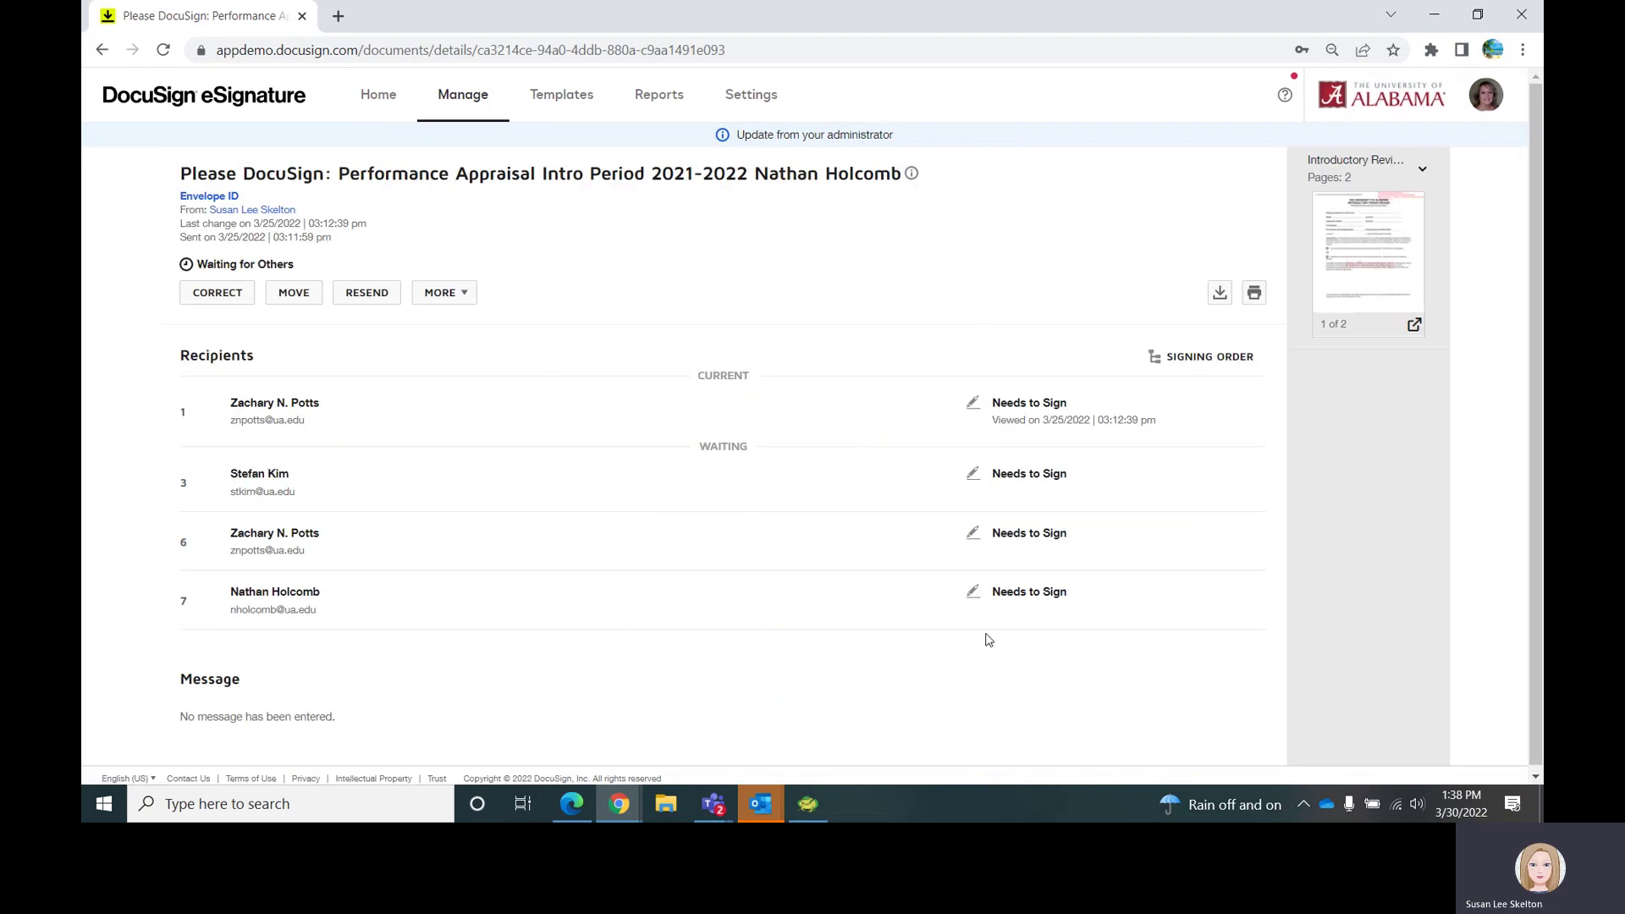
pyautogui.click(473, 102)
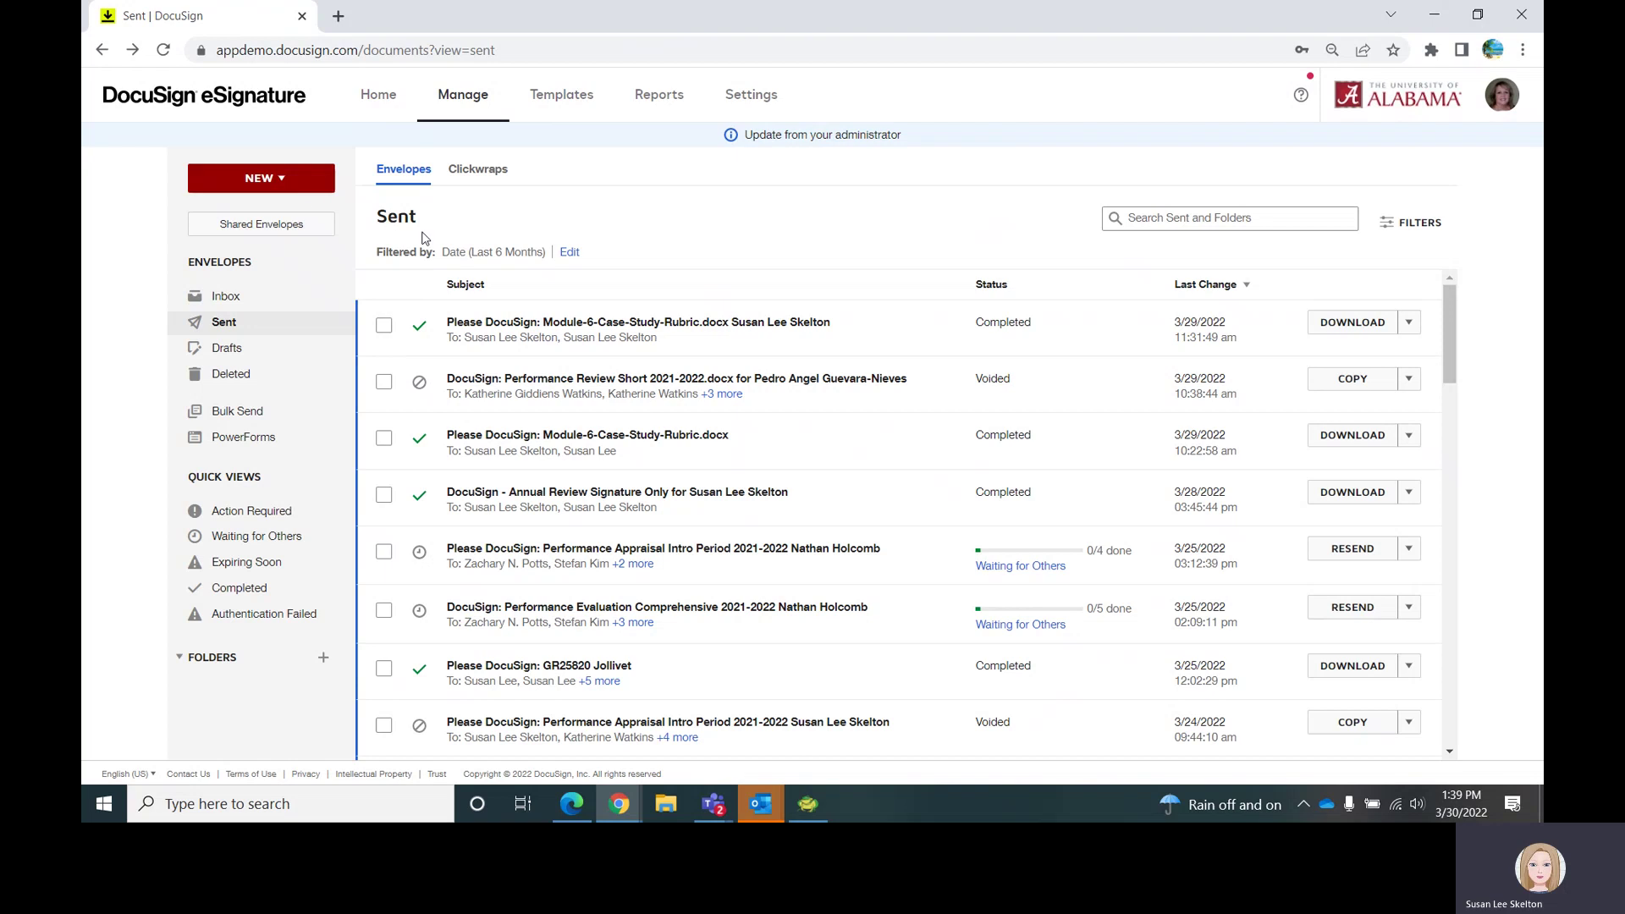
# Start a new envelope and upload DocuSign Case 08536532.PNG from the computer.
pyautogui.click(288, 182)
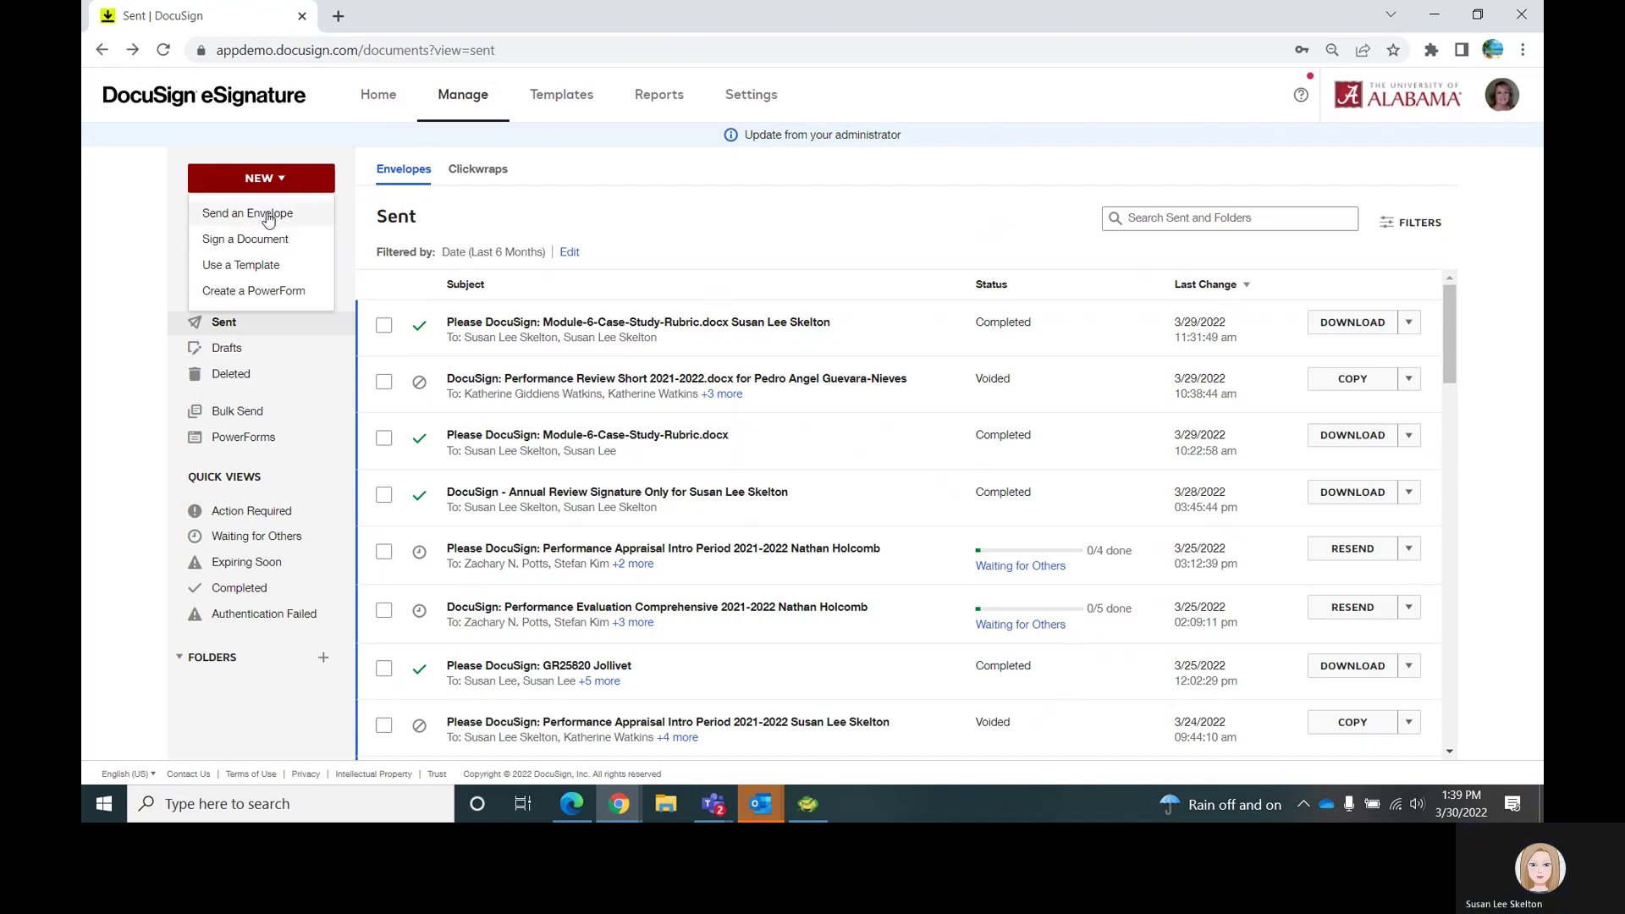
pyautogui.click(268, 217)
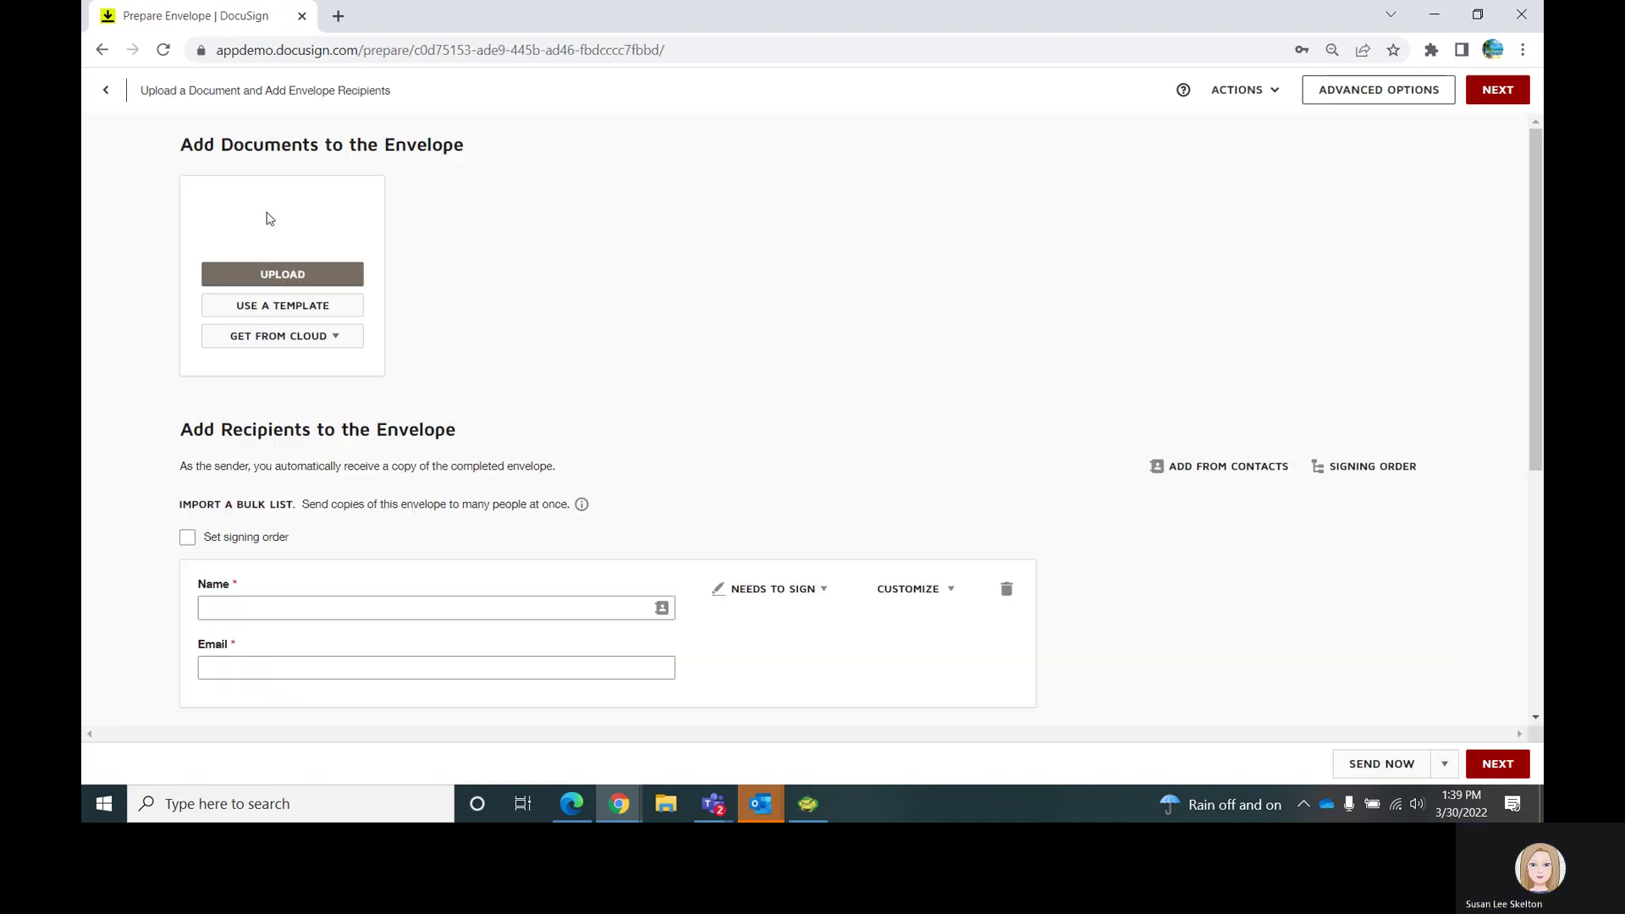
pyautogui.click(282, 278)
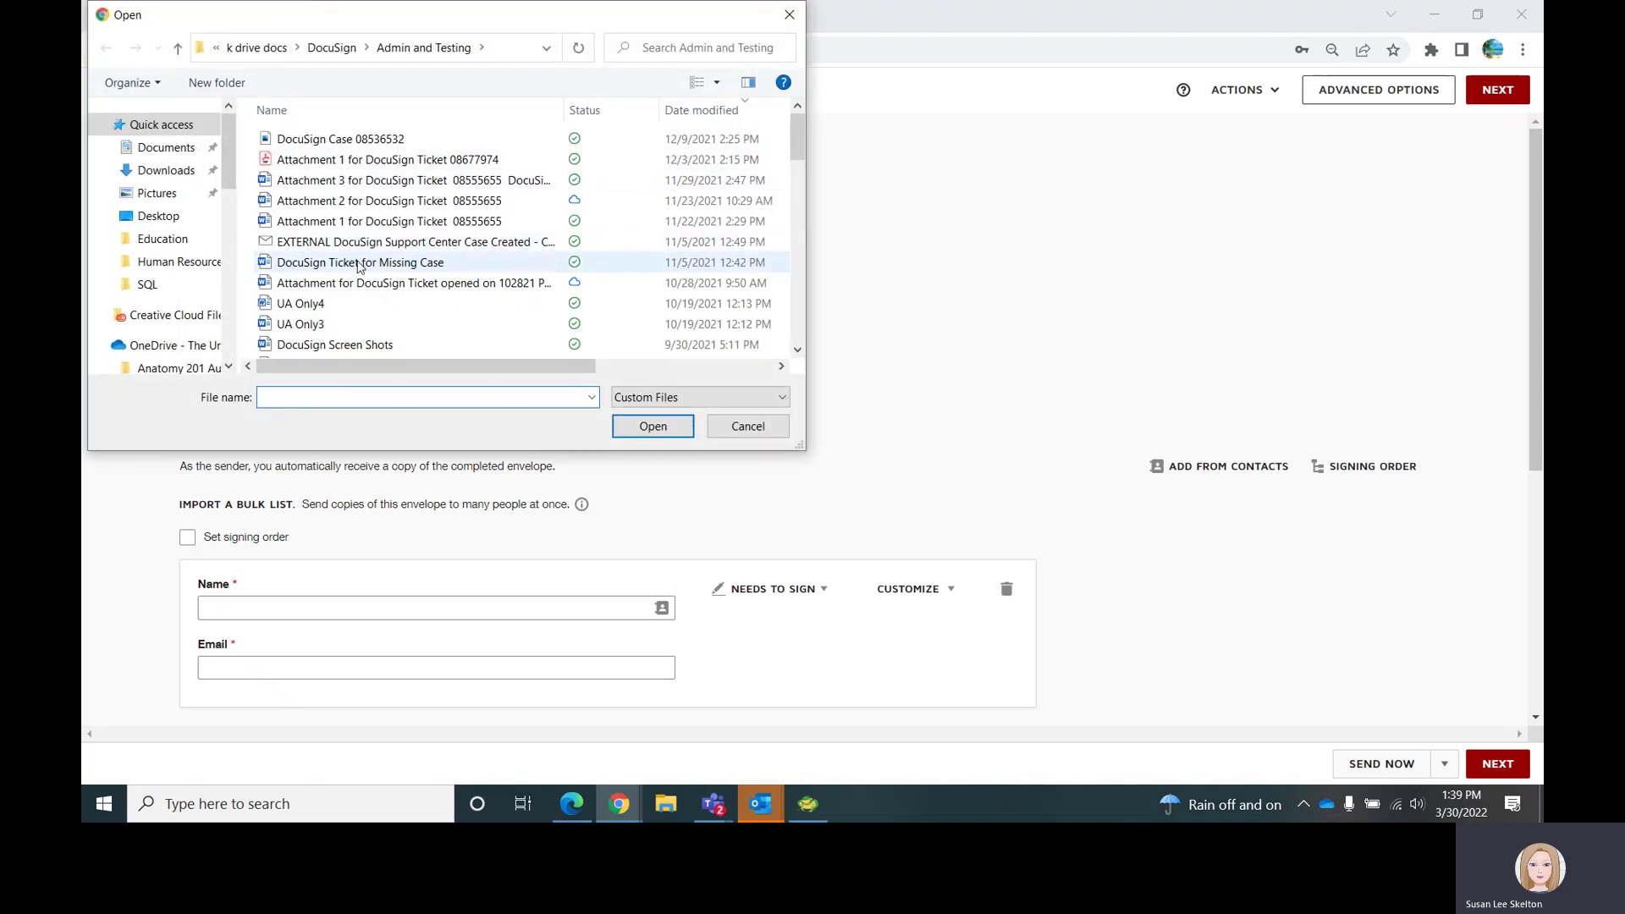
pyautogui.doubleClick(342, 140)
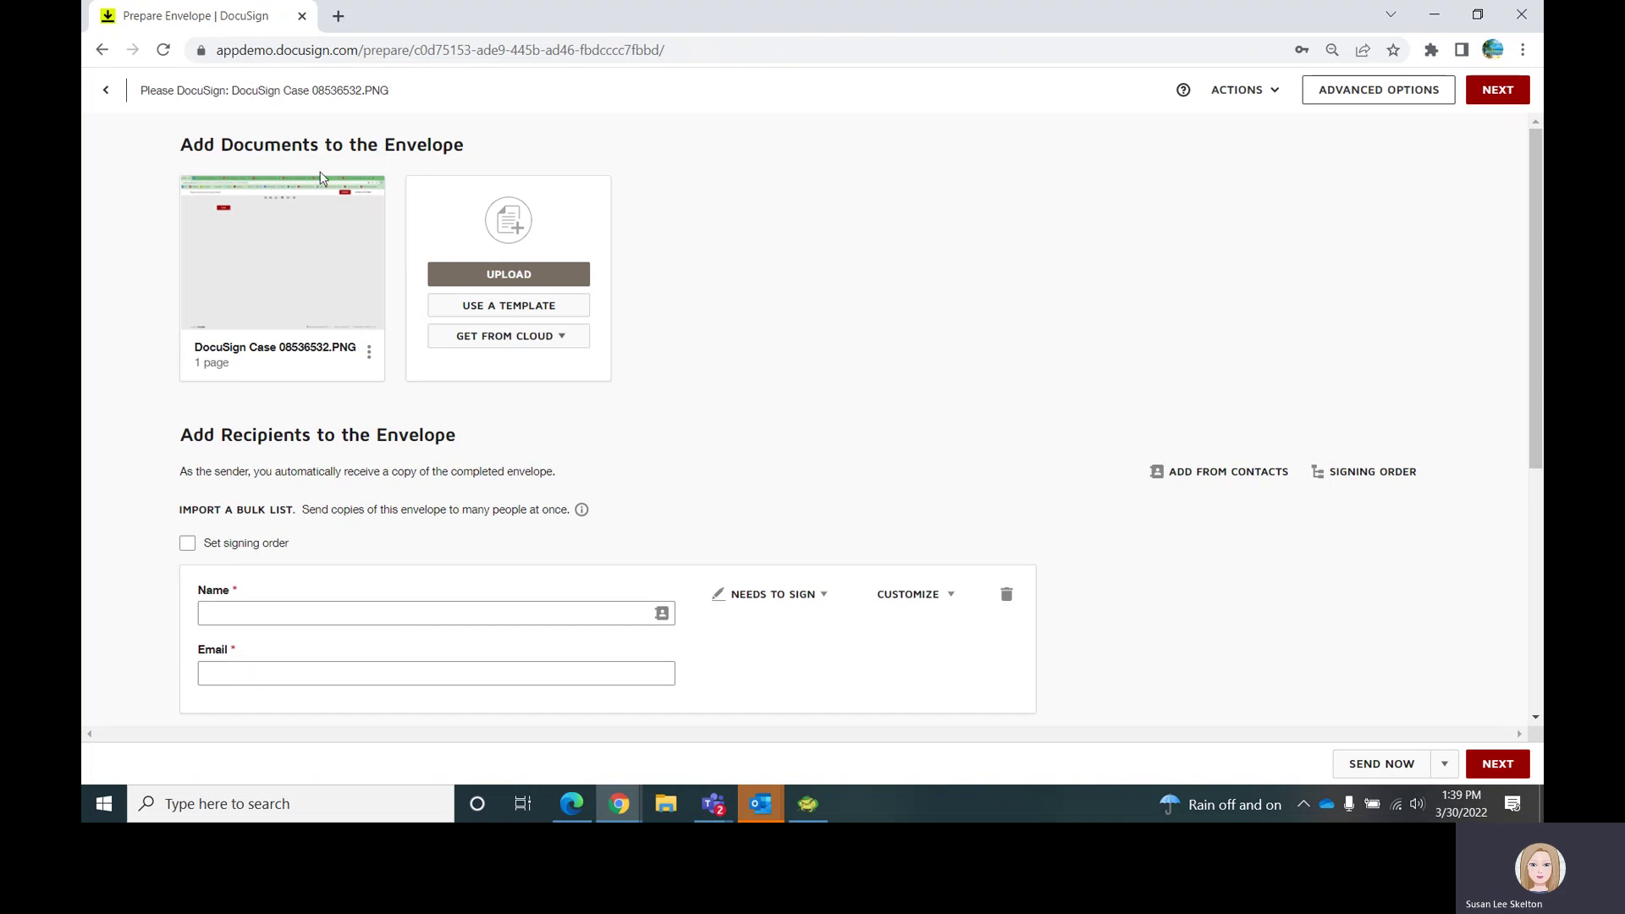
# Enable Set signing order and fill recipient 1 from the saved contact as Needs to Sign.
pyautogui.scroll(-3, 315, 259)
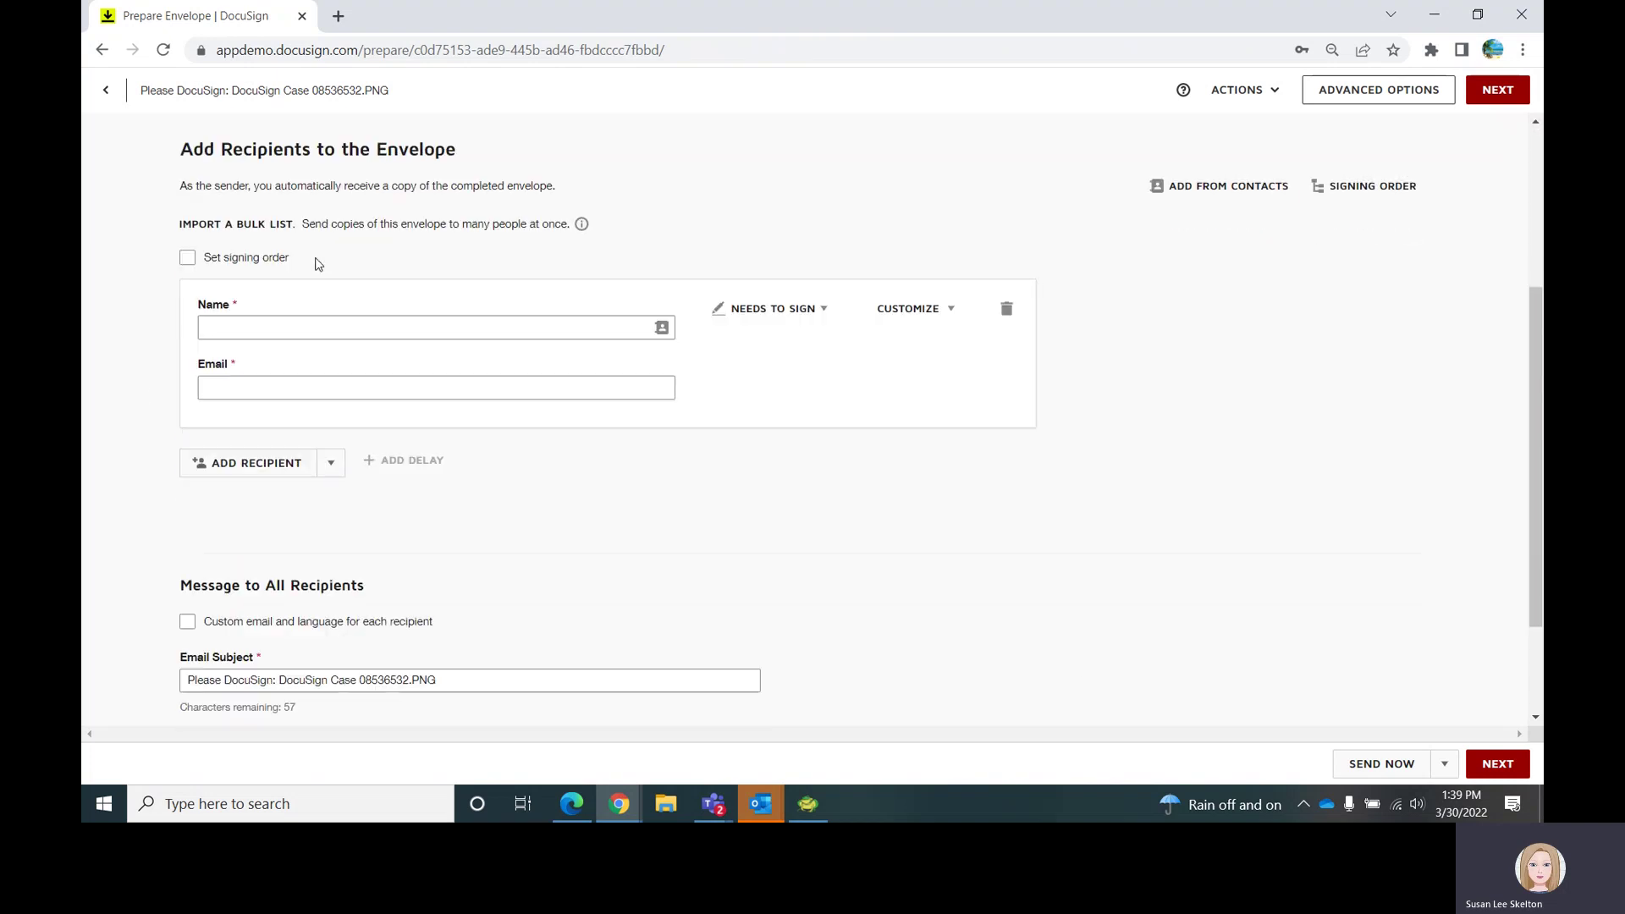
pyautogui.click(187, 258)
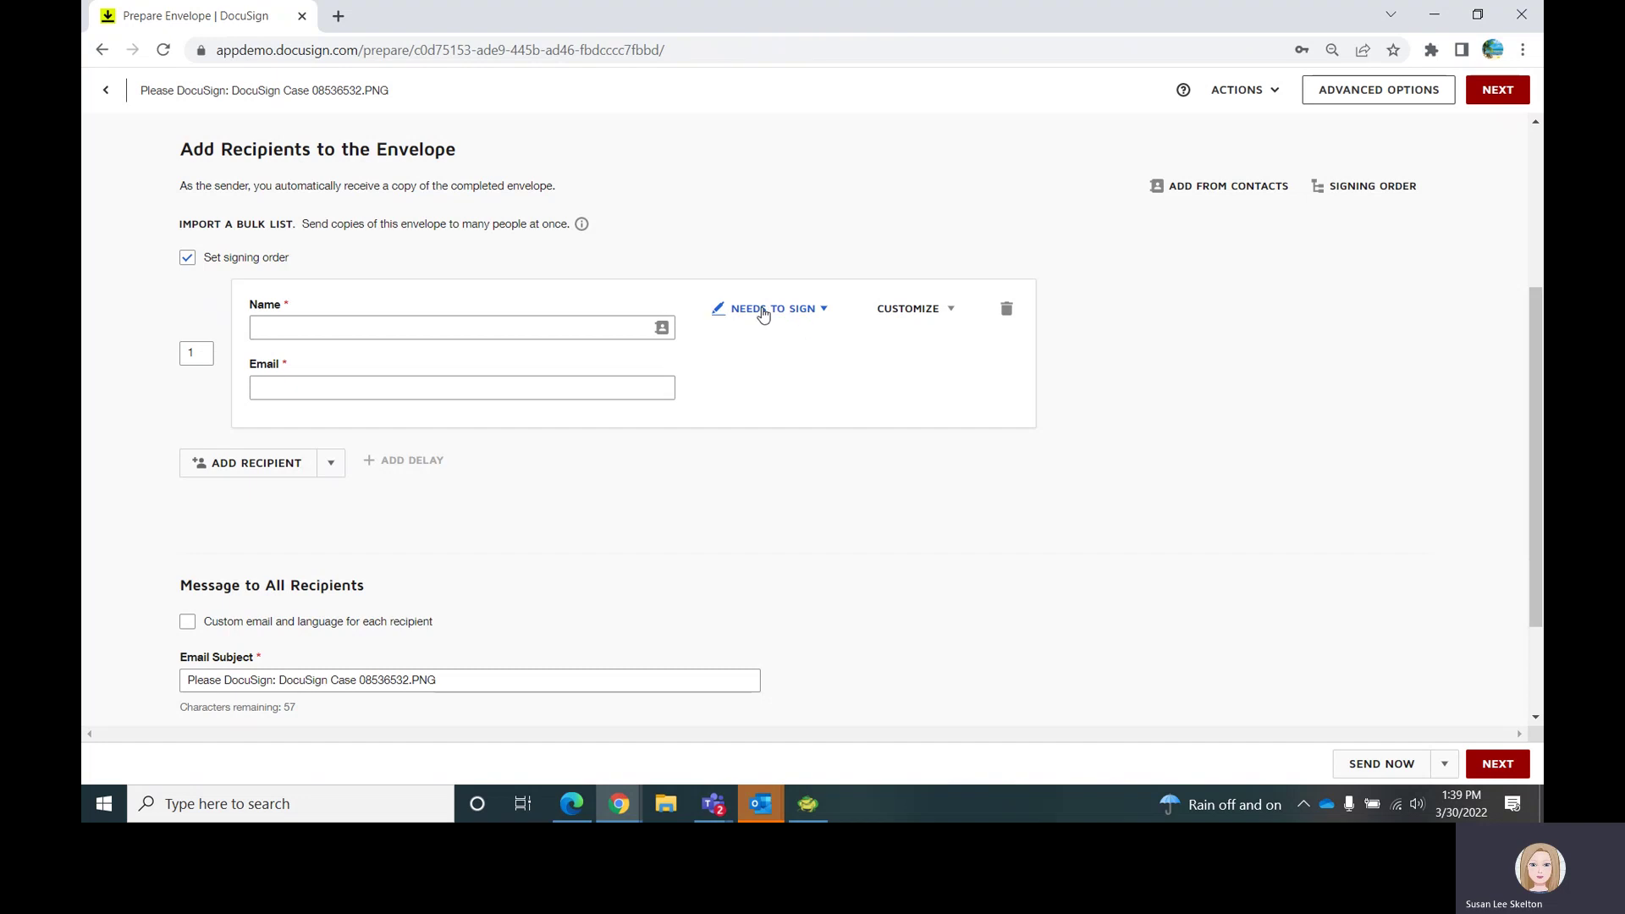
pyautogui.click(823, 315)
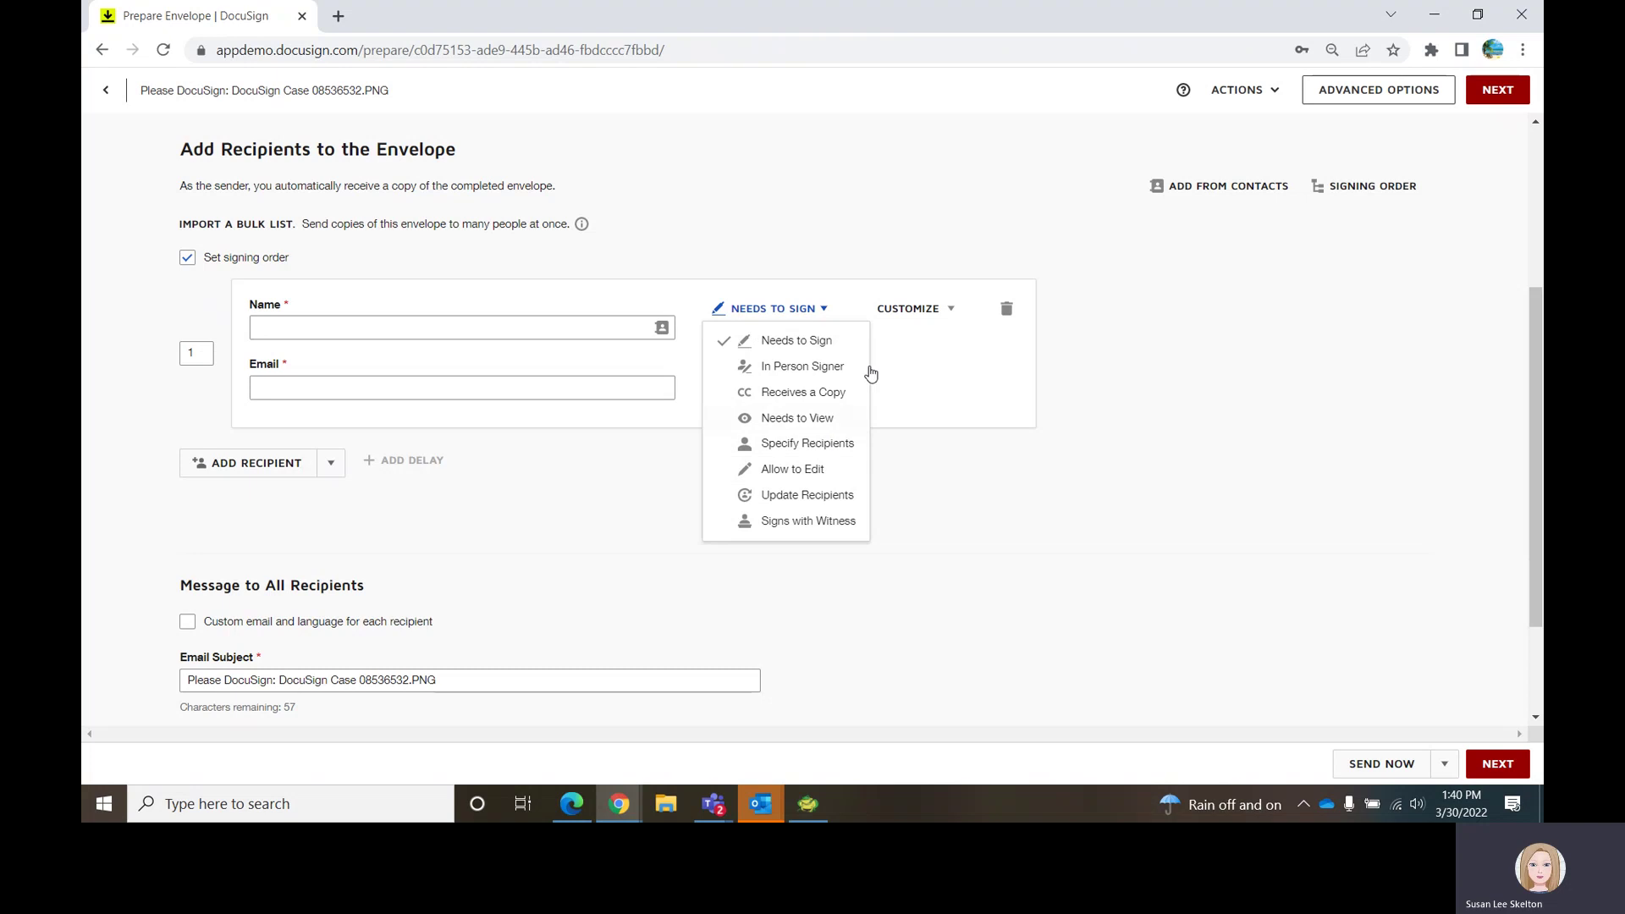
pyautogui.click(822, 562)
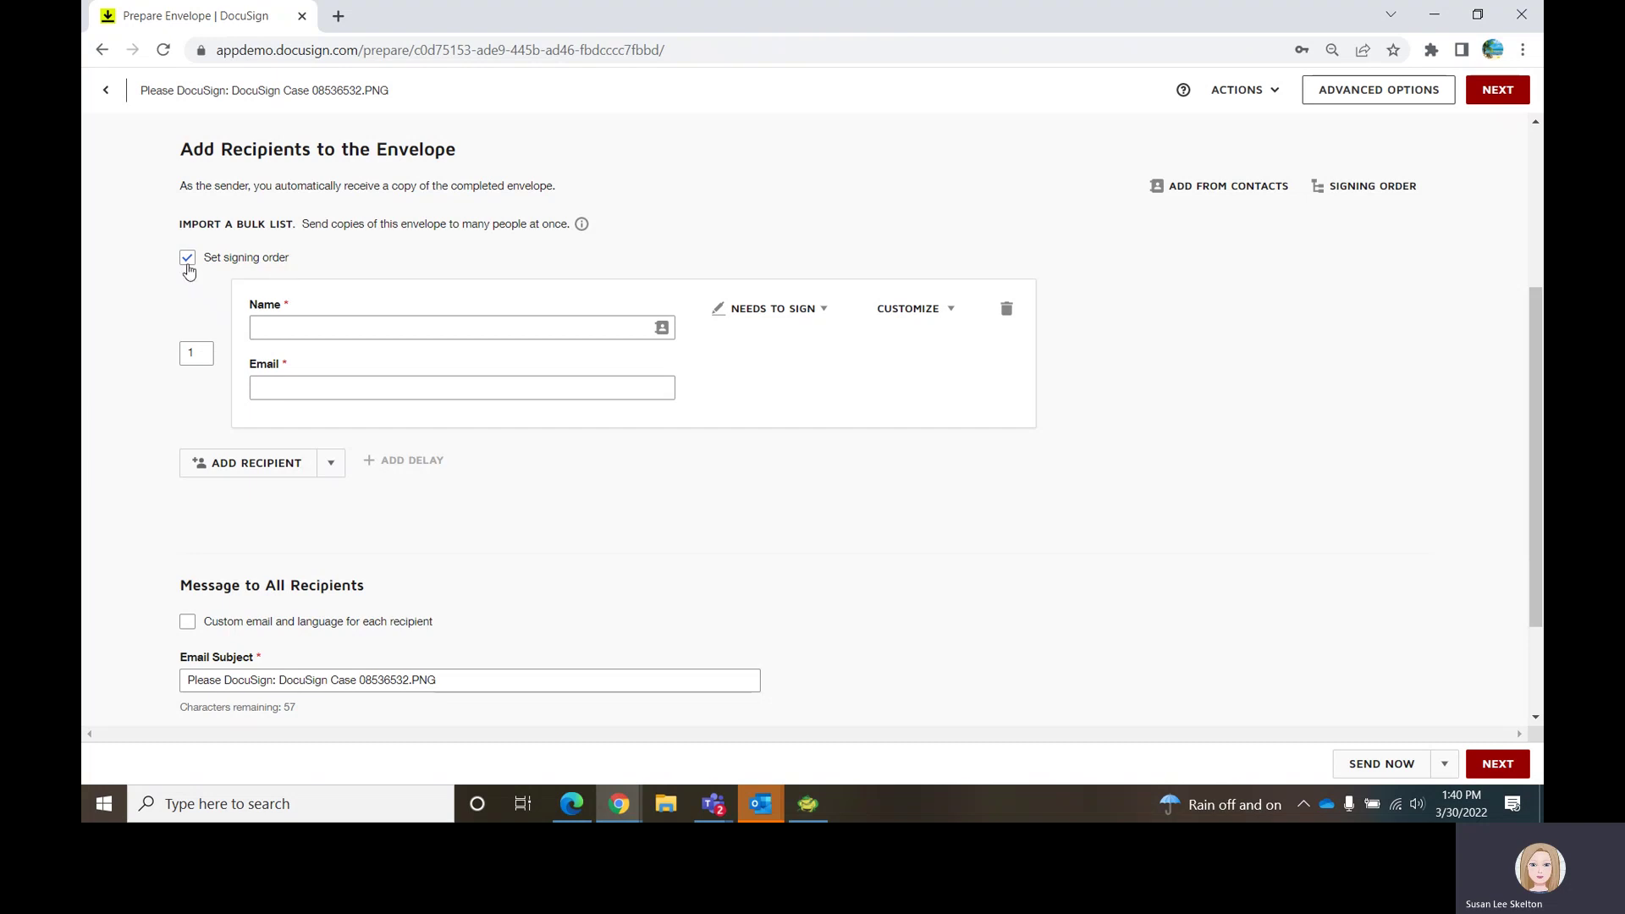
pyautogui.click(201, 351)
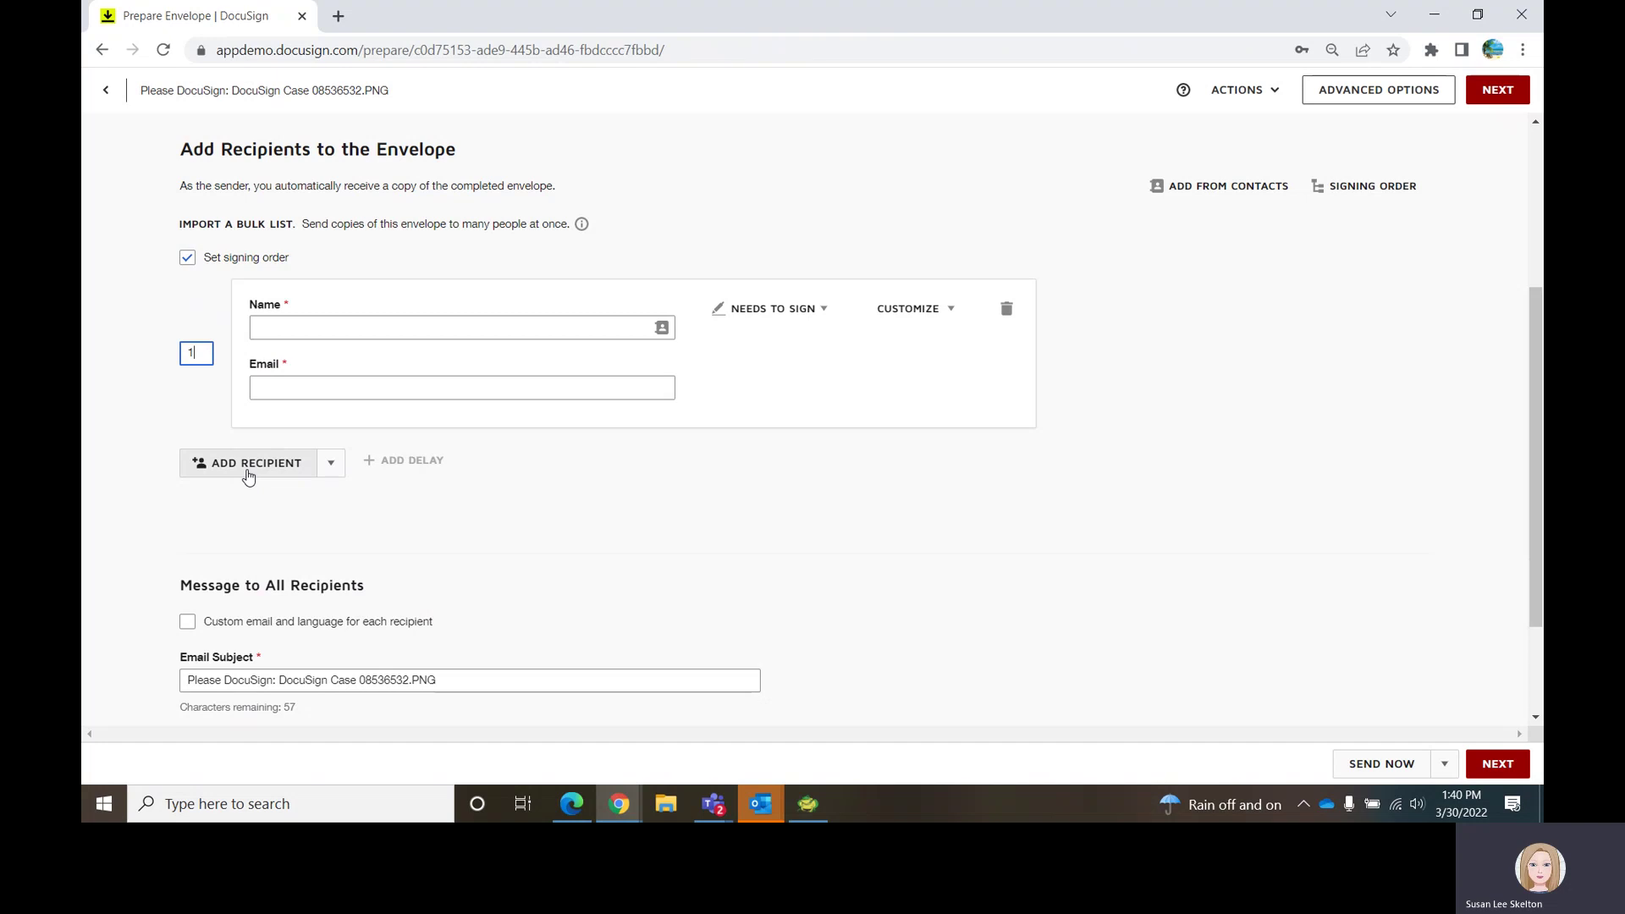
pyautogui.click(295, 327)
pyautogui.click(338, 366)
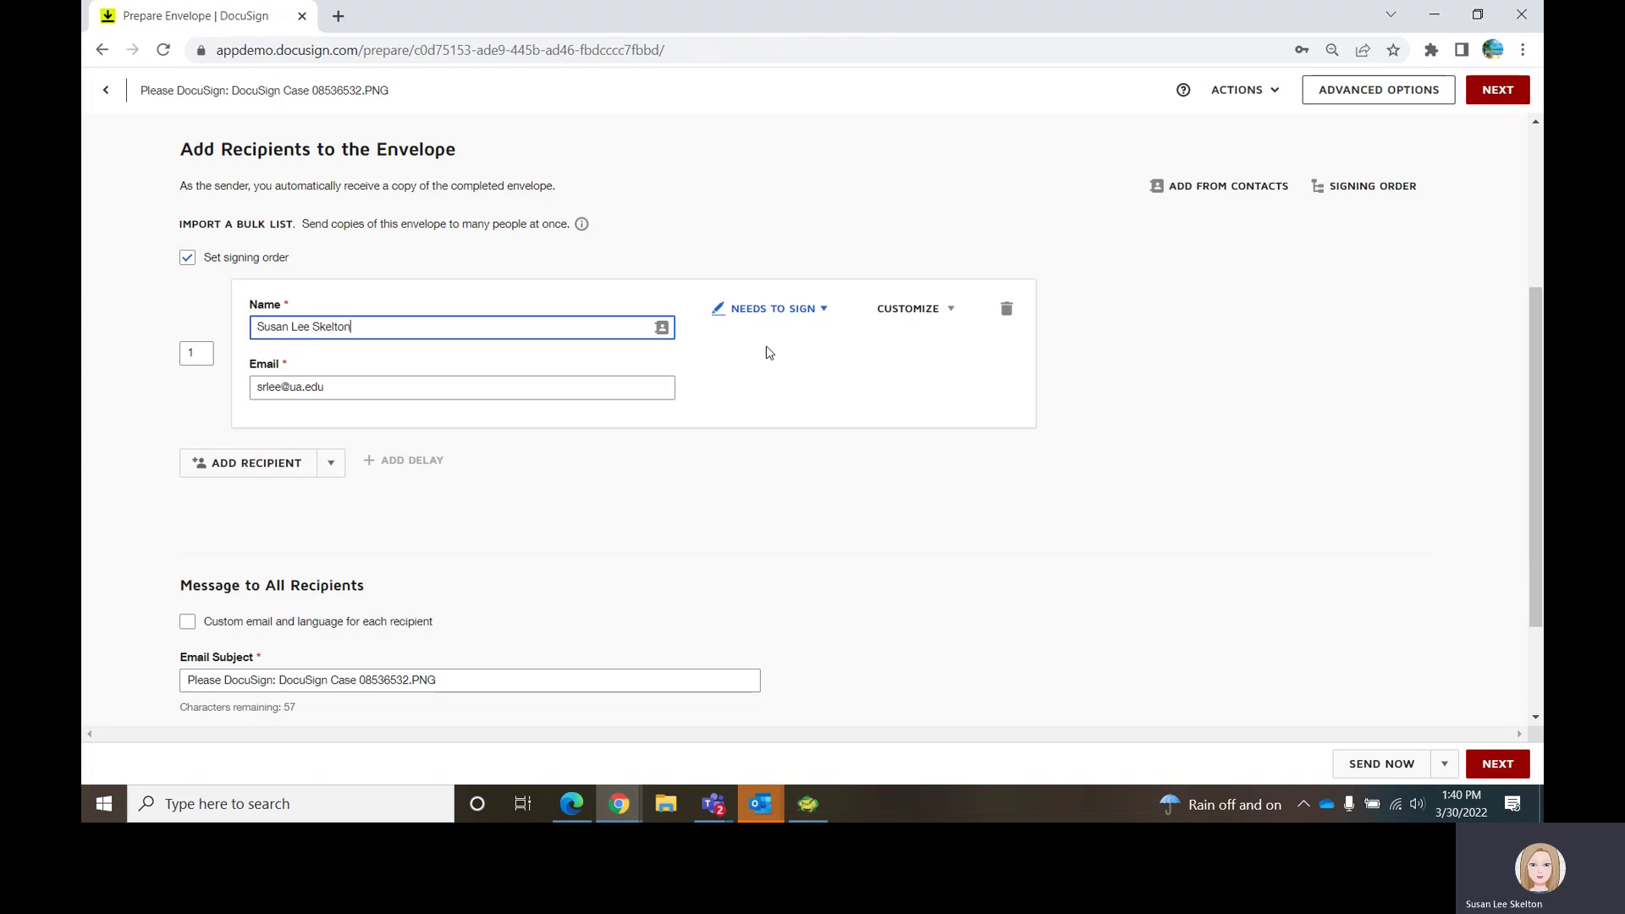
# Add recipients 2 and 3 from the saved contact, making recipient 3 Receives a Copy.
pyautogui.click(247, 463)
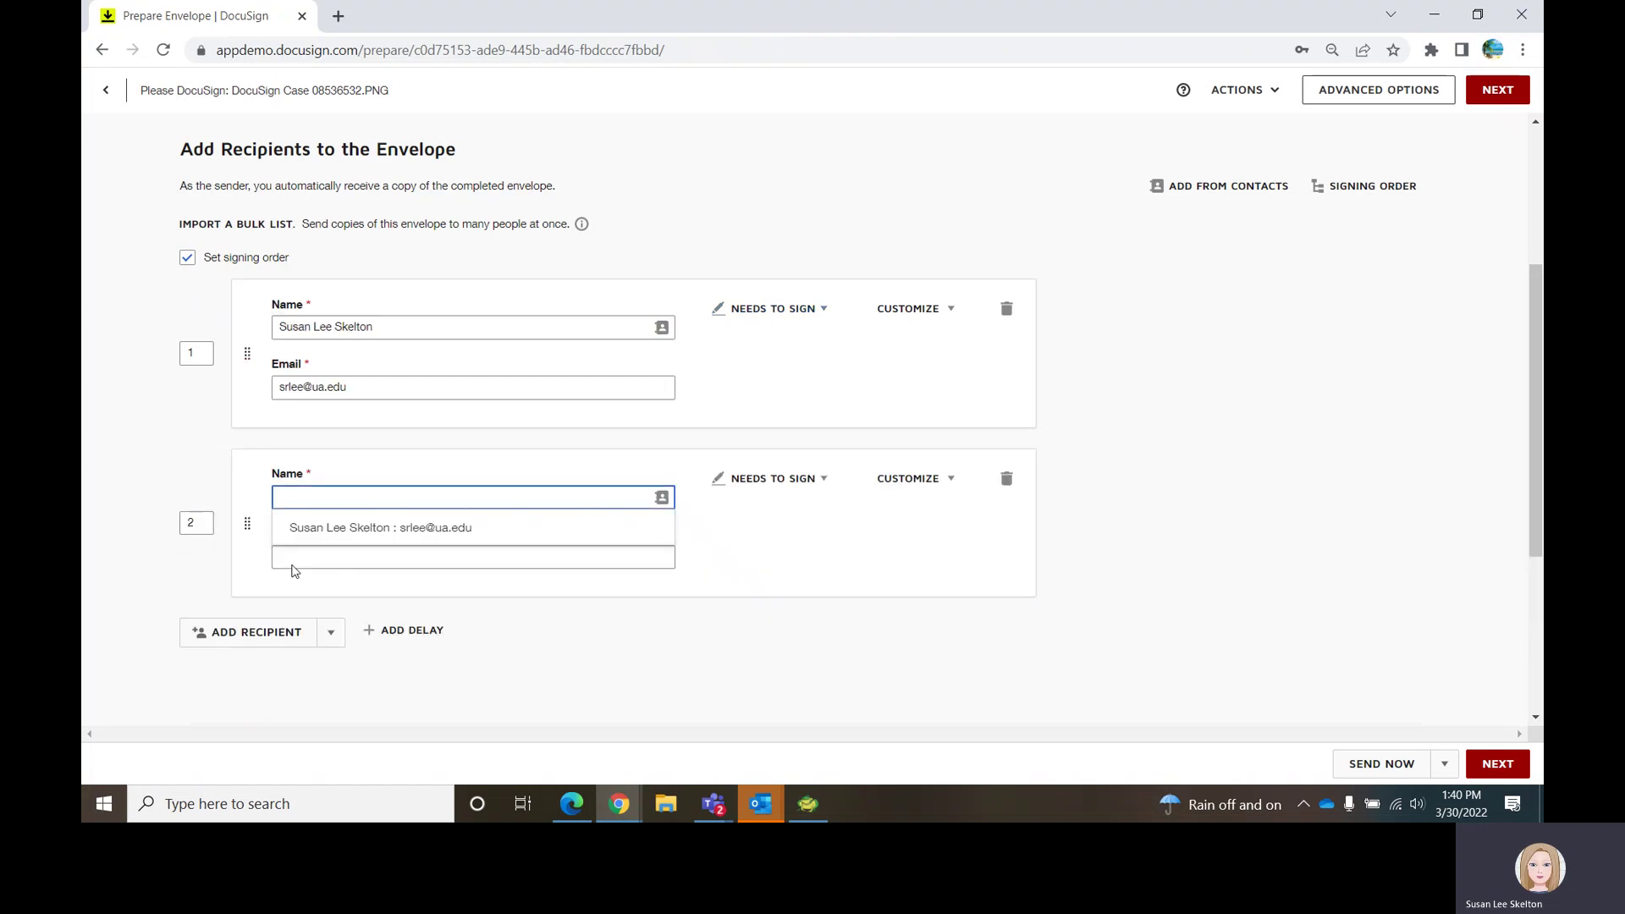
pyautogui.click(374, 529)
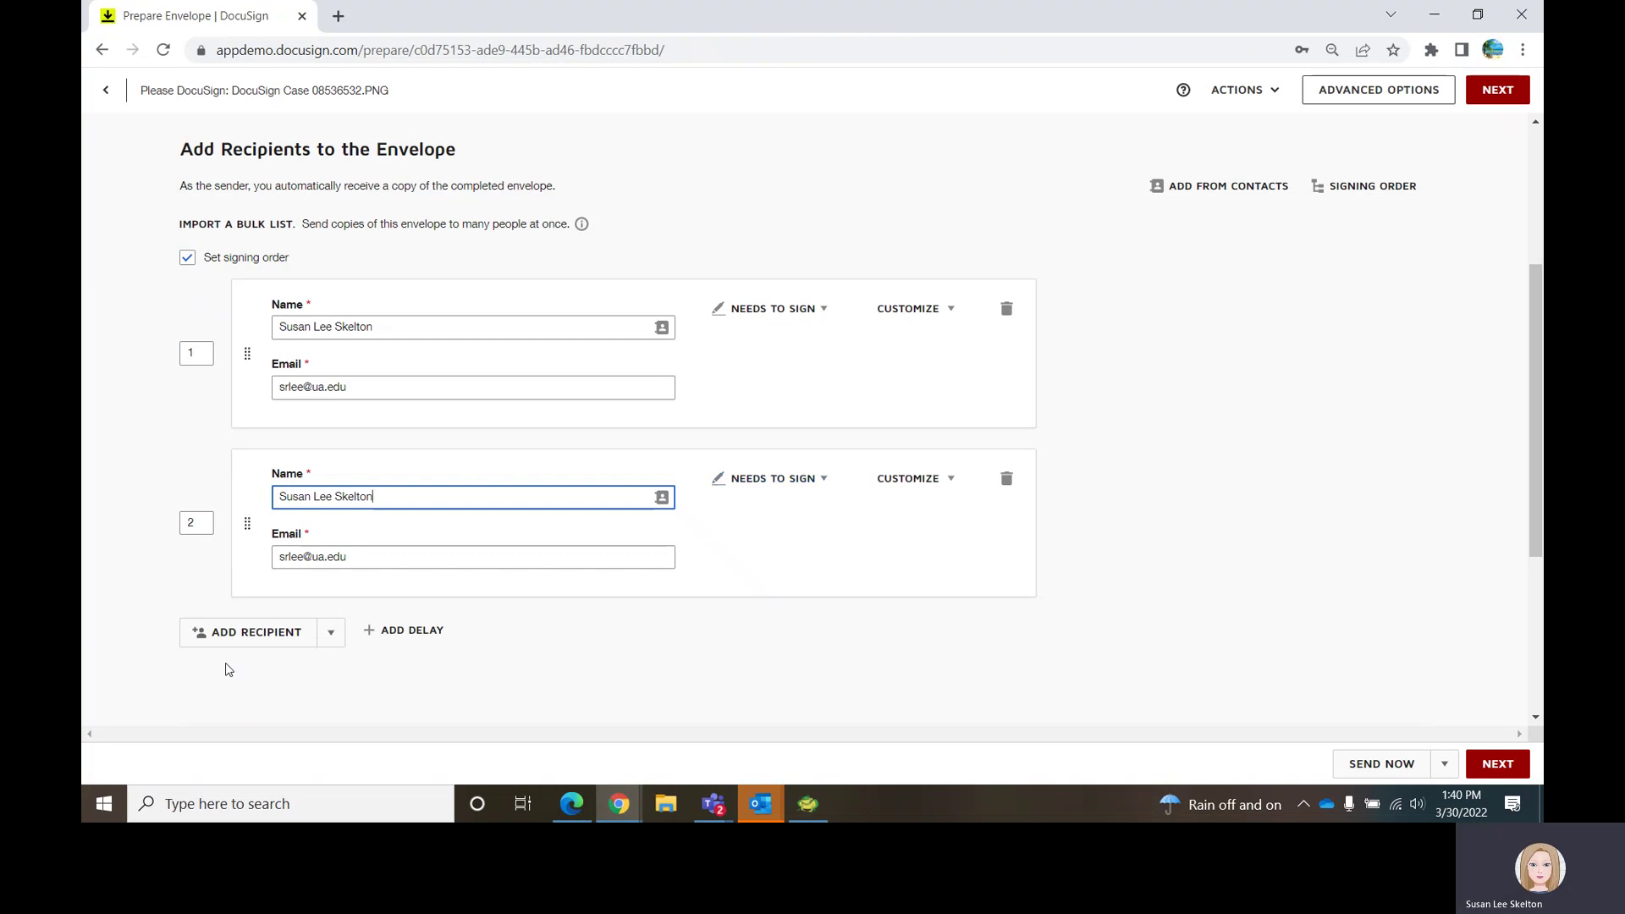
pyautogui.click(228, 643)
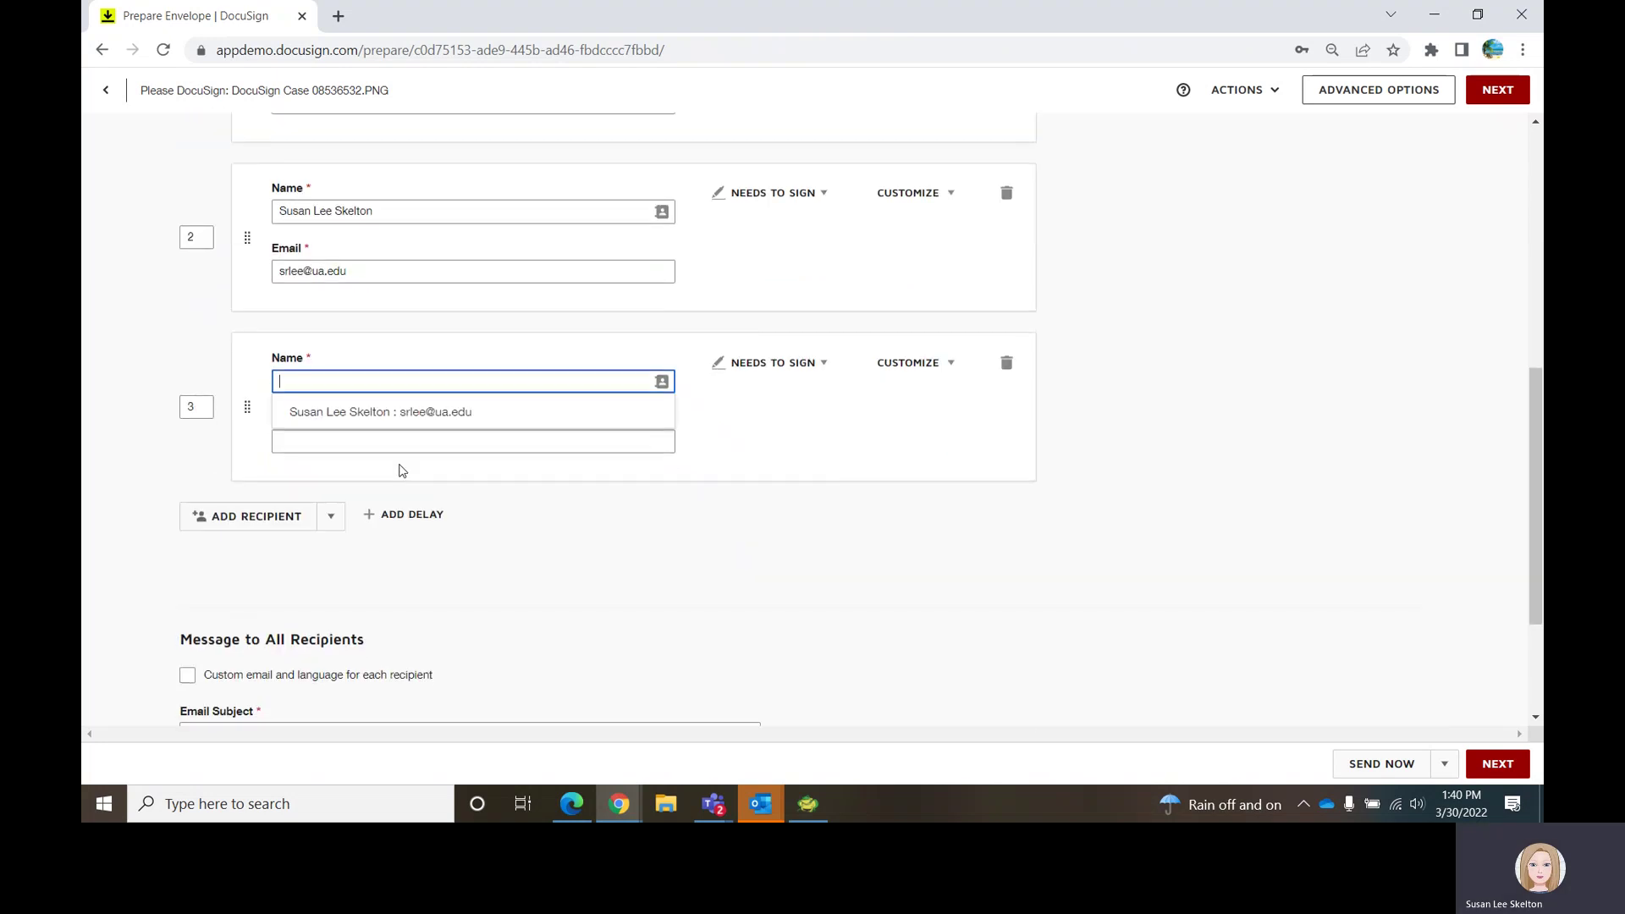
pyautogui.click(409, 412)
pyautogui.click(807, 367)
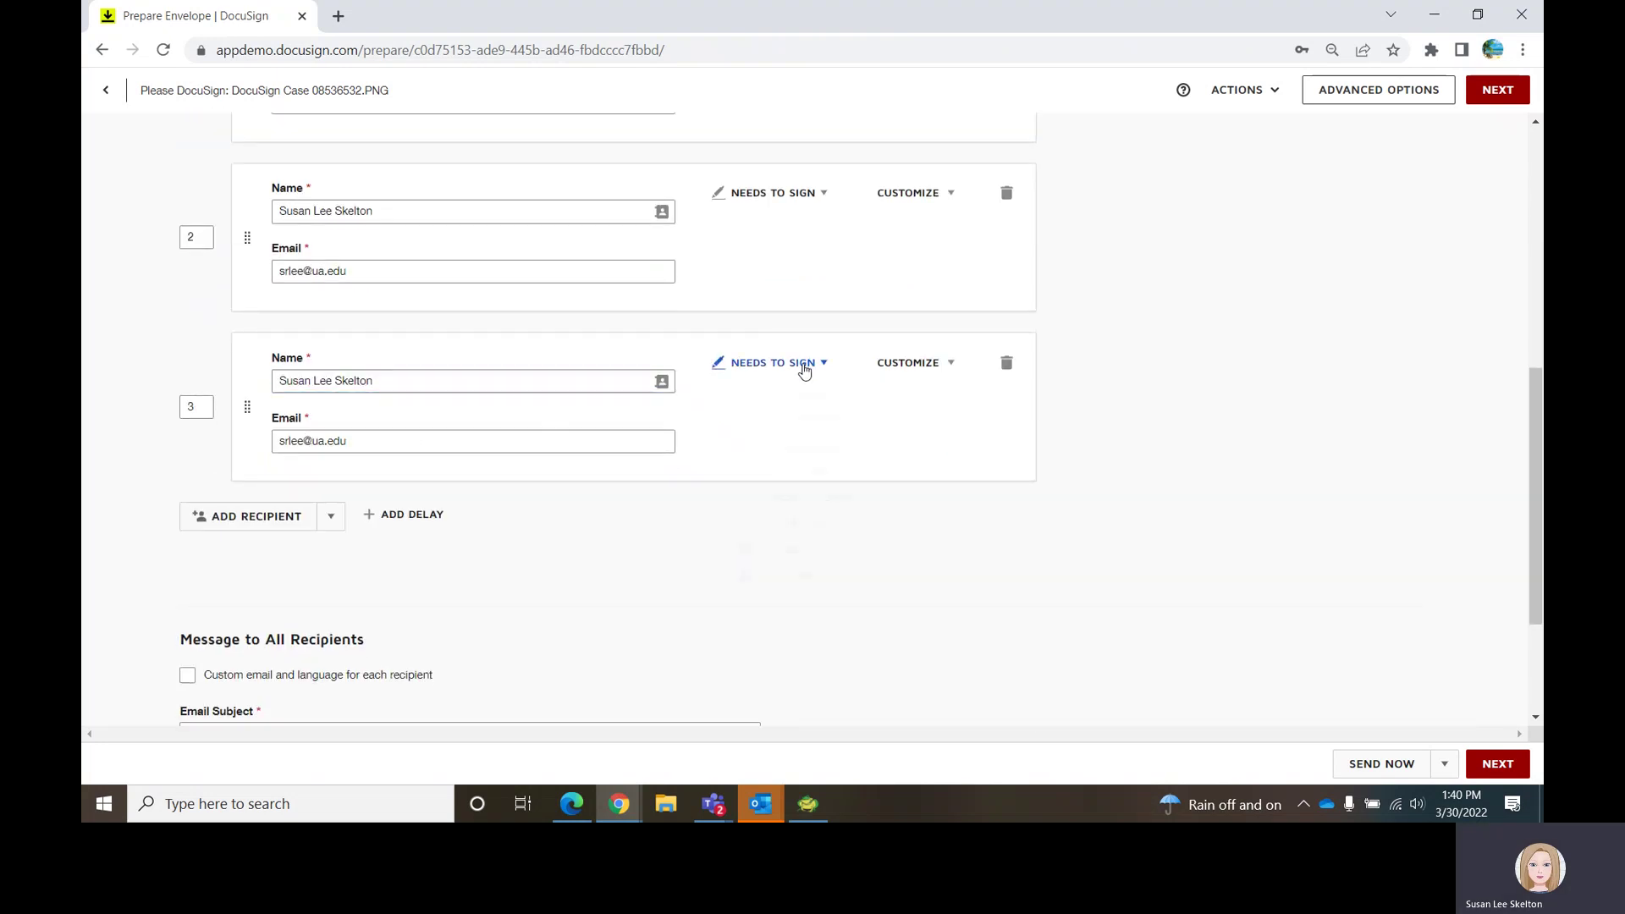
pyautogui.click(828, 448)
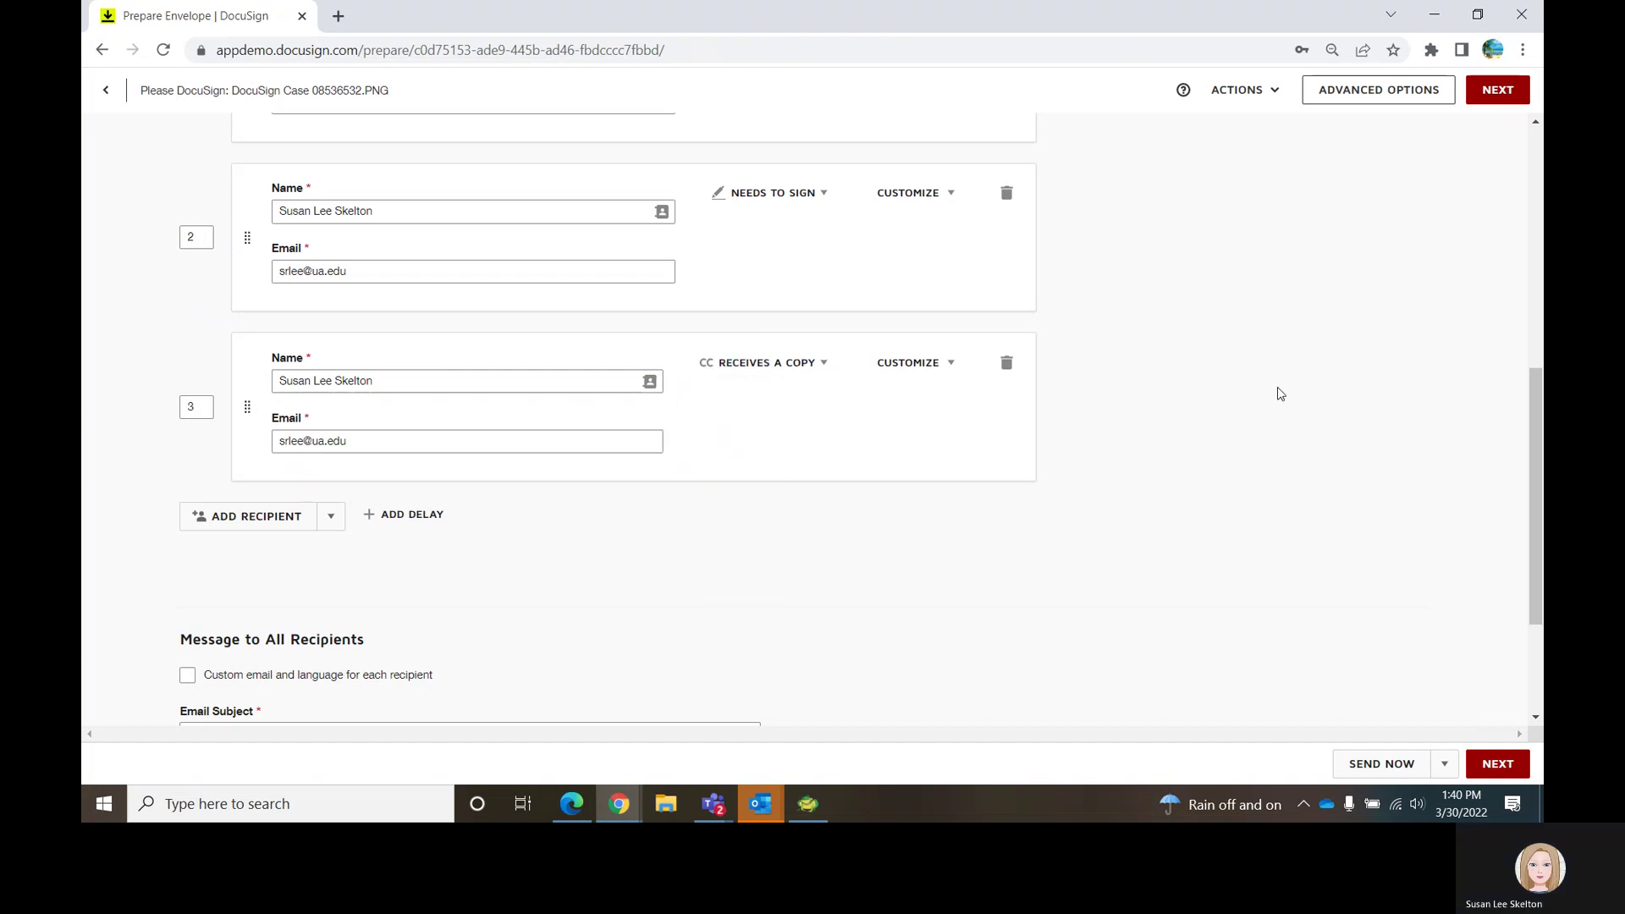
# Check that the three recipients carry signing order numbers 1, 2 and 3.
pyautogui.scroll(3, 1277, 392)
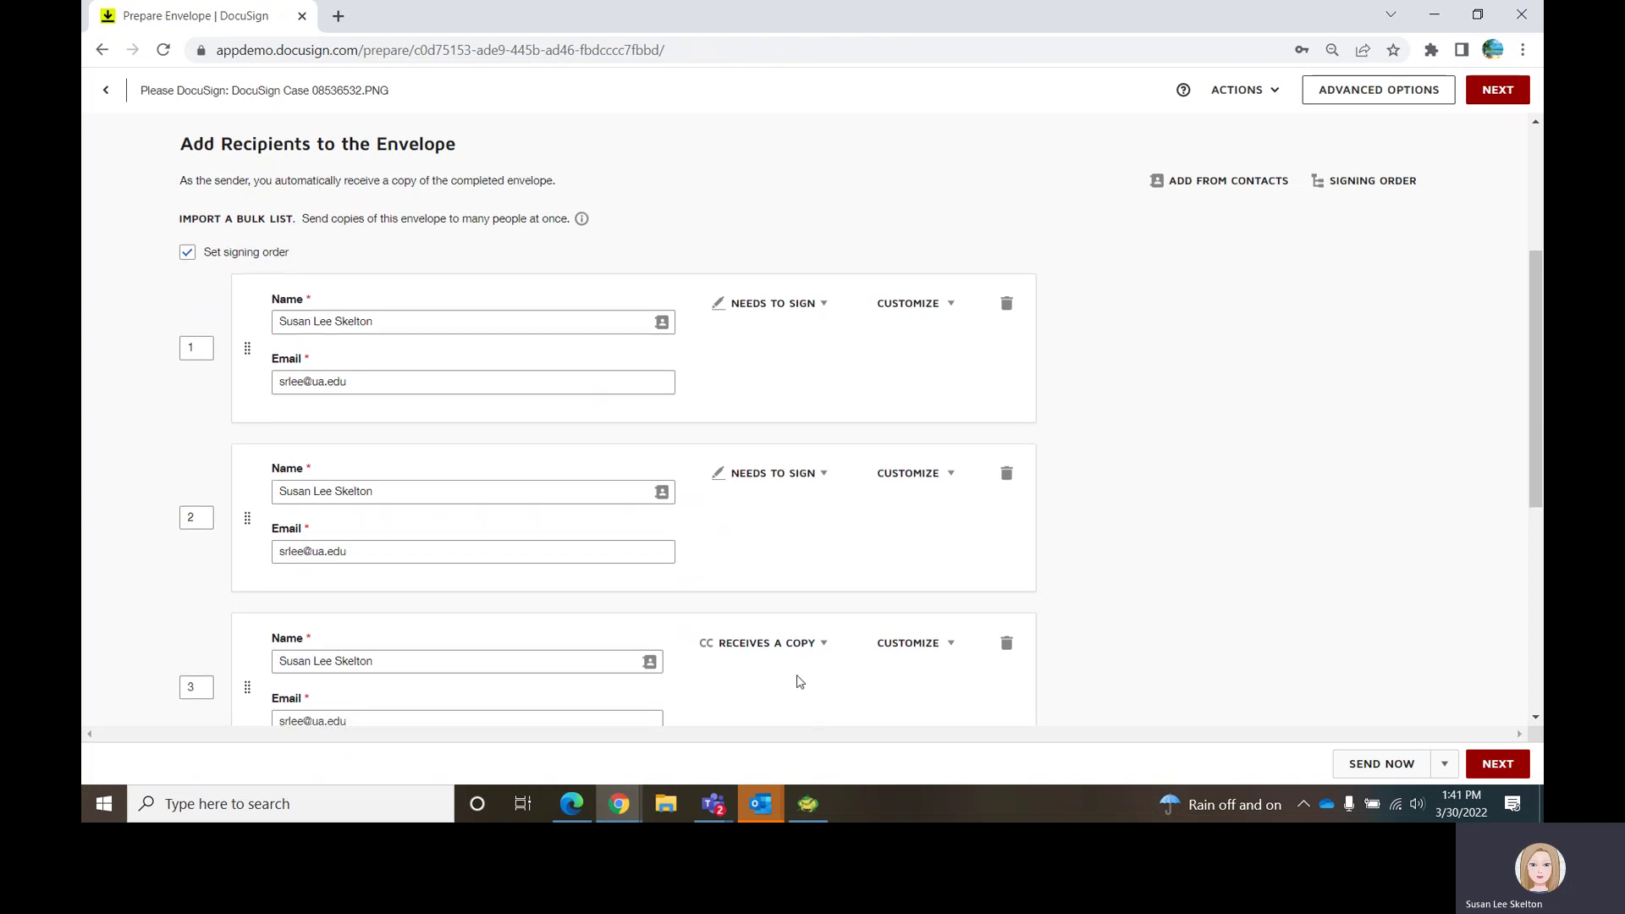
pyautogui.scroll(-1, 797, 680)
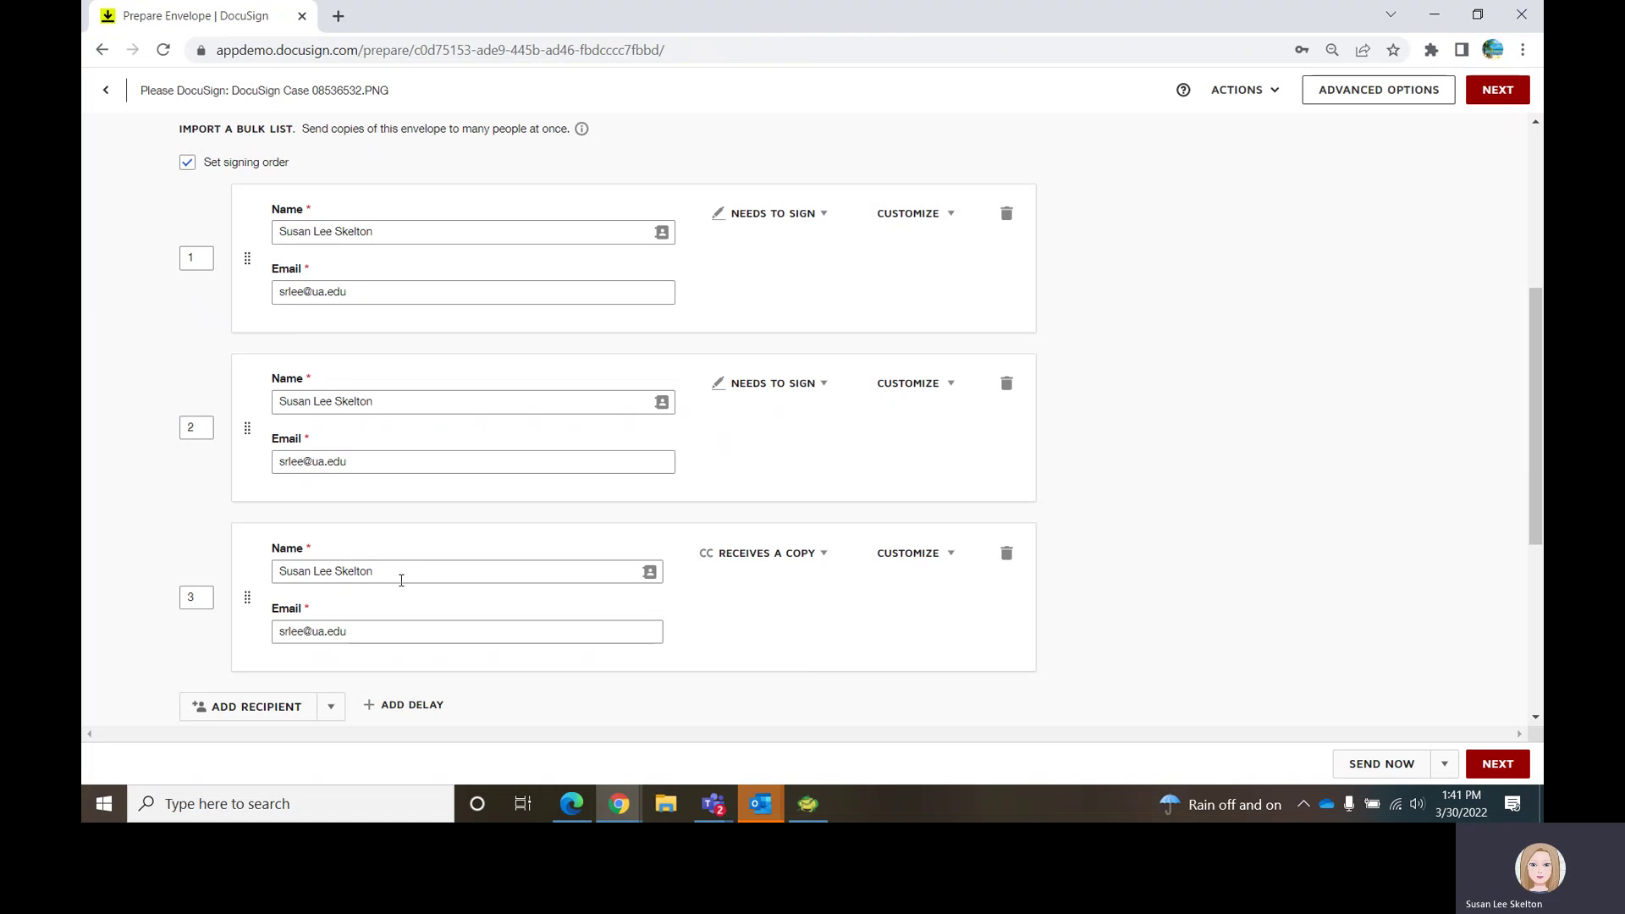
pyautogui.click(192, 258)
pyautogui.click(207, 427)
pyautogui.click(208, 601)
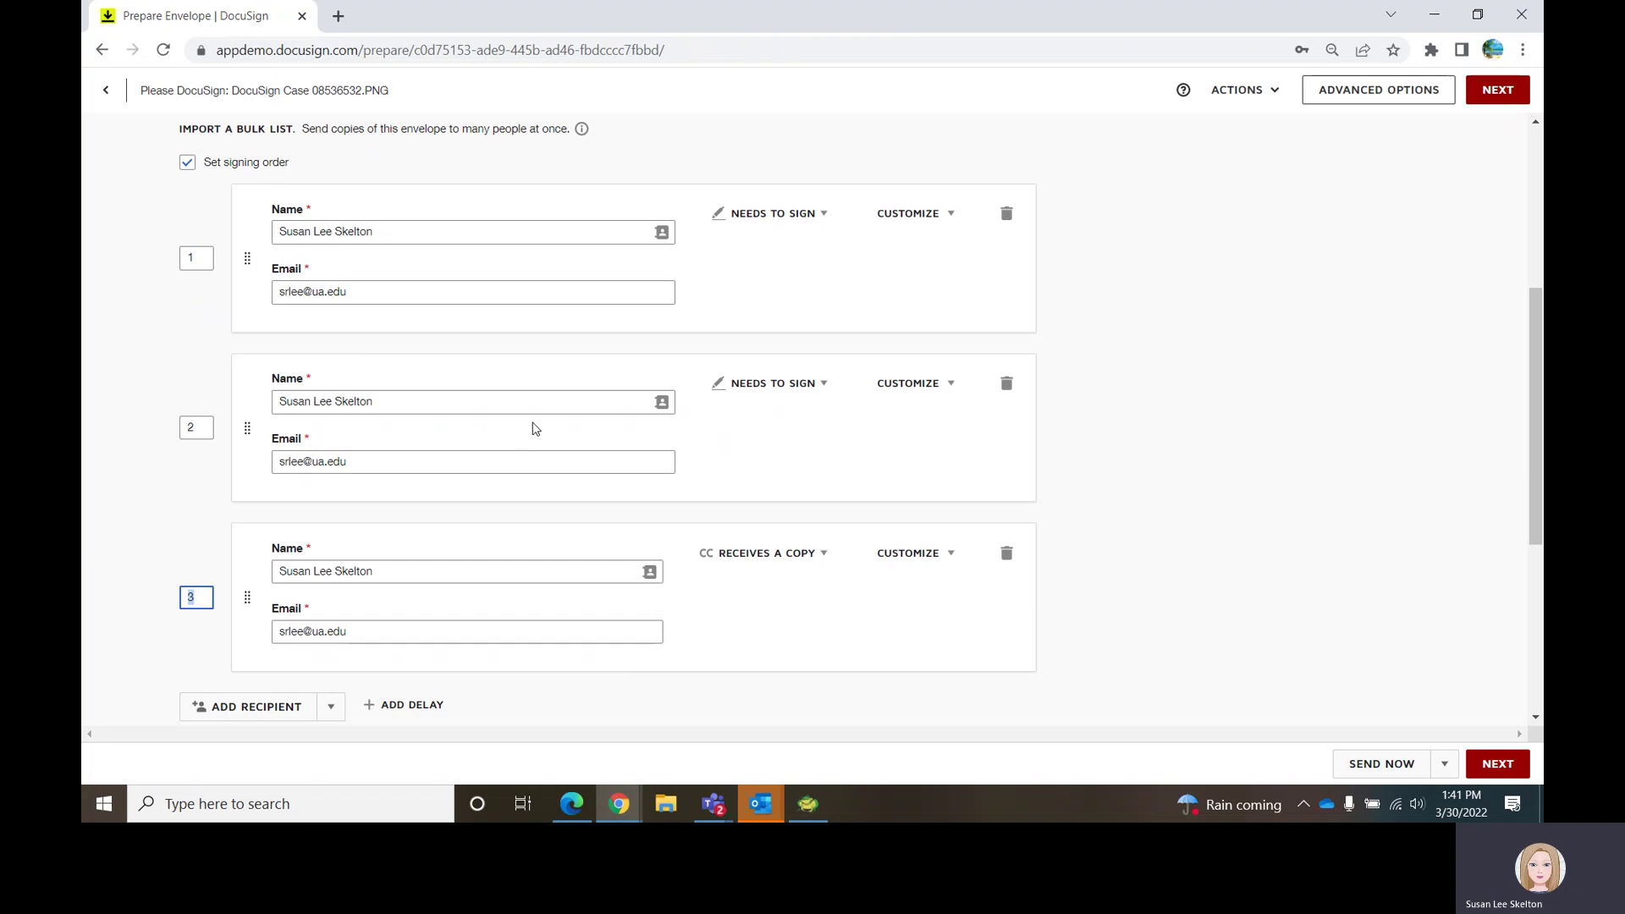
# Change the second recipient's signing order from 2 to 1 so both signers receive it together.
pyautogui.click(200, 258)
pyautogui.click(192, 427)
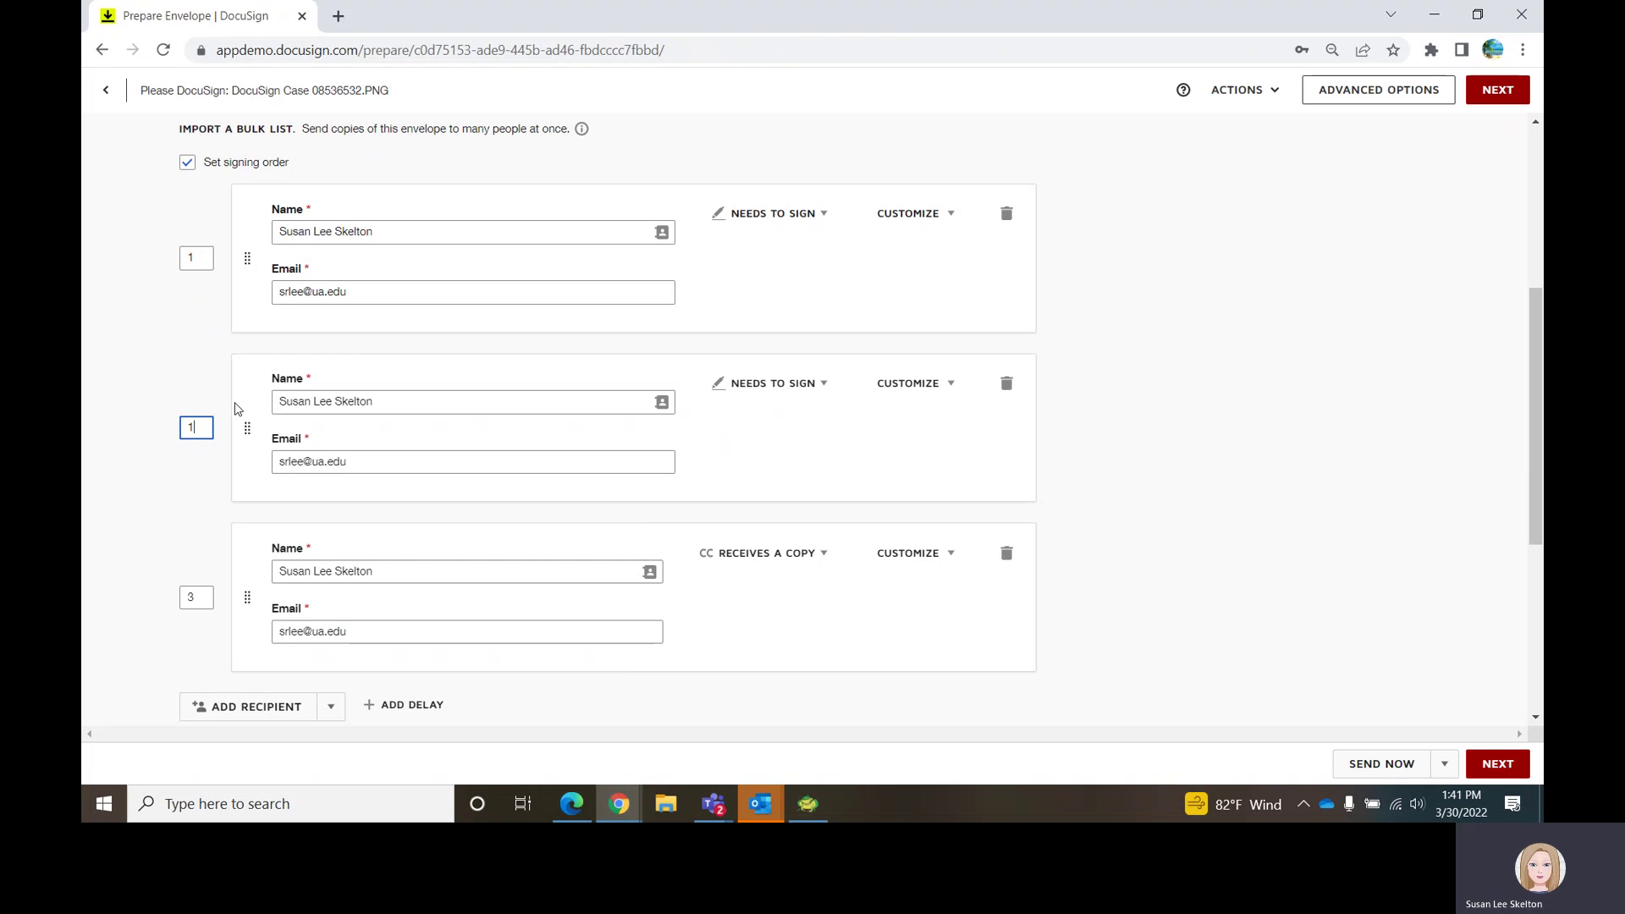
pyautogui.scroll(-5, 225, 525)
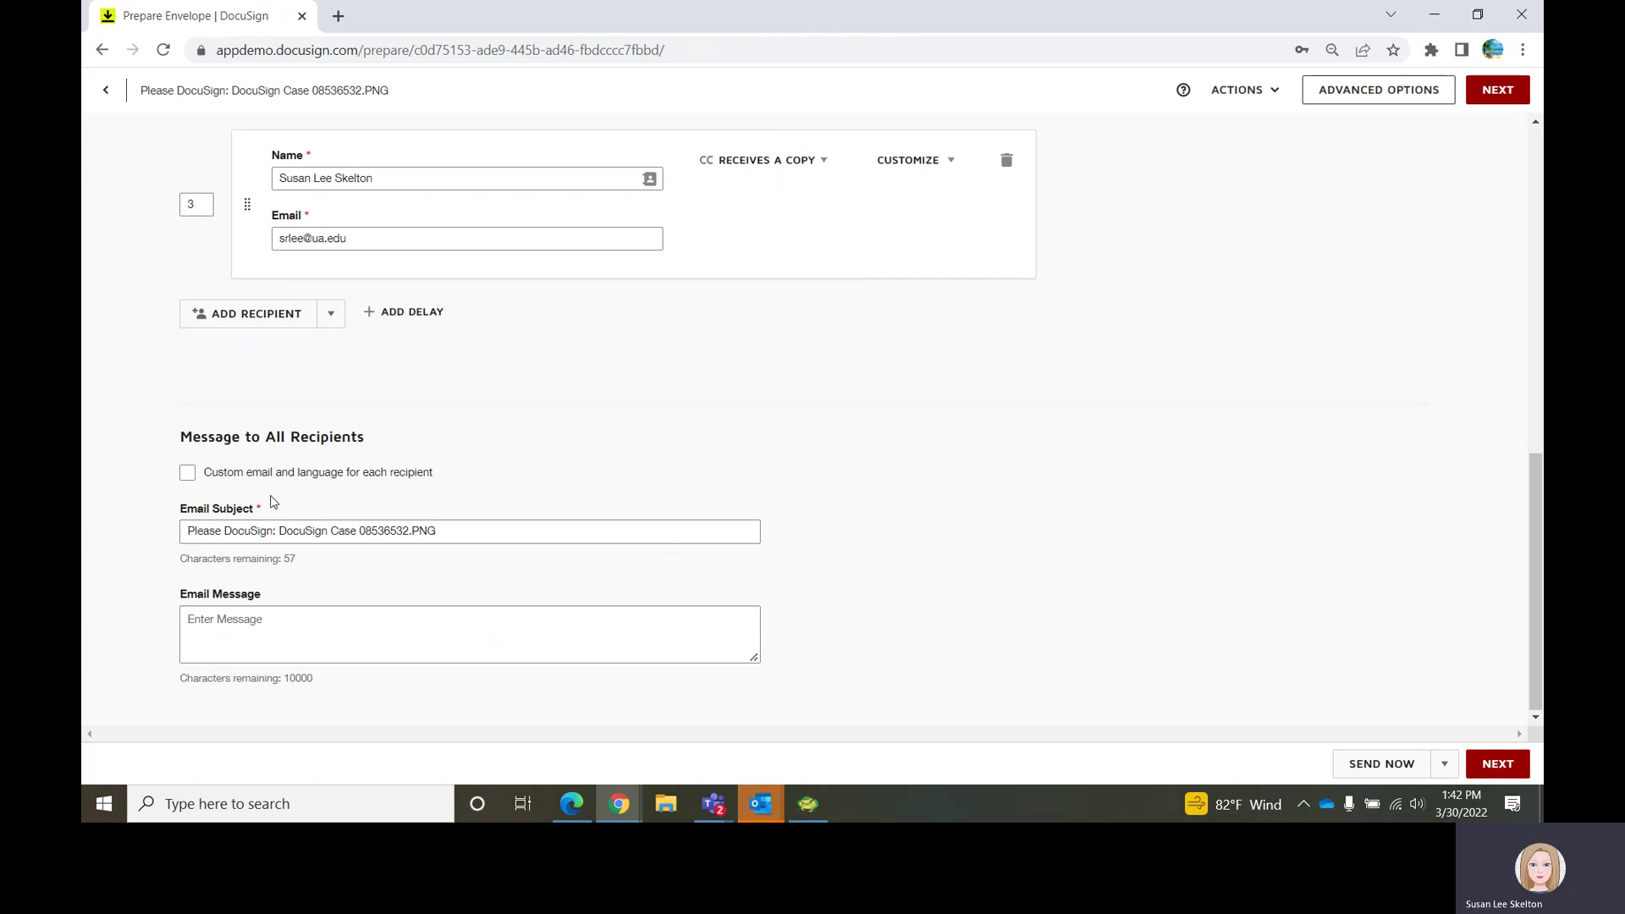
# Write 'please review and sign if necessary' as the email message and select the line.
pyautogui.scroll(5, 547, 459)
pyautogui.scroll(2, 547, 460)
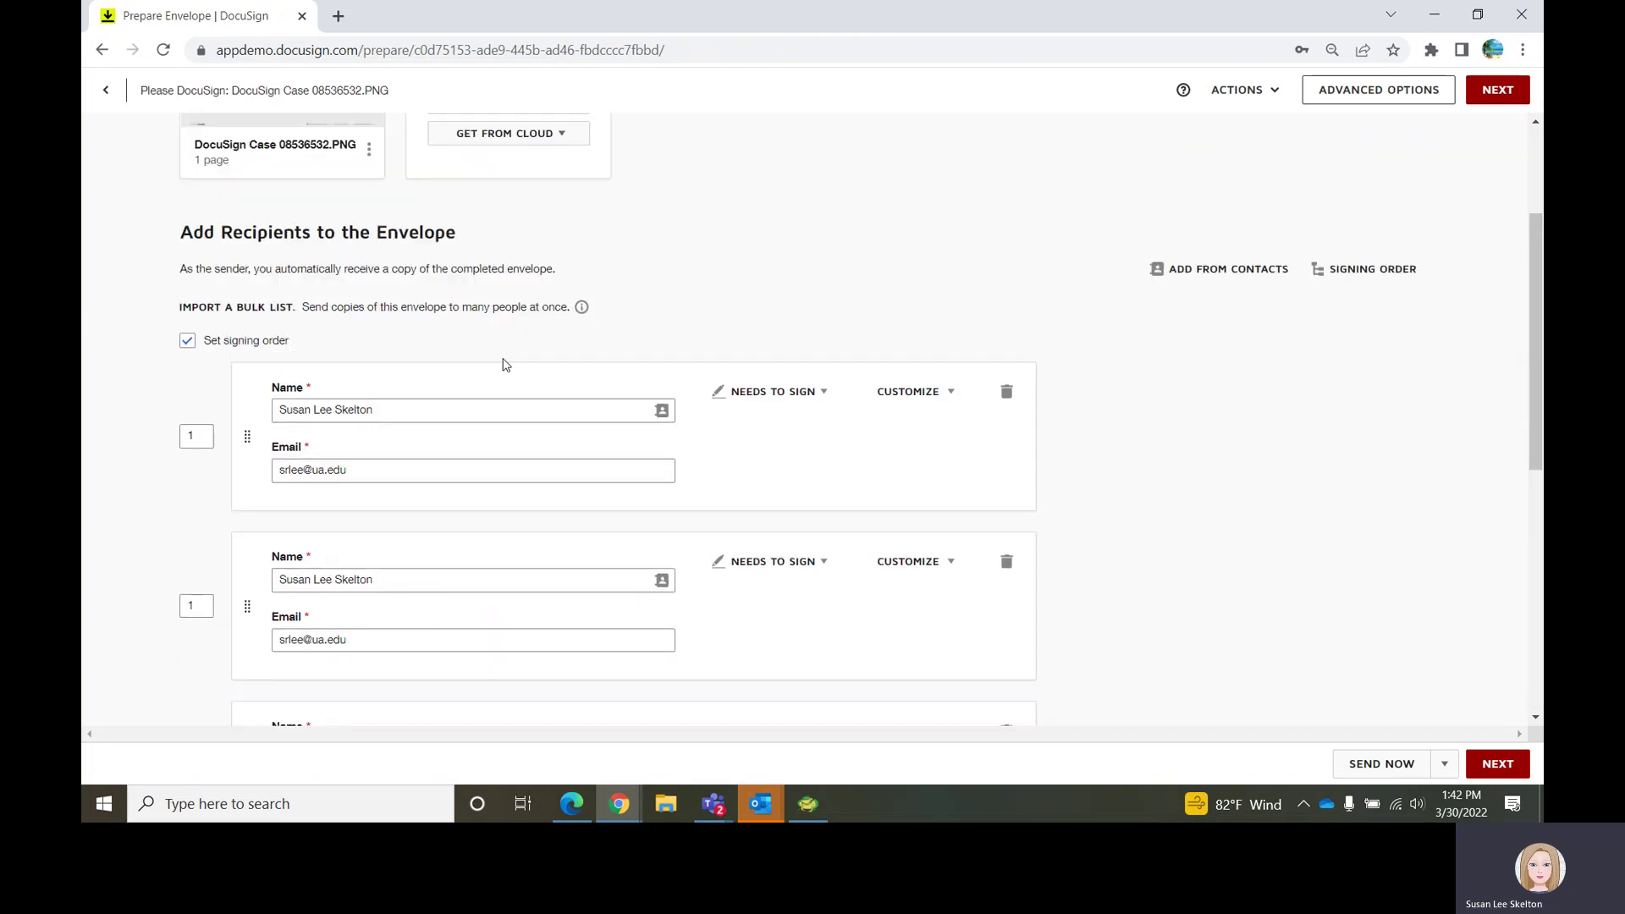
pyautogui.scroll(-7, 508, 366)
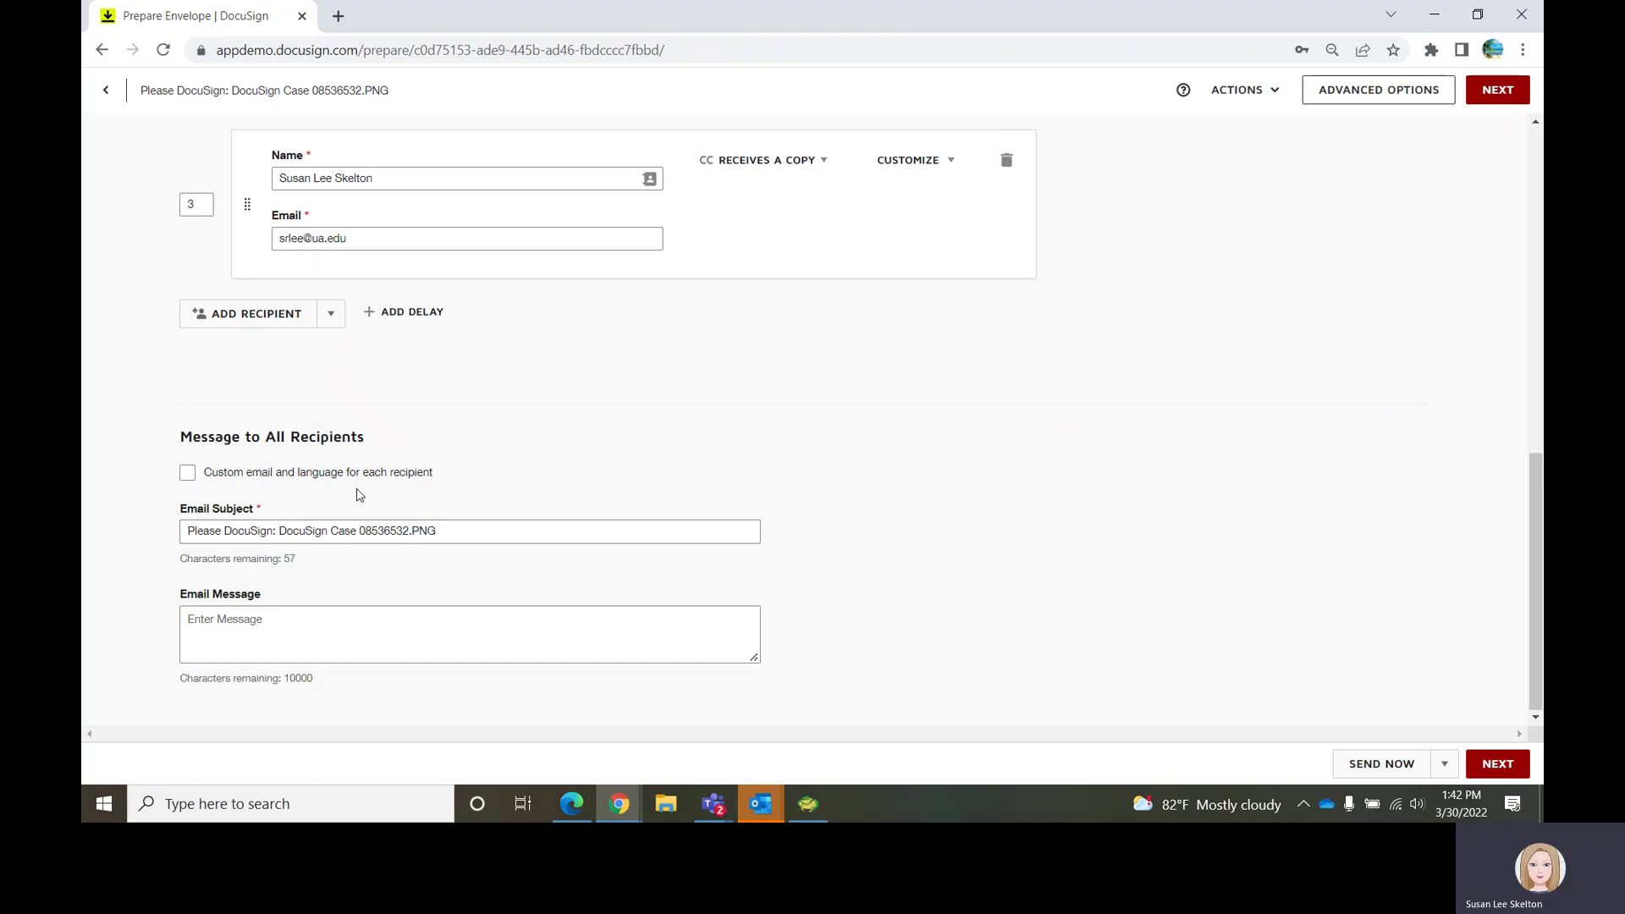
pyautogui.click(190, 622)
pyautogui.moveTo(619, 804)
pyautogui.write('ple')
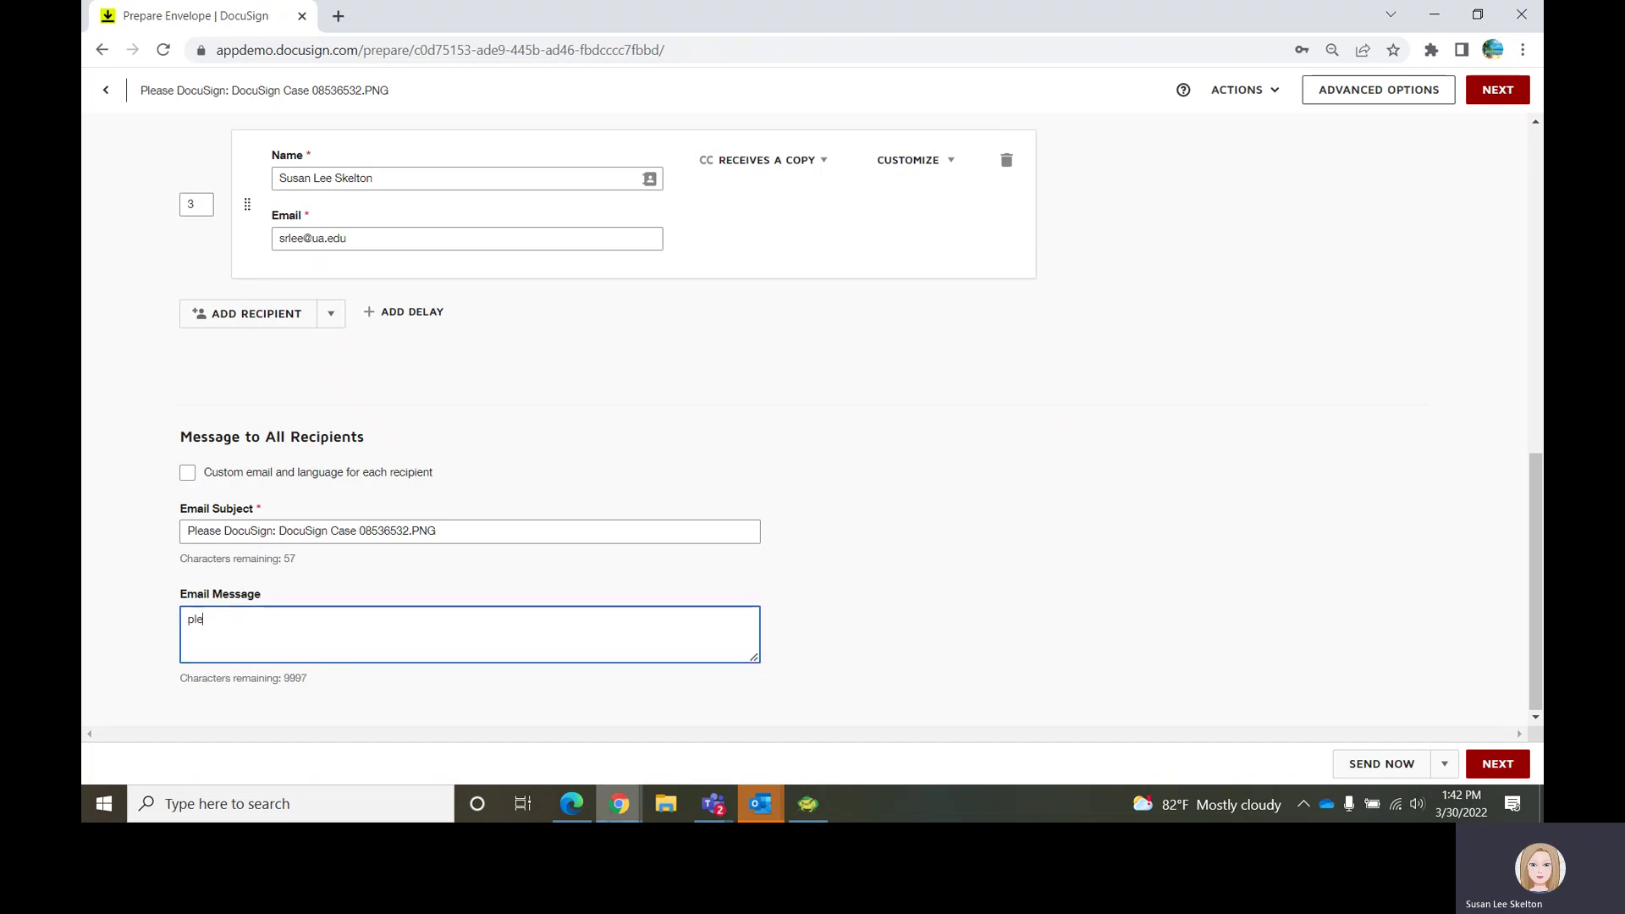
pyautogui.write('ase review and sign if necessary')
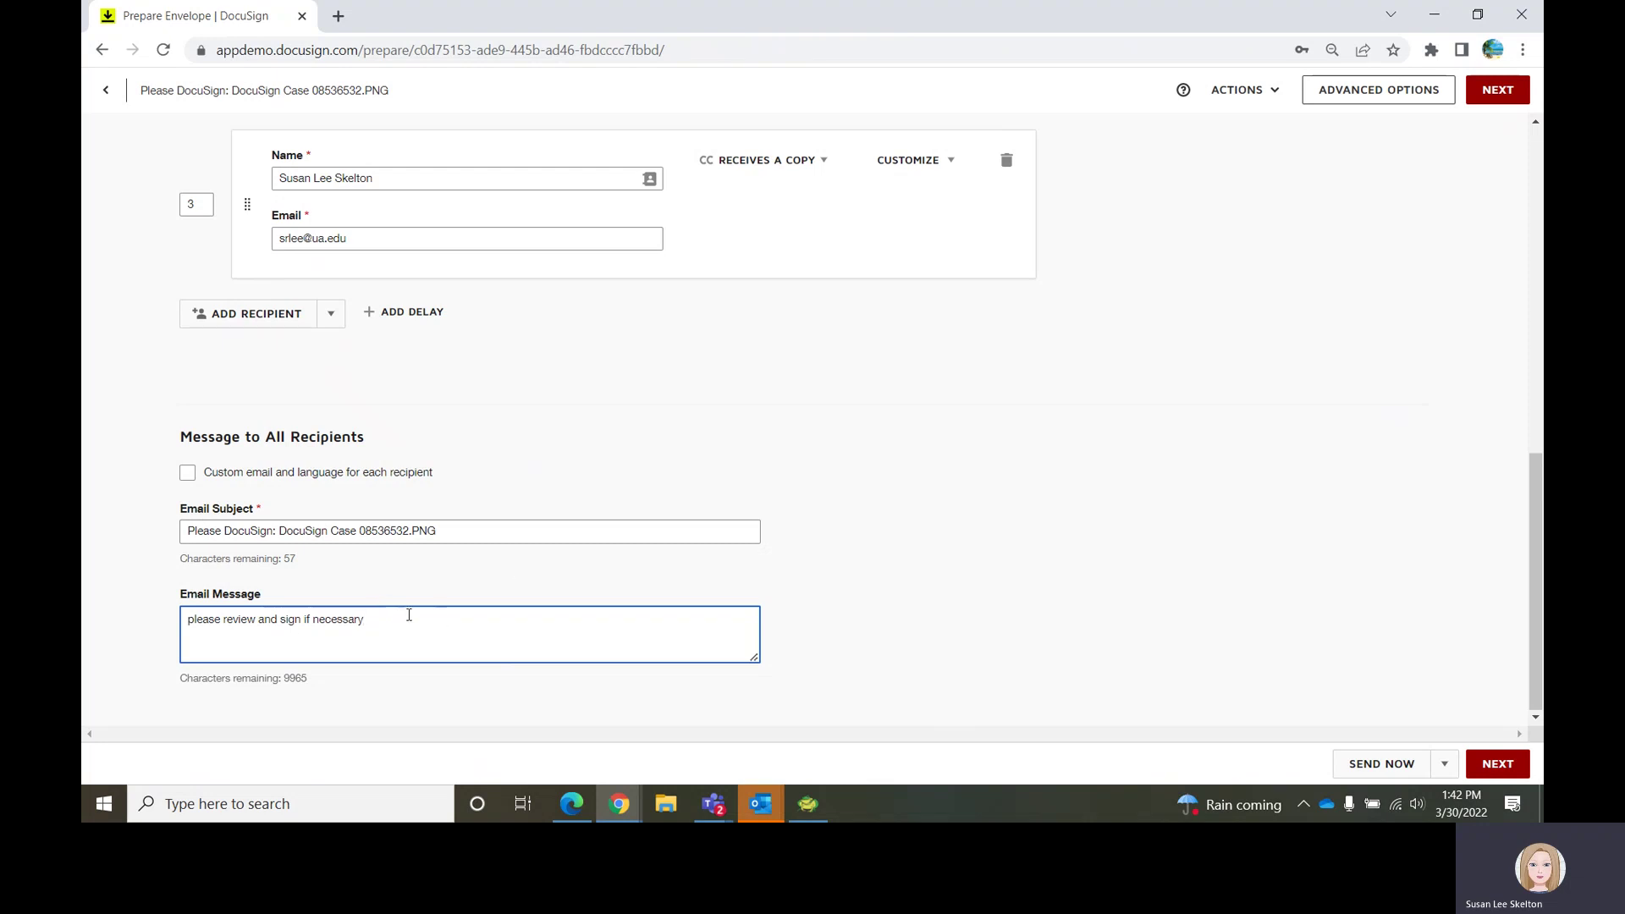
pyautogui.hotkey('ctrl', 'shift', 'Left')
pyautogui.hotkey('ctrl', 'shift', 'Left')
pyautogui.hotkey('ctrl', 'shift', 'Left')
pyautogui.hotkey('ctrl', 'shift', 'Left')
pyautogui.hotkey('ctrl', 'shift', 'Left')
pyautogui.hotkey('ctrl', 'shift', 'Left')
pyautogui.hotkey('shift', 'Right')
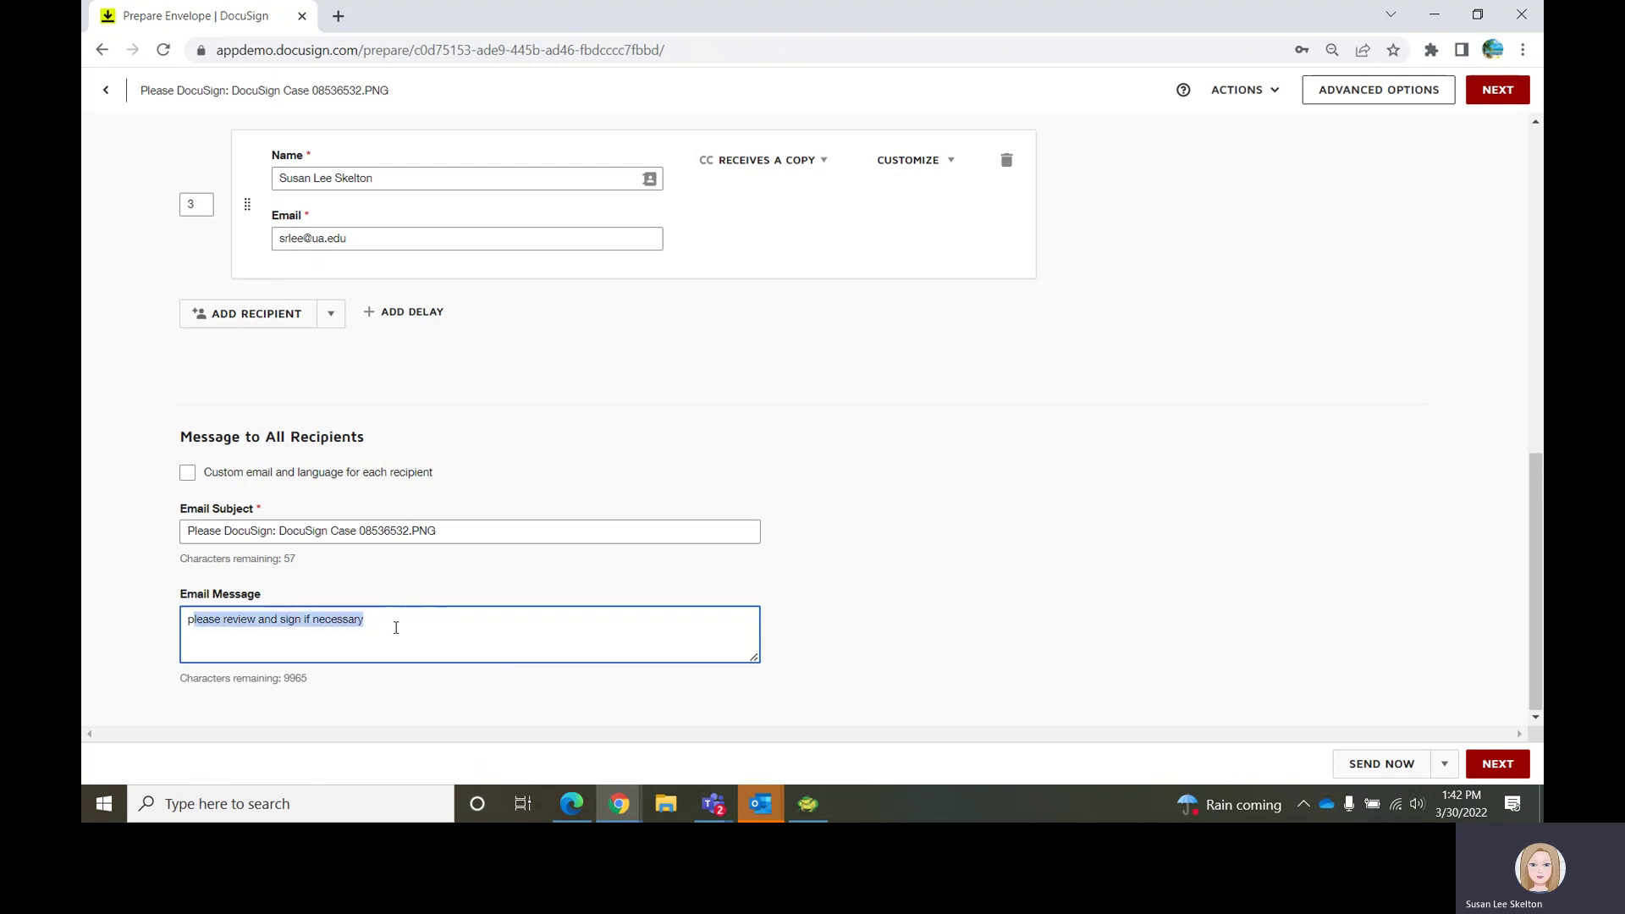
pyautogui.press('End')
pyautogui.hotkey('ctrl', 'shift', 'Left')
pyautogui.hotkey('shift', 'Home')
# Turn on a separate email and language per recipient and select the last recipient's message.
pyautogui.click(188, 474)
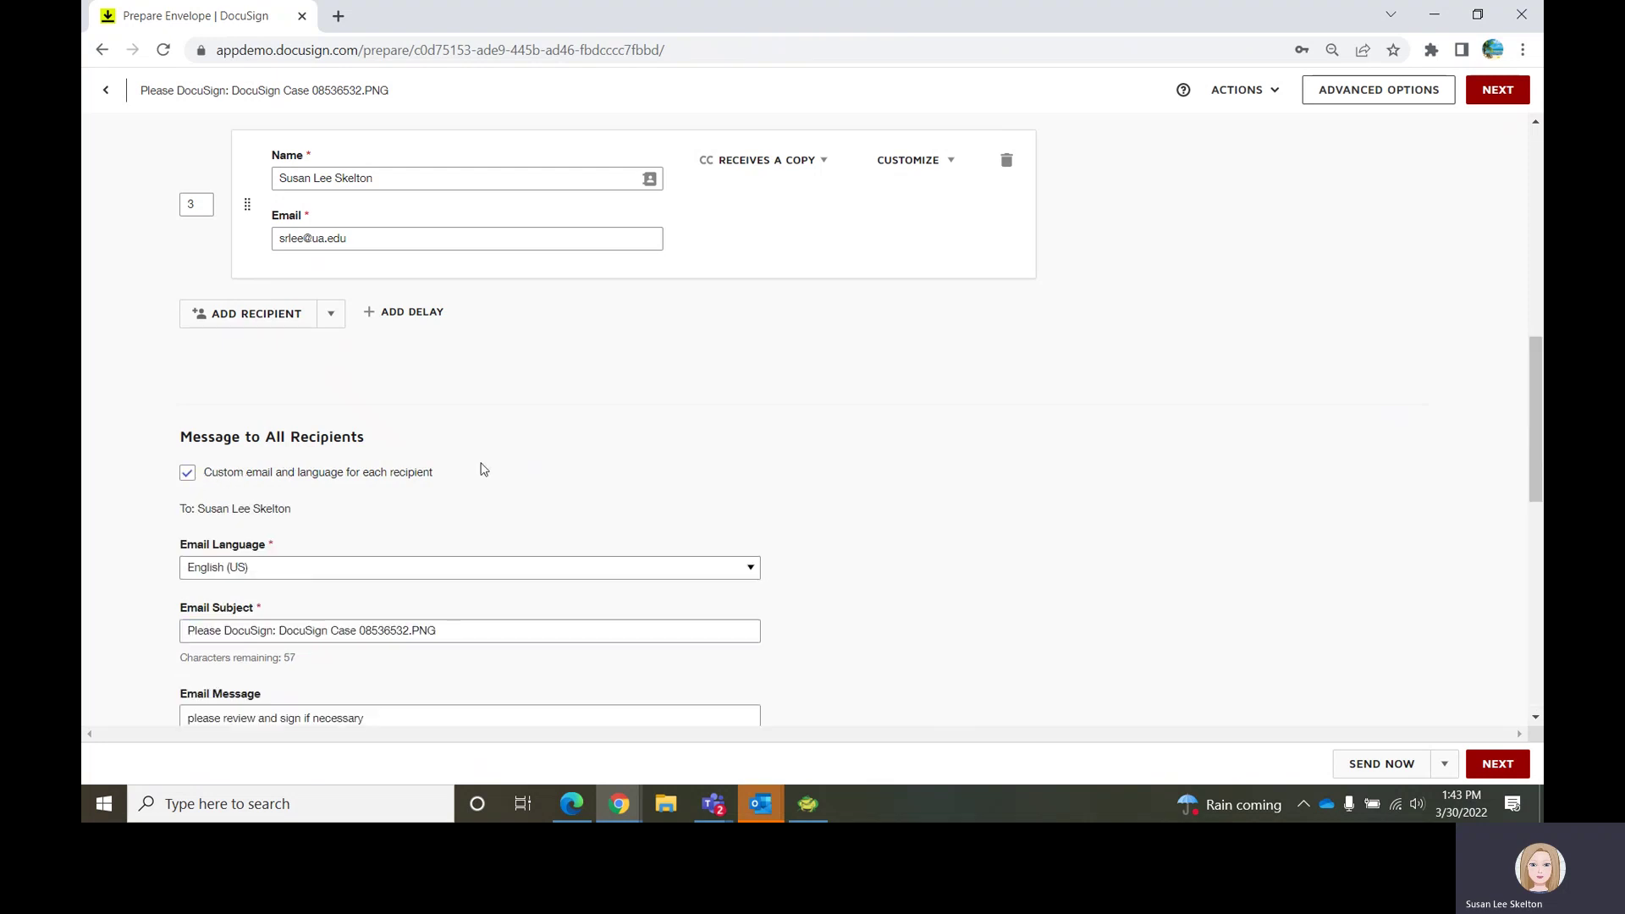
pyautogui.scroll(-4, 475, 316)
pyautogui.scroll(-1, 423, 414)
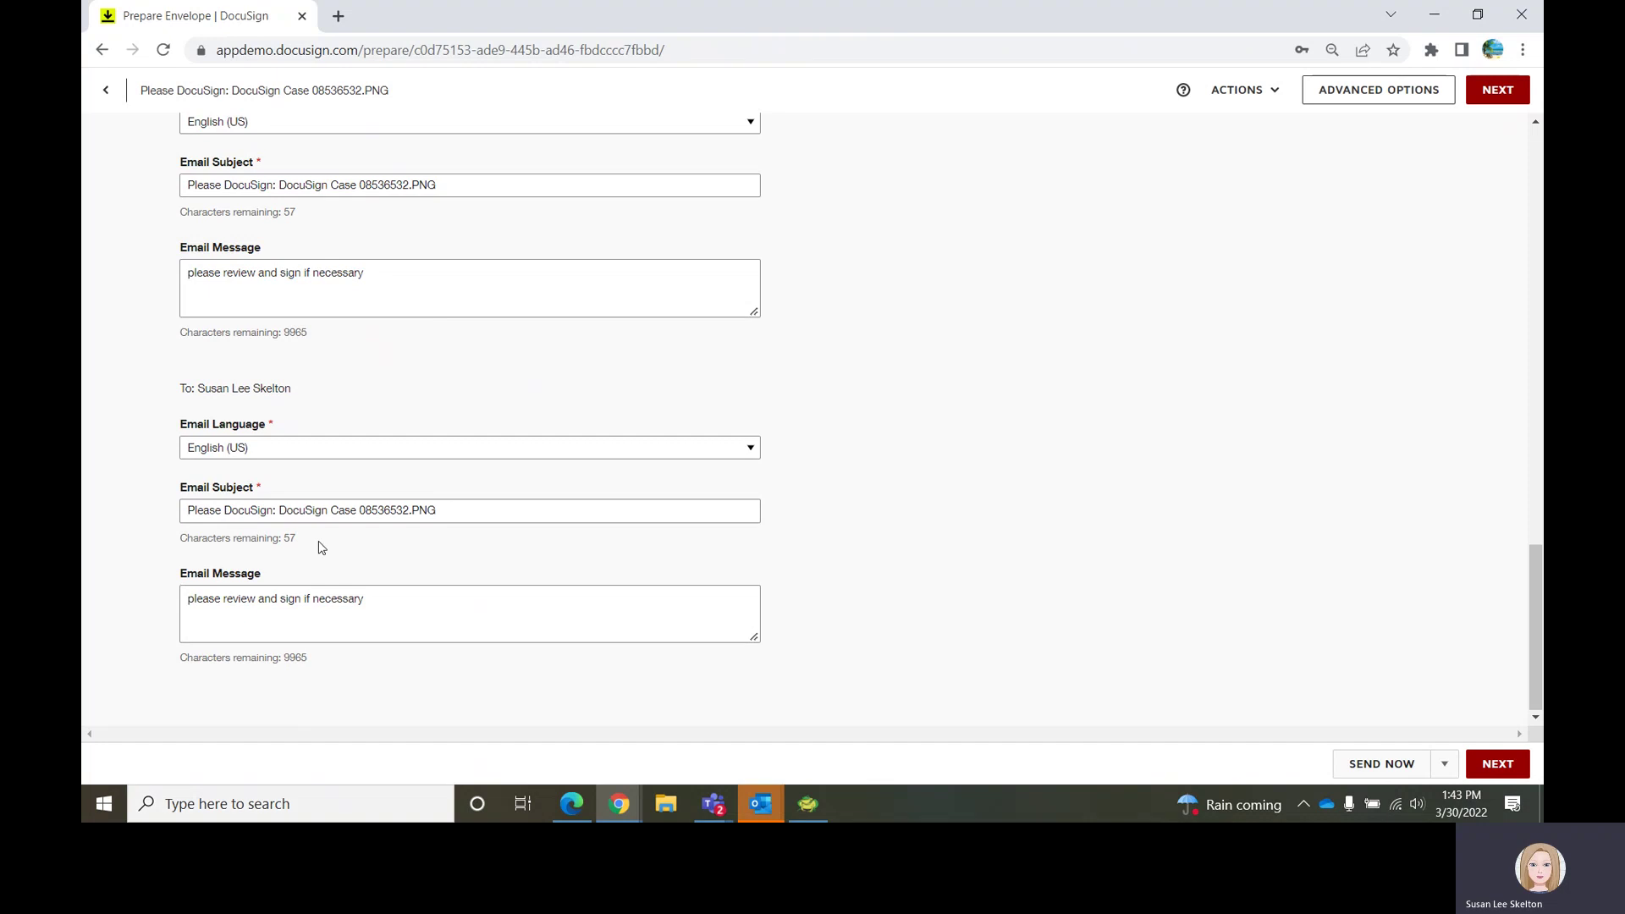
pyautogui.scroll(4, 519, 272)
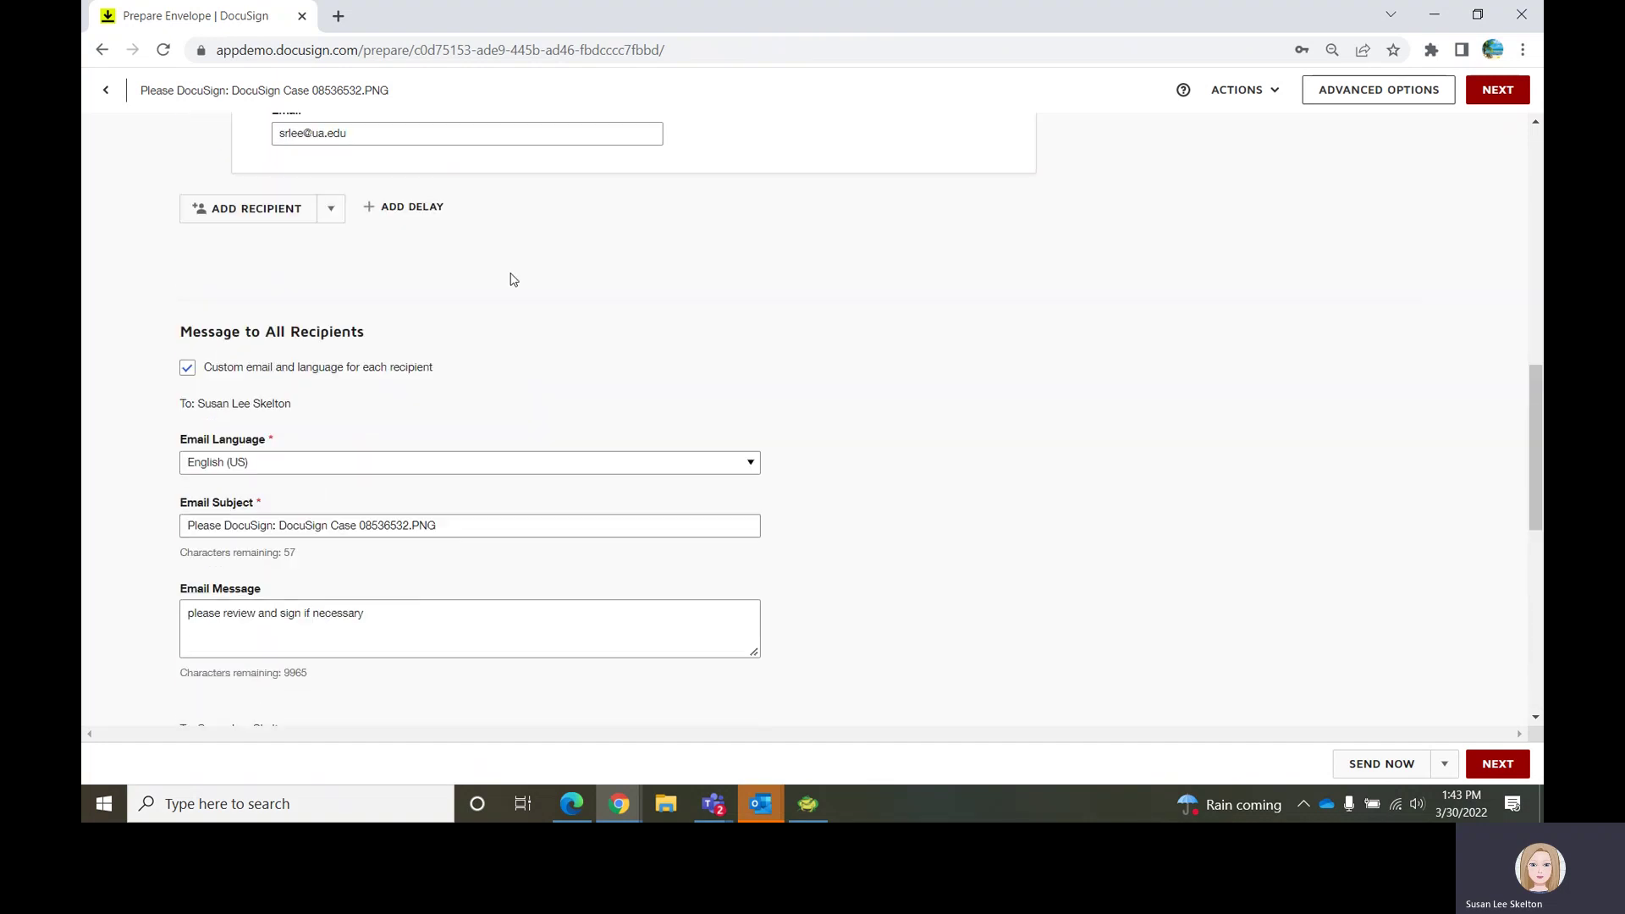
pyautogui.scroll(-4, 414, 561)
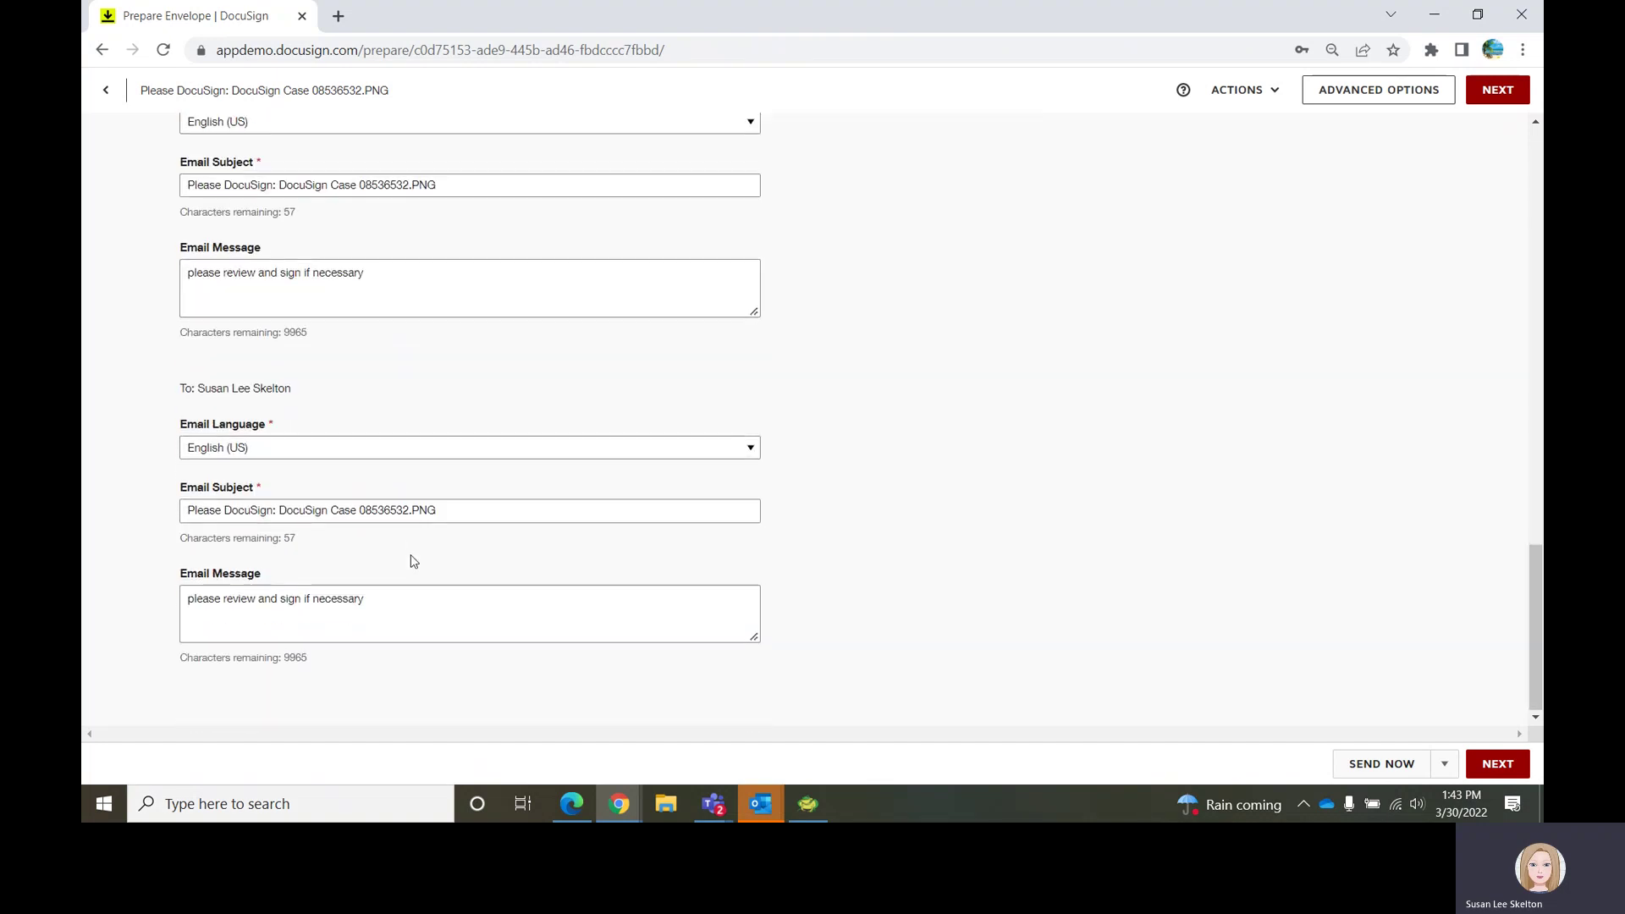
pyautogui.moveTo(389, 602); pyautogui.dragTo(183, 590)
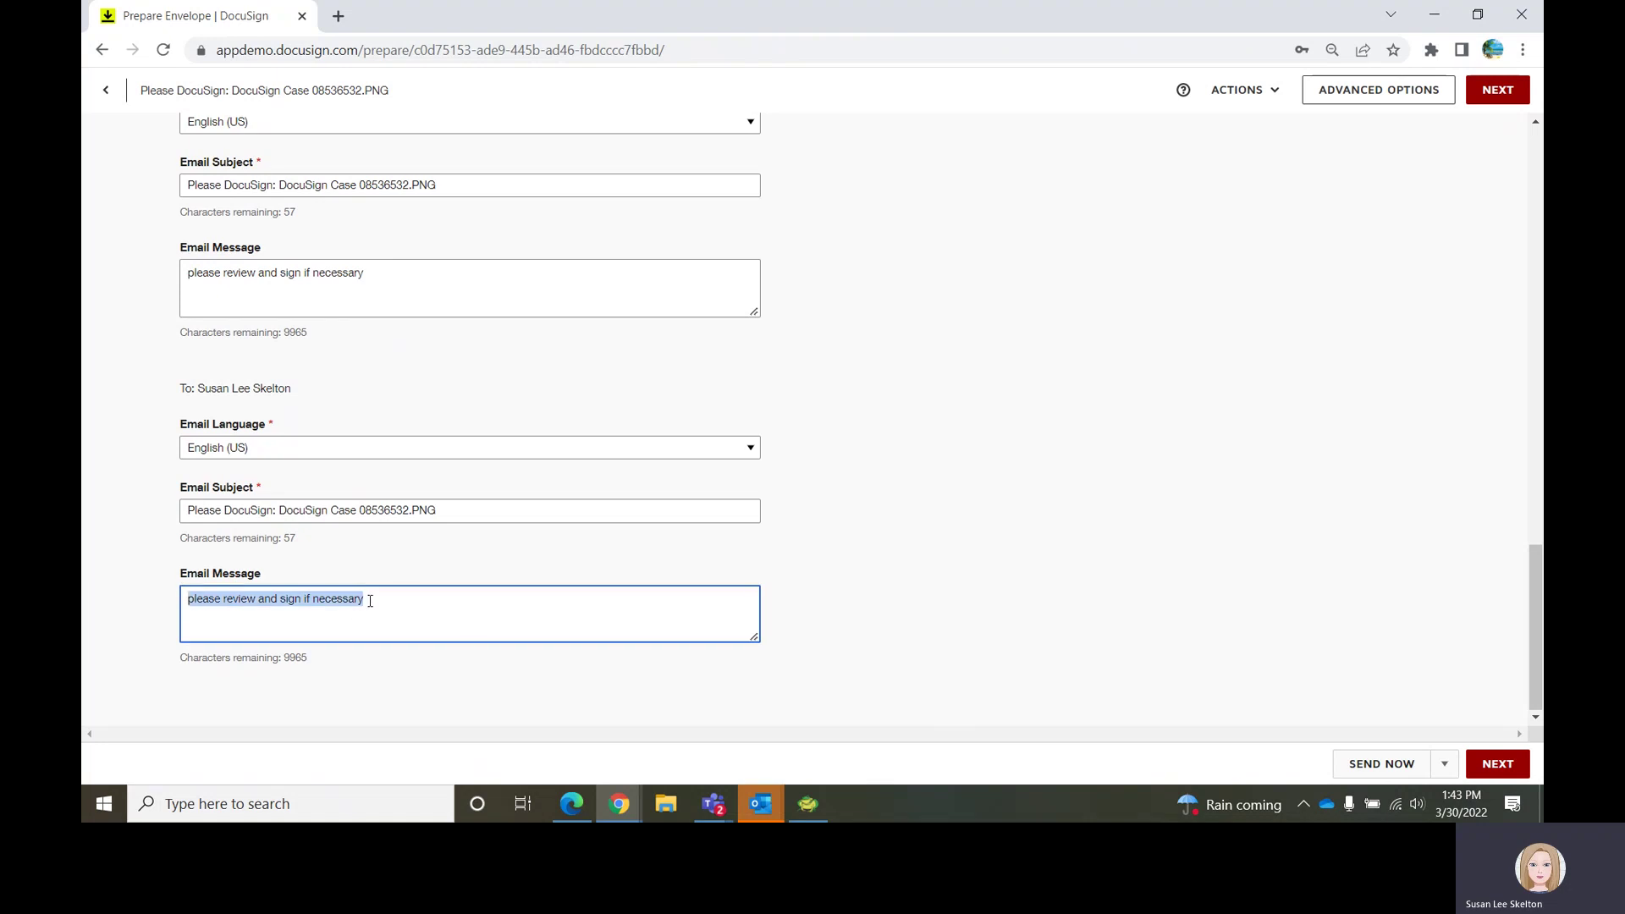
# Add the line 'please review and file.' to the last recipient's email message.
pyautogui.click(379, 265)
pyautogui.scroll(3, 513, 360)
pyautogui.scroll(1, 516, 363)
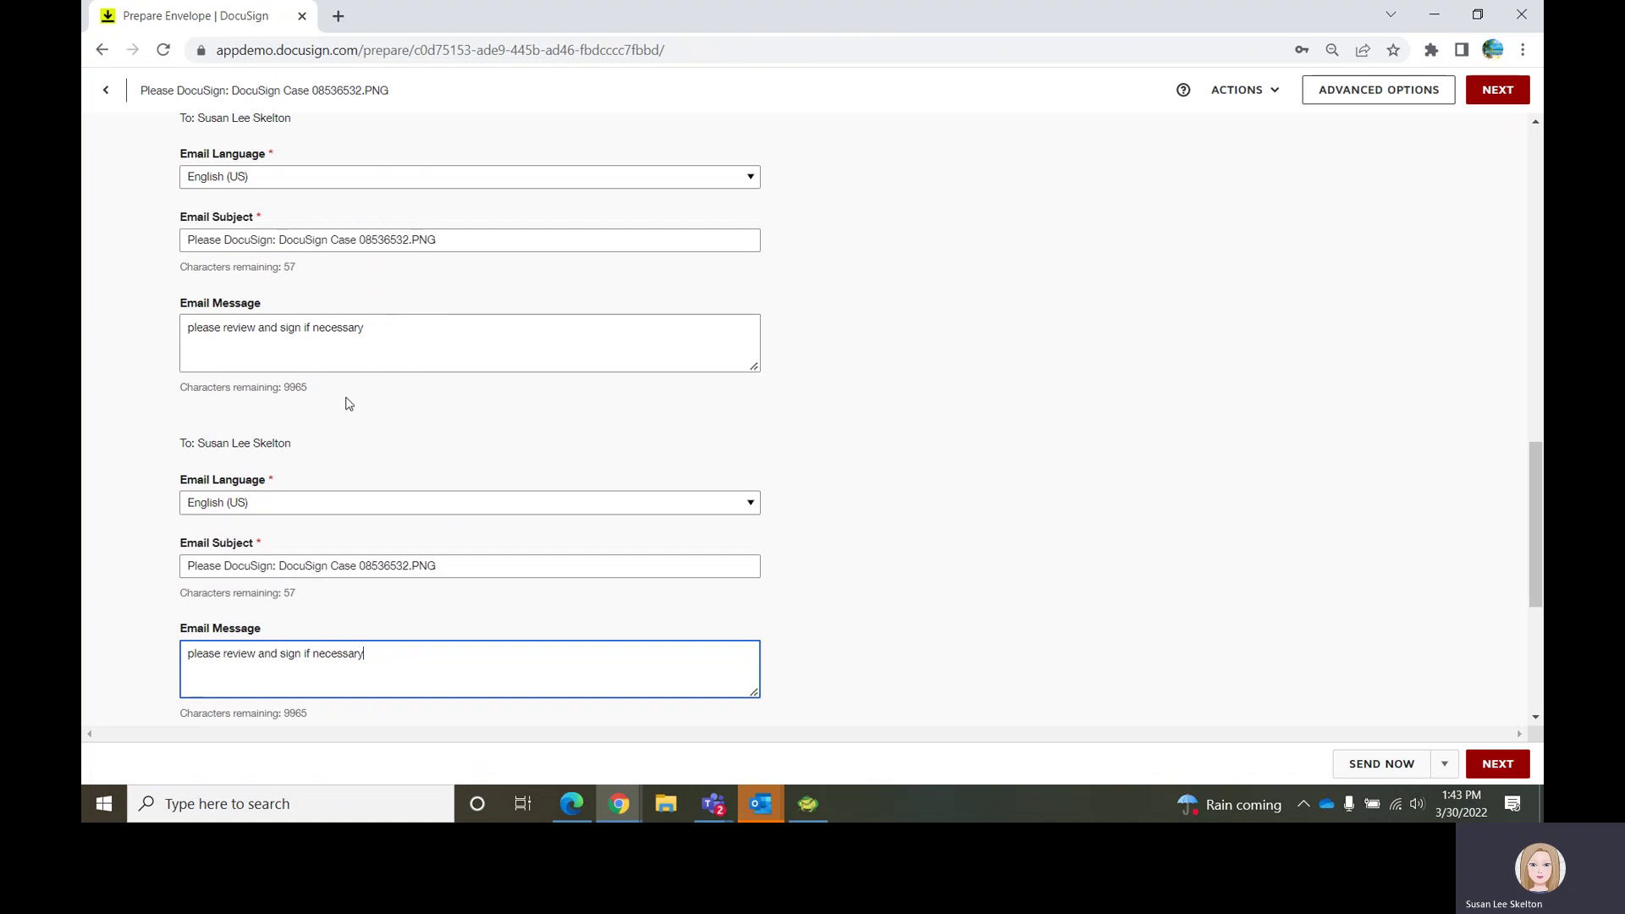
pyautogui.click(371, 330)
pyautogui.scroll(-1, 375, 493)
pyautogui.click(386, 603)
pyautogui.write('please review ')
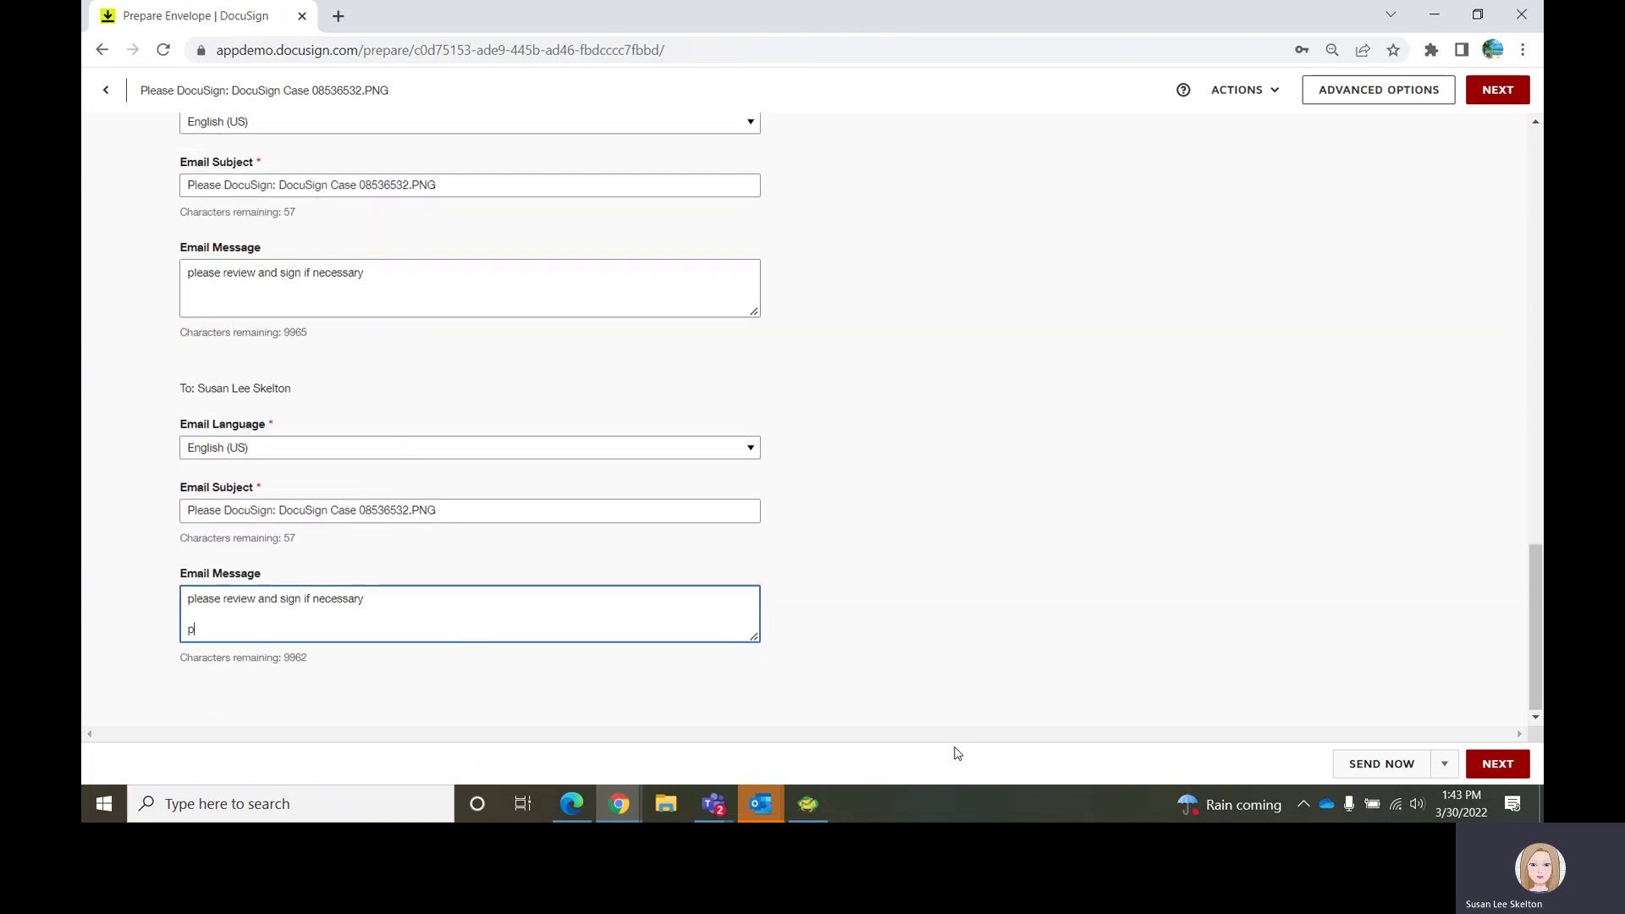
pyautogui.write('and file.')
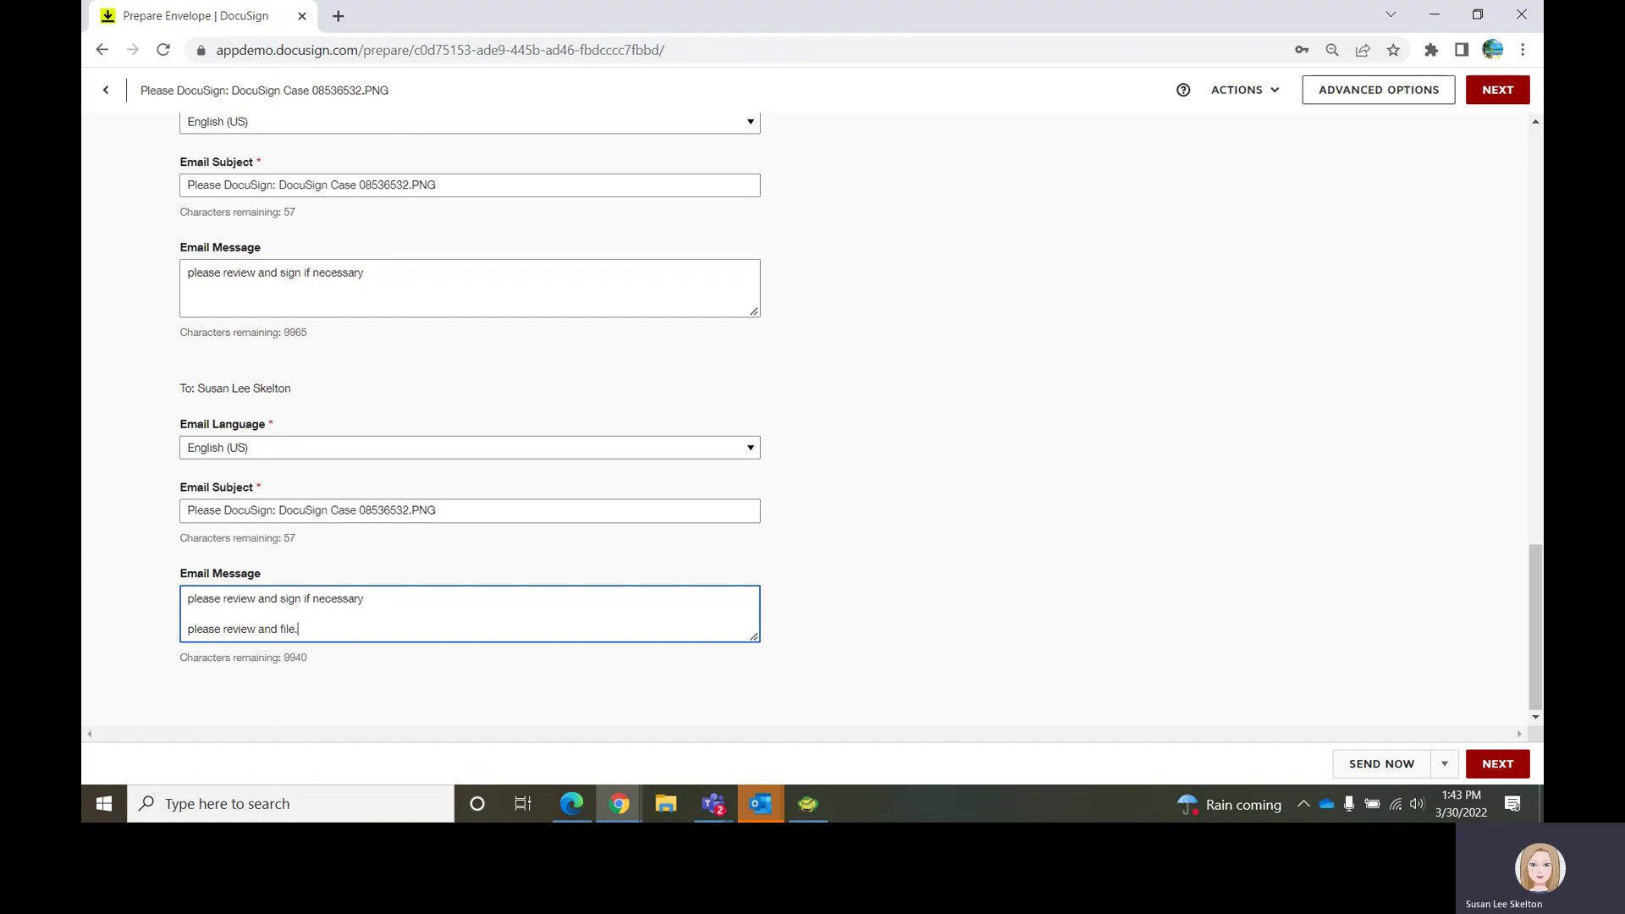
pyautogui.moveTo(312, 629); pyautogui.dragTo(152, 633)
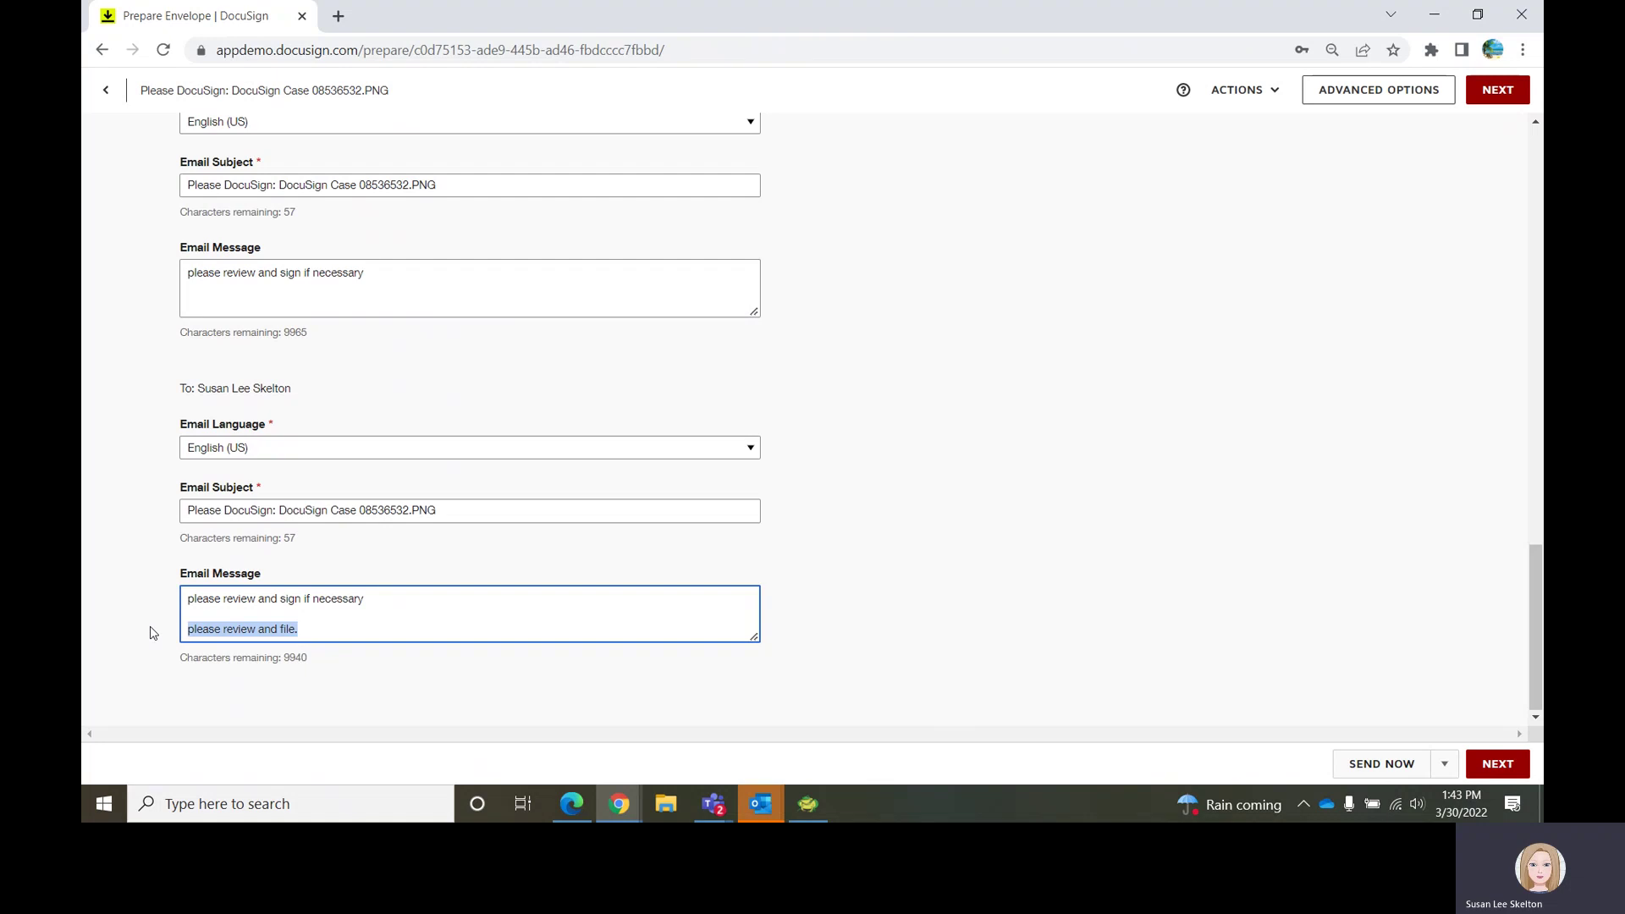
pyautogui.click(296, 598)
# Look over the other recipients' email messages and subject fields, ending back at the top.
pyautogui.scroll(3, 284, 263)
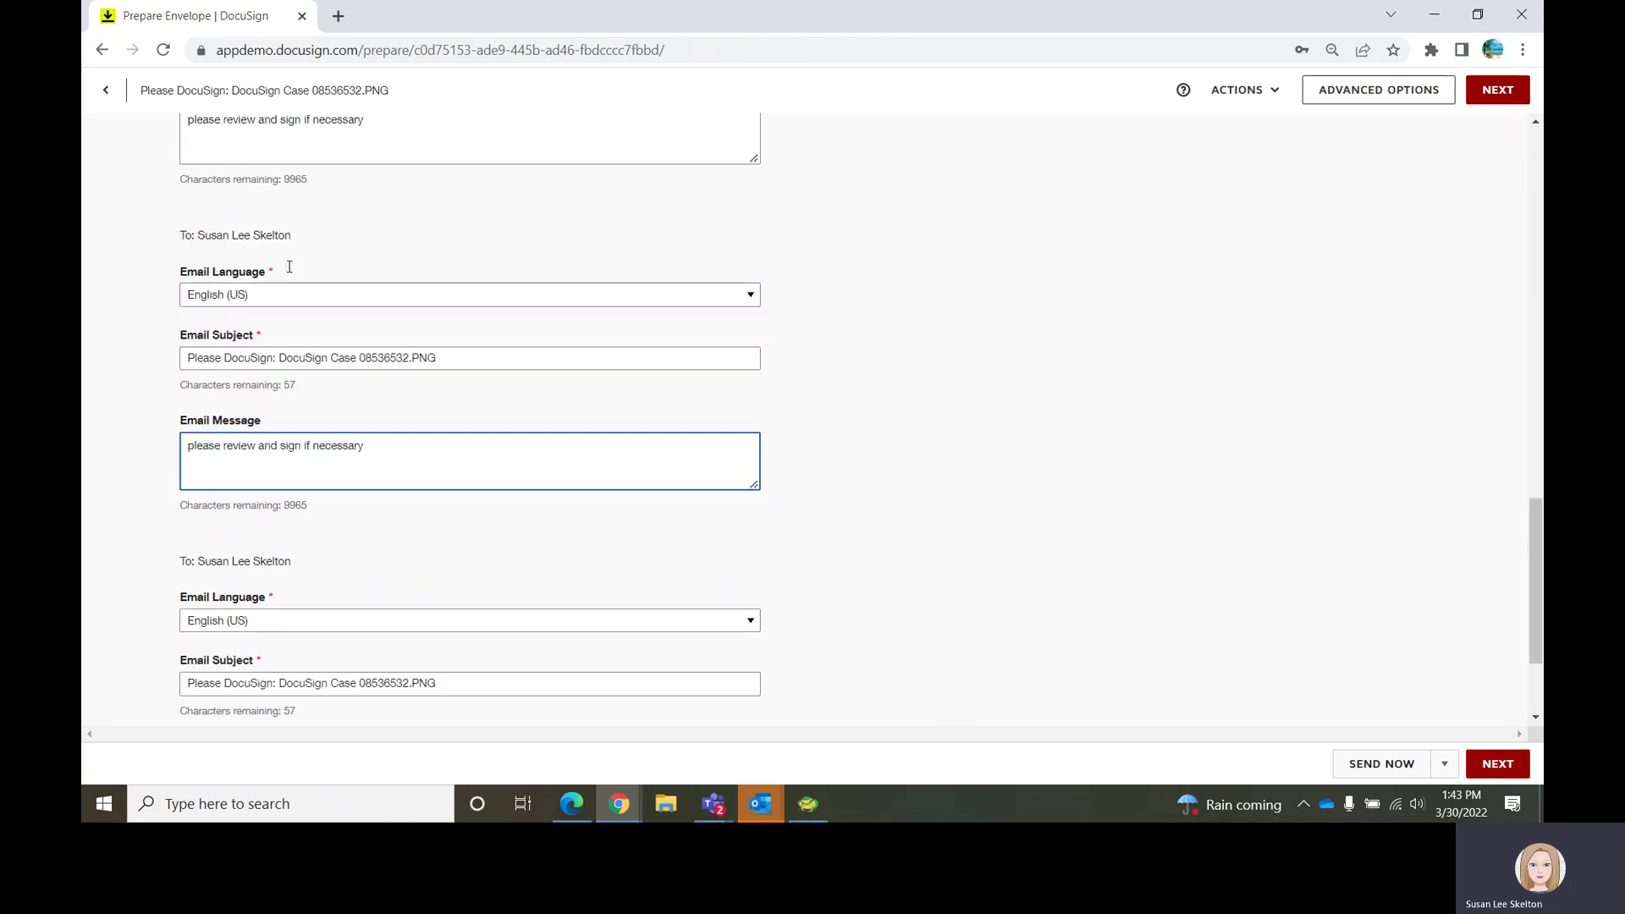
pyautogui.click(313, 232)
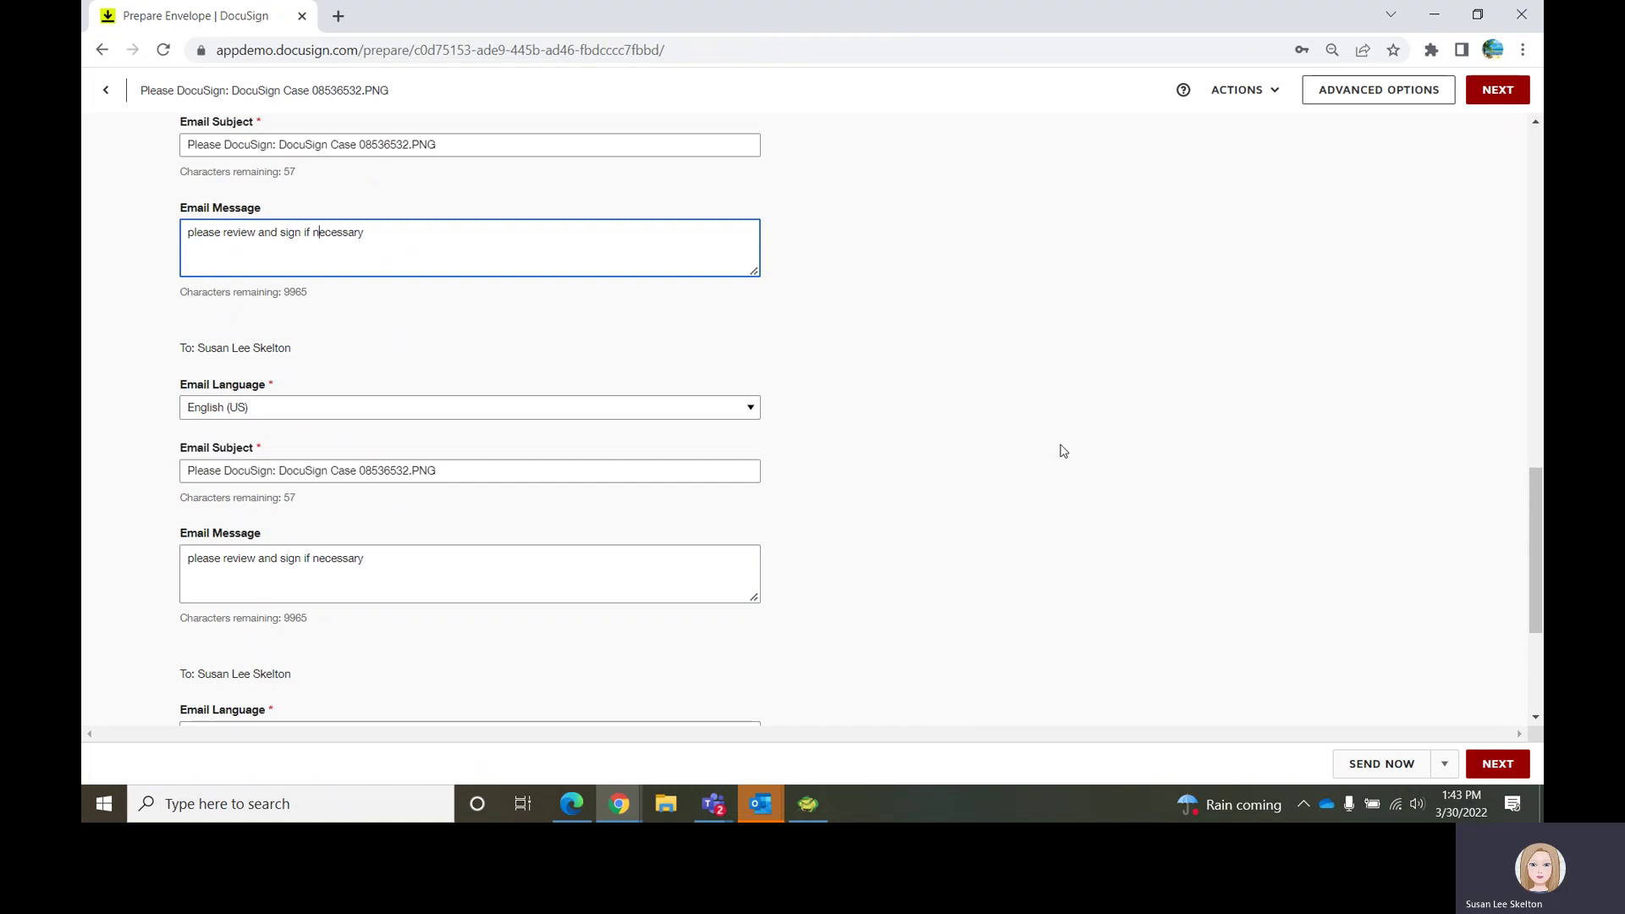
pyautogui.scroll(5, 316, 311)
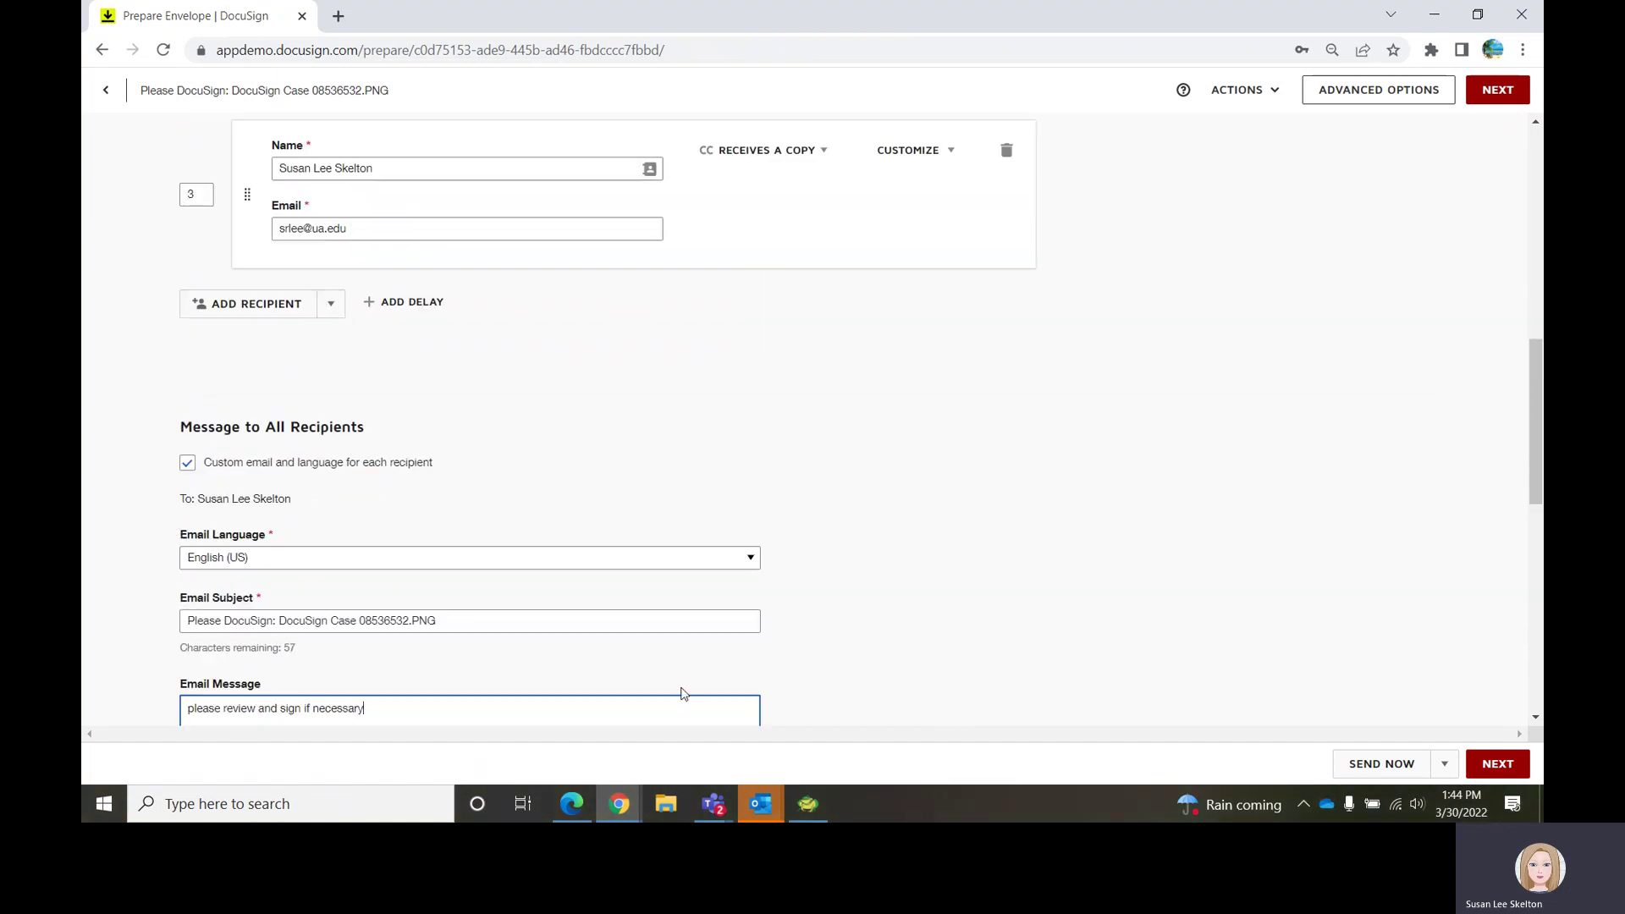
pyautogui.click(547, 623)
pyautogui.scroll(-3, 547, 681)
pyautogui.click(479, 464)
pyautogui.click(496, 662)
pyautogui.scroll(8, 513, 641)
pyautogui.scroll(-5, 514, 639)
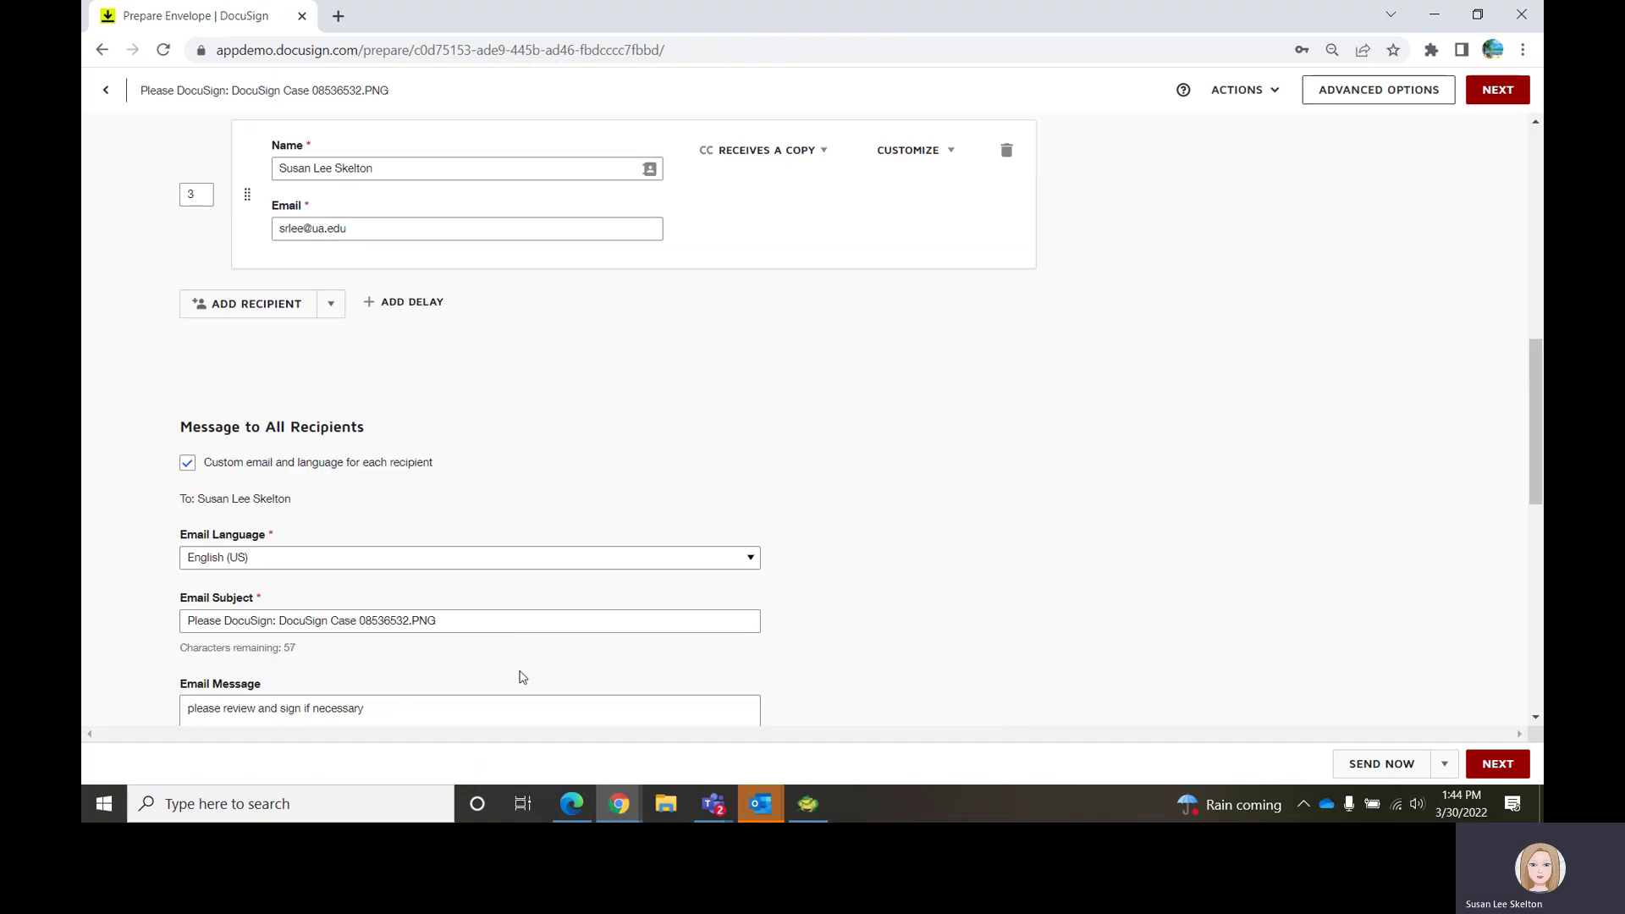
pyautogui.scroll(-1, 523, 675)
pyautogui.scroll(-5, 522, 675)
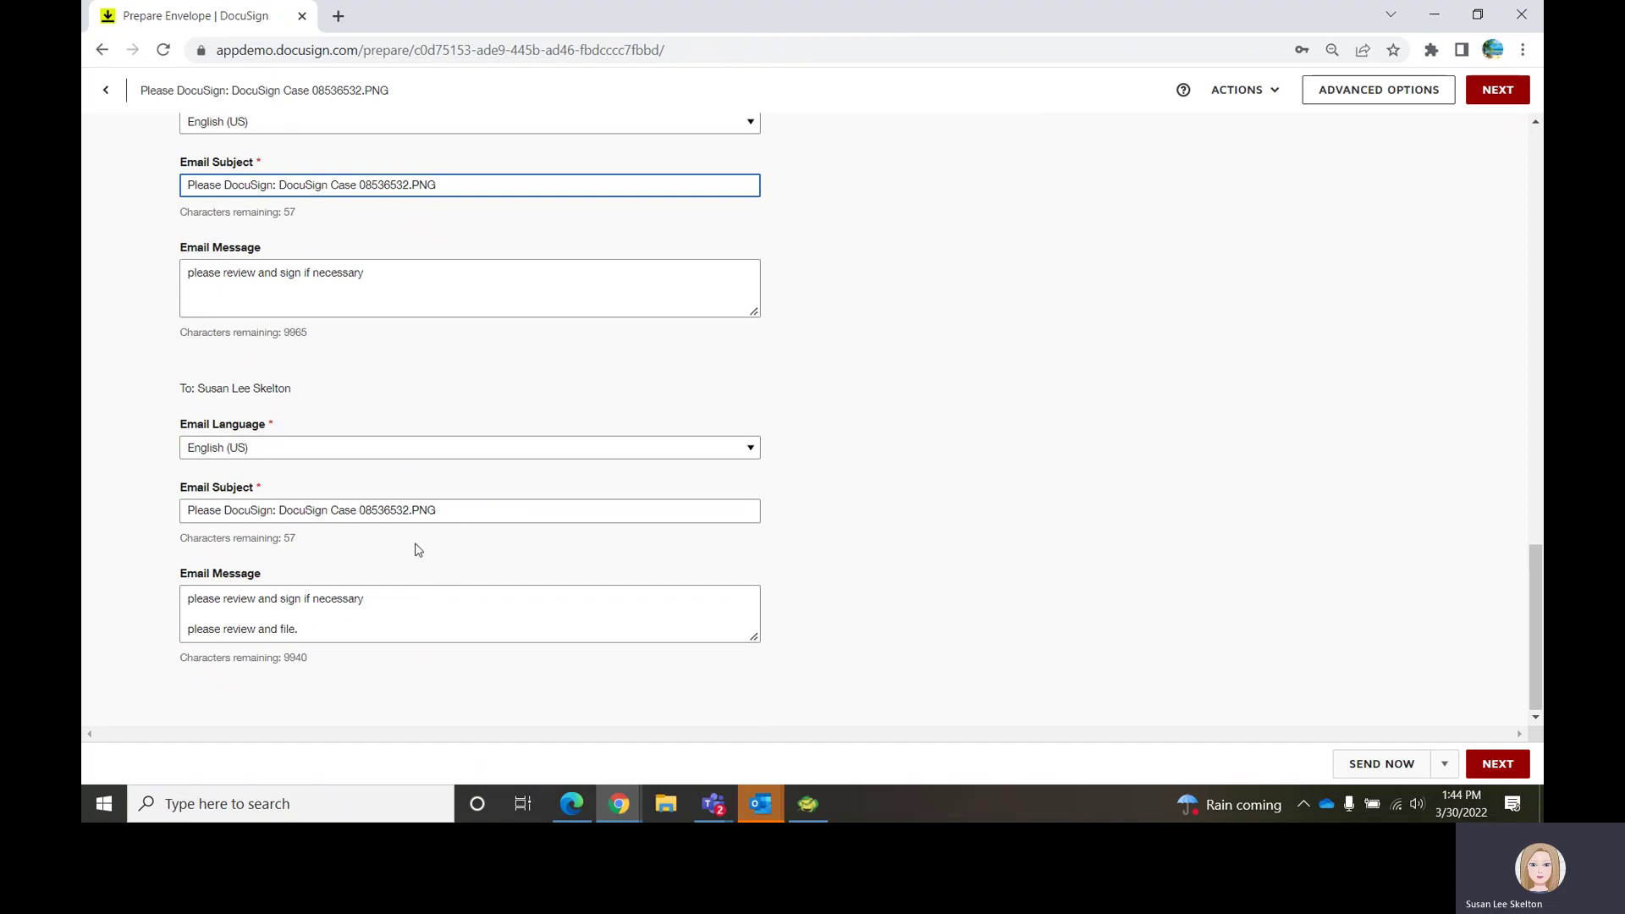
pyautogui.scroll(6, 608, 494)
pyautogui.scroll(8, 608, 495)
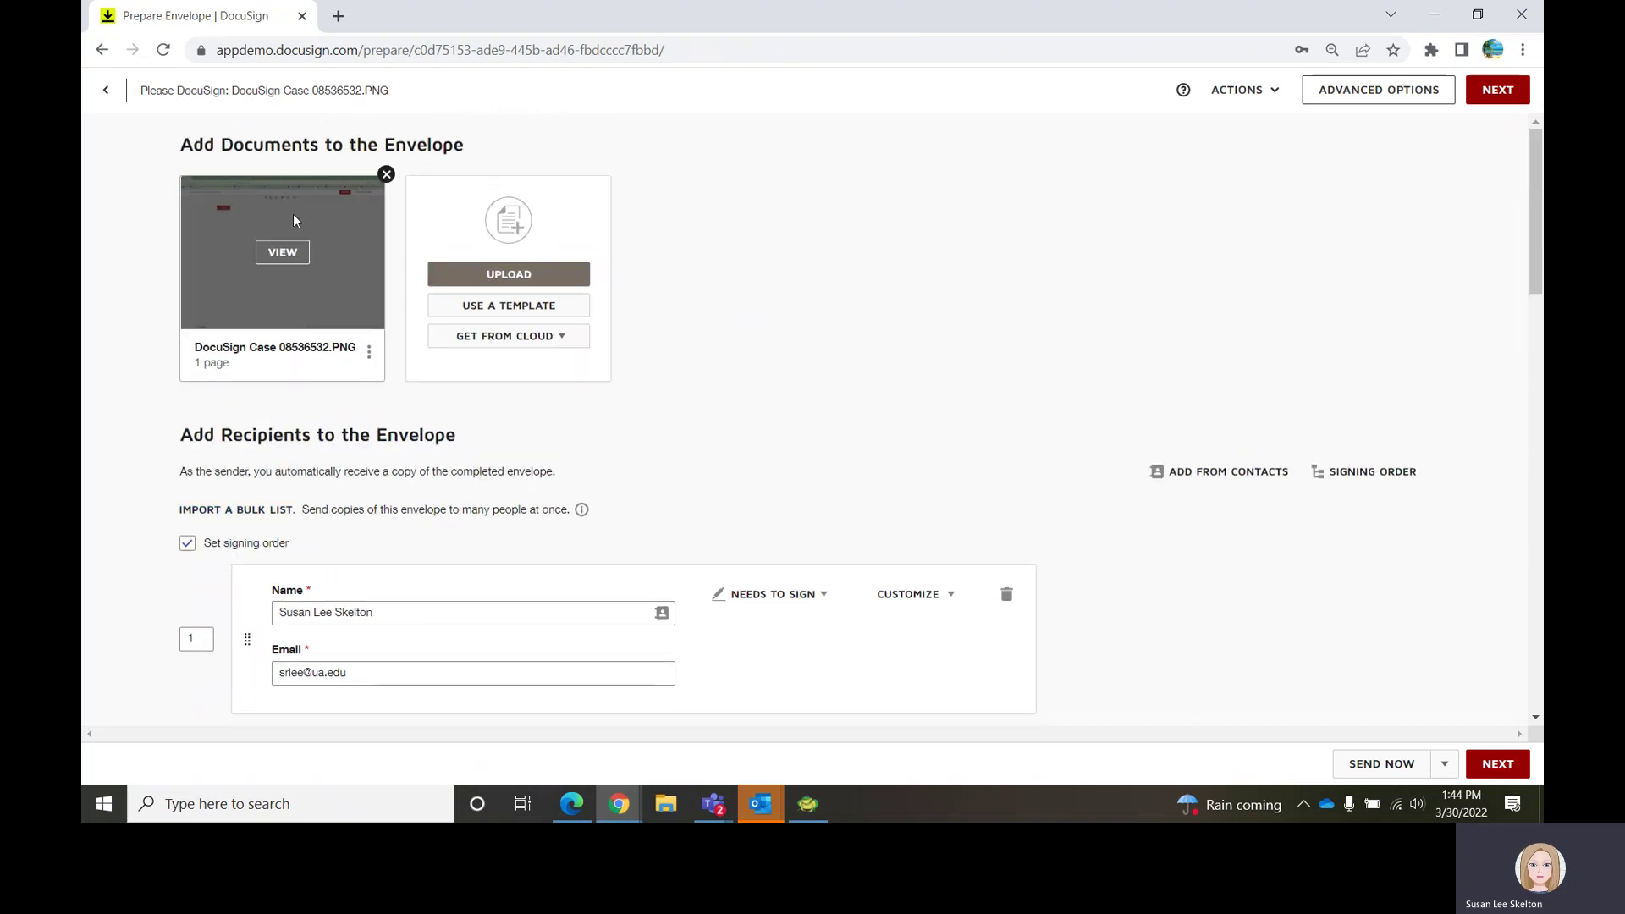
# In Advanced Options, turn off automatic reminders, auto navigation and reassigning signing responsibility, keeping 60-day expiration.
pyautogui.click(1329, 90)
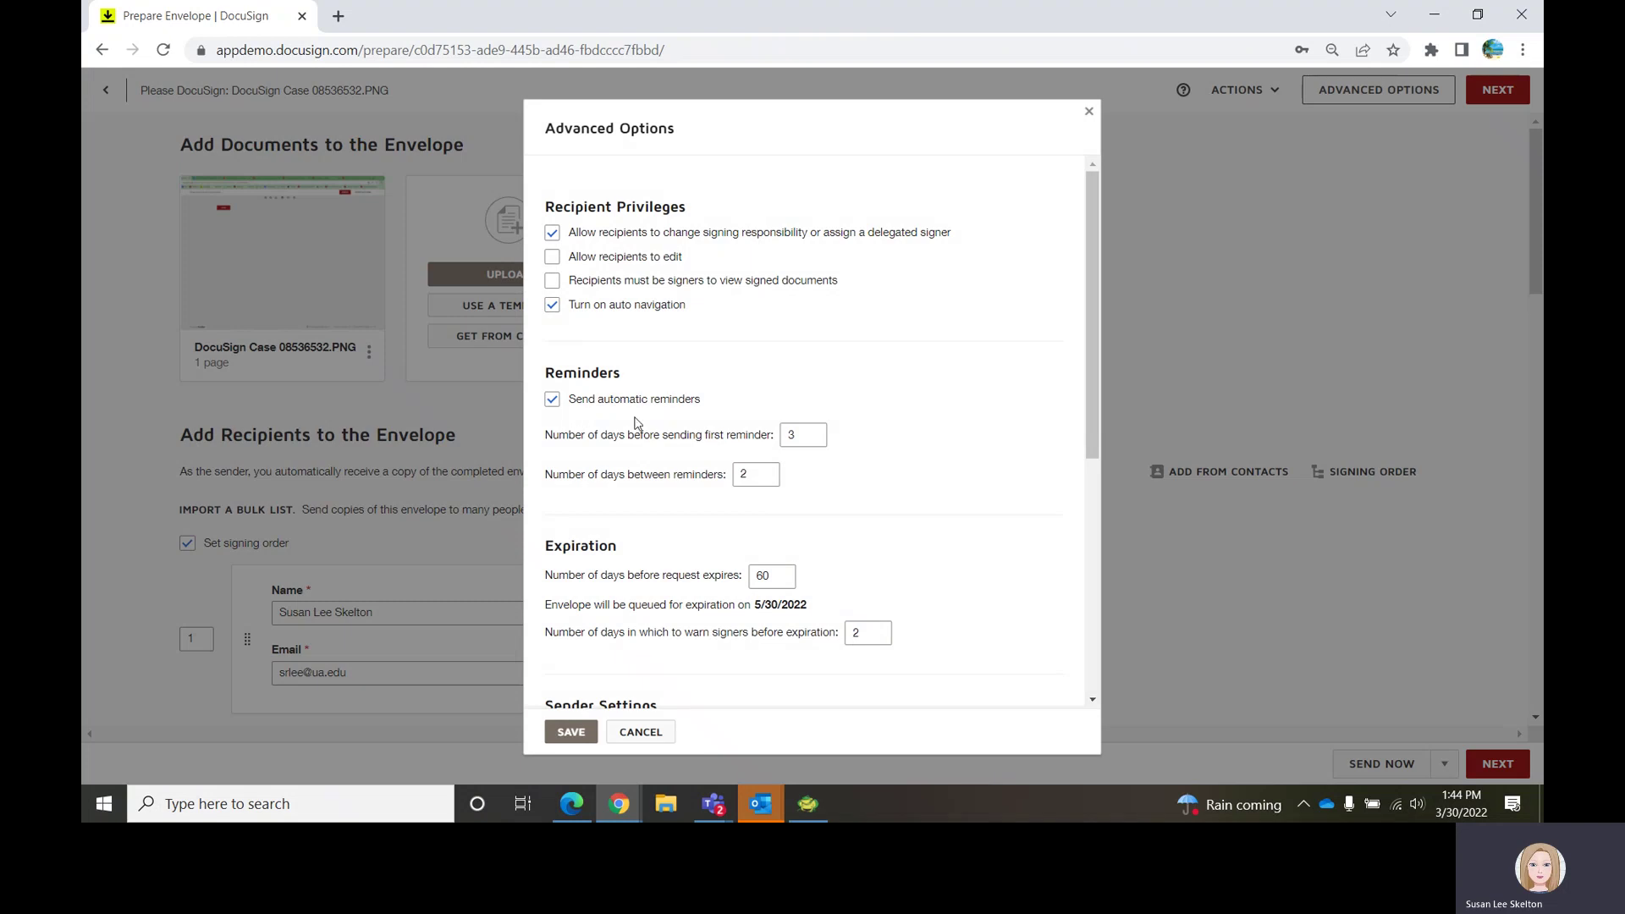
pyautogui.click(552, 401)
pyautogui.scroll(-1, 939, 445)
pyautogui.scroll(-3, 939, 446)
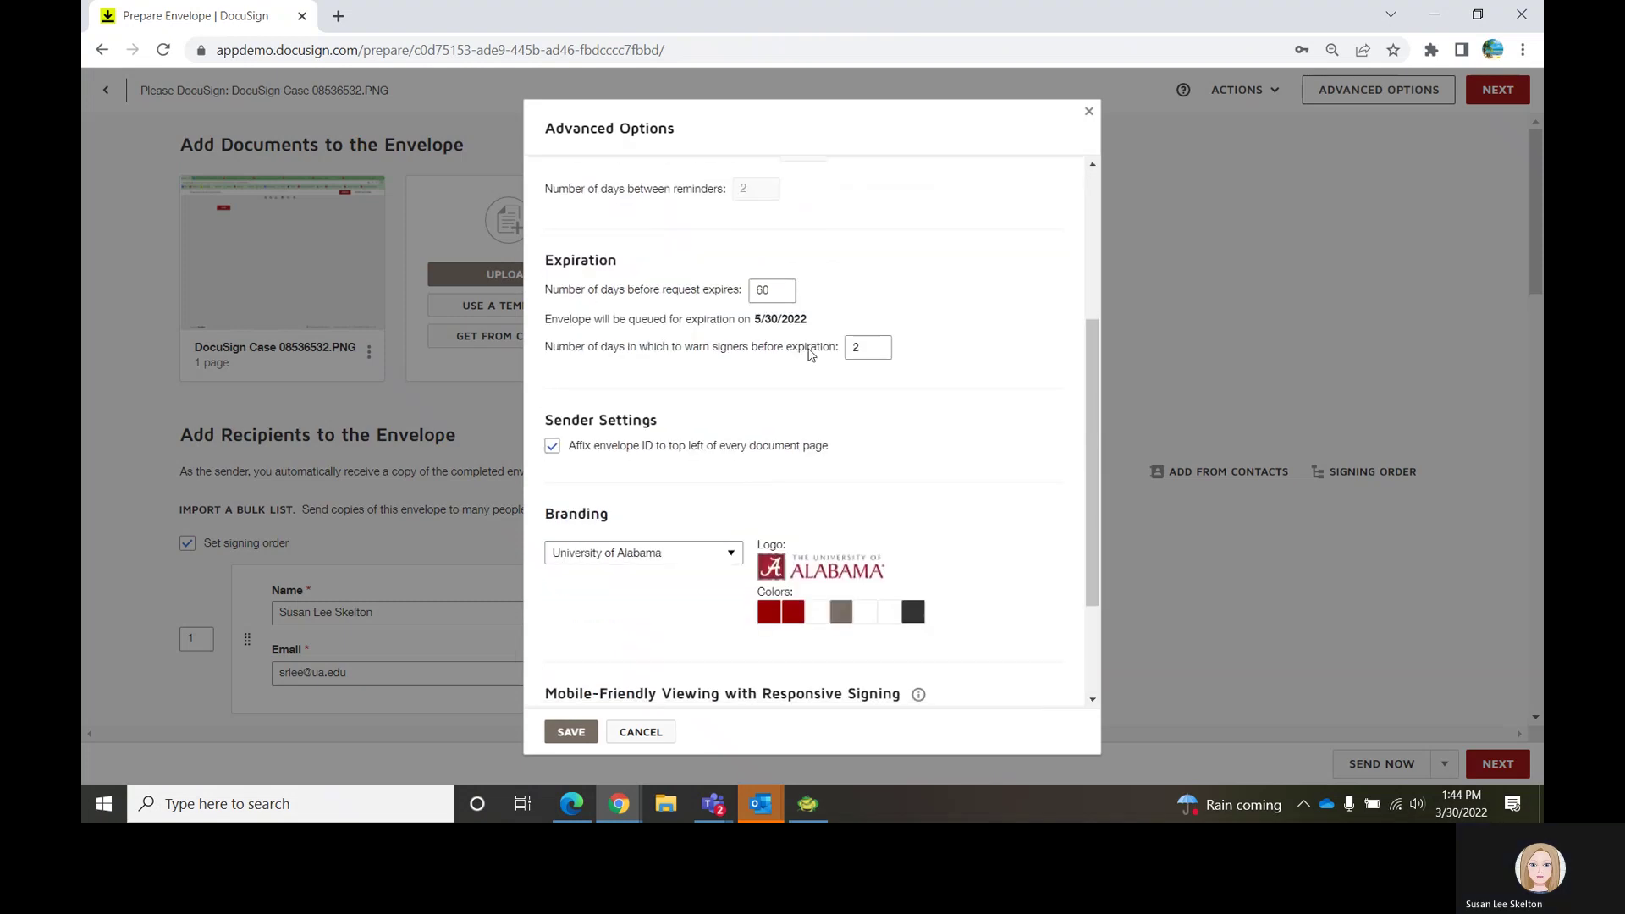
pyautogui.doubleClick(776, 290)
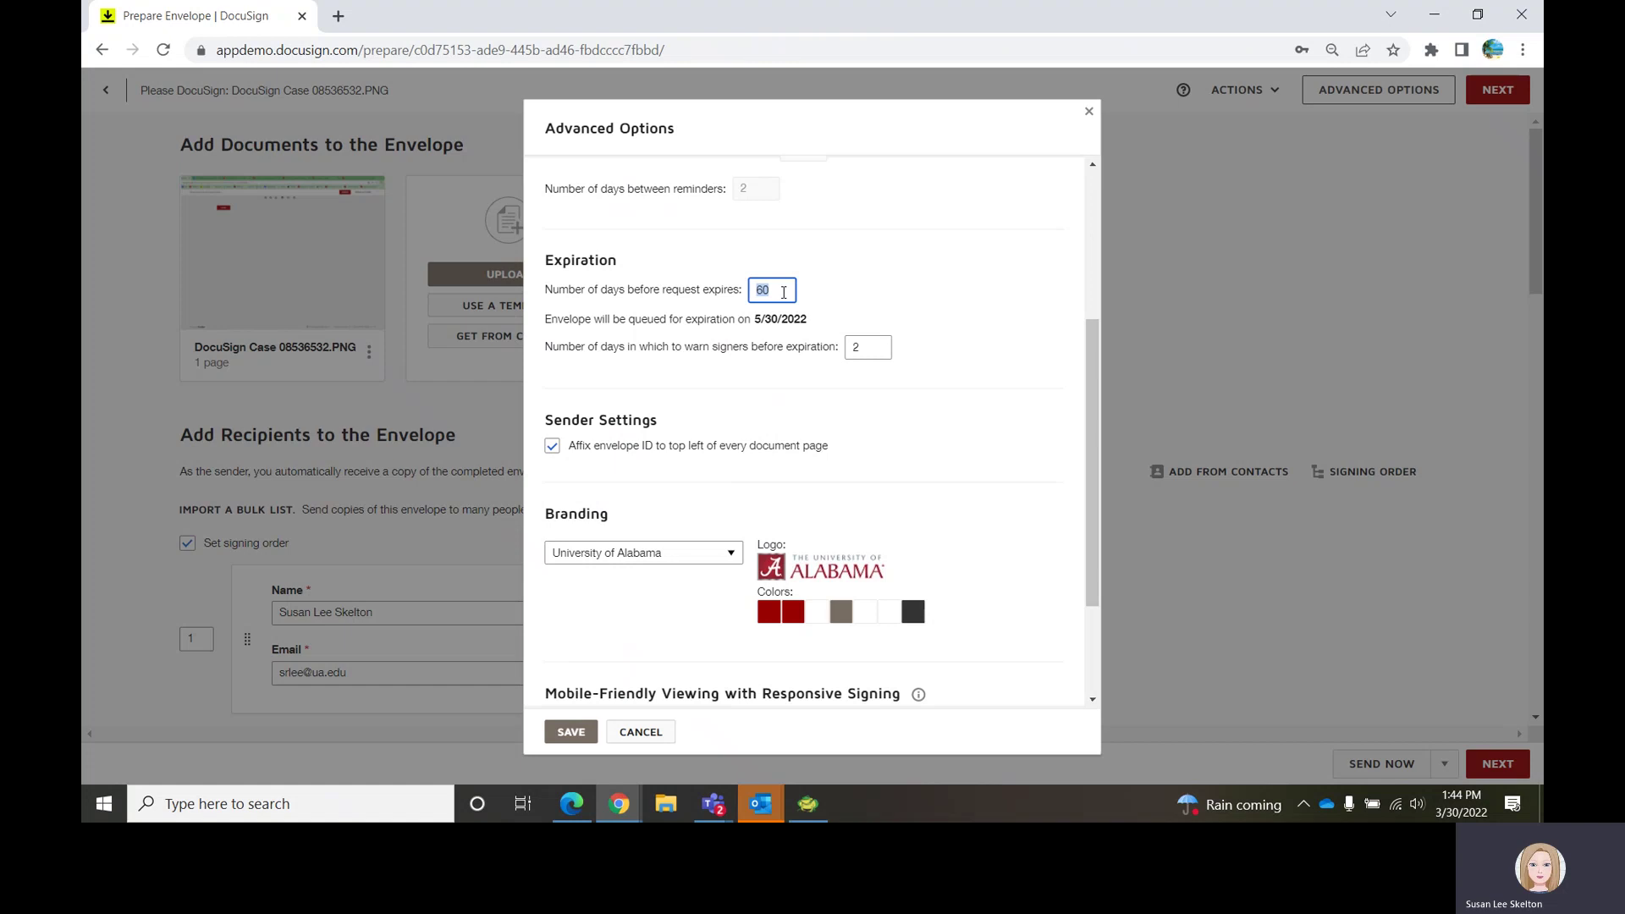
pyautogui.scroll(3, 696, 472)
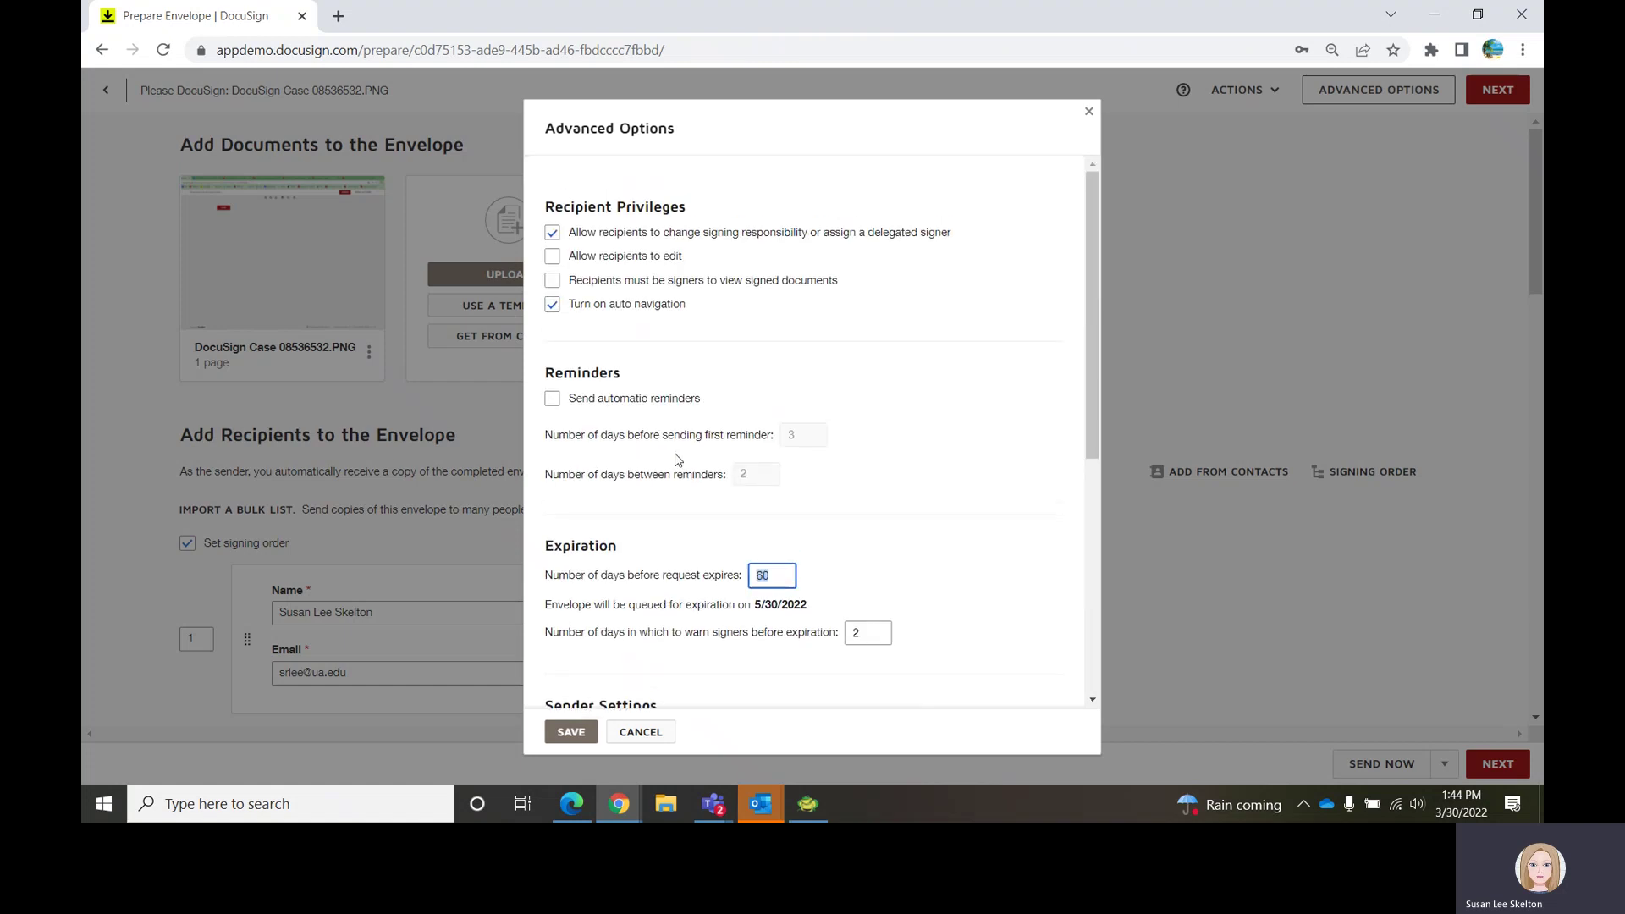
pyautogui.click(552, 305)
pyautogui.click(552, 232)
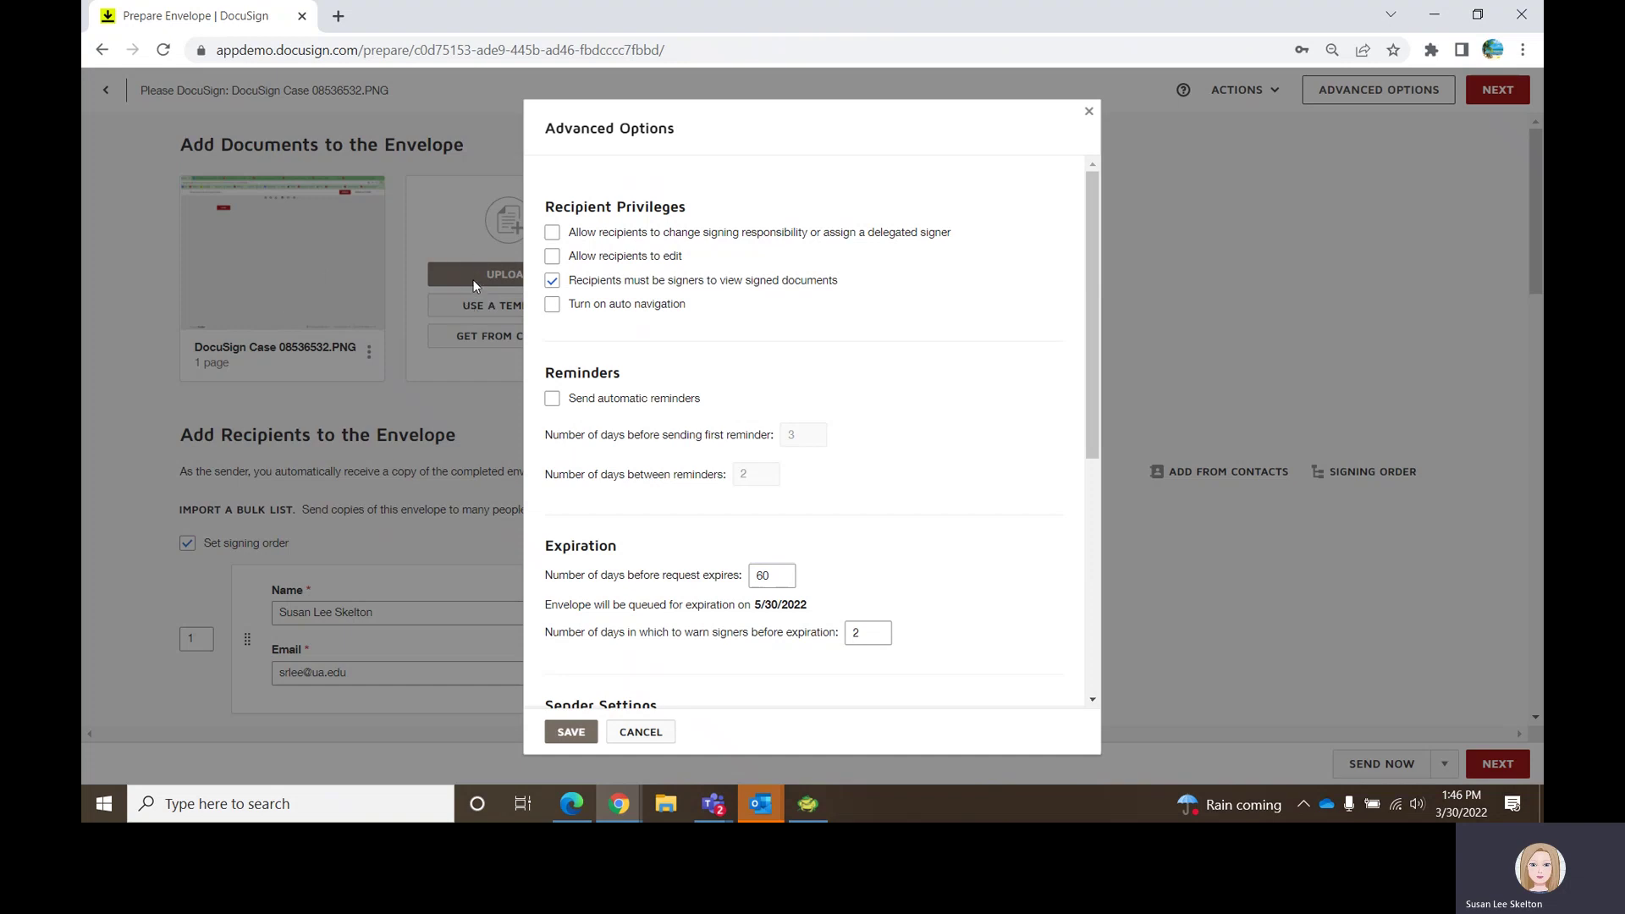
# Uncheck signers-only viewing and Enable comments, then save the advanced options.
pyautogui.click(552, 282)
pyautogui.scroll(-5, 862, 293)
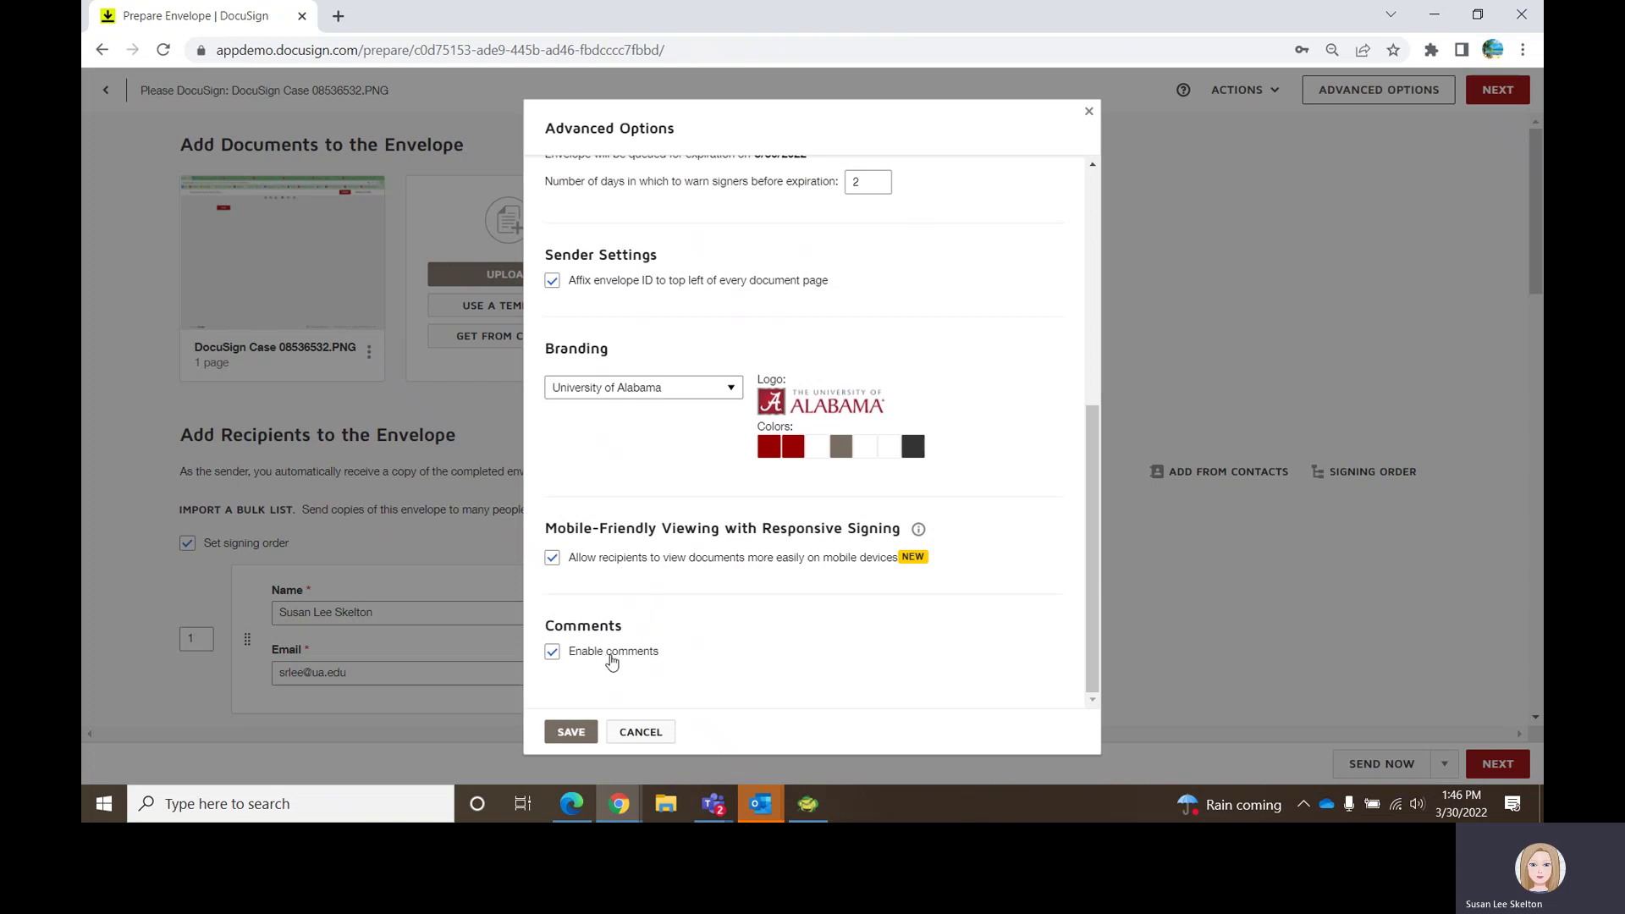
pyautogui.click(552, 654)
pyautogui.scroll(5, 662, 467)
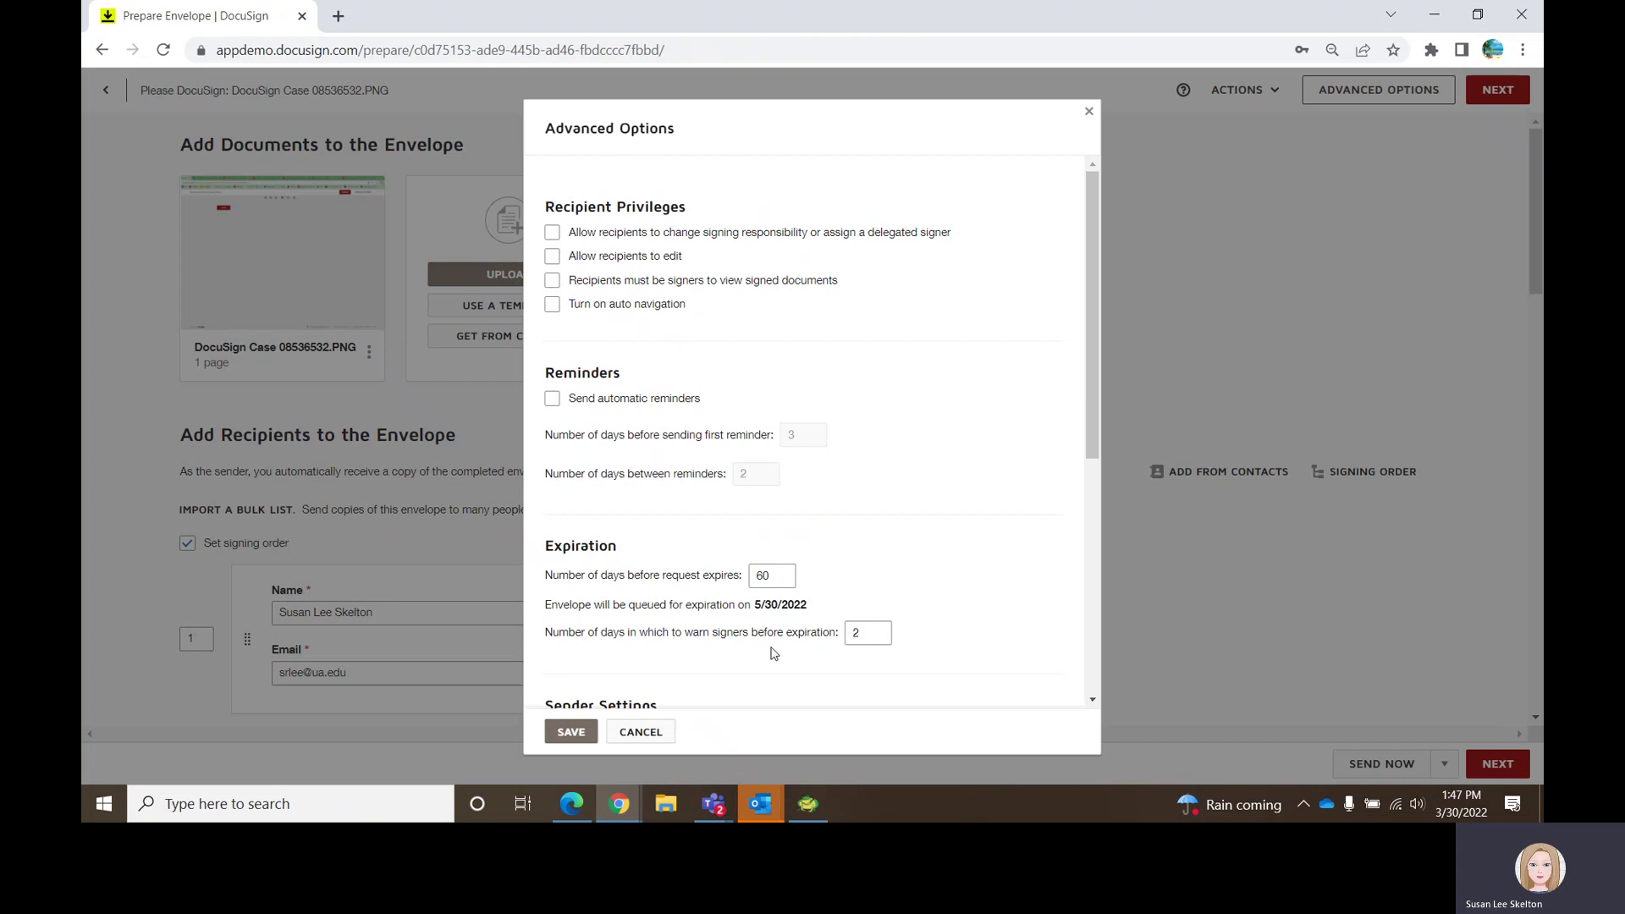
pyautogui.scroll(-5, 872, 550)
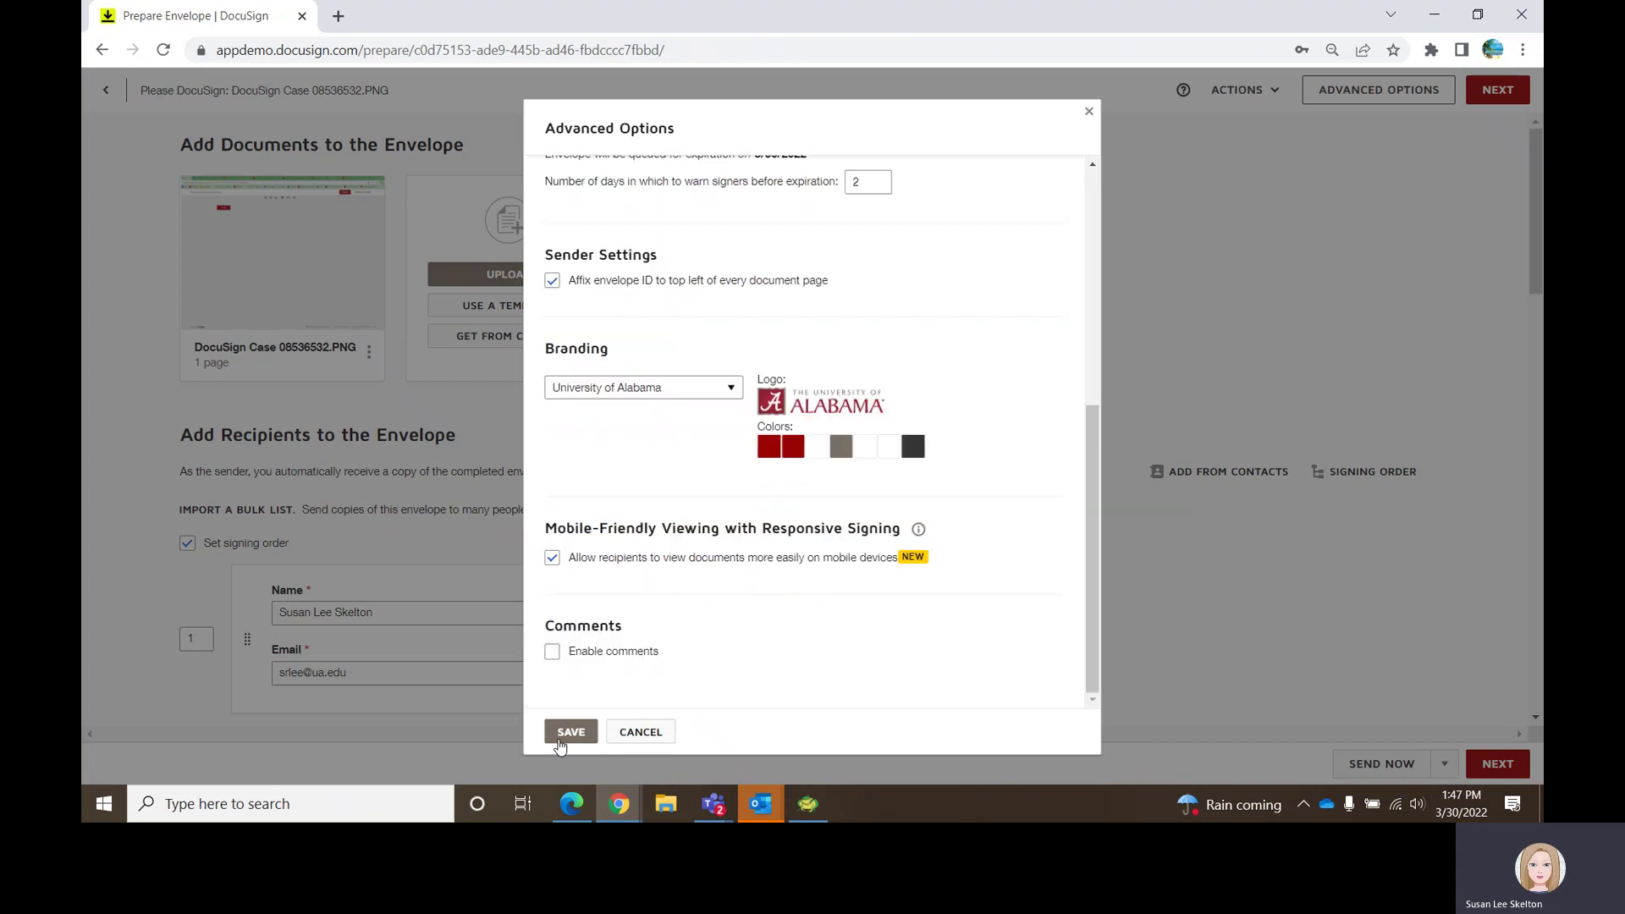
pyautogui.click(570, 733)
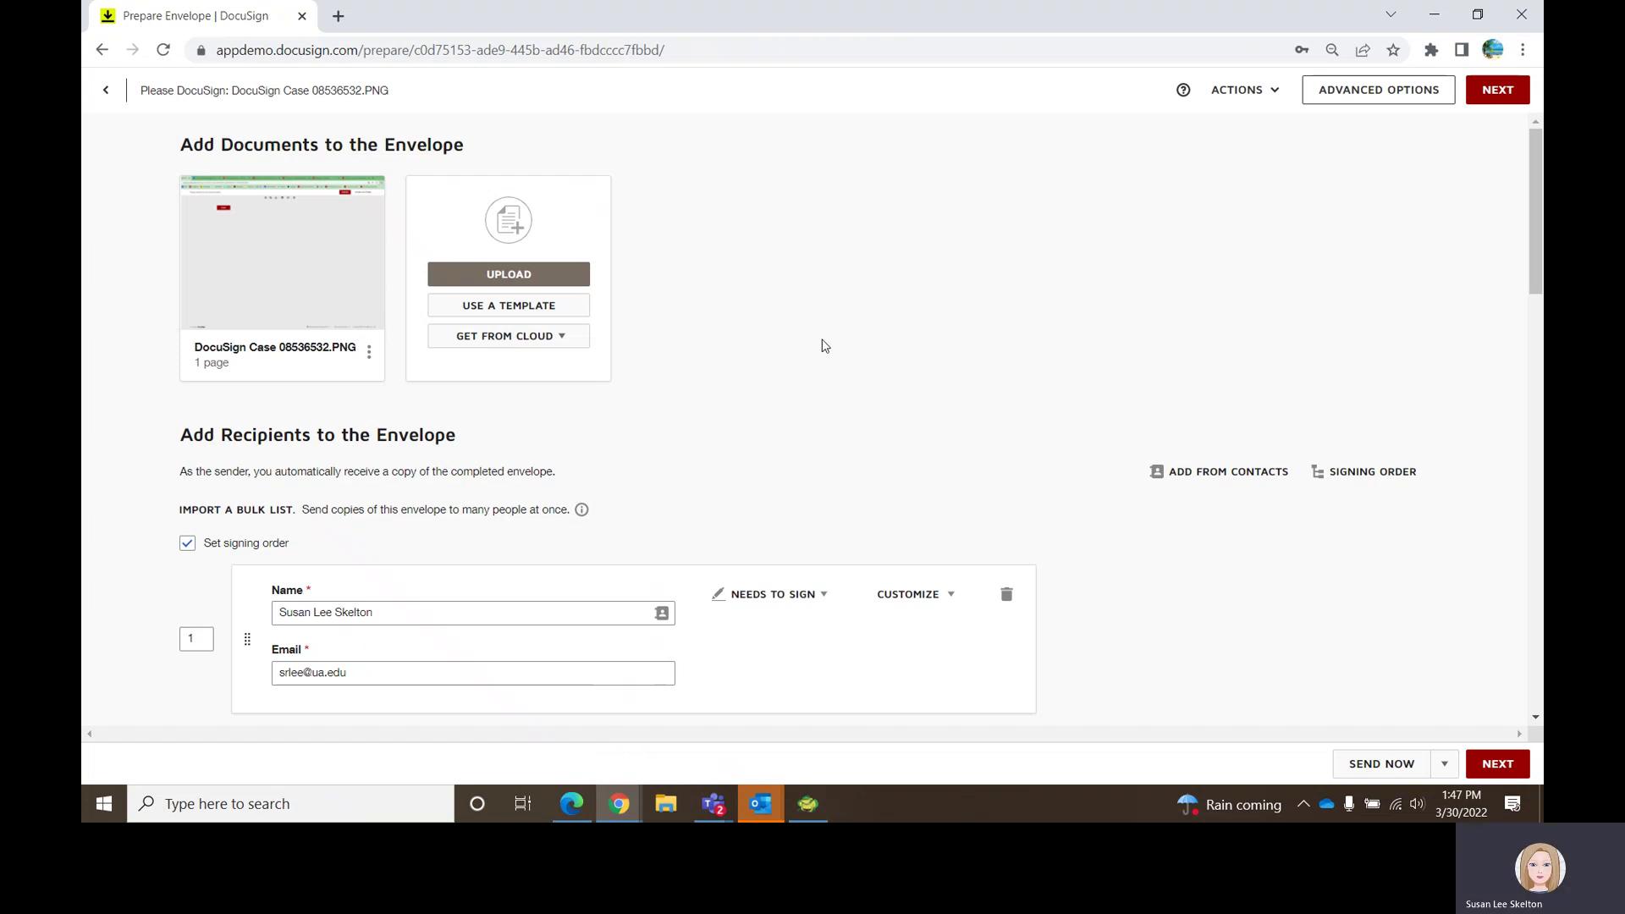
pyautogui.click(1499, 91)
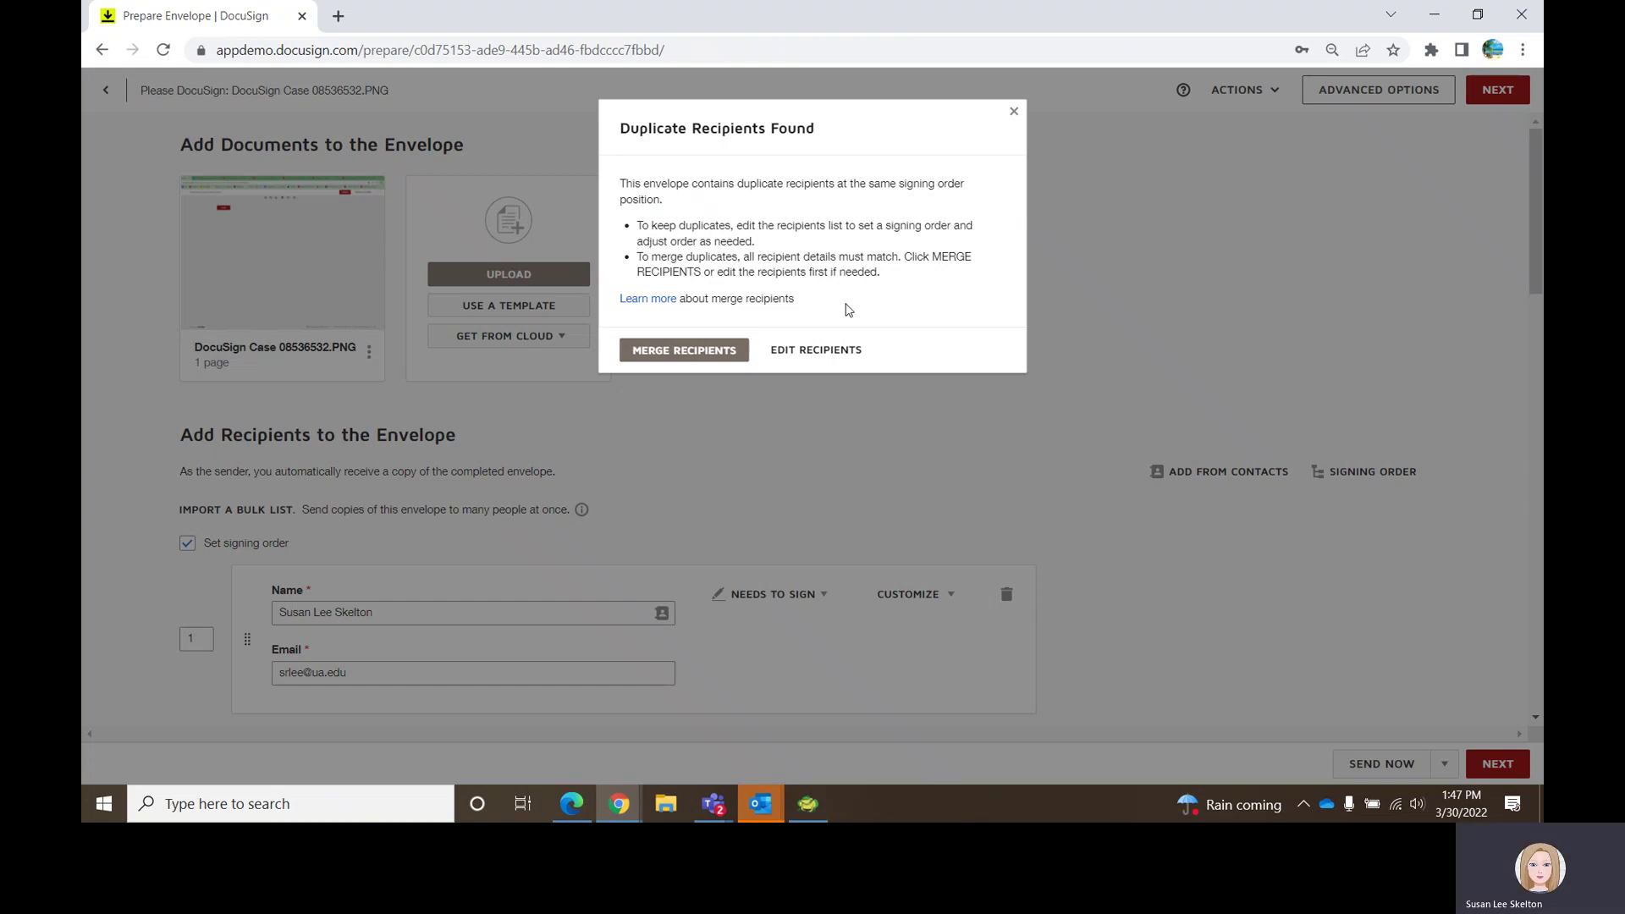
# Replace the duplicate second signer with a different saved contact and proceed to Add Fields.
pyautogui.click(800, 354)
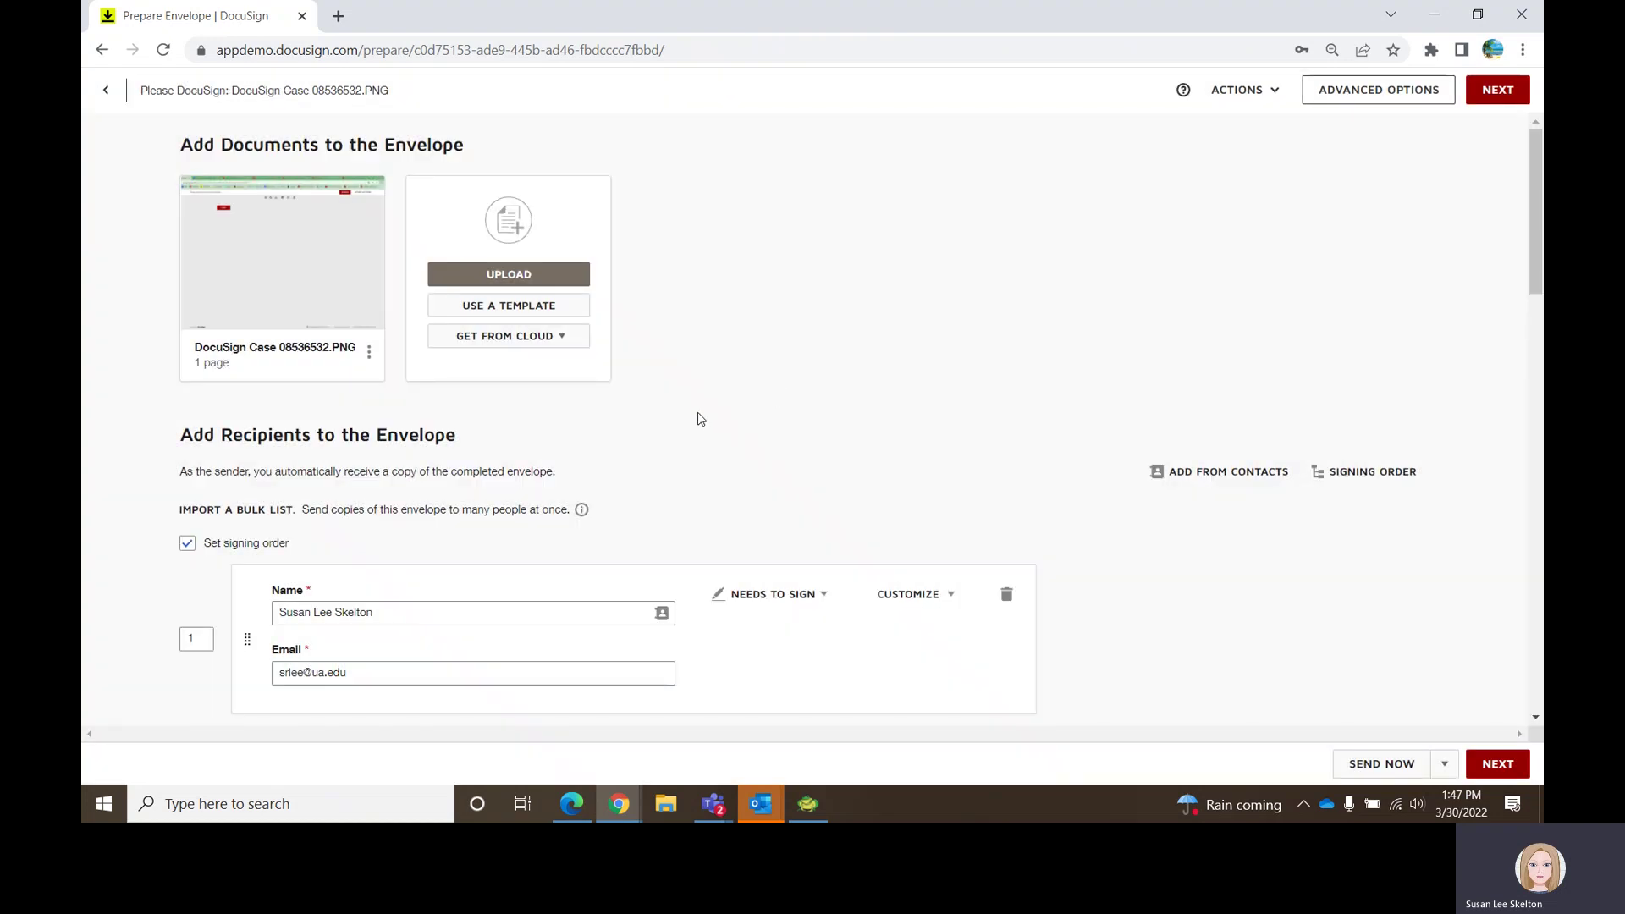
pyautogui.scroll(-5, 701, 416)
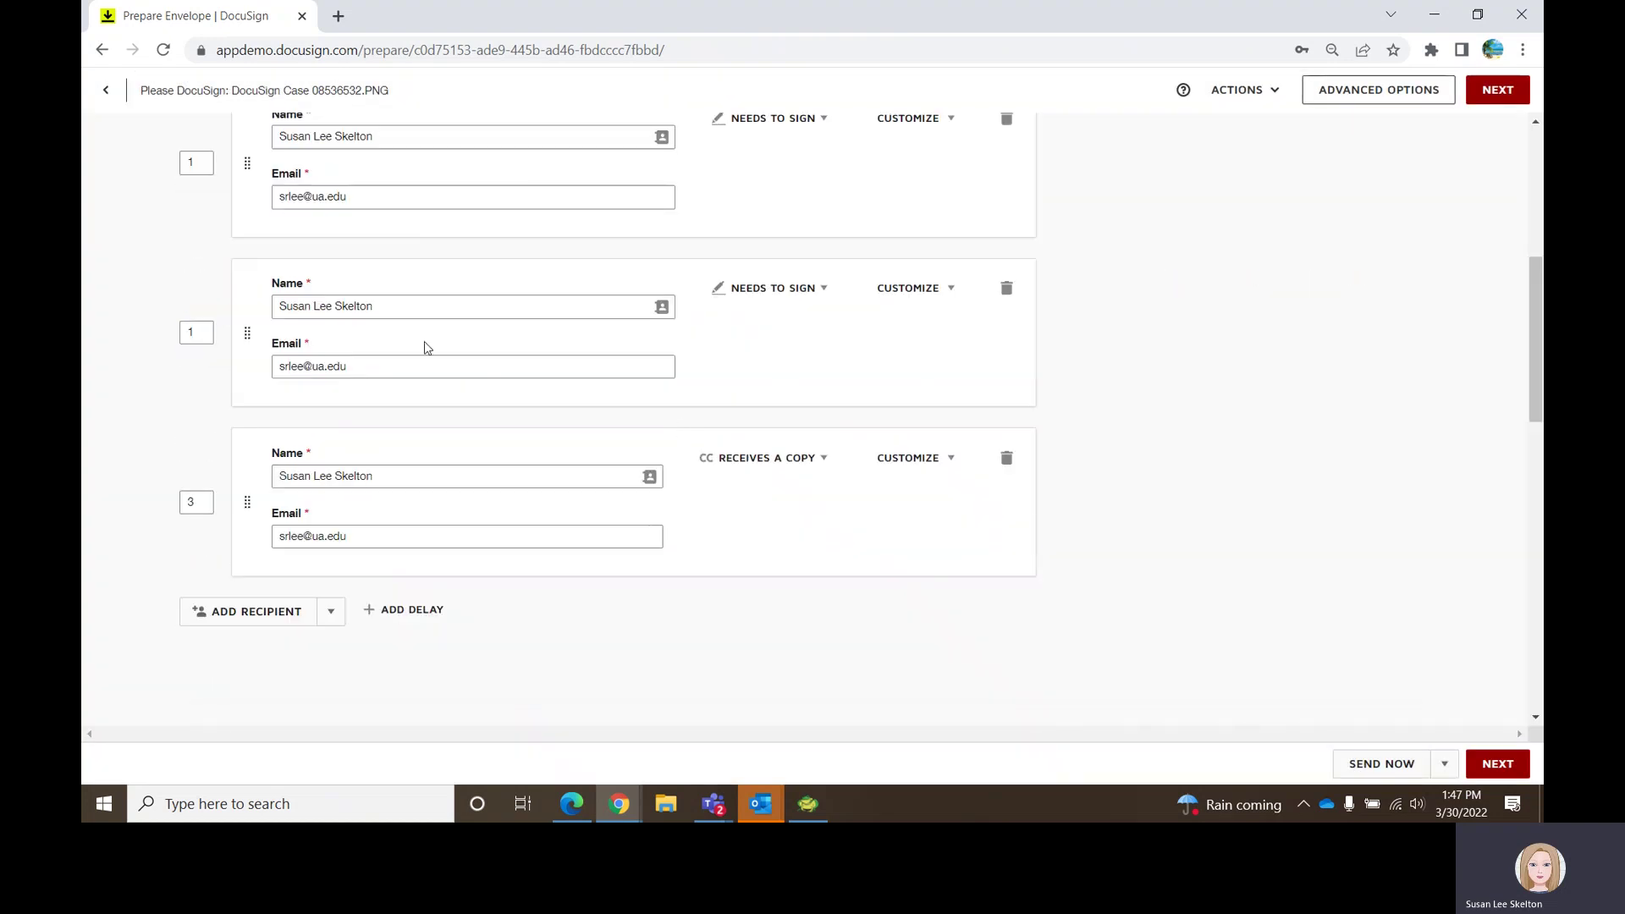
pyautogui.doubleClick(382, 305)
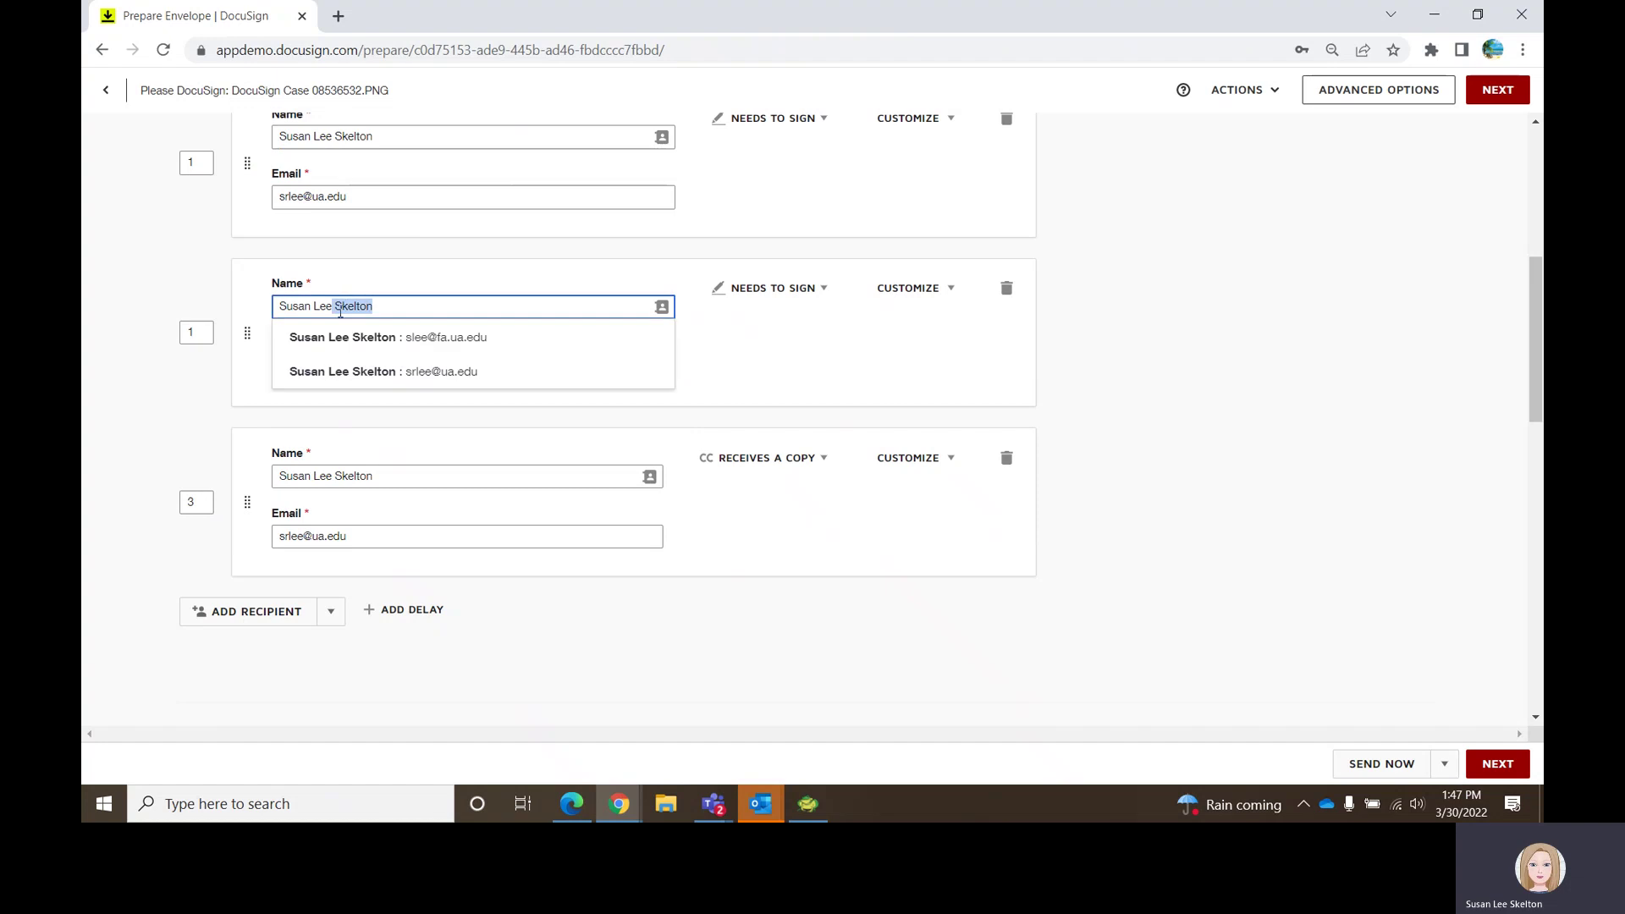
pyautogui.press('BackSpace')
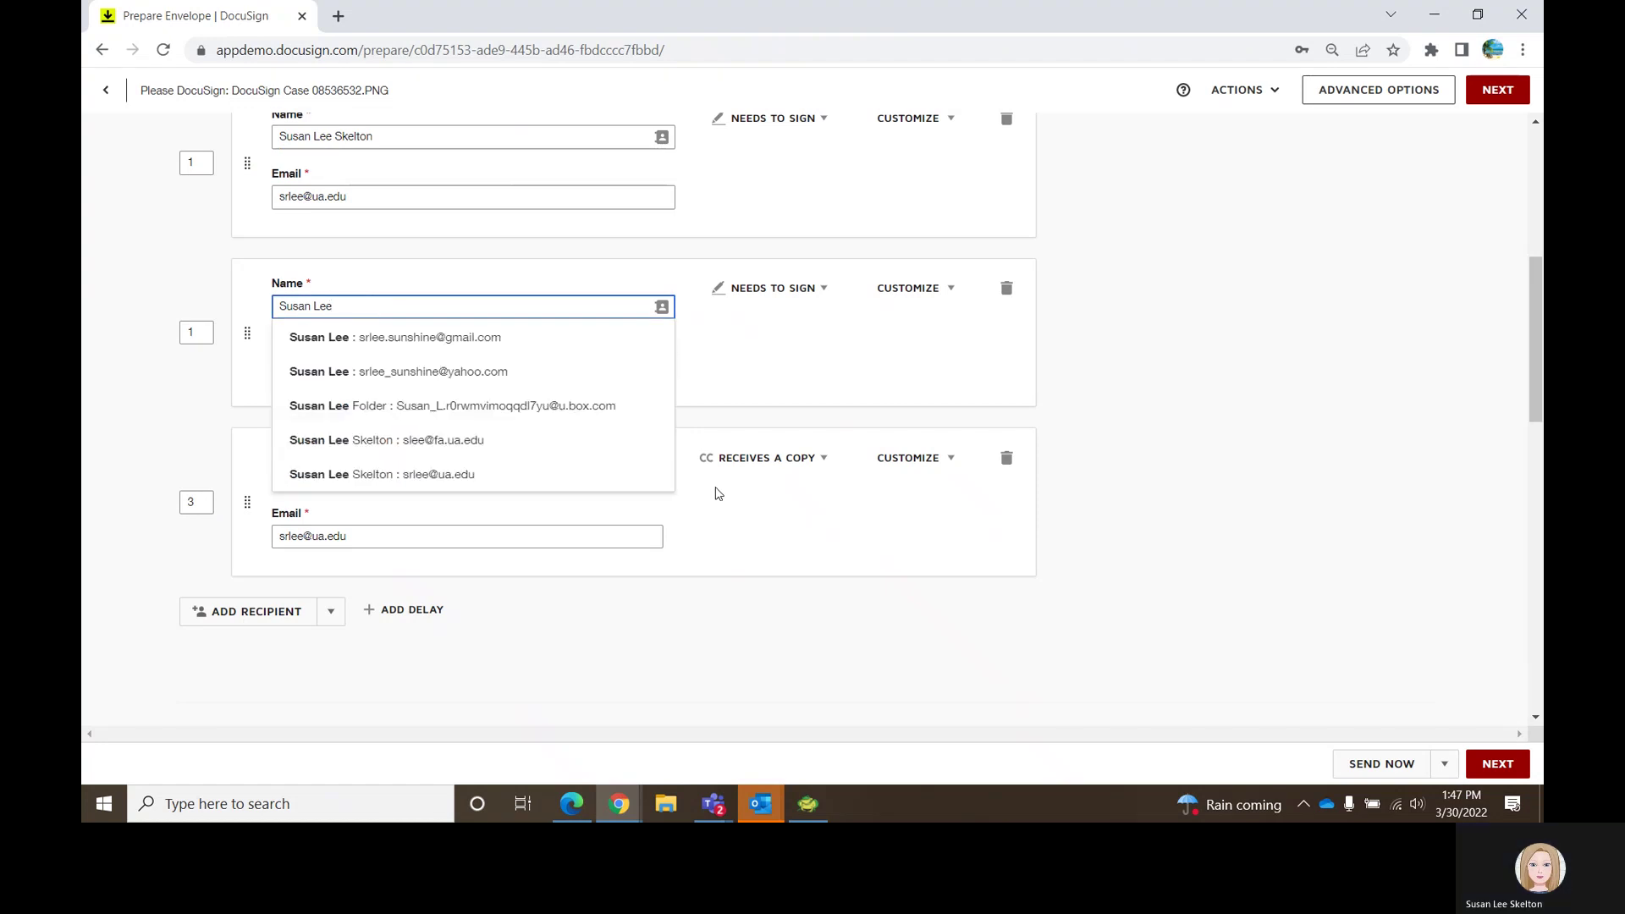
pyautogui.click(474, 337)
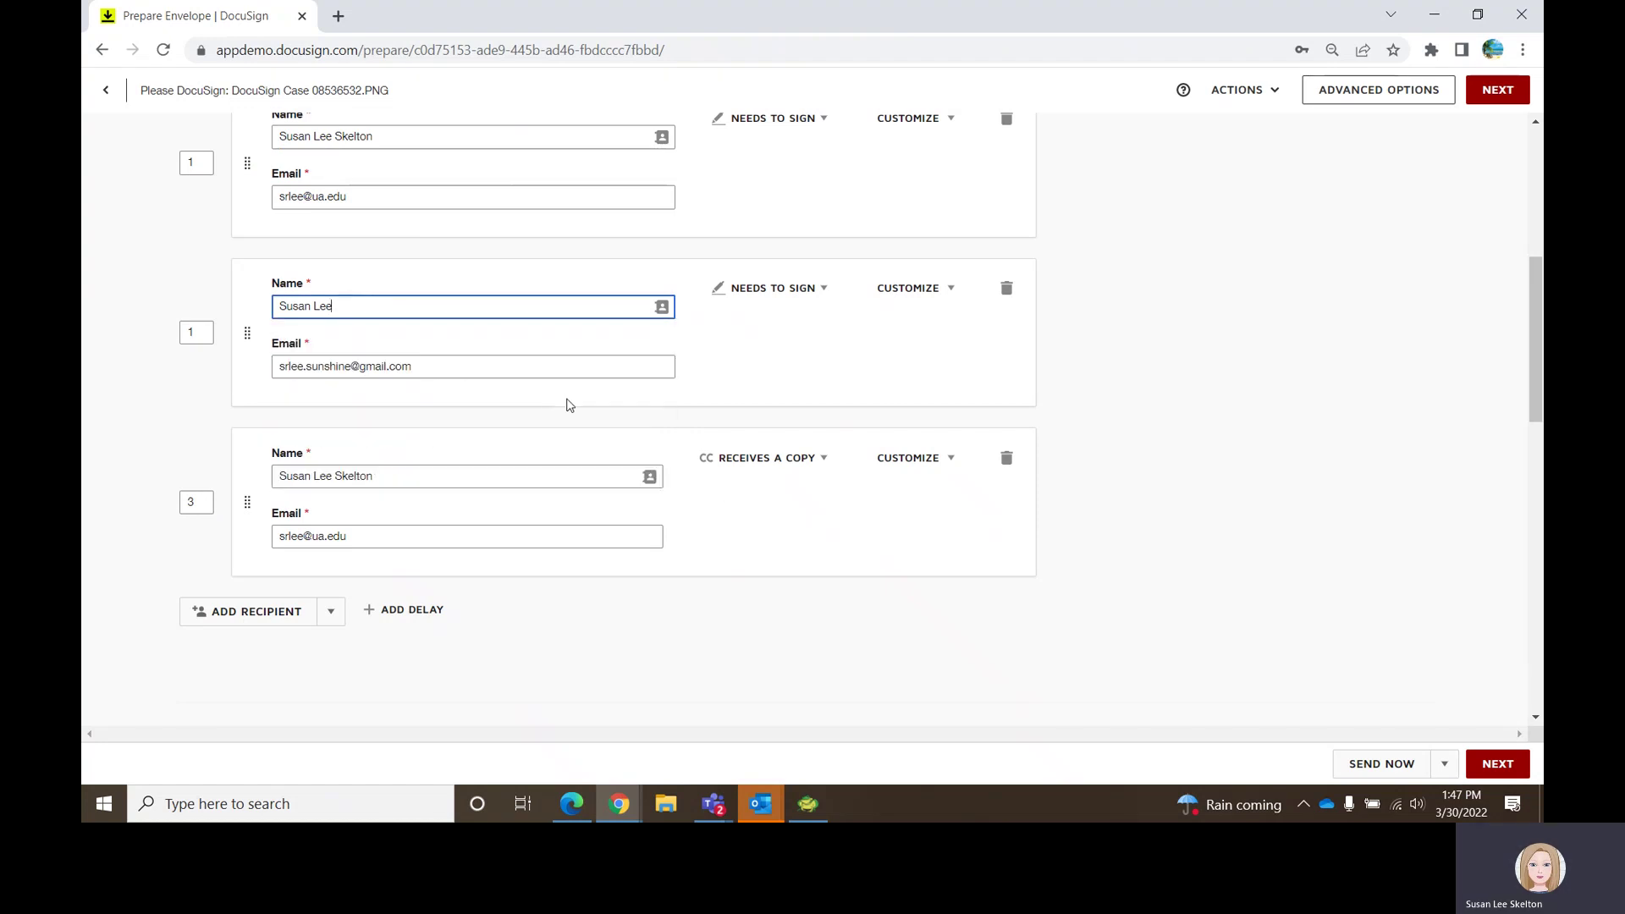
pyautogui.click(1498, 90)
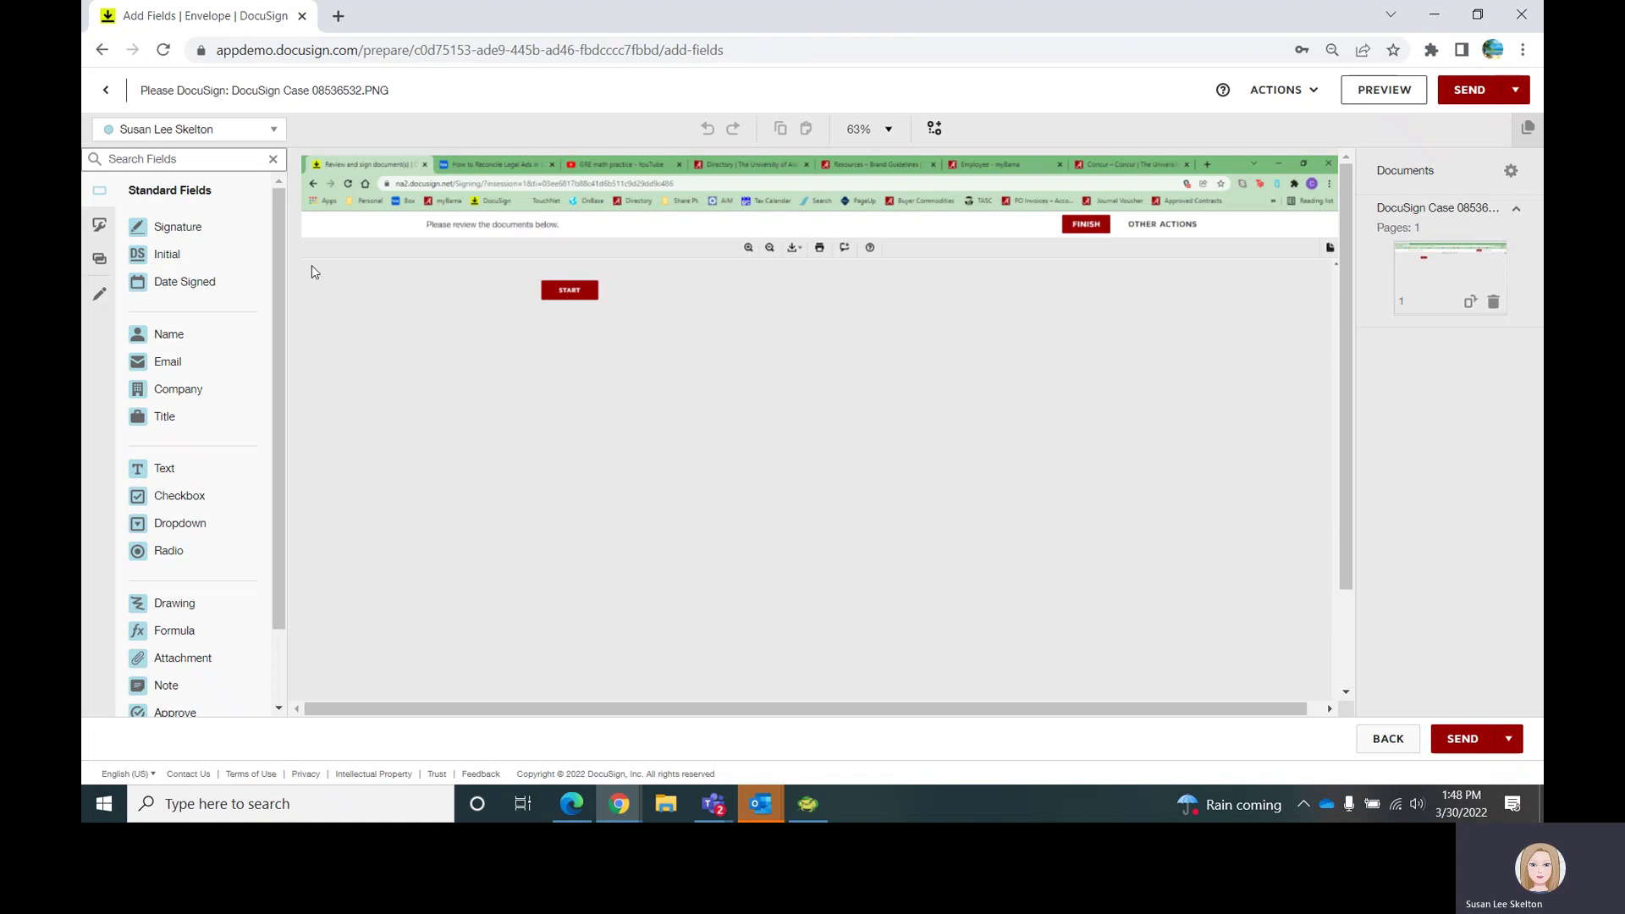
# Place a Signature field and a Date Signed field beside it for the first recipient.
pyautogui.click(275, 134)
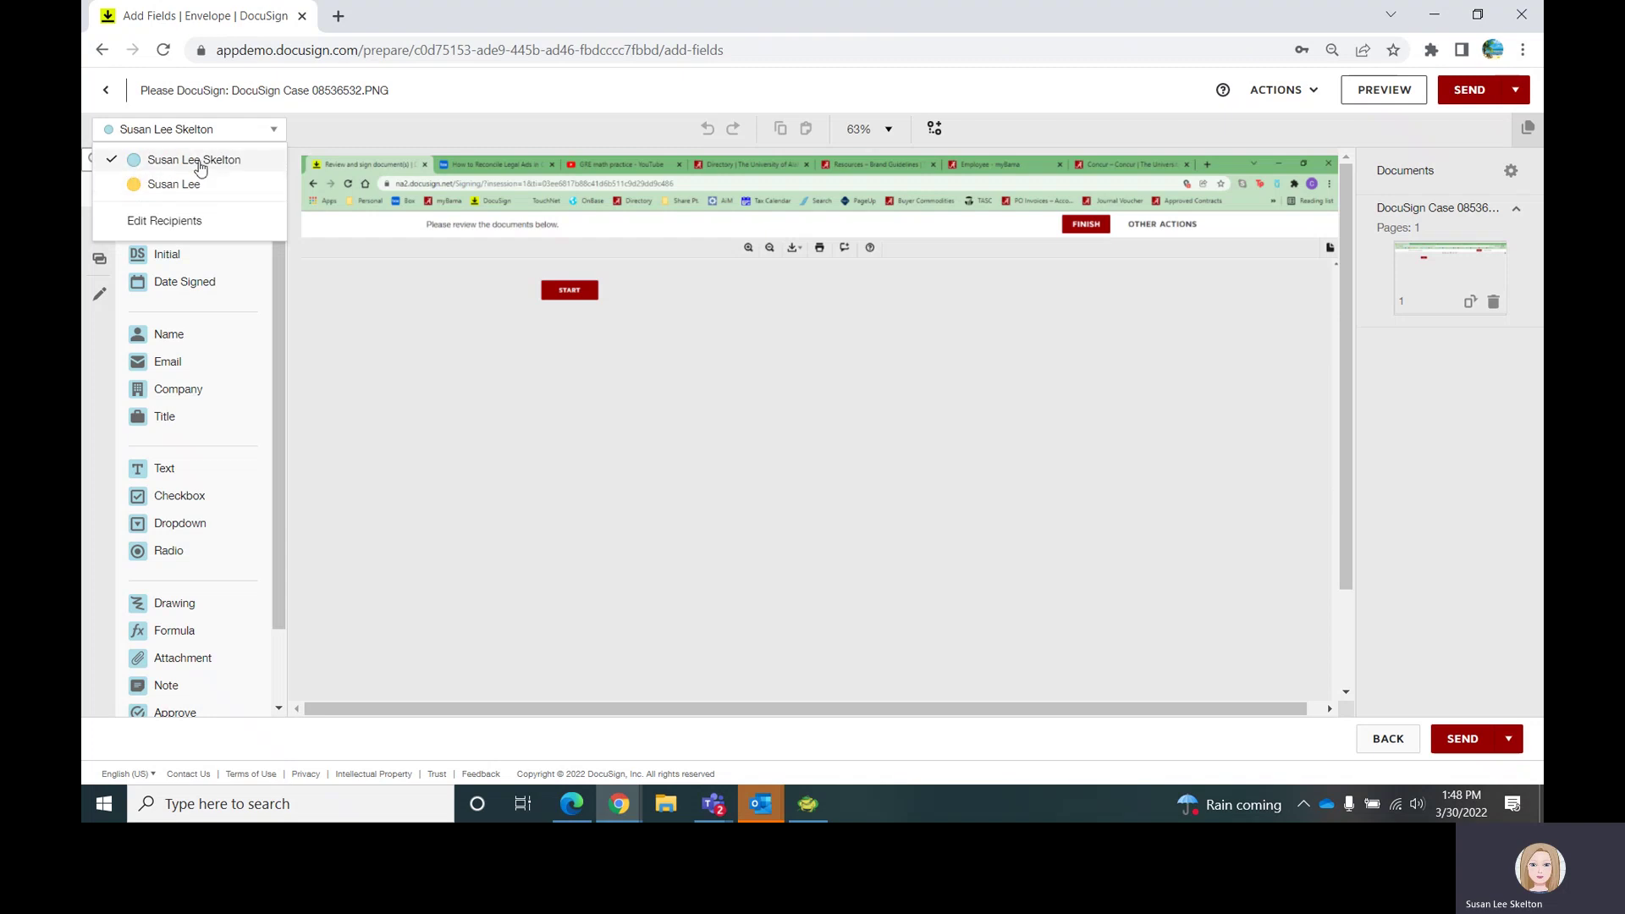
pyautogui.click(200, 165)
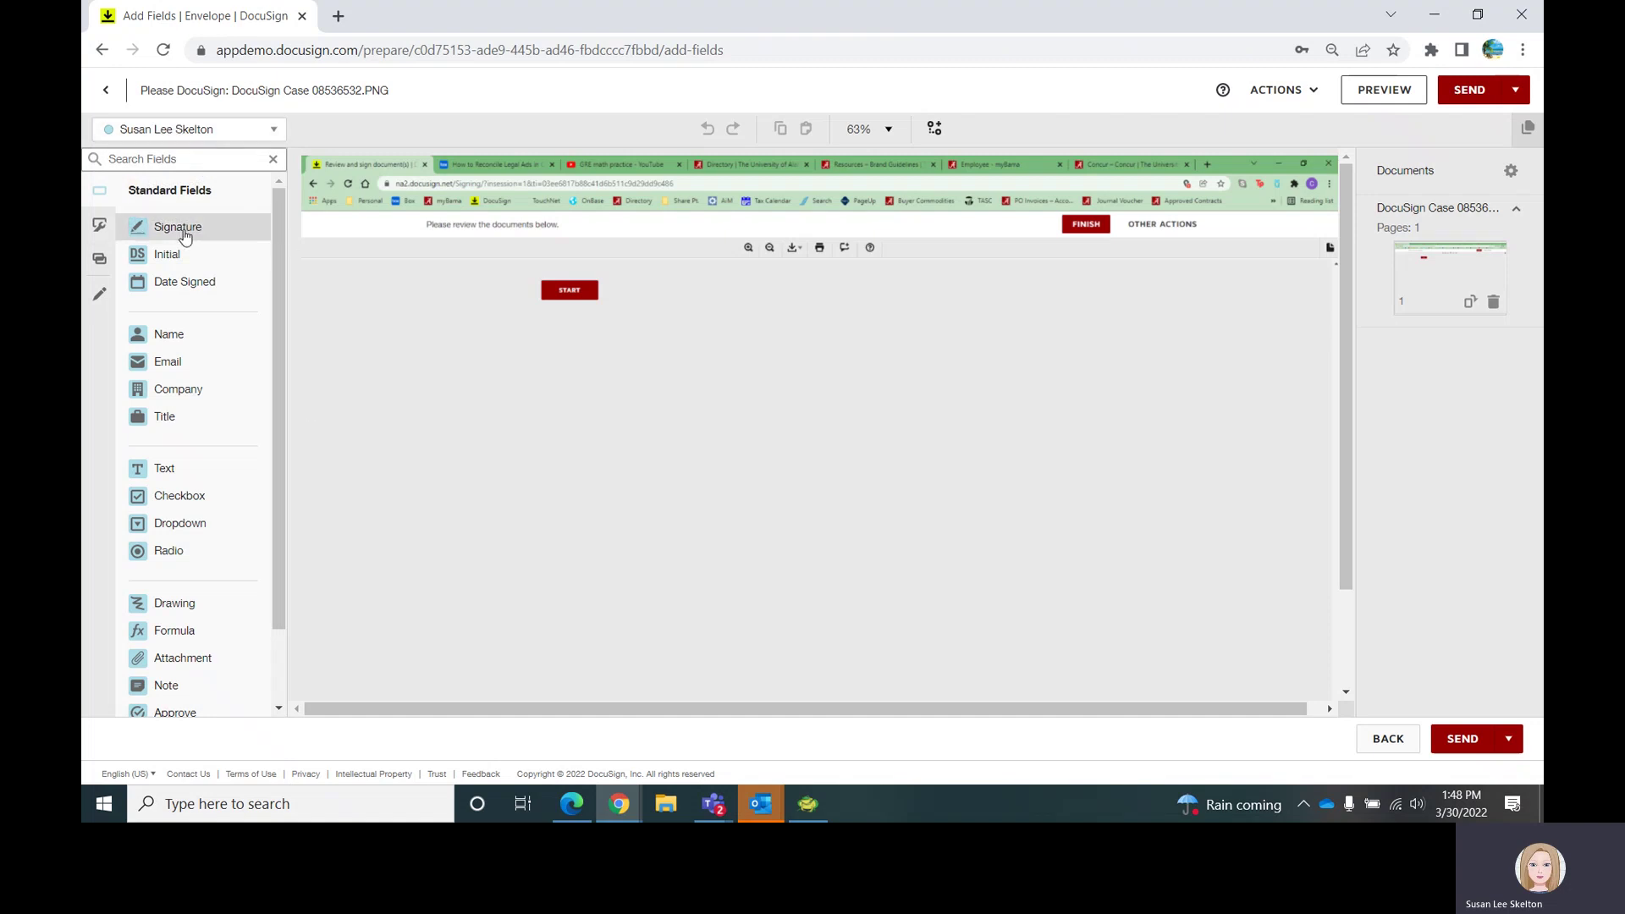
pyautogui.moveTo(188, 230)
pyautogui.mouseDown()
pyautogui.moveTo(327, 371)
pyautogui.moveTo(434, 415)
pyautogui.mouseUp()
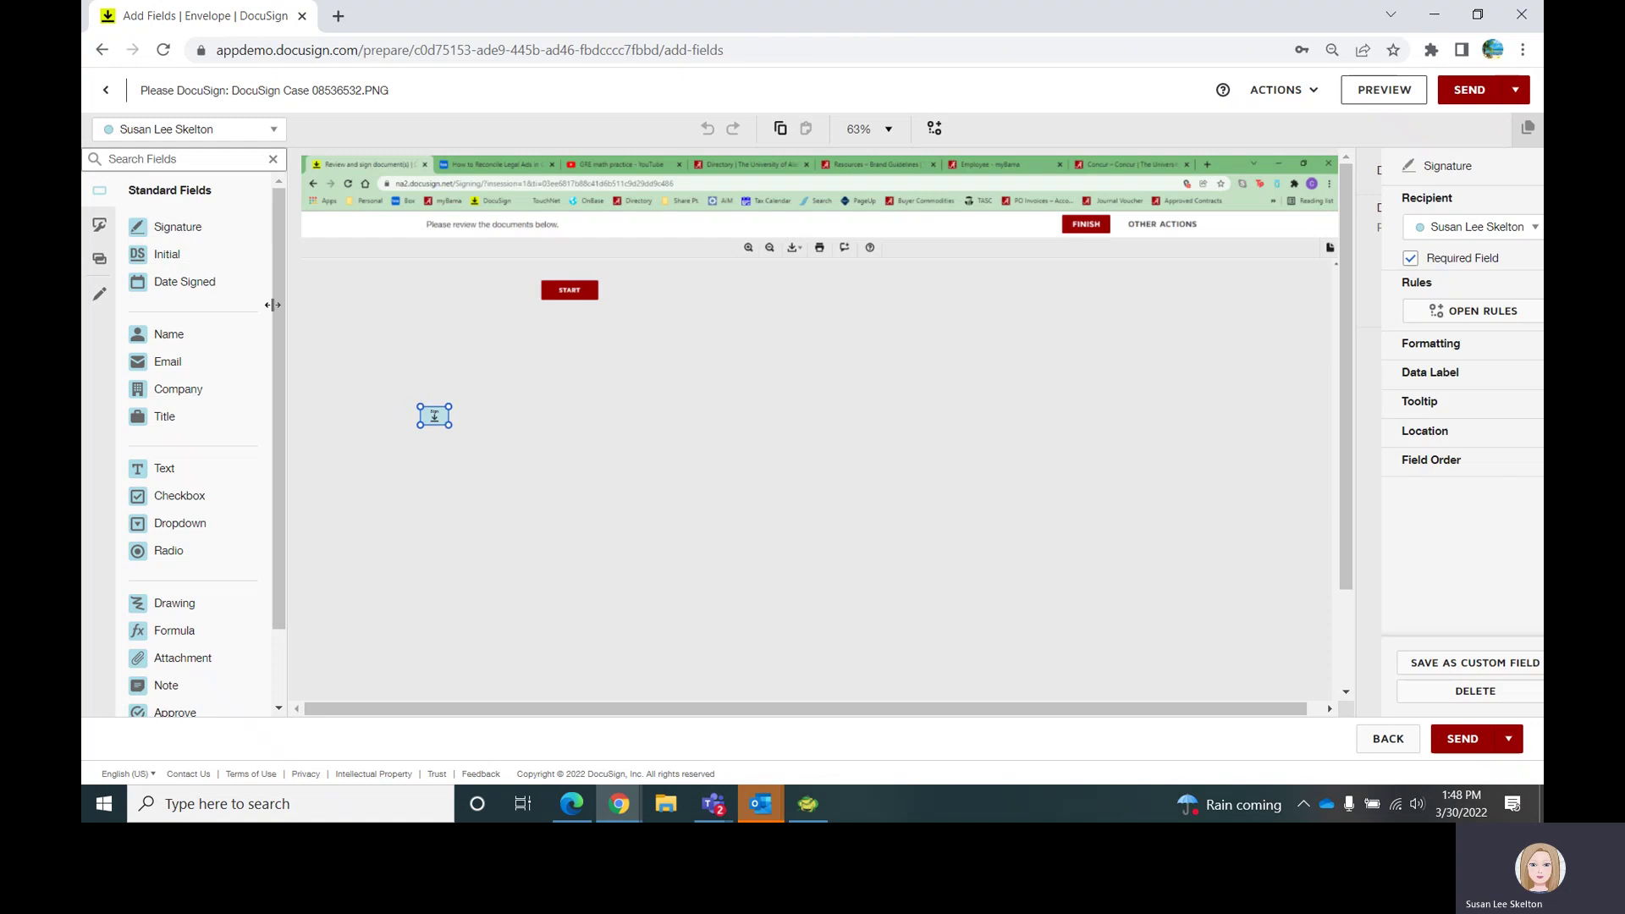
pyautogui.moveTo(188, 282); pyautogui.dragTo(542, 421)
# Enlarge the Signature field, then bring up the Date Signed field's edit options.
pyautogui.moveTo(391, 399); pyautogui.dragTo(611, 449)
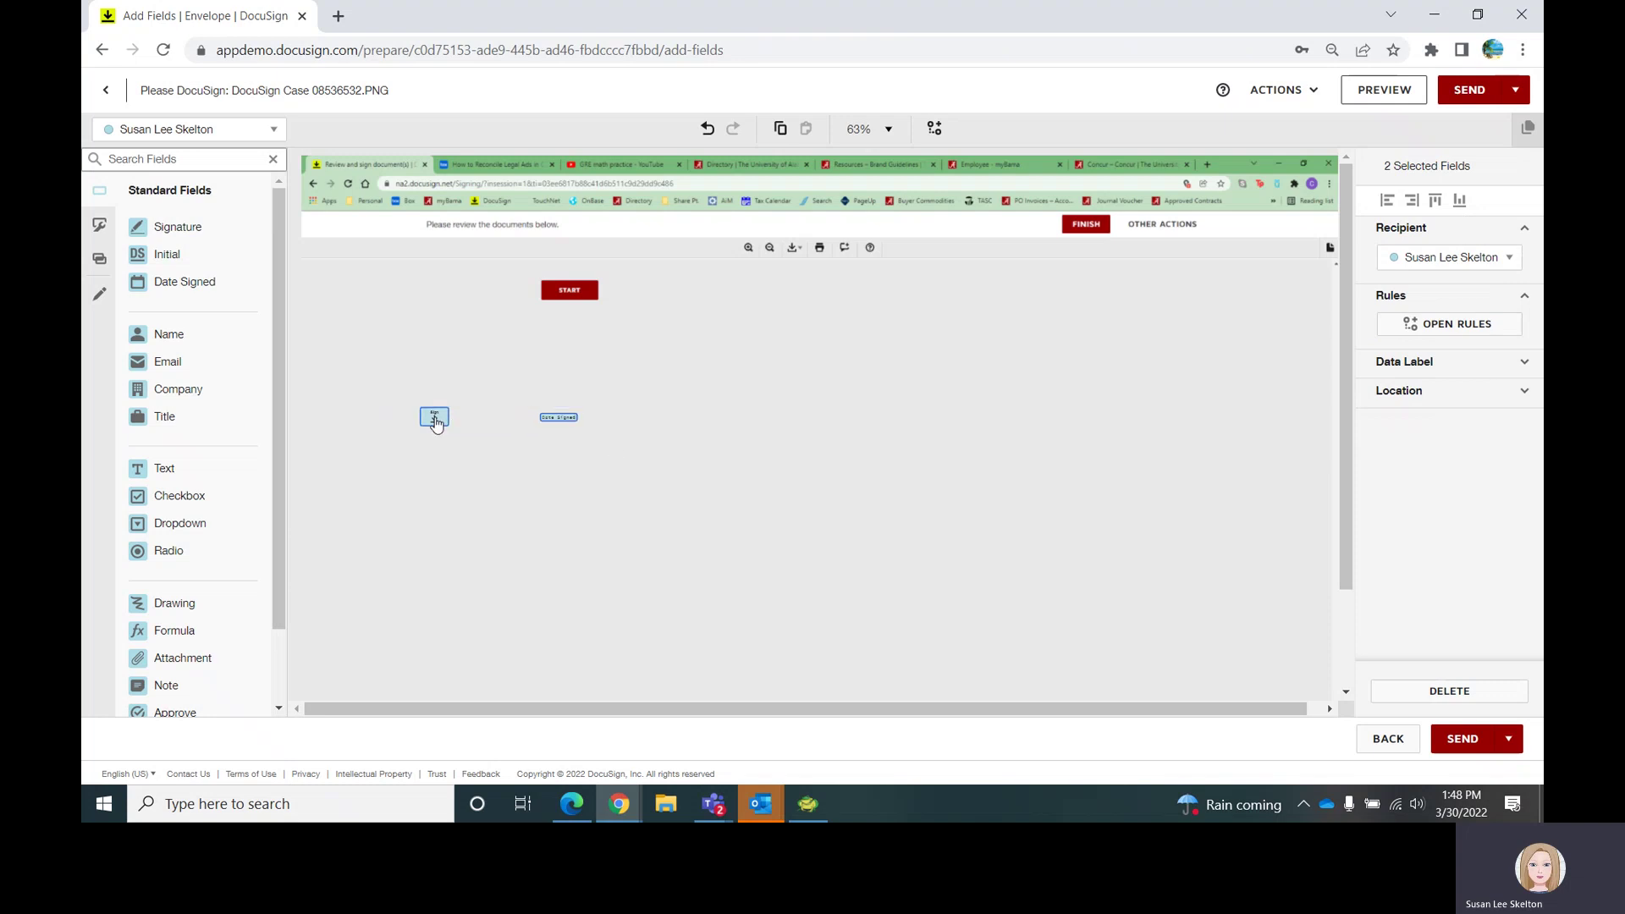
pyautogui.click(436, 418)
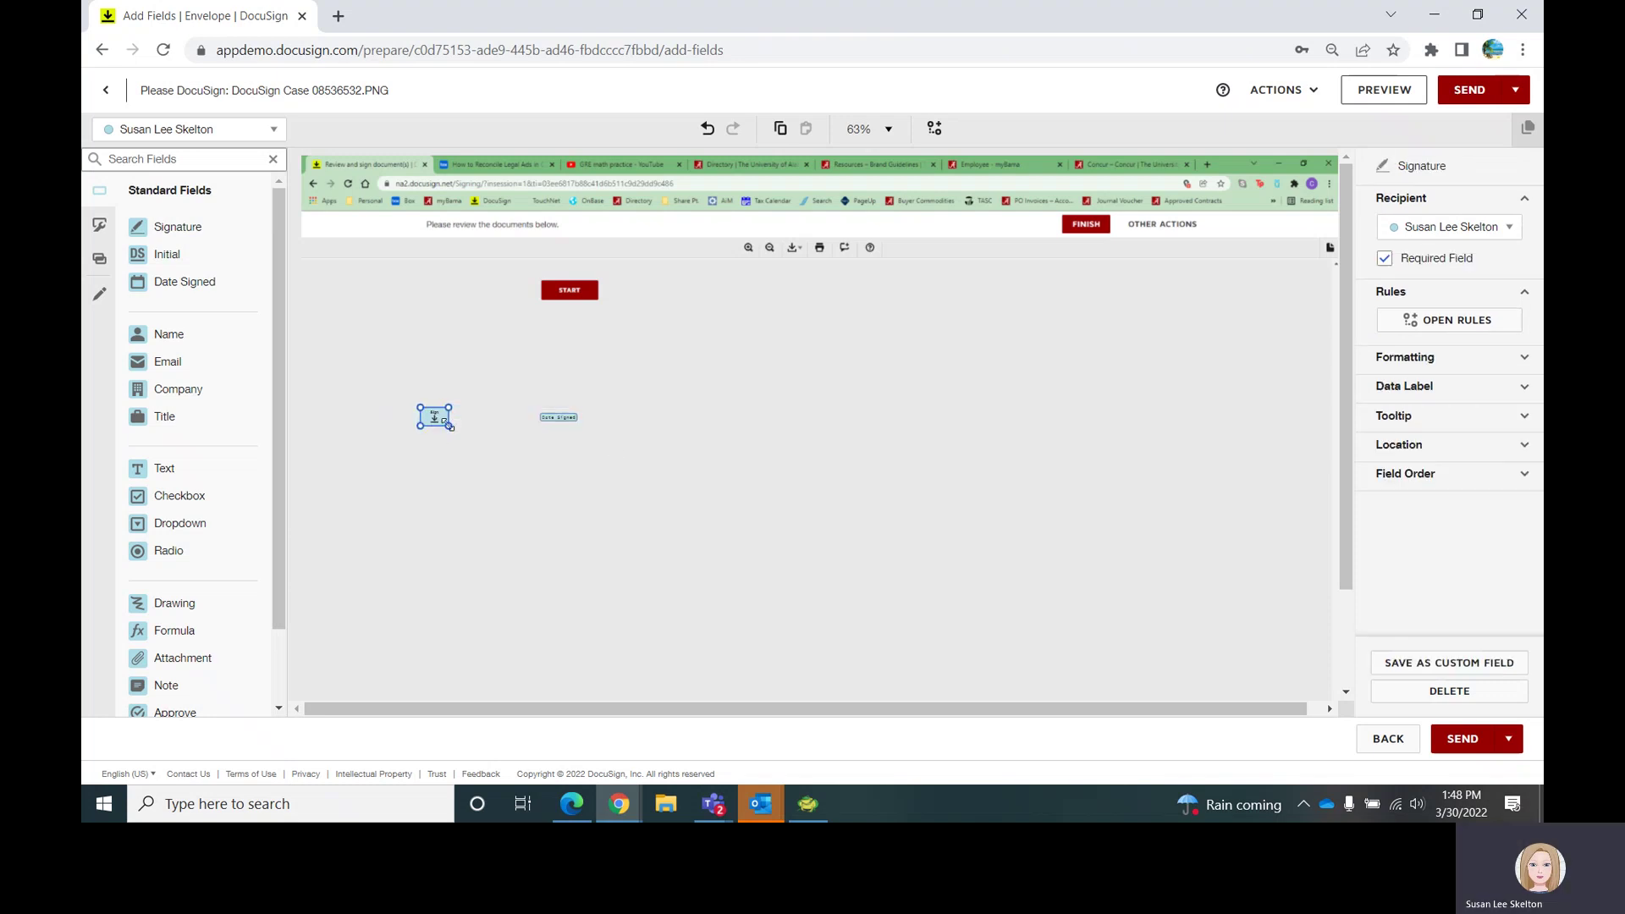
pyautogui.moveTo(451, 428); pyautogui.dragTo(486, 458)
pyautogui.click(573, 417)
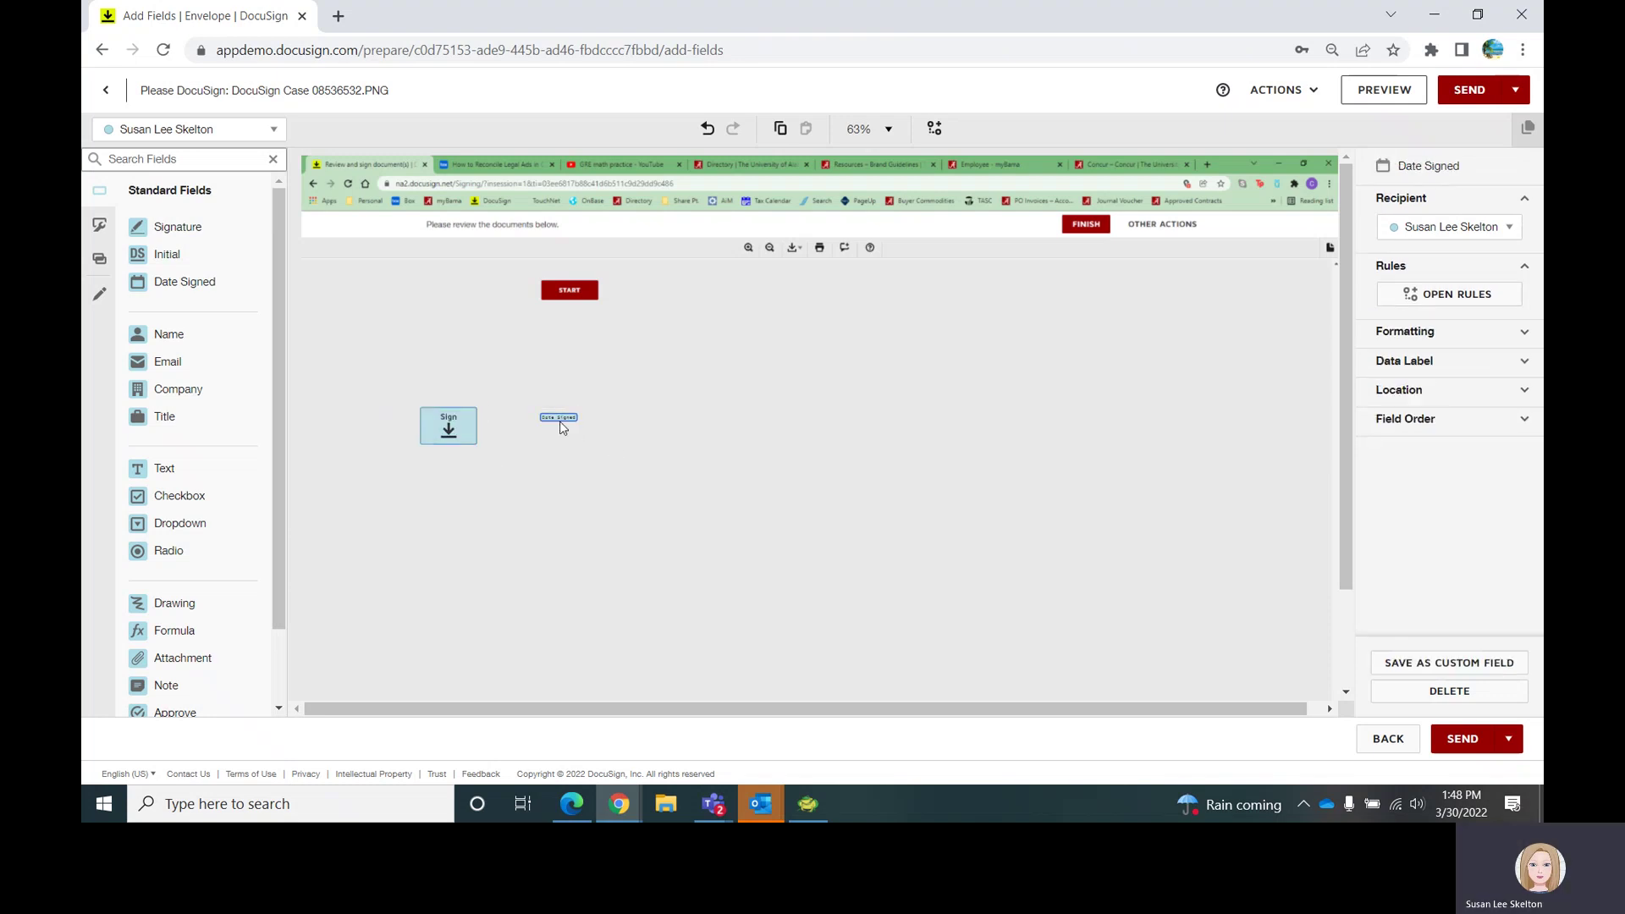
pyautogui.rightClick(559, 426)
# Switch to the second recipient and place a Signature and a Date Signed field.
pyautogui.click(239, 131)
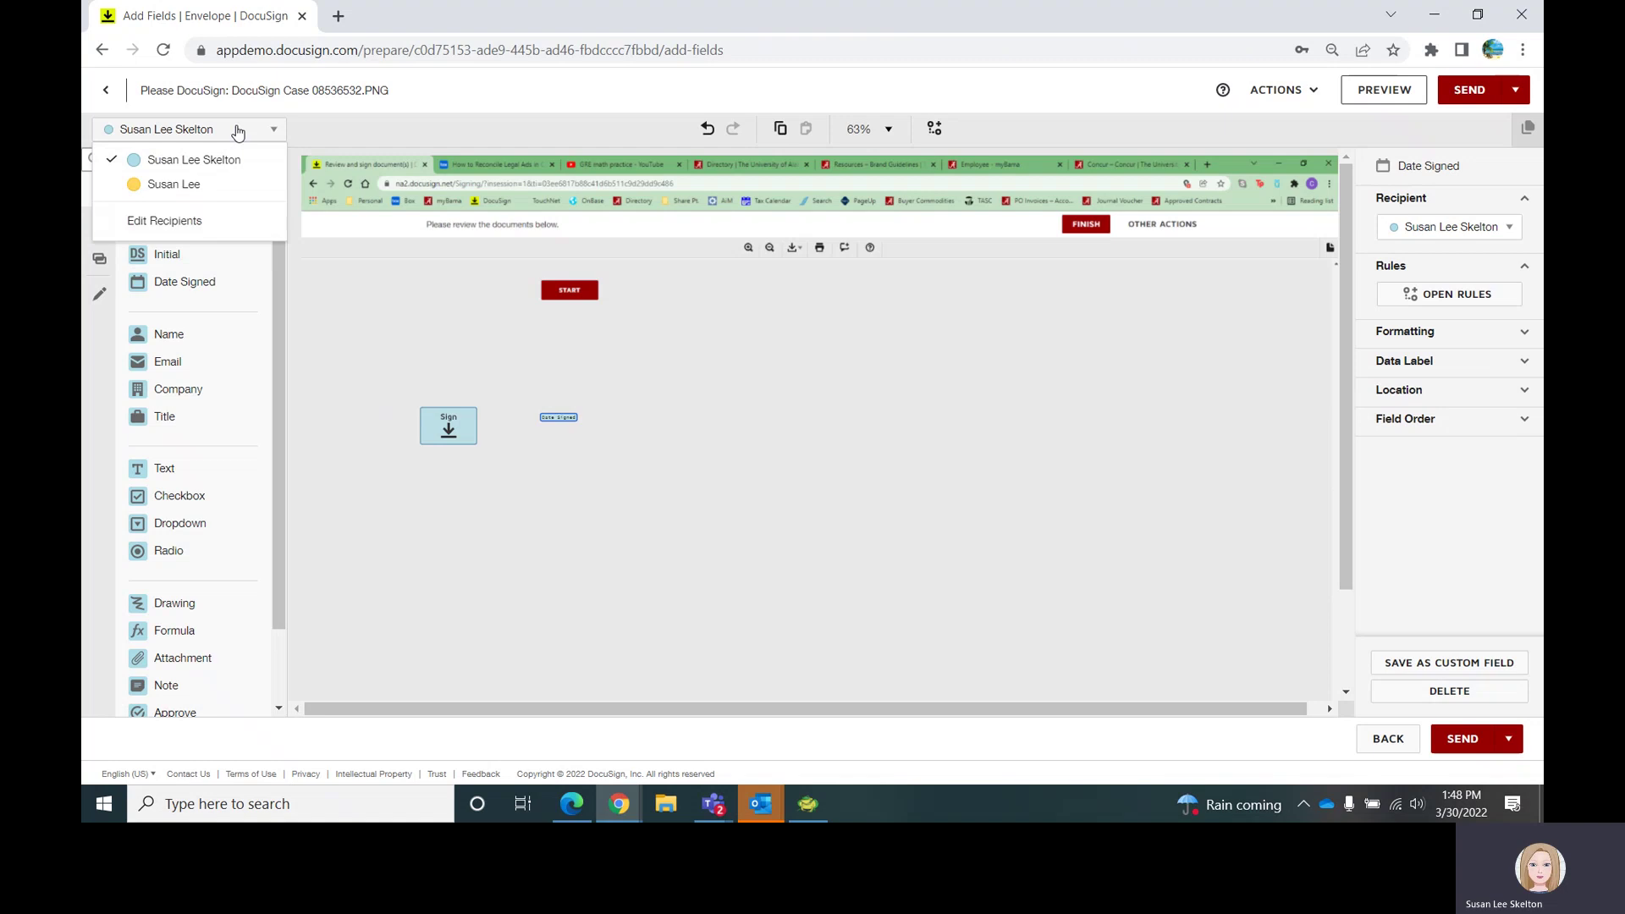
pyautogui.click(179, 192)
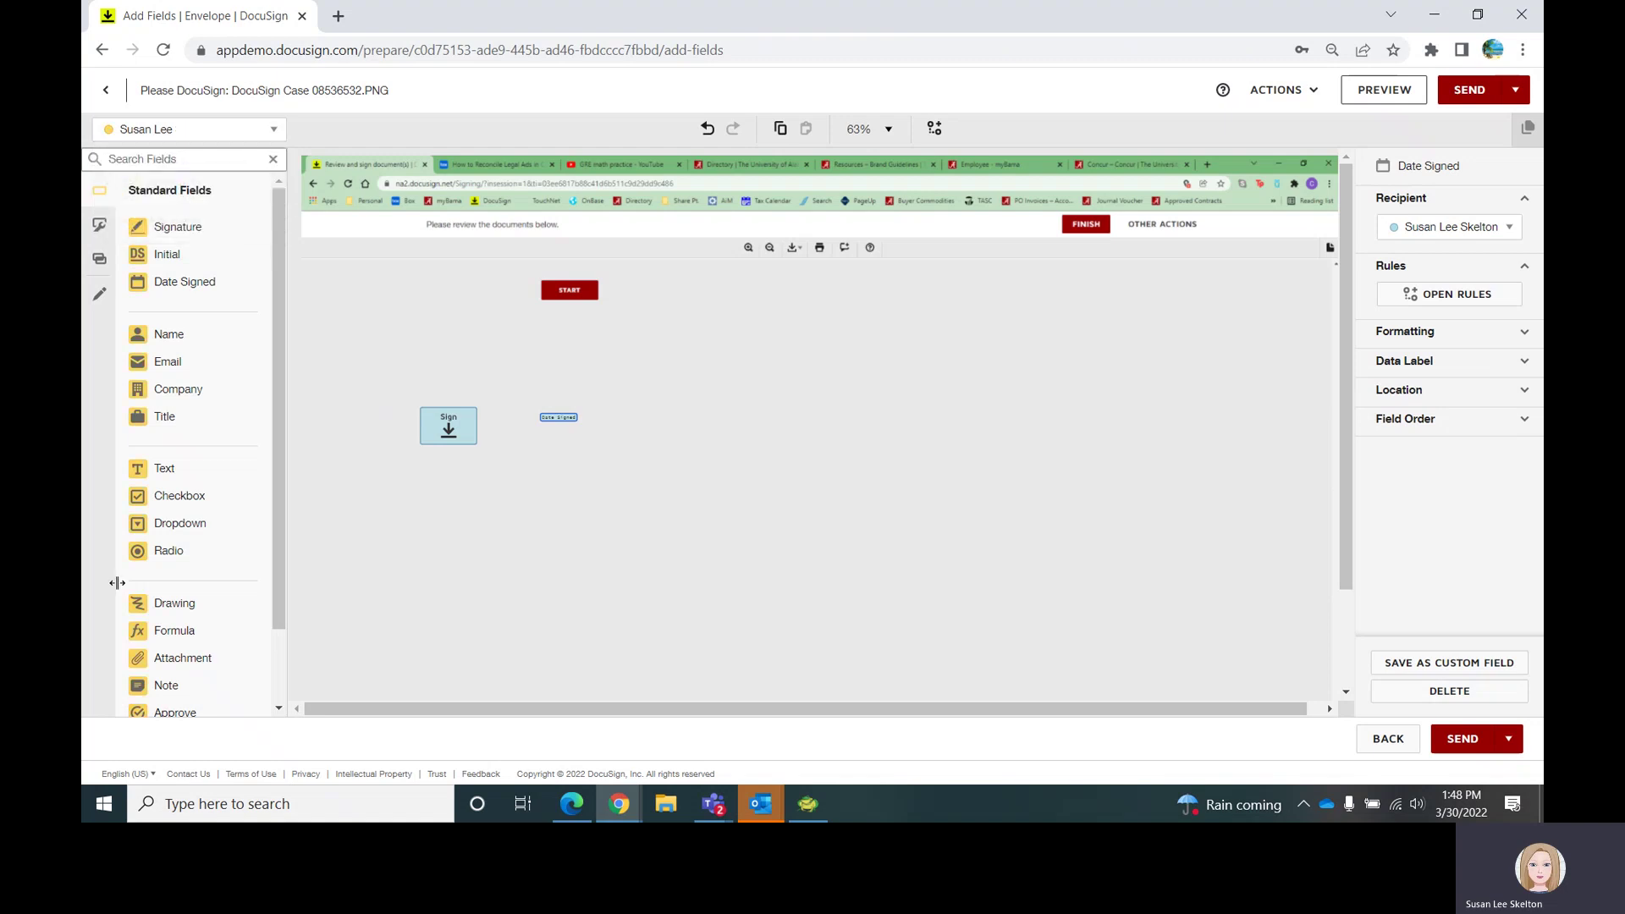
pyautogui.moveTo(200, 228)
pyautogui.mouseDown()
pyautogui.moveTo(395, 552)
pyautogui.moveTo(406, 493)
pyautogui.moveTo(439, 462)
pyautogui.mouseUp()
pyautogui.moveTo(211, 291); pyautogui.dragTo(544, 498)
# Add one large and three small text fields below the signatures and select all four.
pyautogui.moveTo(206, 482); pyautogui.dragTo(864, 515)
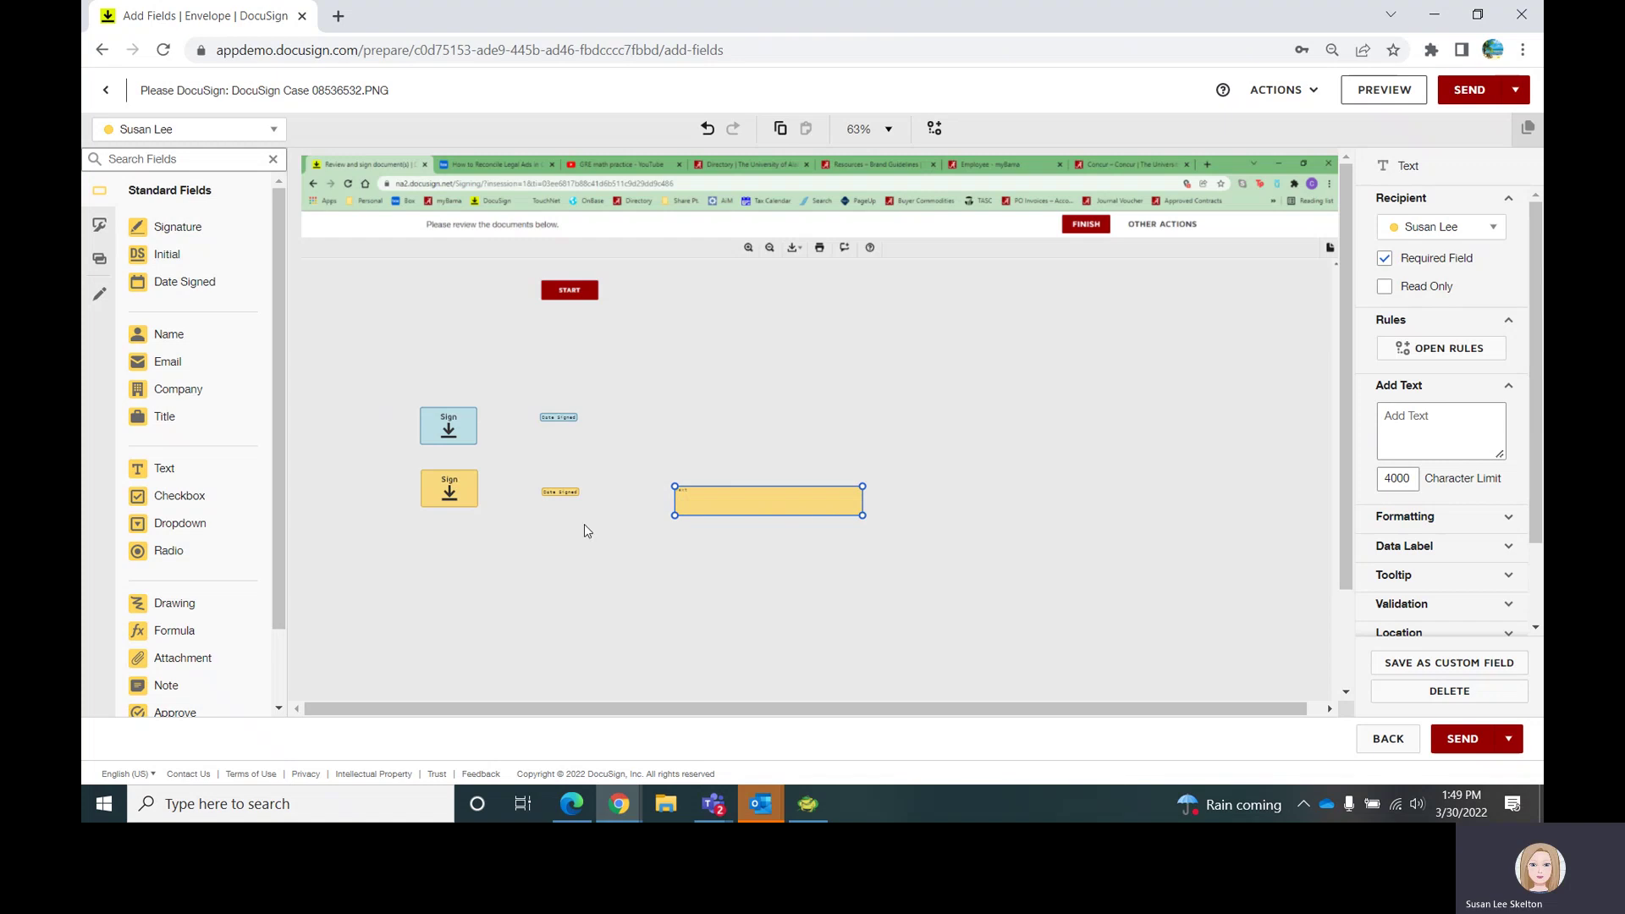
pyautogui.moveTo(163, 471); pyautogui.dragTo(631, 599)
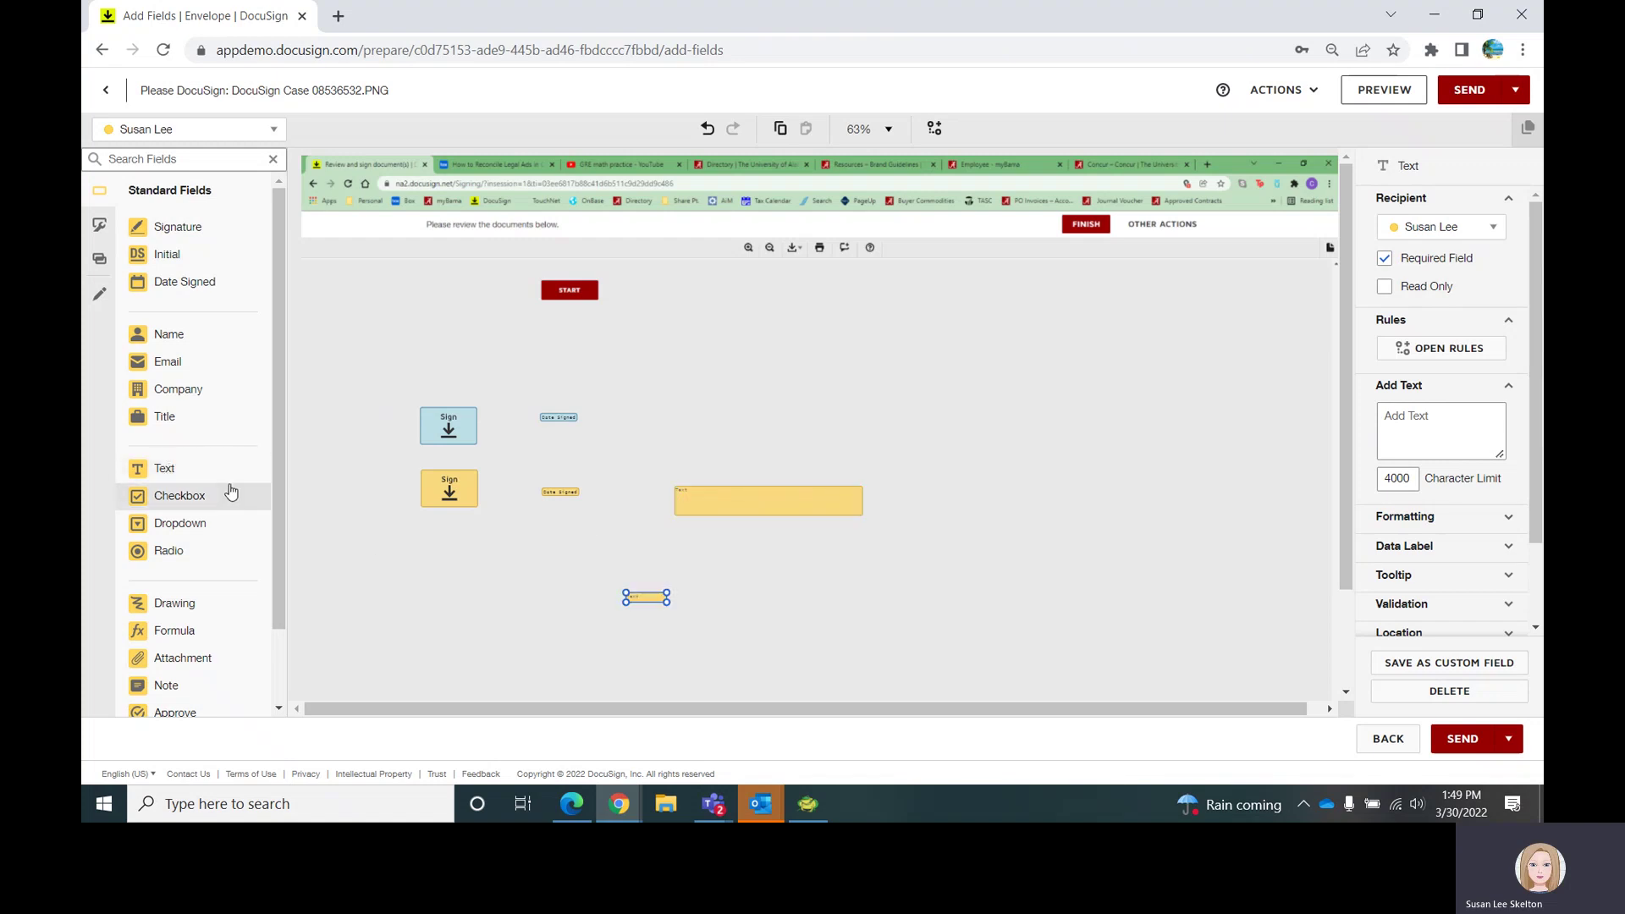
pyautogui.moveTo(161, 468); pyautogui.dragTo(1009, 541)
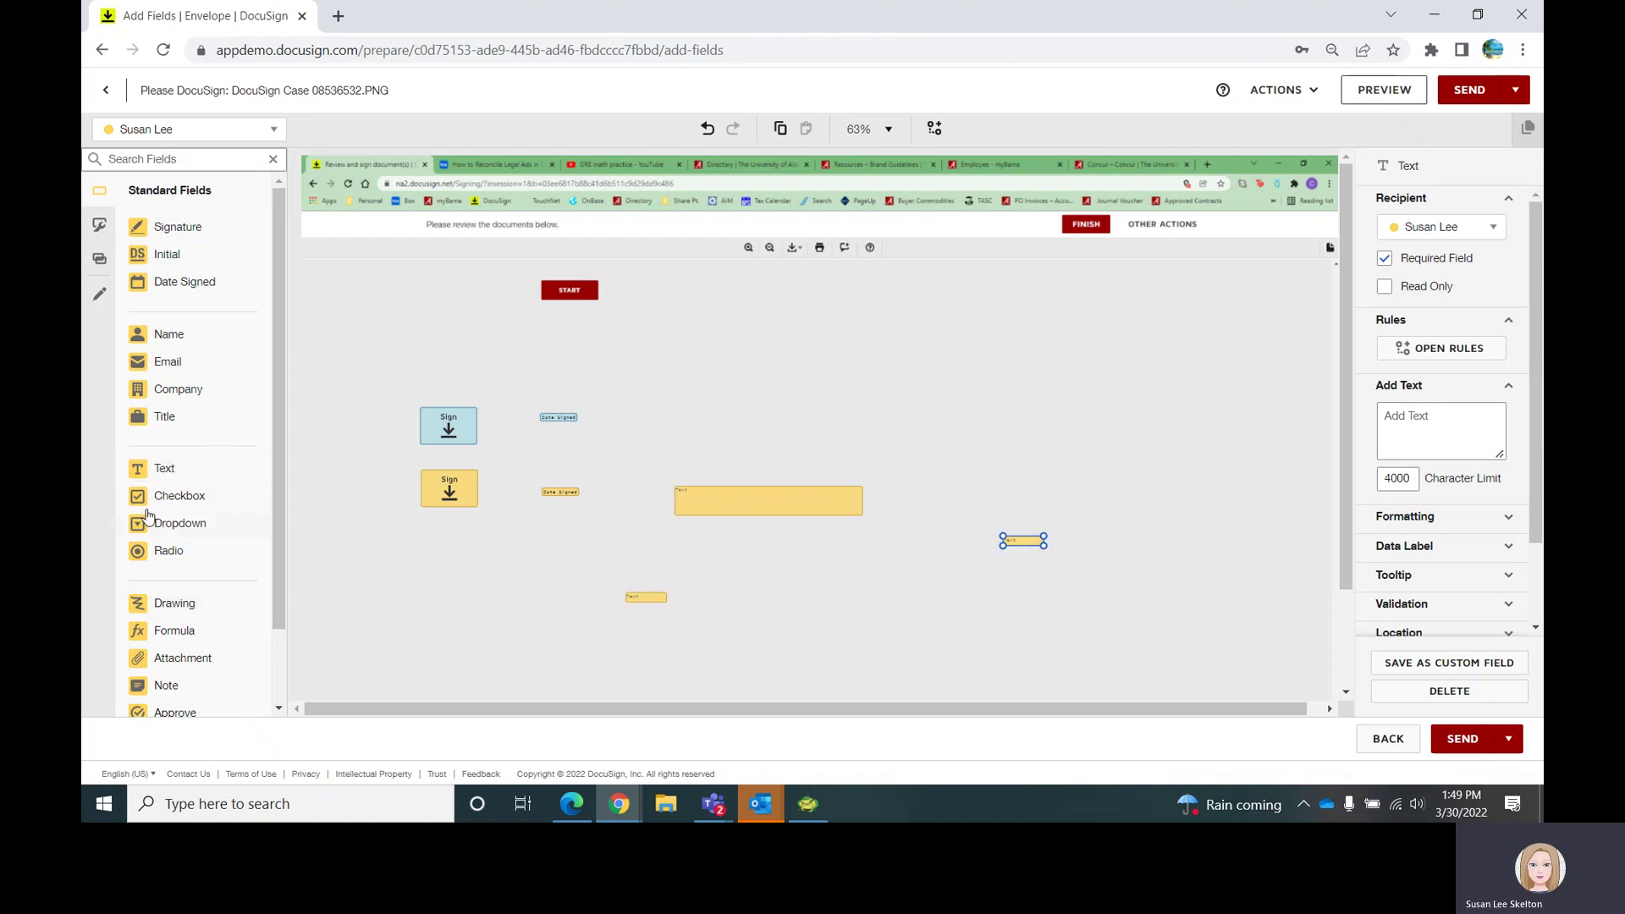
pyautogui.moveTo(161, 468); pyautogui.dragTo(1025, 623)
pyautogui.moveTo(645, 465); pyautogui.dragTo(1102, 658)
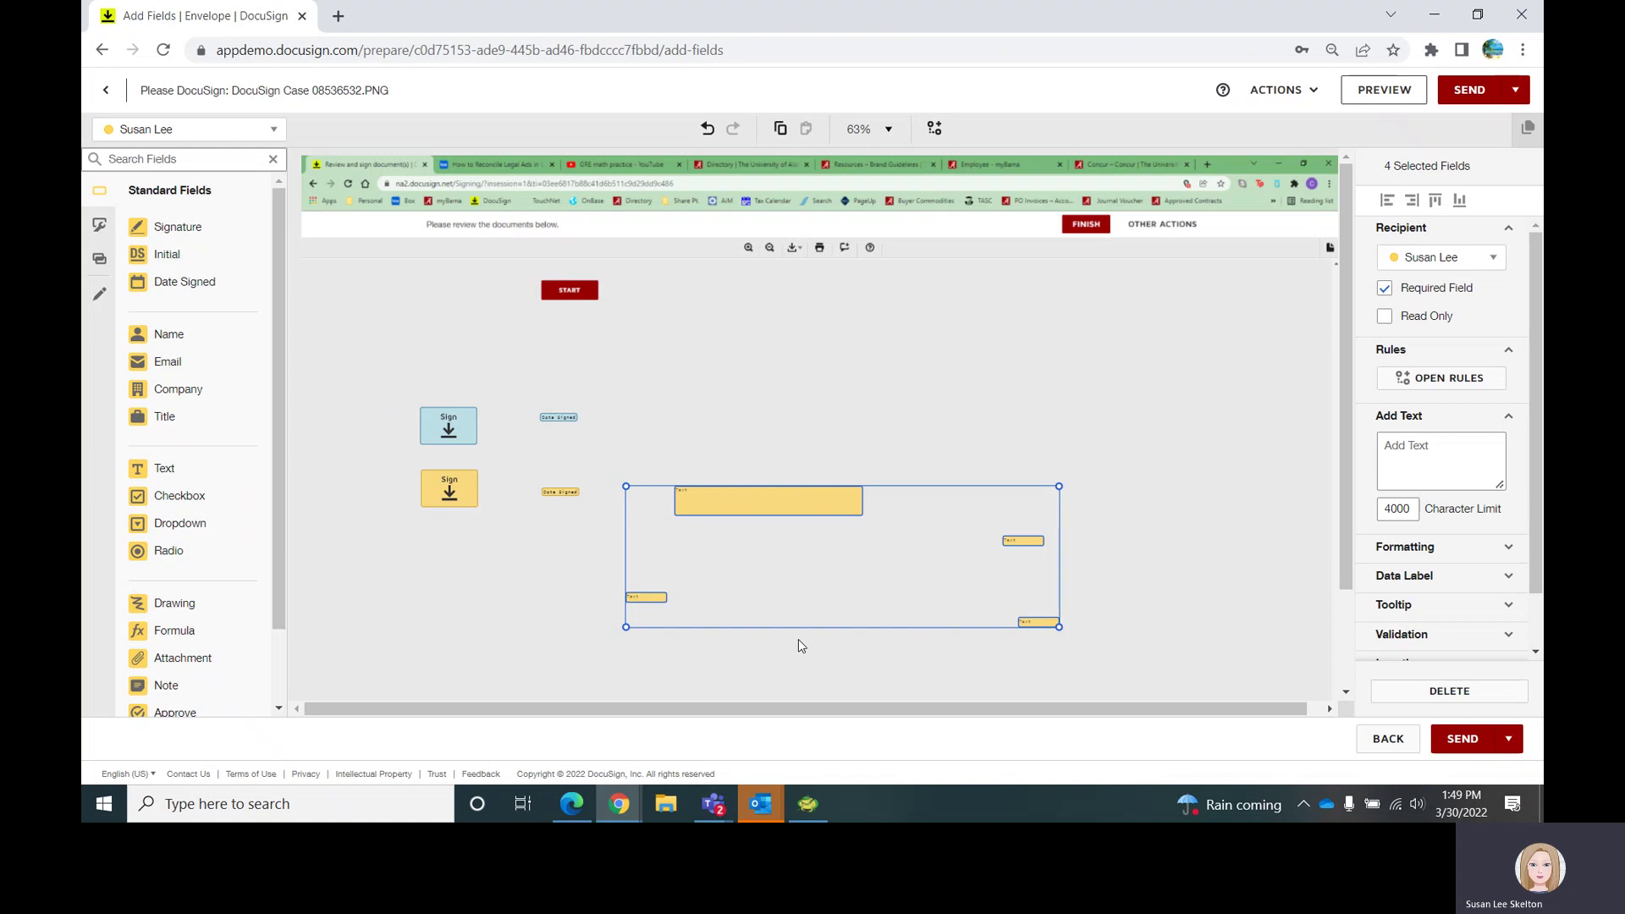
# Make the four text fields optional with Georgia font, size 8, in Bright Blue.
pyautogui.click(1385, 289)
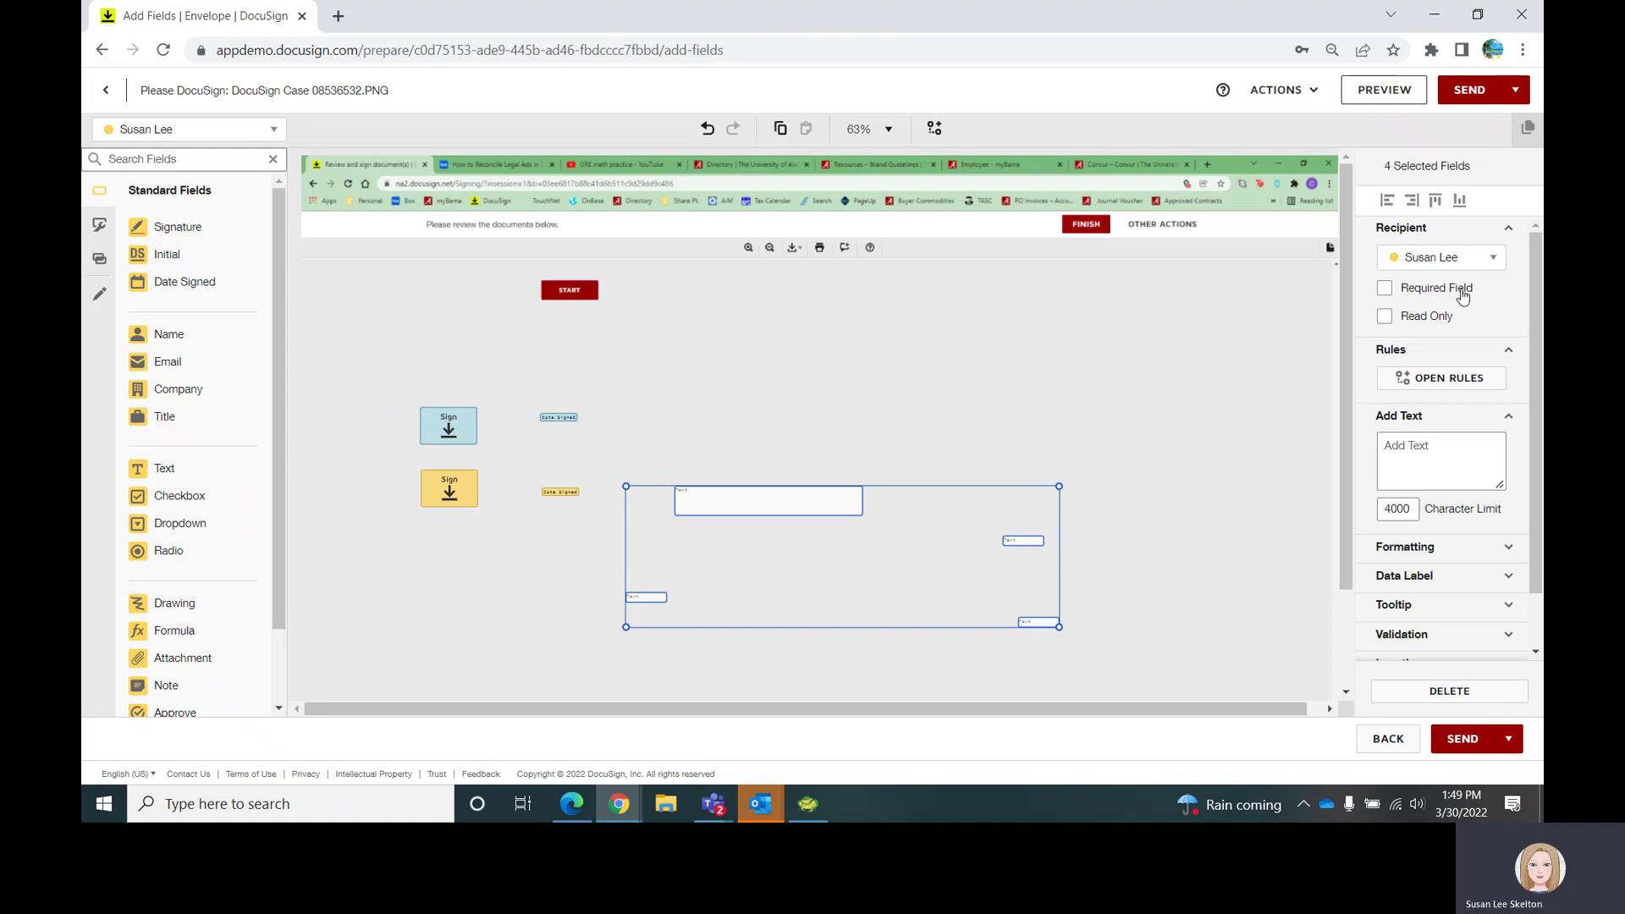
pyautogui.click(1403, 549)
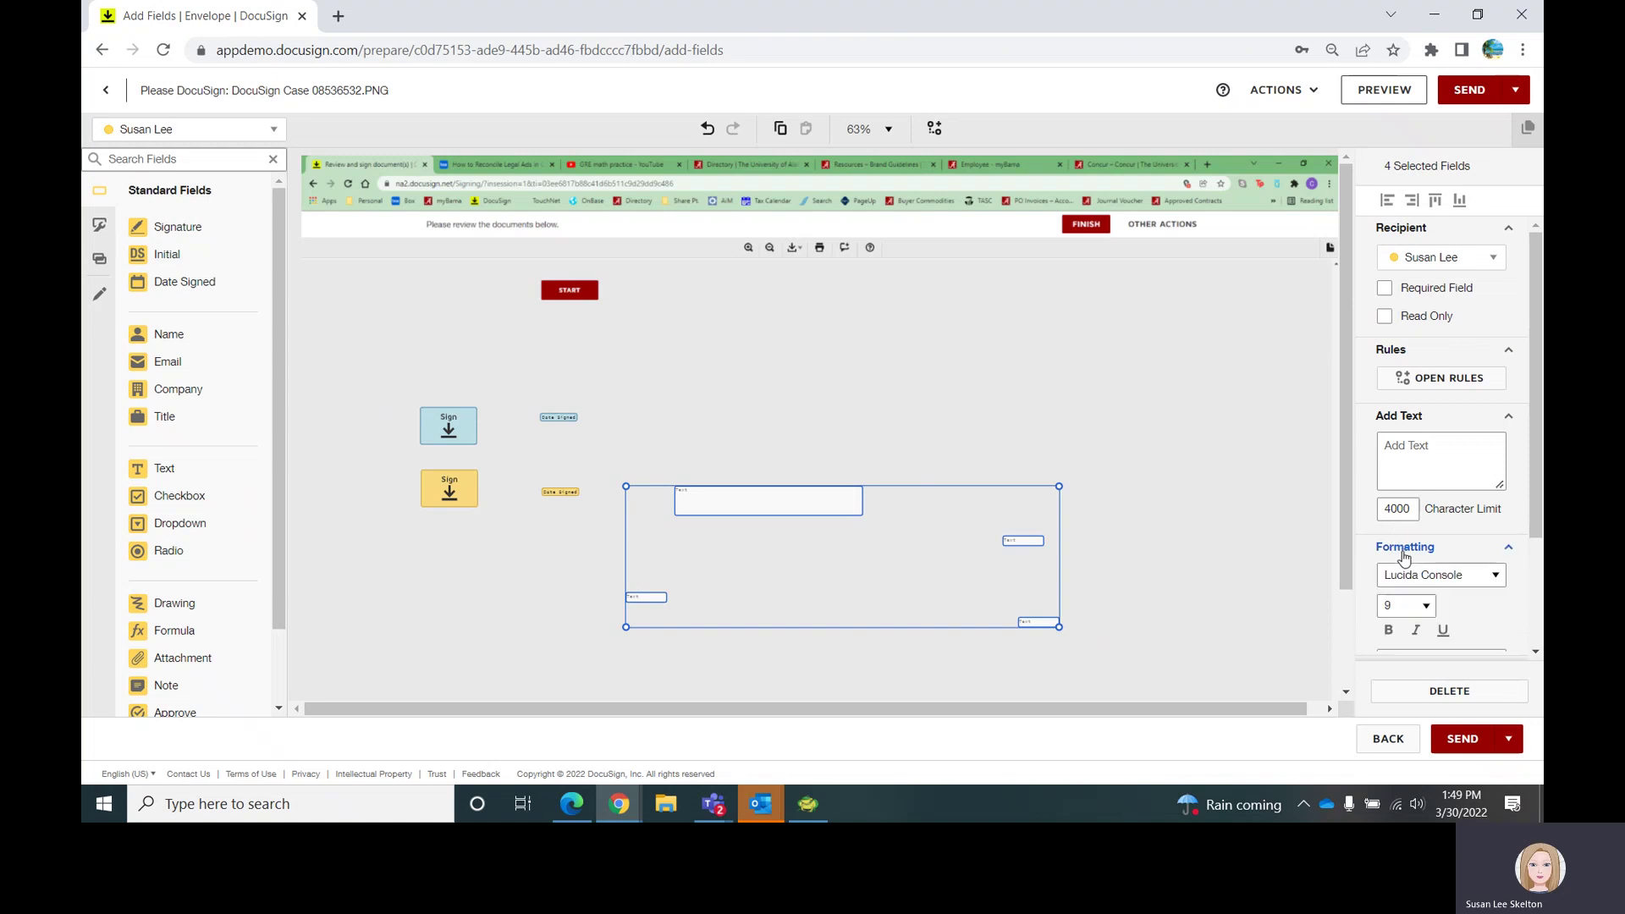
pyautogui.click(1449, 577)
pyautogui.click(1406, 439)
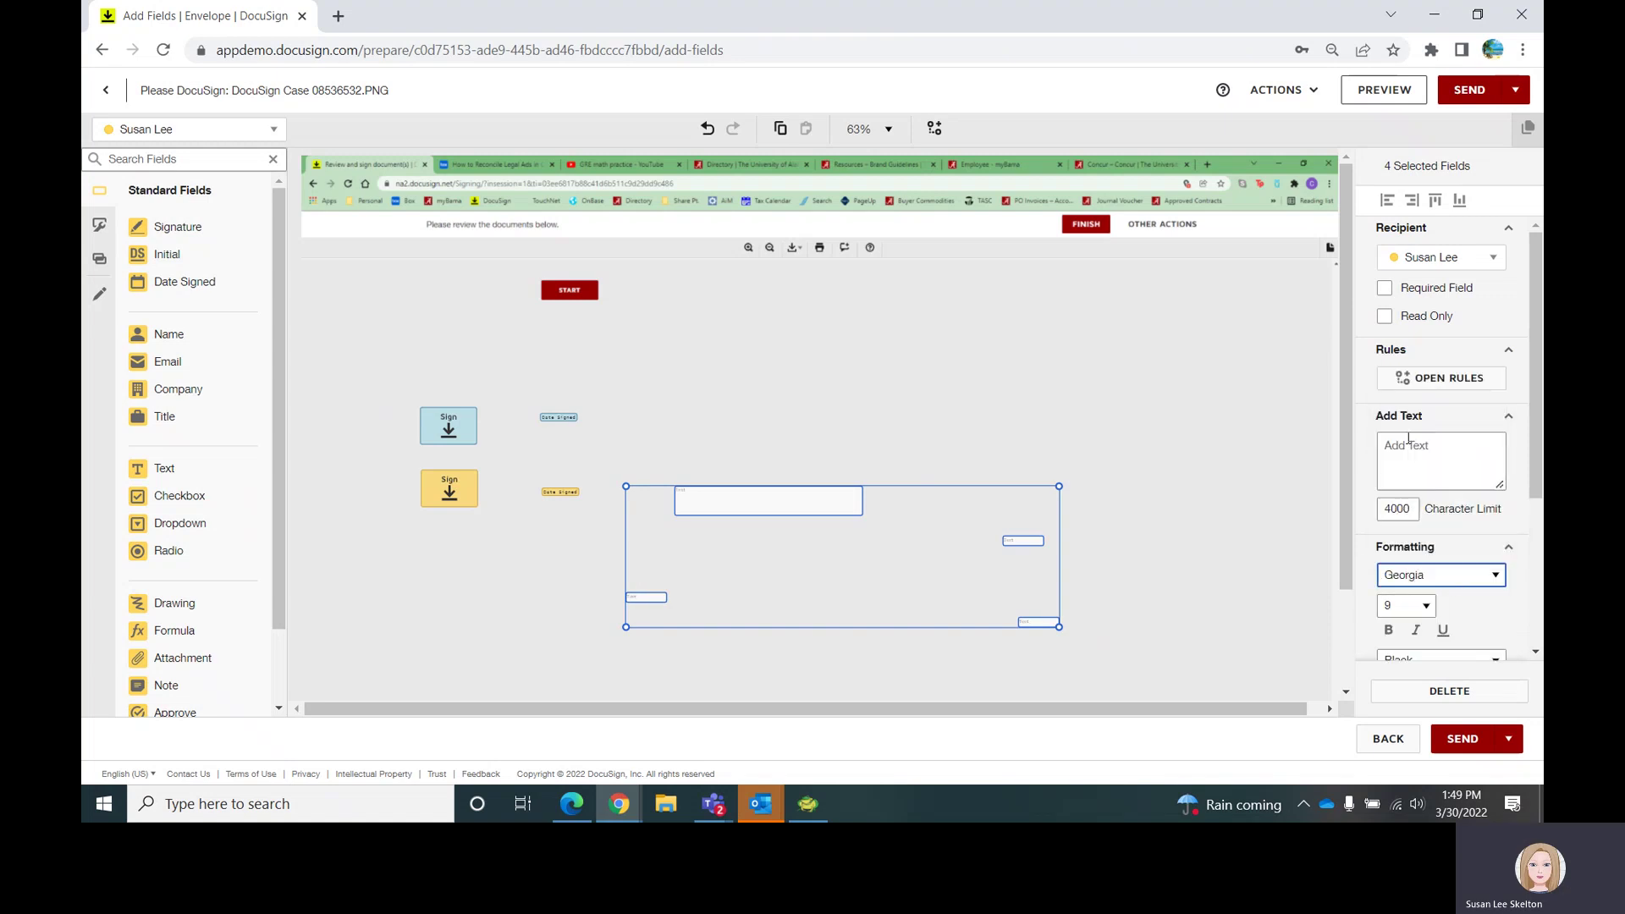
pyautogui.click(1419, 608)
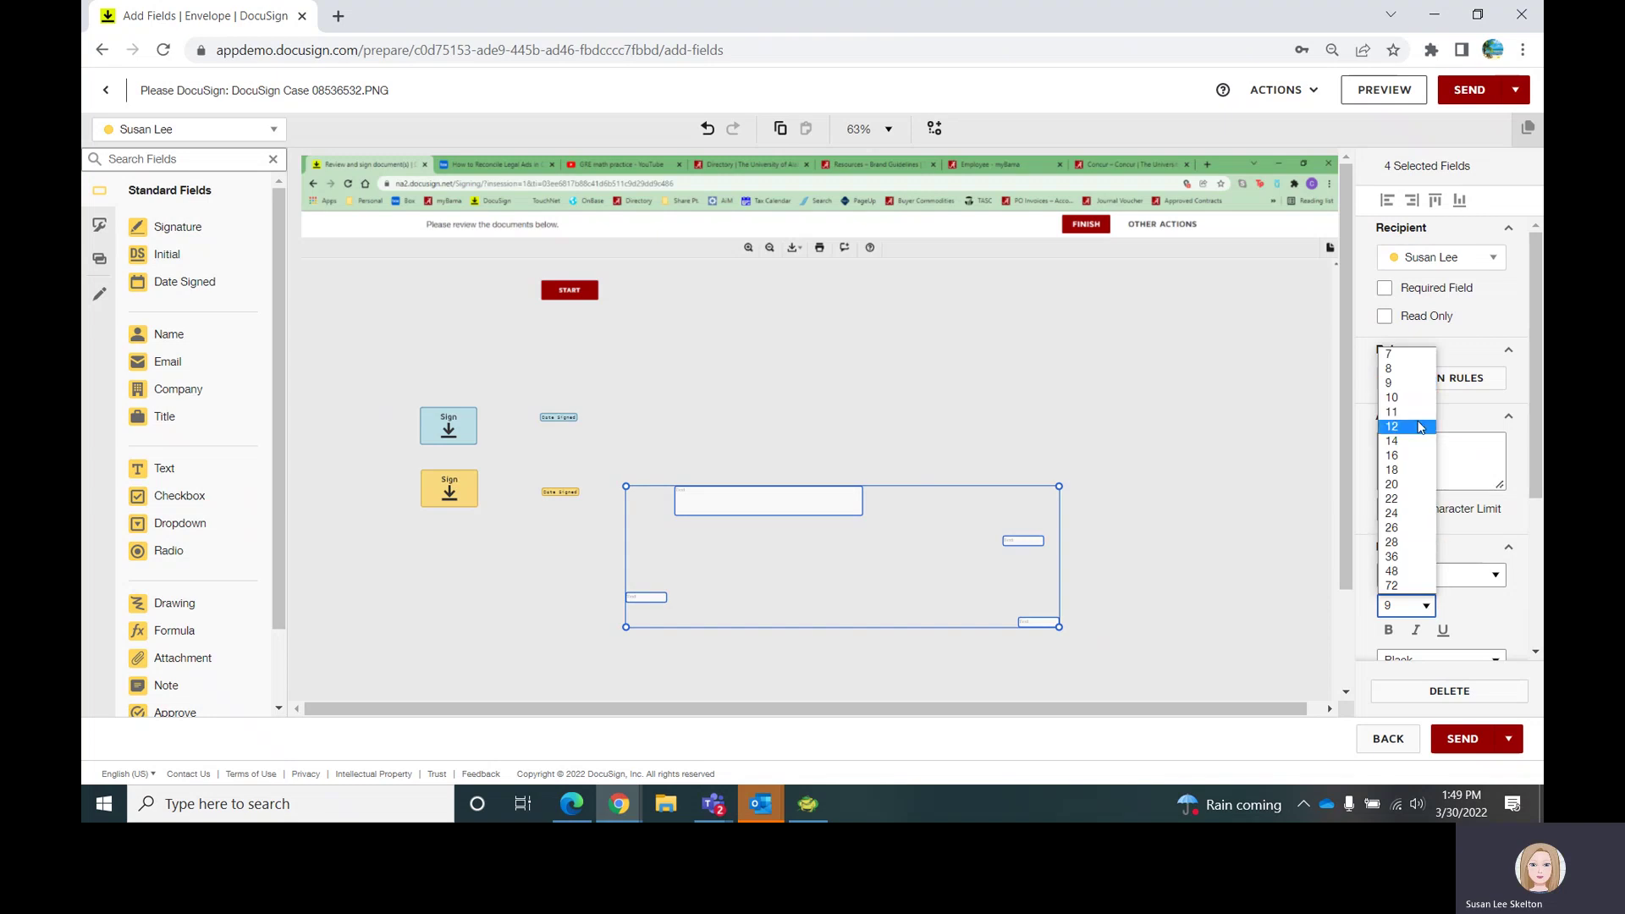
pyautogui.click(1389, 369)
pyautogui.scroll(-2, 1514, 592)
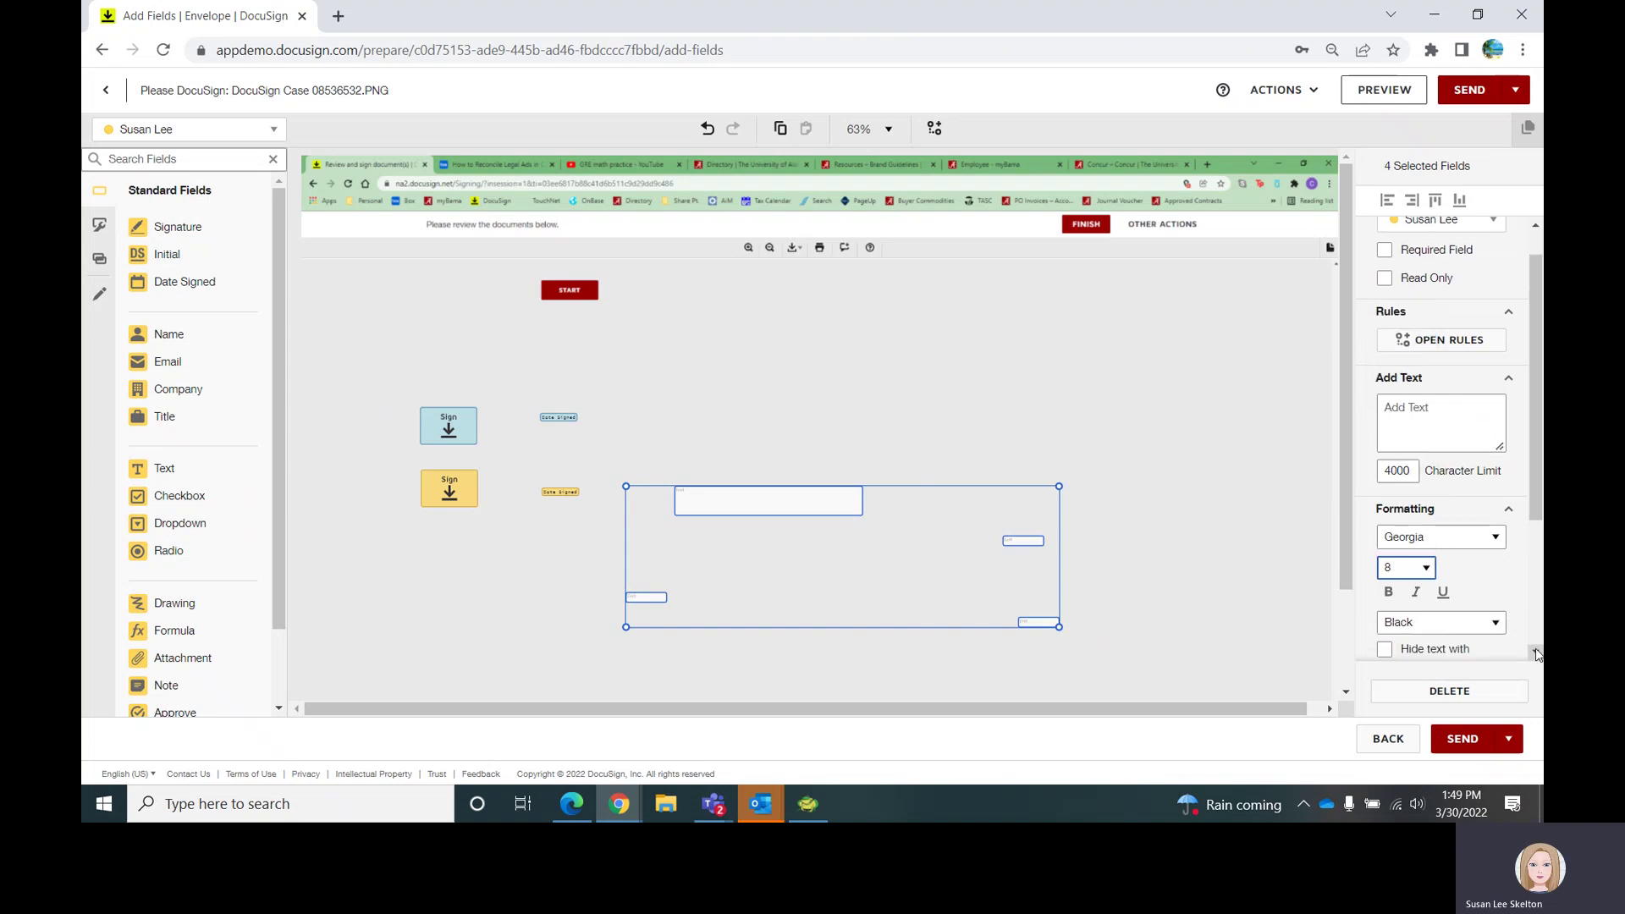
pyautogui.click(1385, 510)
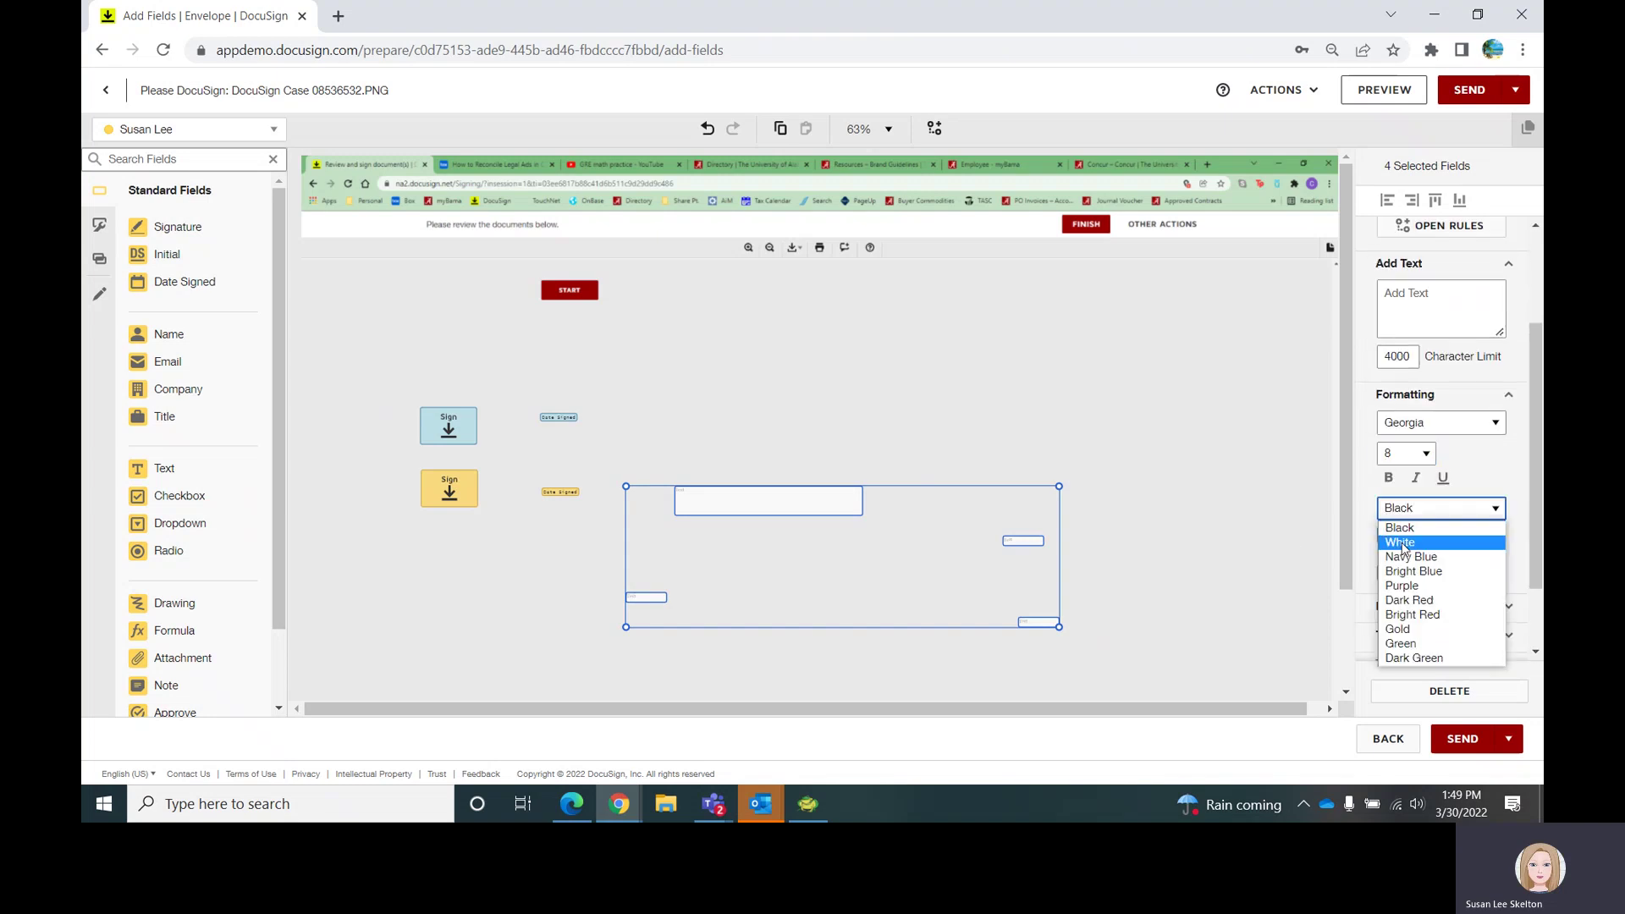
pyautogui.click(1413, 572)
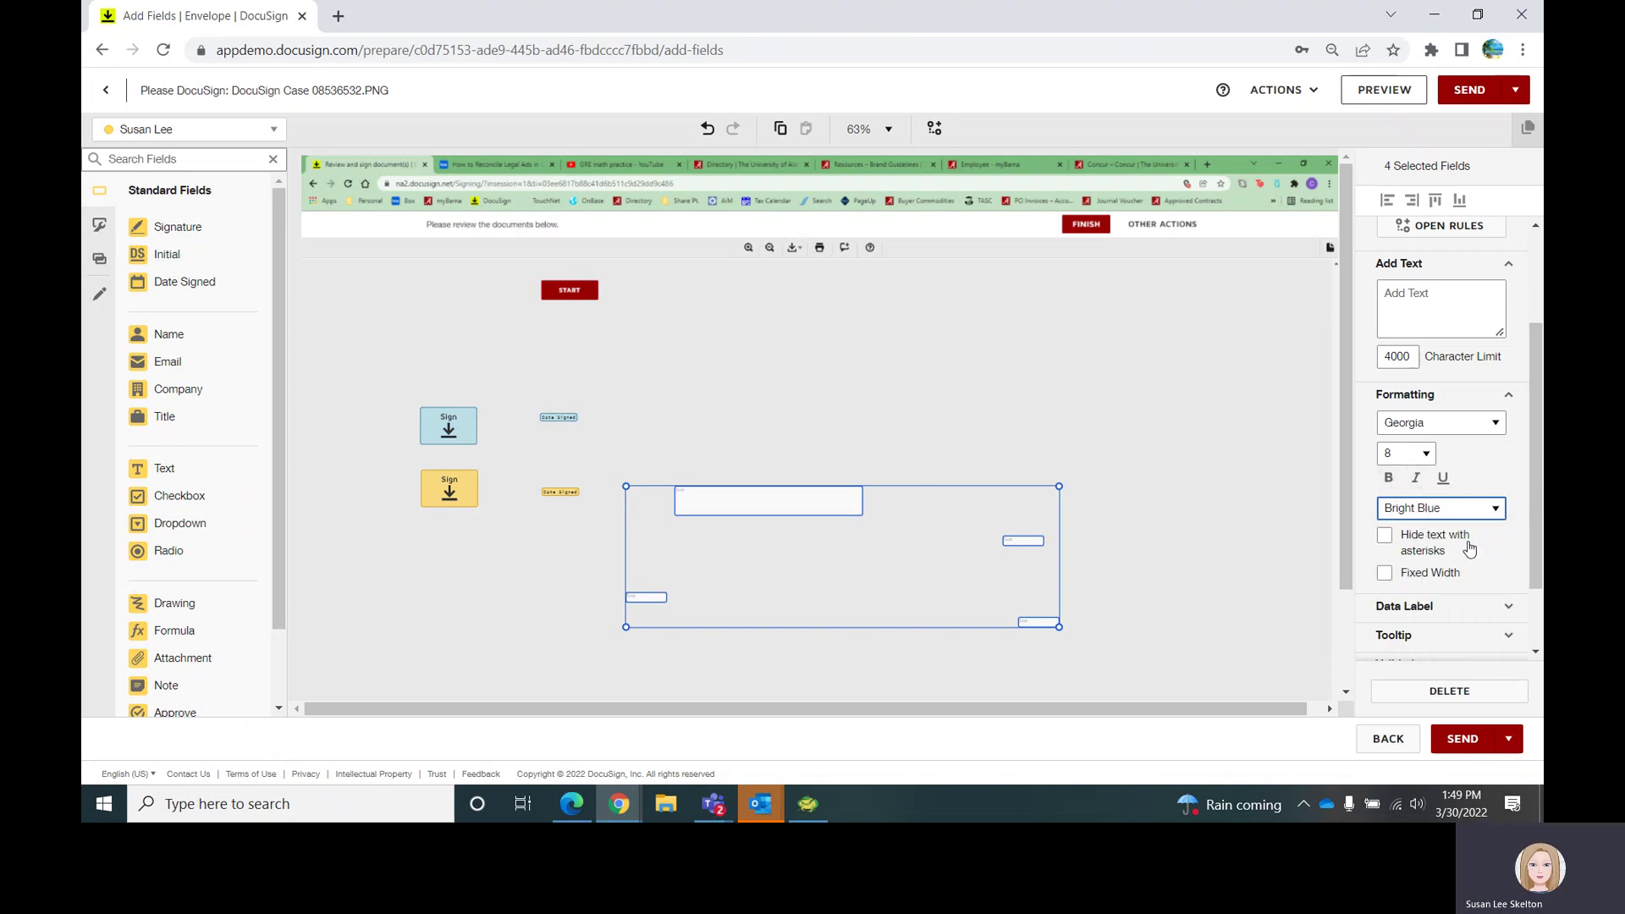
pyautogui.scroll(-1, 1477, 520)
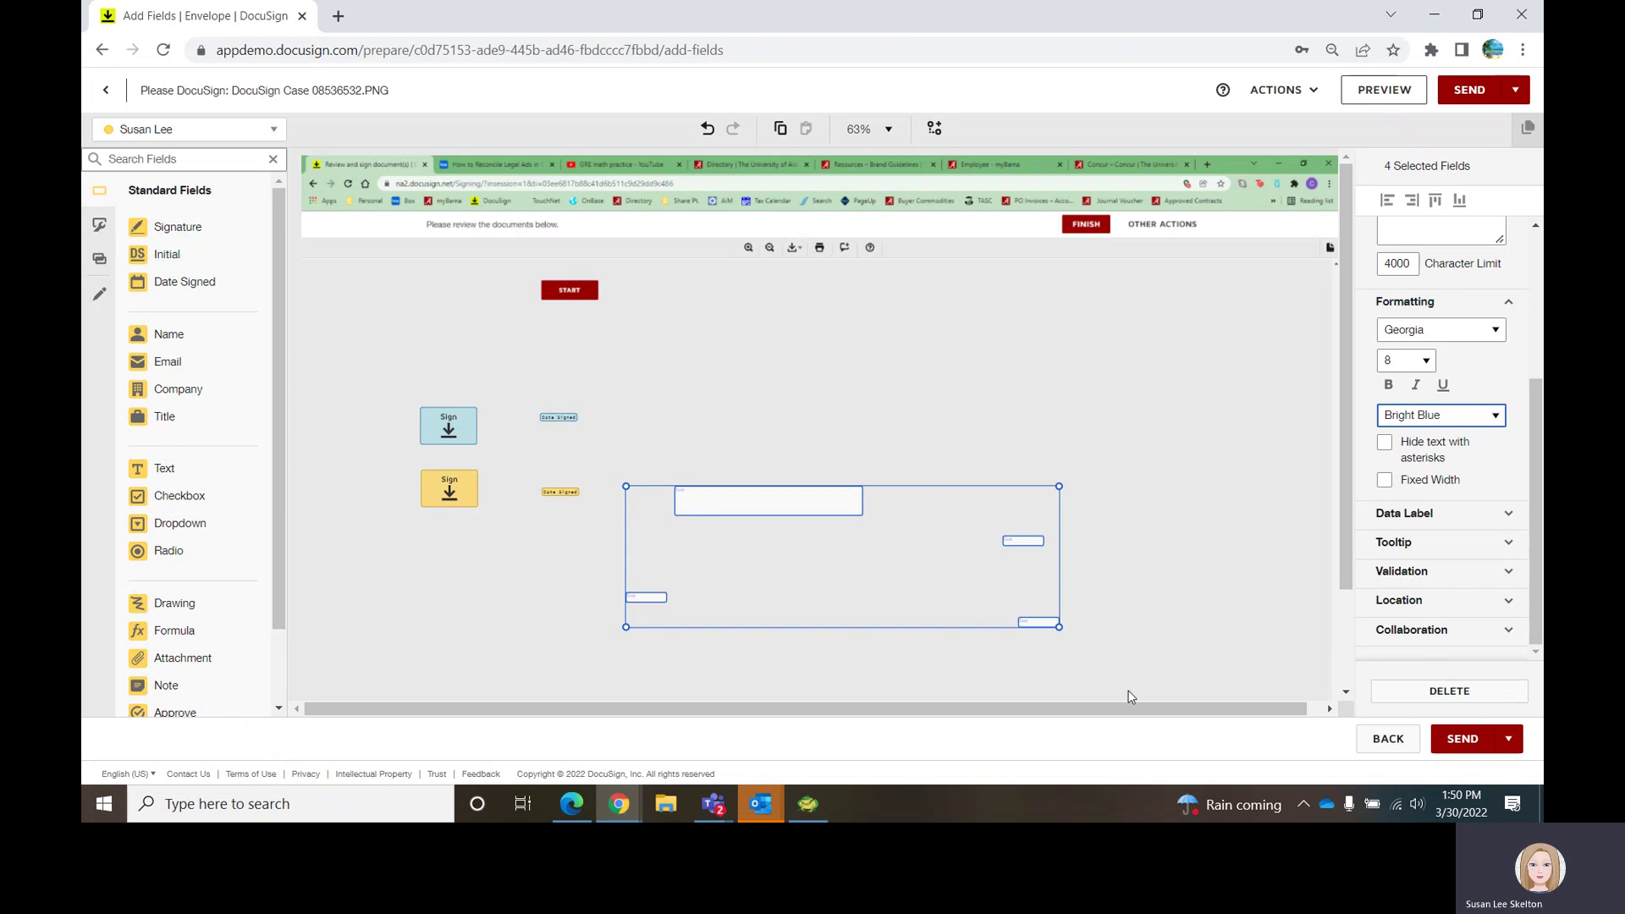
pyautogui.scroll(-2, 1211, 525)
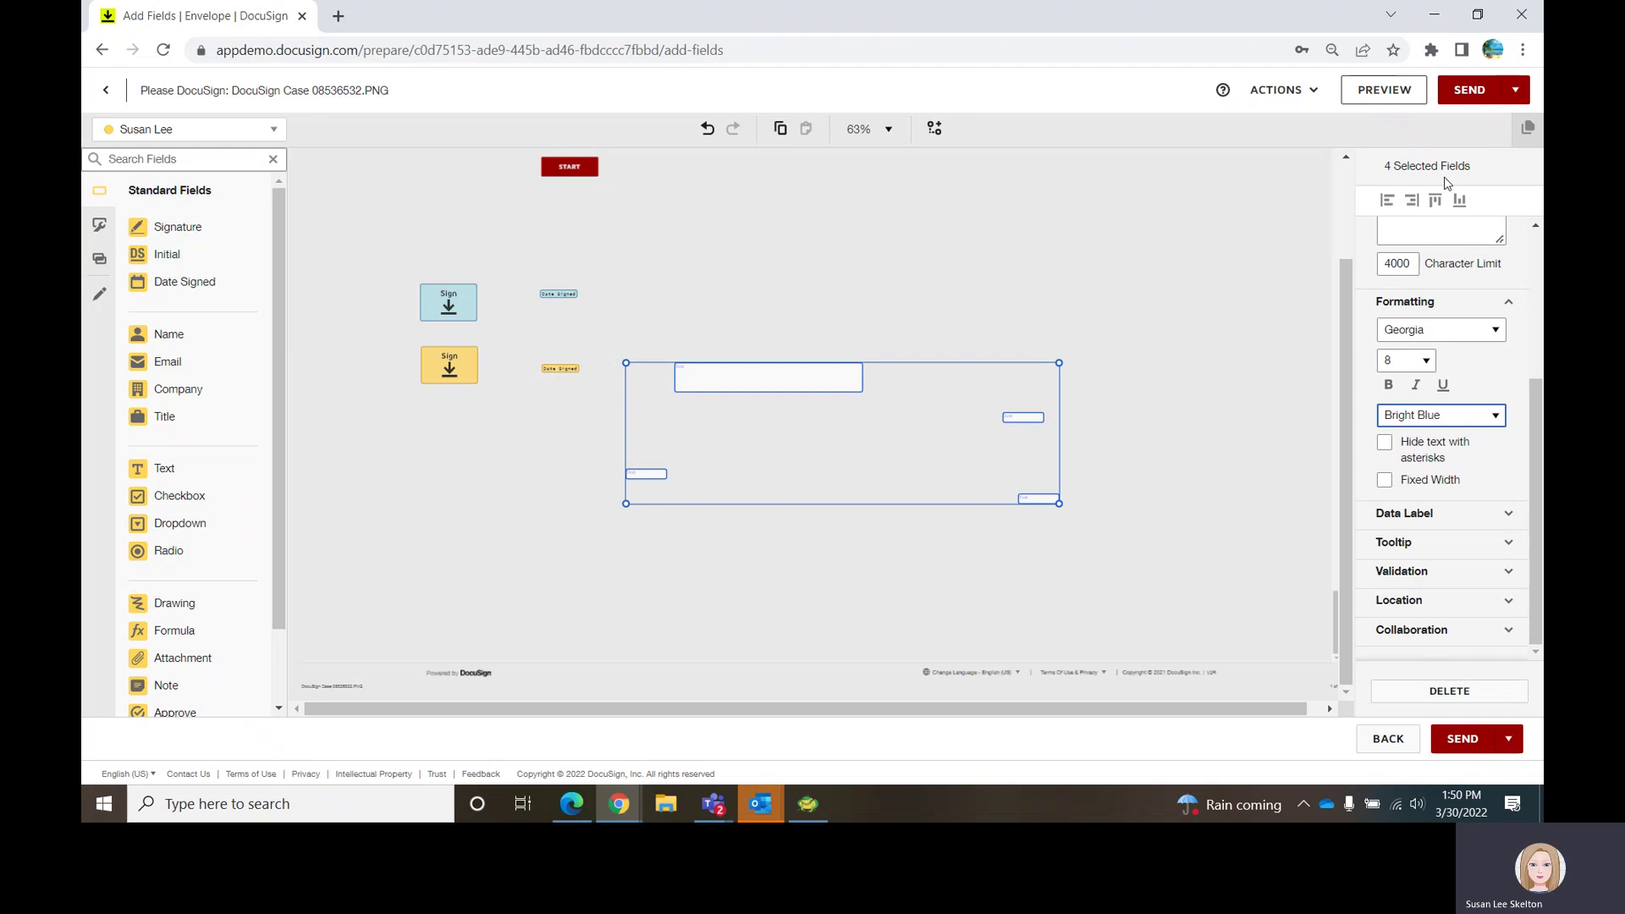
# Select only the large text field and replace its data label with 'Comment from Supervisor'.
pyautogui.click(1405, 513)
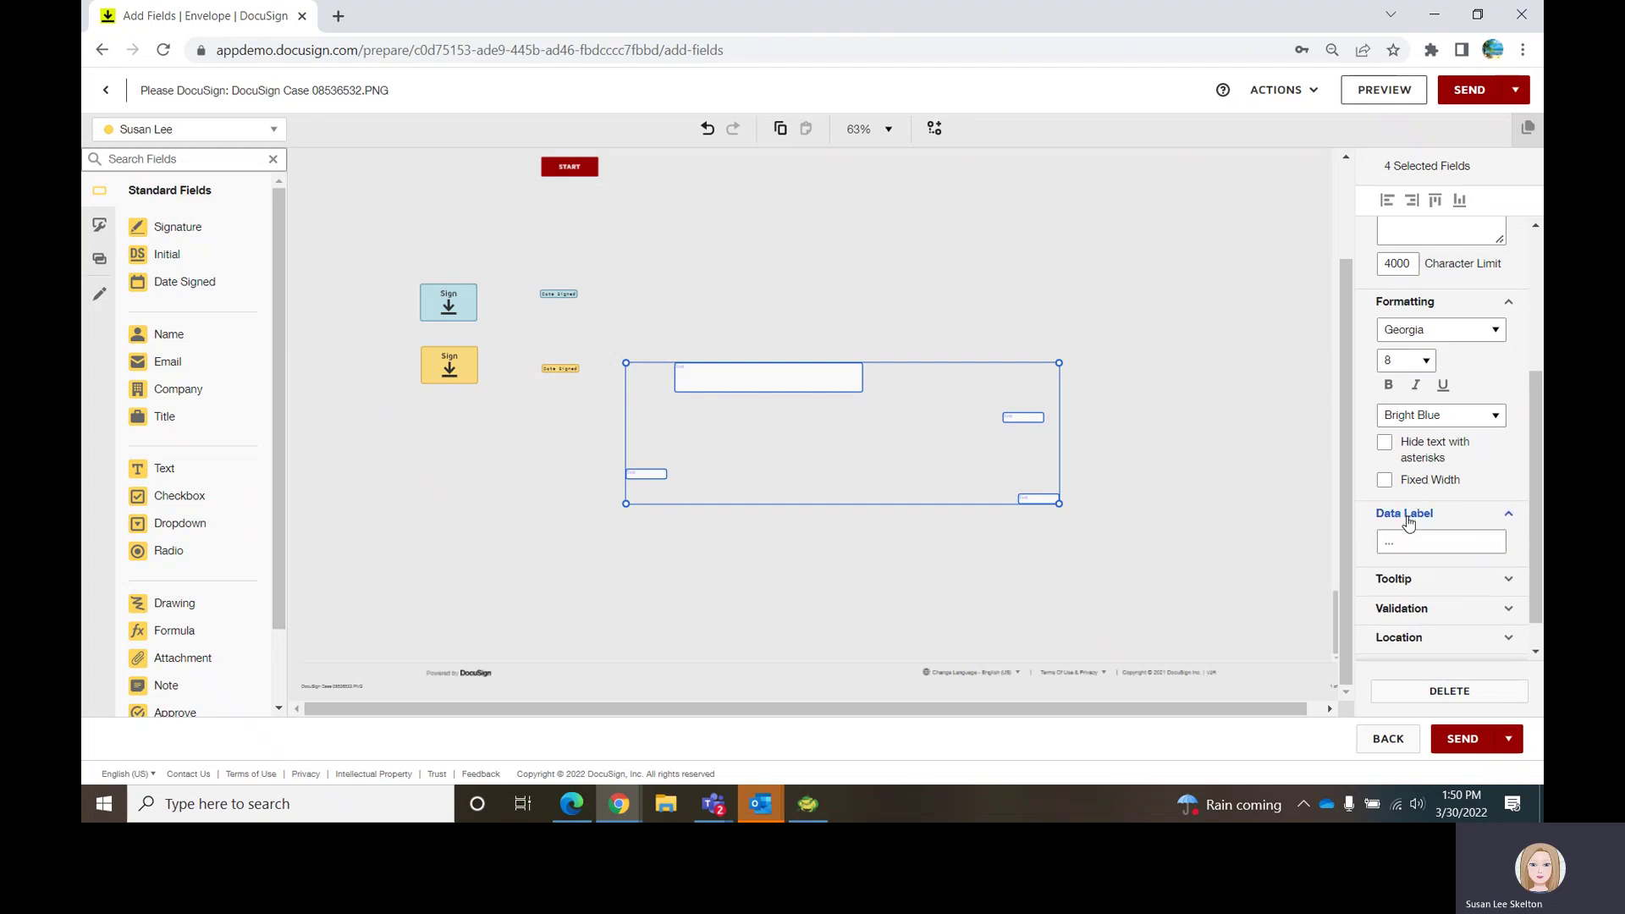
pyautogui.click(1215, 438)
pyautogui.click(811, 386)
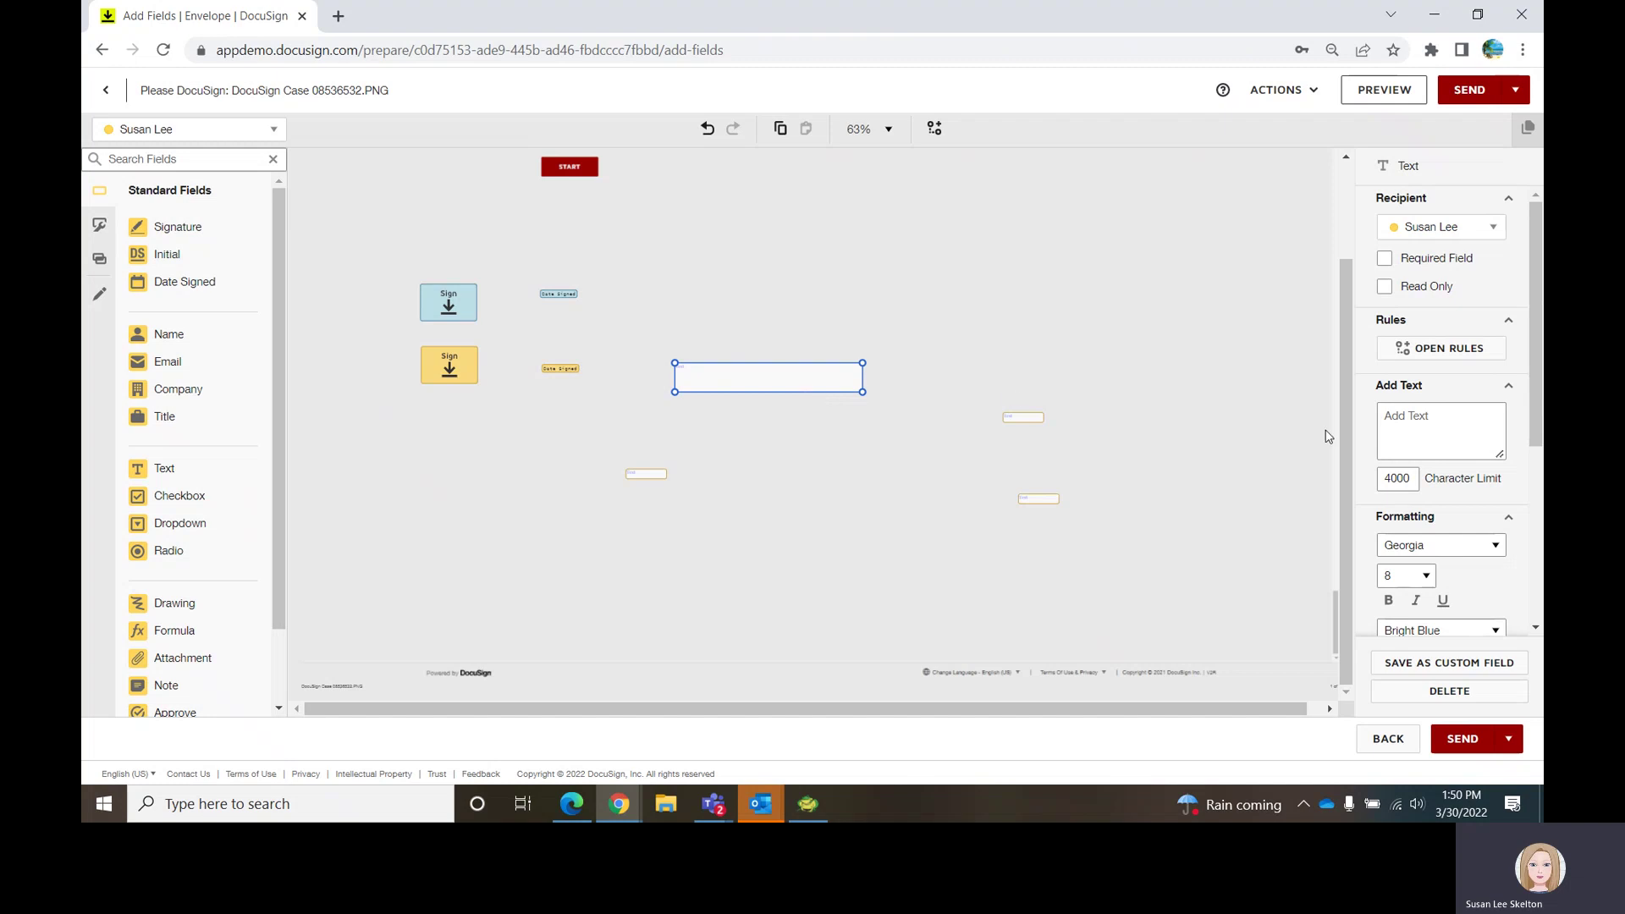
pyautogui.scroll(-2, 1412, 531)
pyautogui.scroll(-2, 1411, 532)
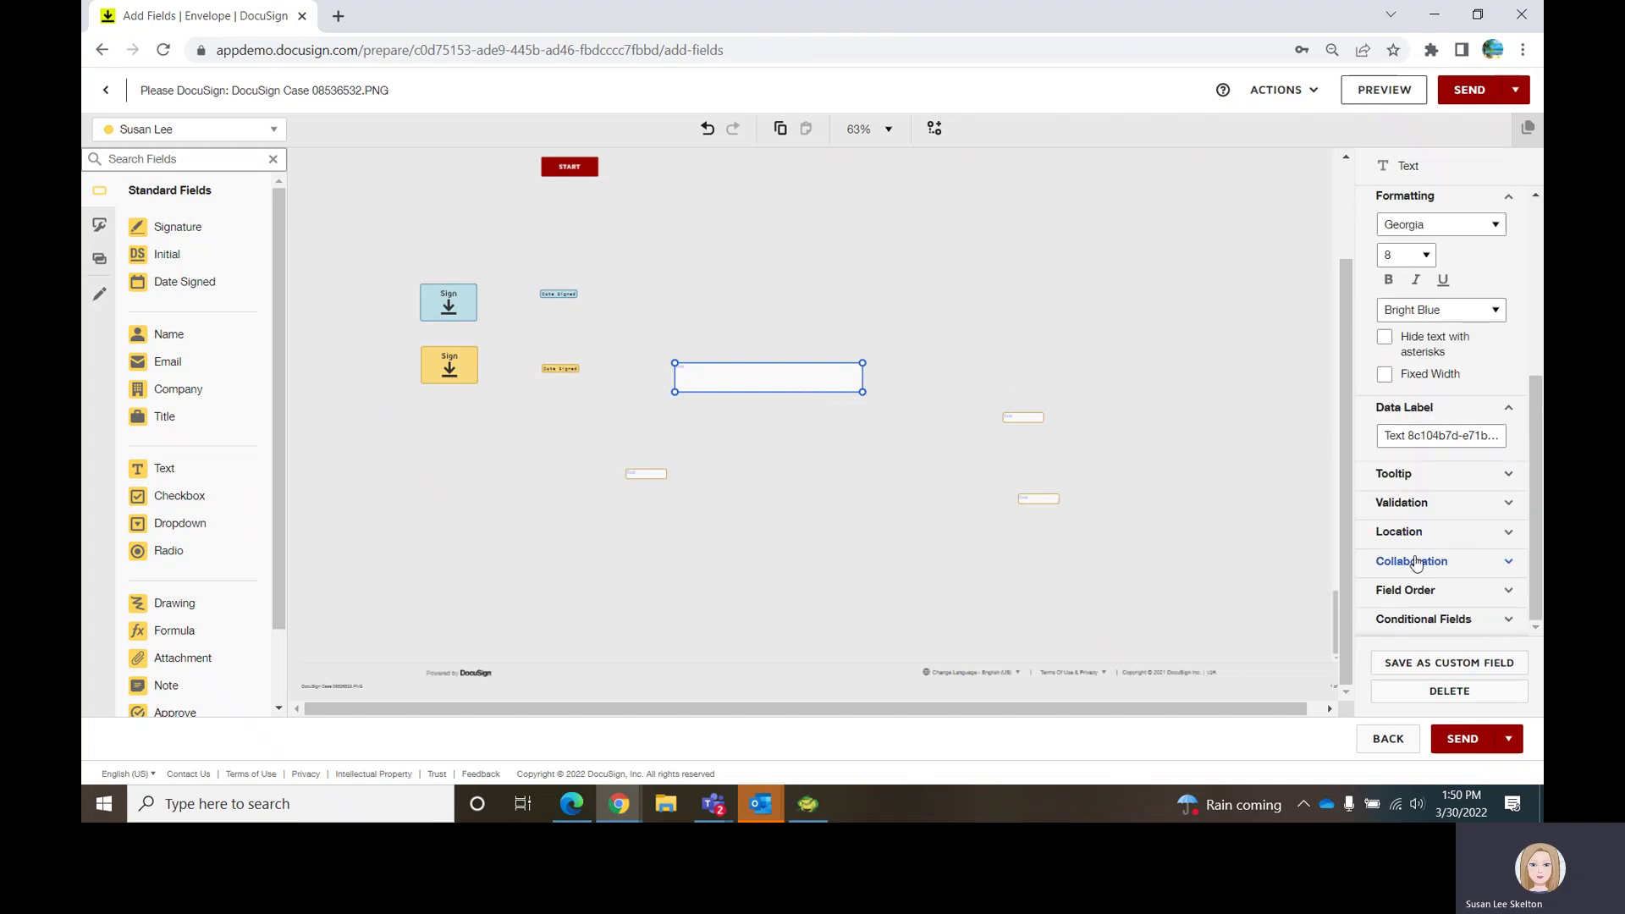
pyautogui.scroll(4, 1426, 474)
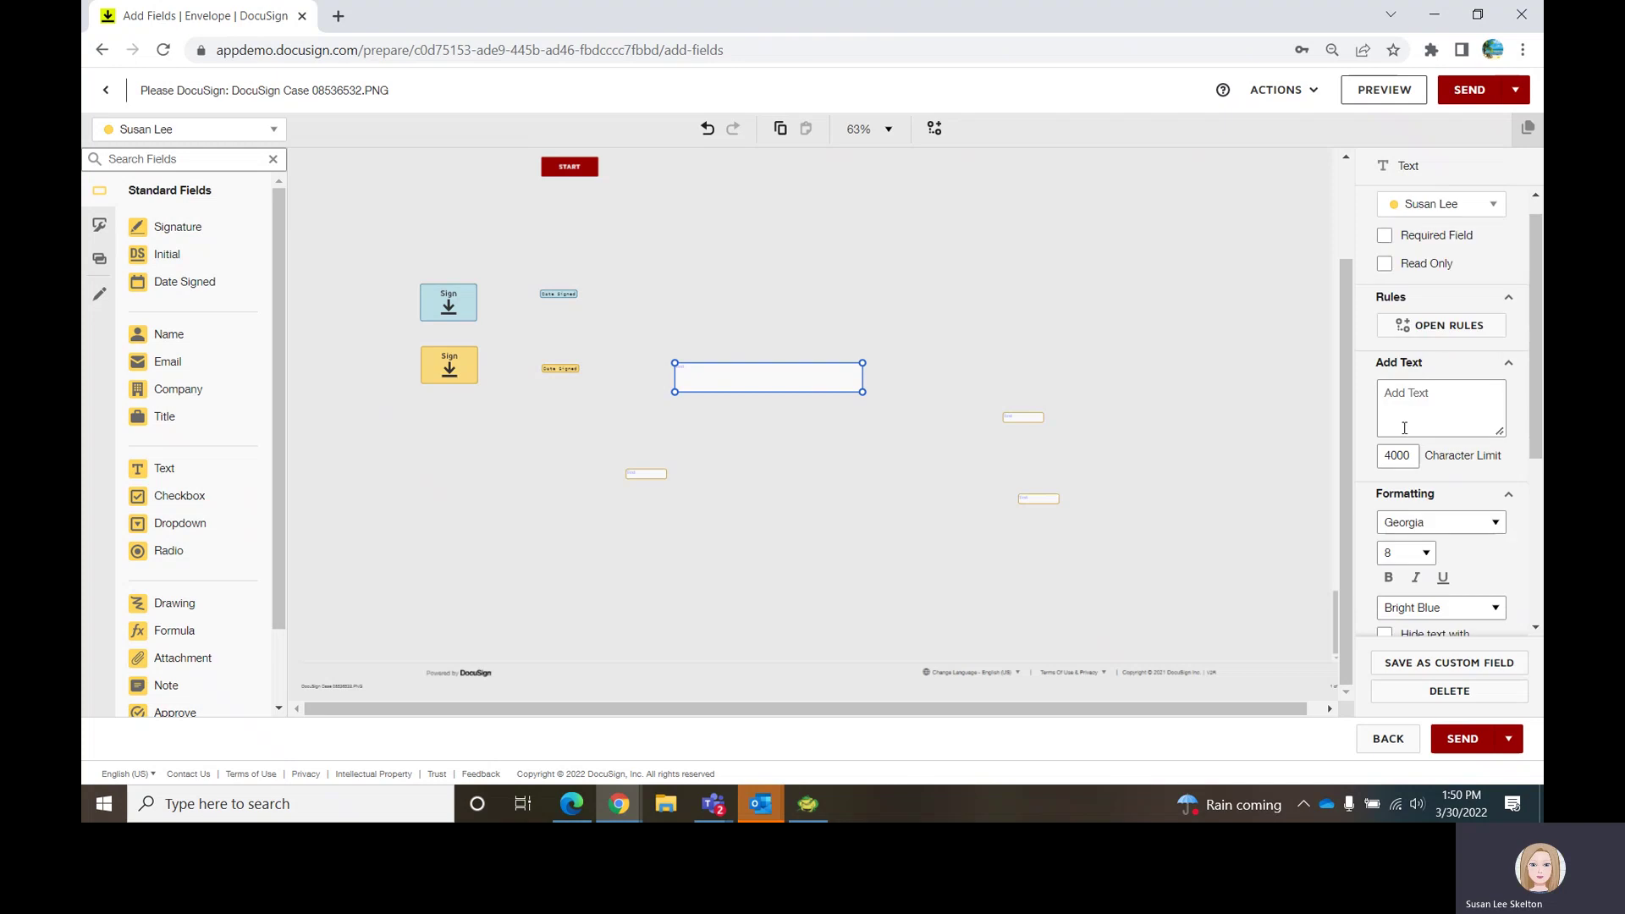
pyautogui.scroll(-3, 1412, 550)
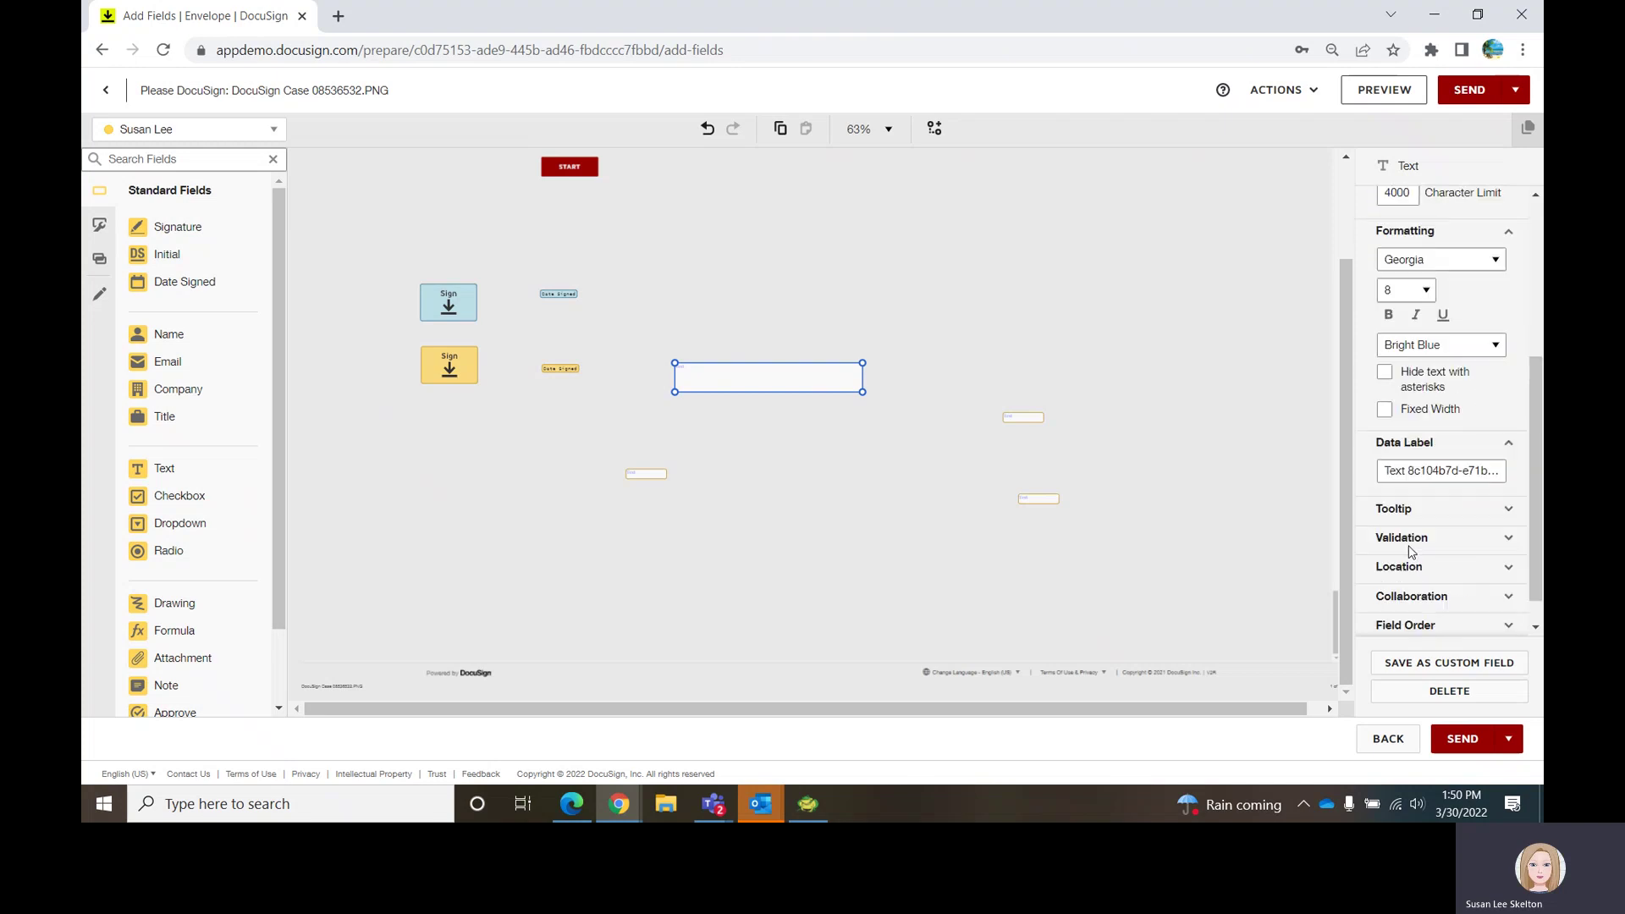
pyautogui.moveTo(1497, 471); pyautogui.dragTo(1400, 479)
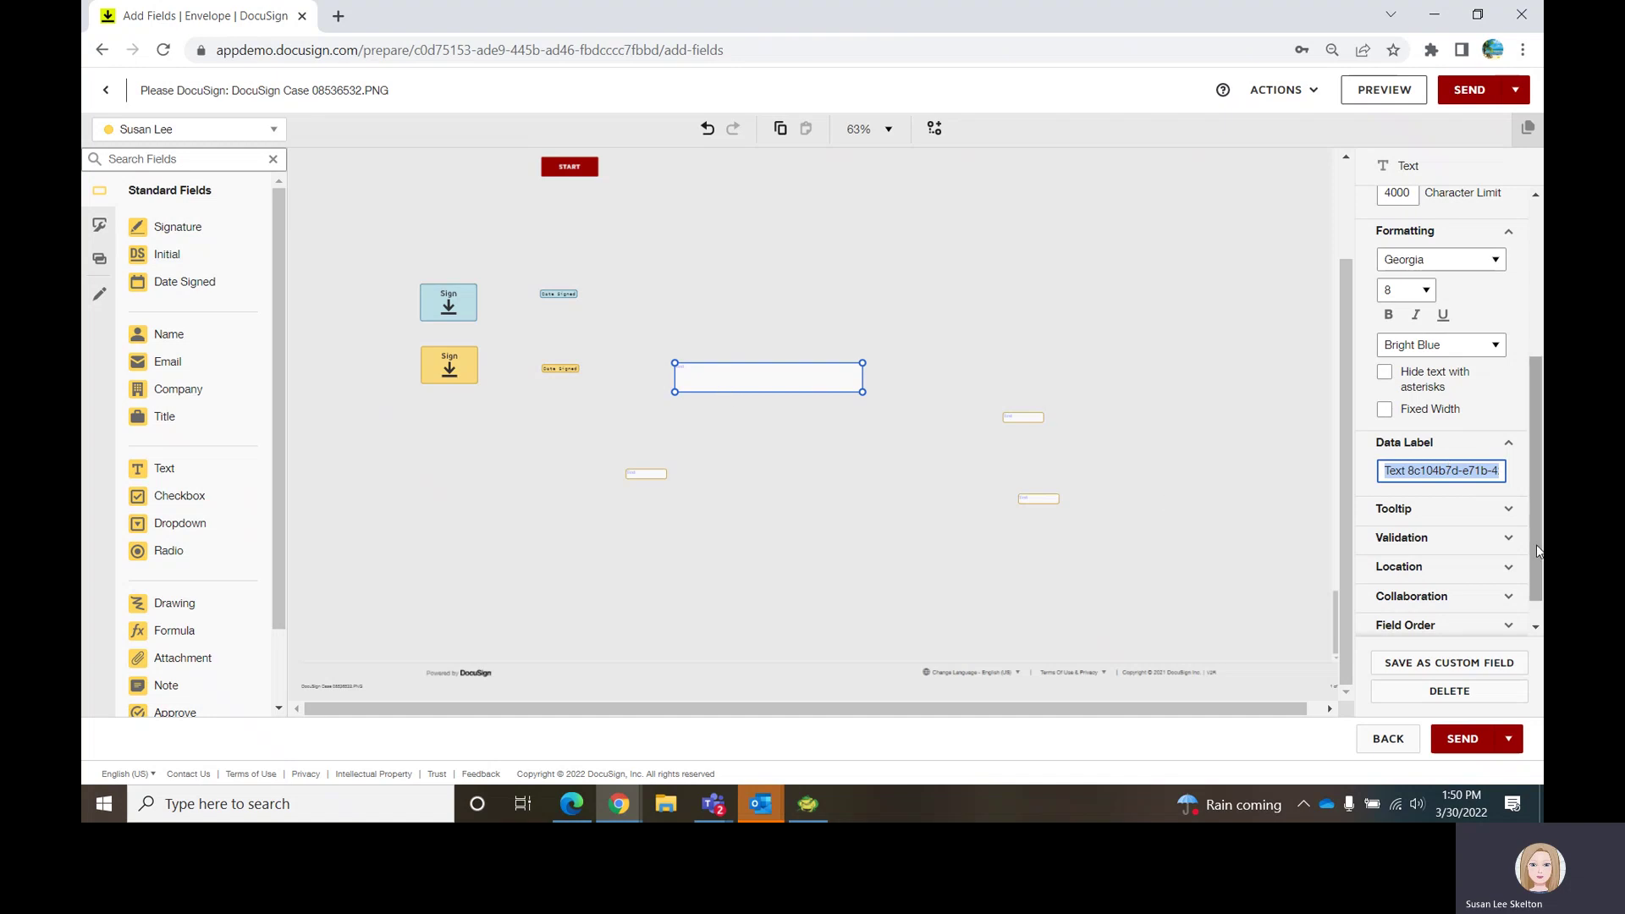
pyautogui.write('Comment from ')
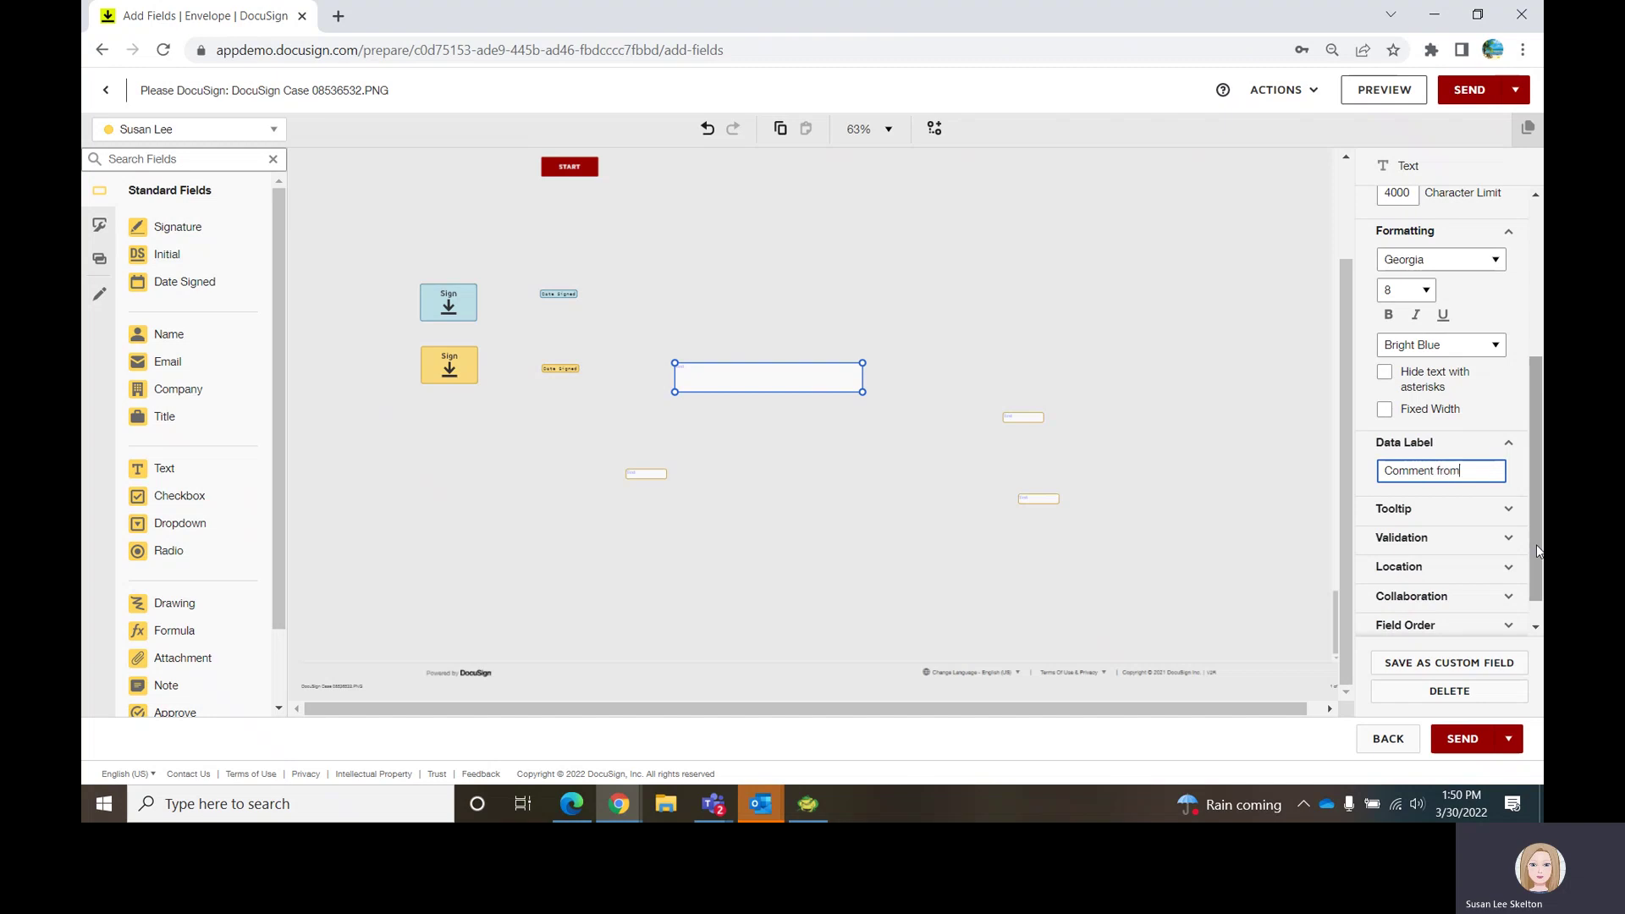
pyautogui.write('Sup')
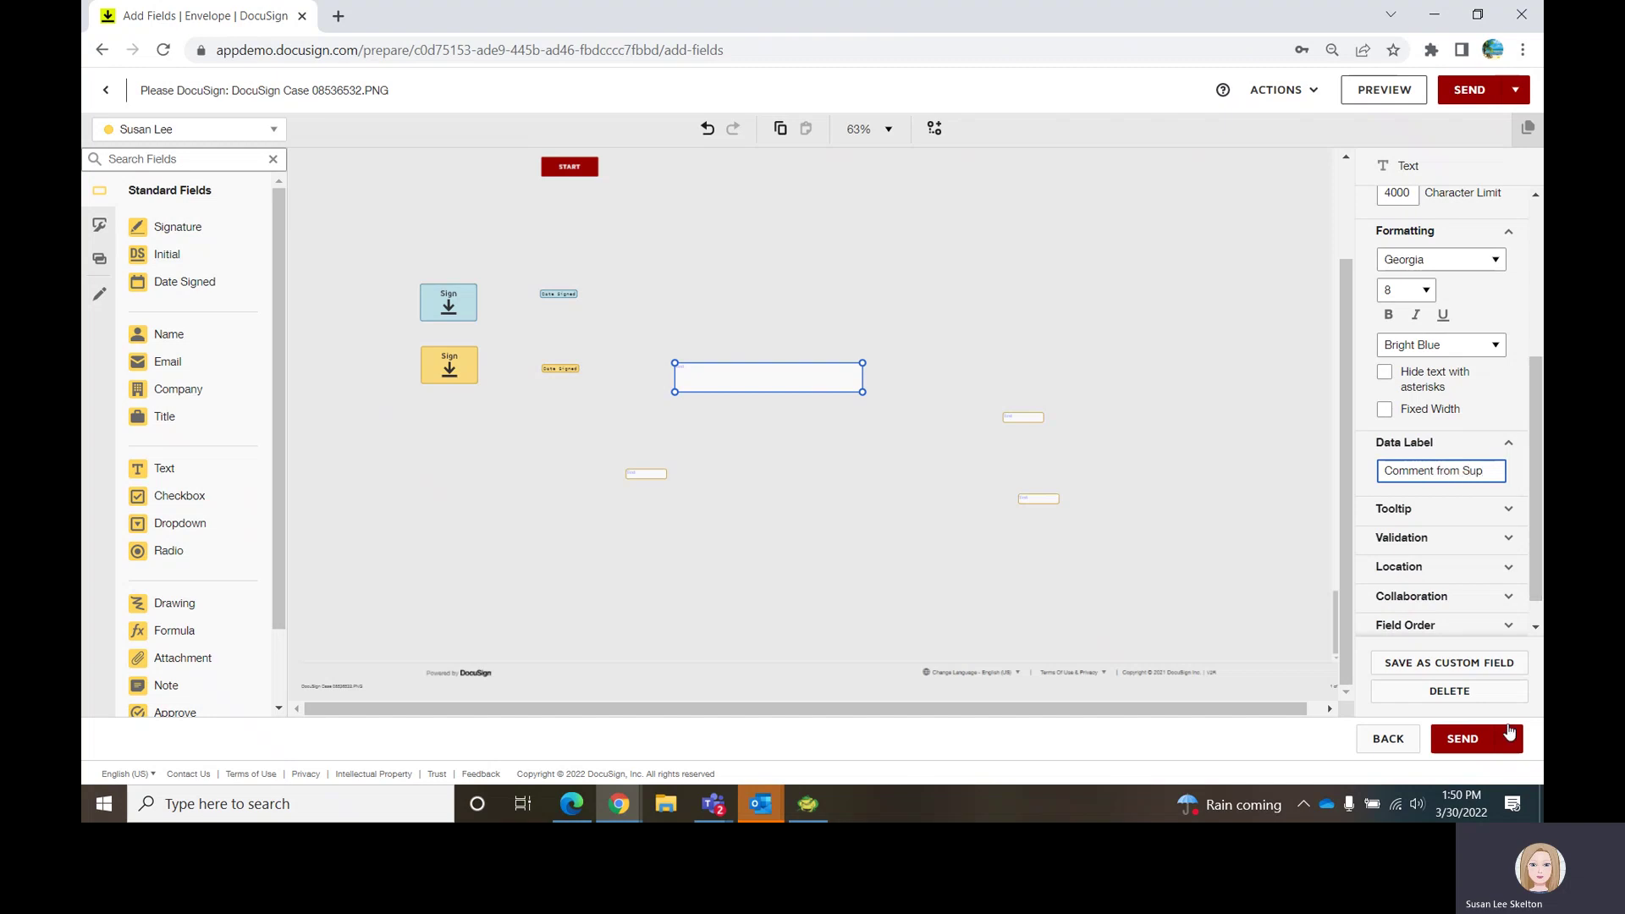
pyautogui.write('ervisor')
pyautogui.click(1025, 419)
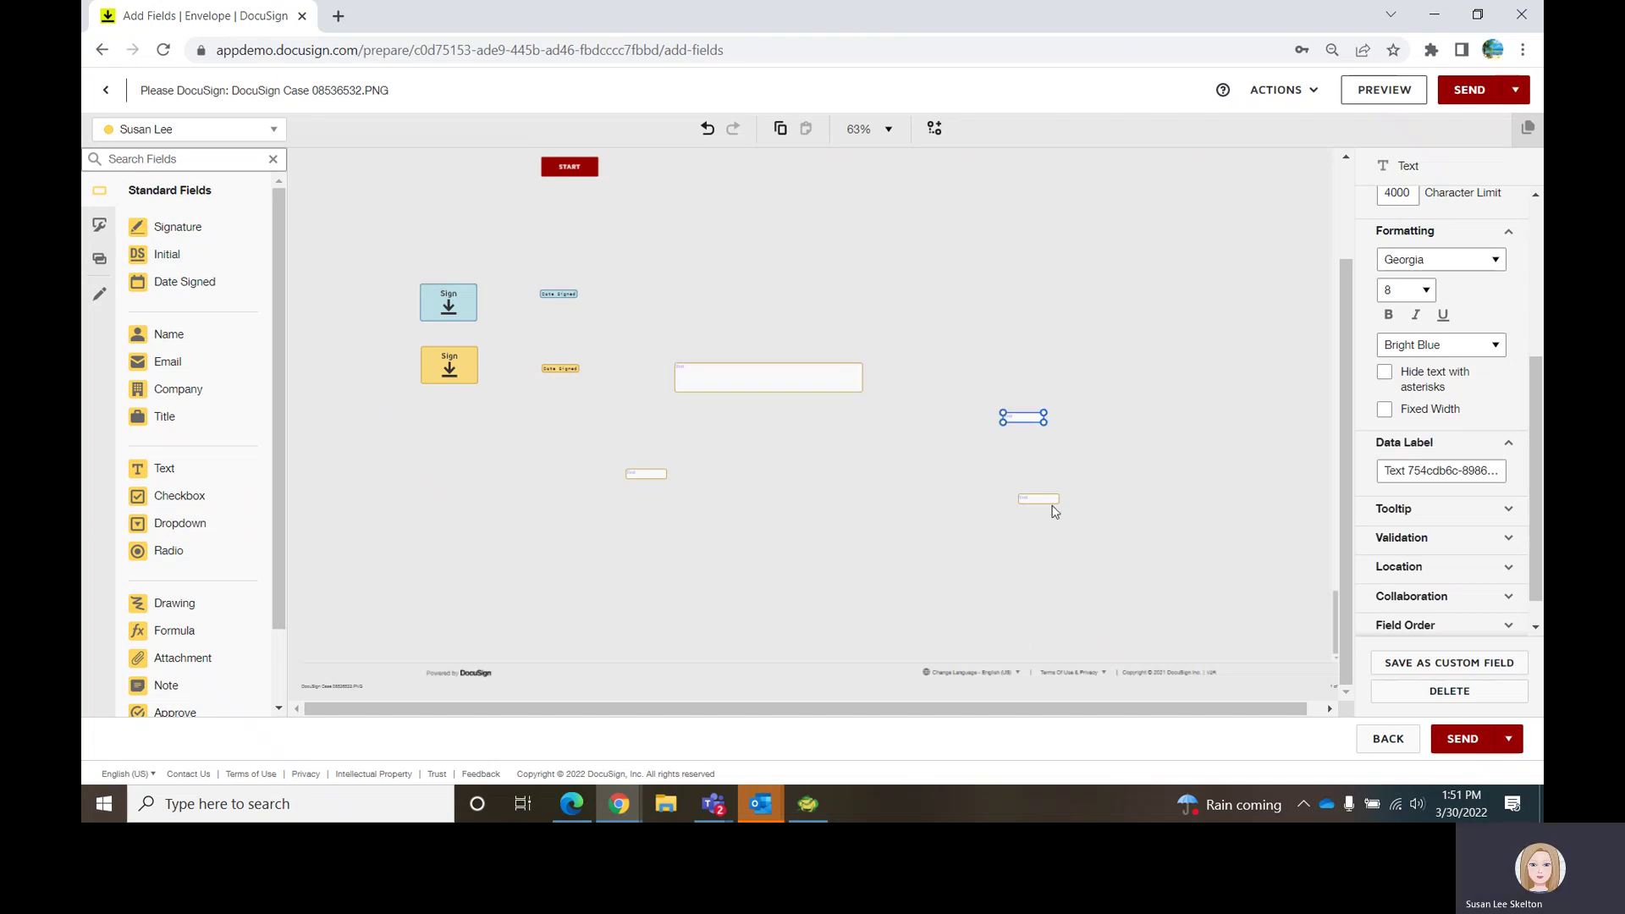
pyautogui.click(1395, 510)
pyautogui.click(1408, 545)
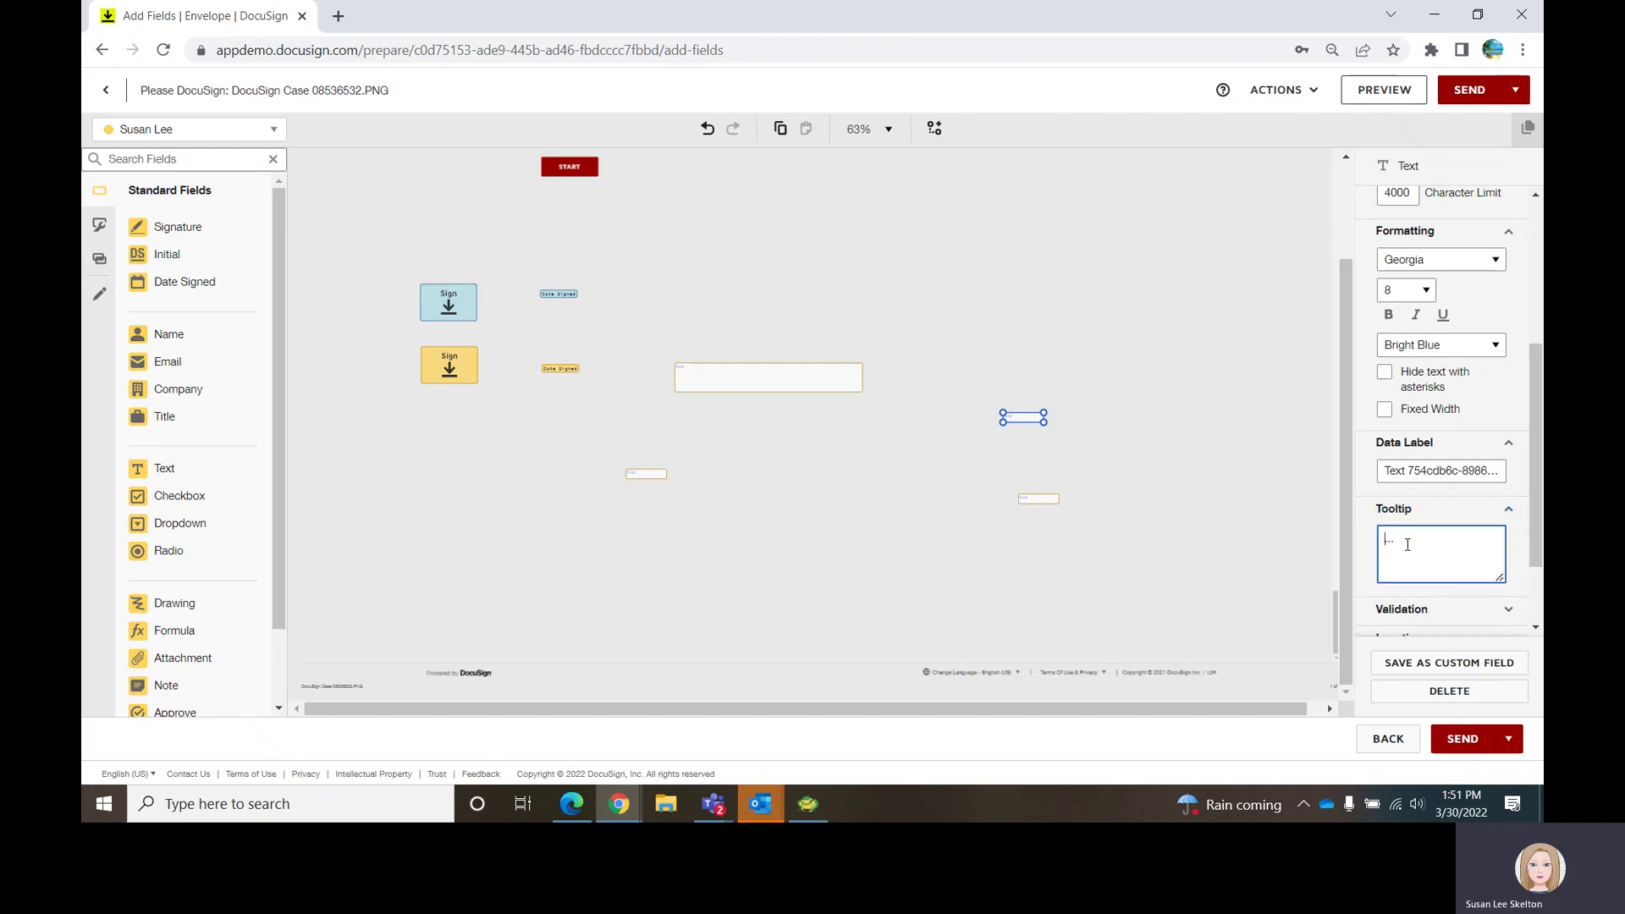
pyautogui.write('Enter phone number as 205-555-5555')
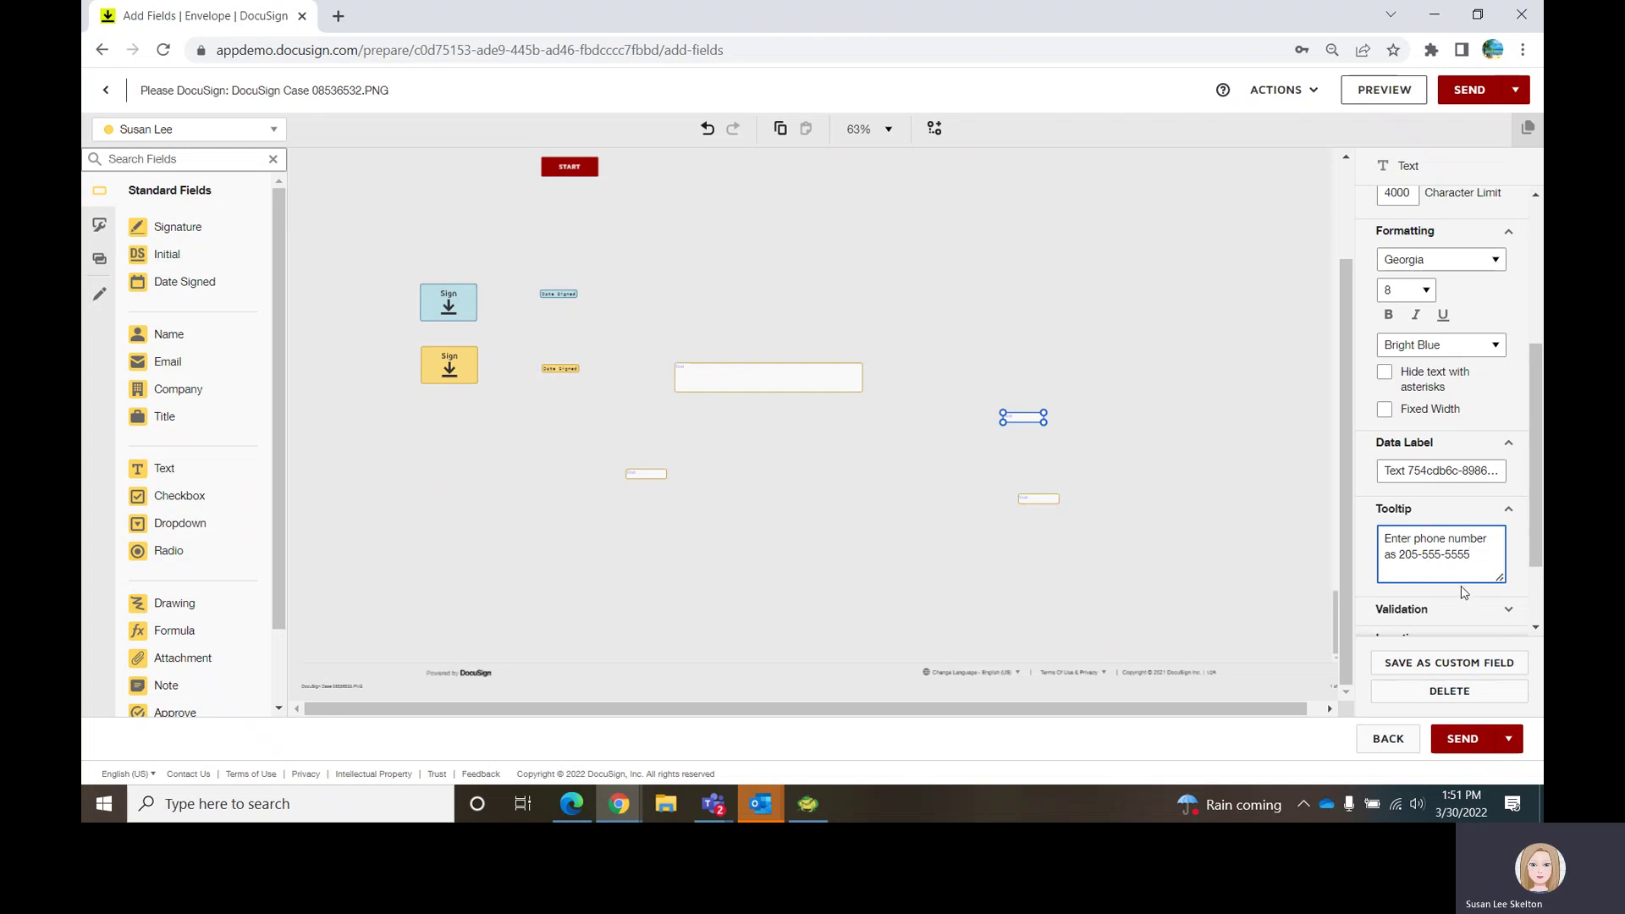
# Select the left small text field and bring up its validation type choices.
pyautogui.click(645, 474)
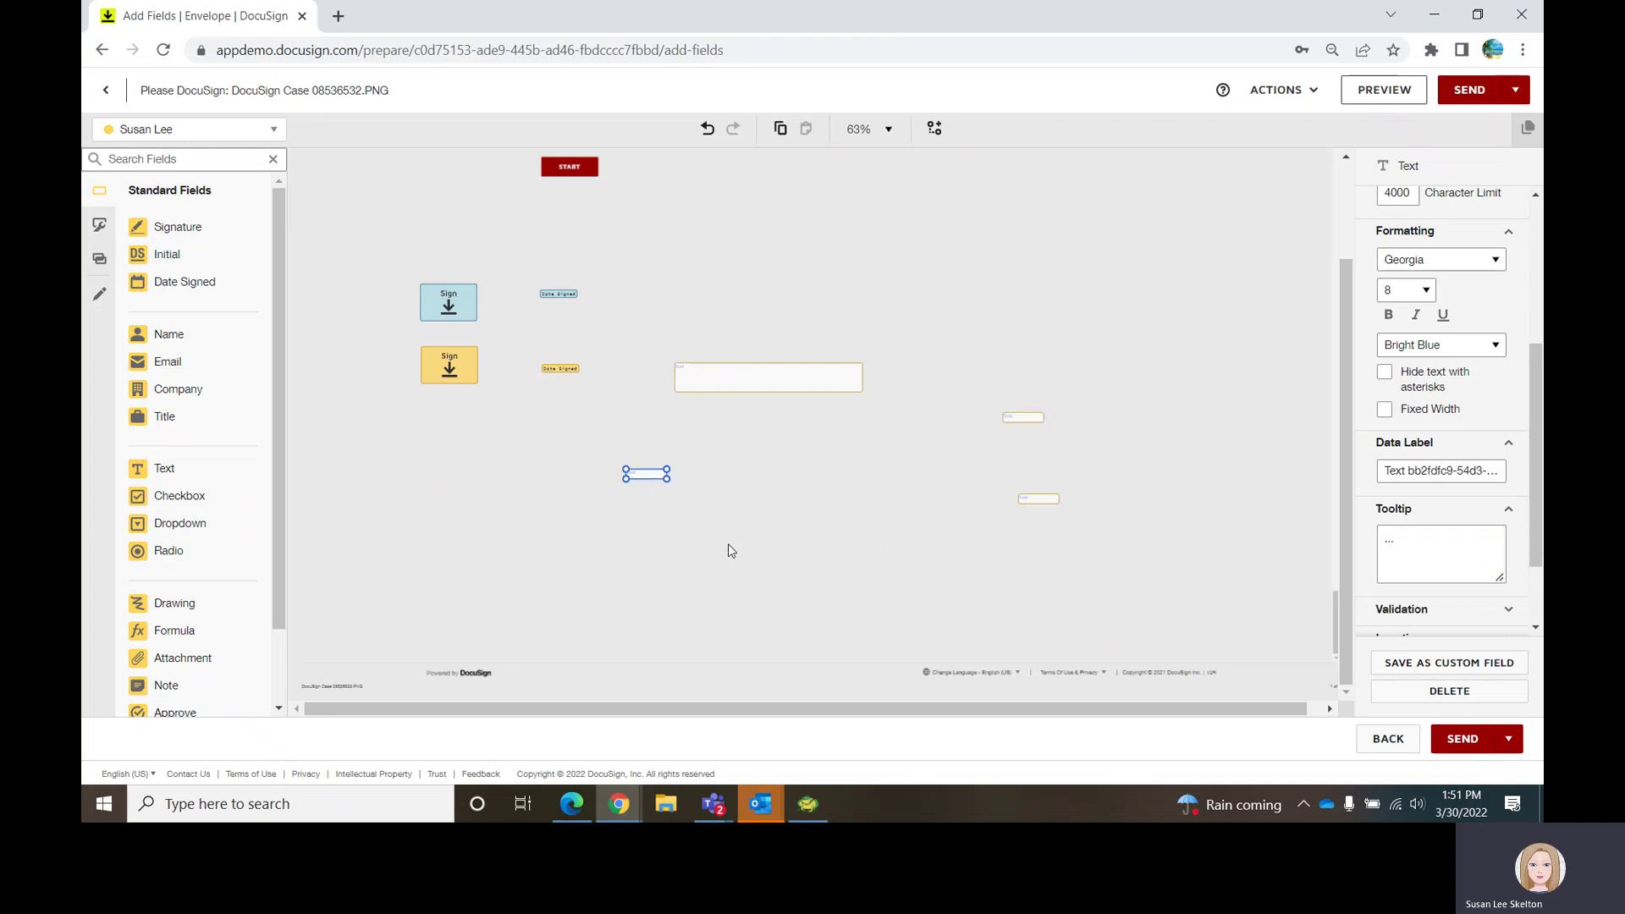
pyautogui.click(1535, 627)
pyautogui.click(1536, 627)
pyautogui.click(1409, 502)
pyautogui.click(1414, 531)
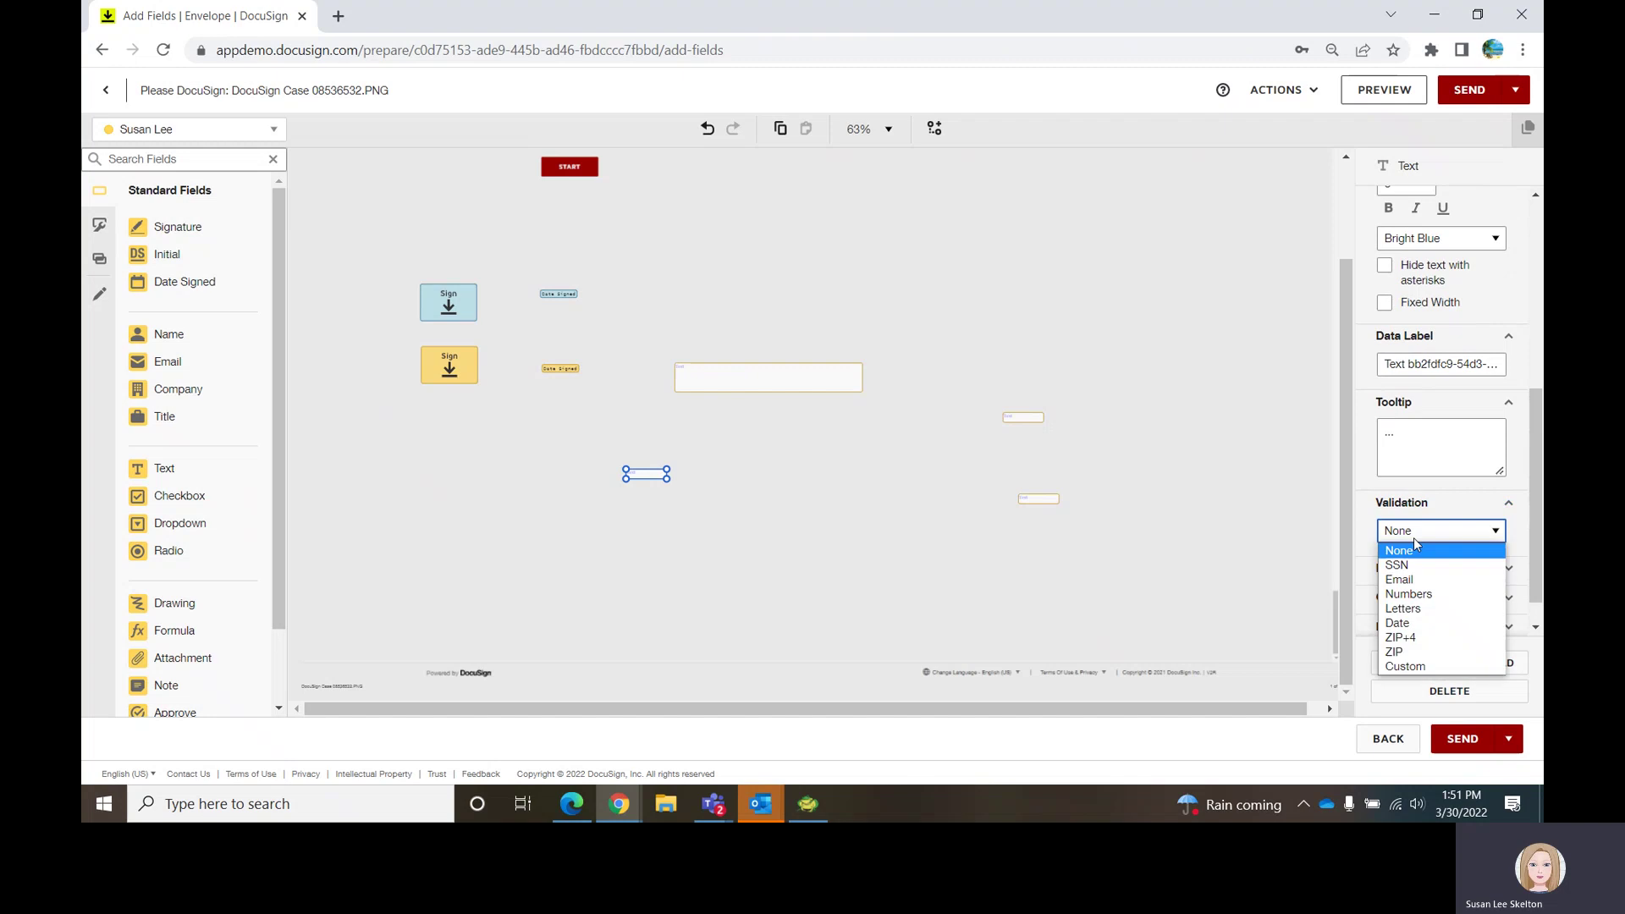
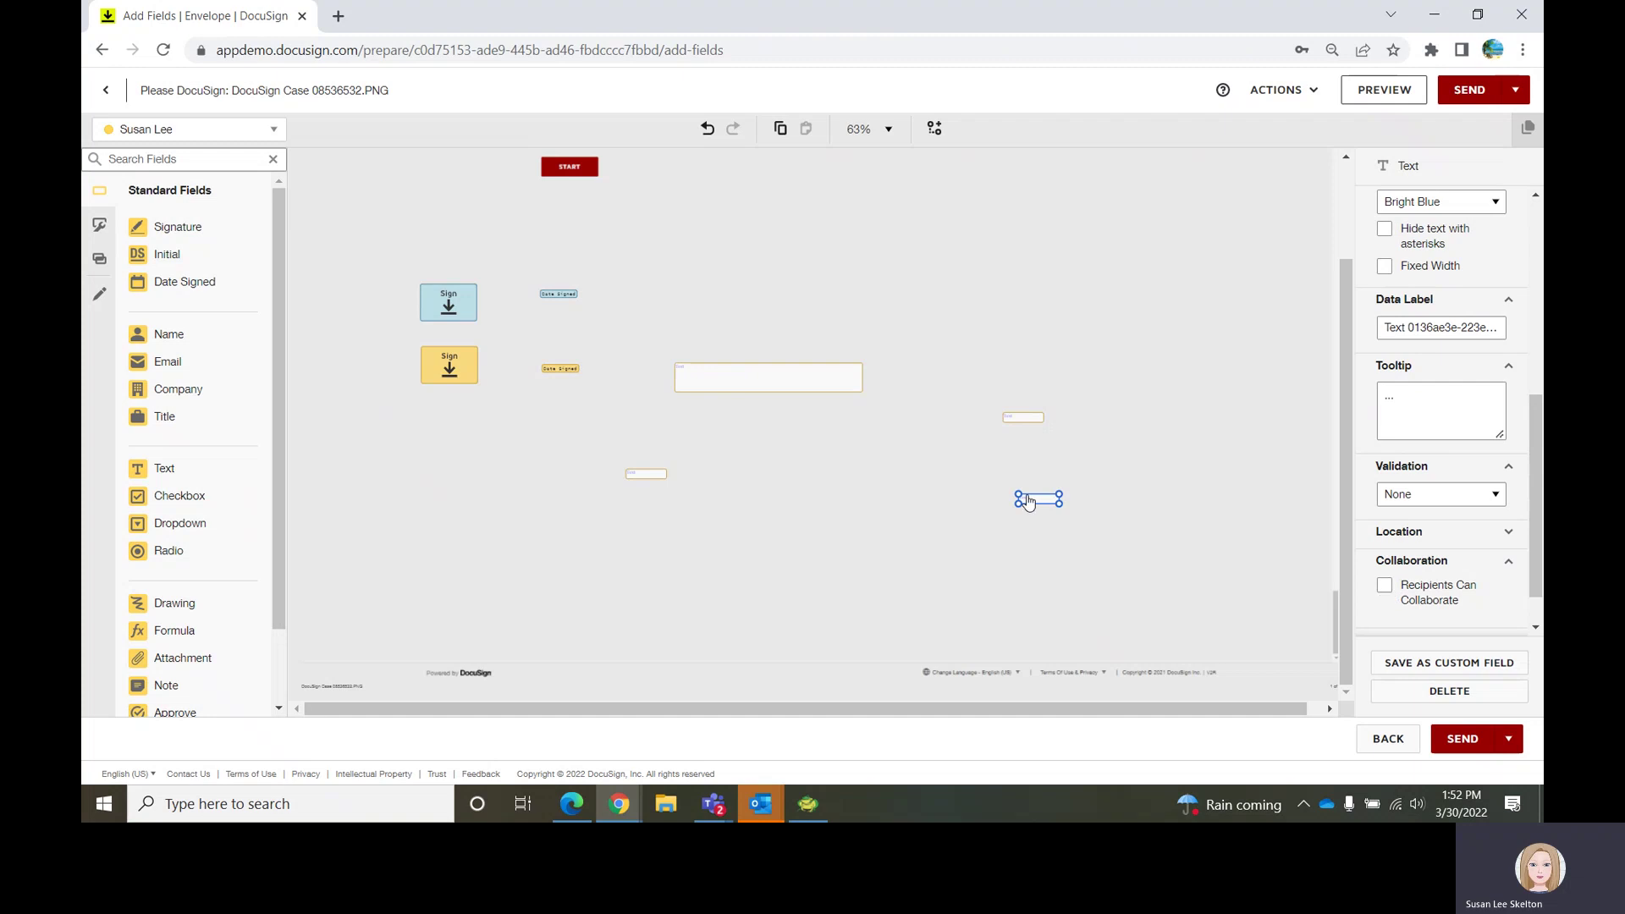
# Turn on Recipients Can Collaborate for the right-side text field, then deselect it.
pyautogui.click(1415, 609)
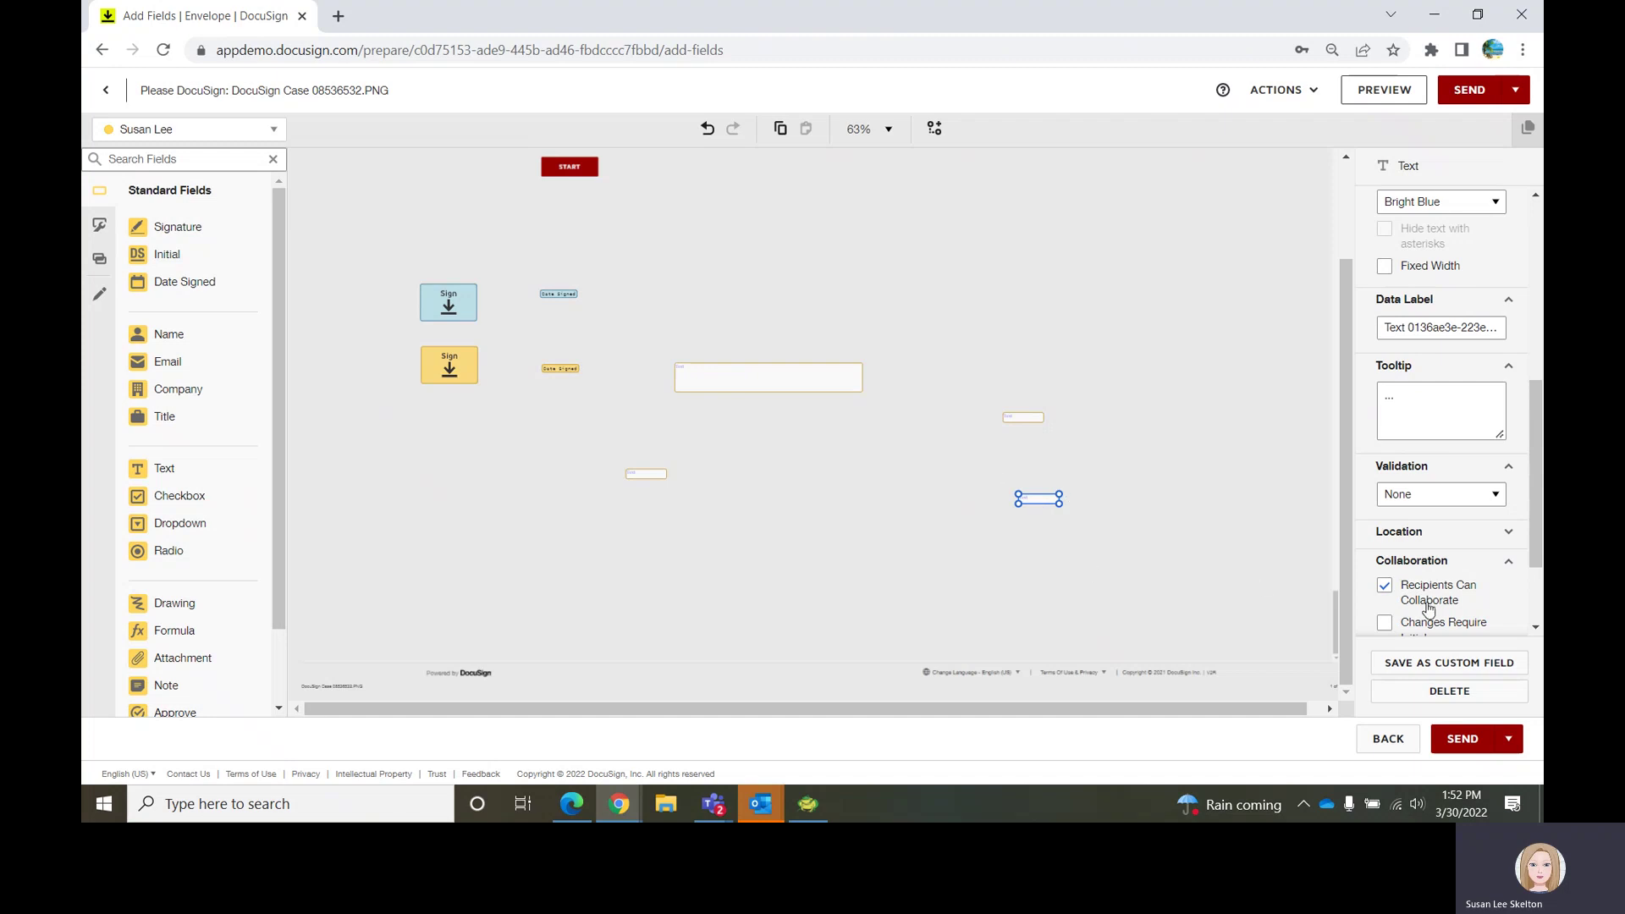
pyautogui.scroll(-3, 1486, 548)
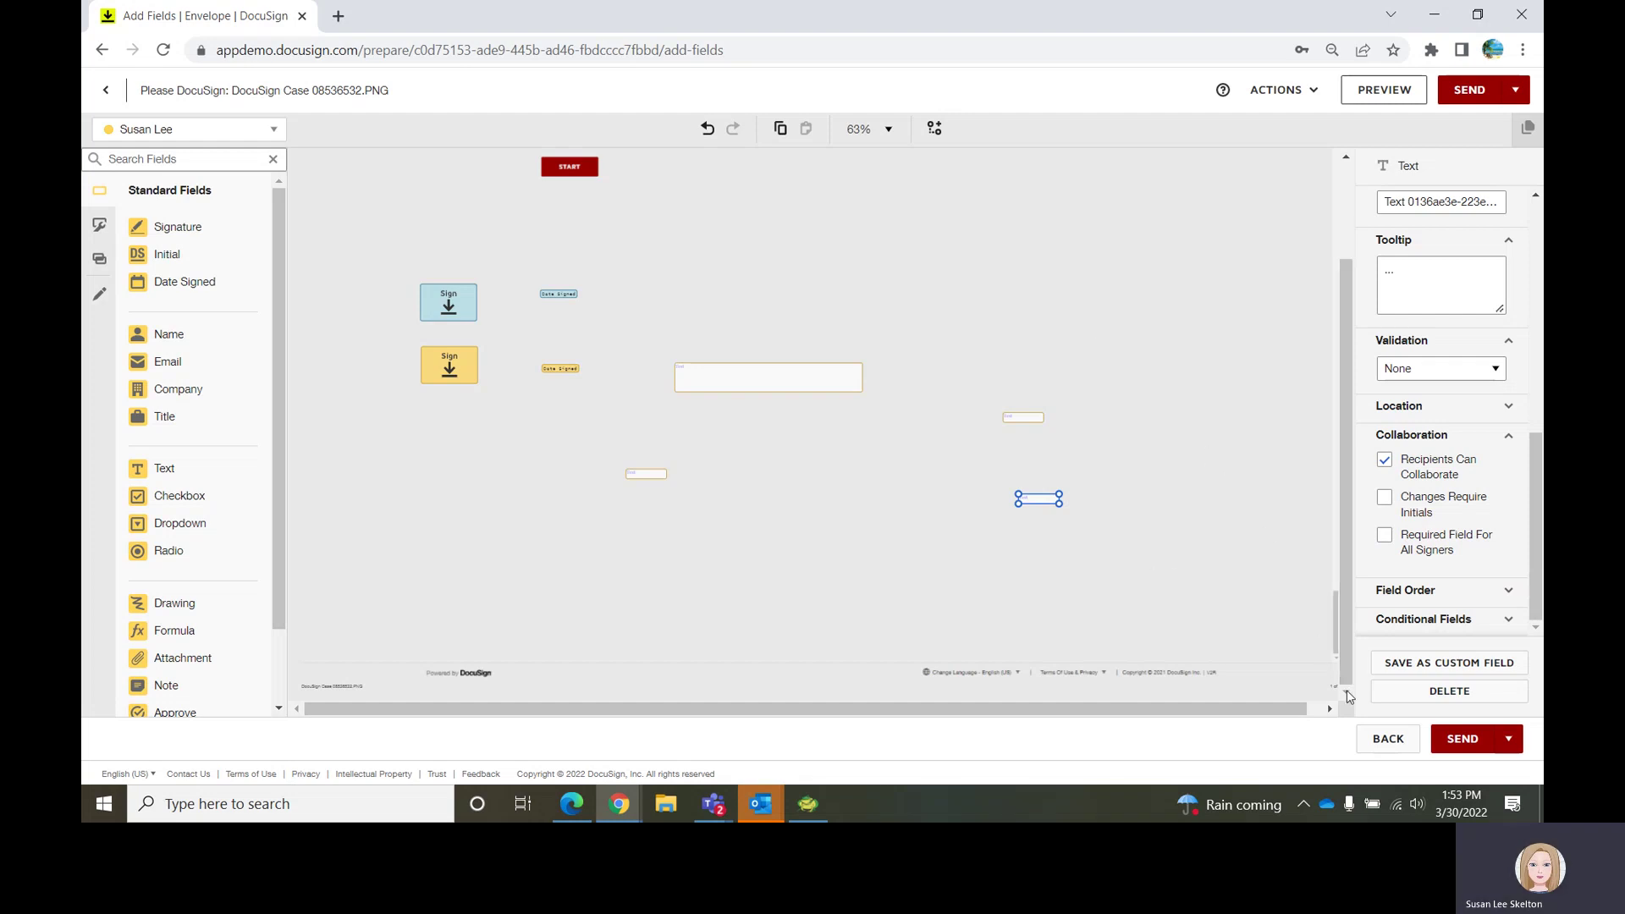
pyautogui.click(1158, 625)
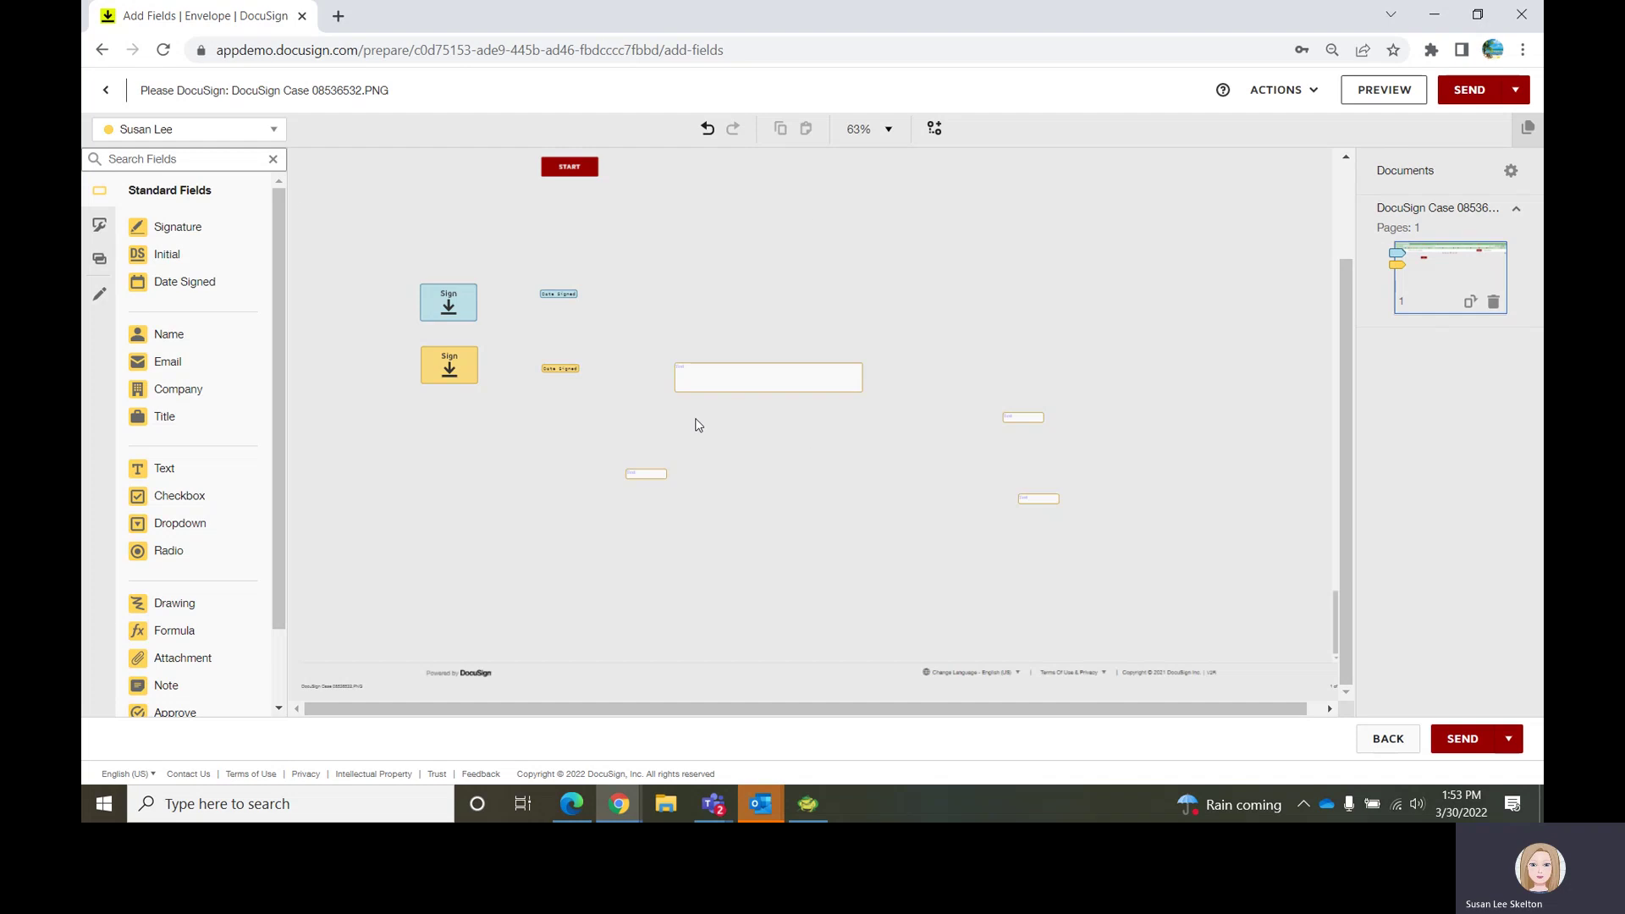
# Place a three-box checkbox group on the page's lower left.
pyautogui.click(279, 707)
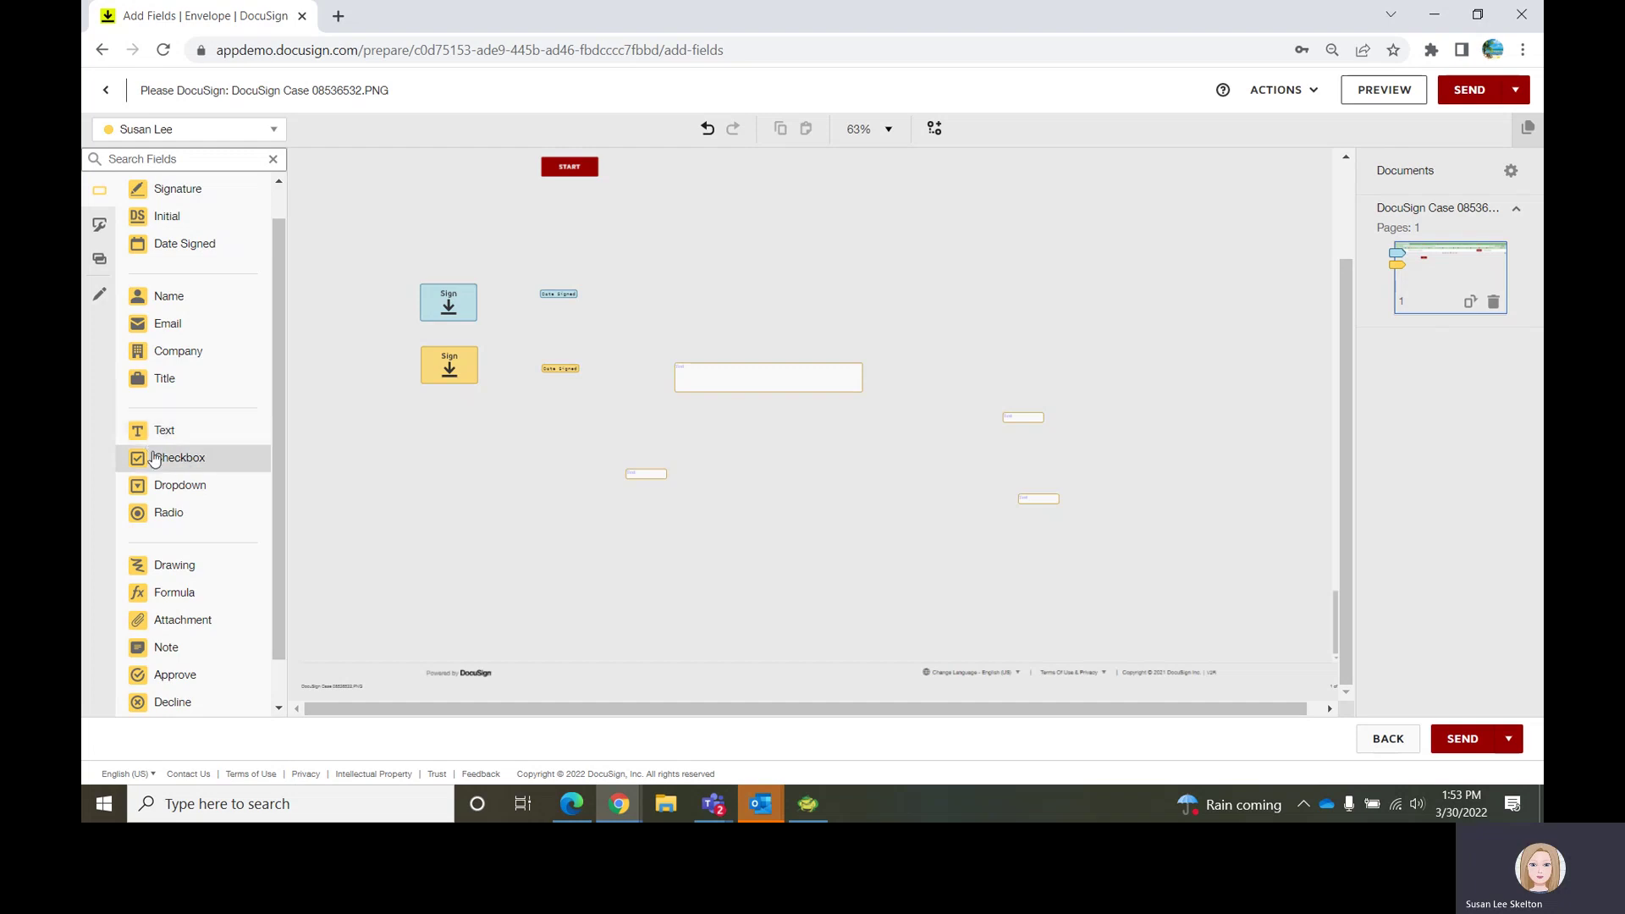
pyautogui.moveTo(137, 465); pyautogui.dragTo(351, 513)
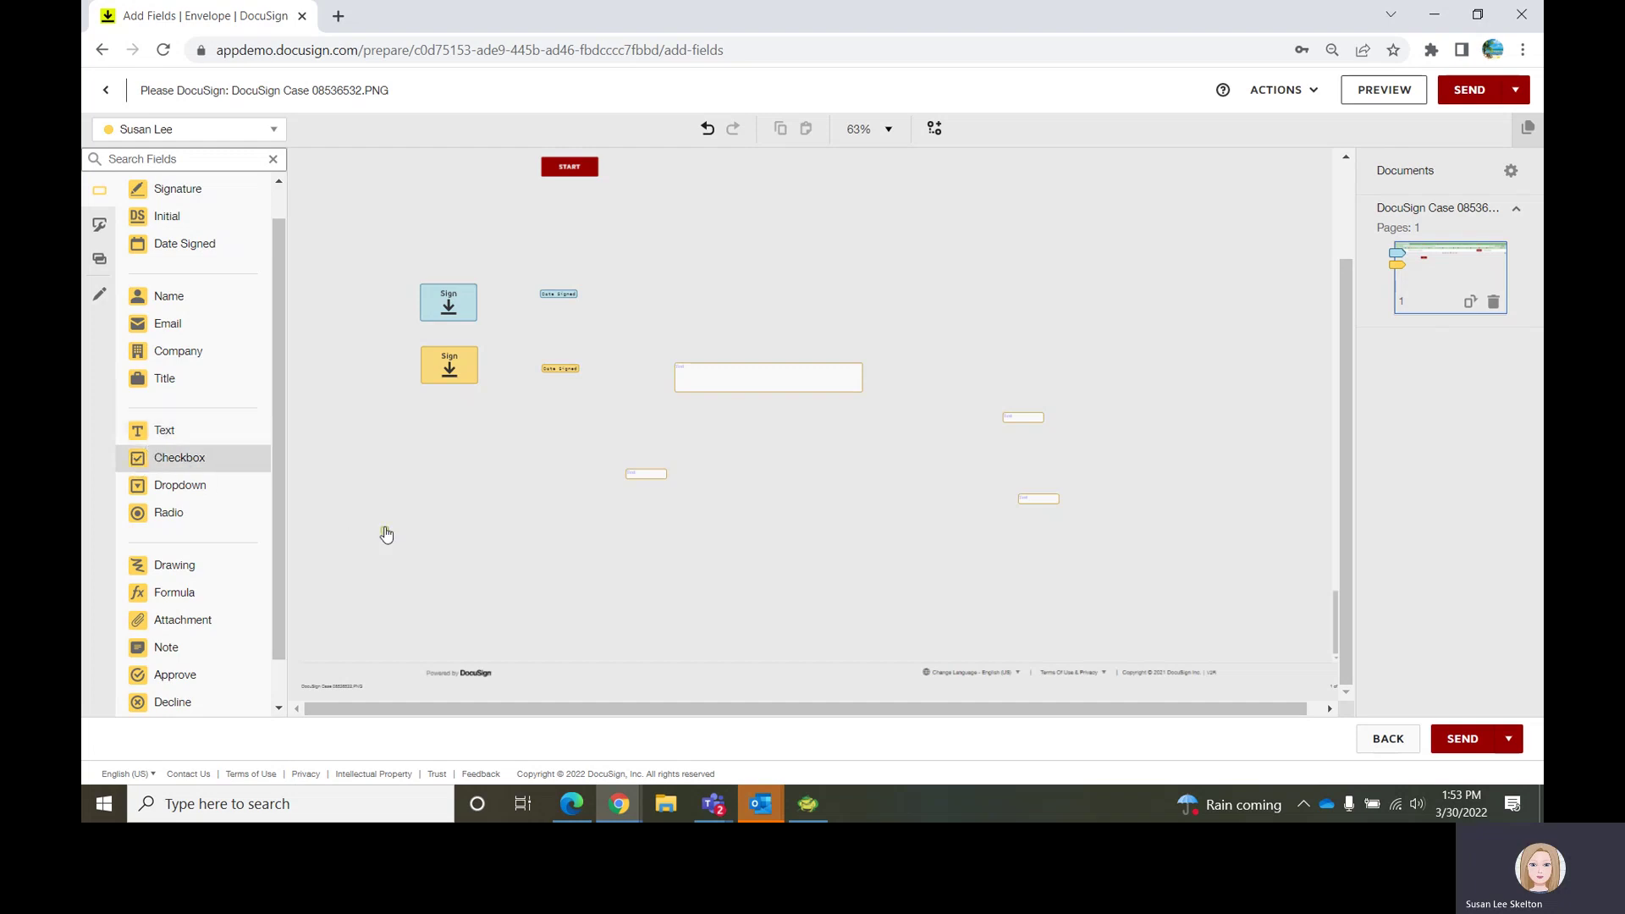
pyautogui.click(430, 520)
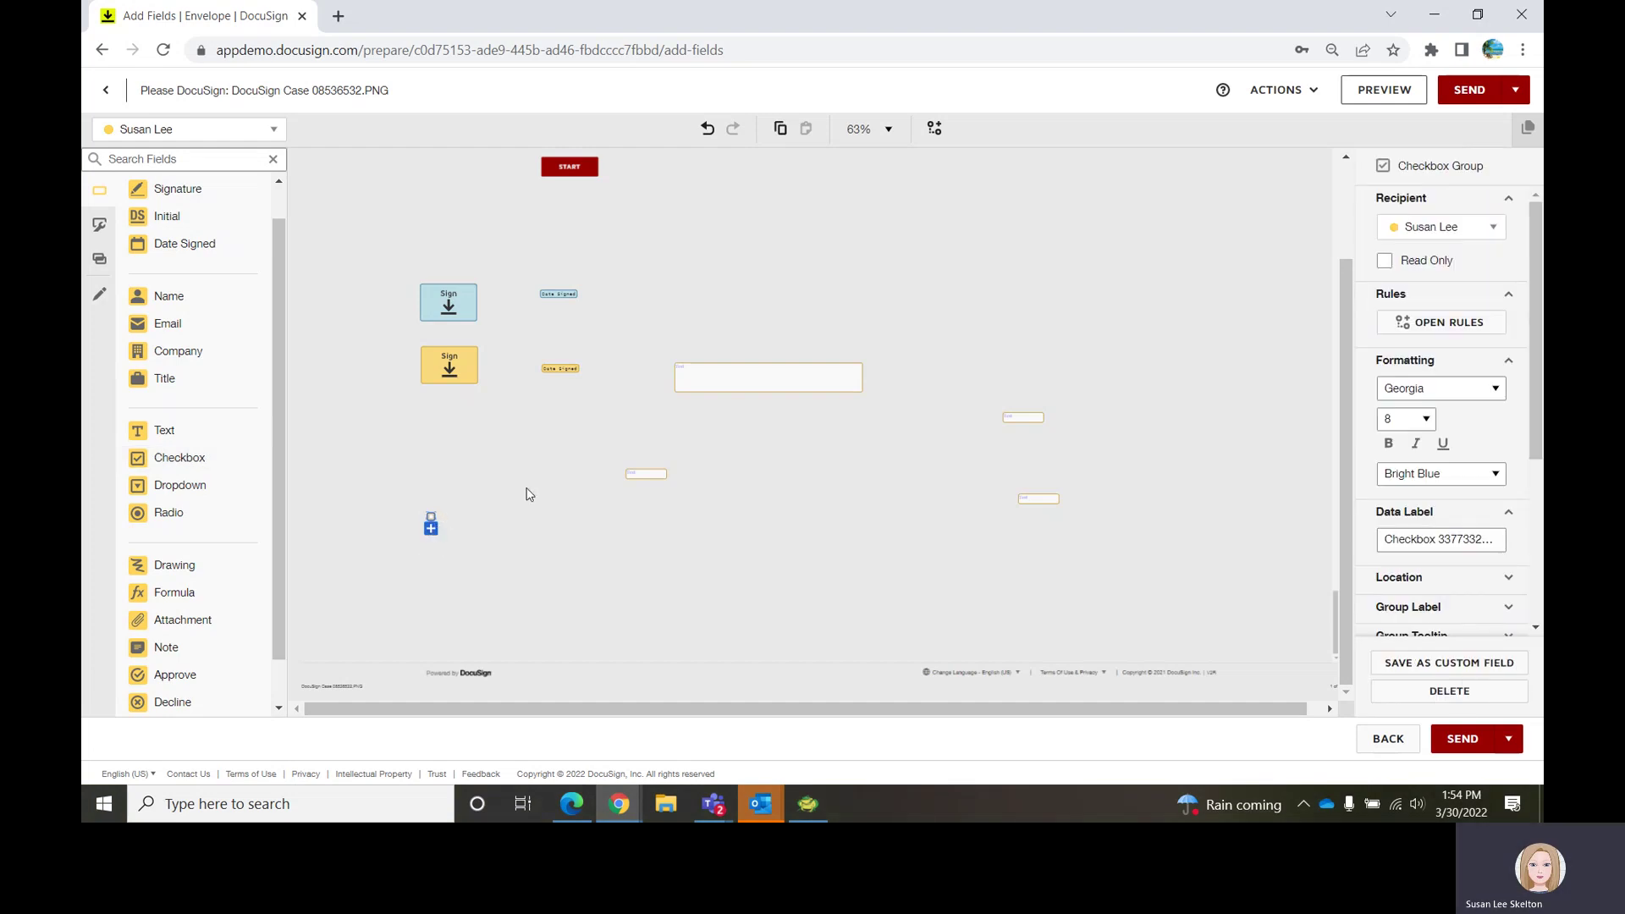
pyautogui.click(430, 525)
pyautogui.click(430, 547)
pyautogui.click(431, 531)
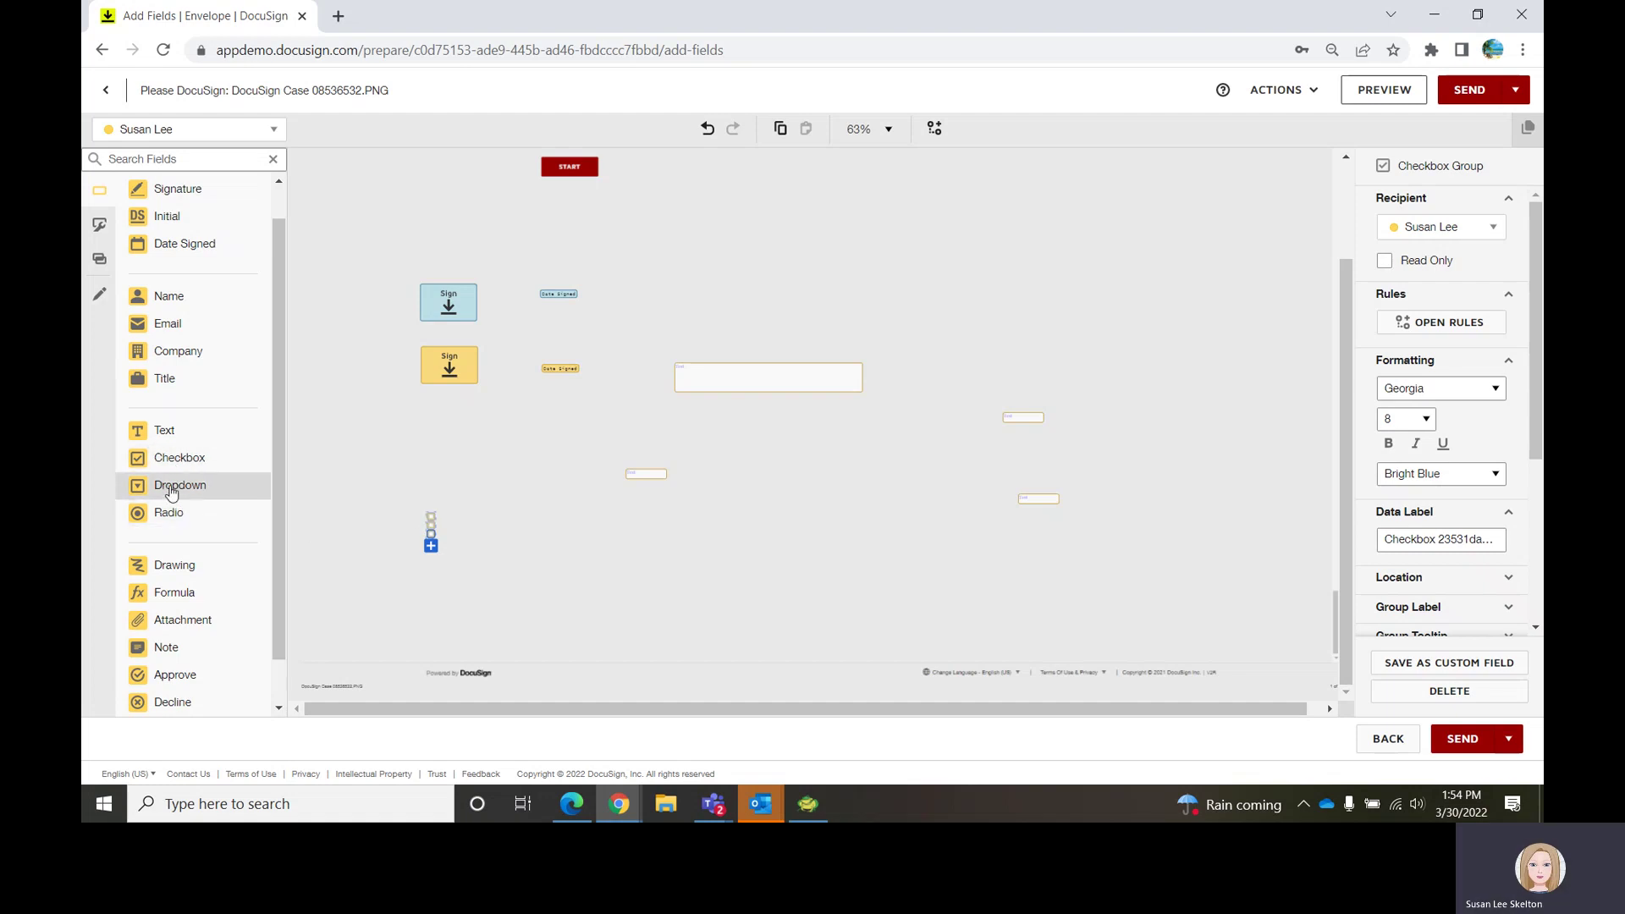
# Add a dropdown field beside the checkboxes and a three-button radio group next to it.
pyautogui.moveTo(171, 494); pyautogui.dragTo(534, 566)
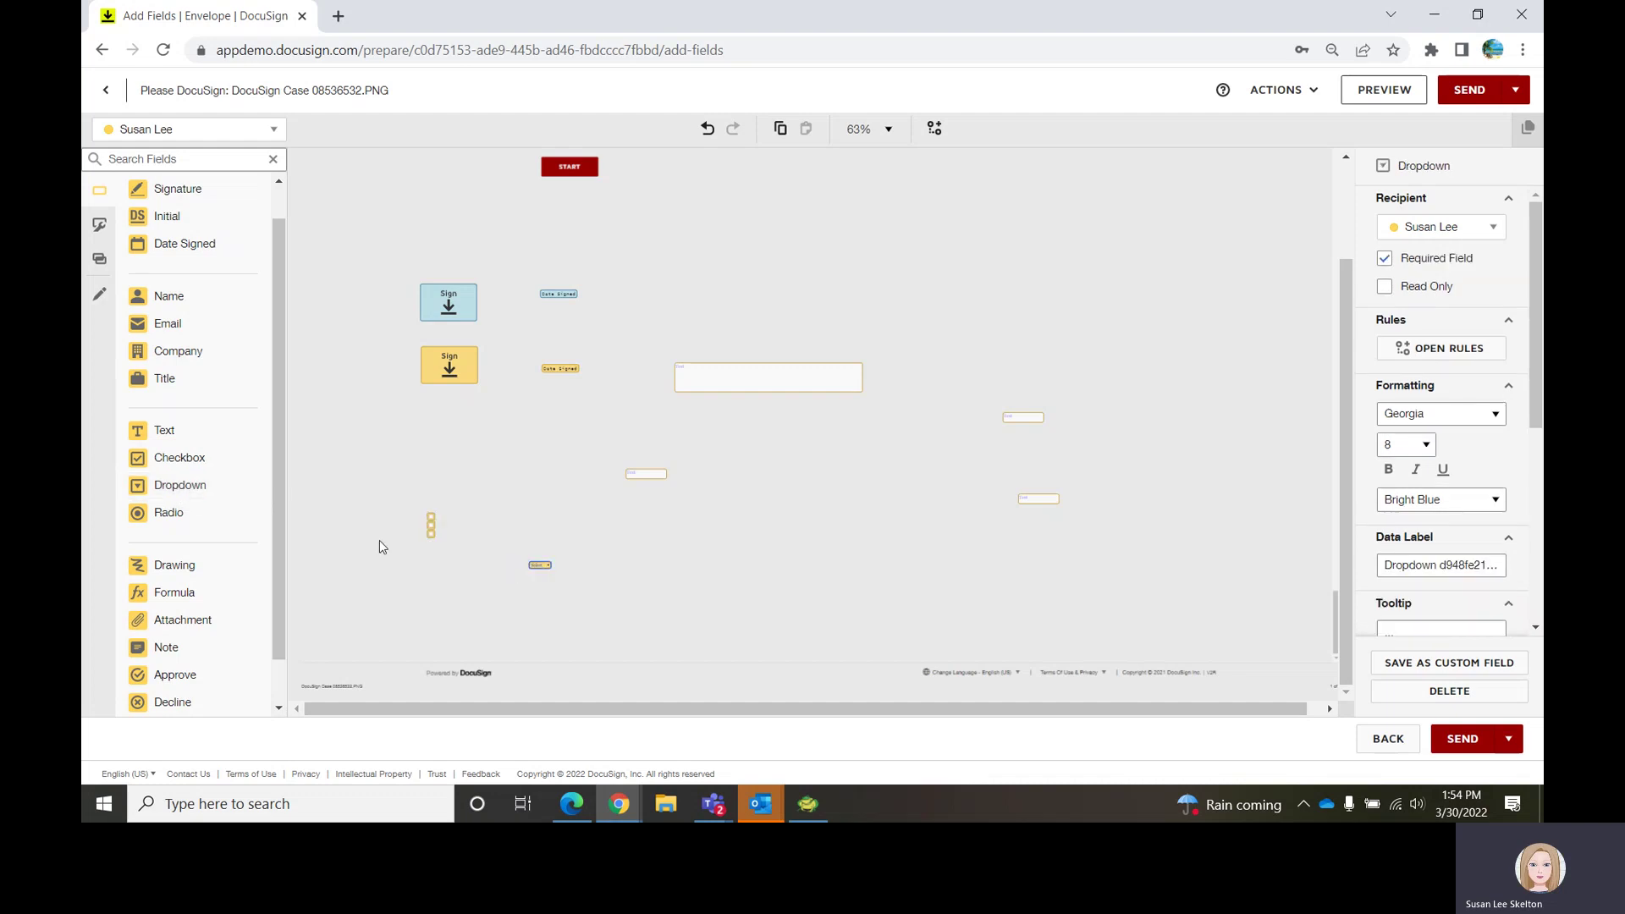
pyautogui.moveTo(170, 517); pyautogui.dragTo(633, 567)
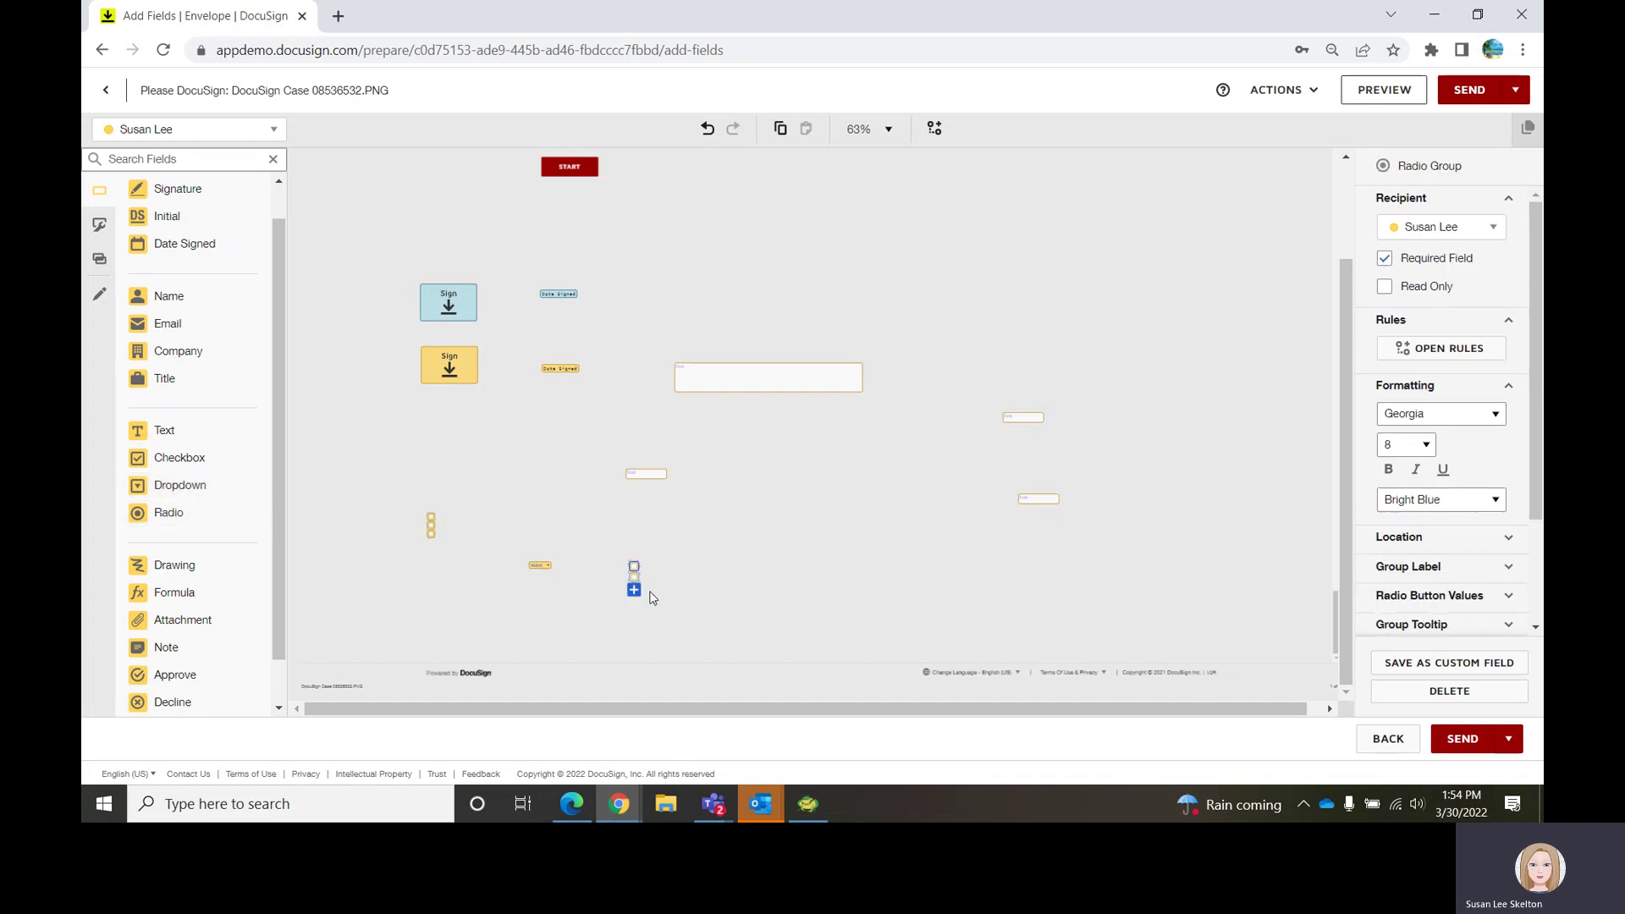
pyautogui.click(633, 590)
# Add the options Test1 and Test2 to the dropdown field's option list.
pyautogui.click(538, 566)
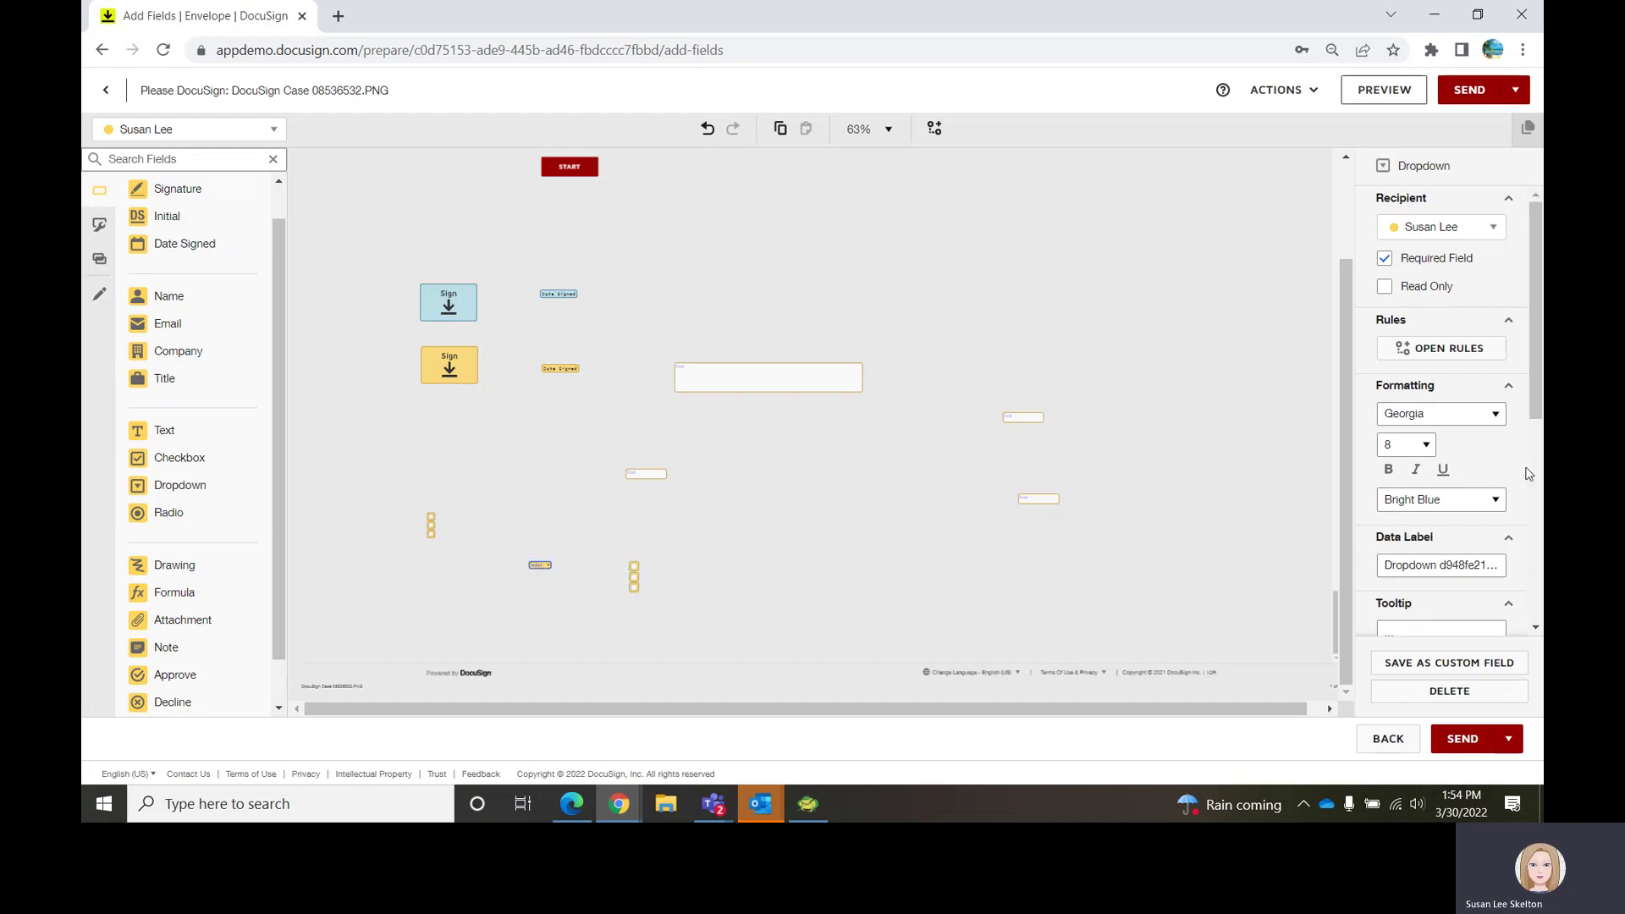
pyautogui.scroll(-3, 1498, 458)
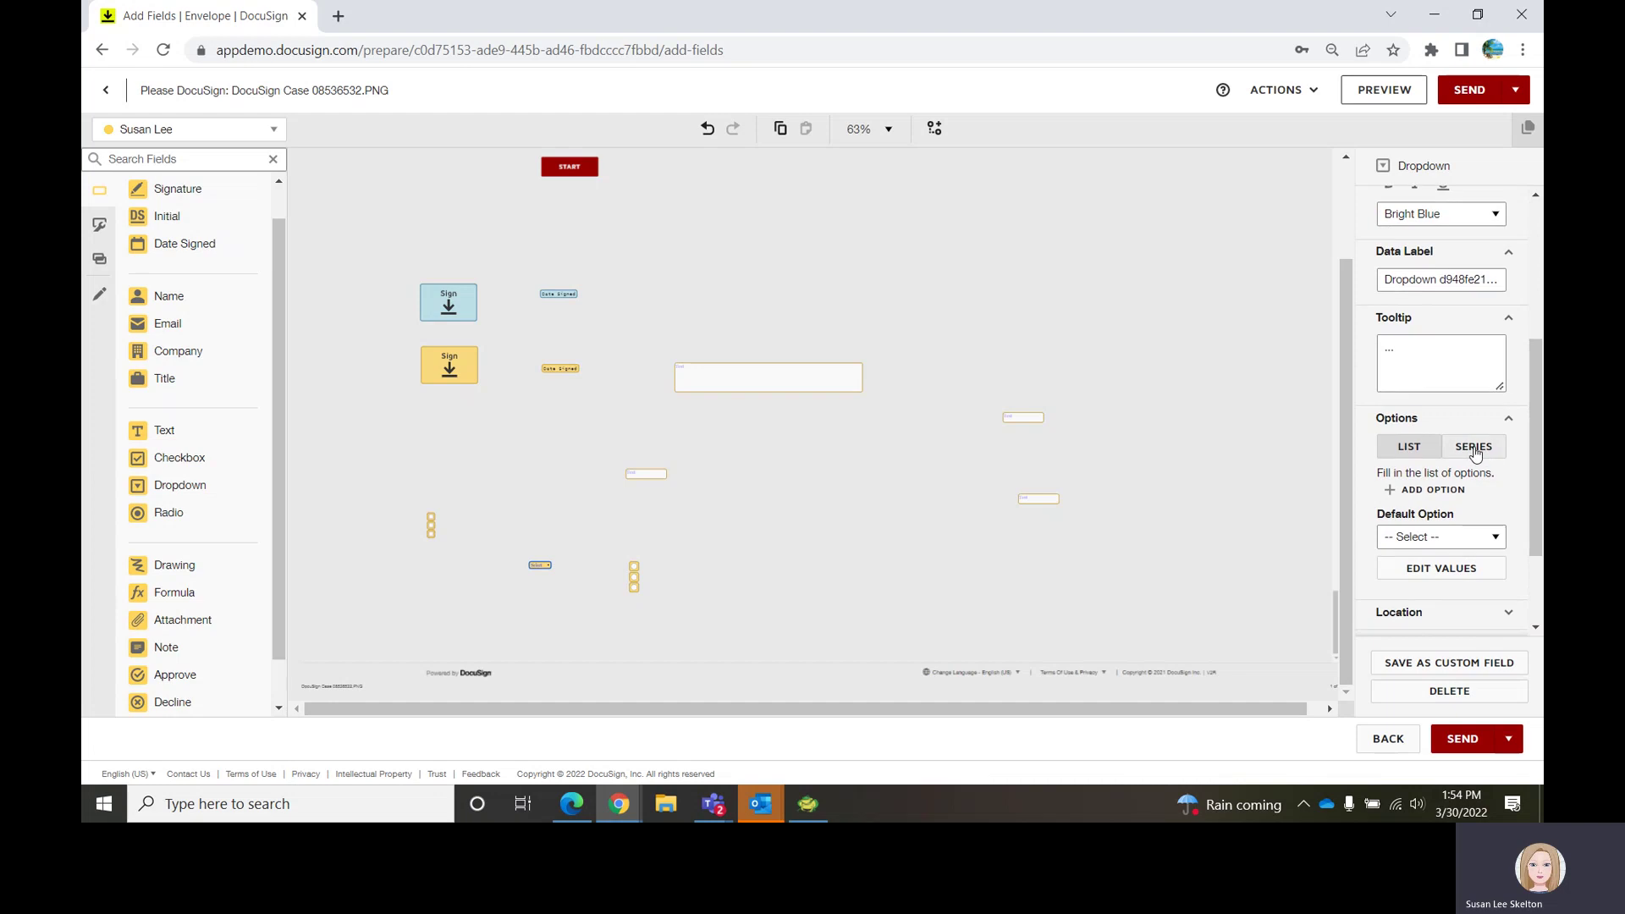
pyautogui.click(1441, 493)
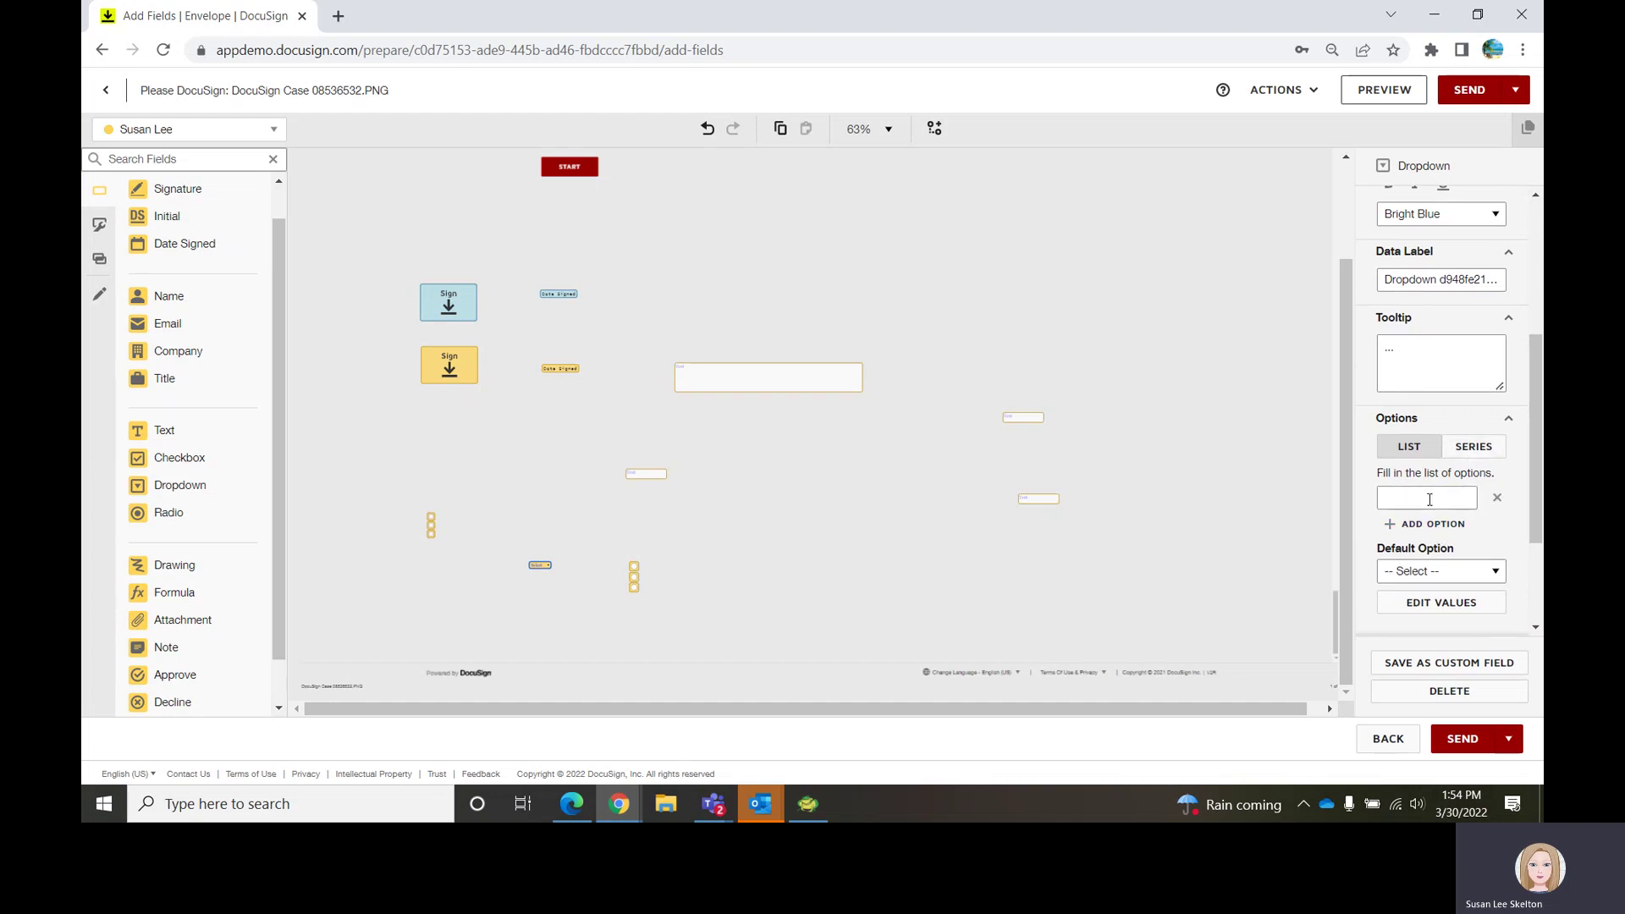
pyautogui.click(1430, 500)
pyautogui.click(1454, 524)
pyautogui.click(1449, 531)
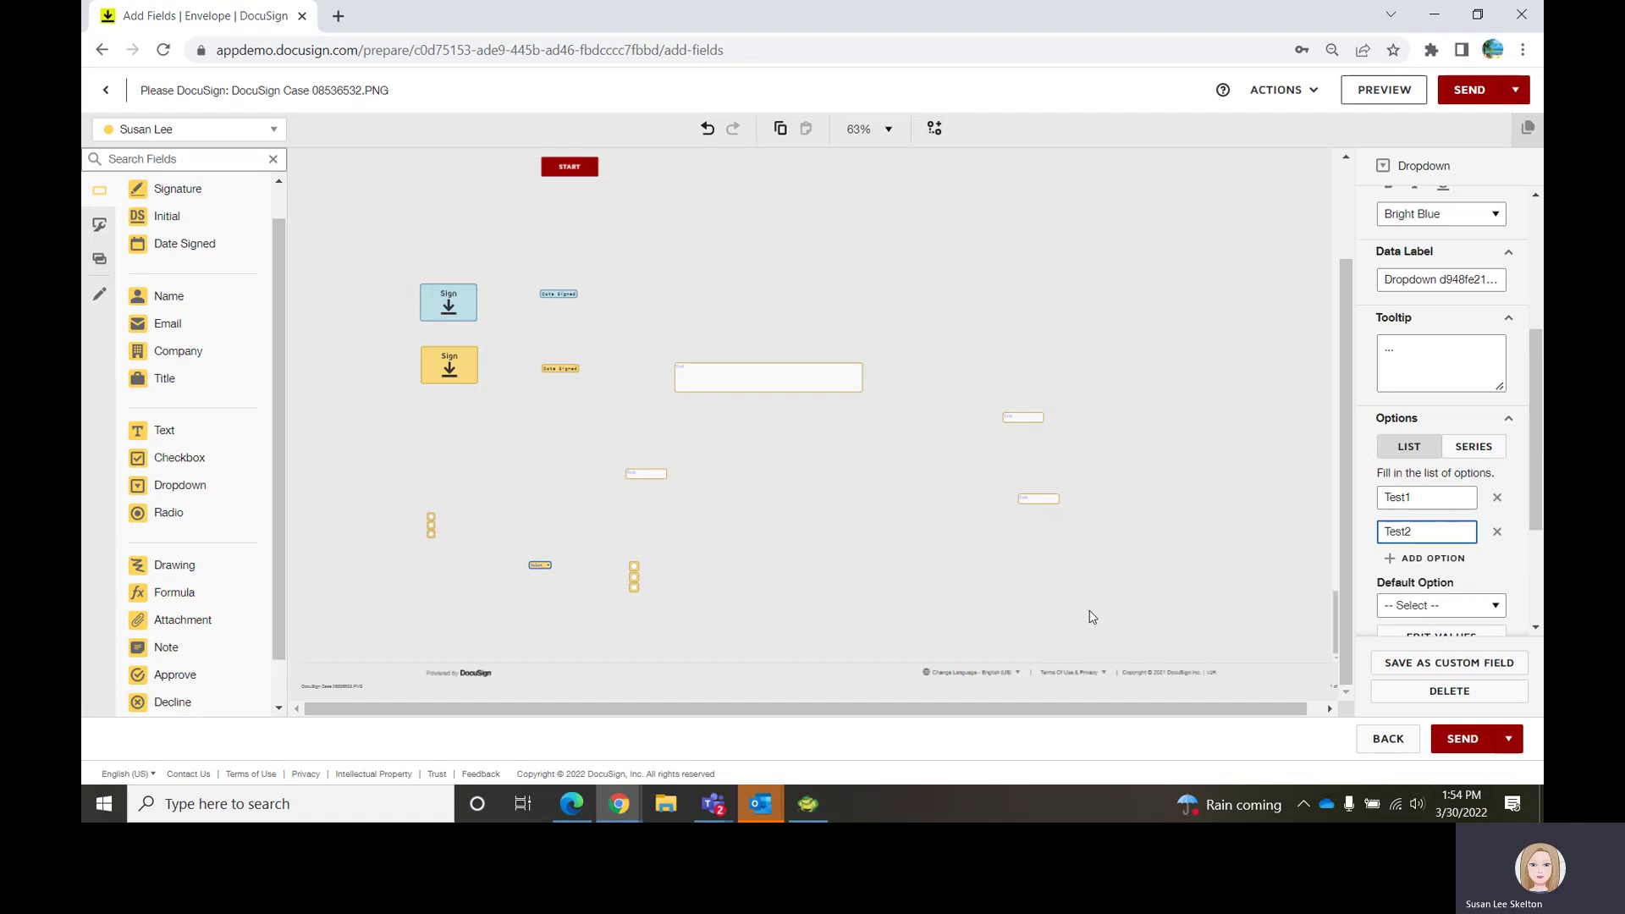
pyautogui.click(535, 594)
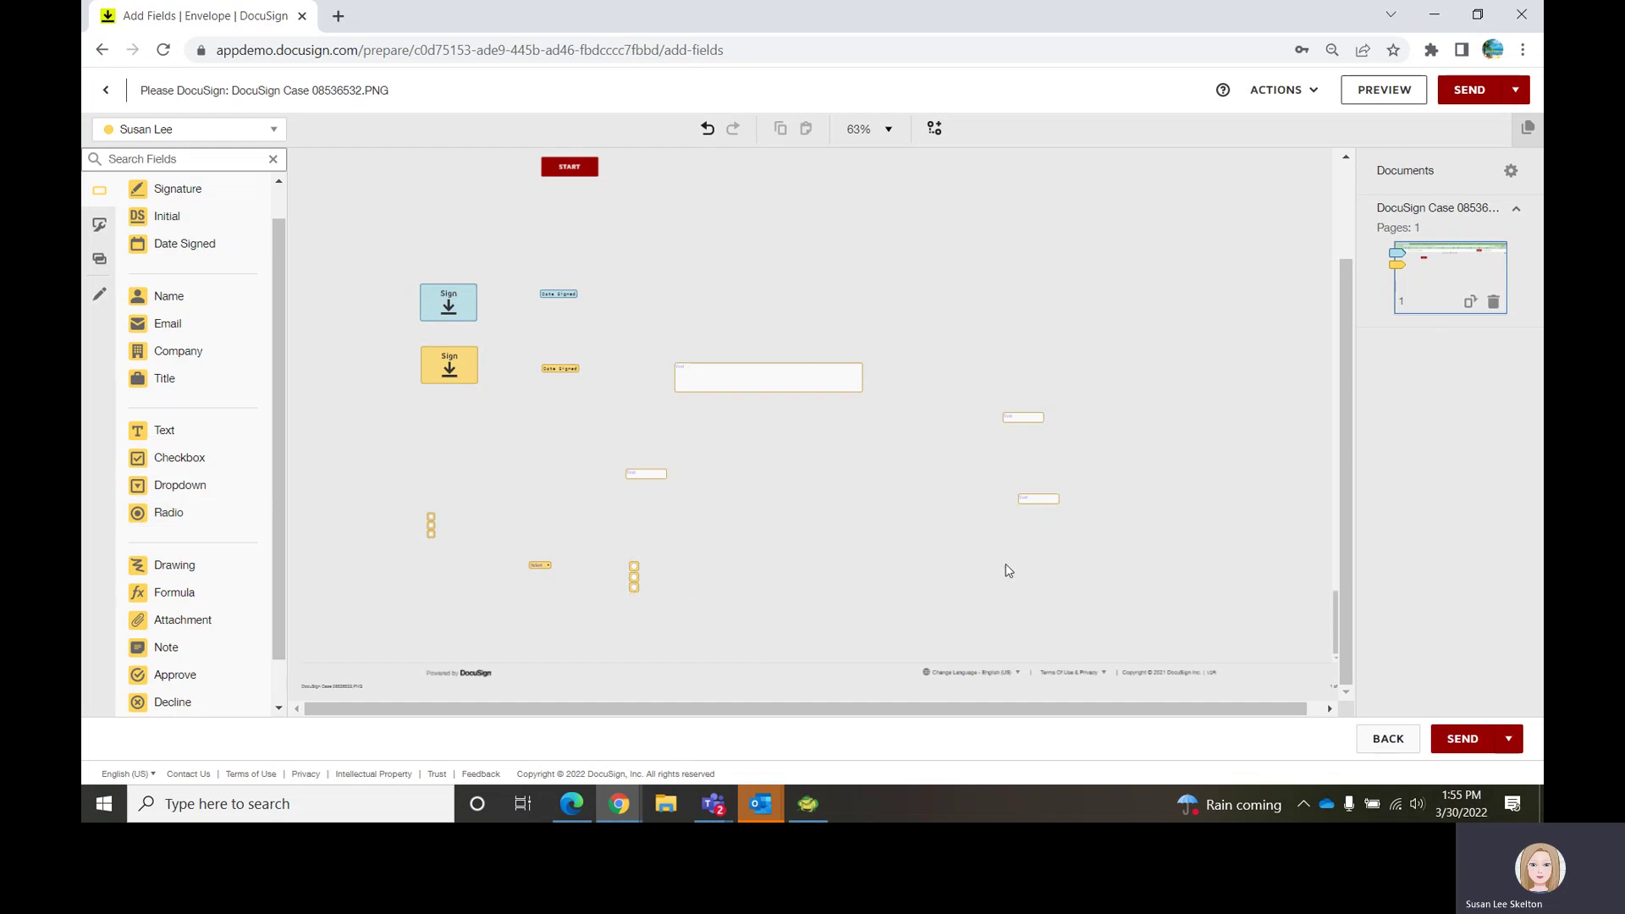
# Set the radio group's label to 'Military Status'.
pyautogui.click(633, 583)
pyautogui.scroll(-2, 1437, 555)
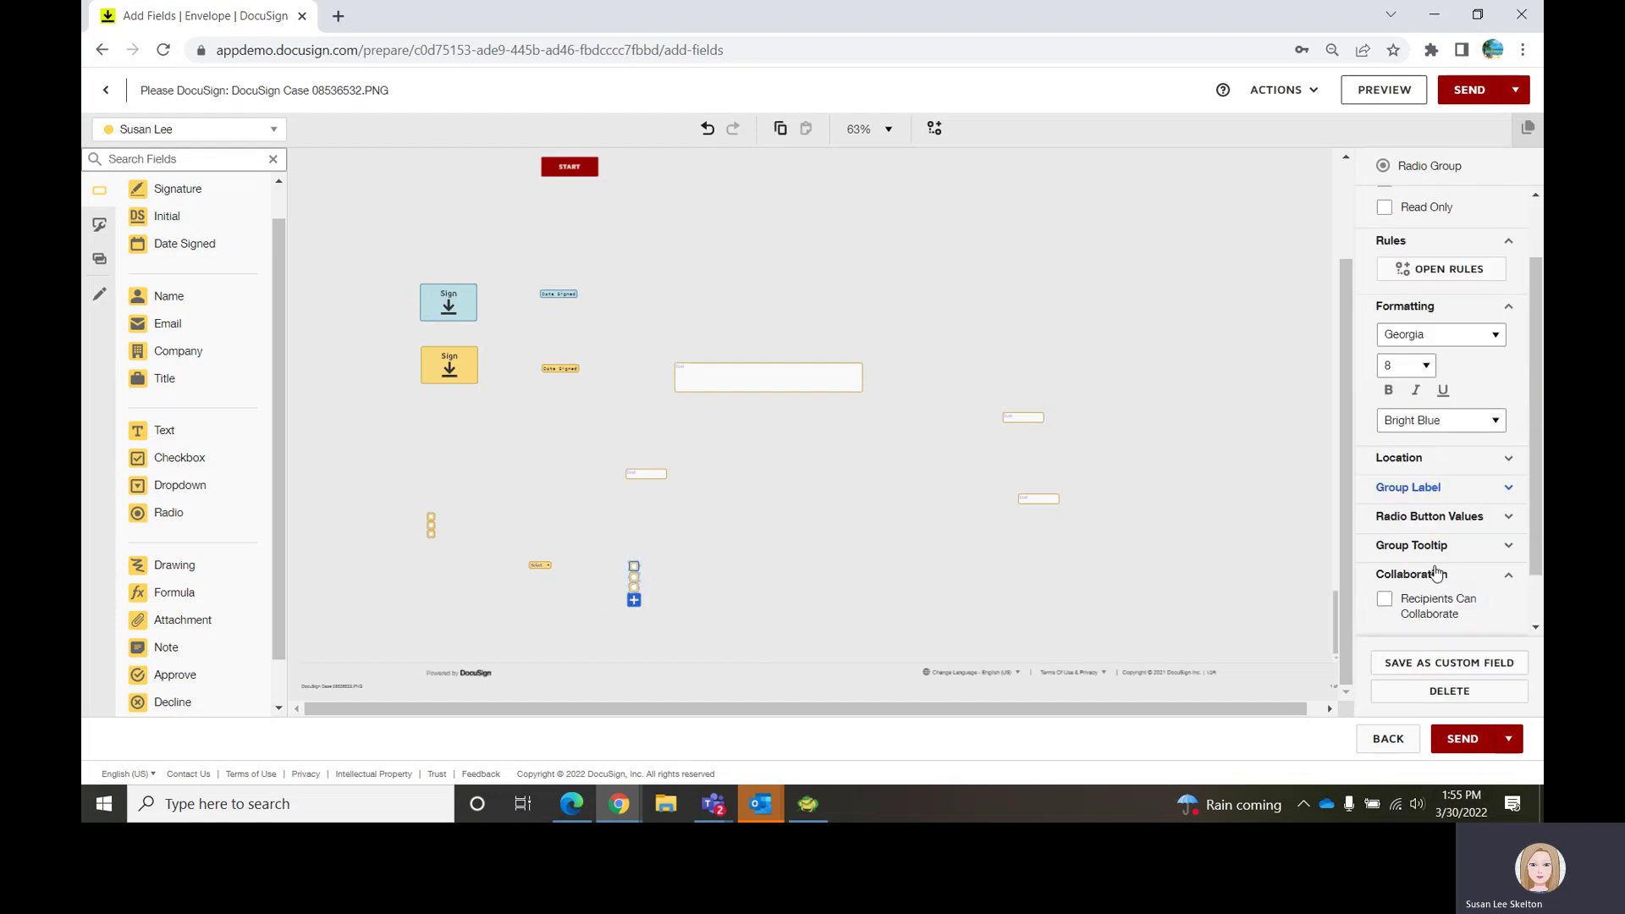
pyautogui.click(1431, 427)
pyautogui.tripleClick(1439, 459)
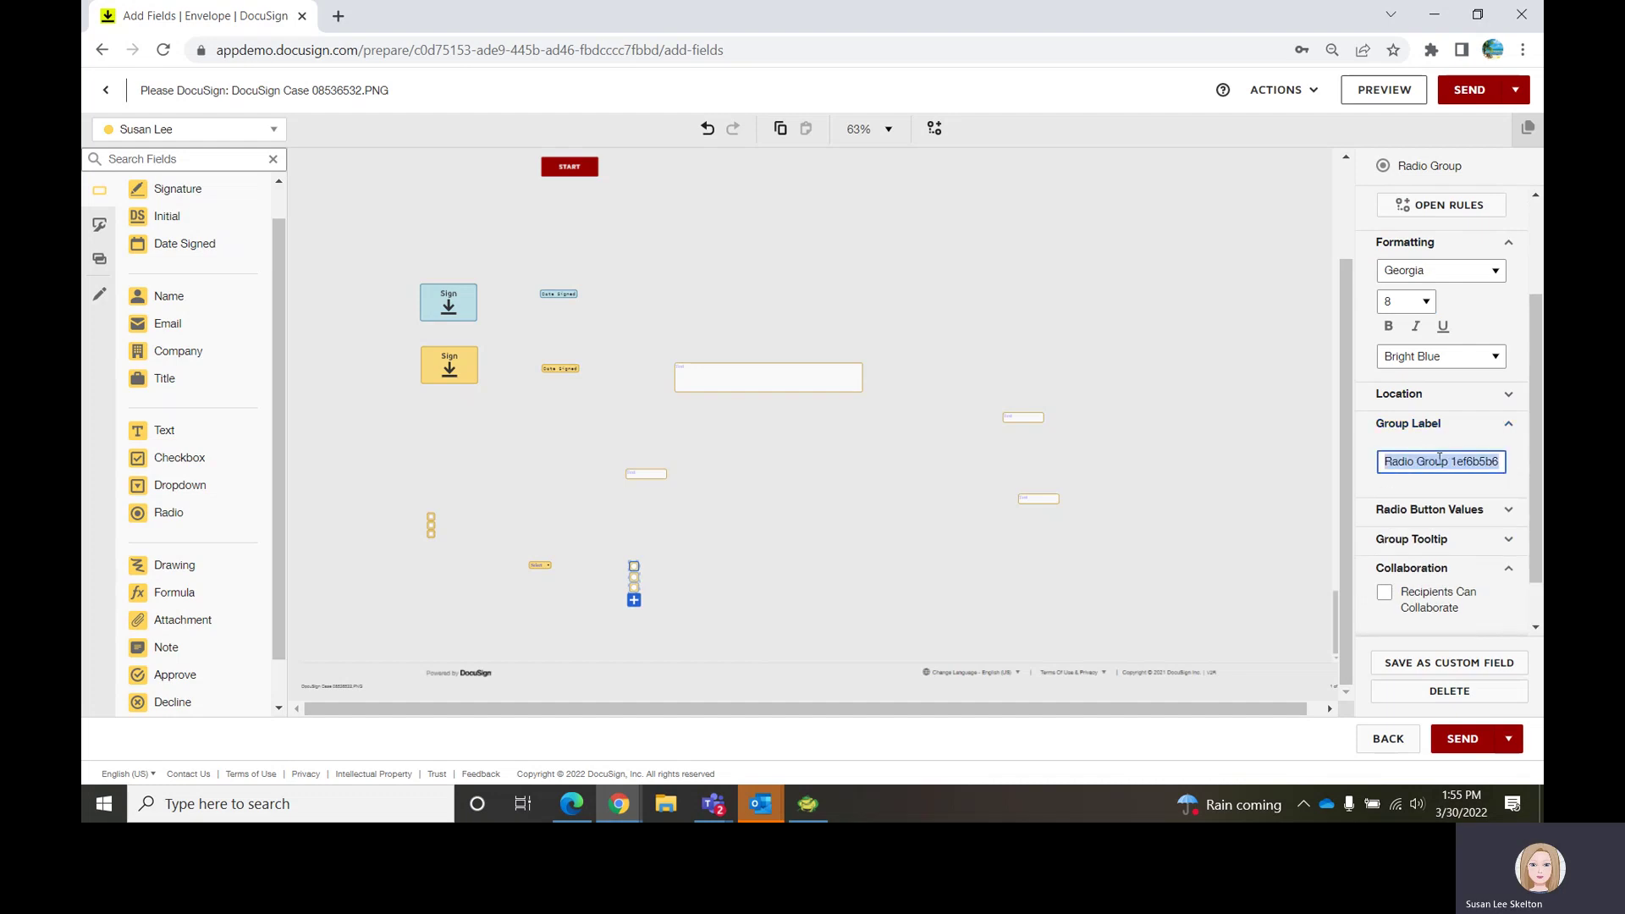
pyautogui.write('Mi')
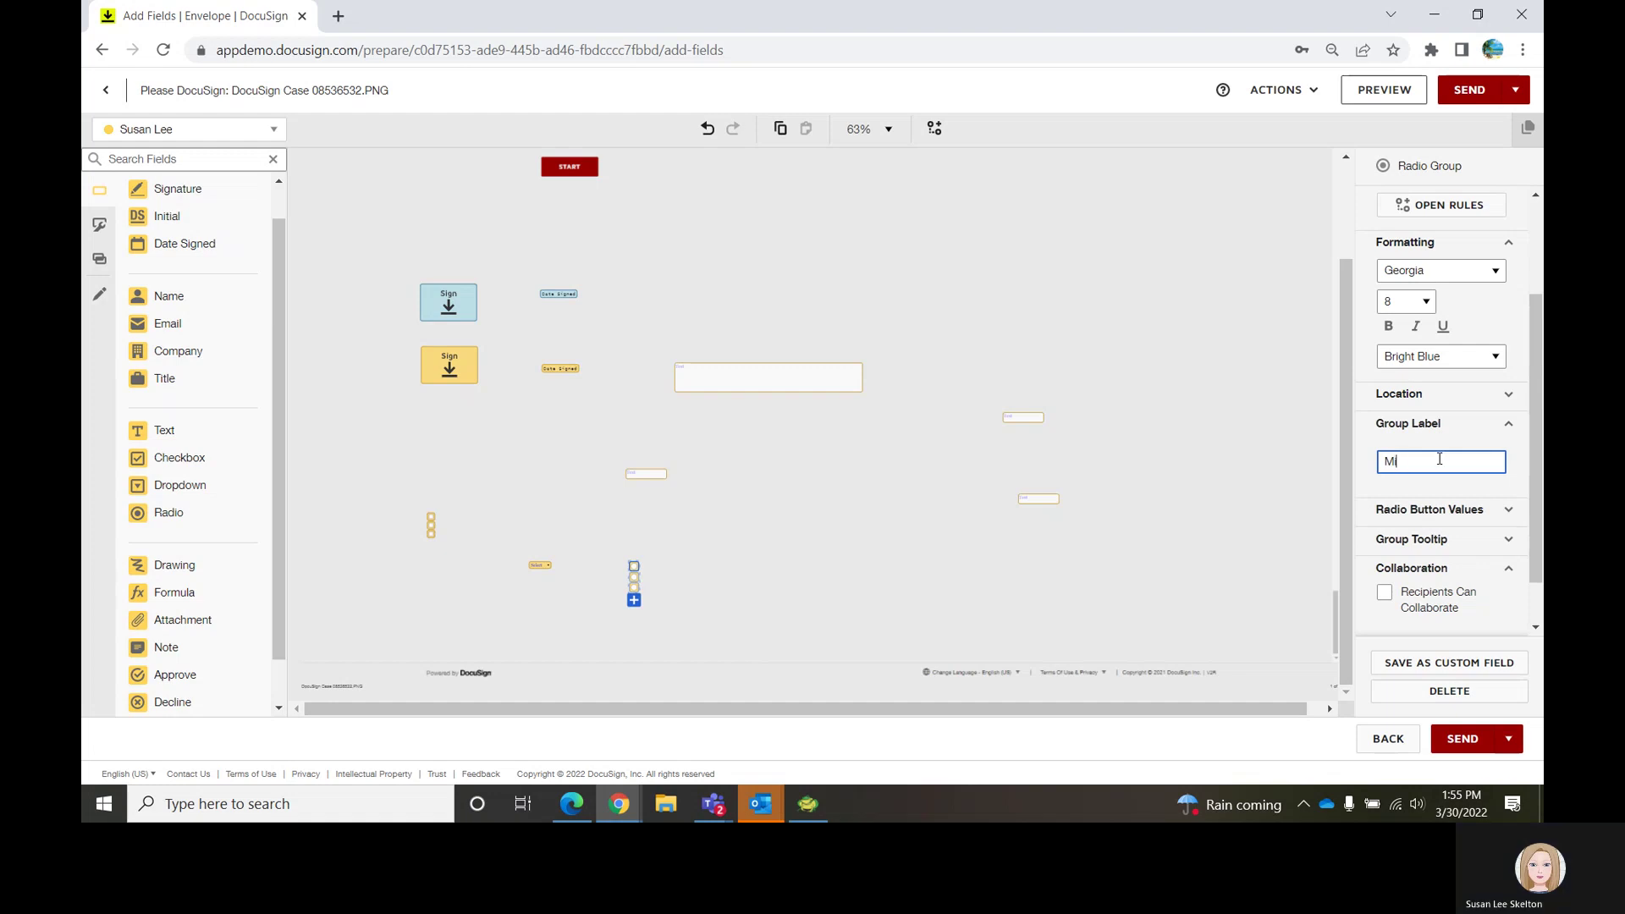
pyautogui.write('lltary Status')
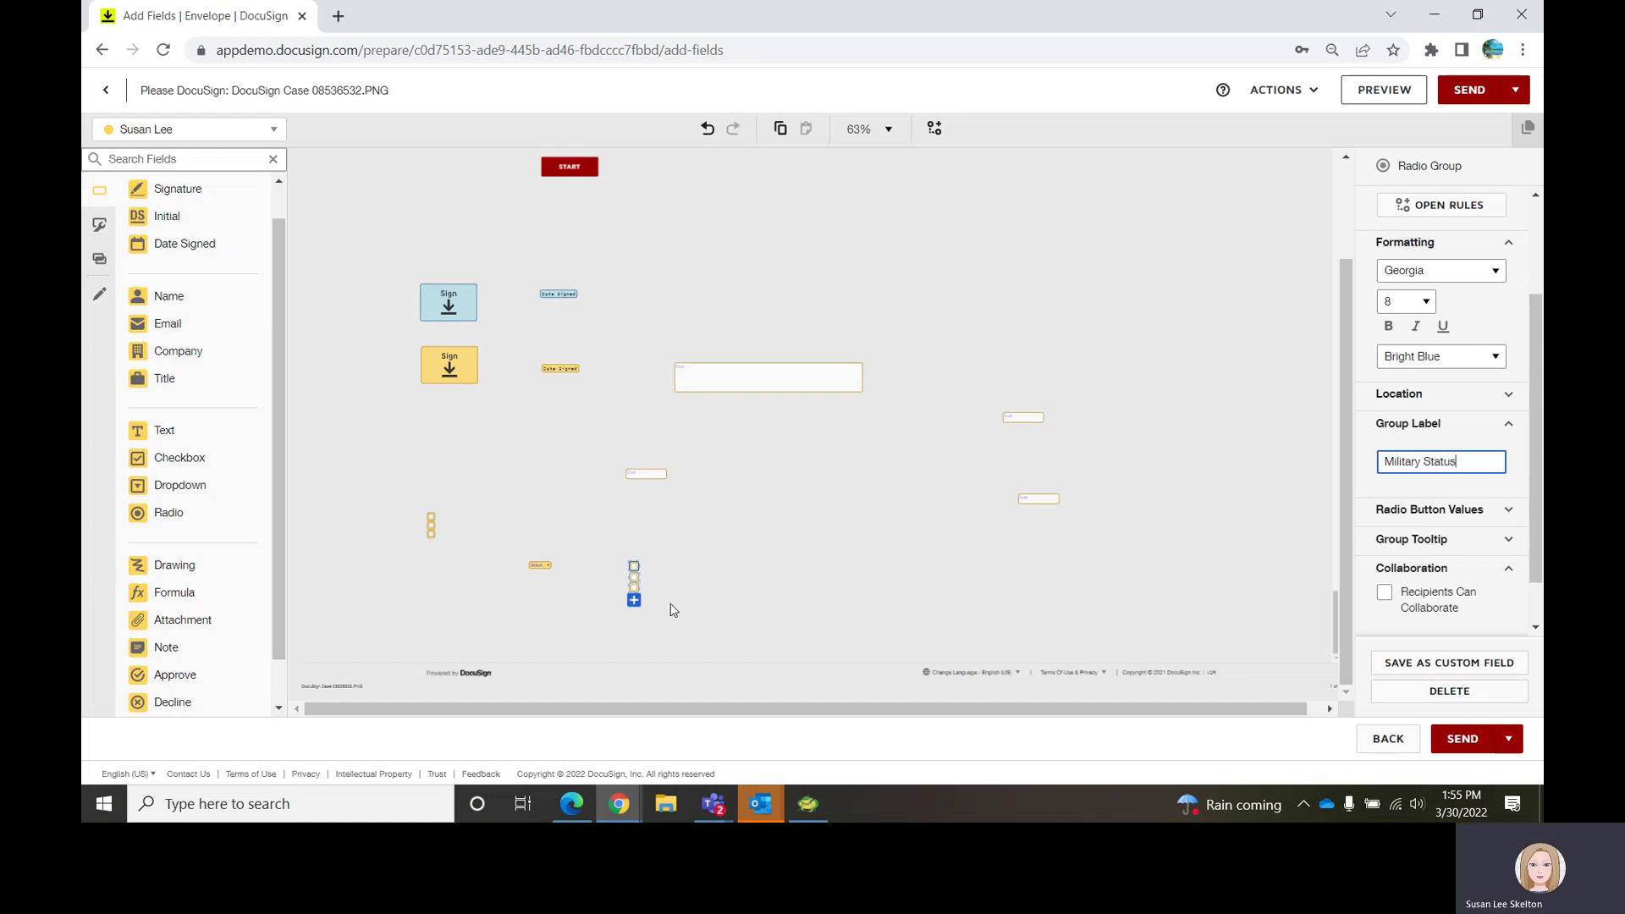
# Rename the three radio button values to Active, Reserve and Dependent.
pyautogui.click(1418, 512)
pyautogui.doubleClick(1456, 539)
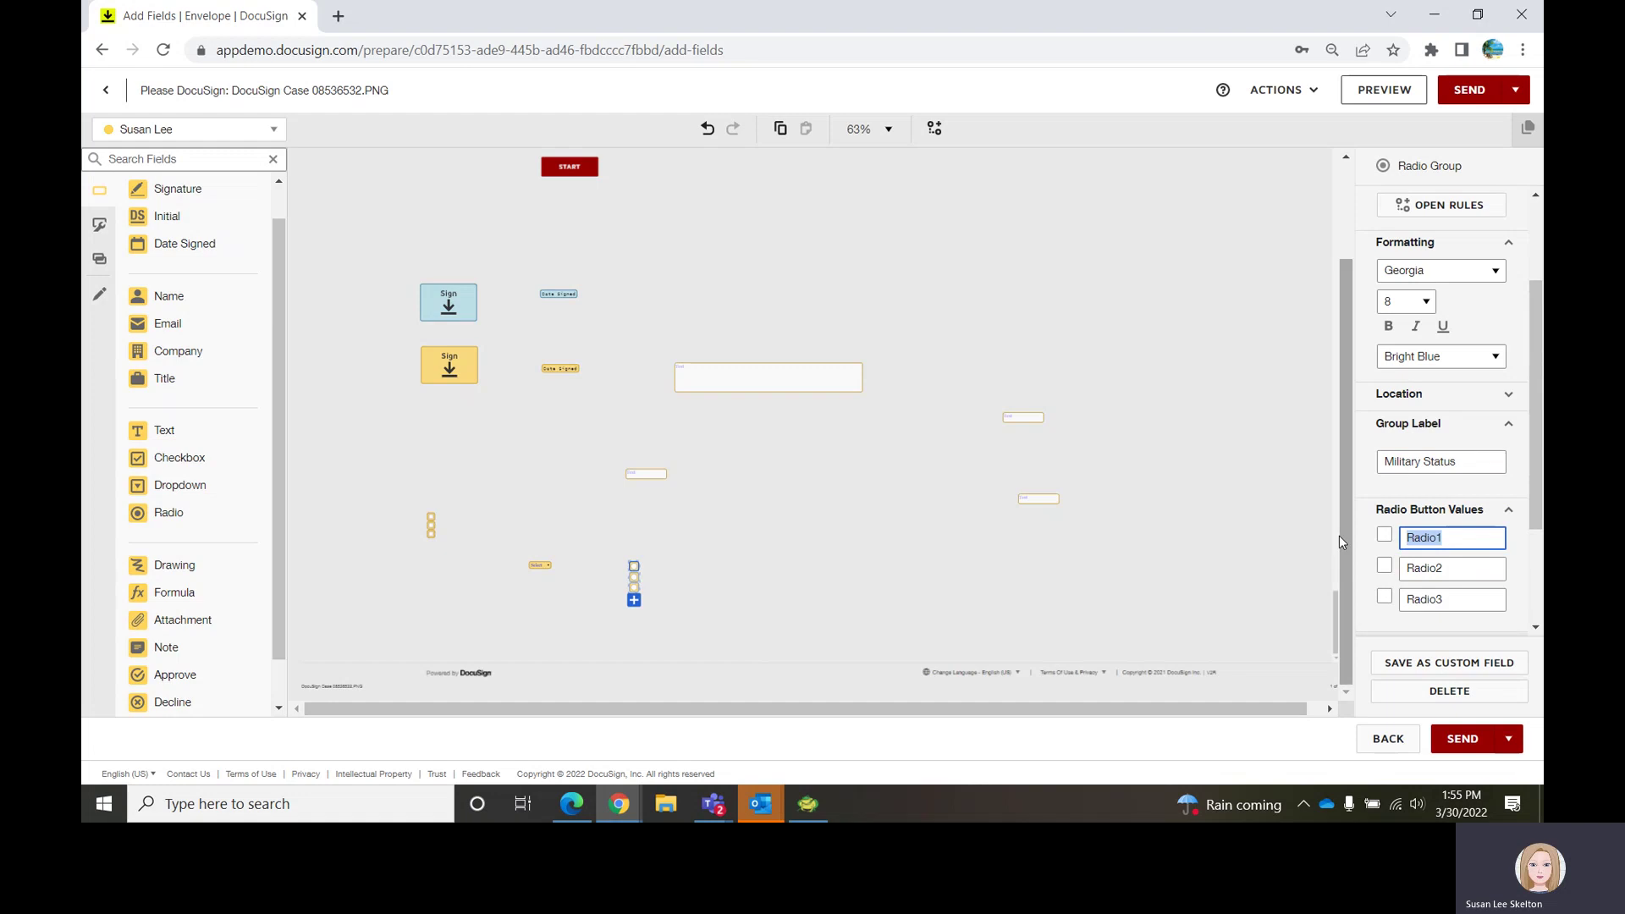
pyautogui.write('Active')
pyautogui.press('Tab')
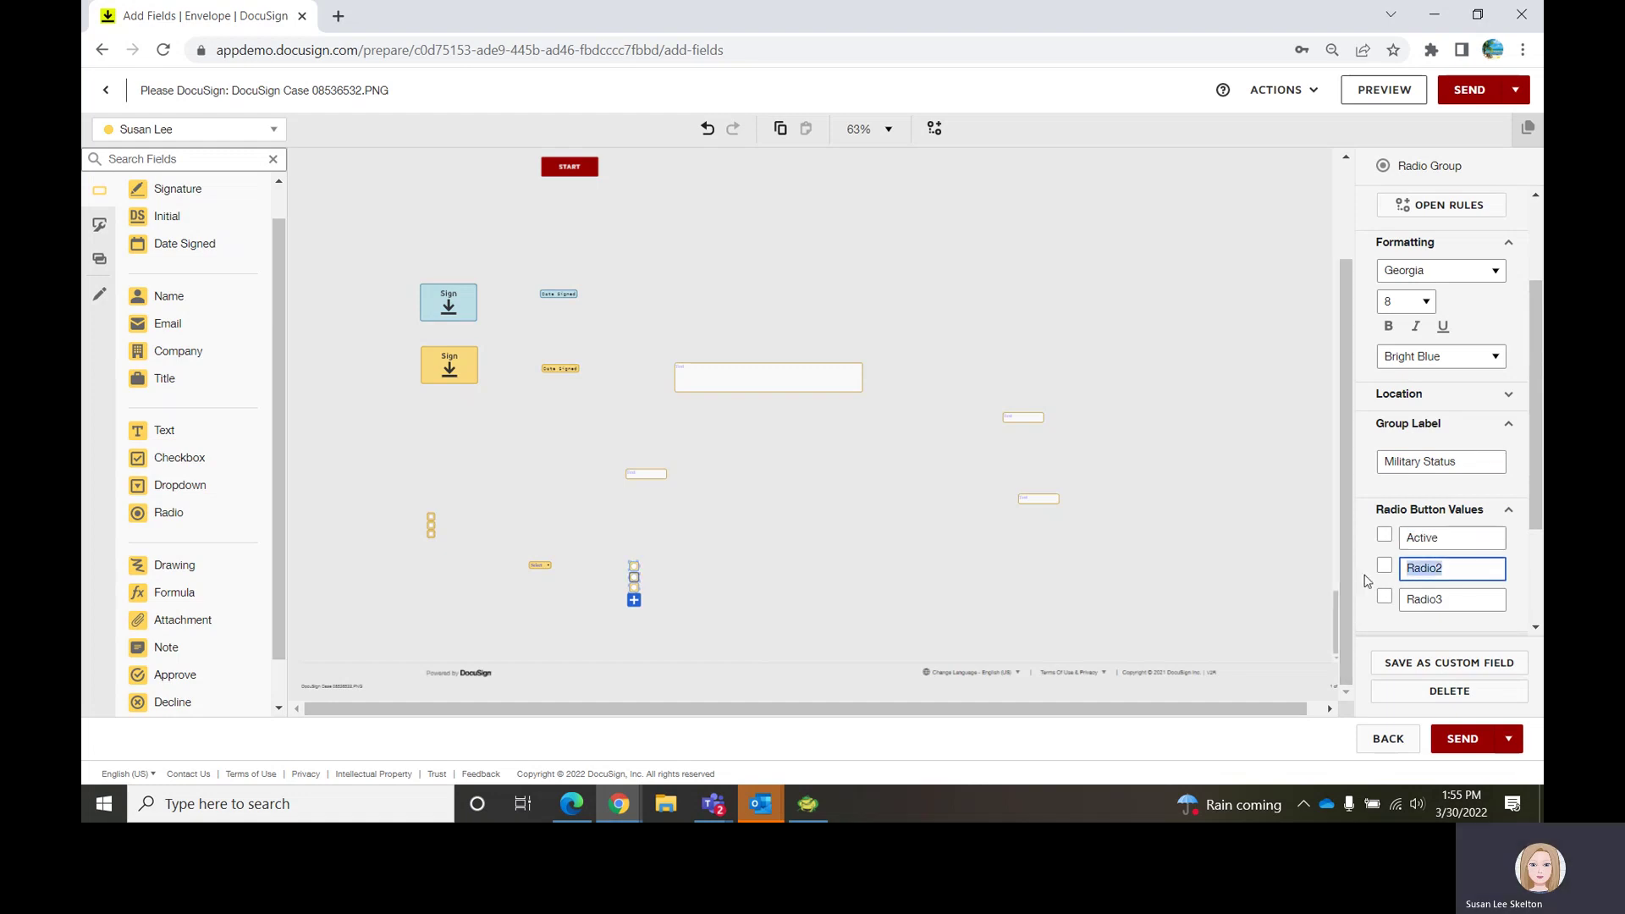
pyautogui.write('Reserve')
pyautogui.press('Tab')
pyautogui.write('S')
pyautogui.press('BackSpace')
pyautogui.write('Dependent')
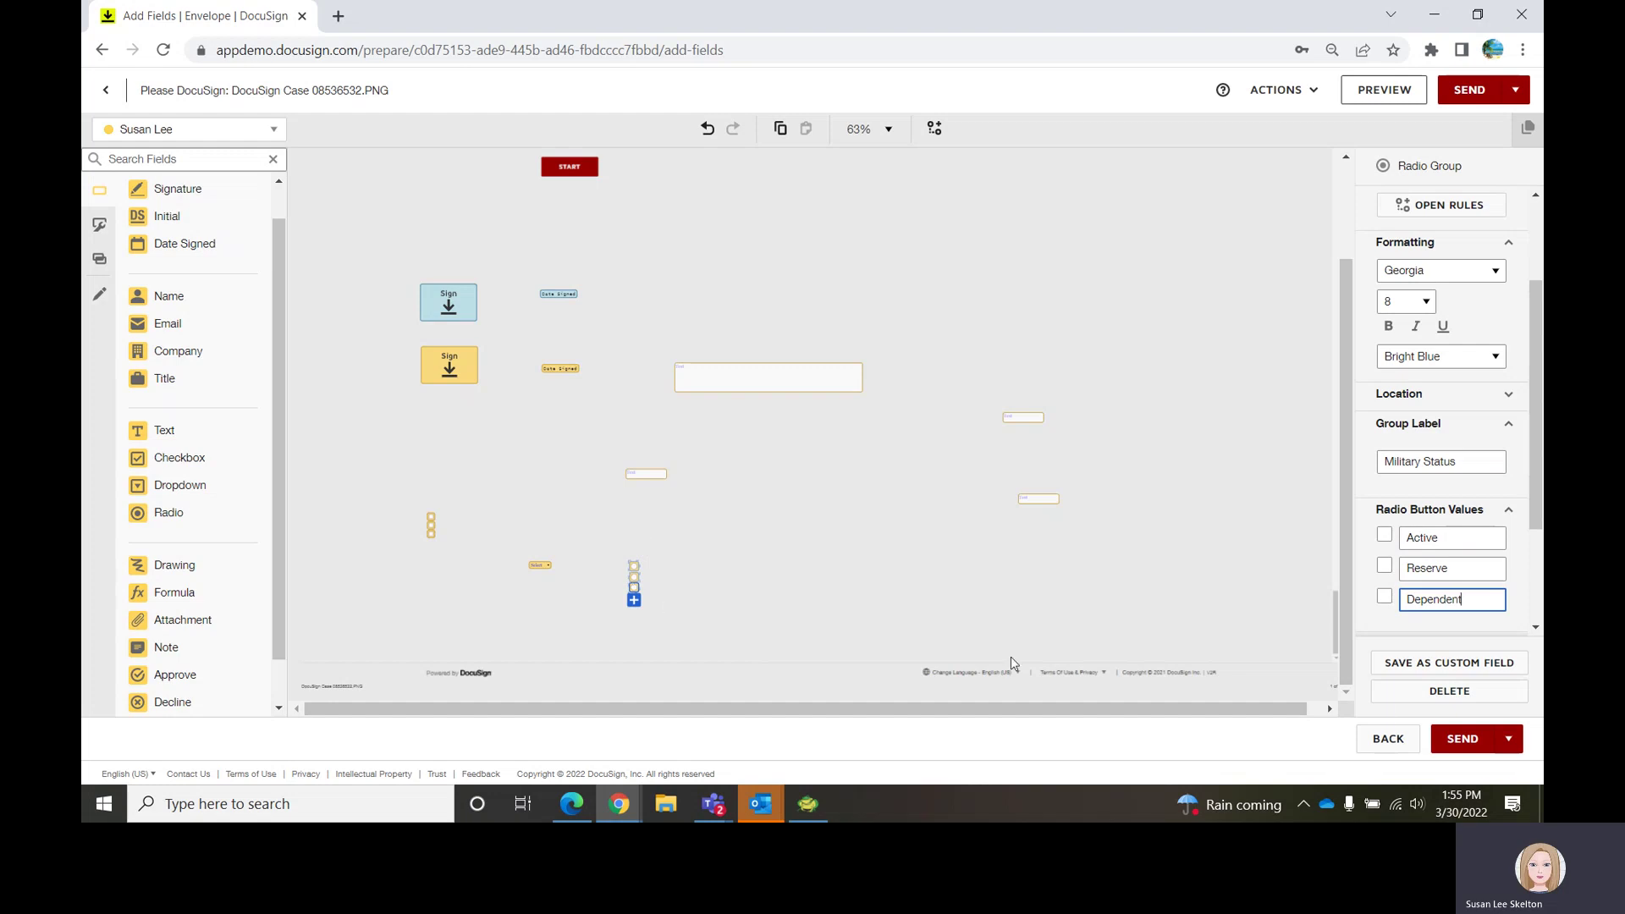
pyautogui.click(1535, 628)
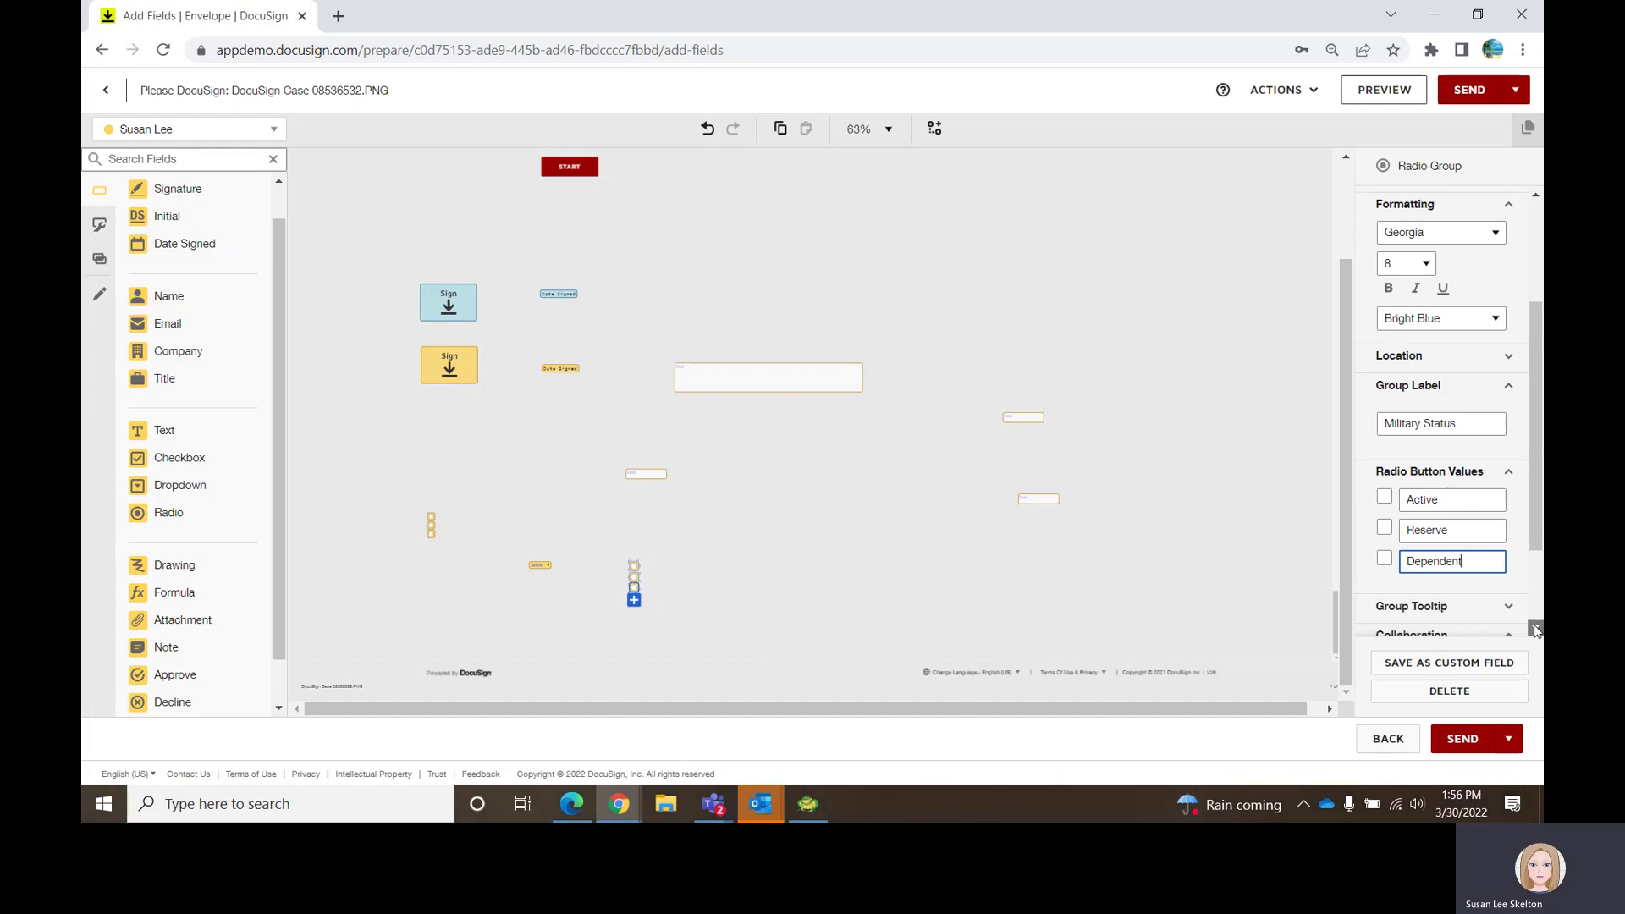
pyautogui.click(1535, 628)
pyautogui.click(980, 563)
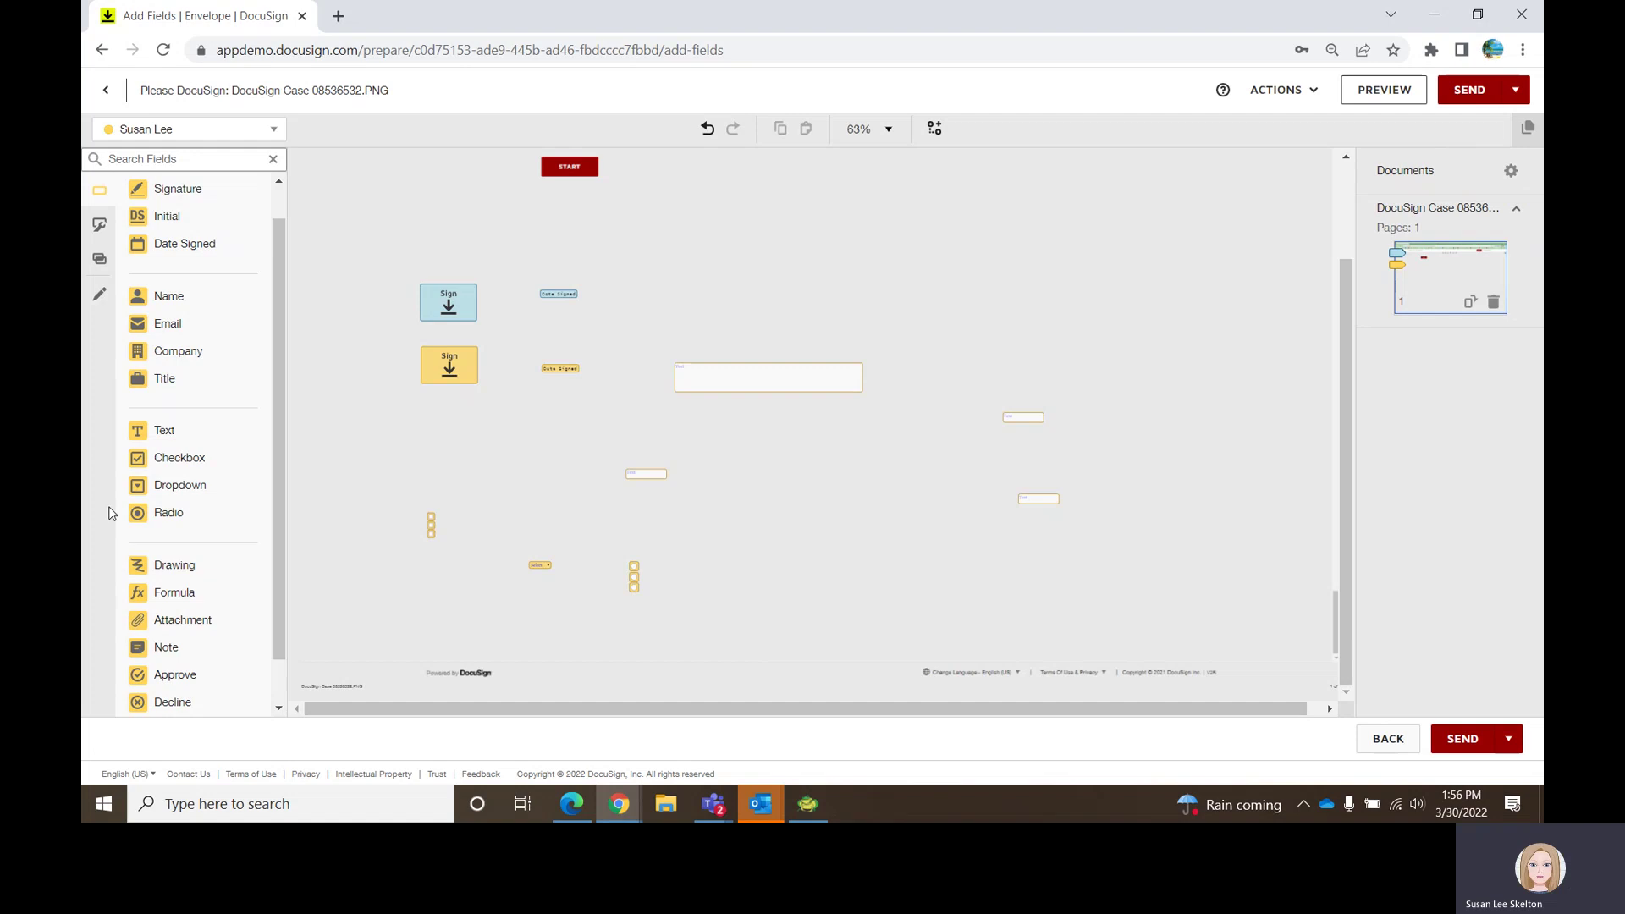
# Place one attachment field per recipient on the right side of the page.
pyautogui.moveTo(191, 626); pyautogui.dragTo(848, 551)
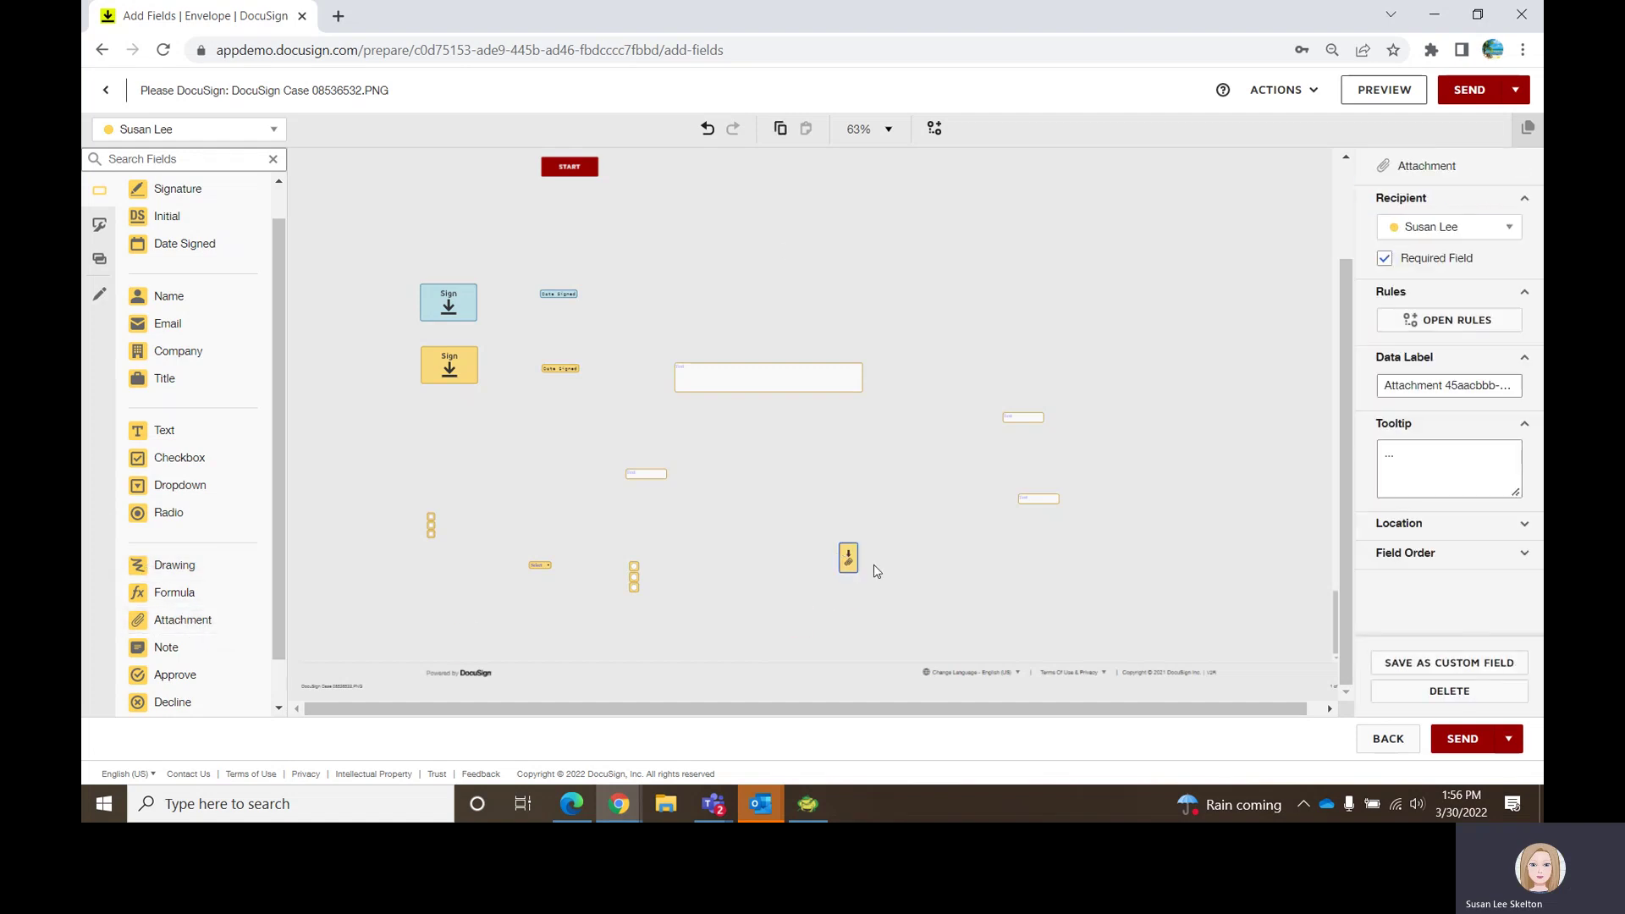
pyautogui.click(924, 315)
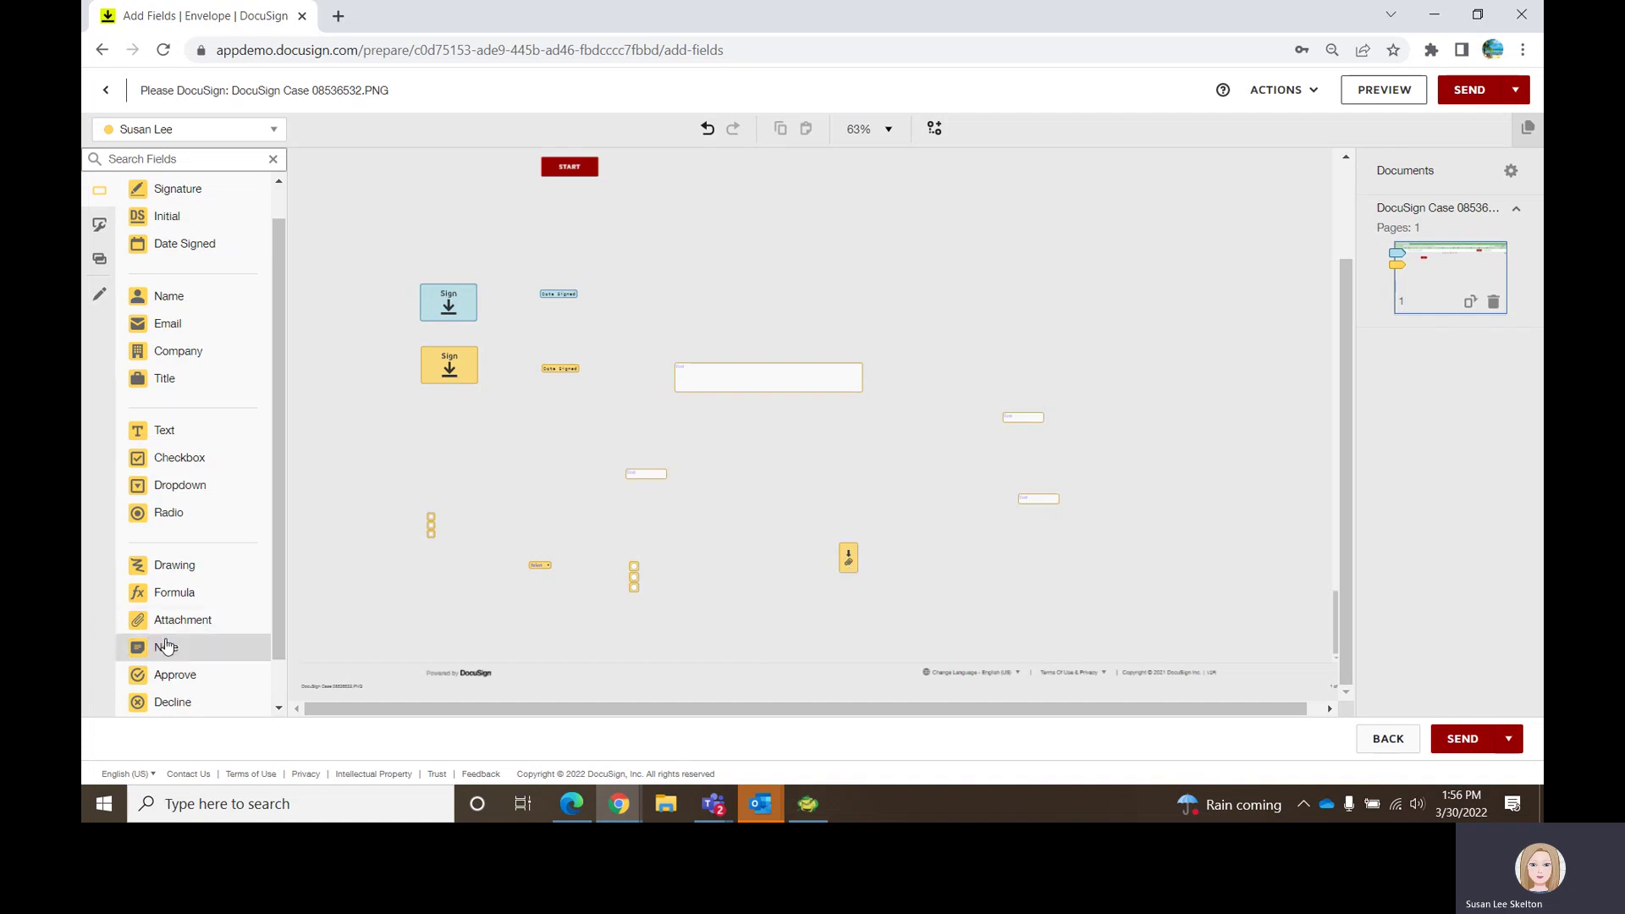
pyautogui.click(227, 139)
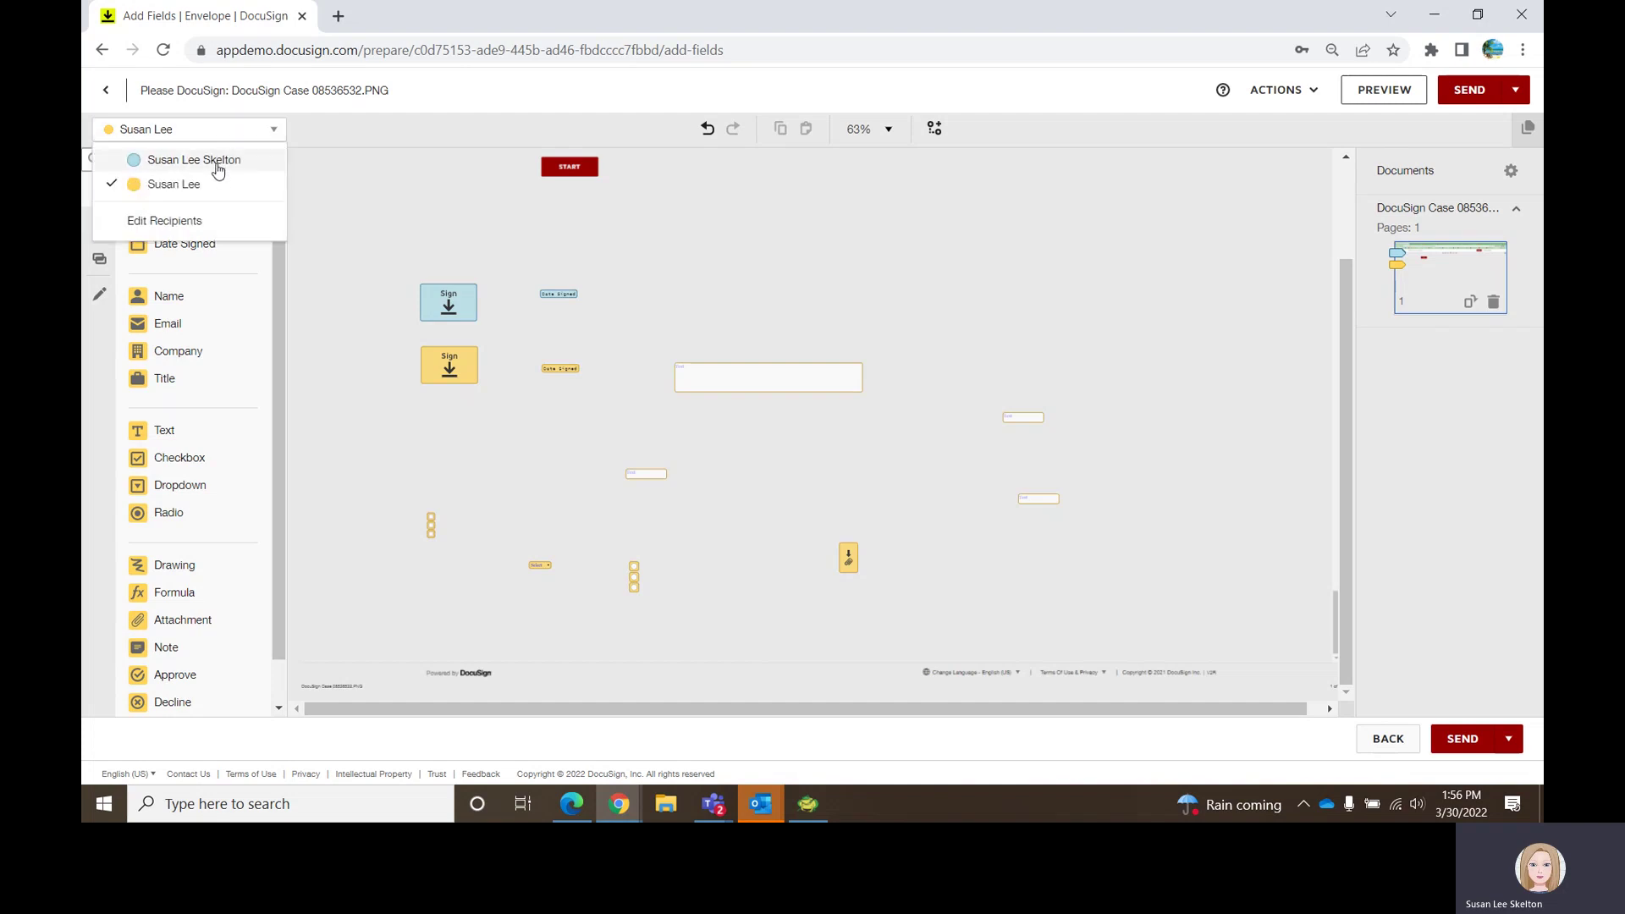
pyautogui.click(218, 164)
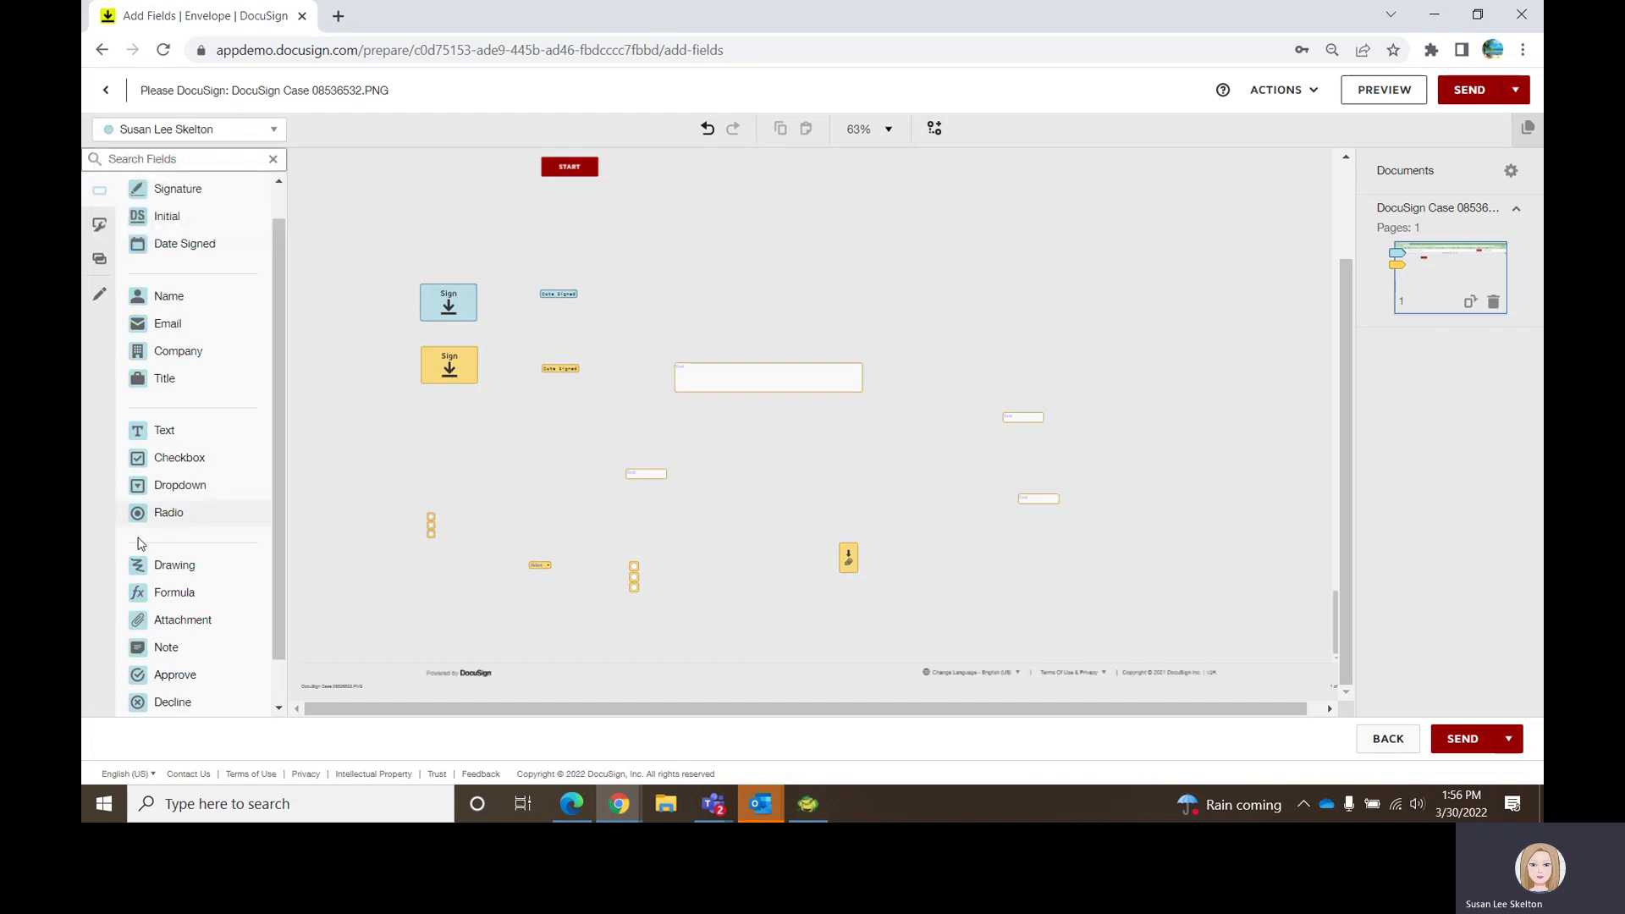
pyautogui.moveTo(182, 620); pyautogui.dragTo(1095, 280)
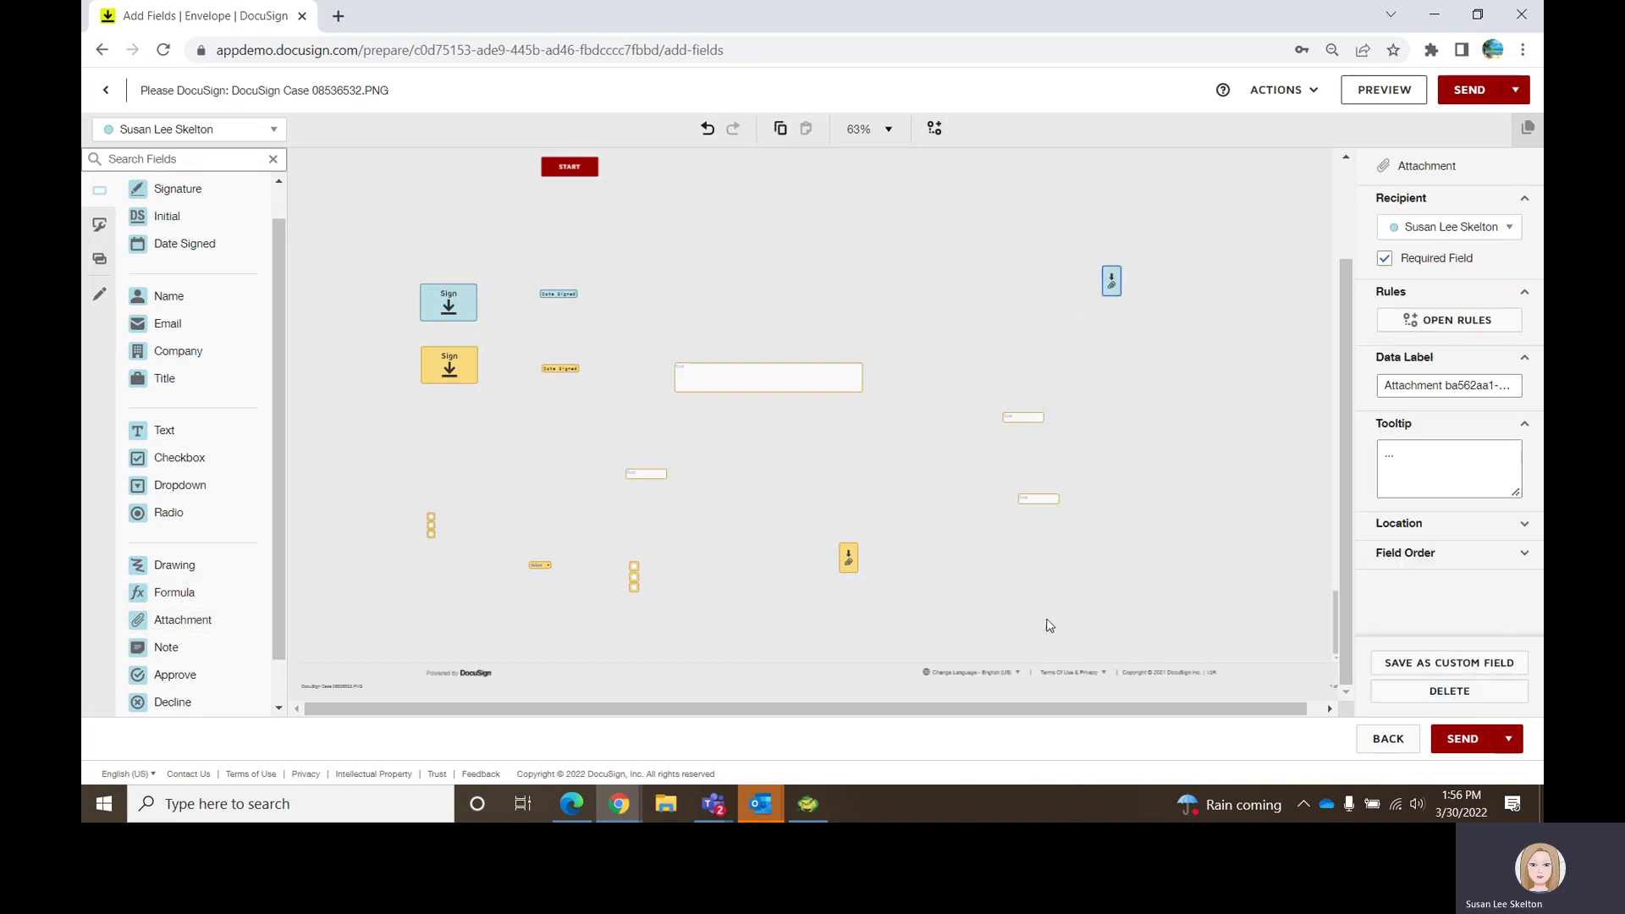
pyautogui.moveTo(846, 567); pyautogui.dragTo(1127, 500)
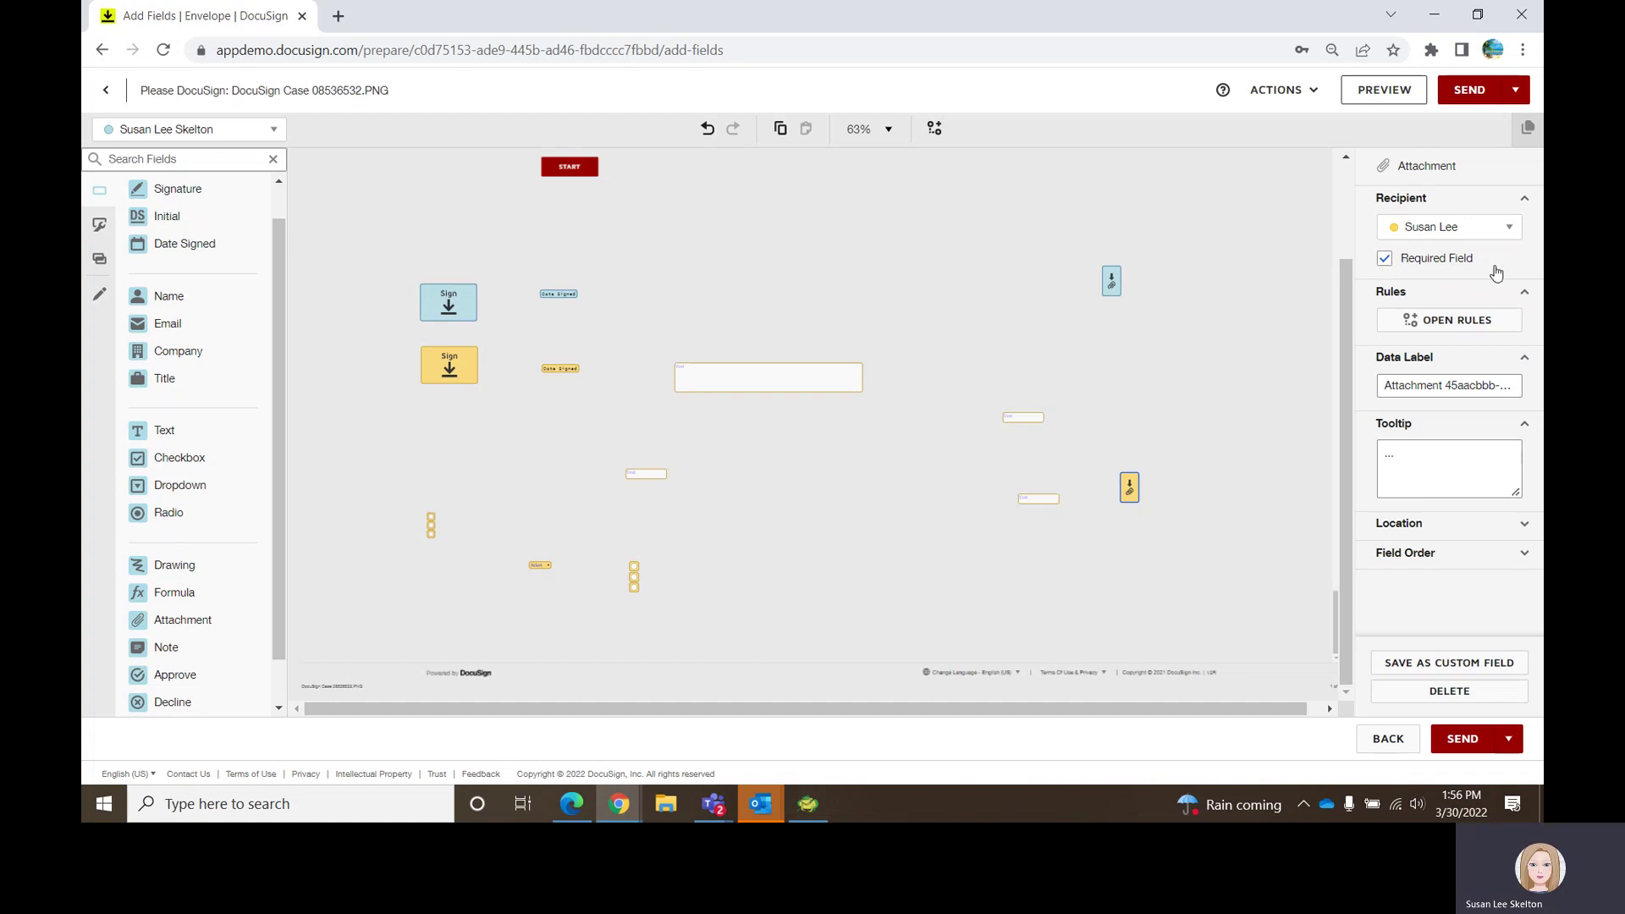
# Make both attachment fields optional and align them along their right edges.
pyautogui.moveTo(1097, 226); pyautogui.dragTo(1157, 549)
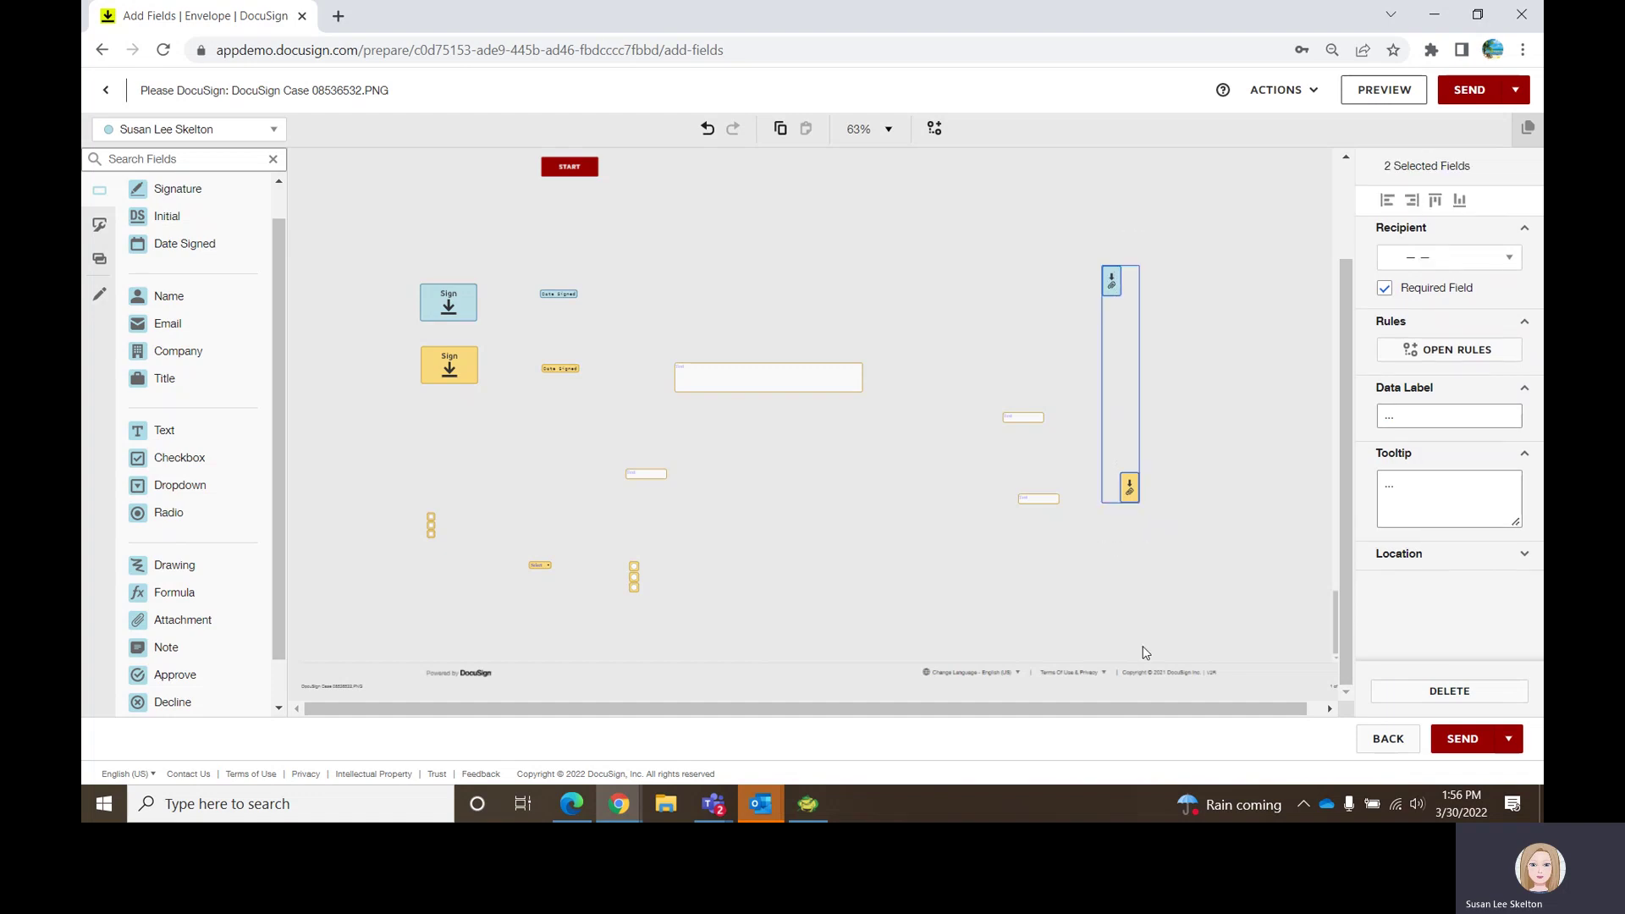
pyautogui.click(1385, 290)
pyautogui.click(1147, 260)
pyautogui.moveTo(1102, 265); pyautogui.dragTo(1138, 512)
pyautogui.click(1412, 201)
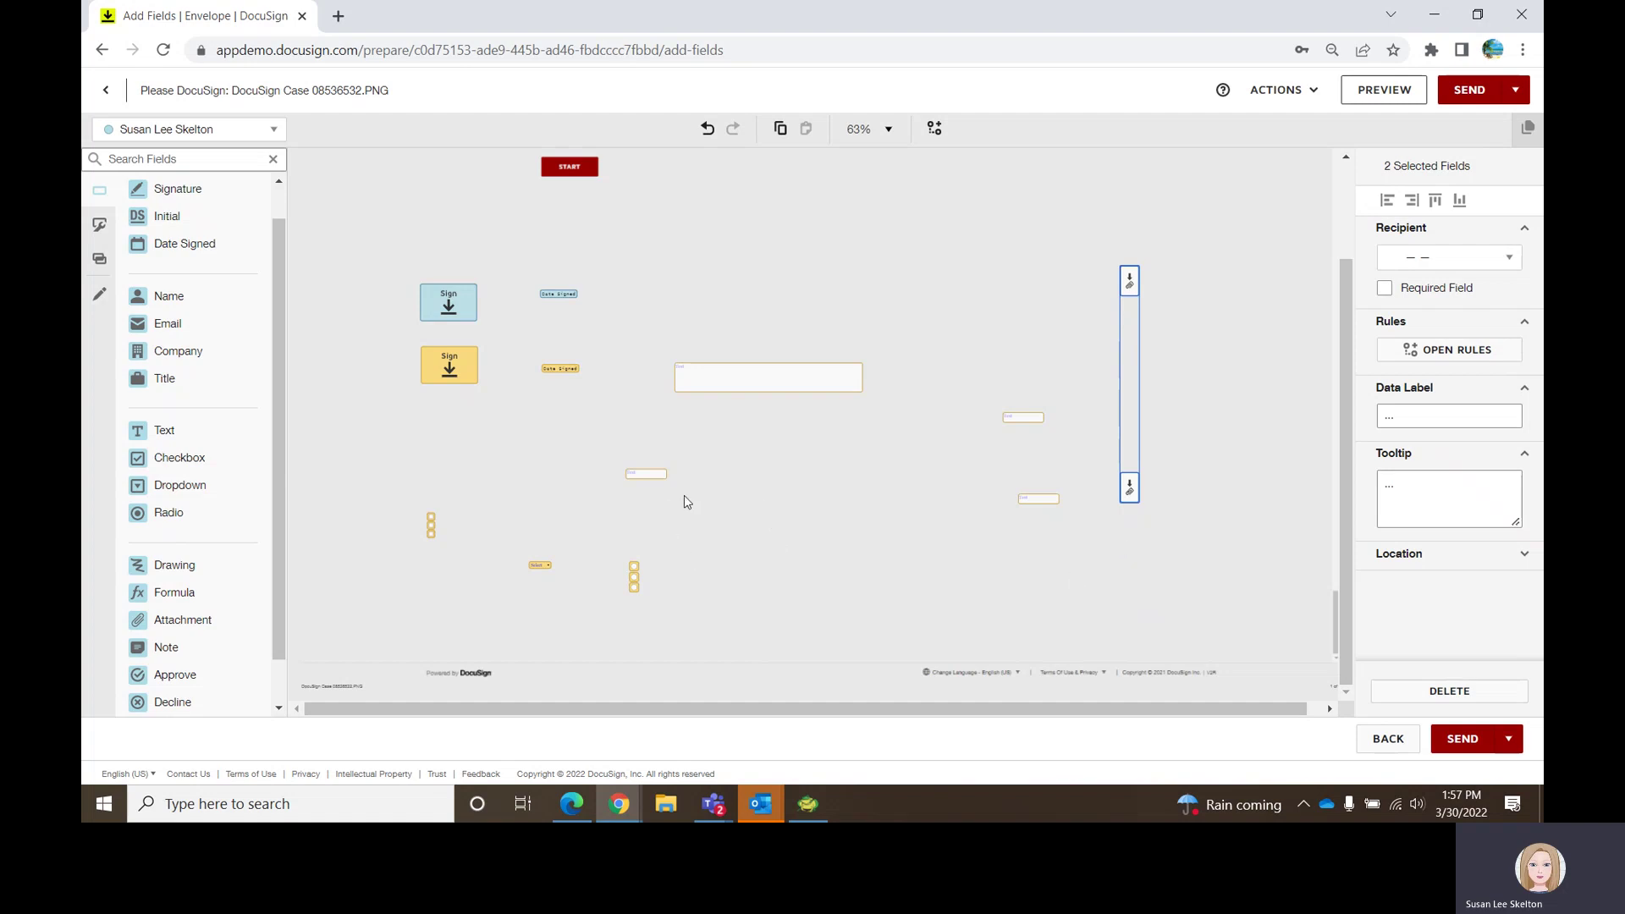
# Bottom-align the lower attachment field with the small field to its left.
pyautogui.moveTo(871, 490); pyautogui.dragTo(1128, 500)
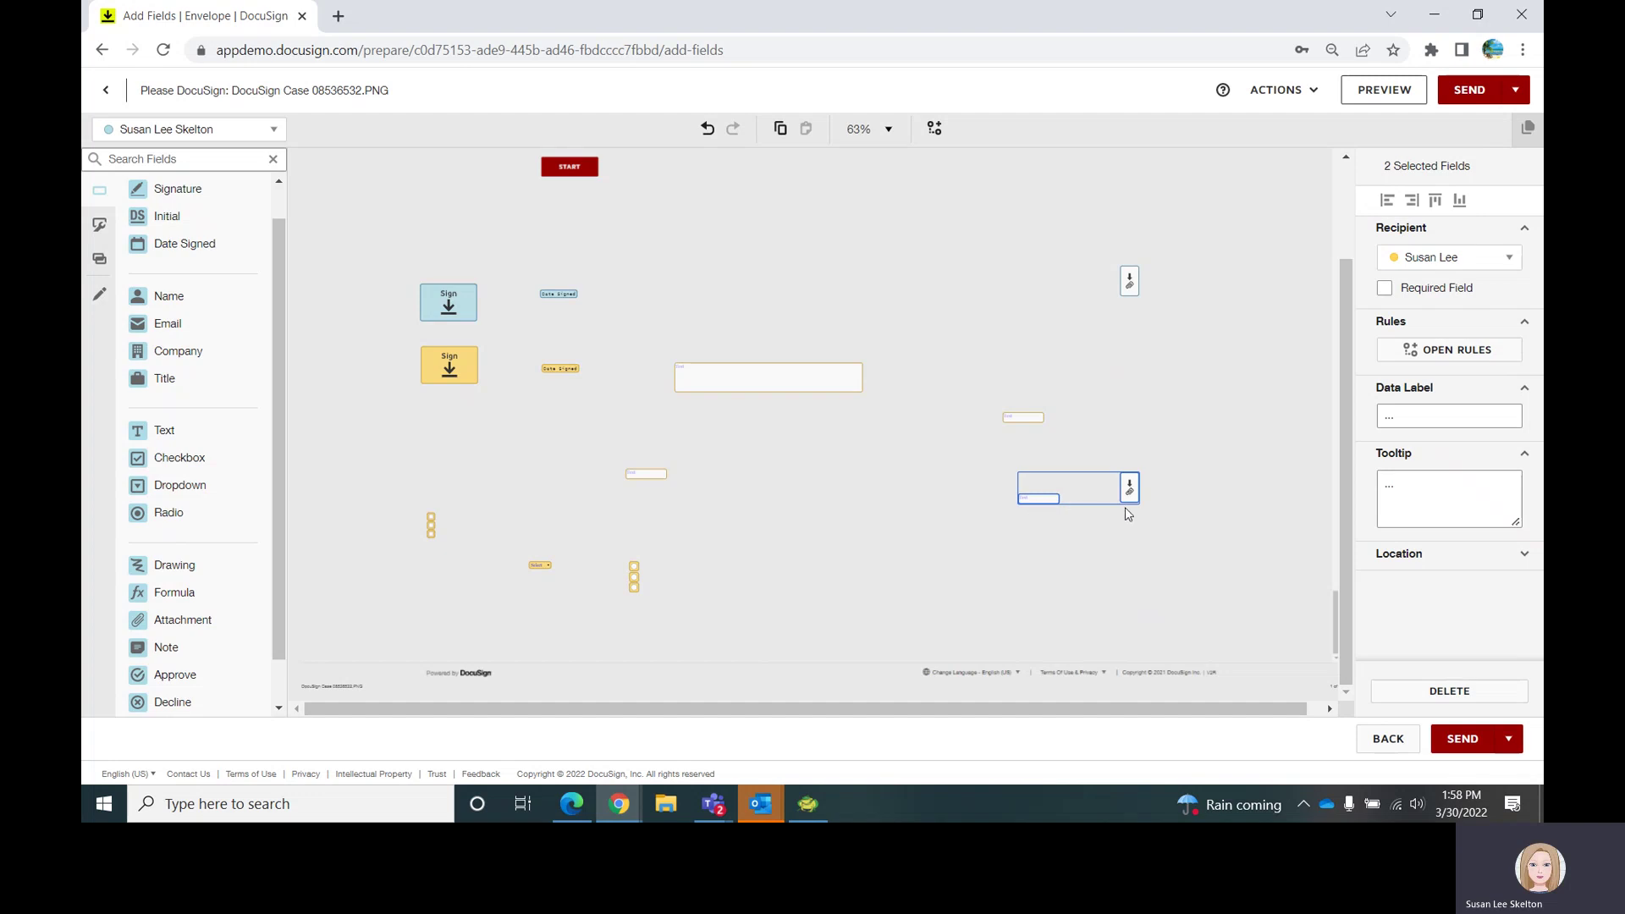
pyautogui.click(1459, 204)
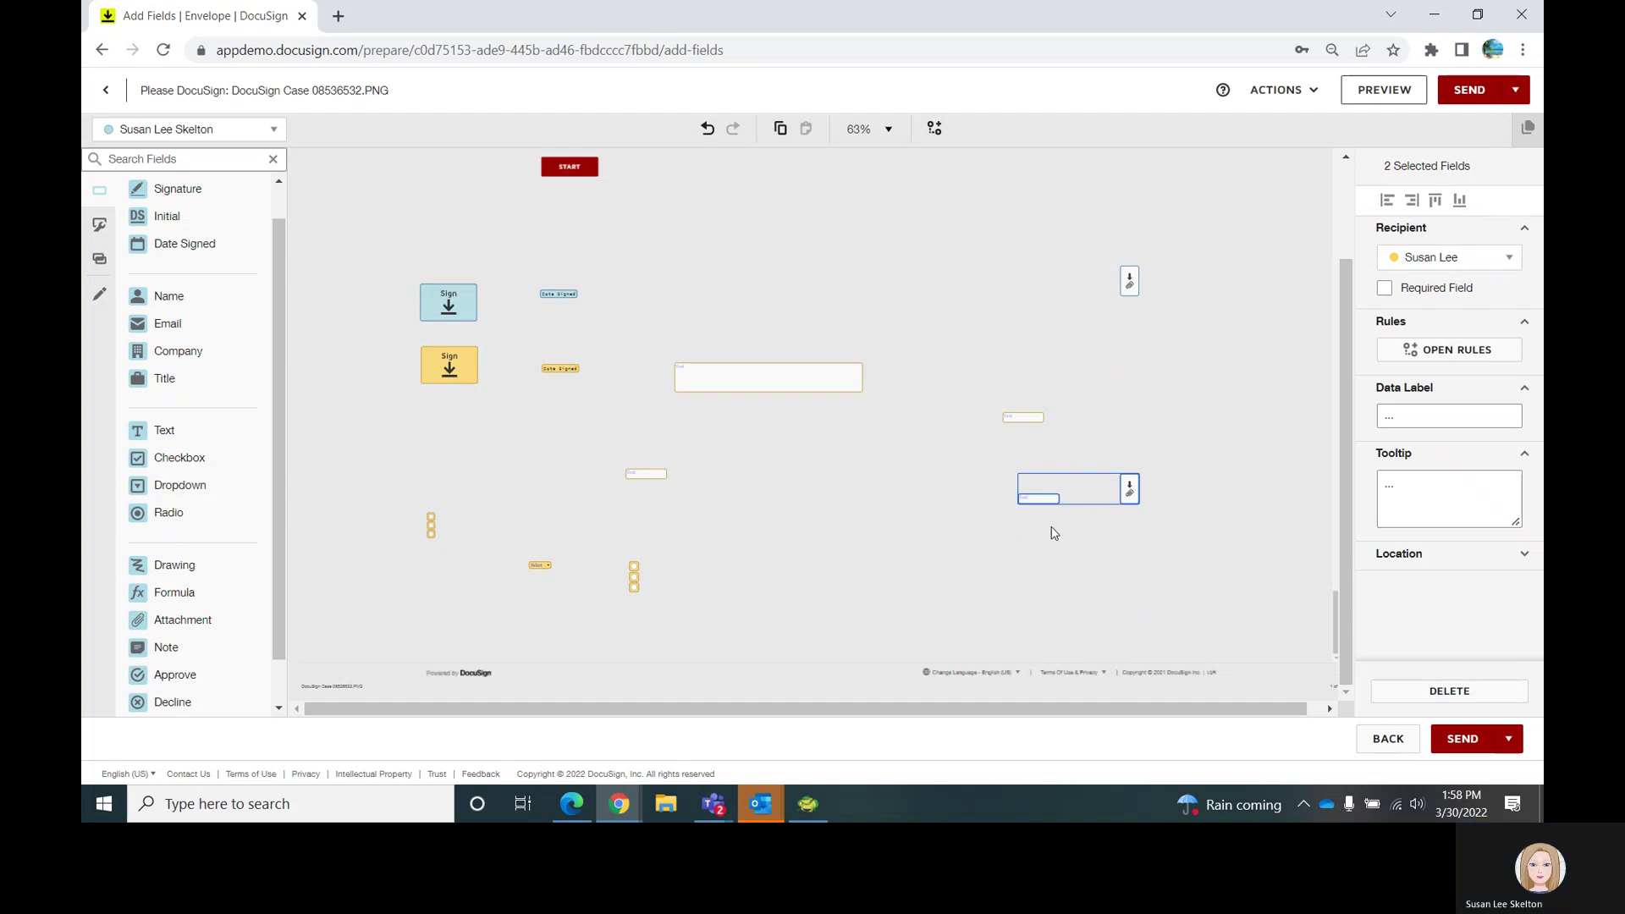
pyautogui.scroll(-1, 178, 593)
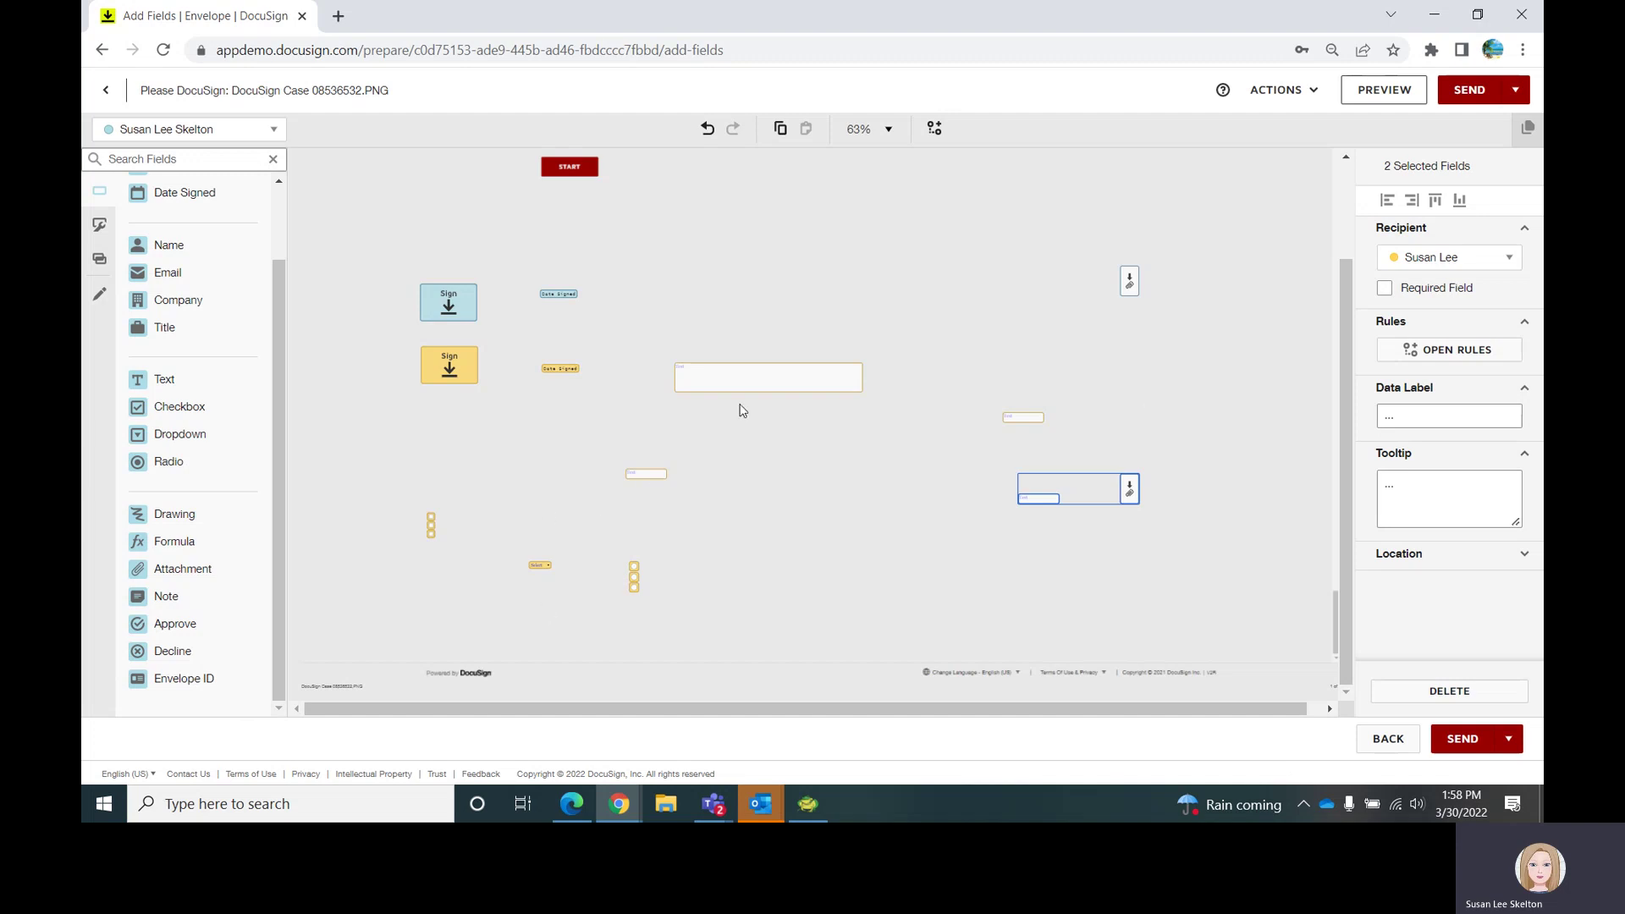
# Choose Edit Recipients from the recipient dropdown above the field list.
pyautogui.click(211, 135)
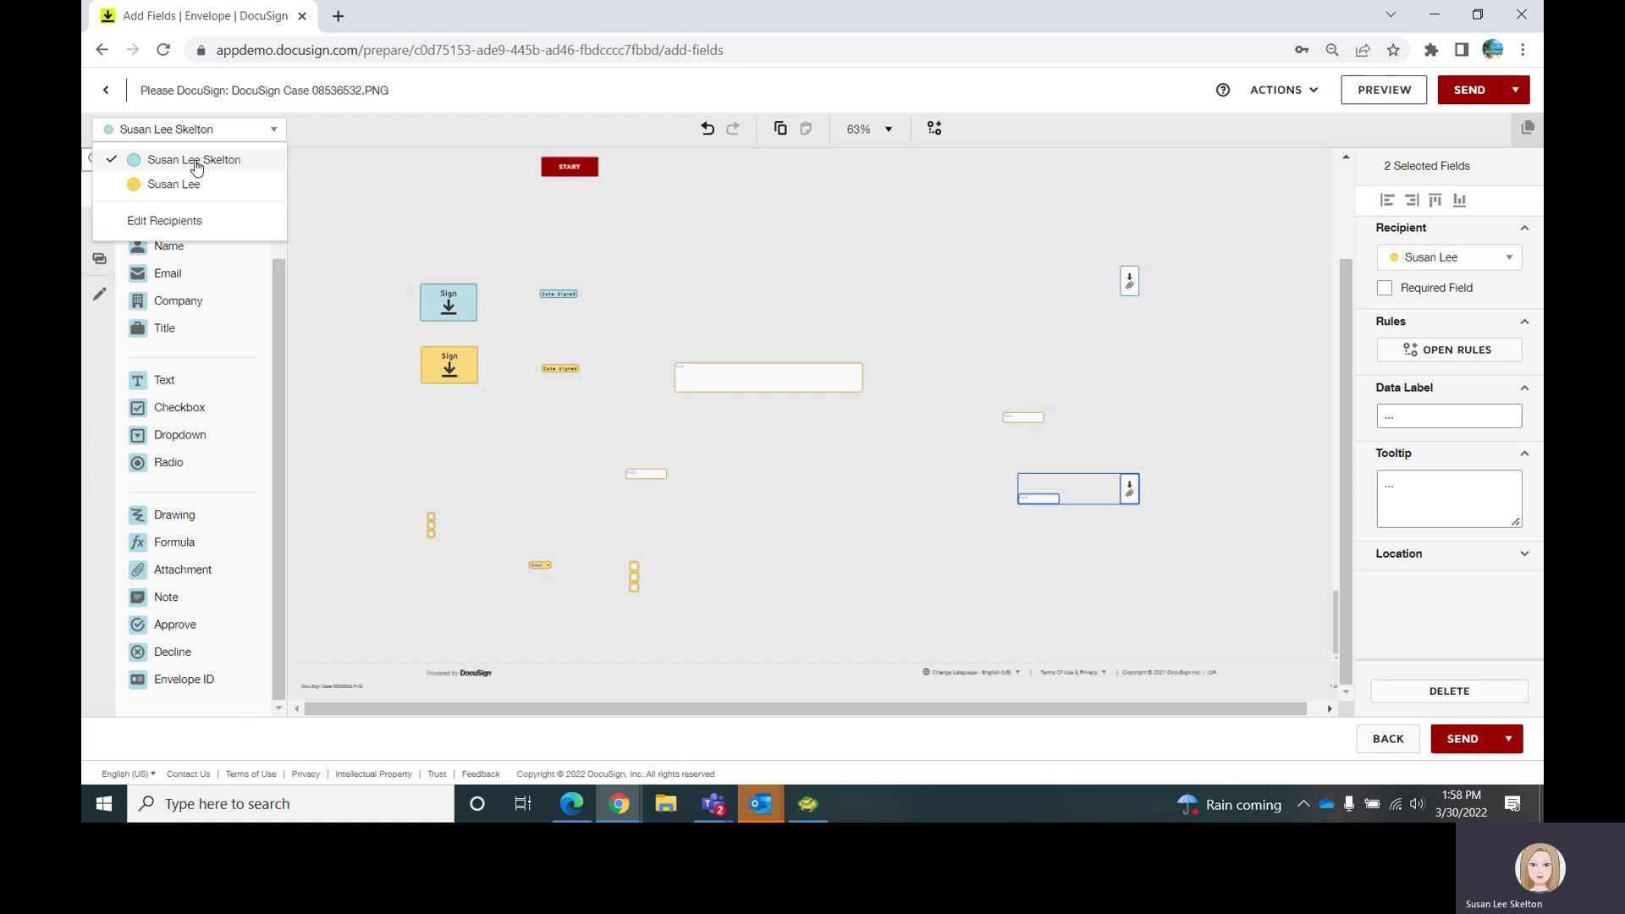
pyautogui.click(163, 227)
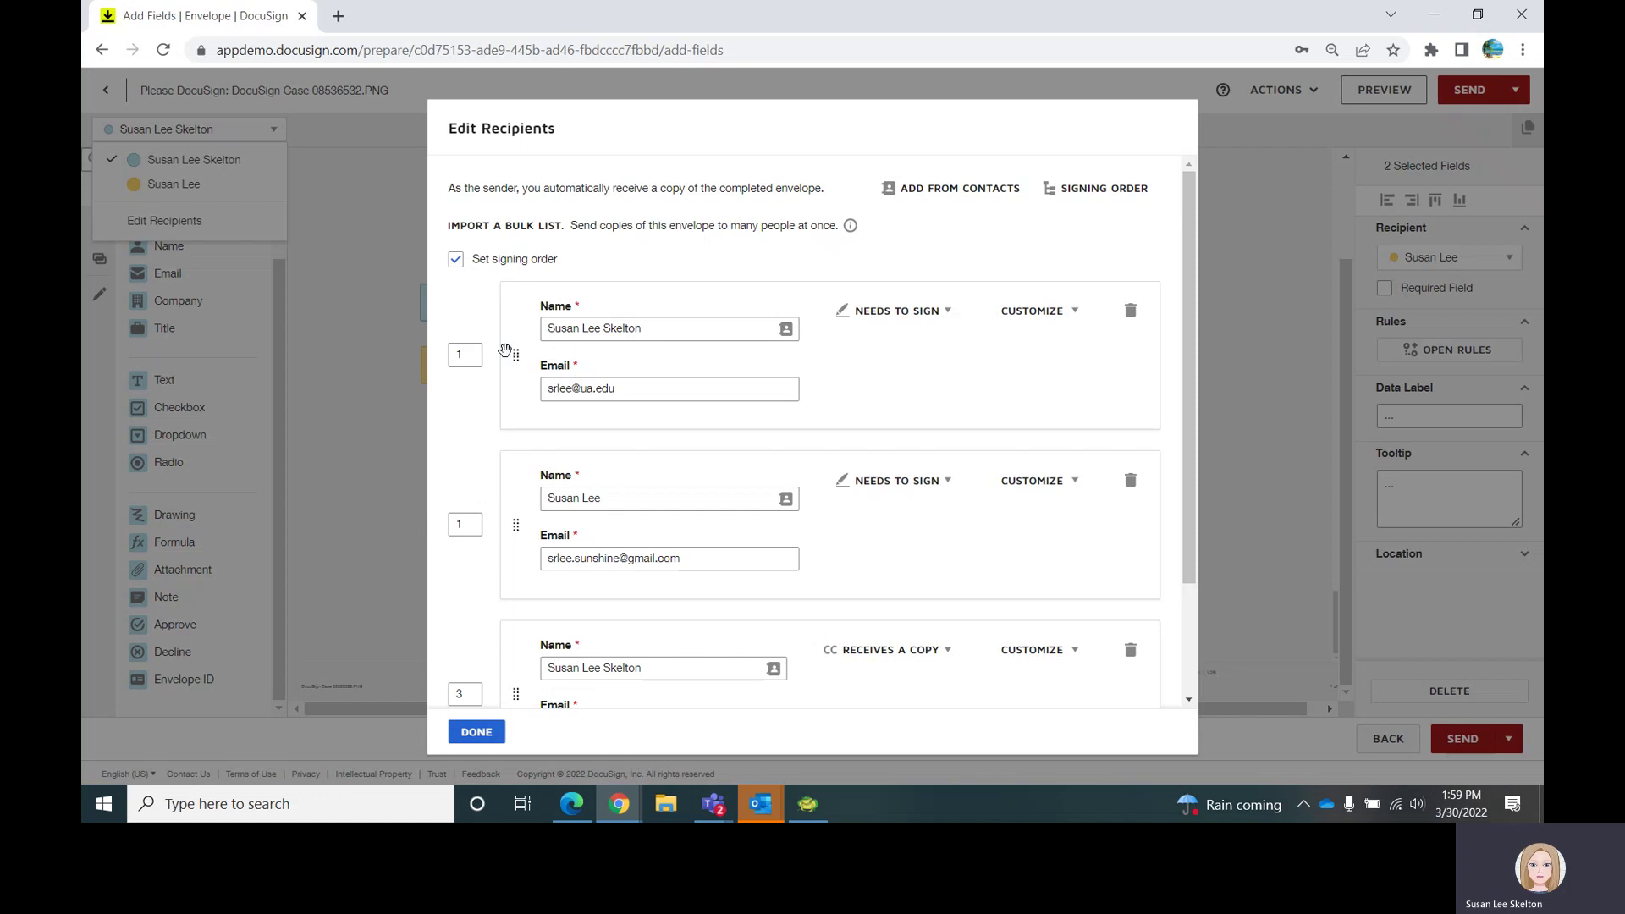
# Set the second signer's order to 2, reselect the first recipient from contacts, and finish.
pyautogui.click(470, 524)
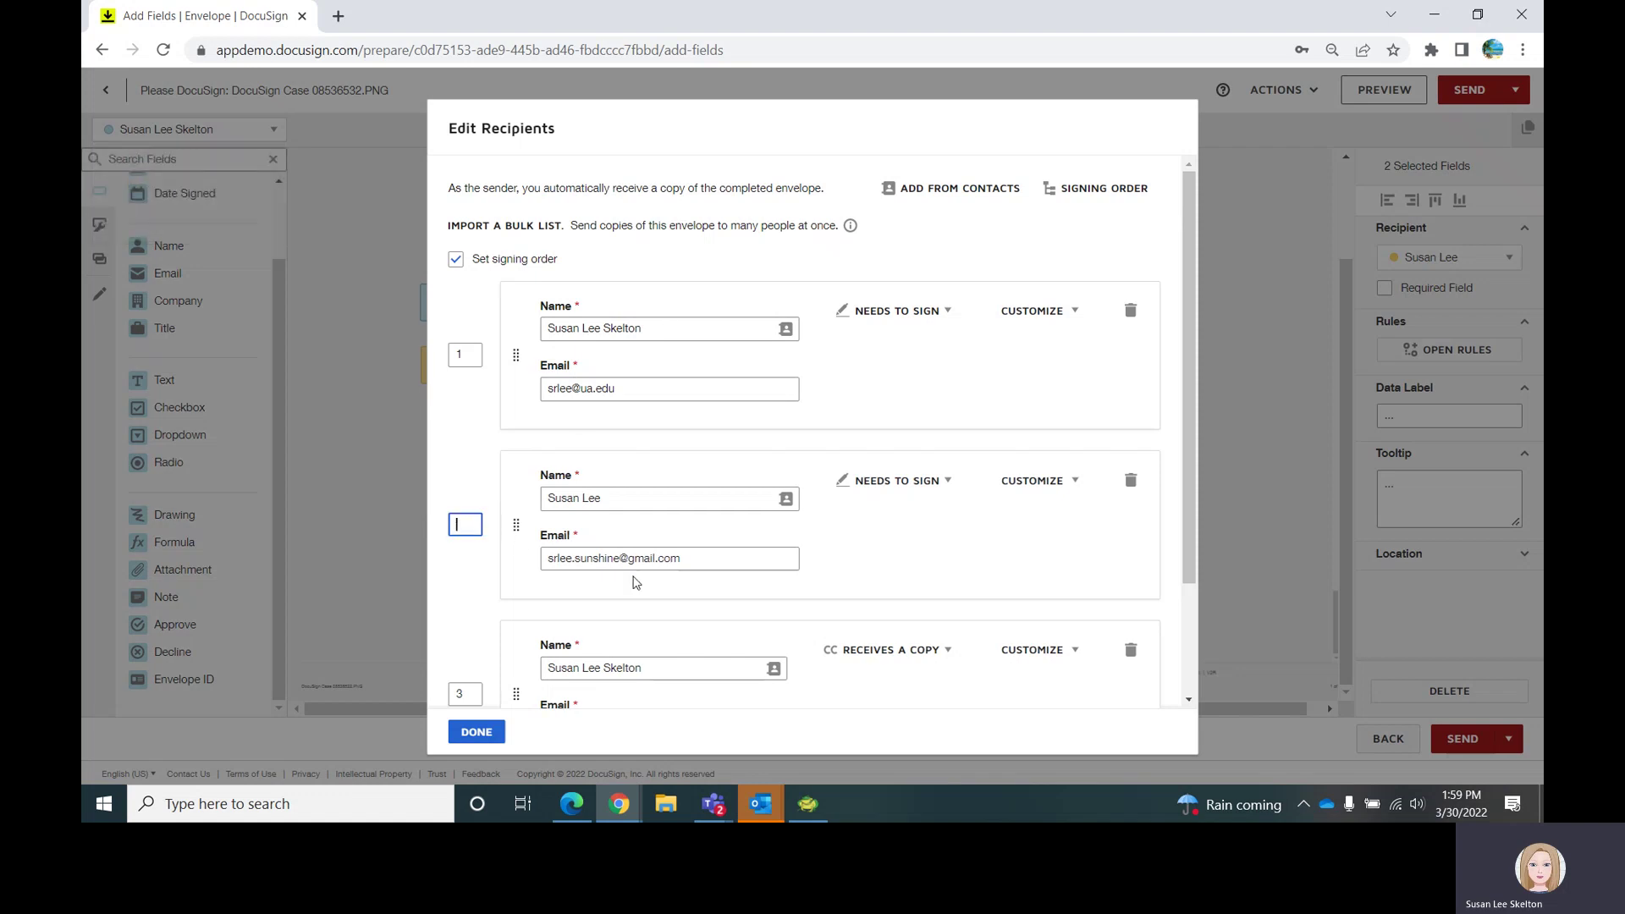
pyautogui.click(649, 326)
pyautogui.click(669, 394)
pyautogui.click(477, 732)
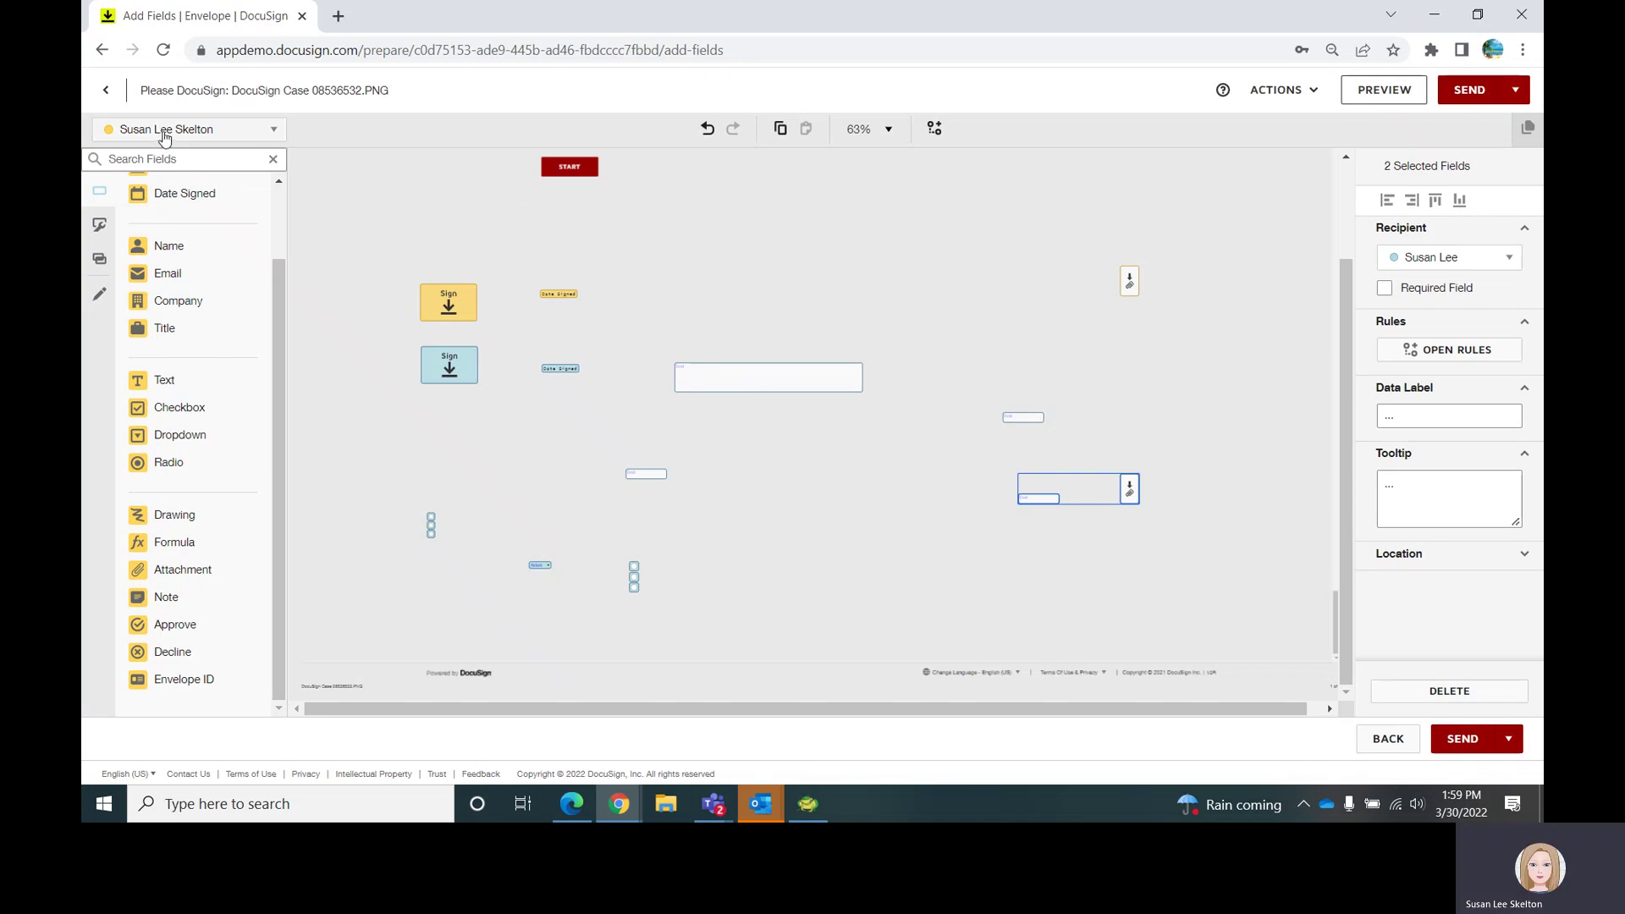
# Send the envelope, then open the DocuSign signing-request email in Outlook.
pyautogui.click(1469, 91)
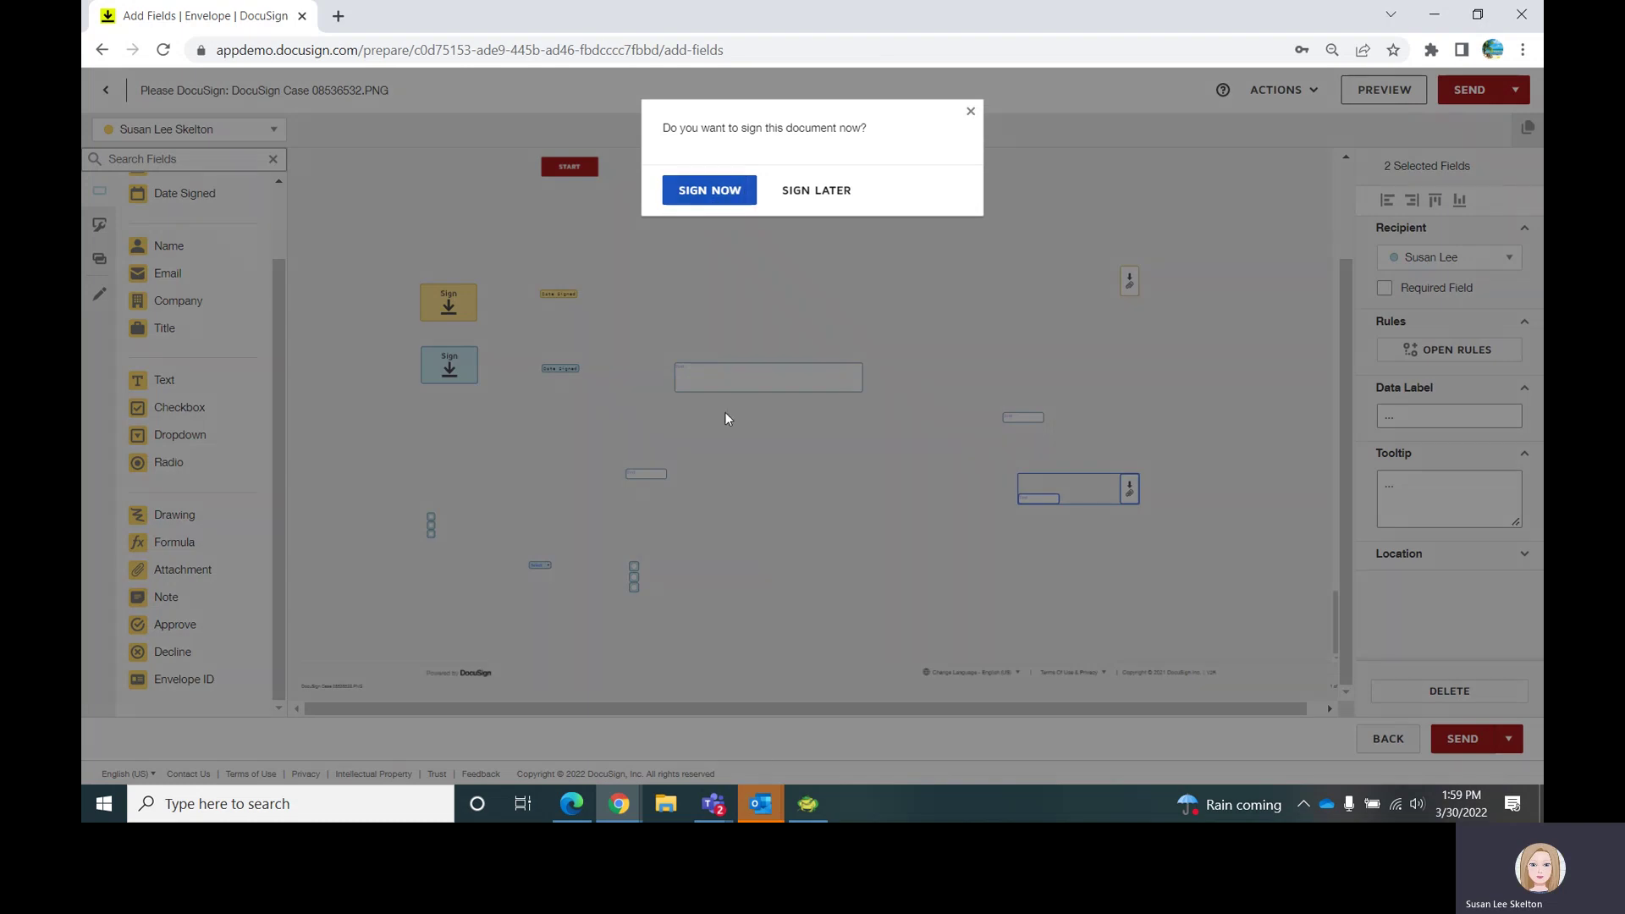
pyautogui.click(760, 808)
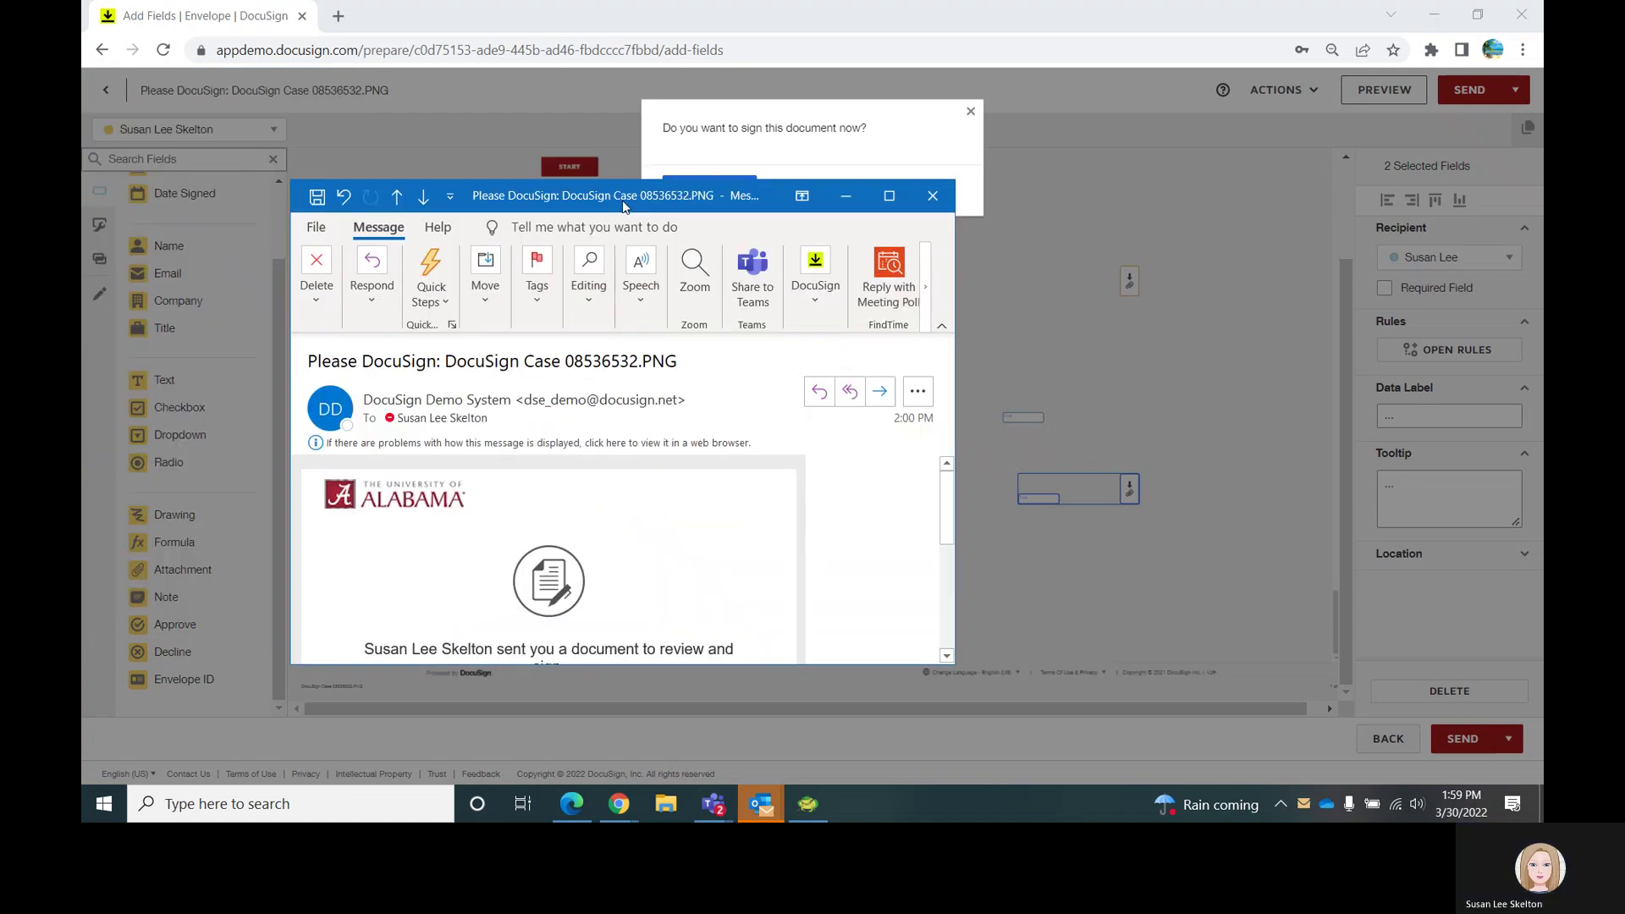
# Maximize the Outlook invitation, highlight the sender's note, and open REVIEW DOCUMENT in the browser.
pyautogui.moveTo(624, 207); pyautogui.dragTo(848, 292)
pyautogui.click(1104, 271)
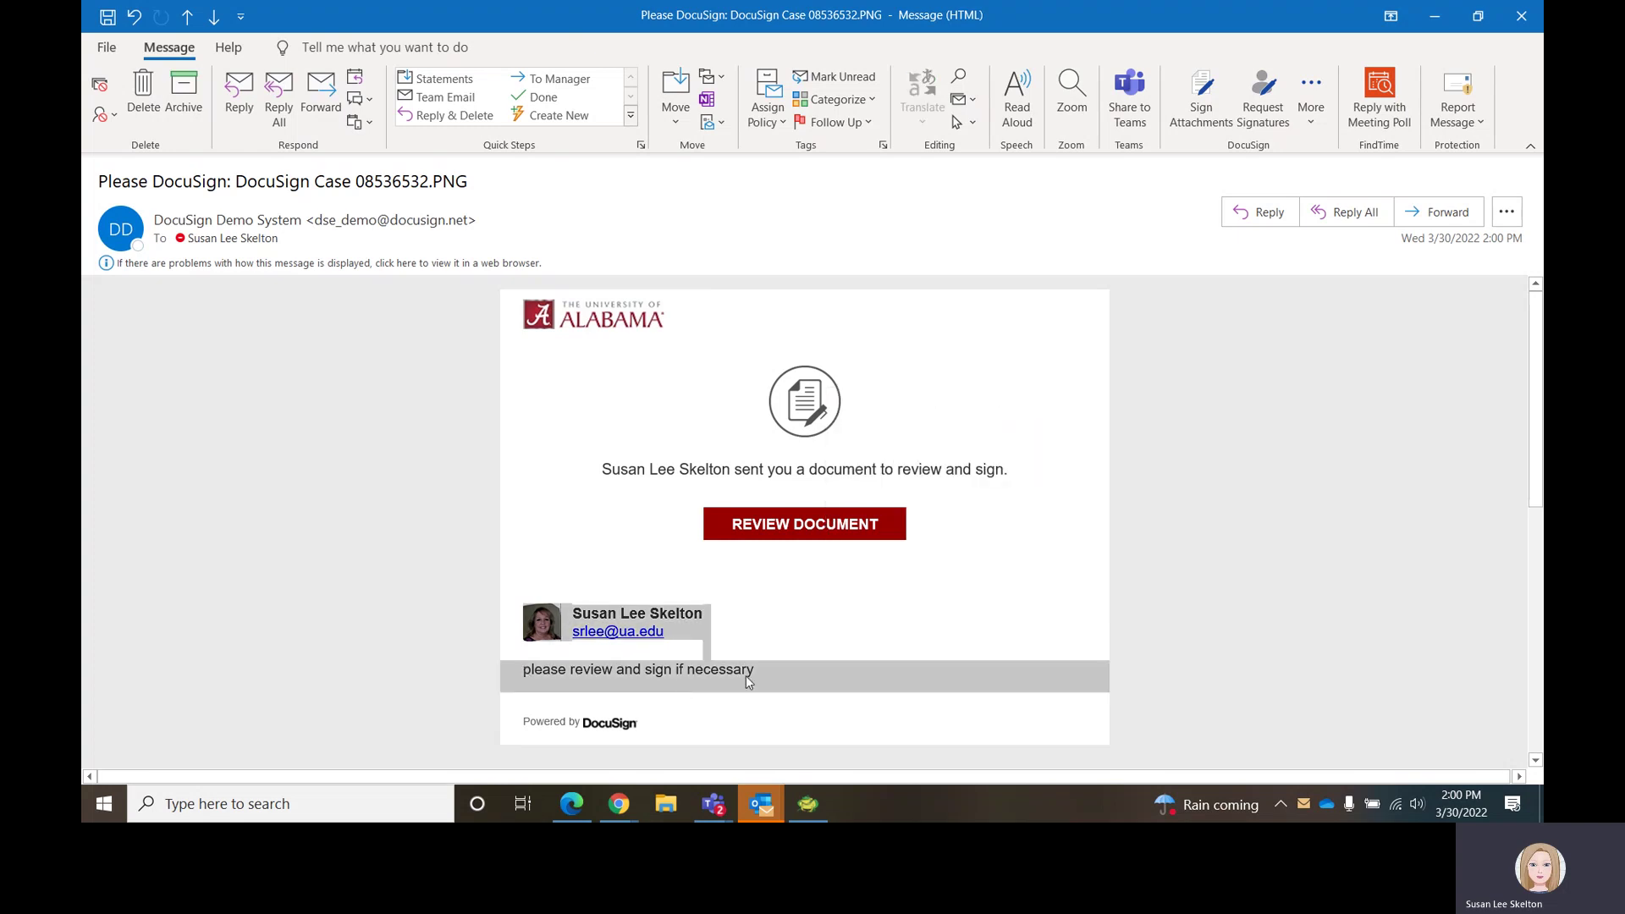
pyautogui.moveTo(745, 663); pyautogui.dragTo(520, 668)
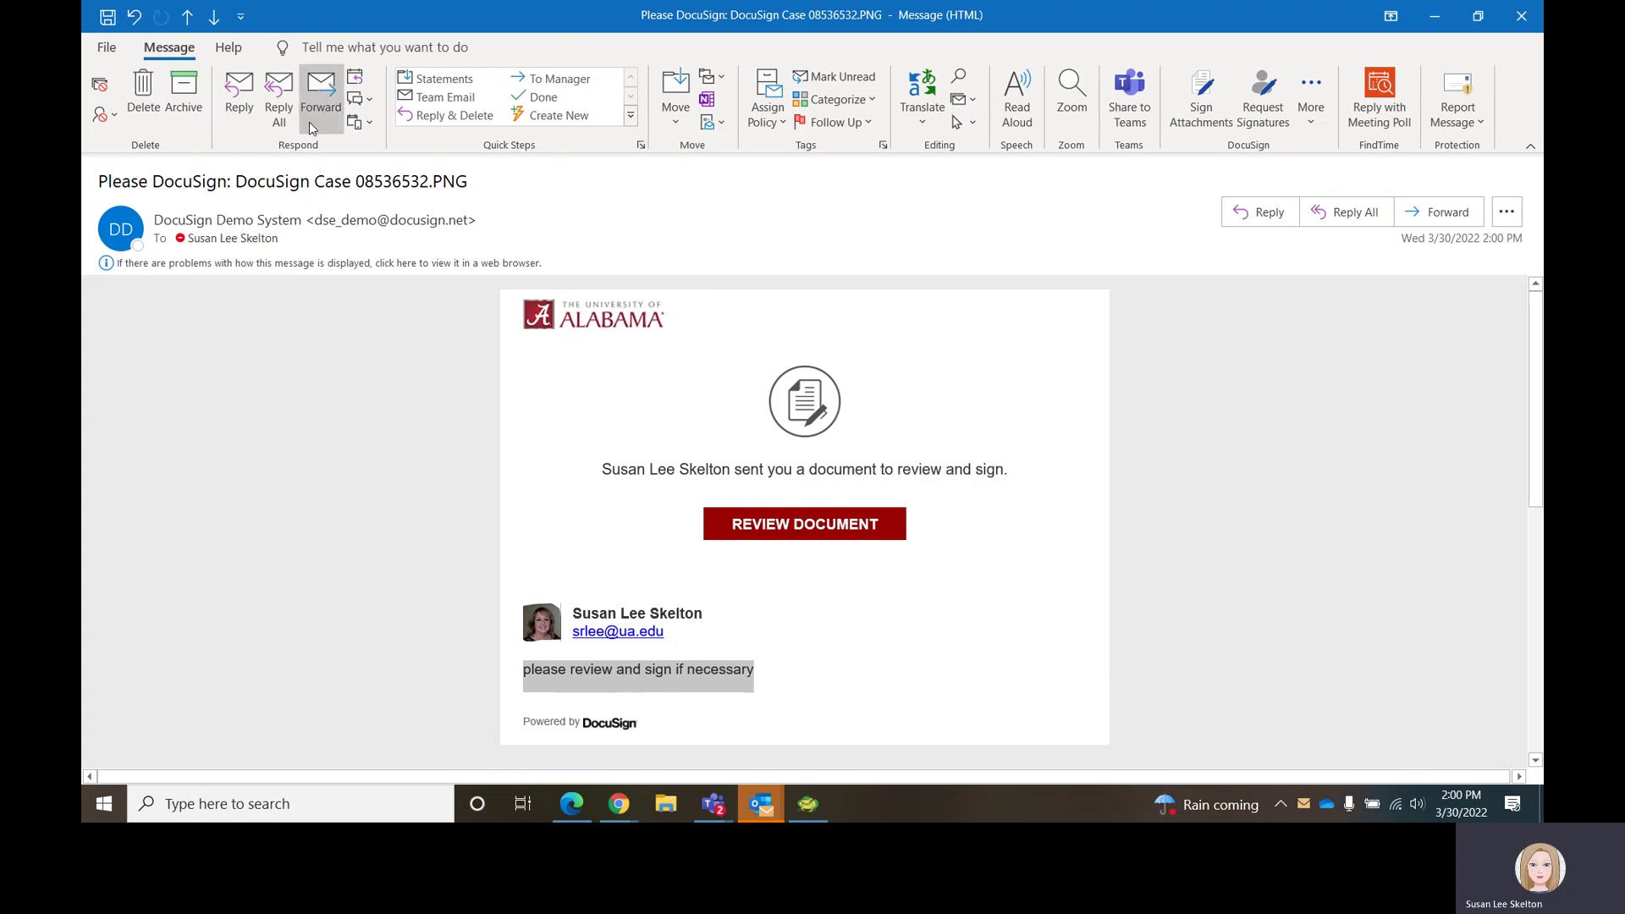
pyautogui.click(808, 531)
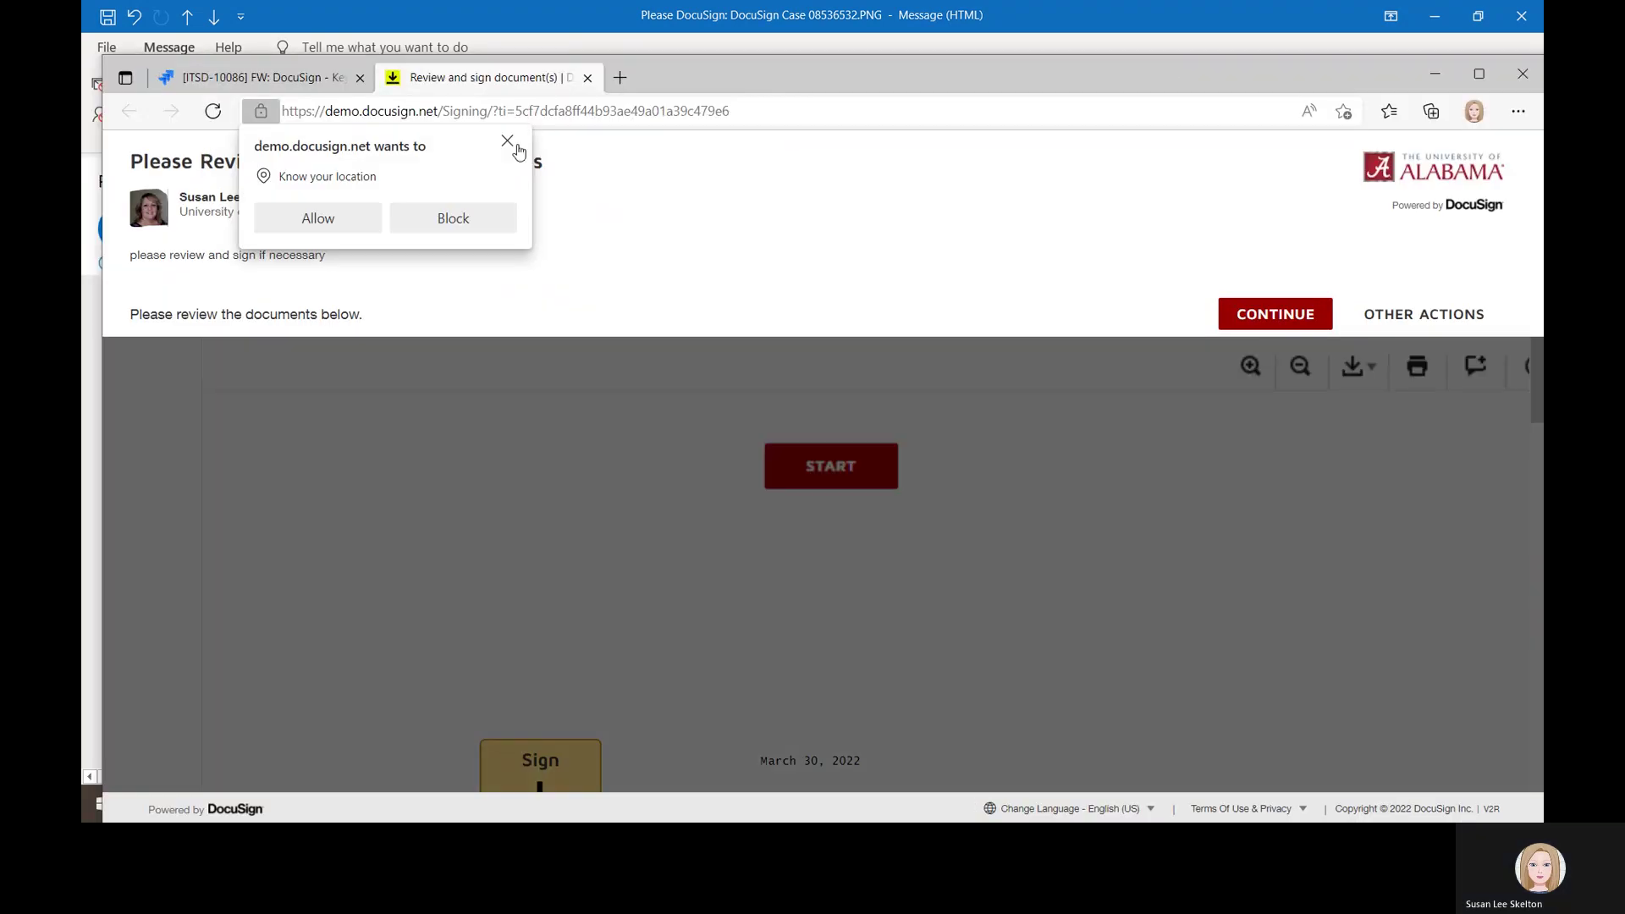
# Dismiss the location prompt, continue into the document, and apply the signature at its signature spot.
pyautogui.click(507, 141)
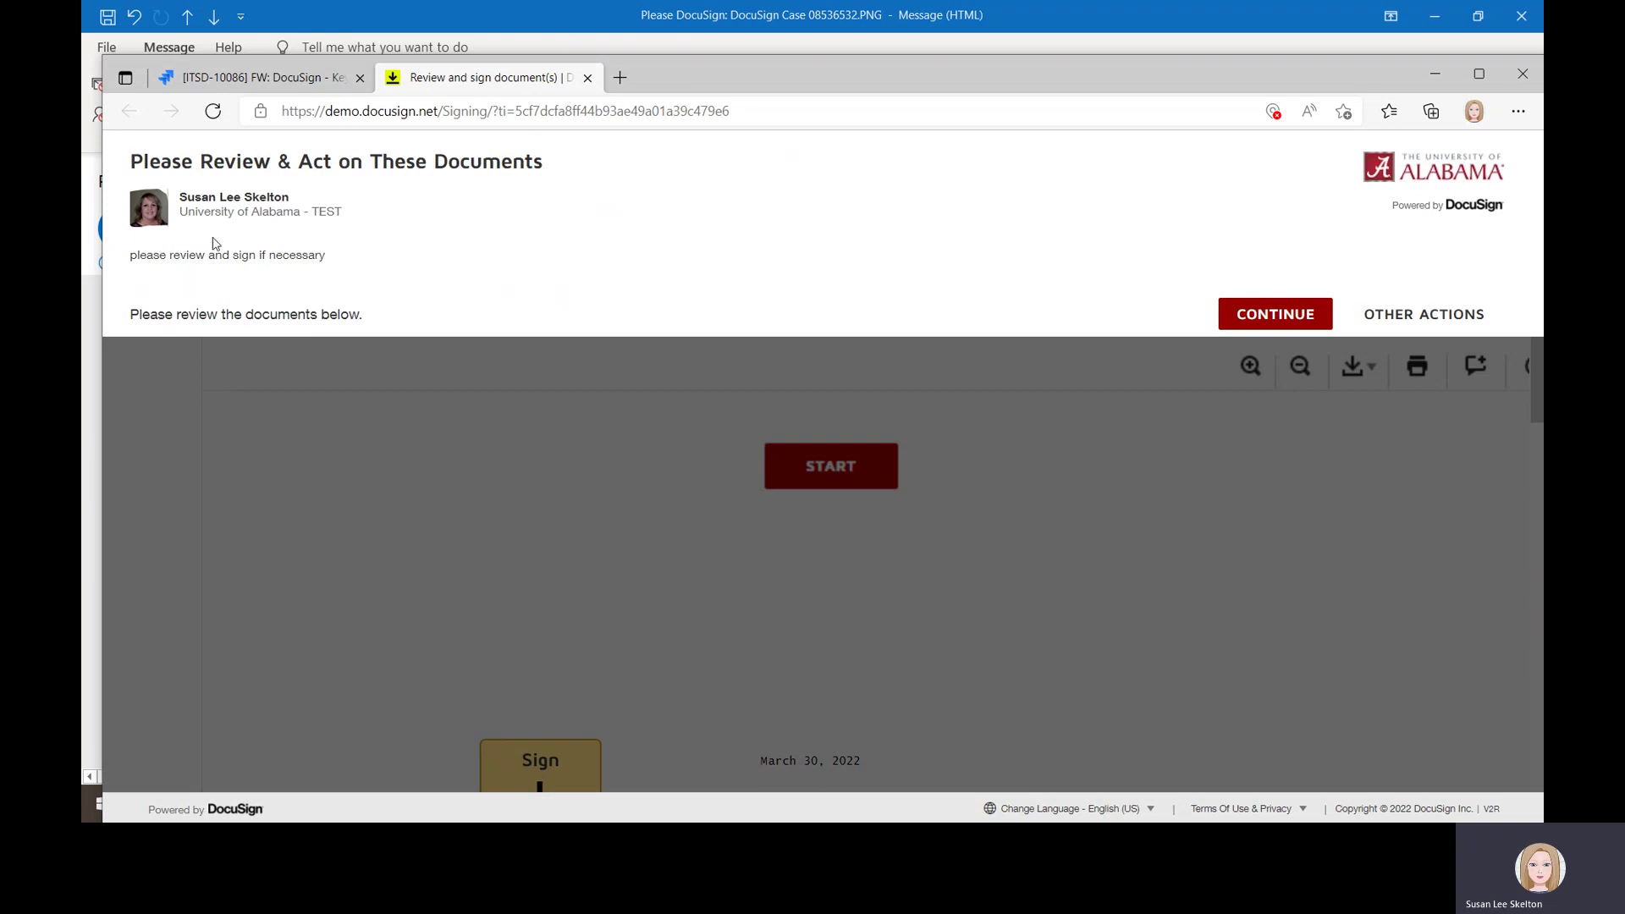
pyautogui.click(1270, 314)
pyautogui.scroll(-5, 1030, 474)
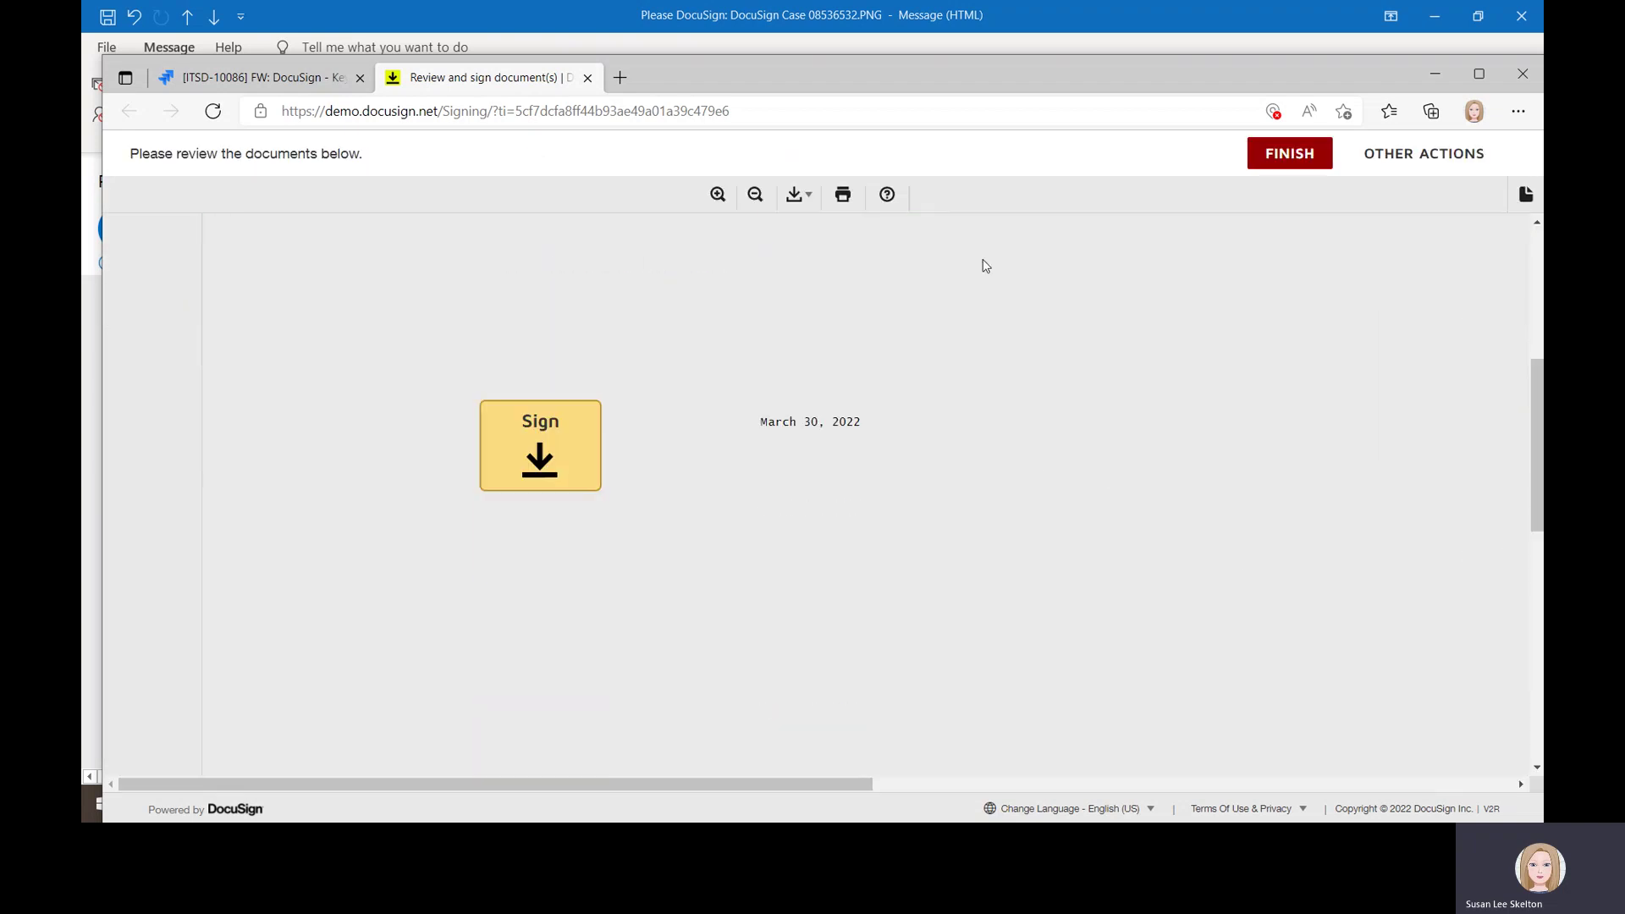
pyautogui.scroll(3, 1038, 508)
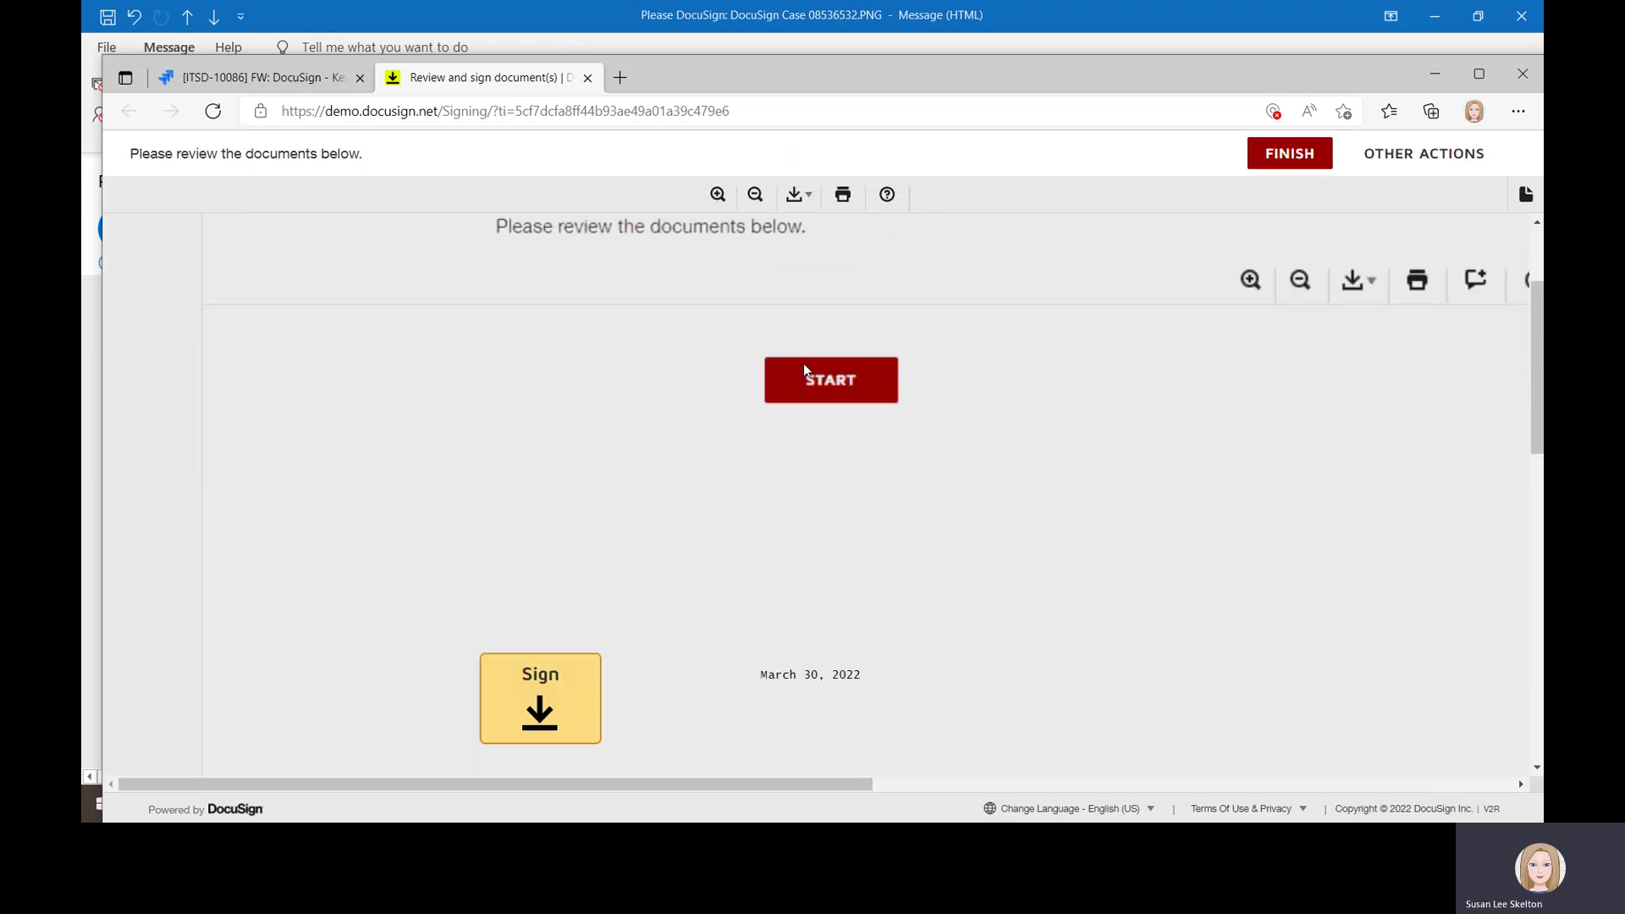
pyautogui.scroll(-6, 1008, 431)
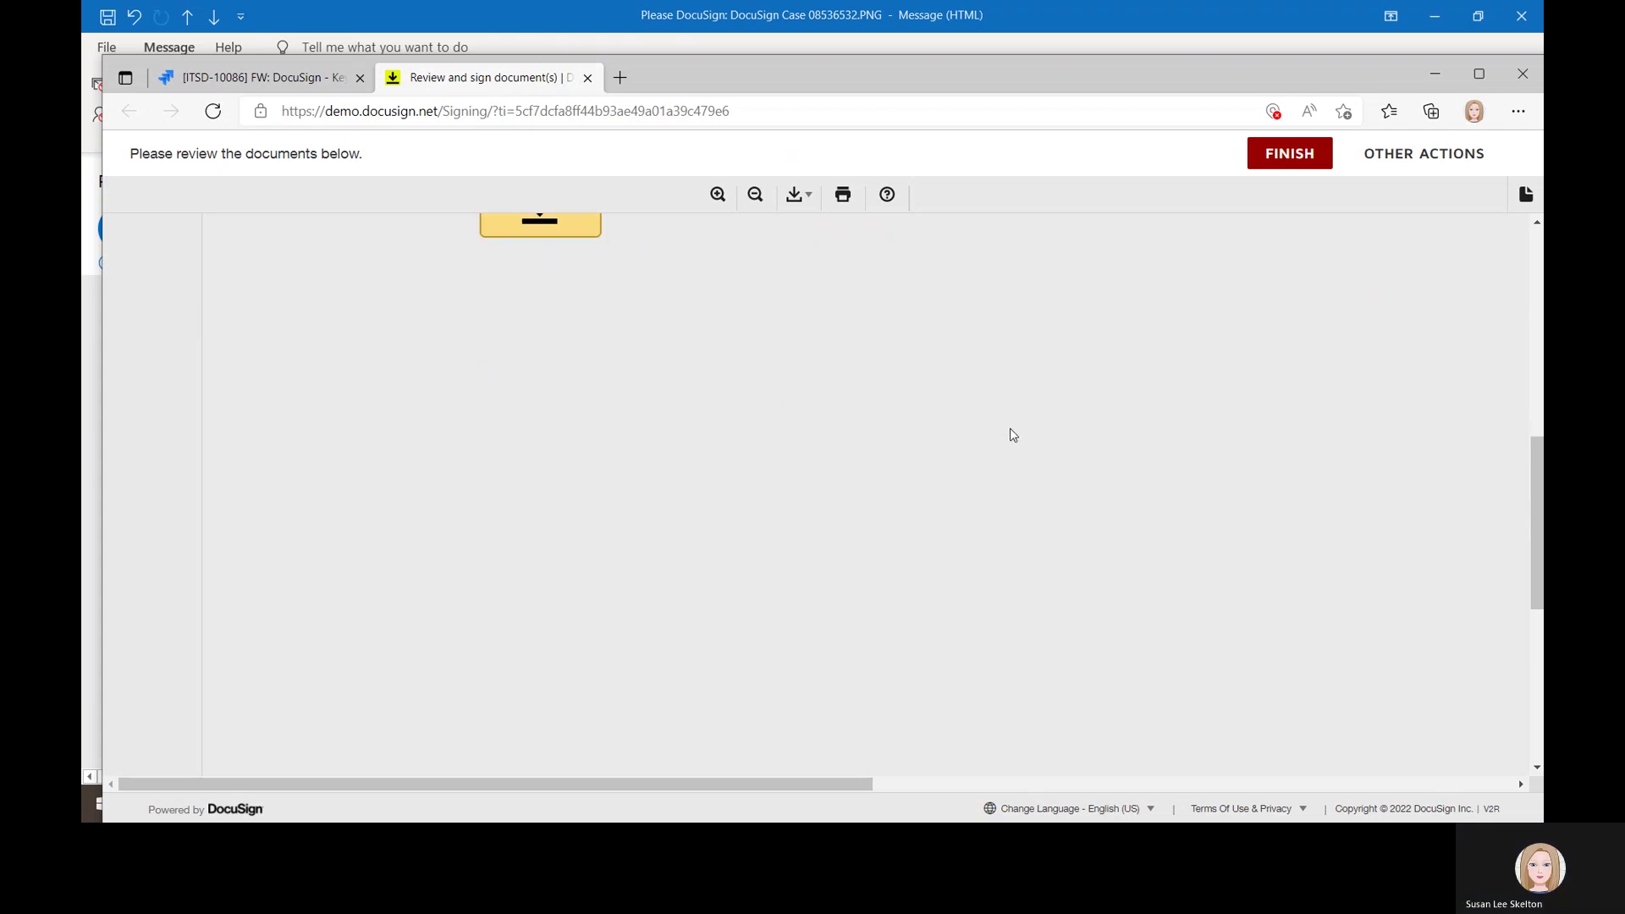
pyautogui.scroll(2, 491, 333)
pyautogui.click(491, 332)
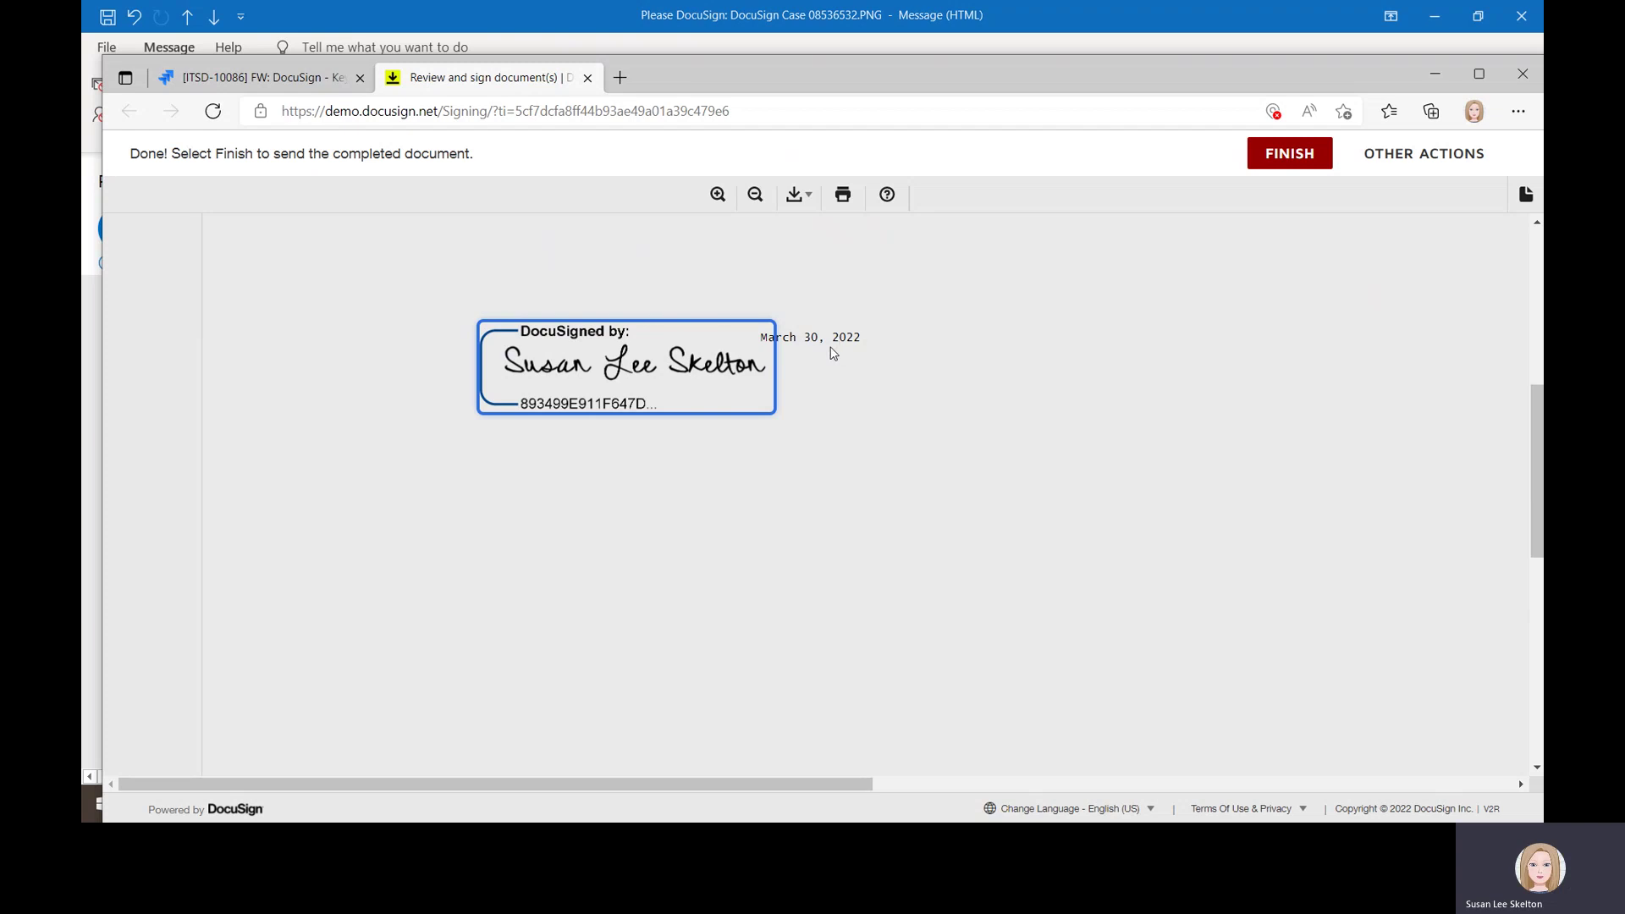
# Finish signing, decline the copy login with No Thanks, and close the browser to return to Outlook.
pyautogui.scroll(-1, 895, 403)
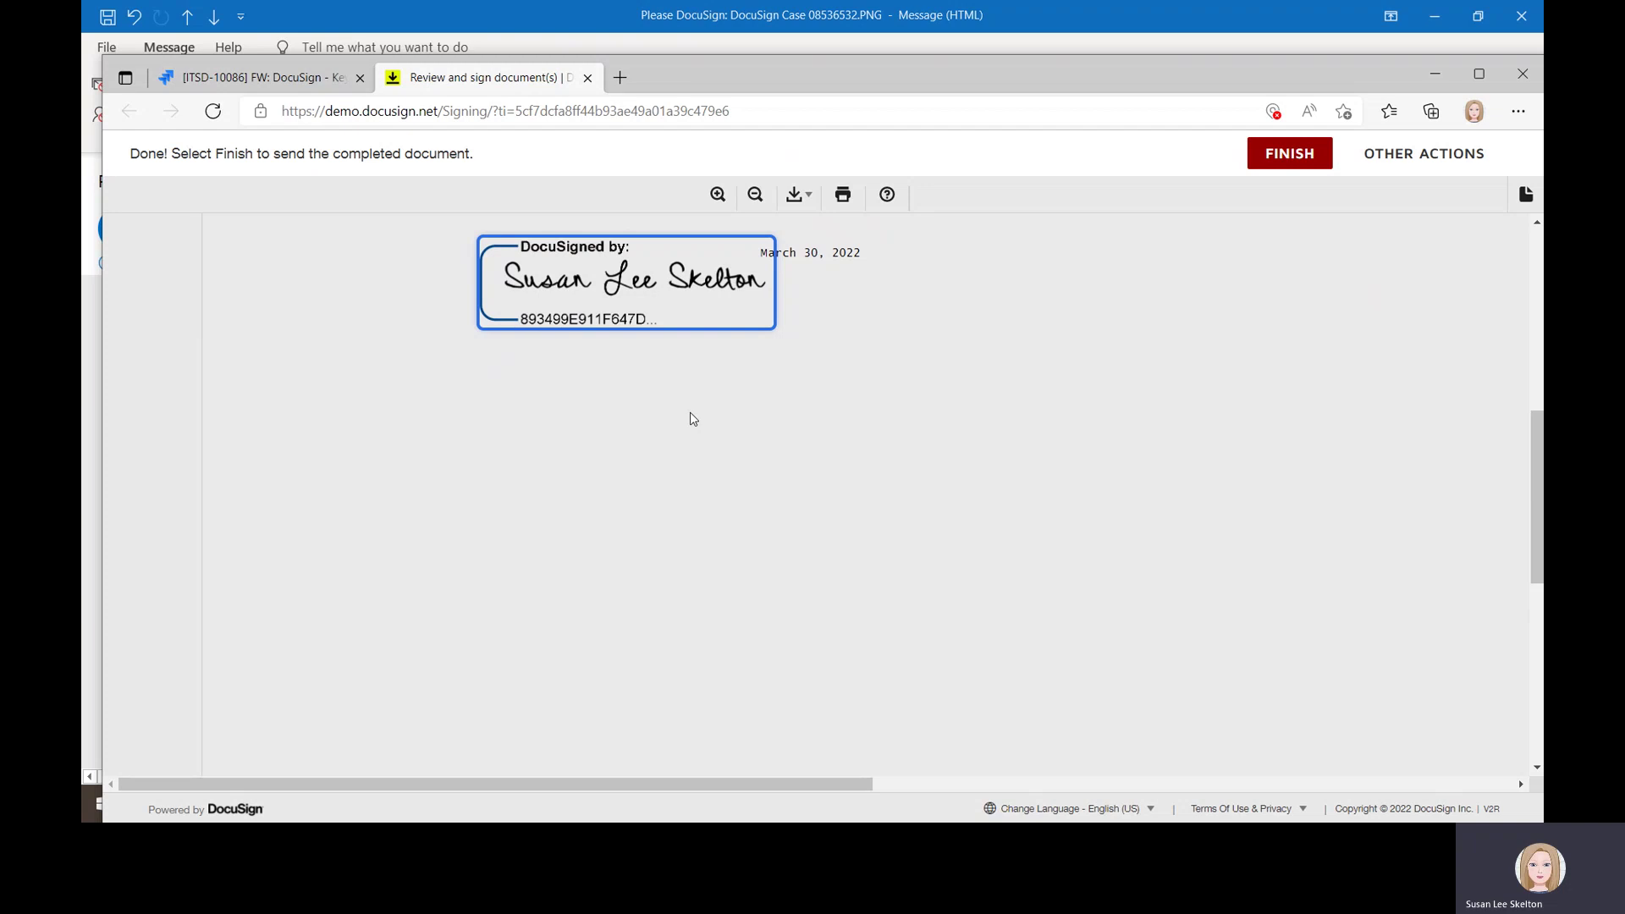
pyautogui.click(1288, 153)
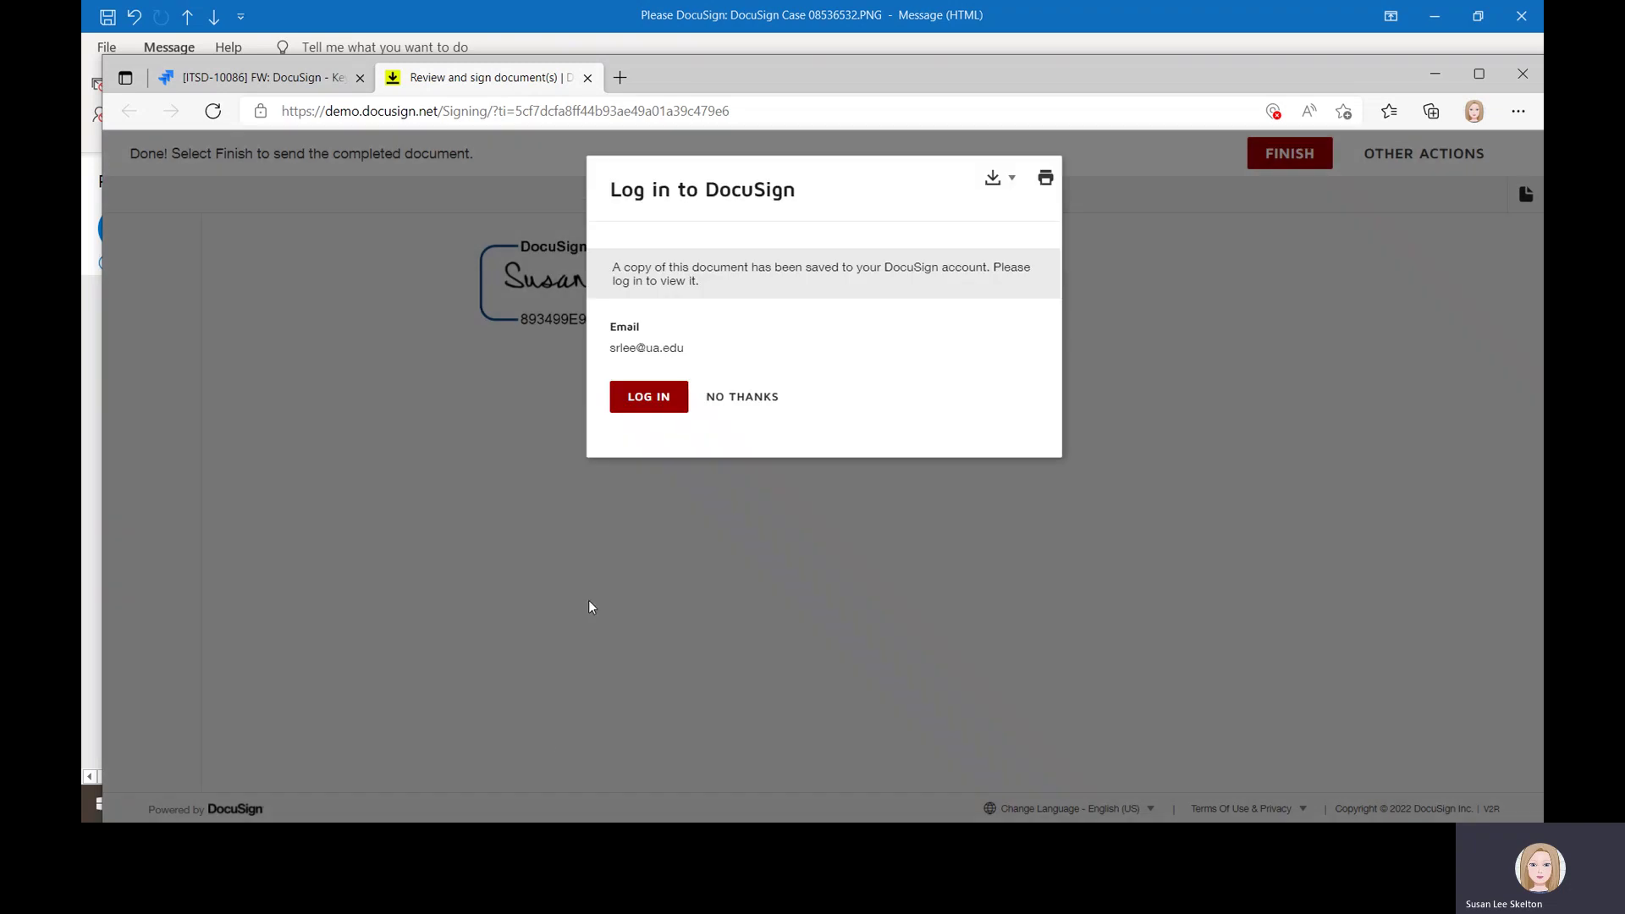
pyautogui.click(745, 398)
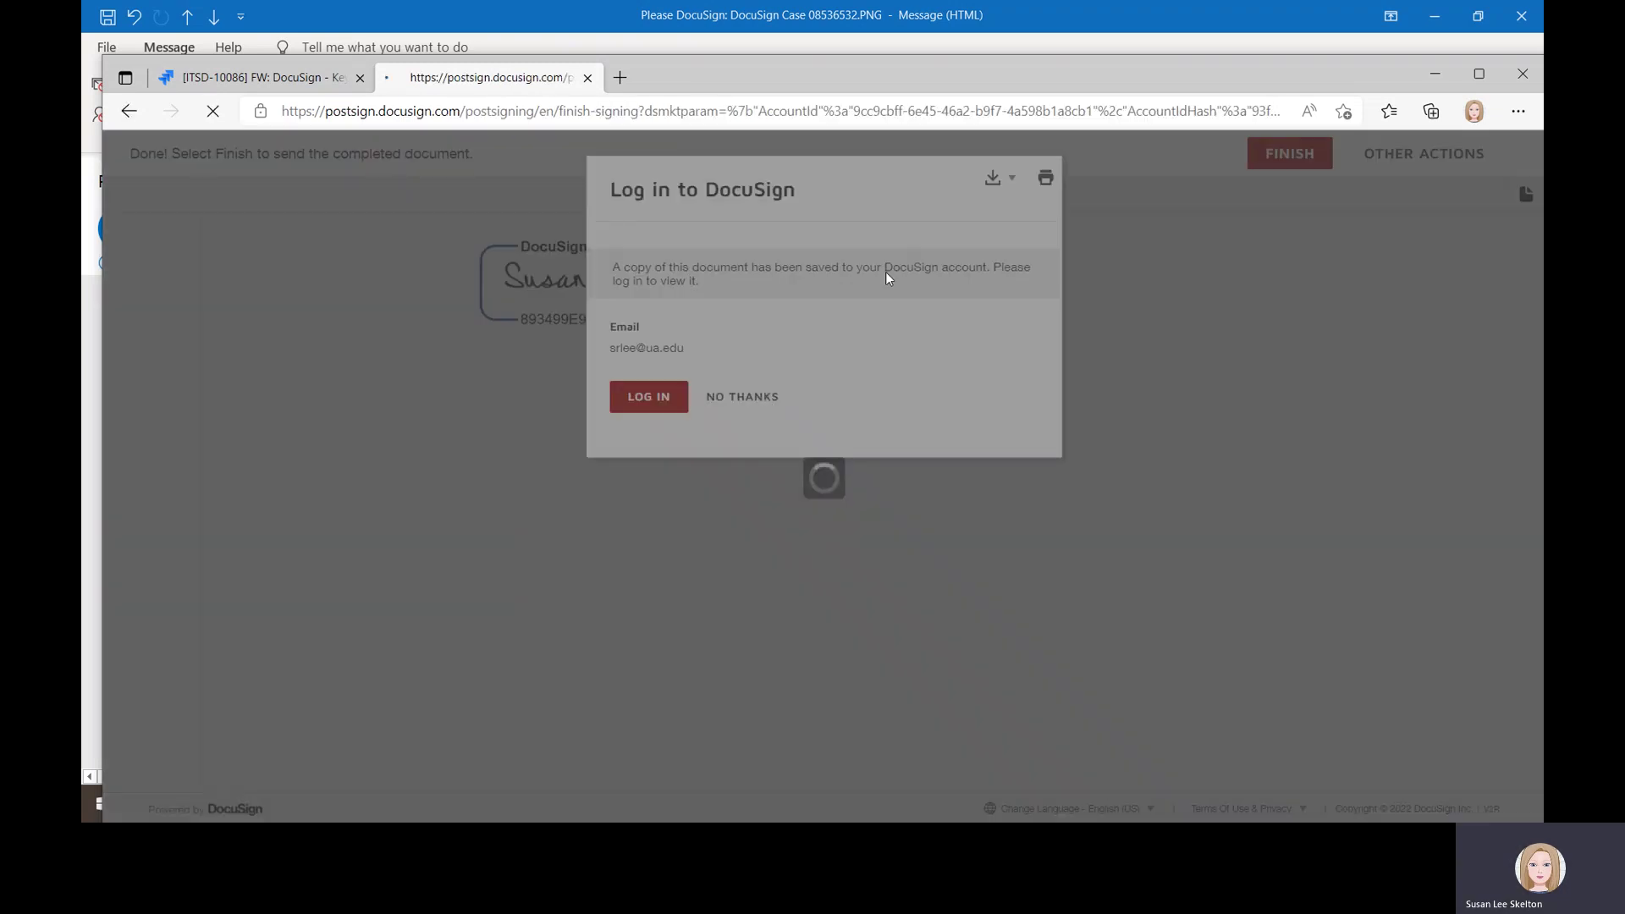
pyautogui.click(588, 78)
pyautogui.click(1438, 74)
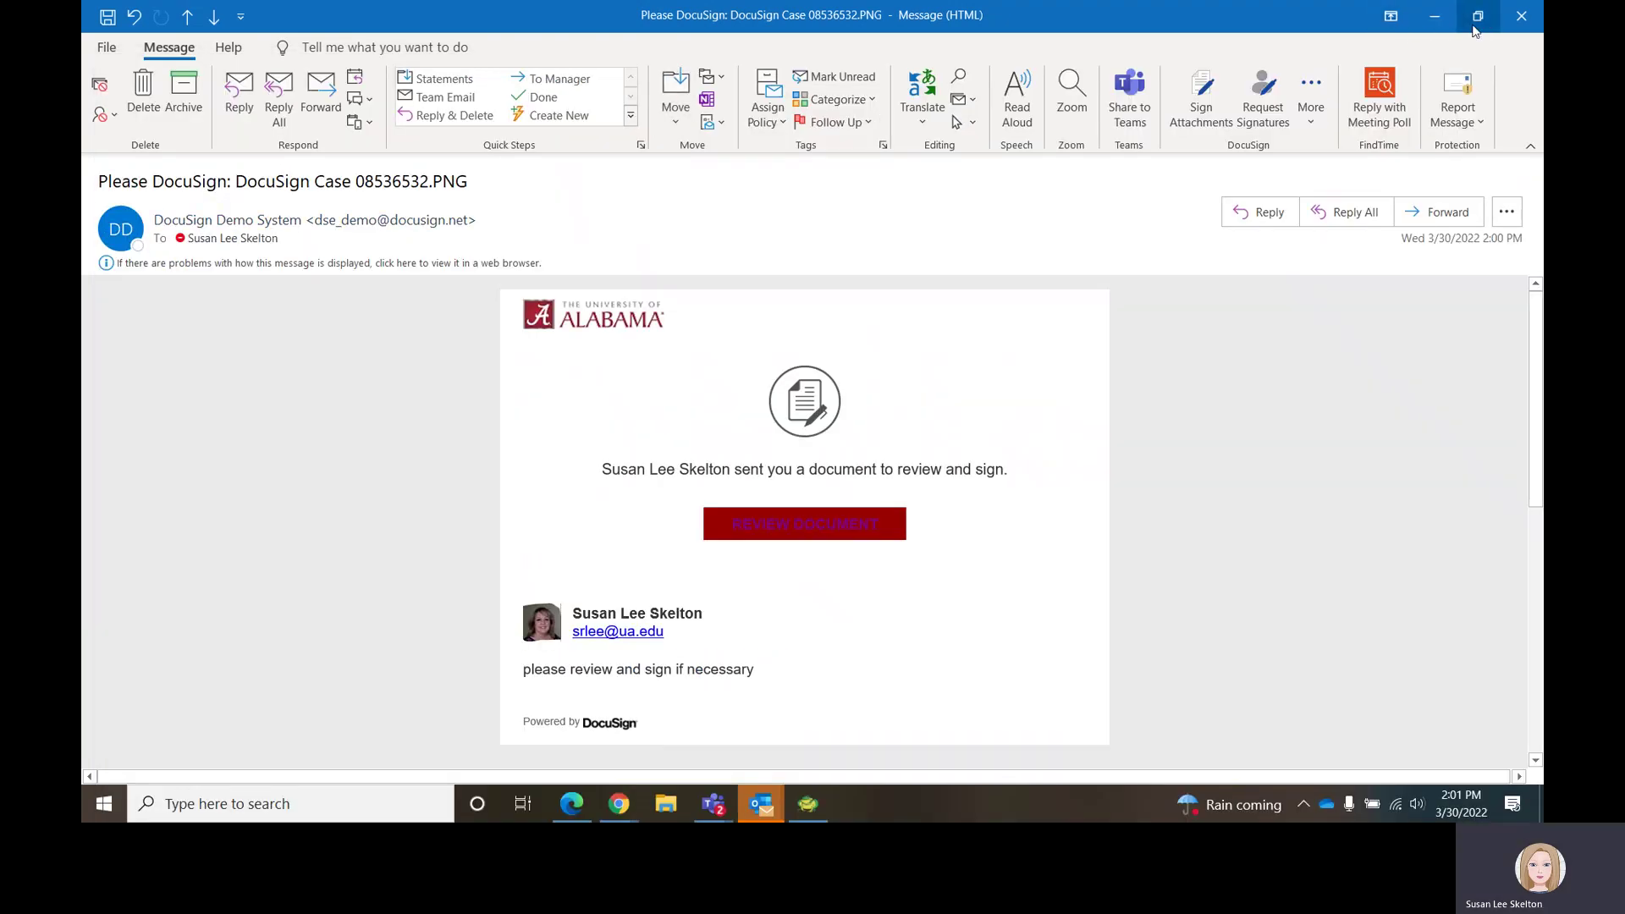
# From Manage > Inbox, open the Waiting for Others envelope DocuSign Case 08536532.PNG to view recipient status.
pyautogui.click(1435, 15)
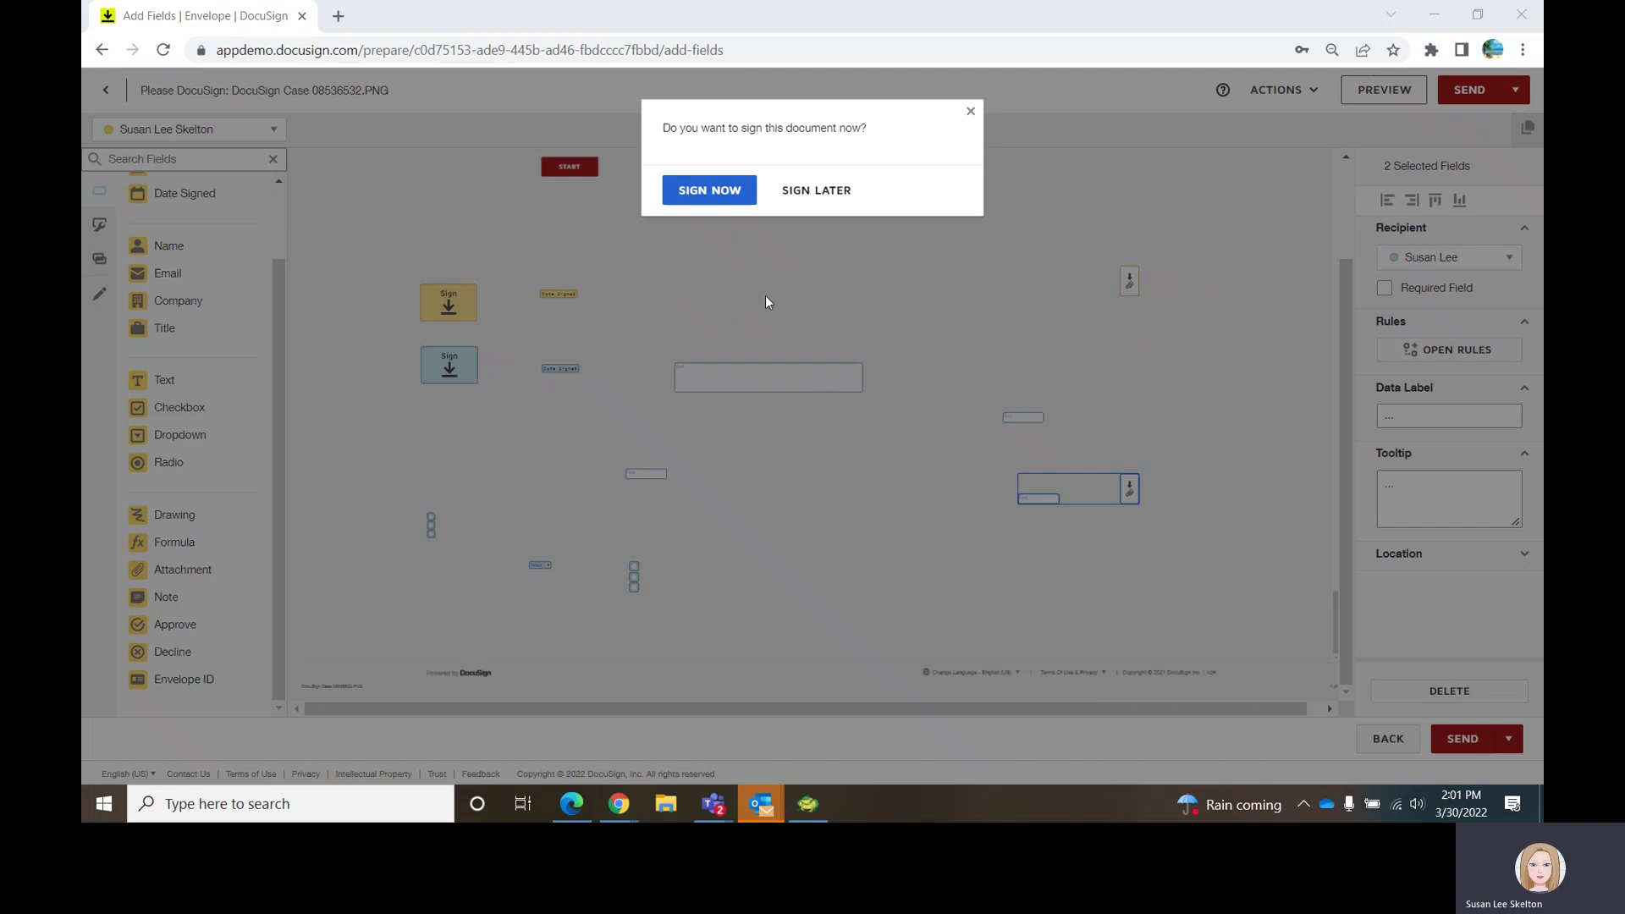
pyautogui.click(971, 111)
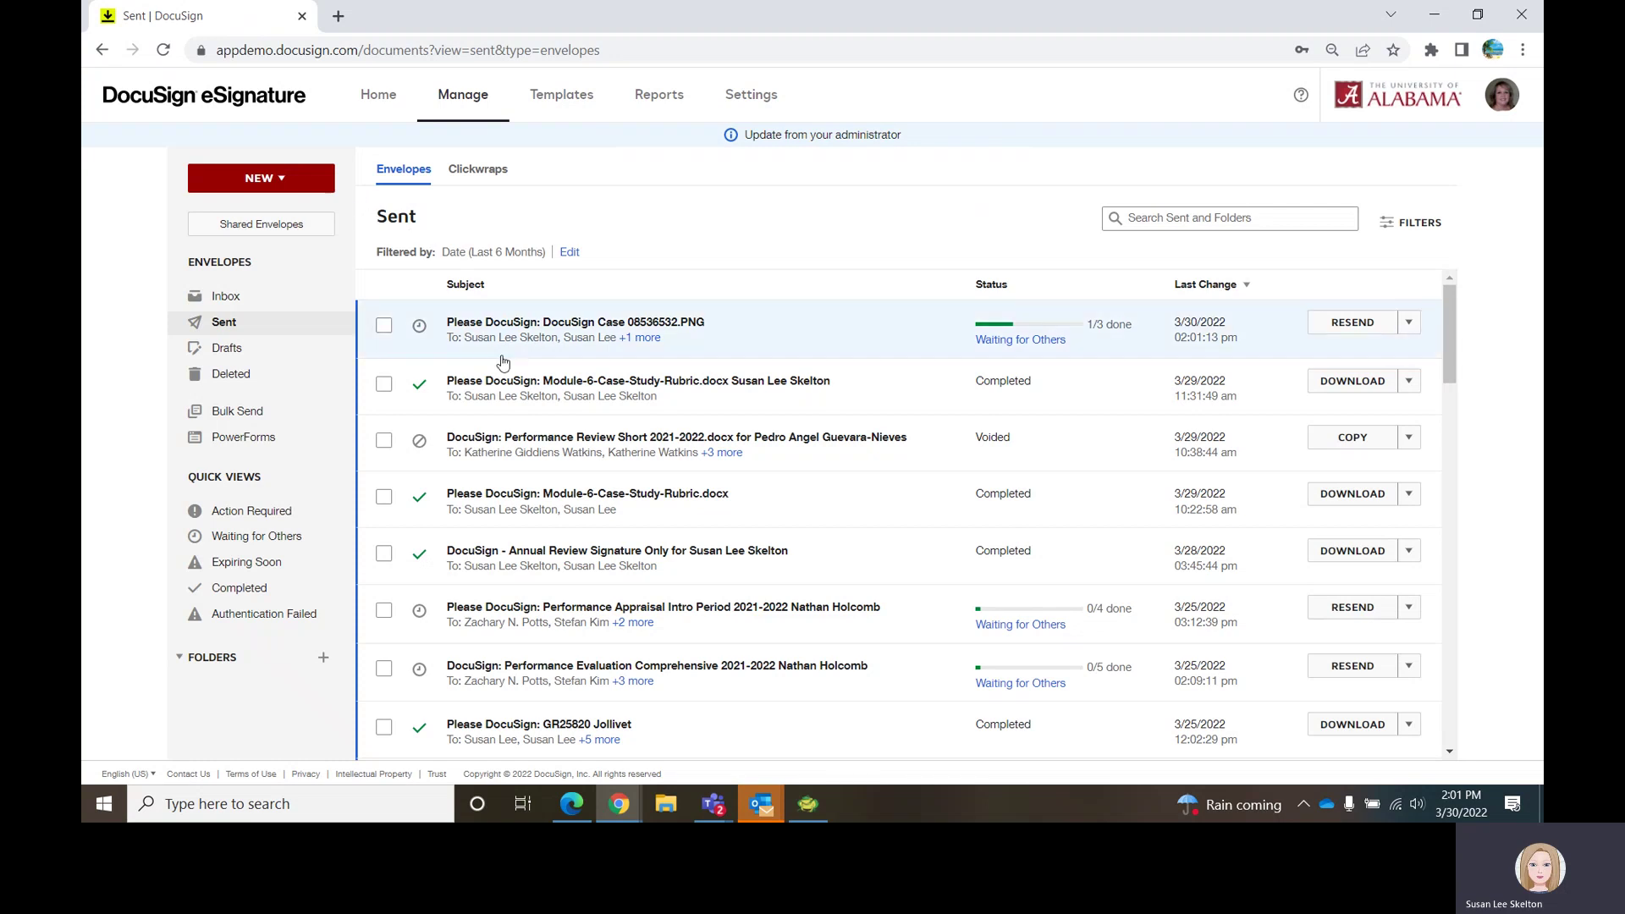
pyautogui.moveTo(1045, 342)
pyautogui.click(298, 335)
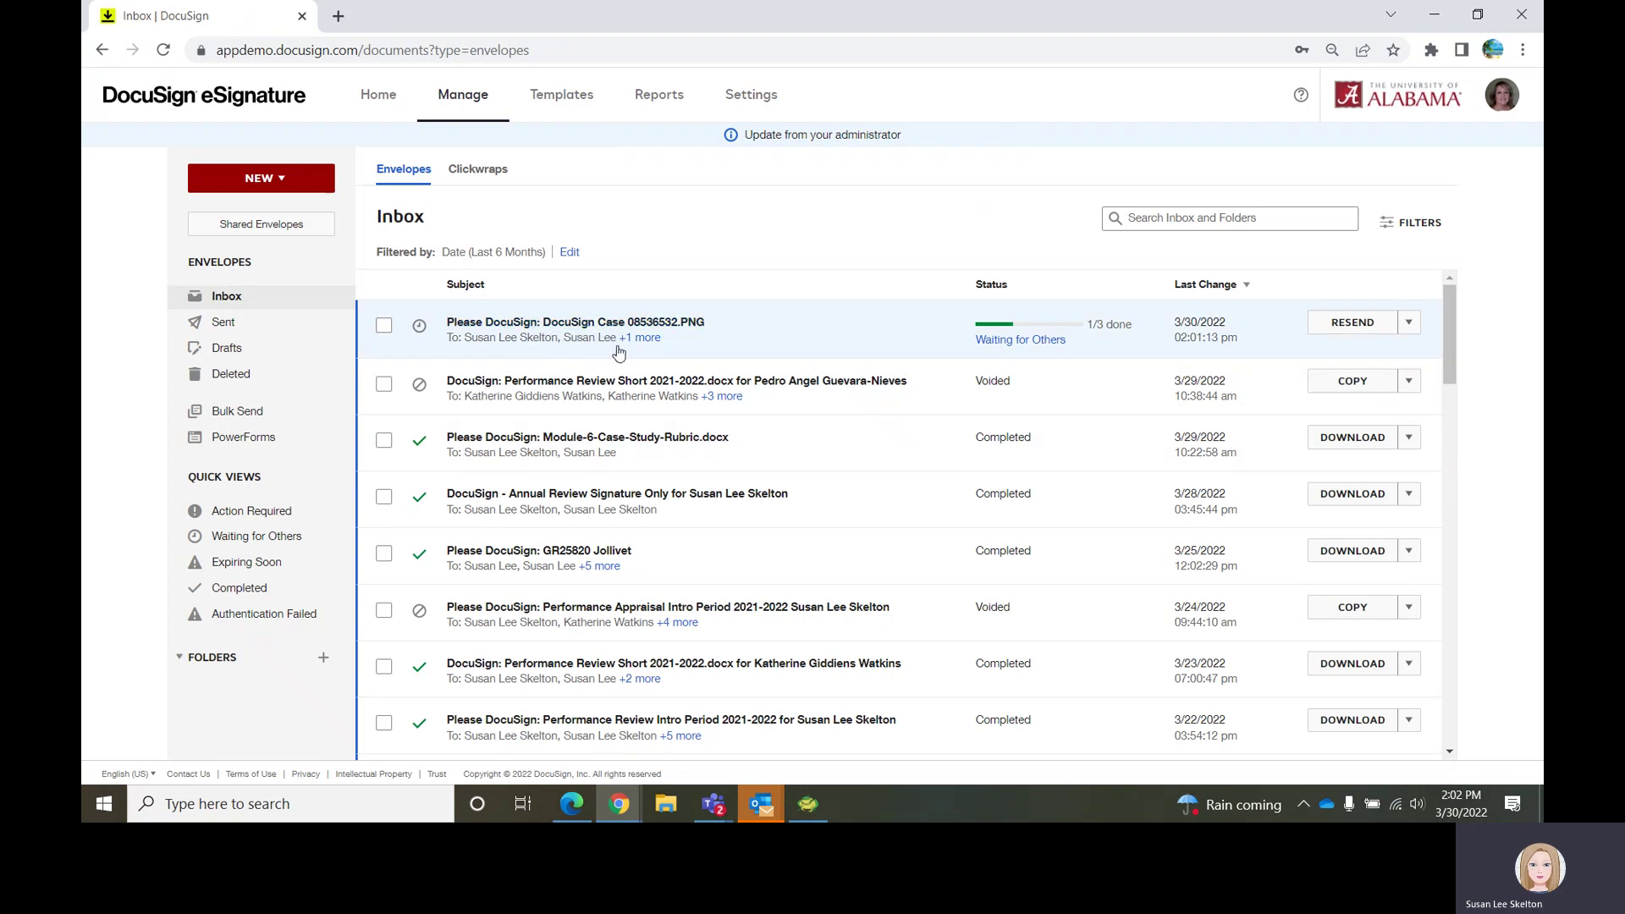
pyautogui.click(952, 365)
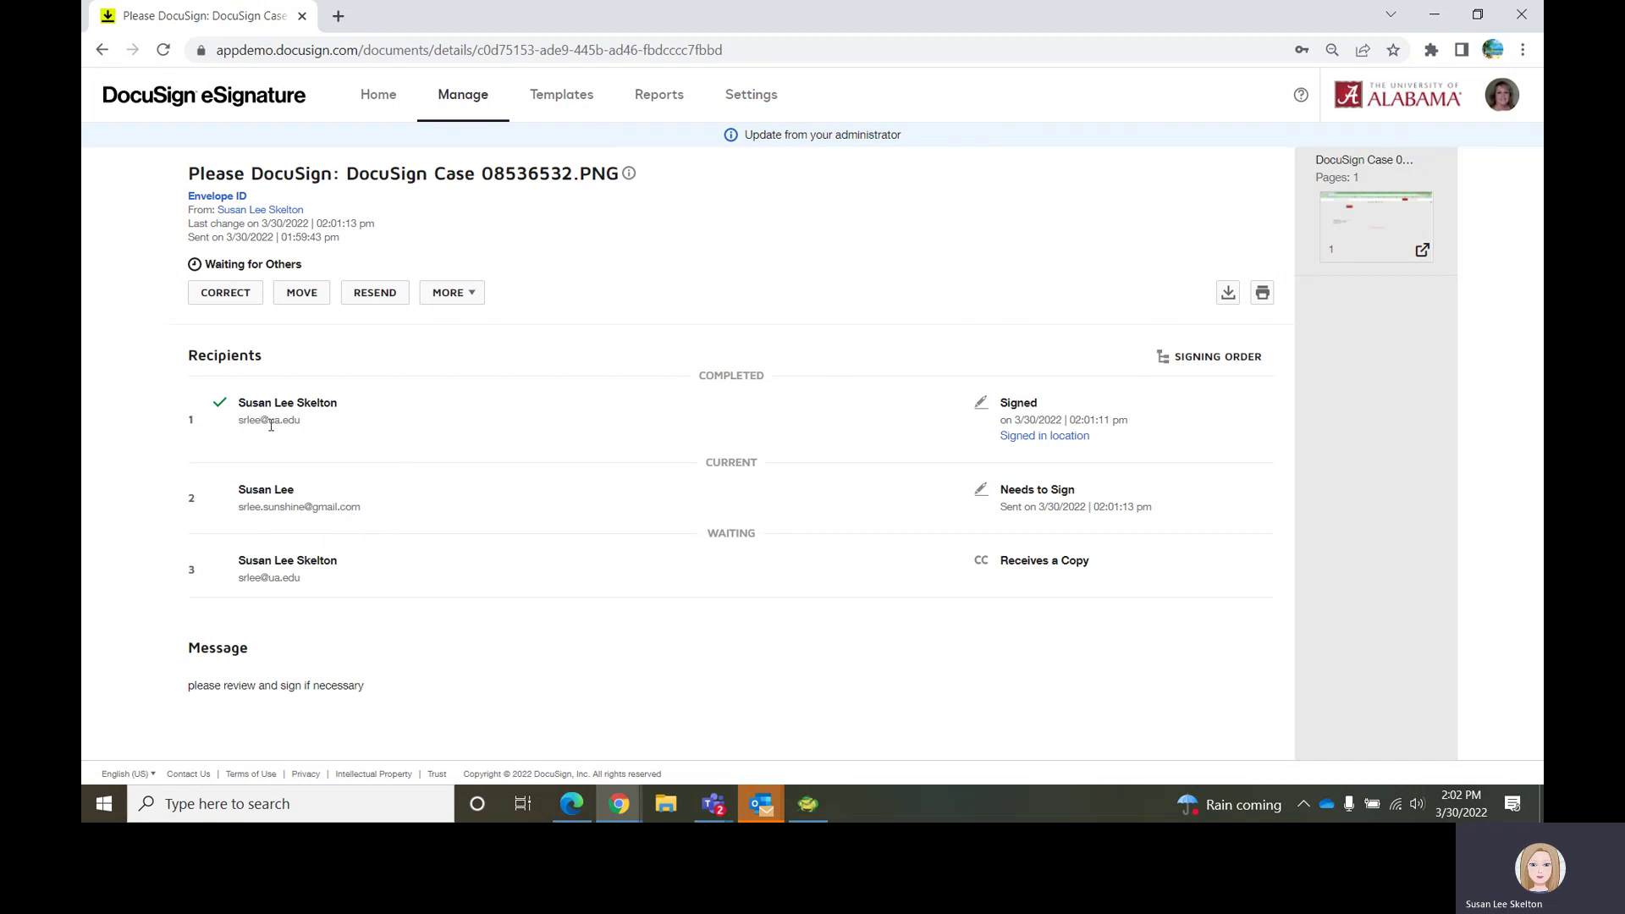
# Highlight the already-signed first recipient, then go back to the envelope inbox via Manage.
pyautogui.moveTo(237, 399); pyautogui.dragTo(272, 420)
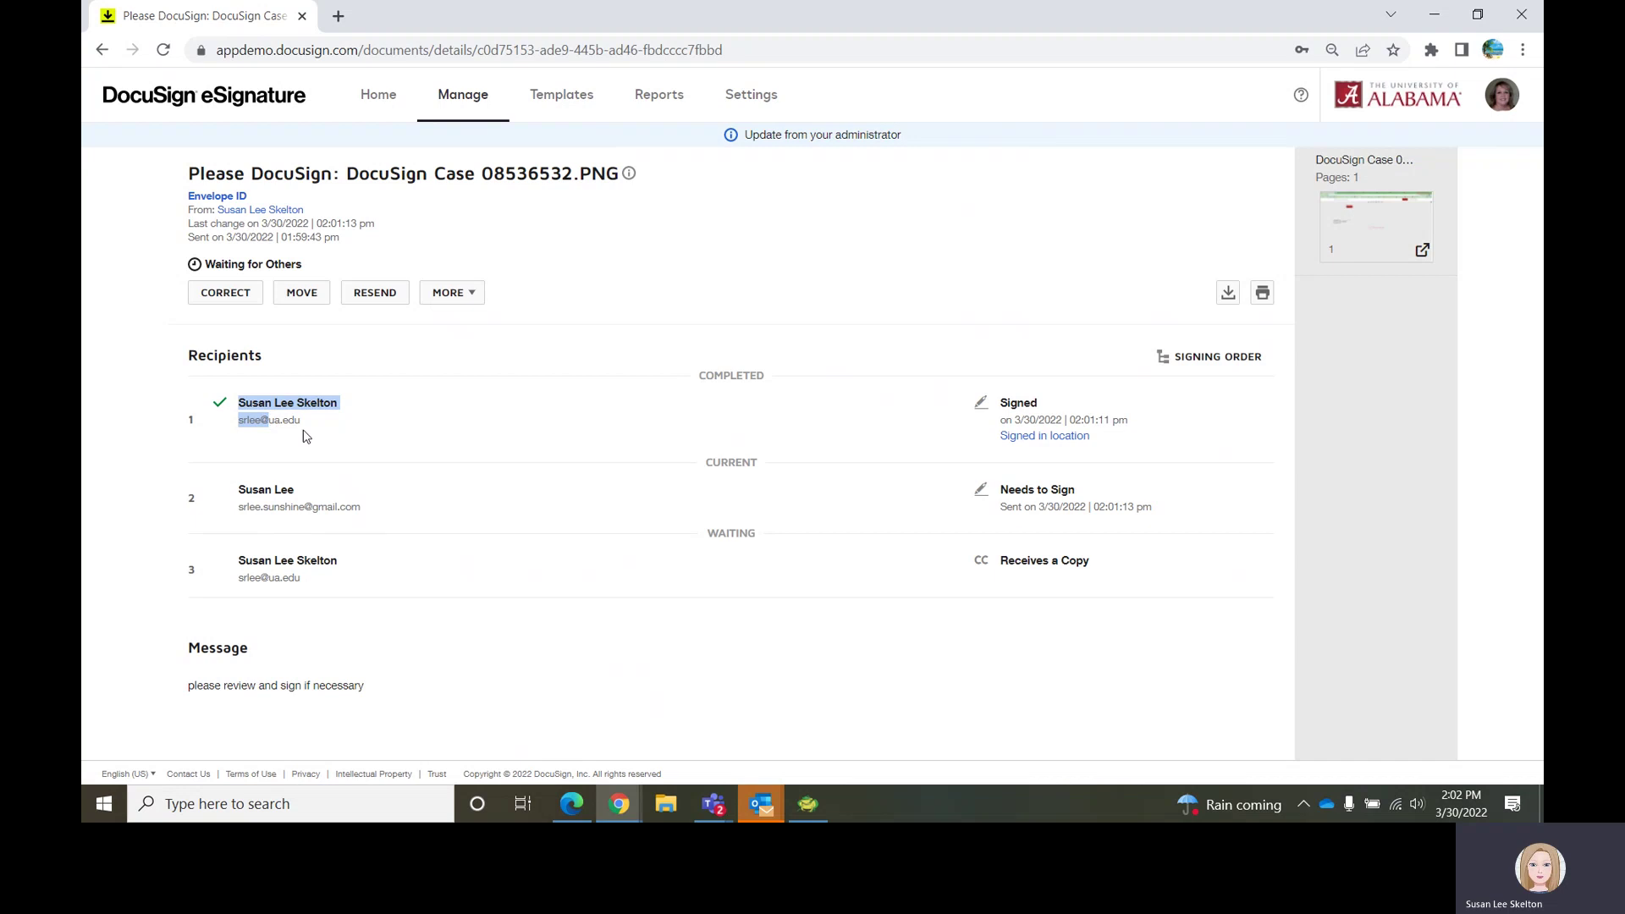
pyautogui.click(309, 433)
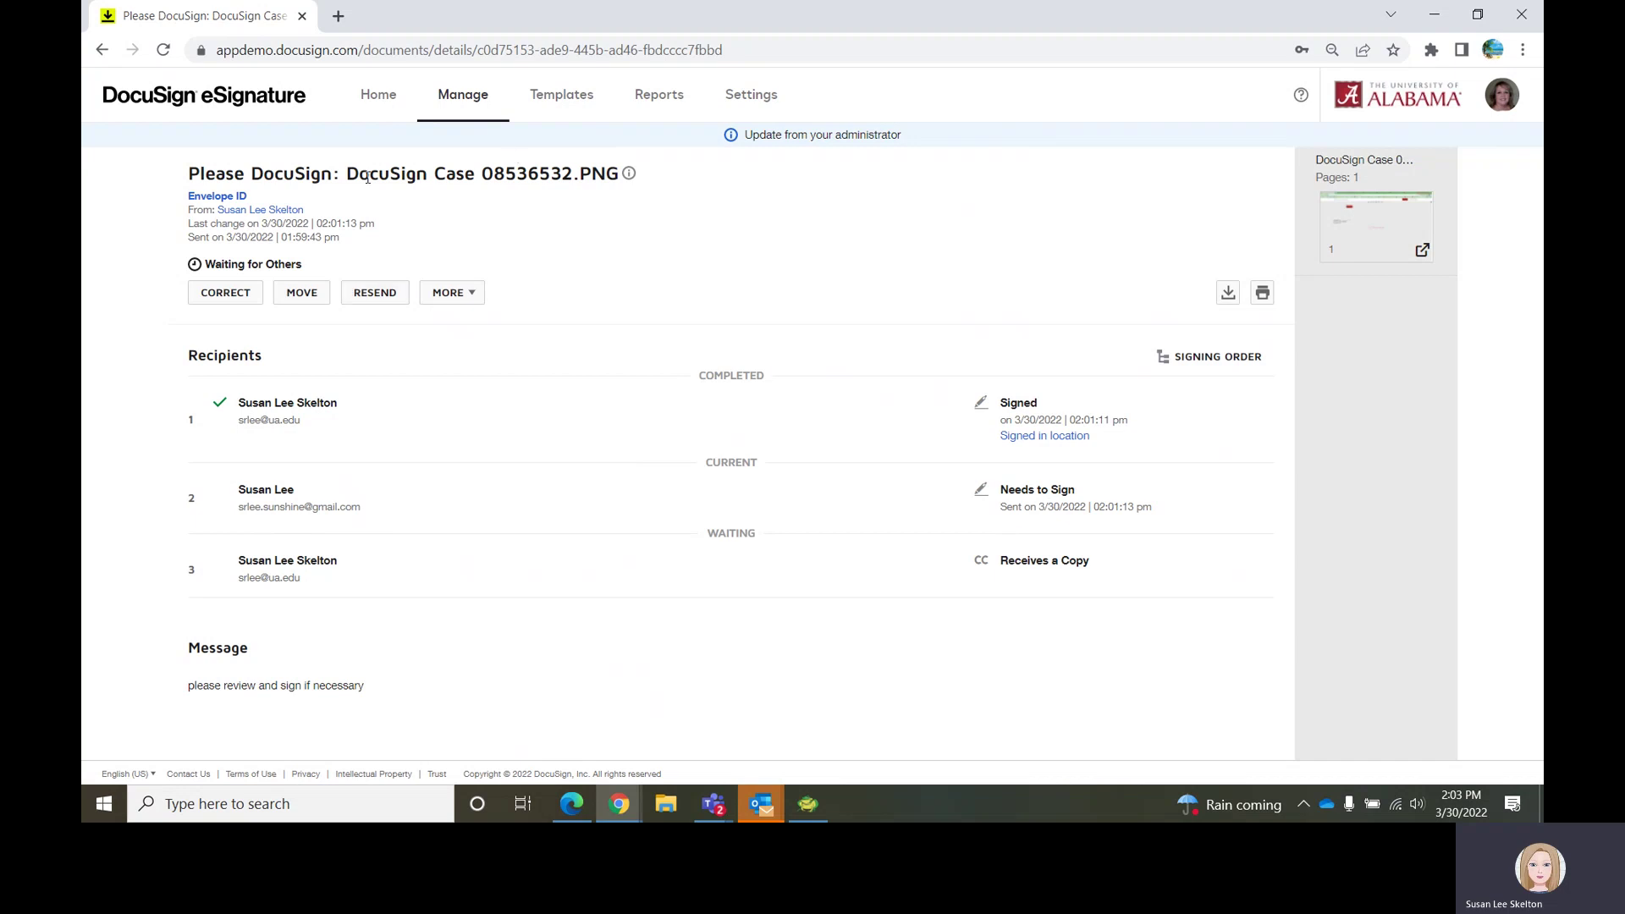
pyautogui.click(444, 100)
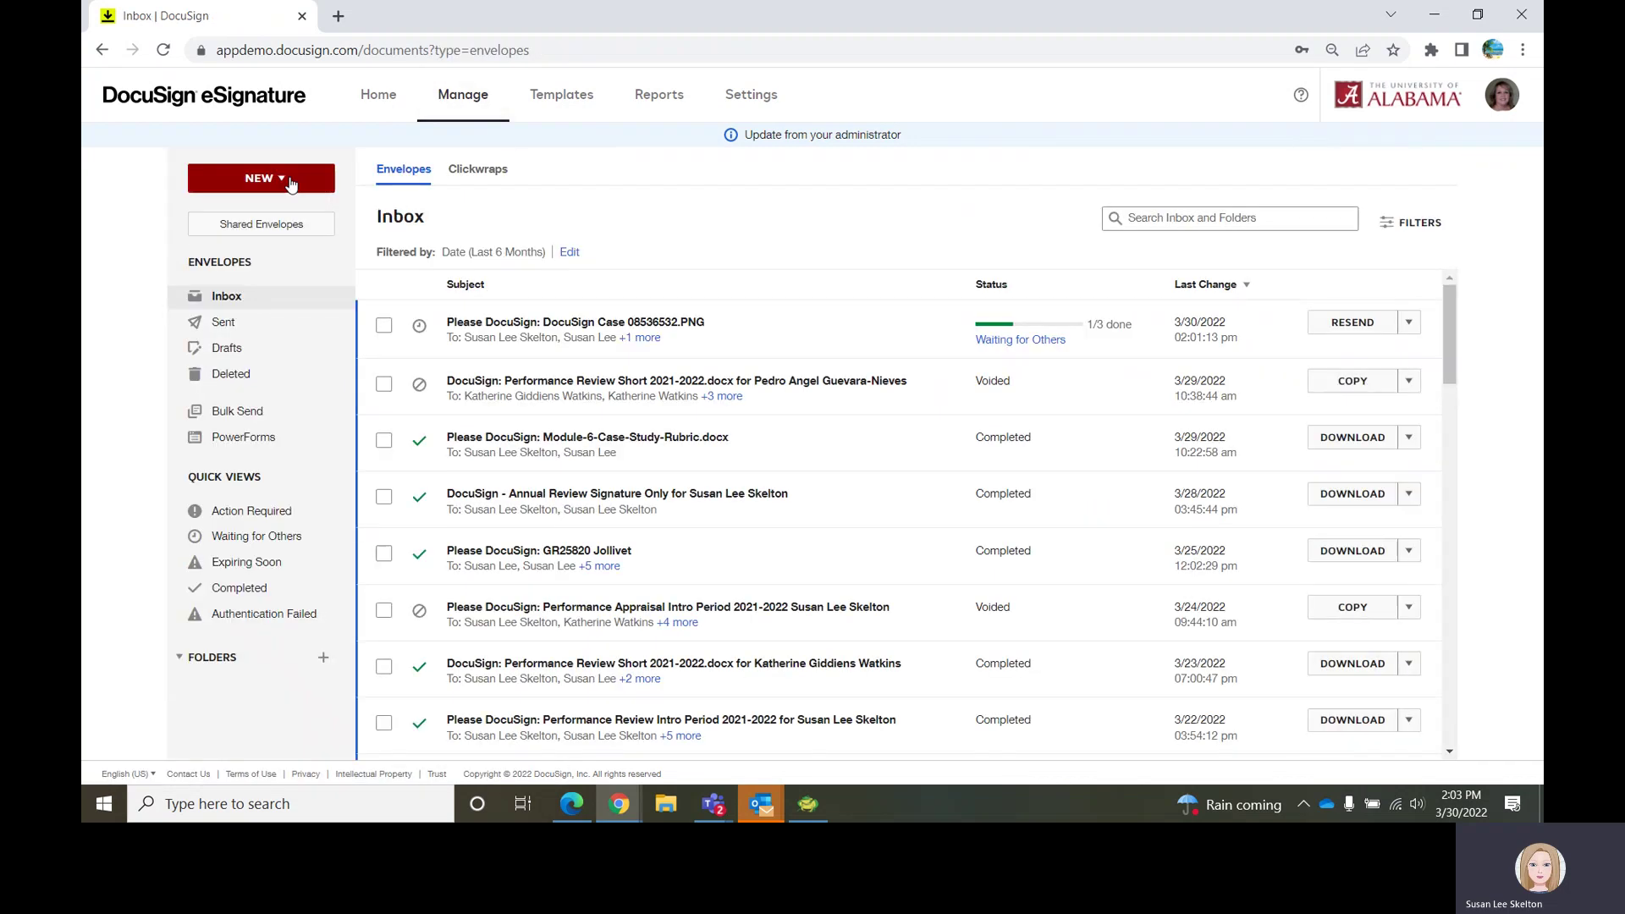
# Switch from the envelope inbox to the Templates section showing My Templates.
pyautogui.click(286, 176)
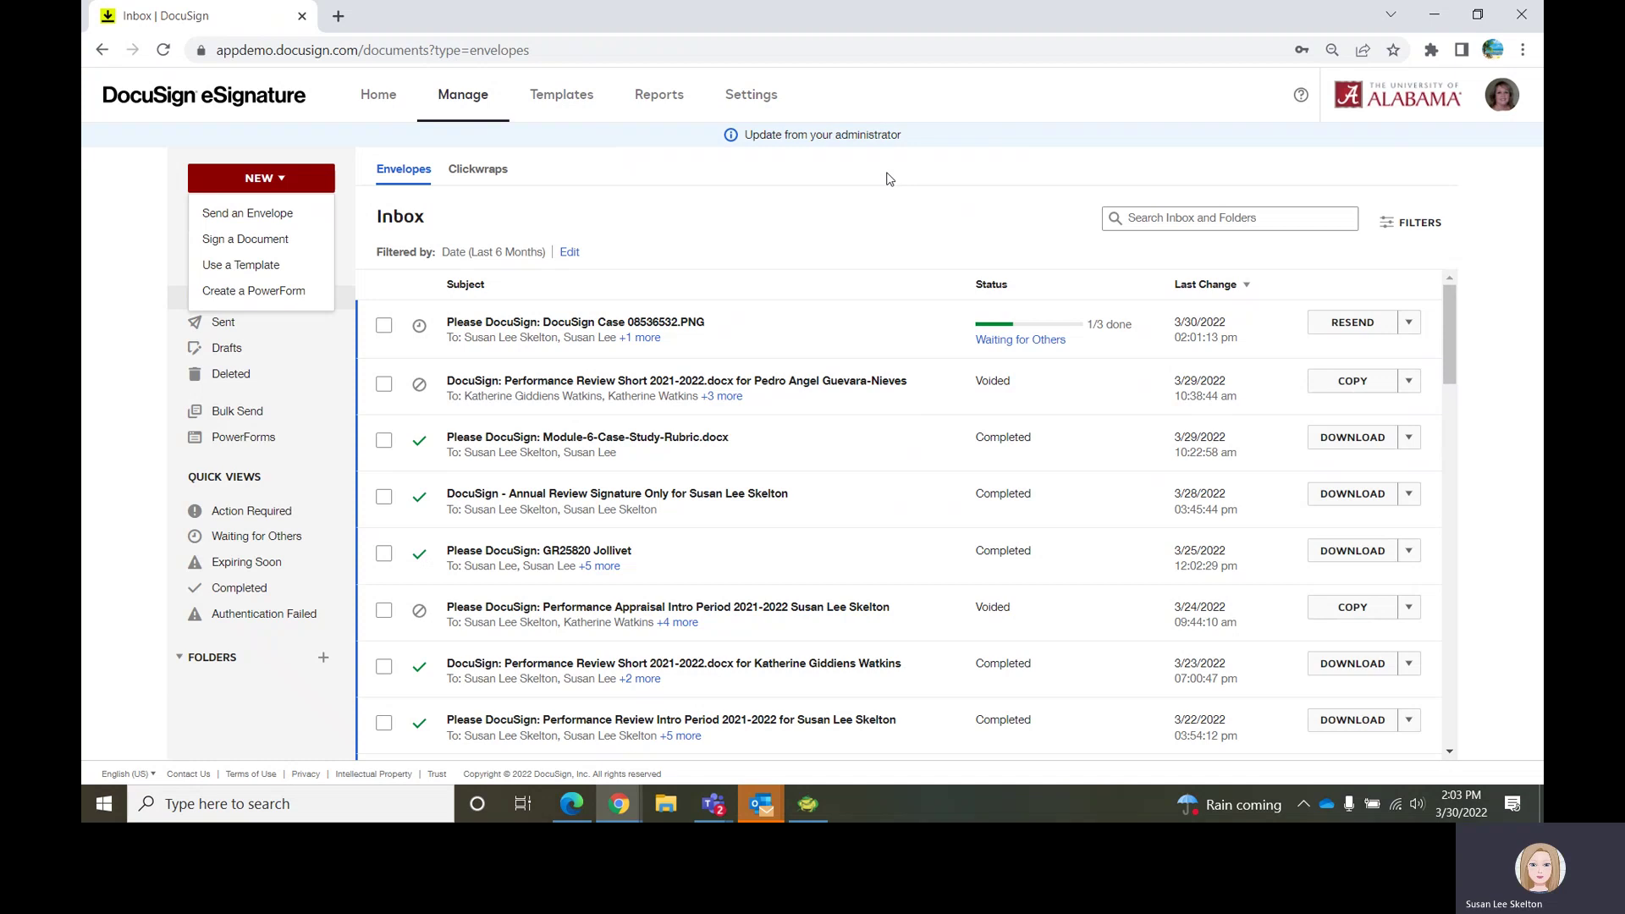
pyautogui.click(571, 99)
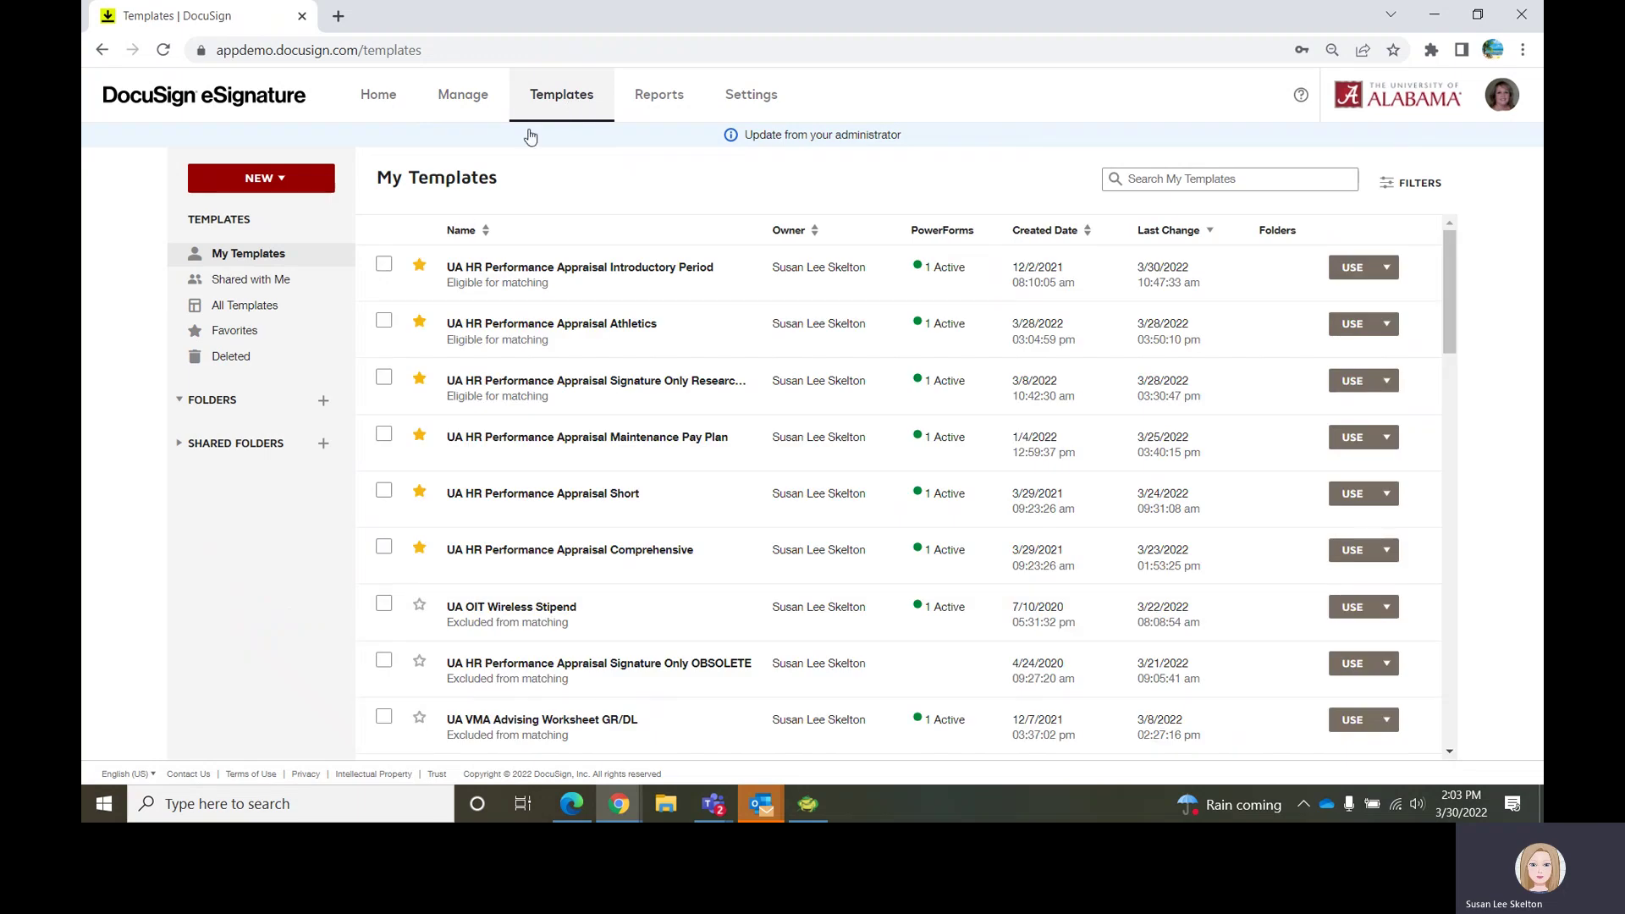
# Show All Templates from every owner, then open the NEW dropdown.
pyautogui.click(262, 311)
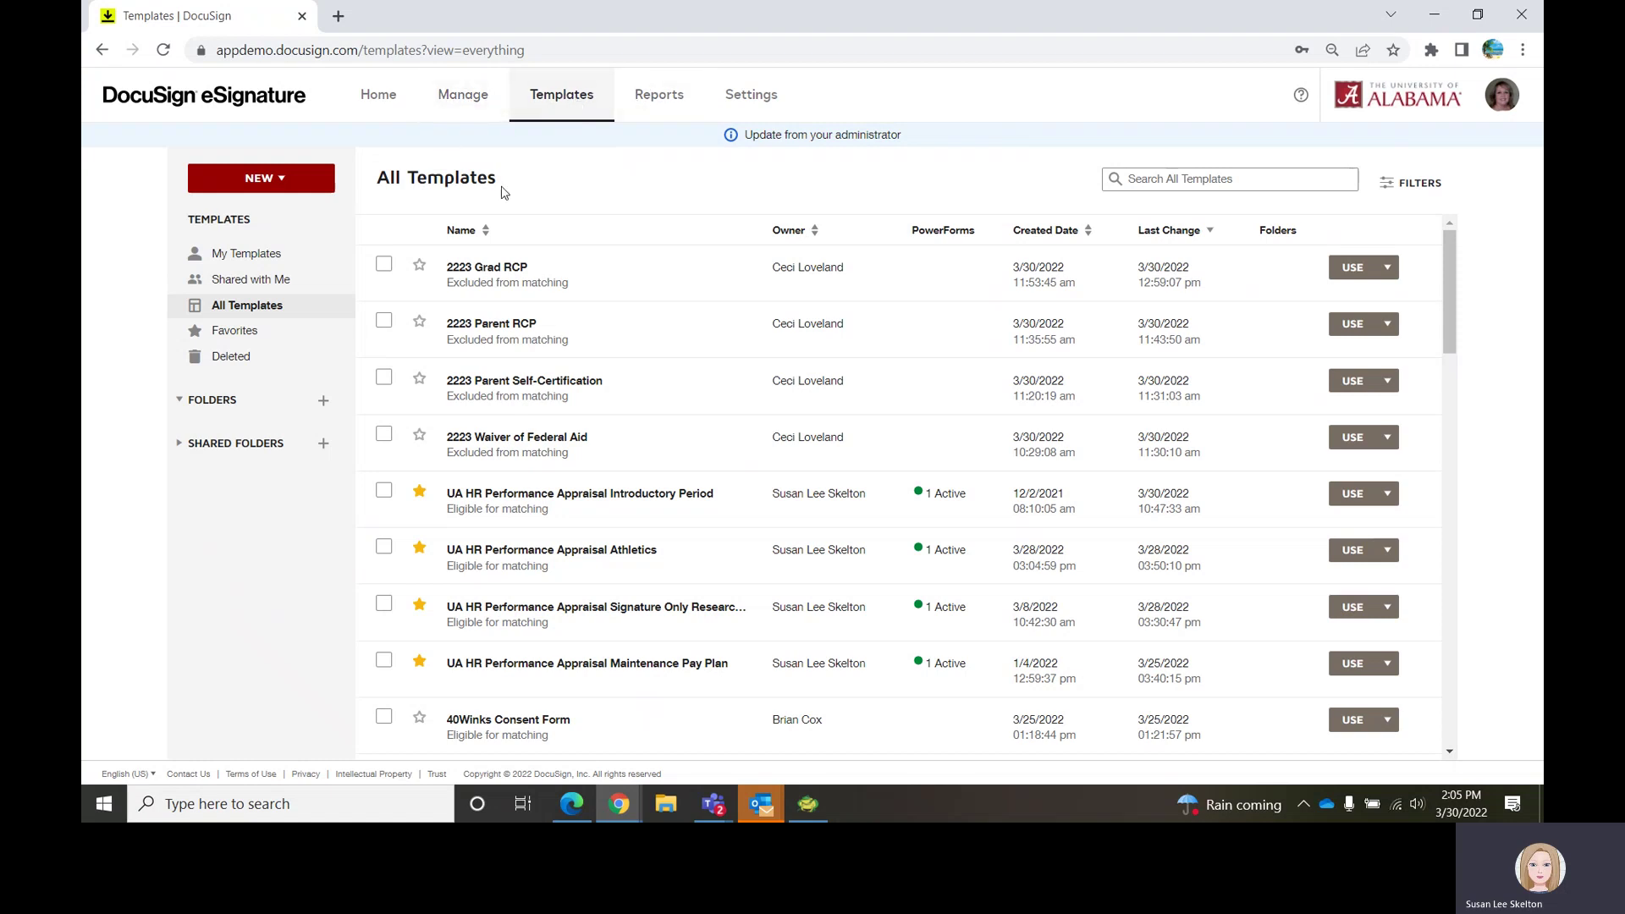
pyautogui.click(279, 181)
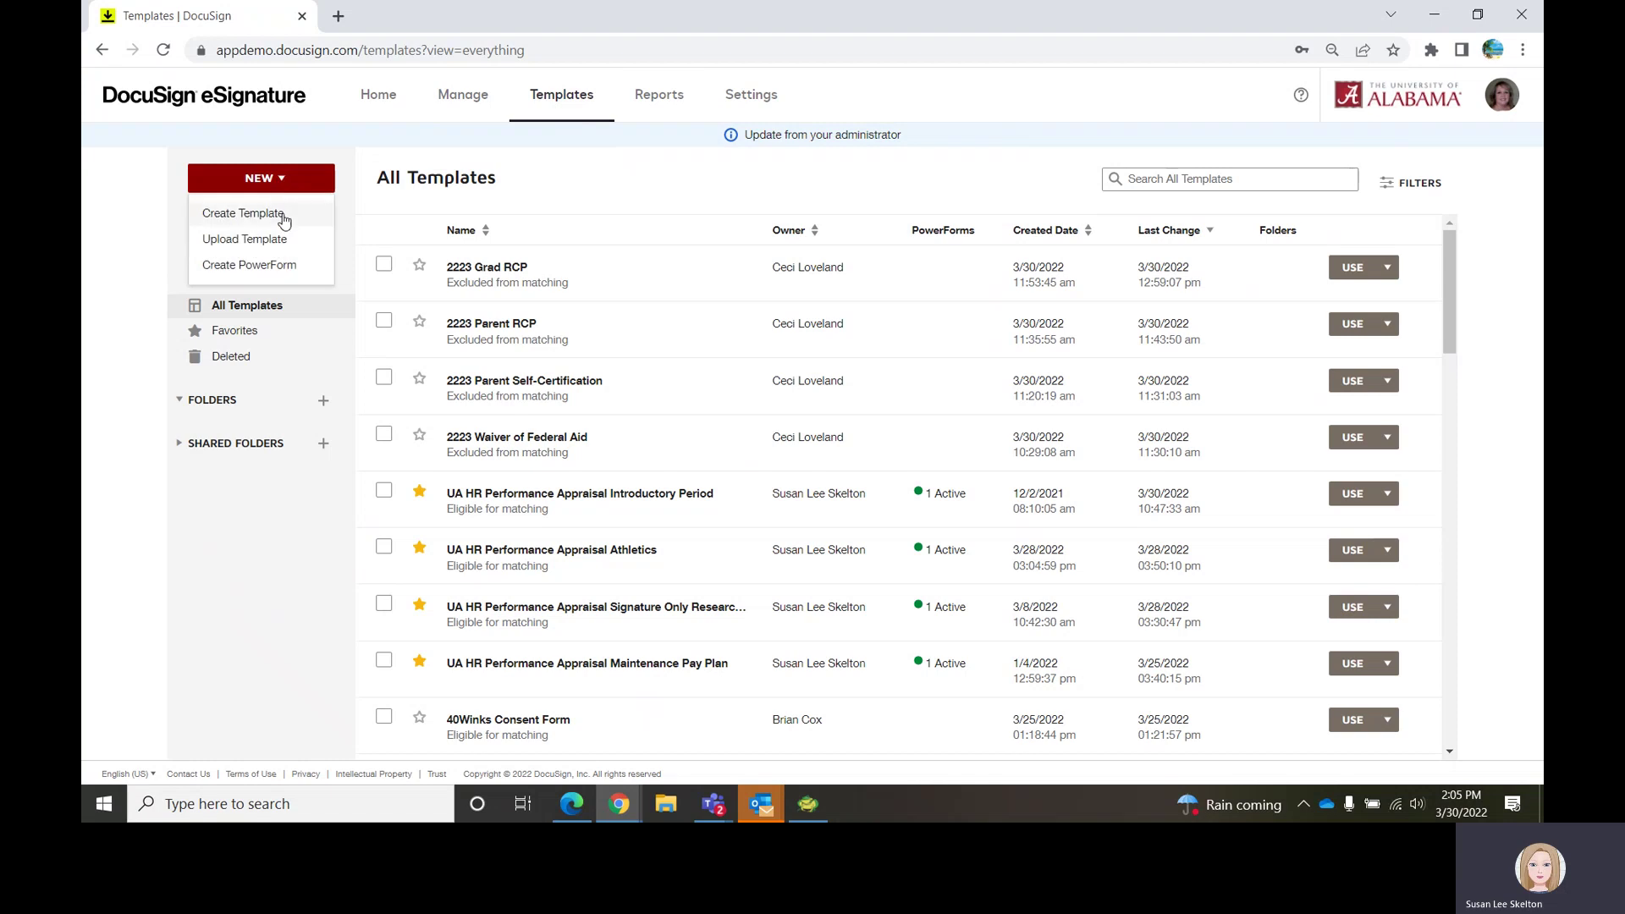
# Create a new template and enter 'UA OIT Test Template' as its Template Name.
pyautogui.click(287, 227)
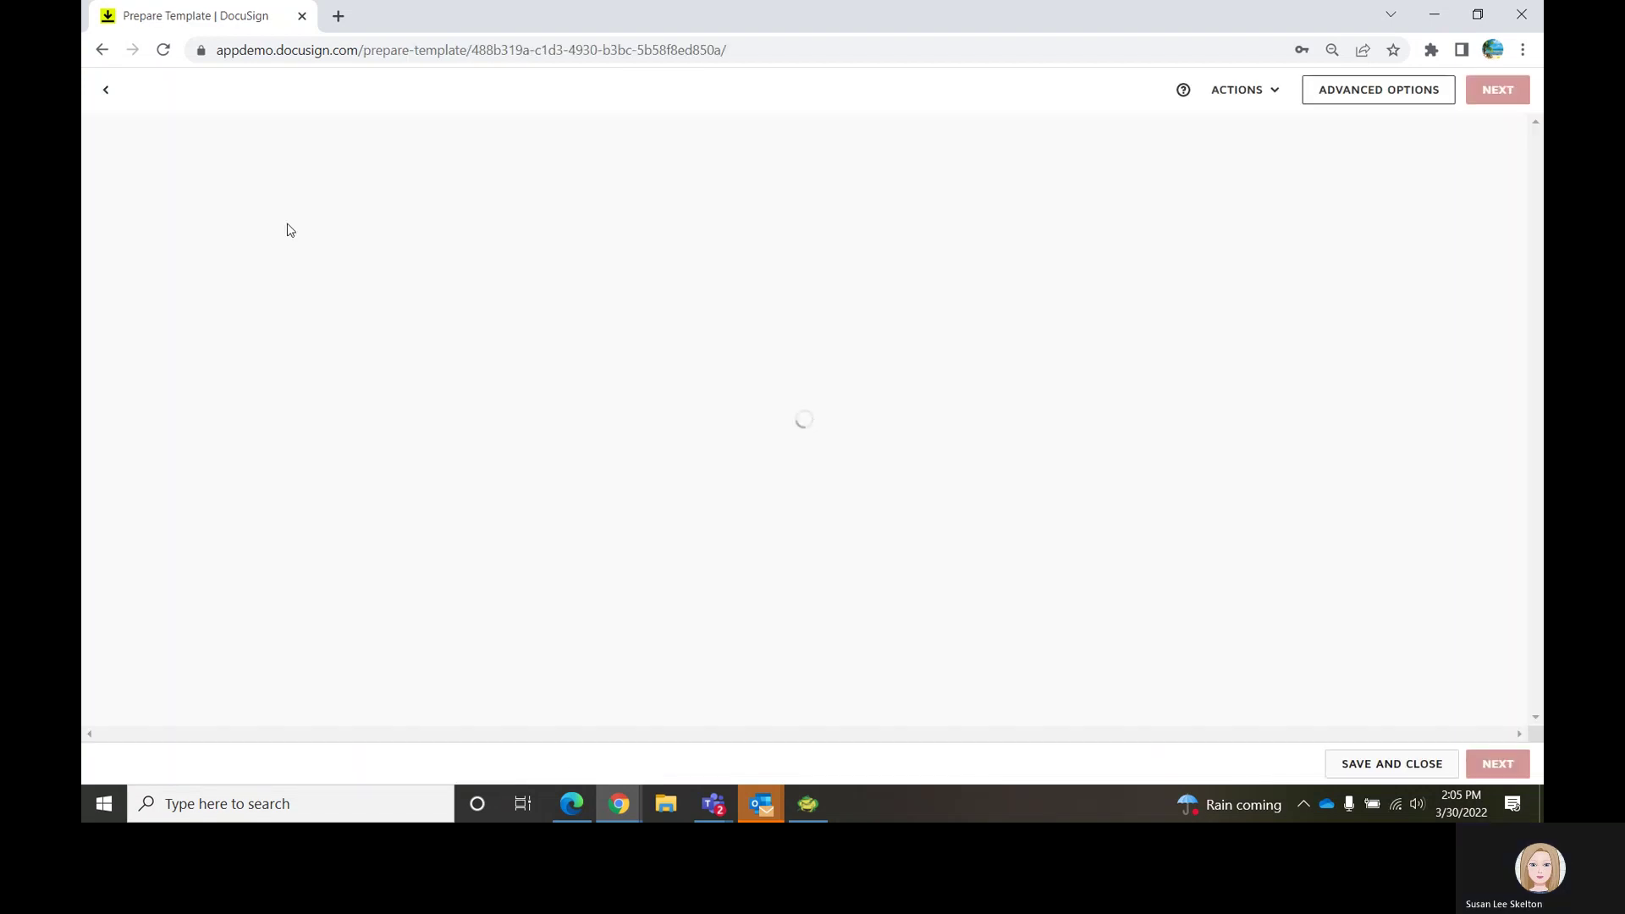
pyautogui.click(344, 178)
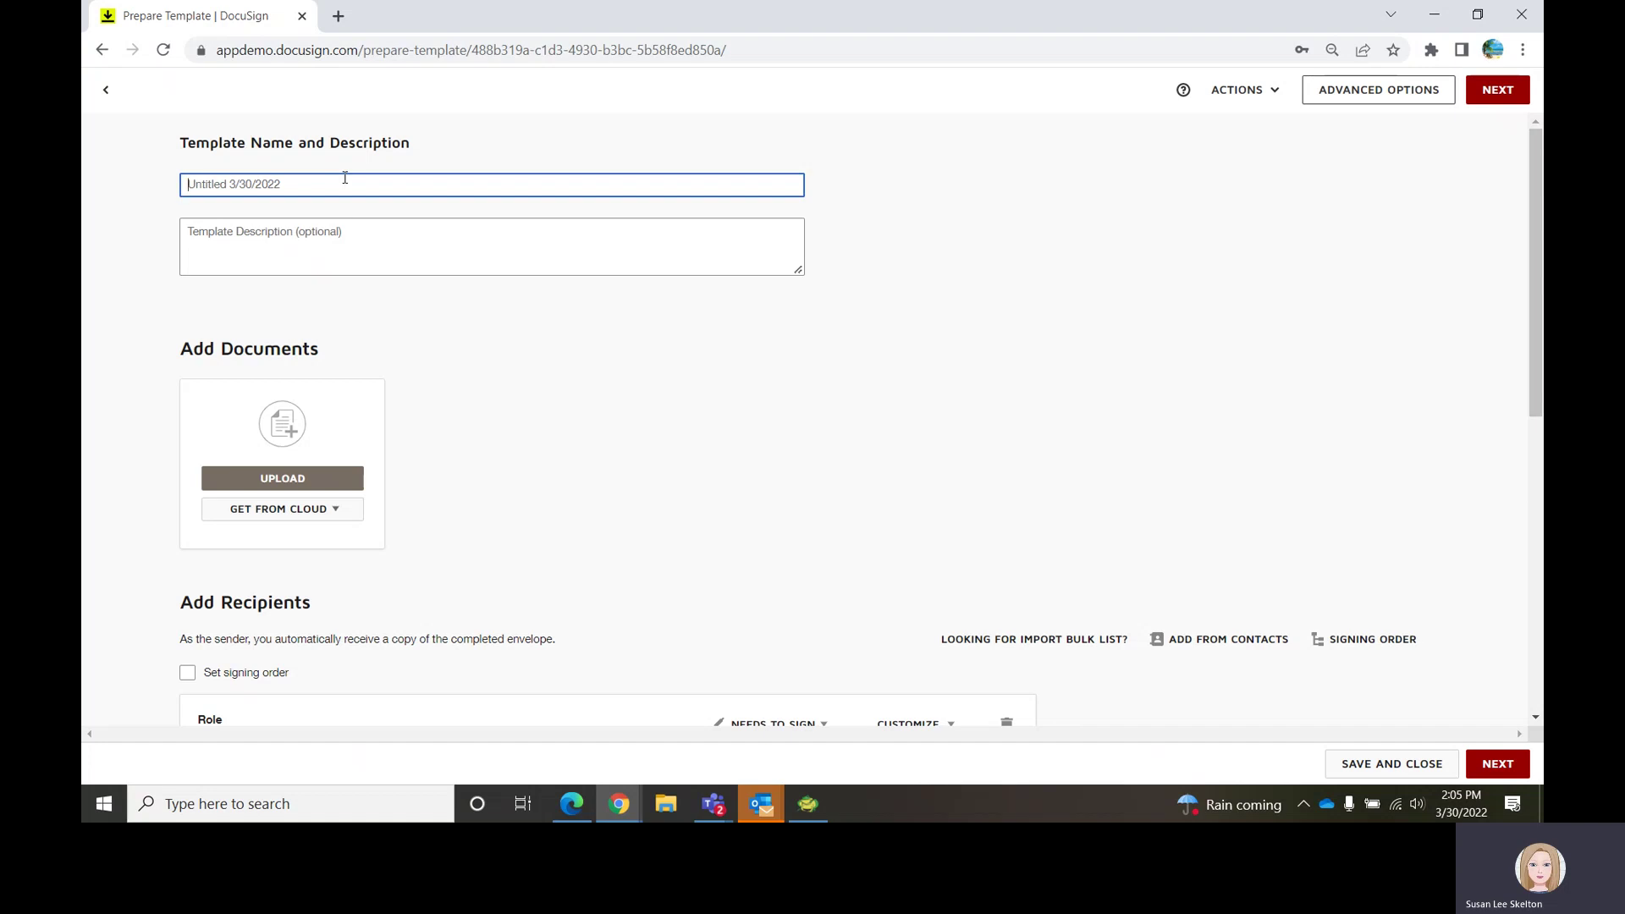
pyautogui.write('UA OIT Test Template')
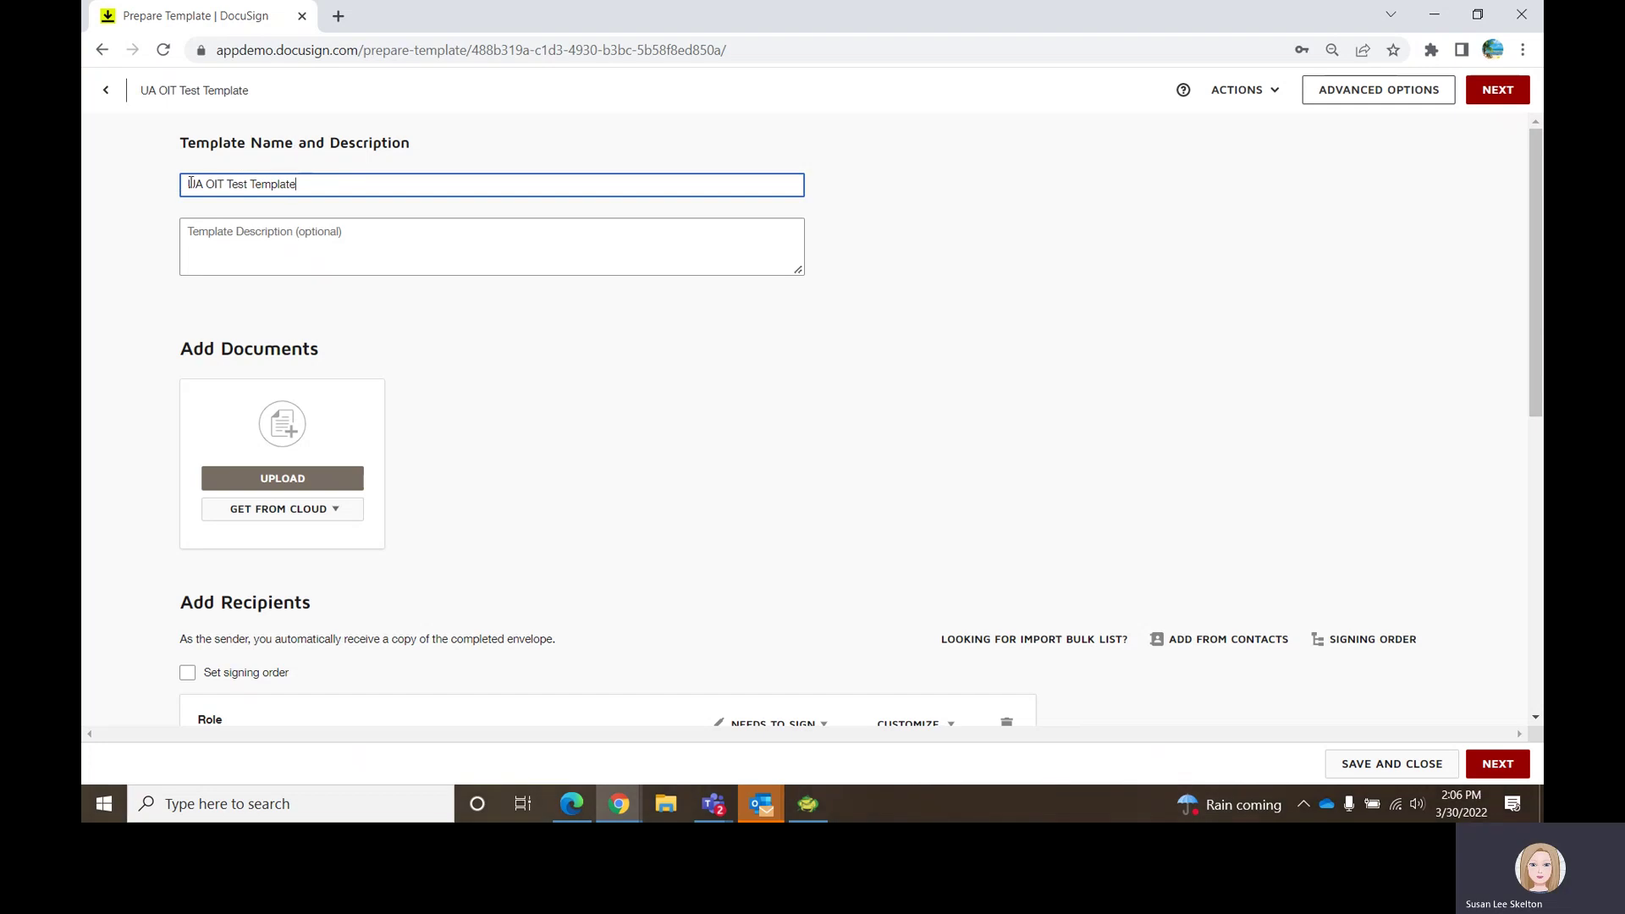
pyautogui.moveTo(207, 183); pyautogui.dragTo(167, 186)
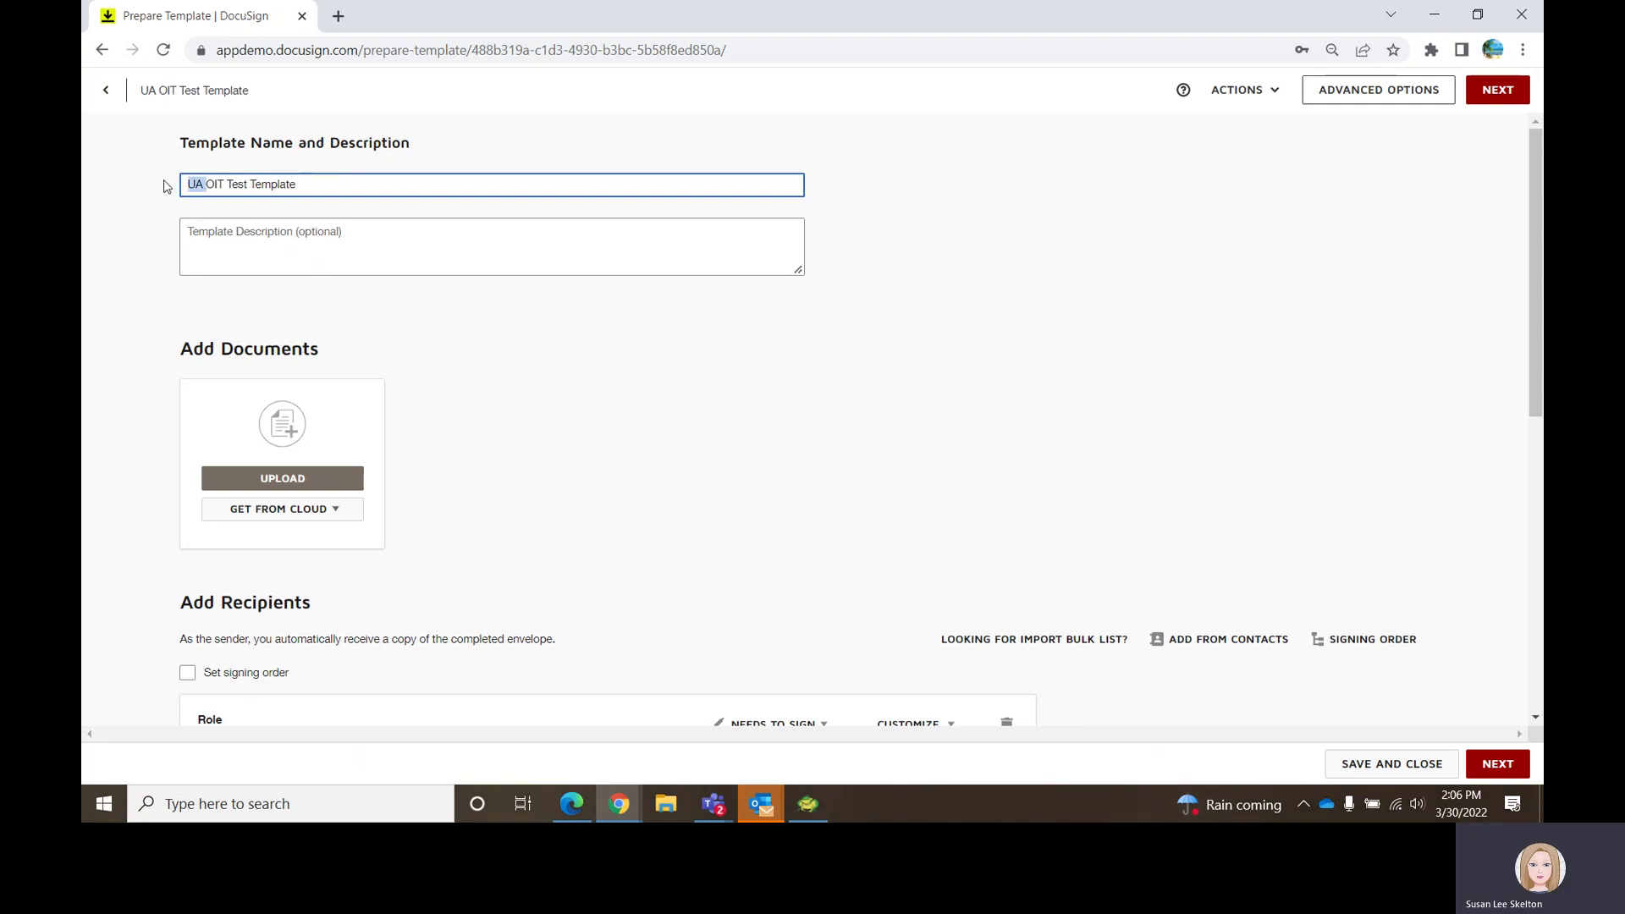
pyautogui.doubleClick(218, 183)
pyautogui.moveTo(229, 183)
pyautogui.mouseDown()
pyautogui.moveTo(202, 182)
pyautogui.moveTo(229, 187)
pyautogui.mouseUp()
pyautogui.doubleClick(229, 188)
pyautogui.moveTo(230, 188)
pyautogui.mouseDown()
pyautogui.moveTo(298, 186)
pyautogui.moveTo(228, 181)
pyautogui.mouseUp()
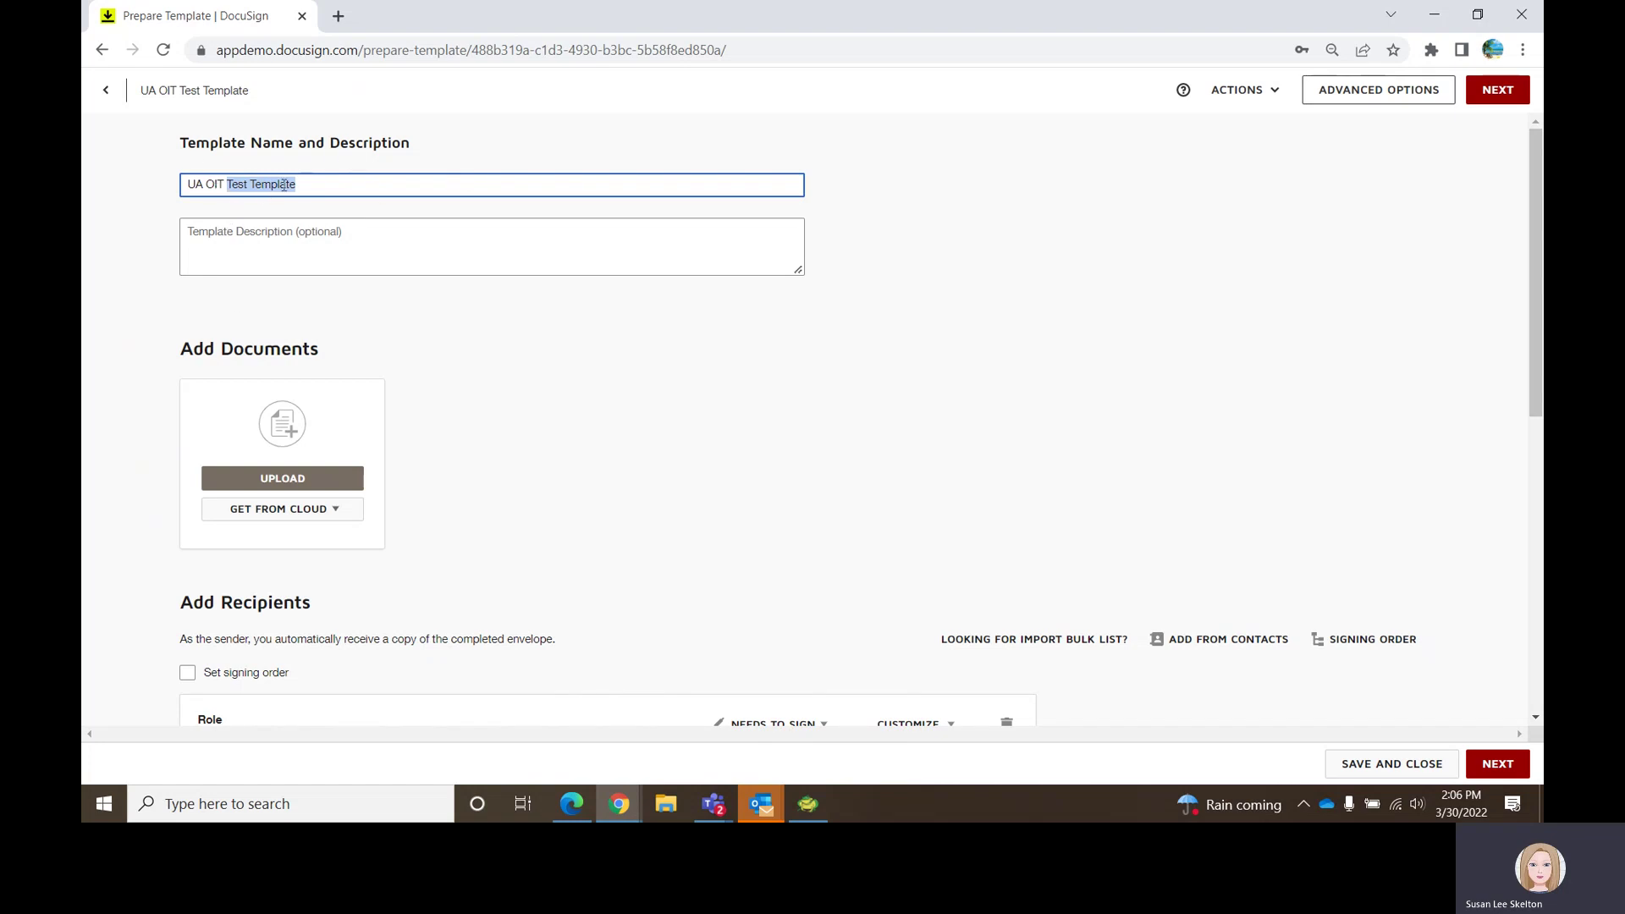
pyautogui.click(328, 262)
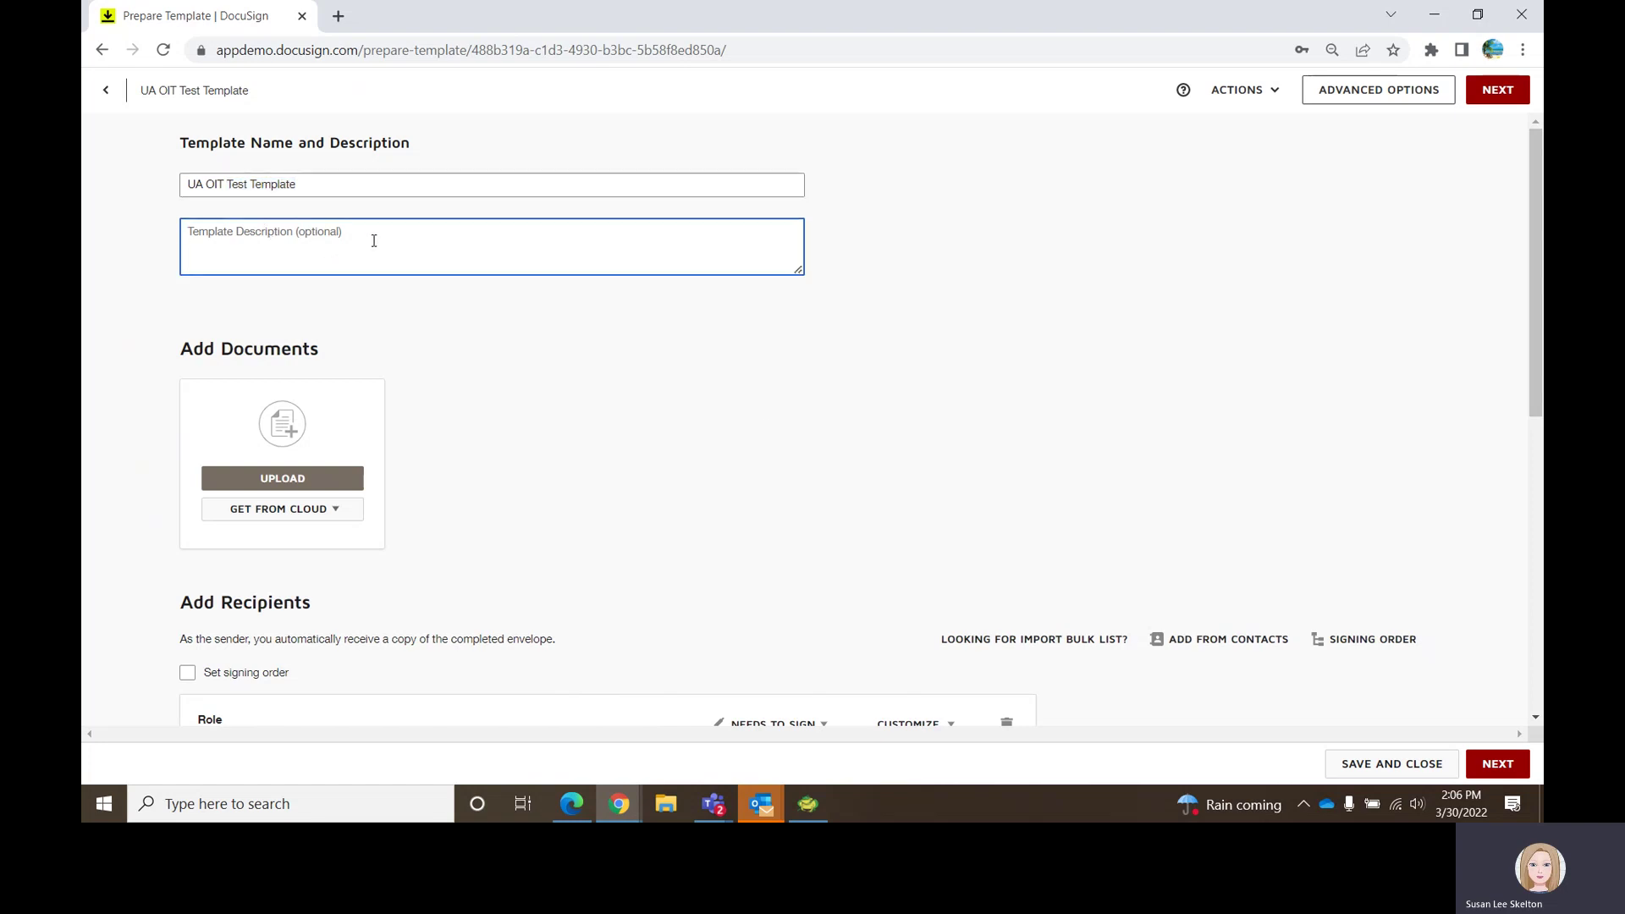
# Upload UA Only4 from OneDrive > k drive docs > DocuSign > Admin and Testing into the template.
pyautogui.click(272, 480)
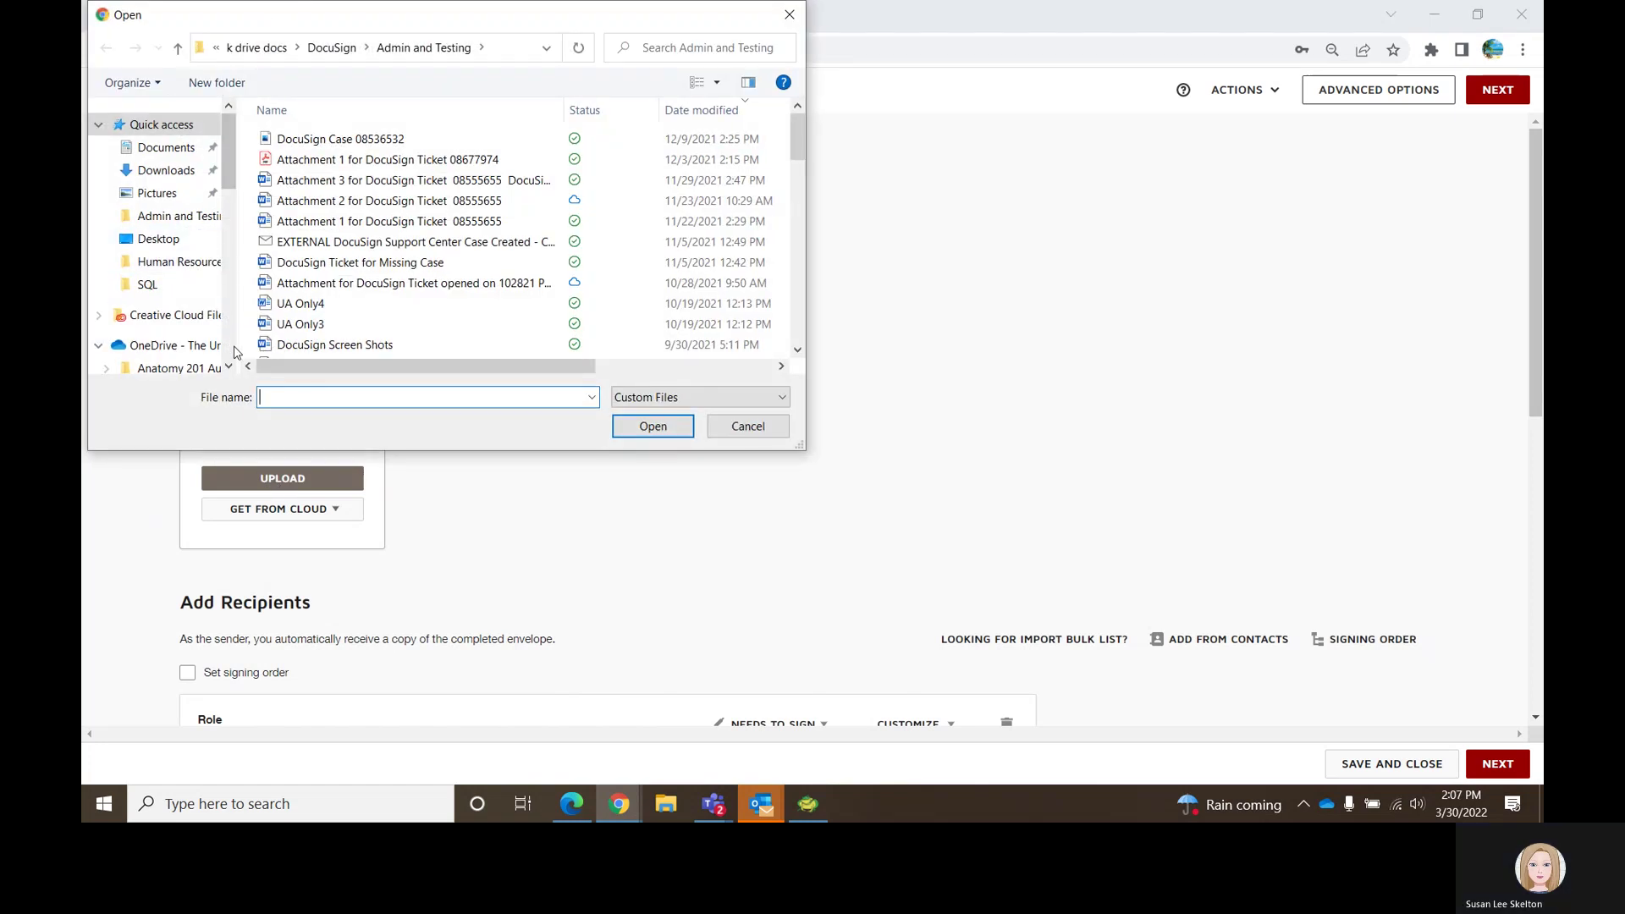
pyautogui.click(200, 345)
pyautogui.doubleClick(296, 264)
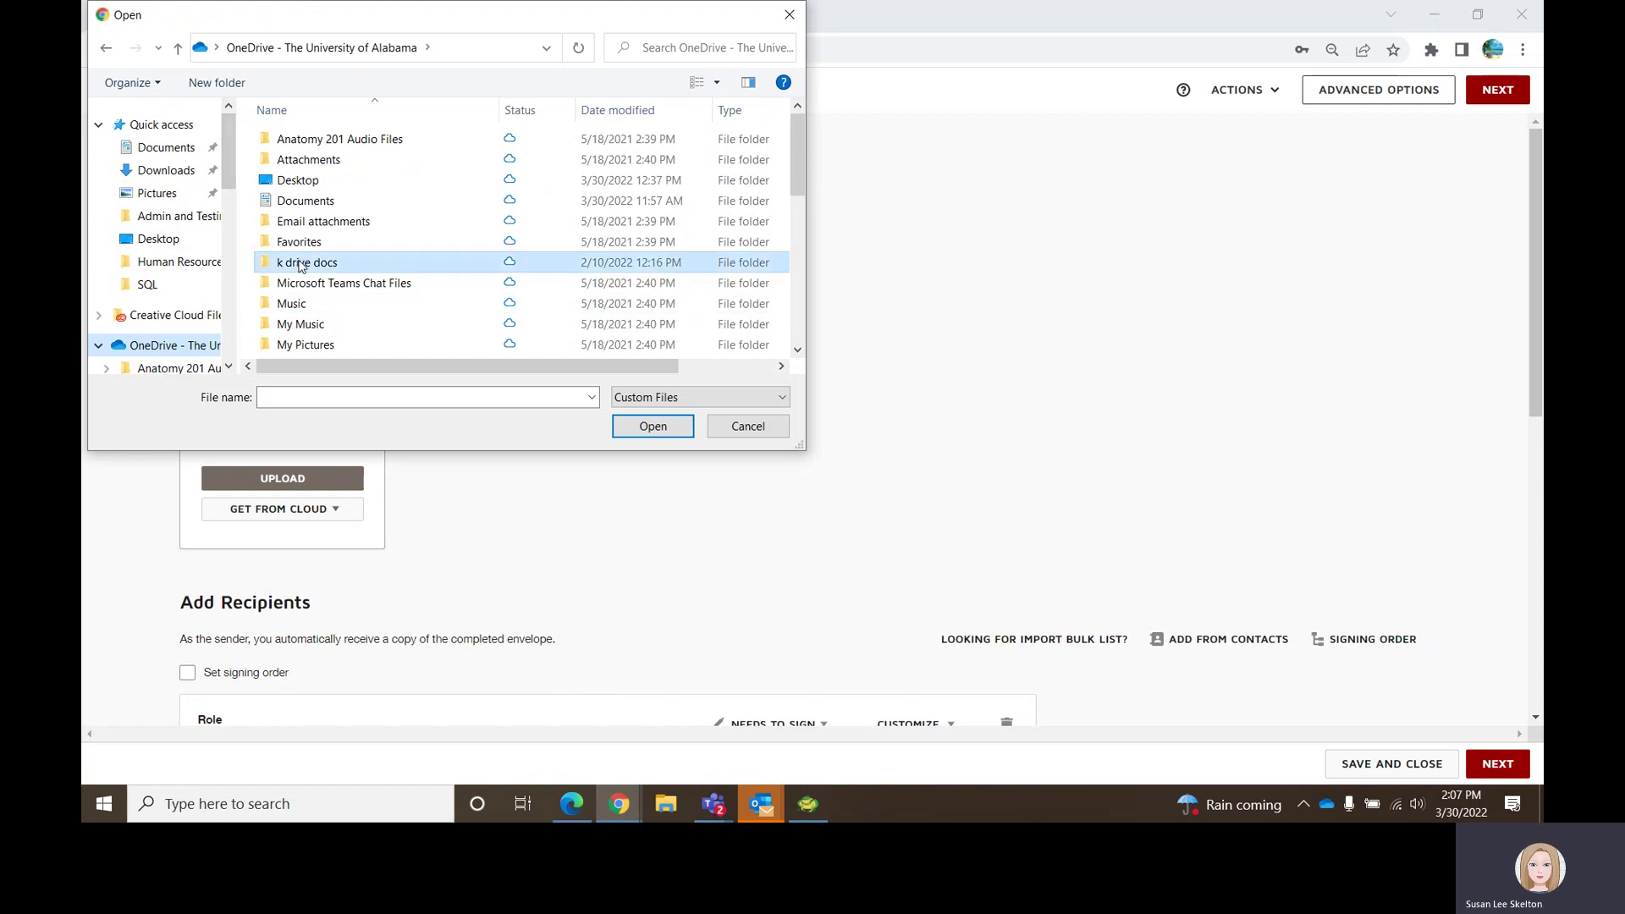
pyautogui.doubleClick(298, 268)
pyautogui.scroll(-3, 301, 268)
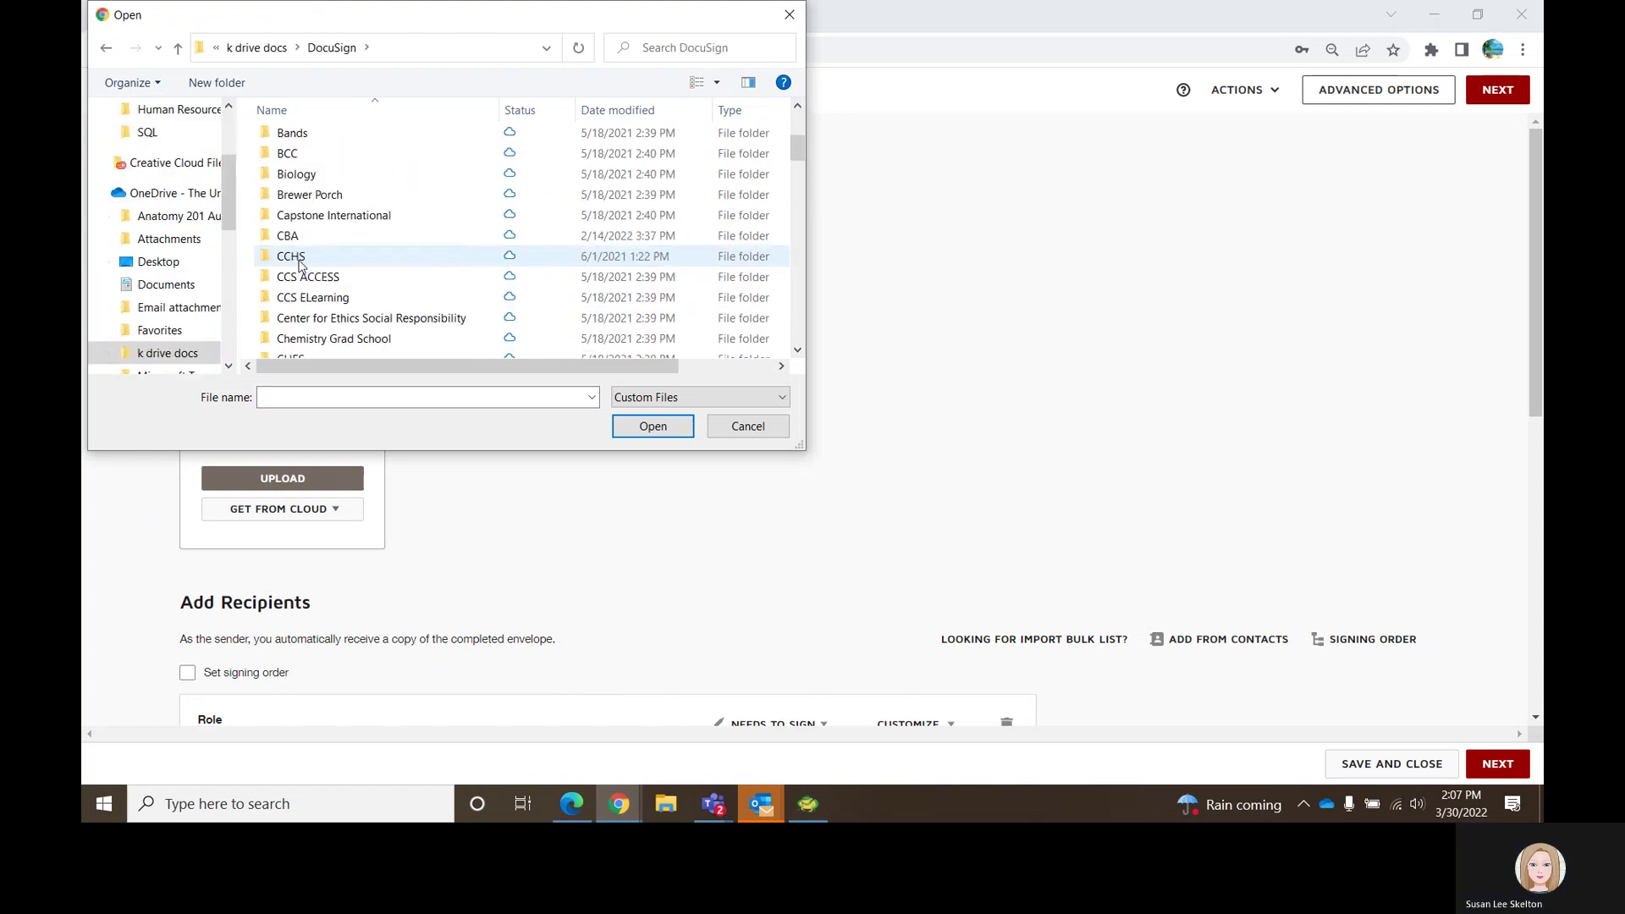
pyautogui.scroll(3, 298, 267)
pyautogui.doubleClick(311, 160)
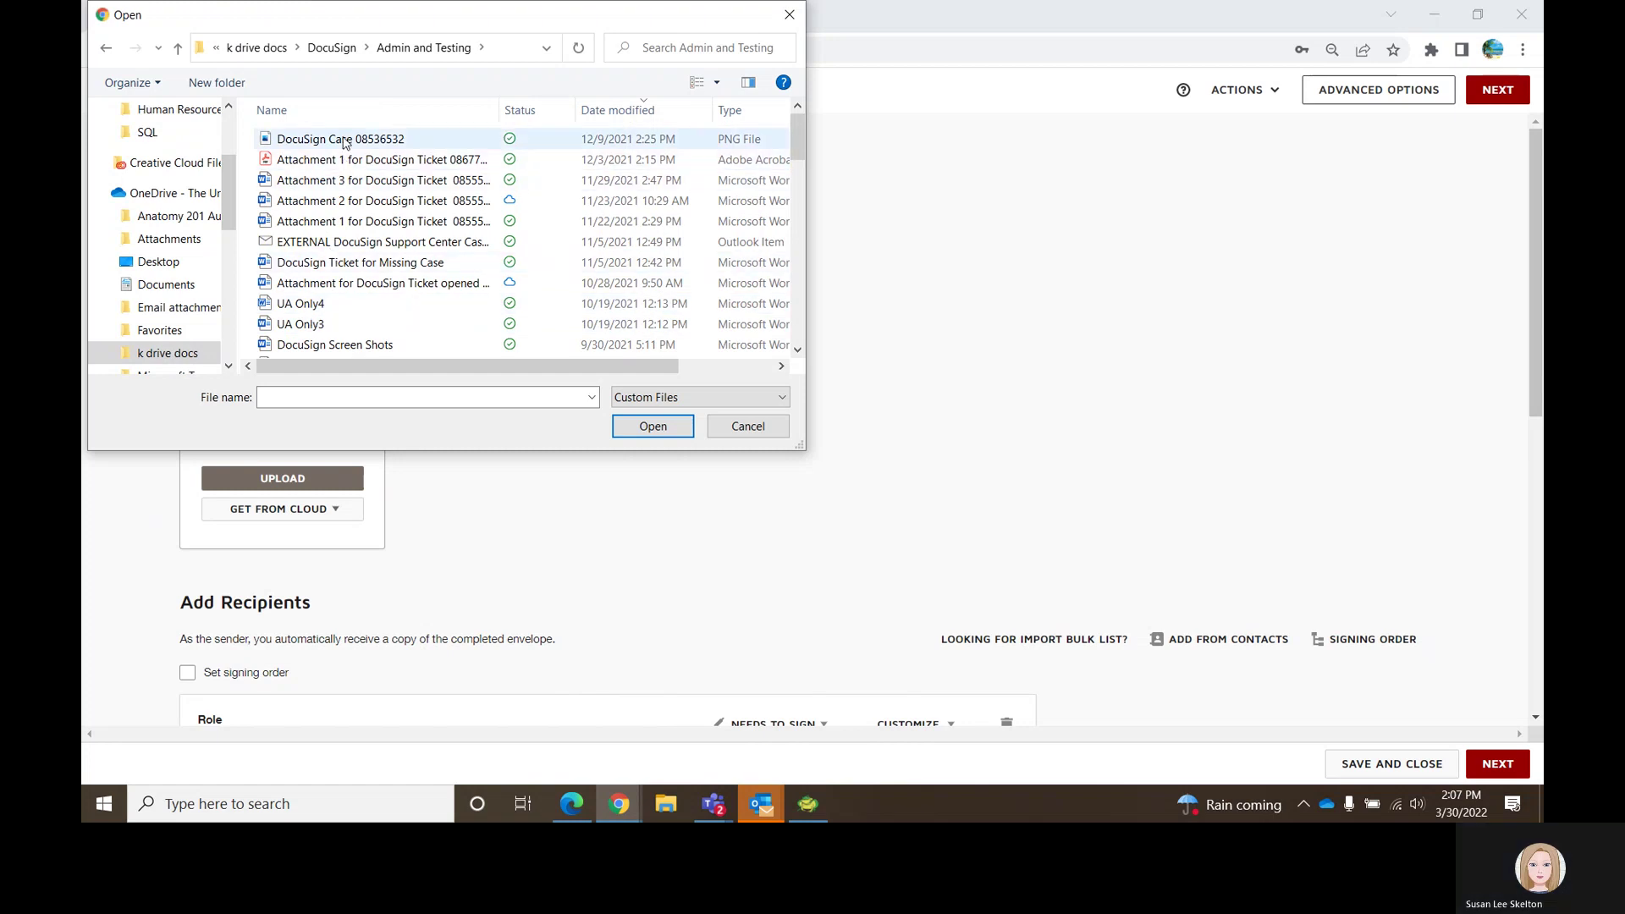
pyautogui.doubleClick(306, 306)
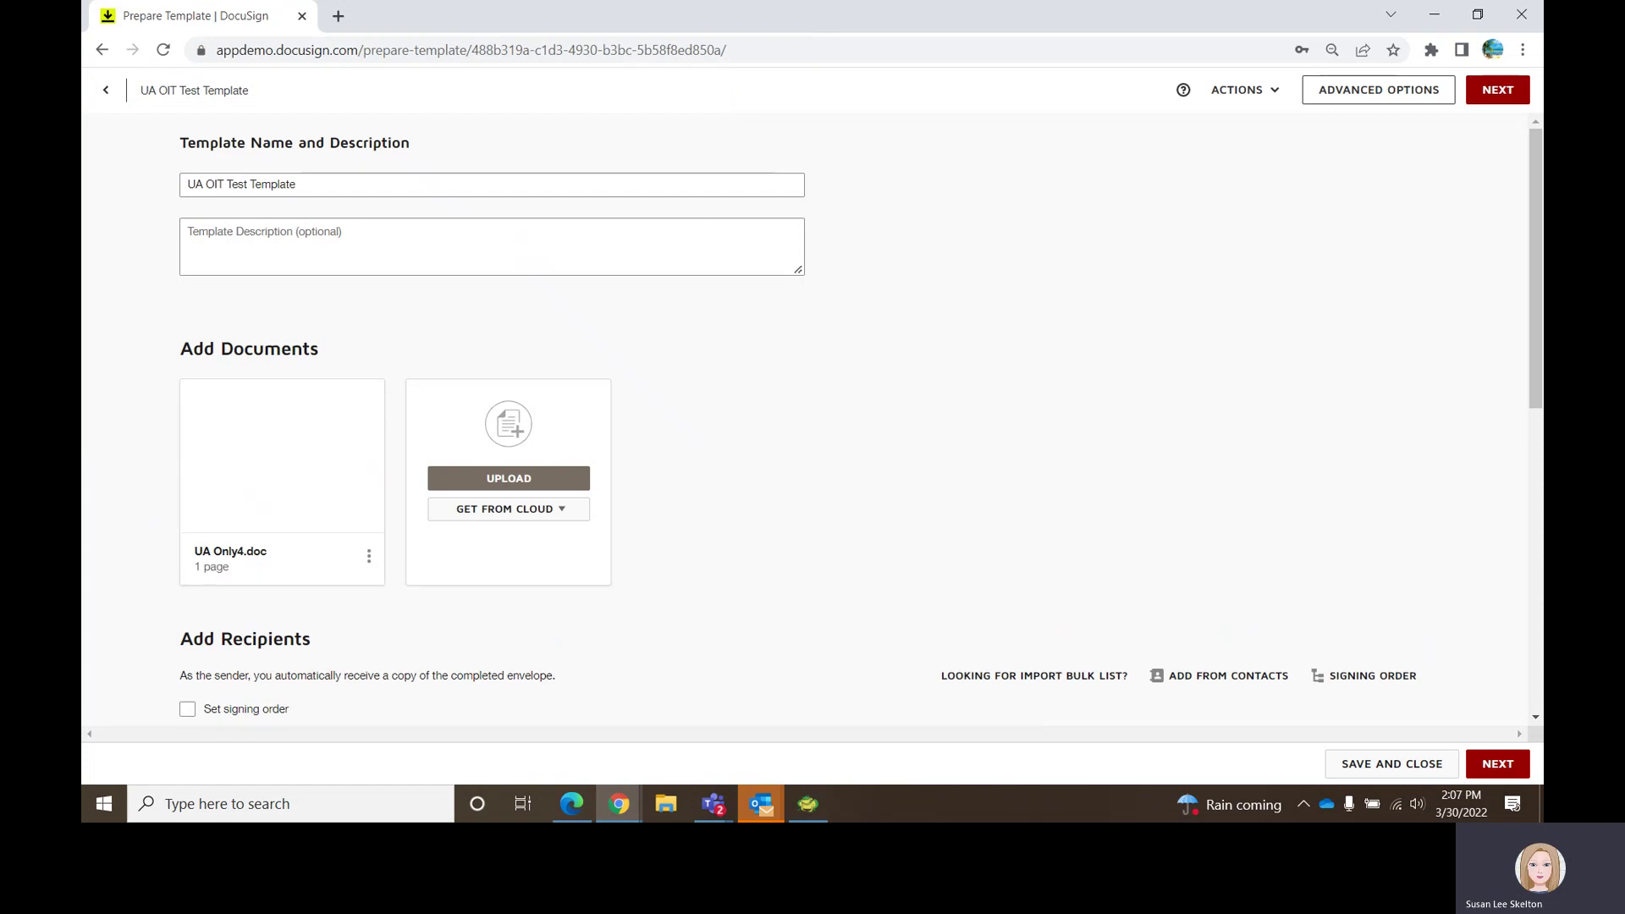
# Turn on Set signing order and give the first recipient the role Initiator.
pyautogui.moveTo(286, 535)
pyautogui.moveTo(305, 499)
pyautogui.scroll(-3, 303, 491)
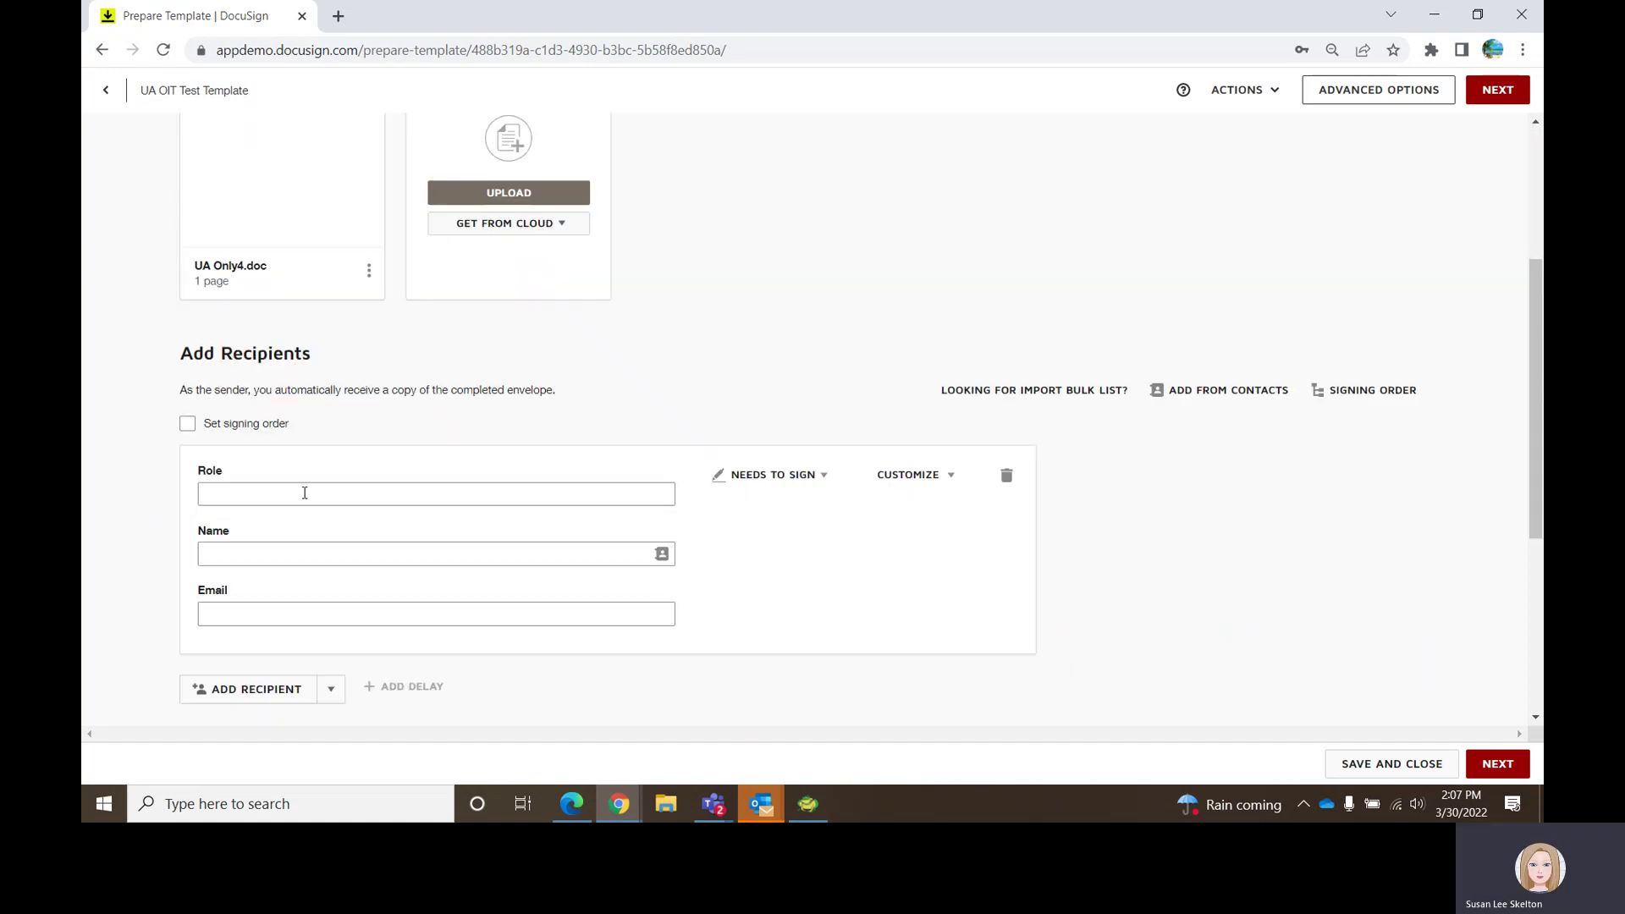
pyautogui.click(188, 425)
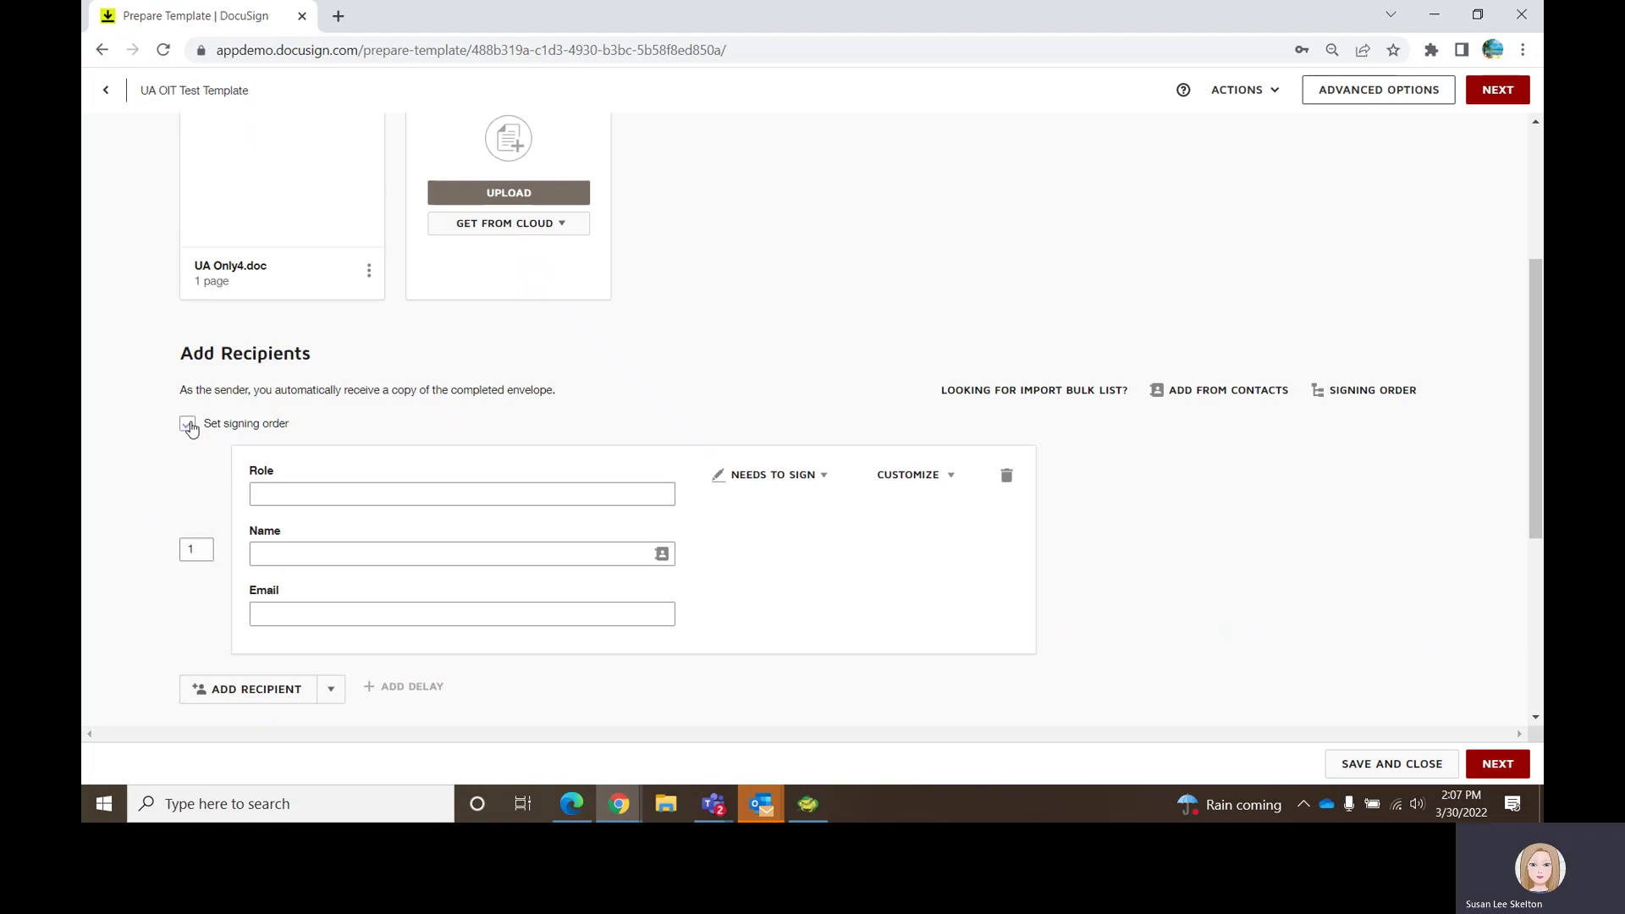
pyautogui.click(288, 492)
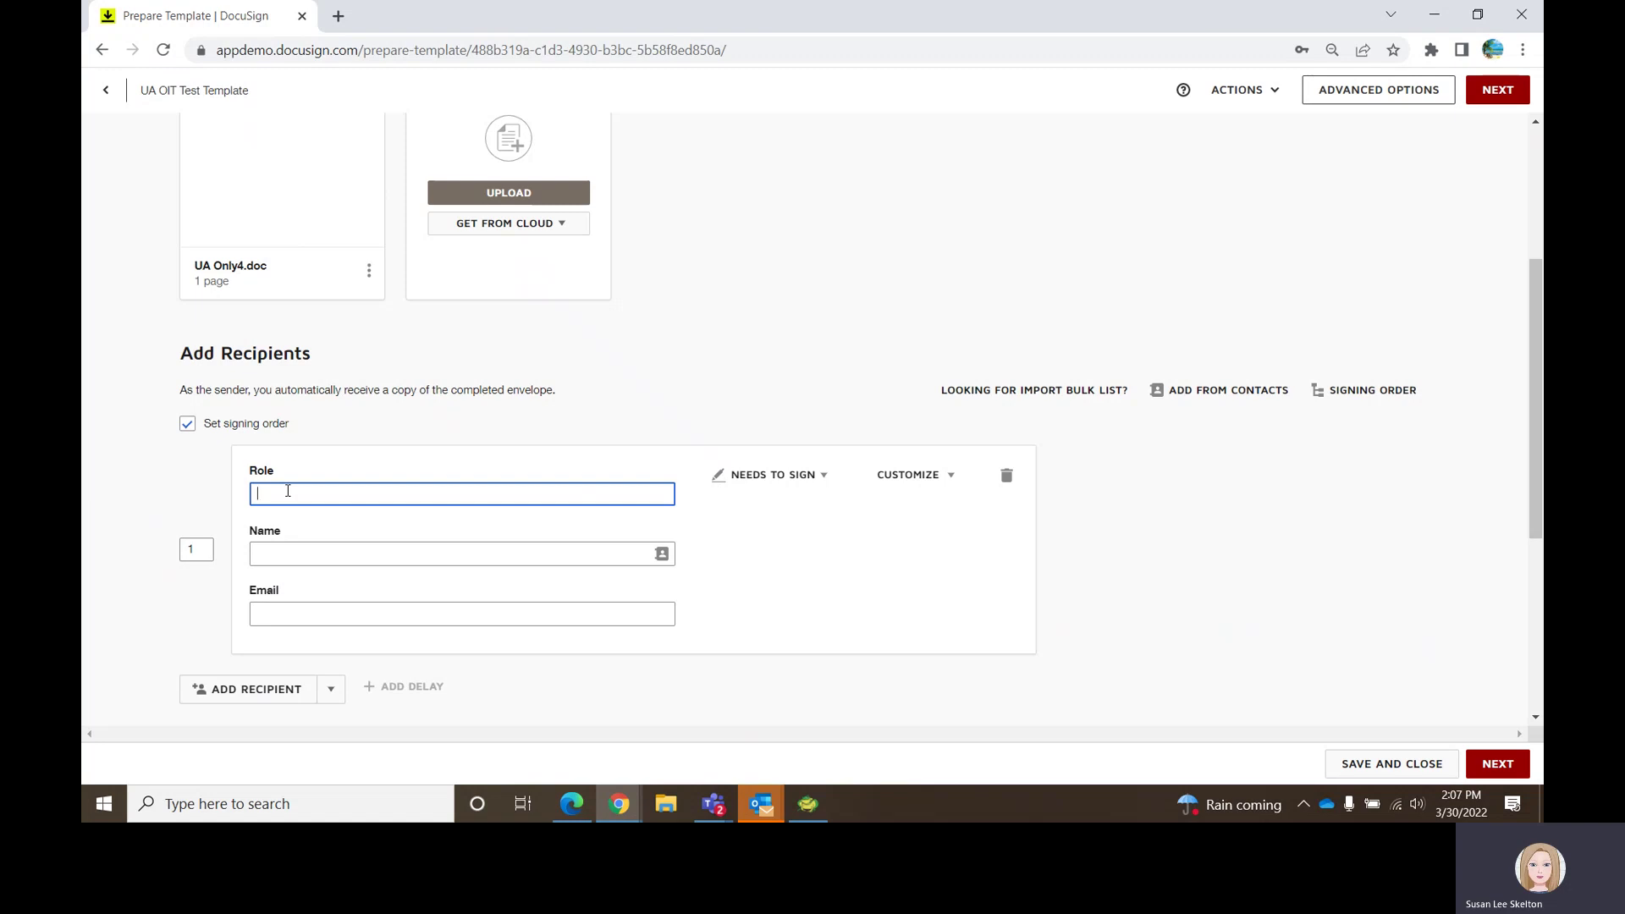
pyautogui.write('Initiator')
# Add three more recipients, typing Advisor, Dept Head and Dept Admin.
pyautogui.scroll(-5, 302, 599)
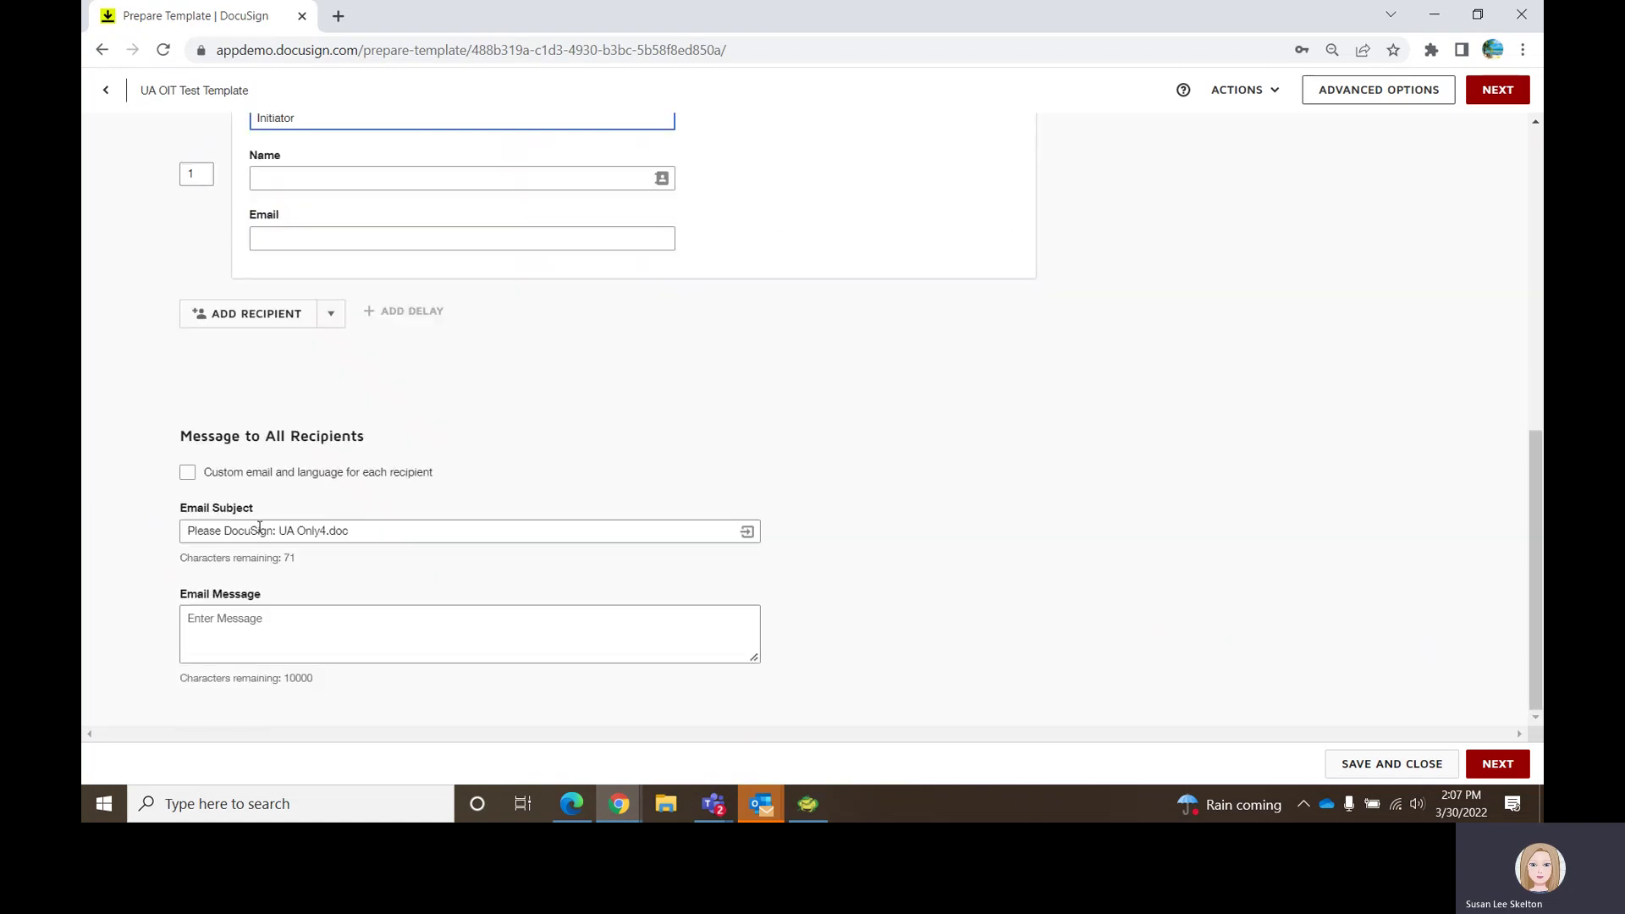
pyautogui.click(275, 328)
pyautogui.write('Advisor')
pyautogui.click(252, 313)
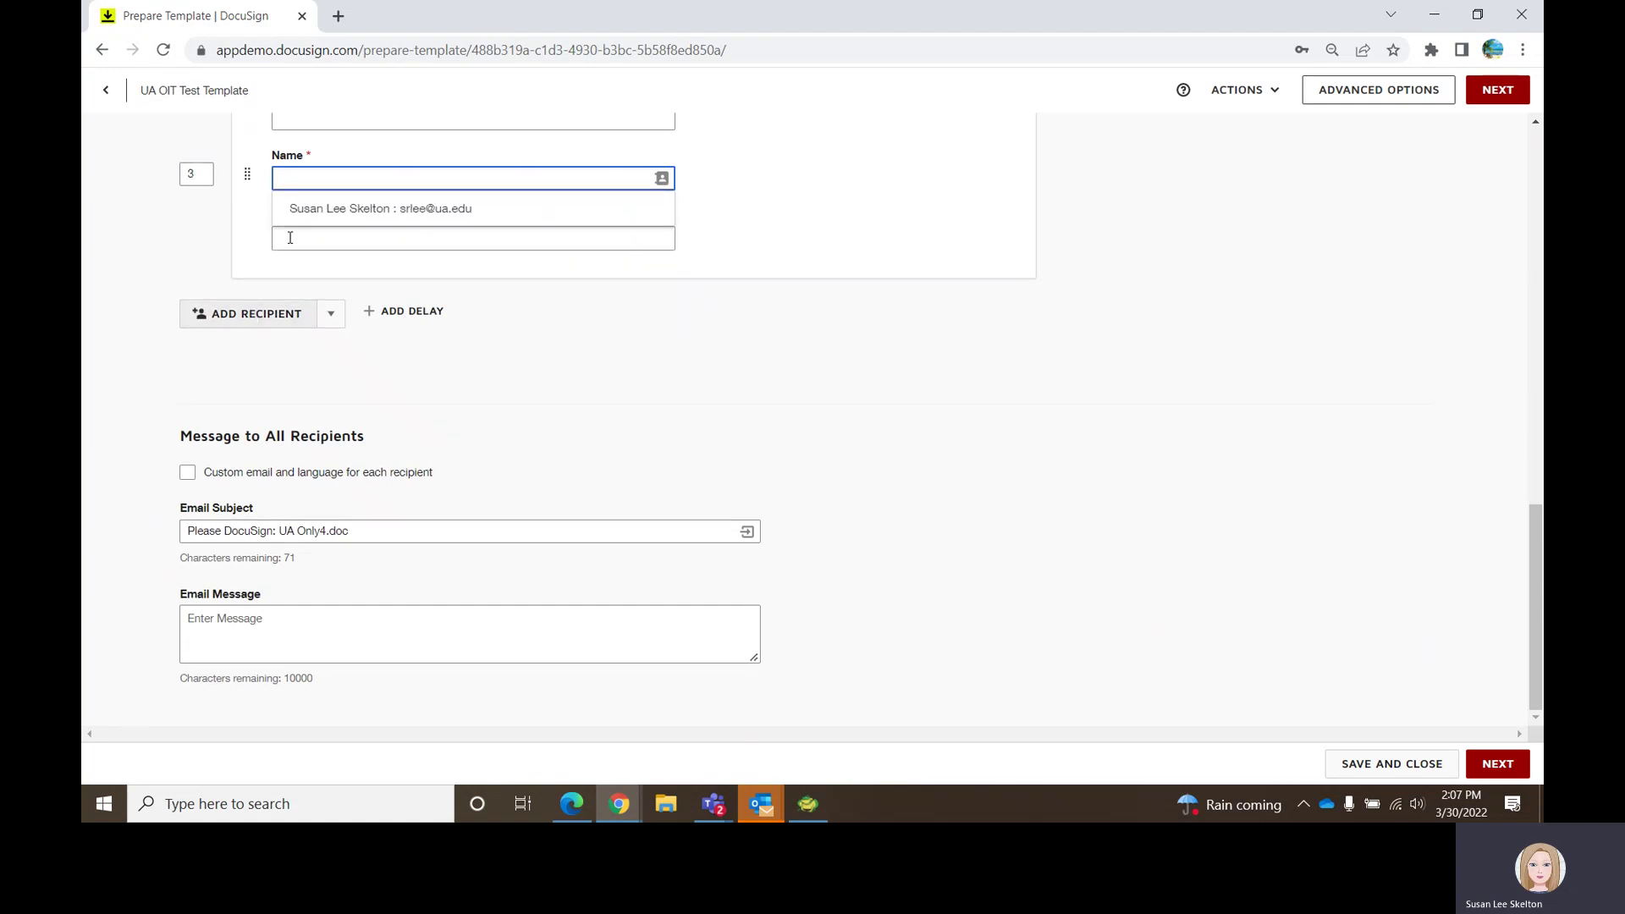
pyautogui.write('Dept Head')
pyautogui.click(248, 320)
pyautogui.write('Dept Admin')
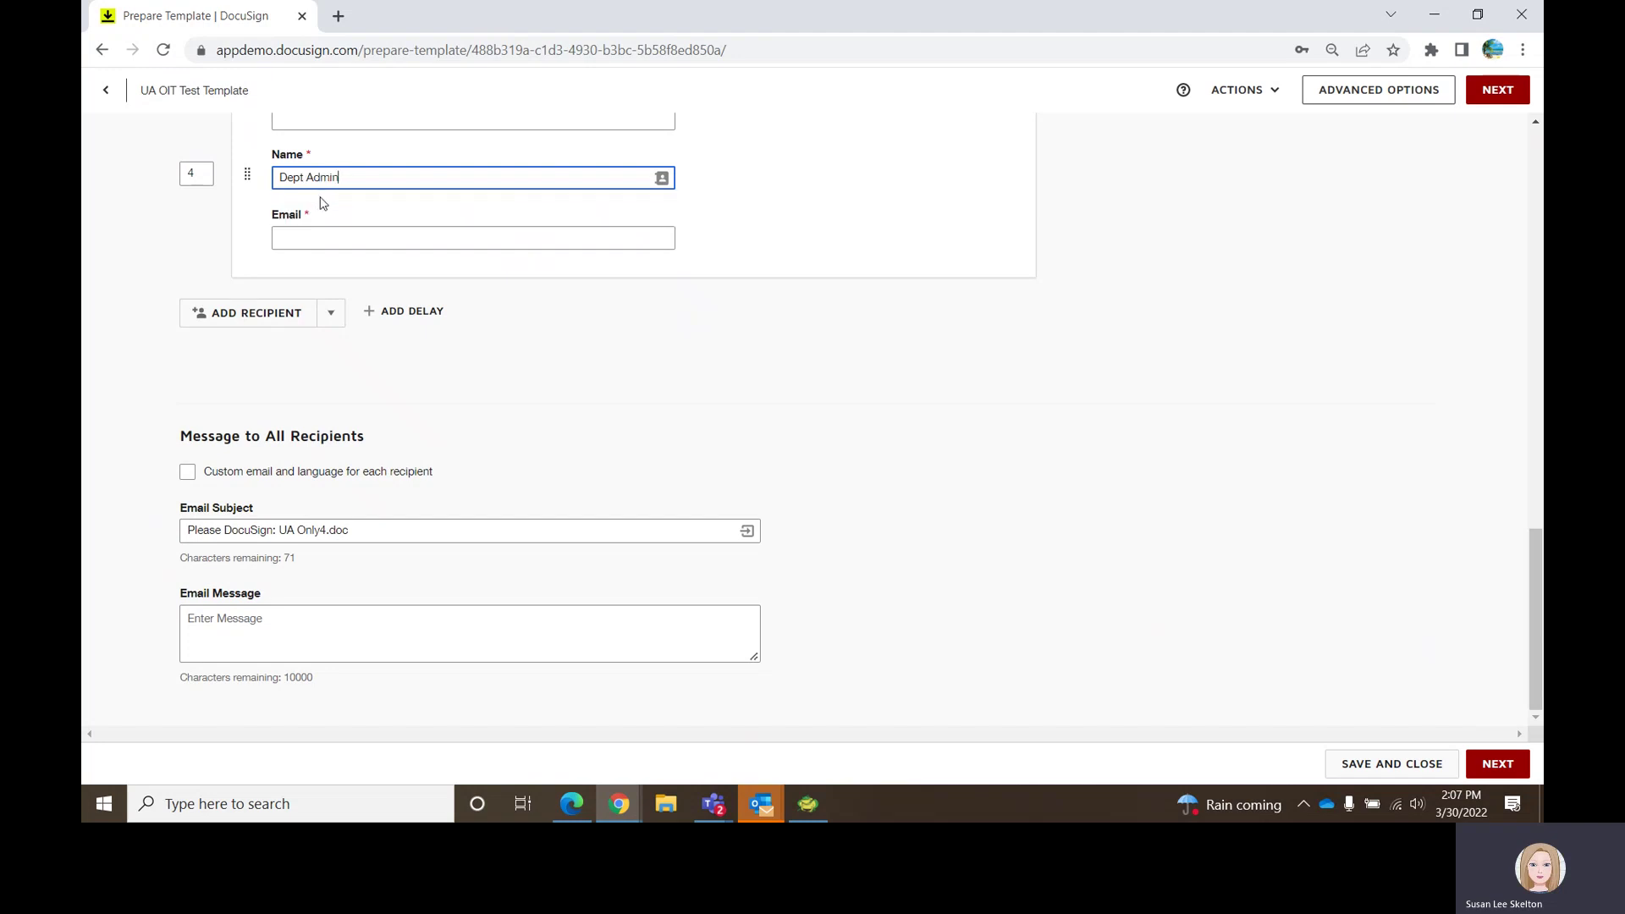
# Move Dept Admin and Dept Head from recipients 4 and 3's name fields into their role fields.
pyautogui.scroll(3, 1027, 339)
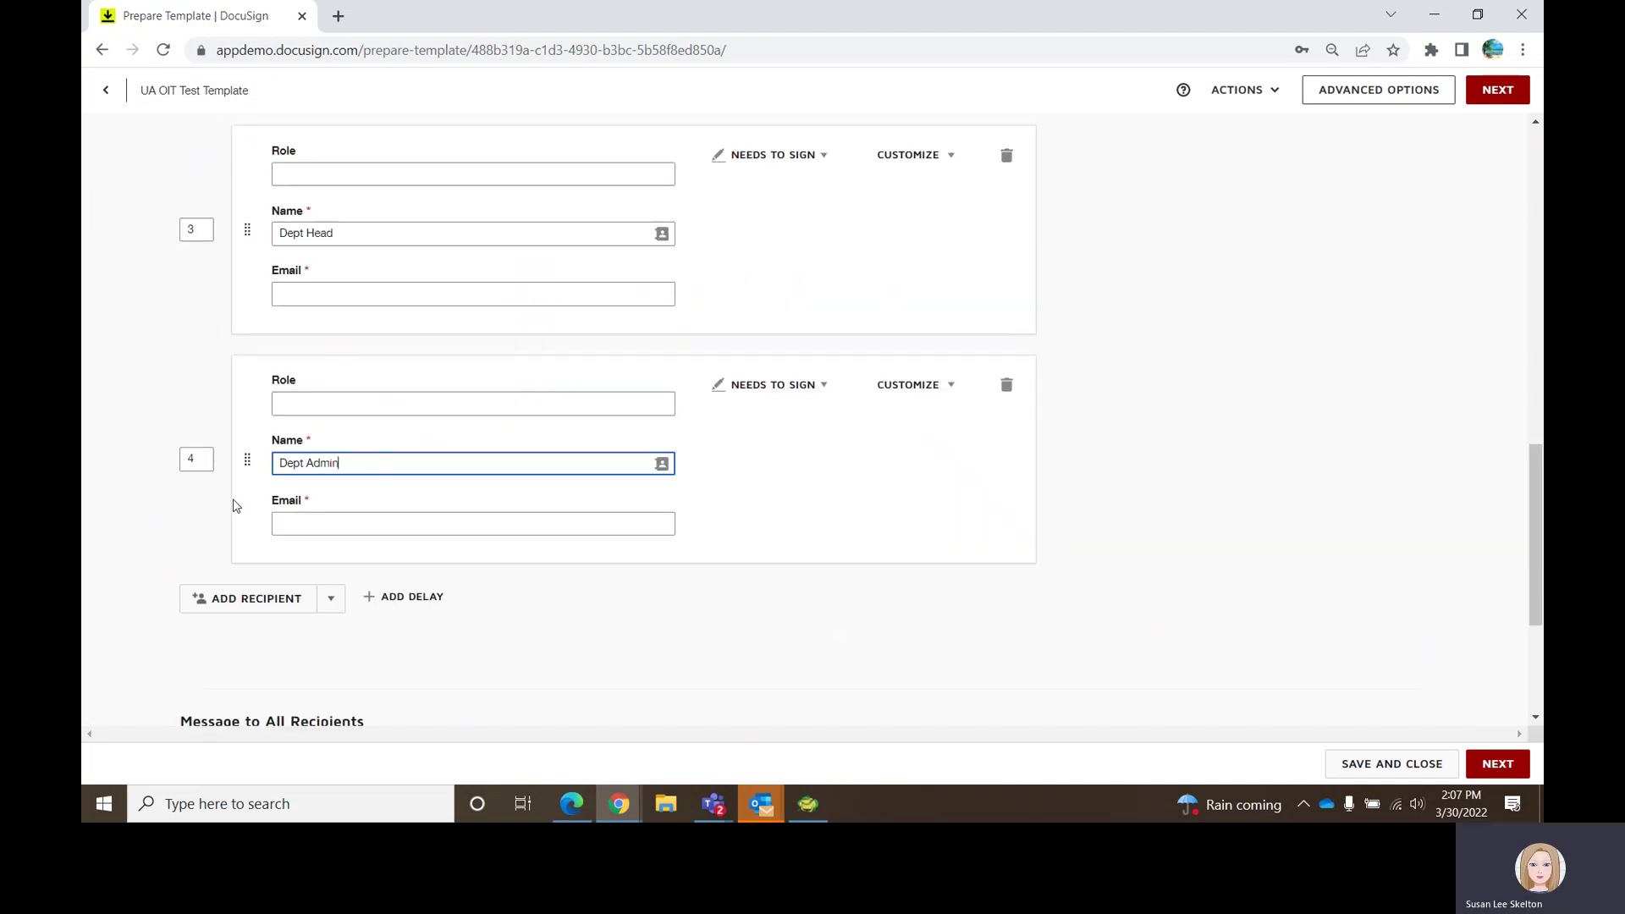
pyautogui.moveTo(341, 463); pyautogui.dragTo(212, 455)
pyautogui.hotkey('ctrl', 'c')
pyautogui.press('BackSpace')
pyautogui.click(314, 405)
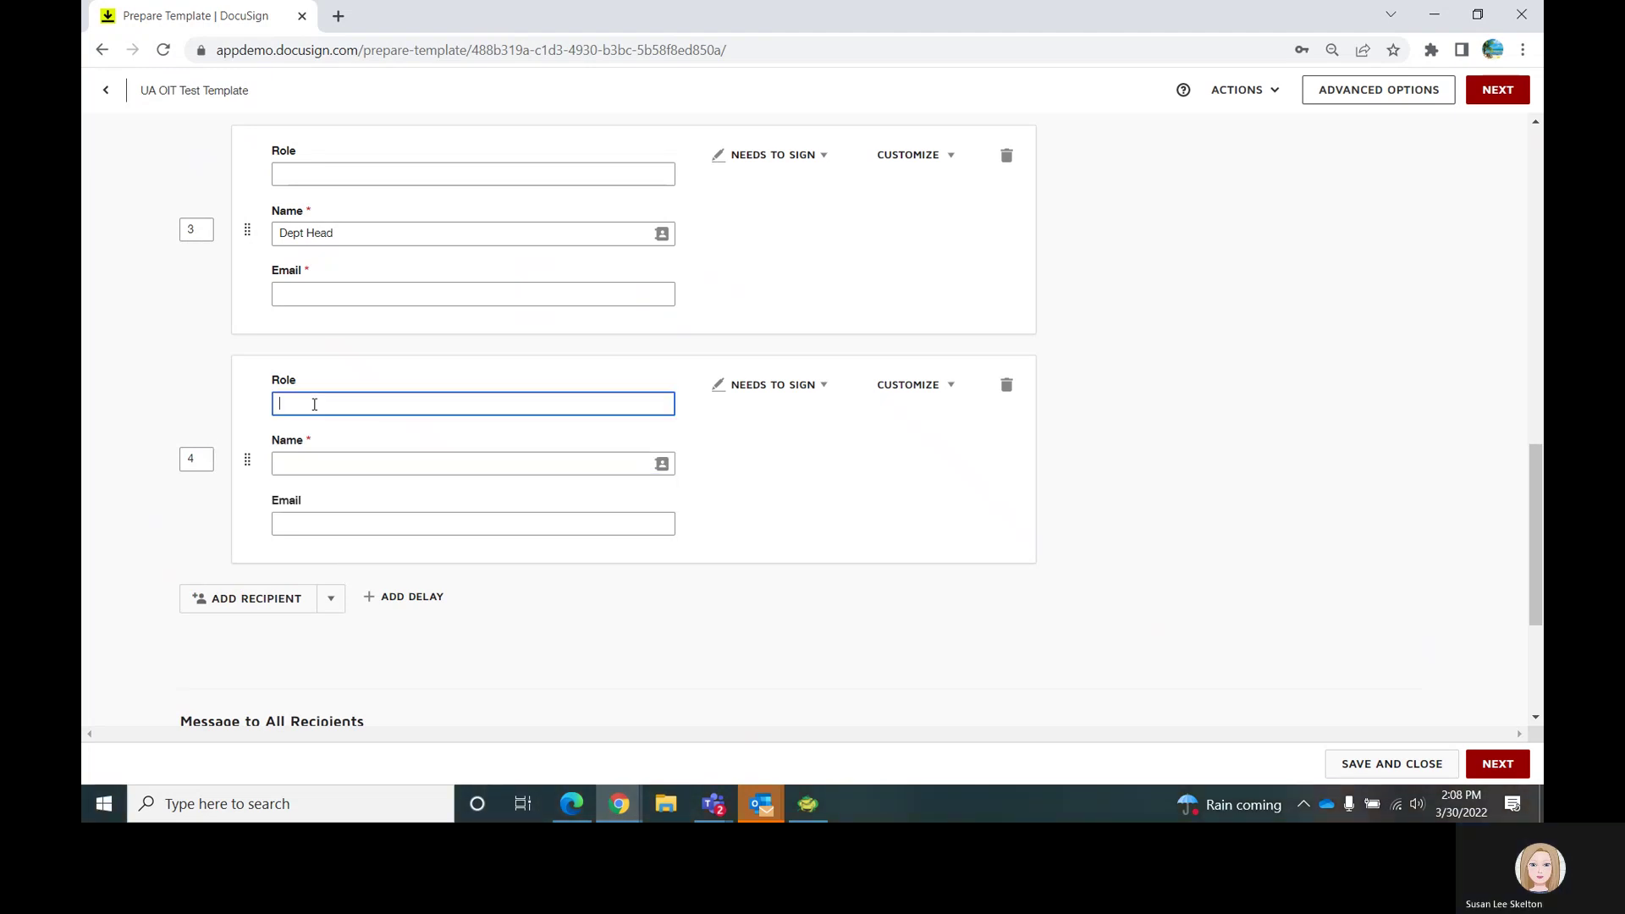
pyautogui.hotkey('ctrl', 'v')
pyautogui.moveTo(348, 234); pyautogui.dragTo(234, 223)
pyautogui.hotkey('ctrl', 'x')
pyautogui.click(300, 174)
pyautogui.hotkey('ctrl', 'v')
# Move Advisor from recipient 2's name field into its role field.
pyautogui.scroll(5, 309, 254)
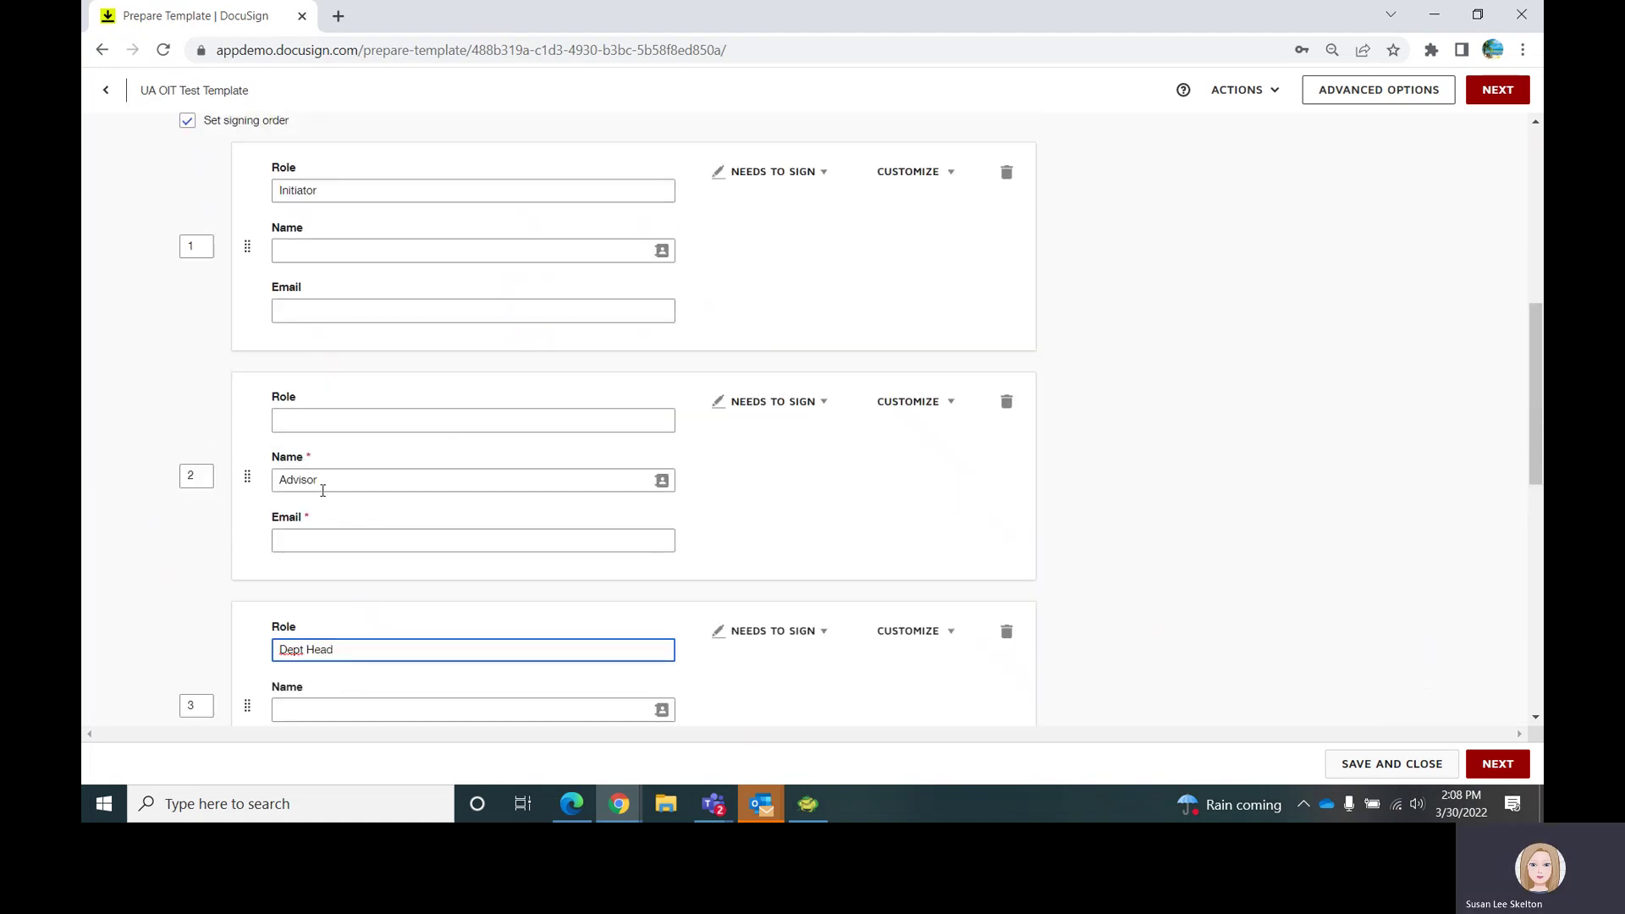
pyautogui.moveTo(323, 487); pyautogui.dragTo(193, 478)
pyautogui.hotkey('ctrl', 'x')
pyautogui.click(303, 416)
pyautogui.hotkey('ctrl', 'v')
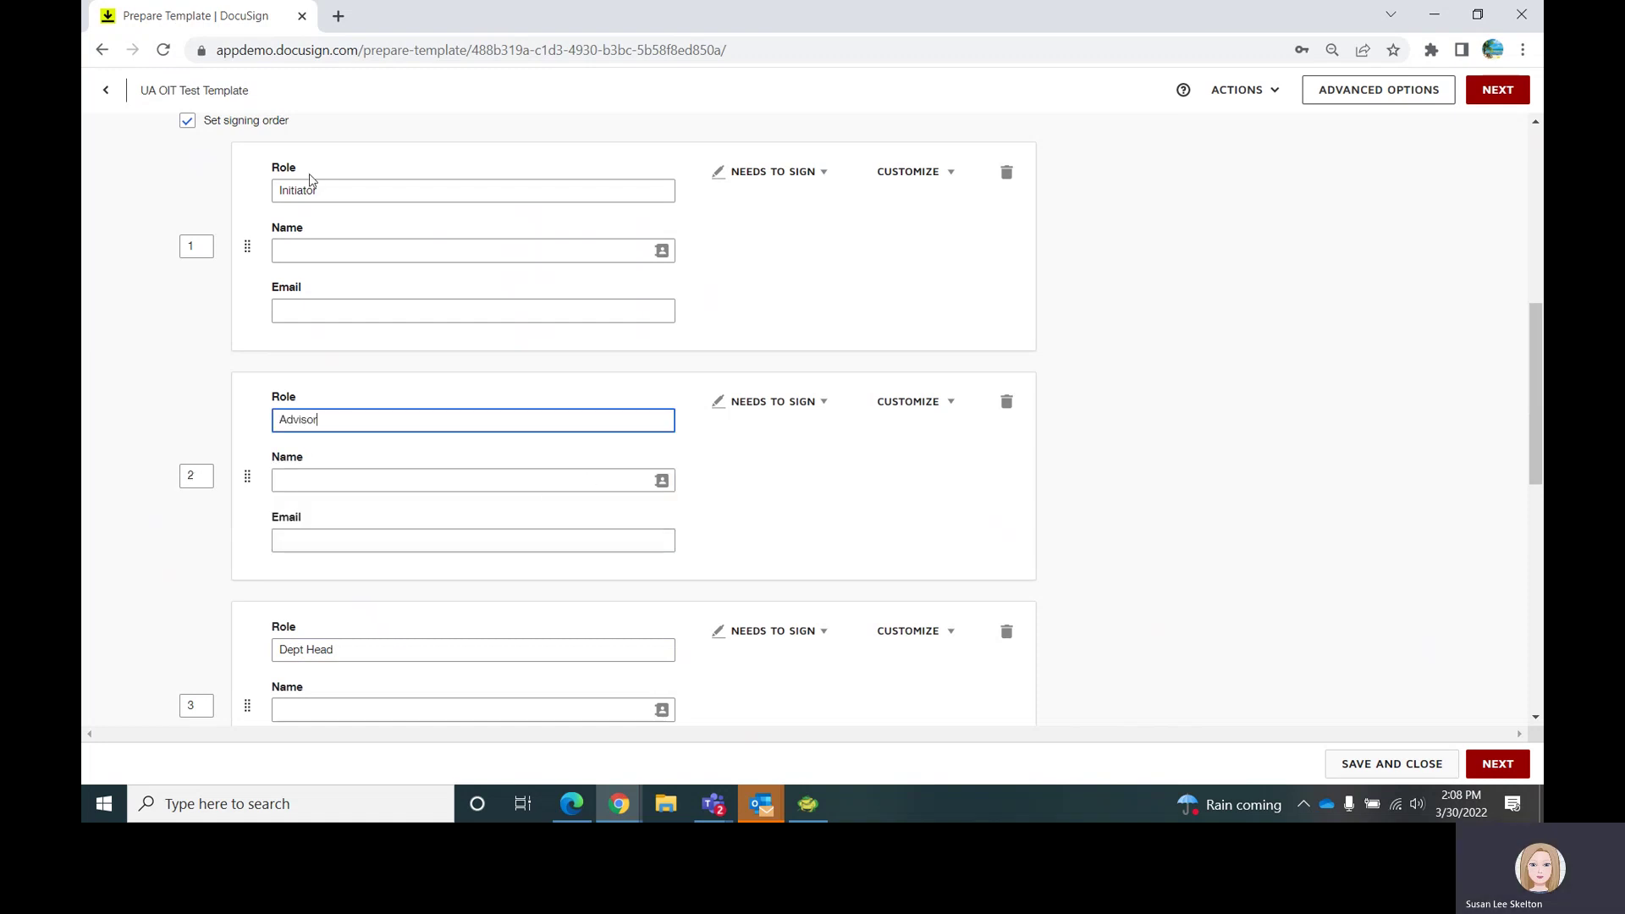
pyautogui.scroll(-6, 390, 597)
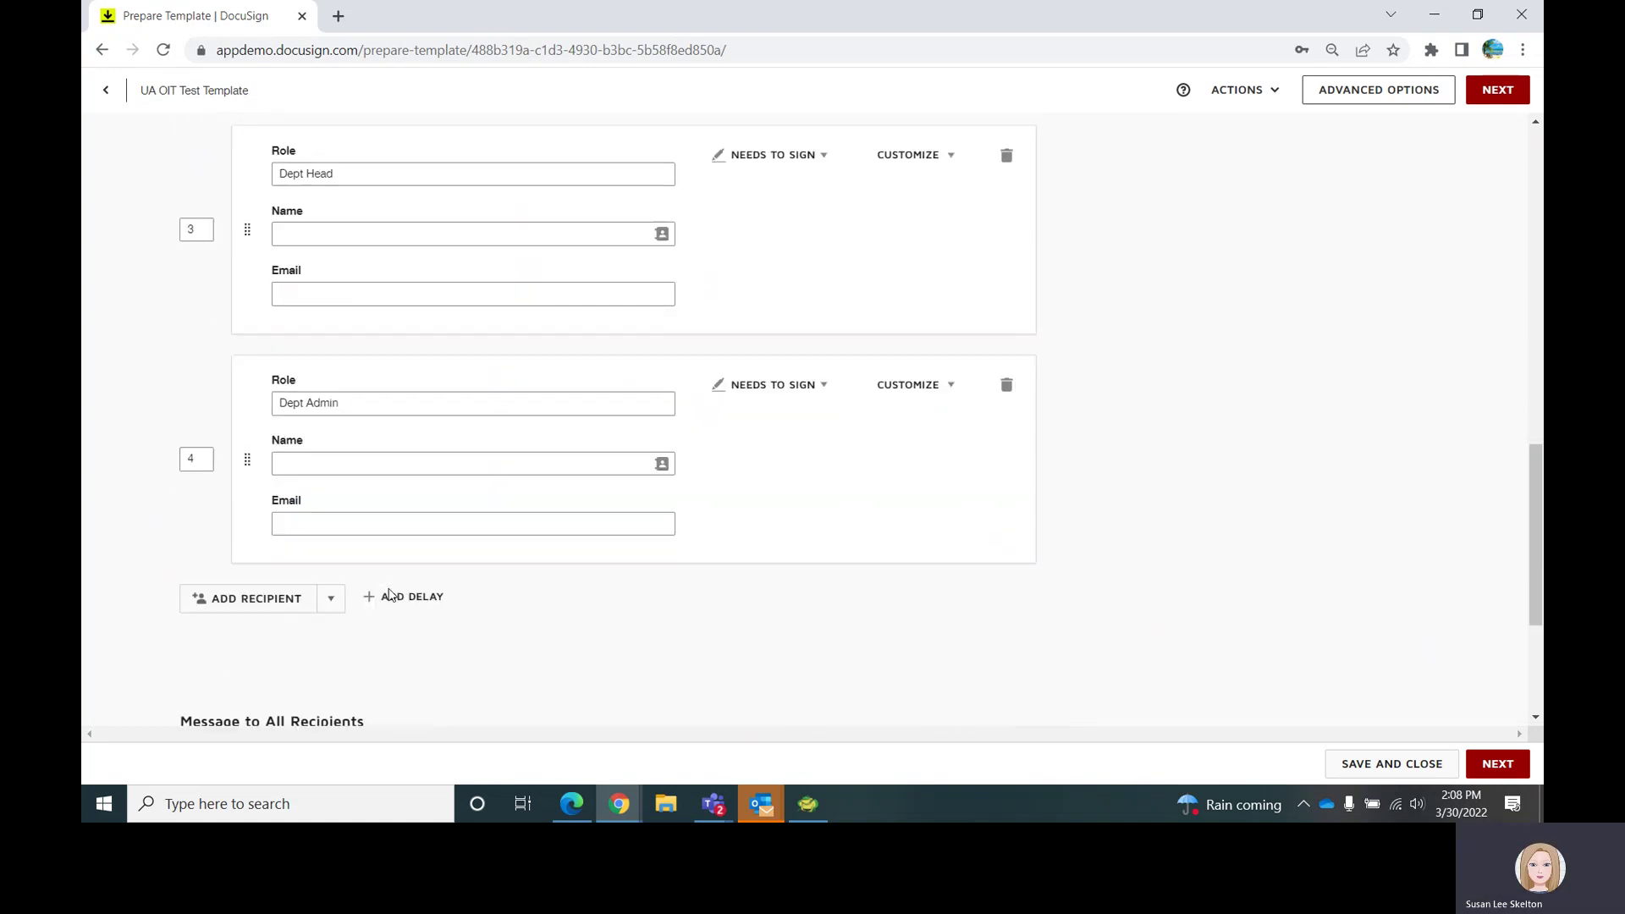
pyautogui.scroll(5, 389, 597)
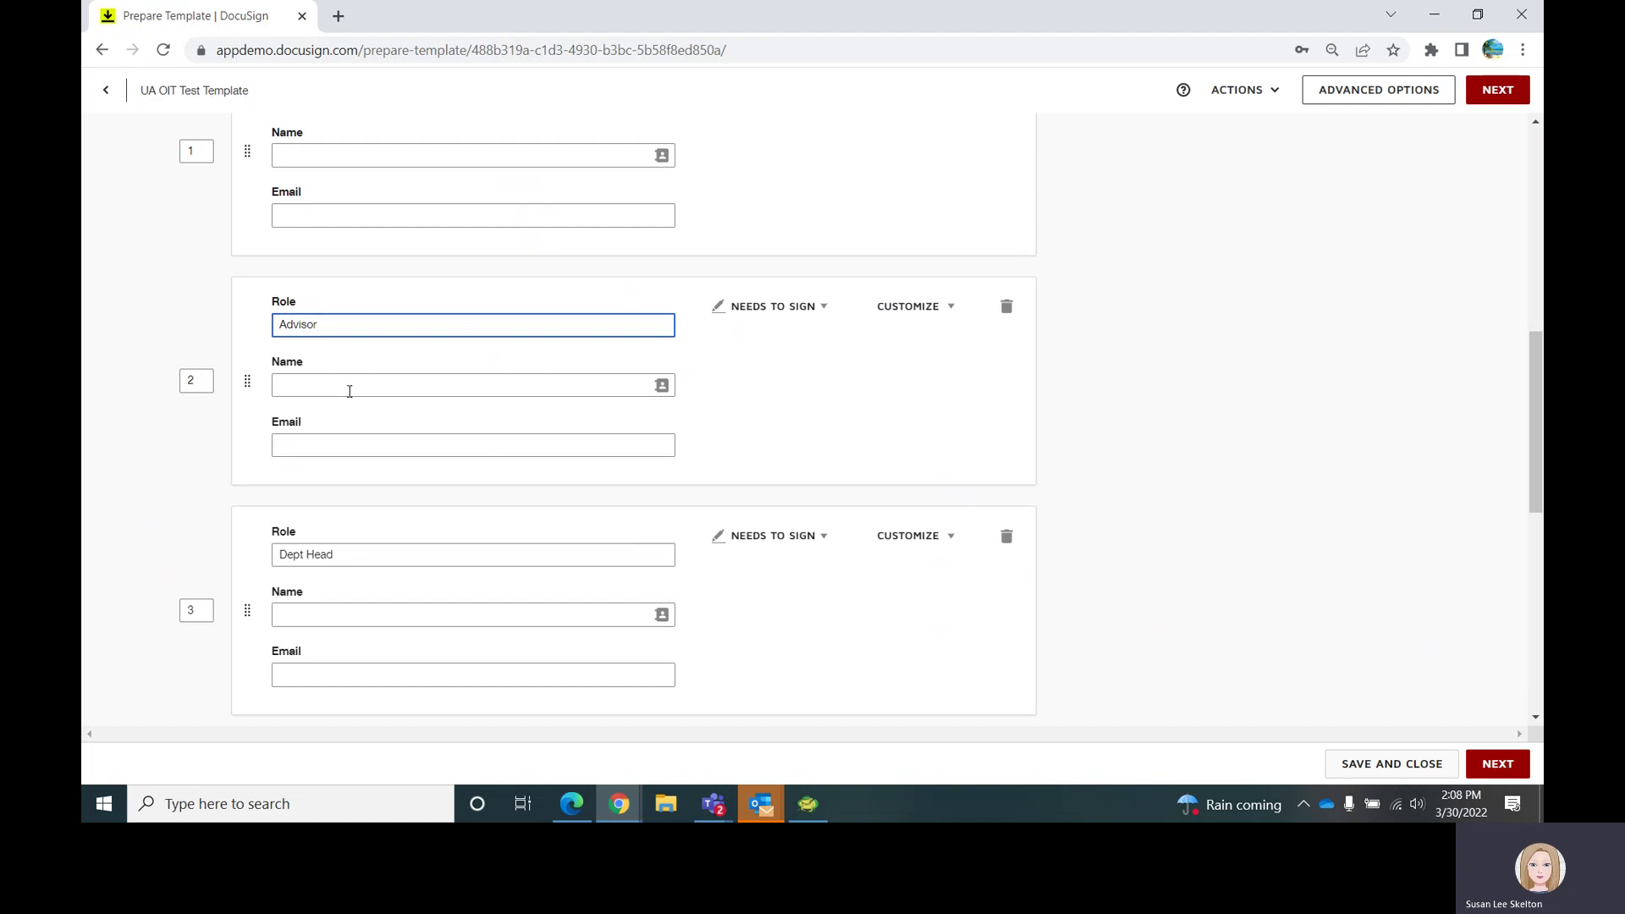
# Assign the suggested contact to the Dept Head and Advisor recipients.
pyautogui.click(370, 613)
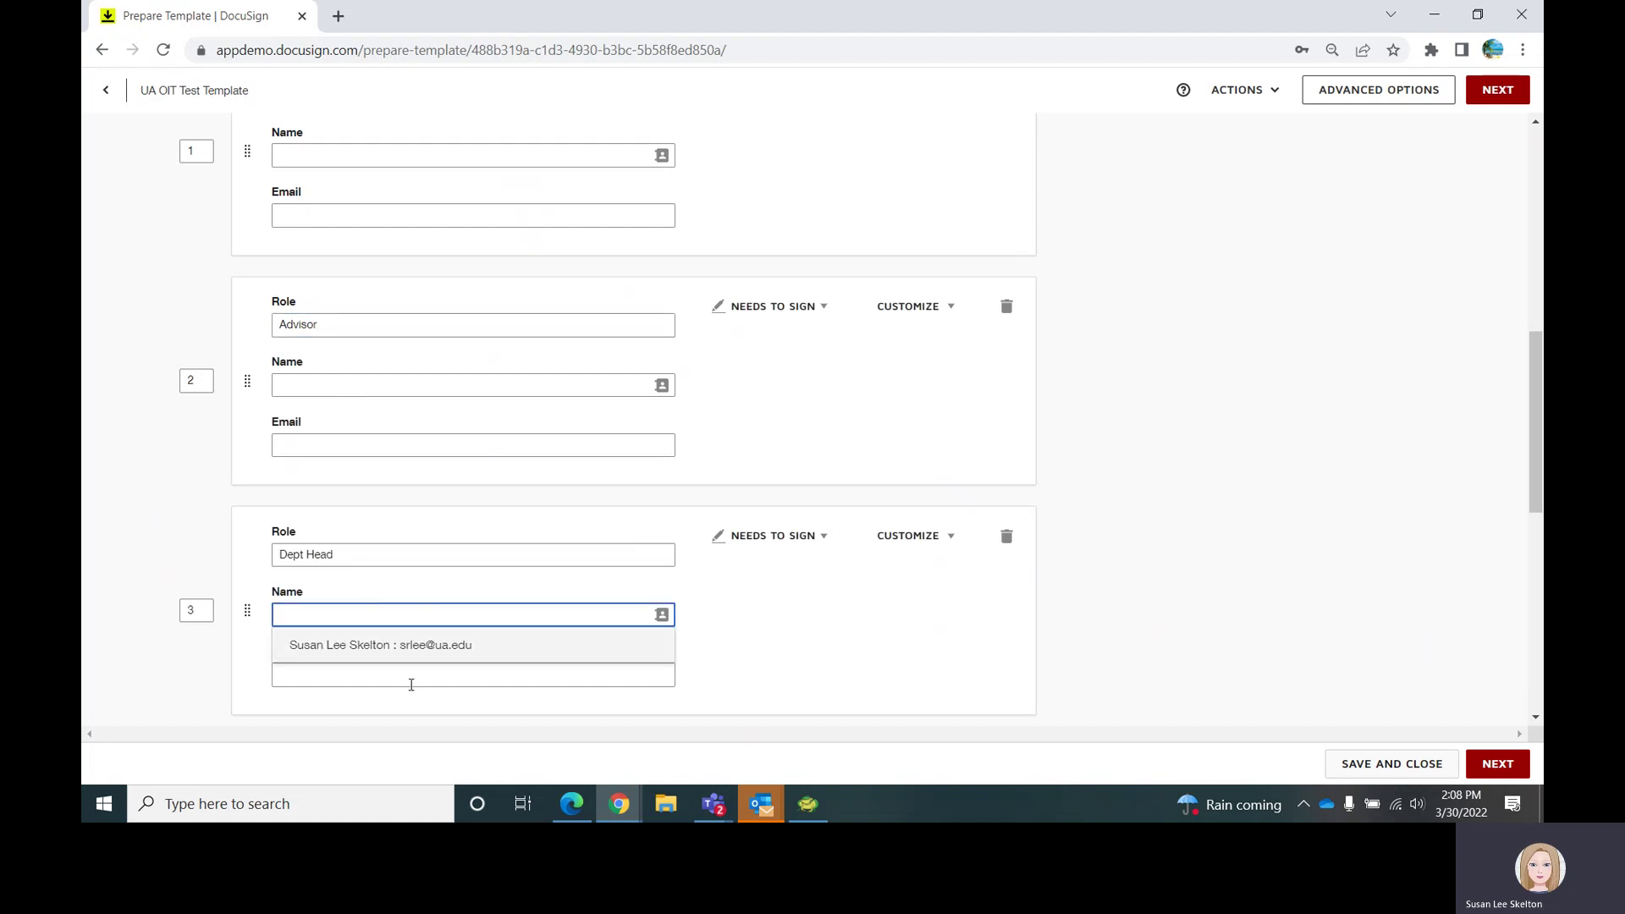
pyautogui.click(375, 646)
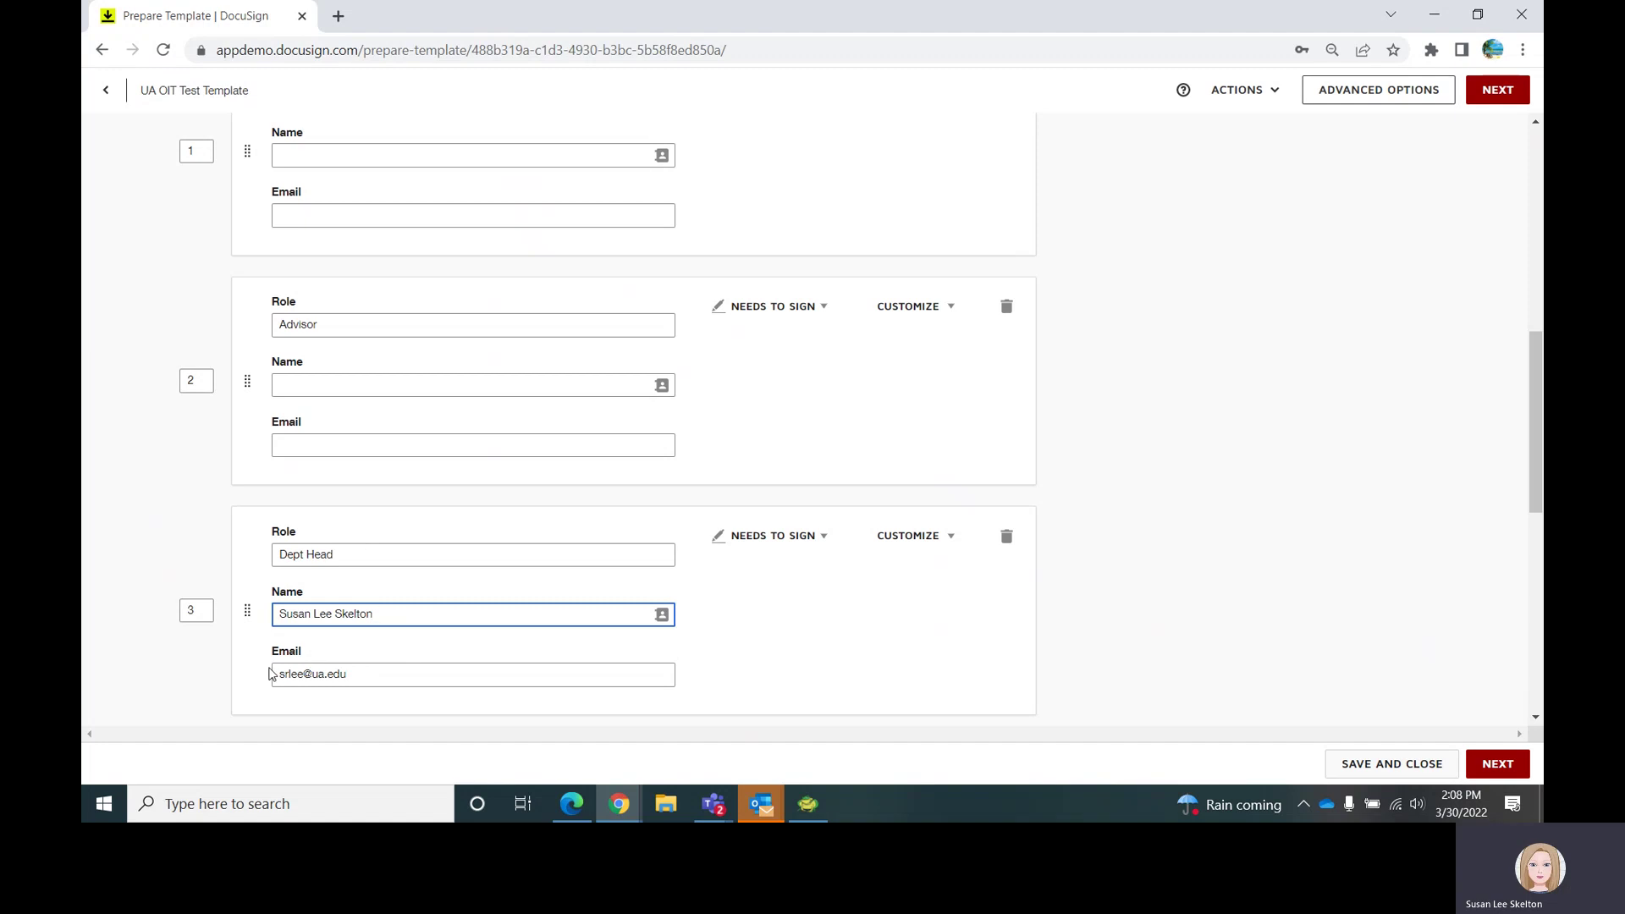
pyautogui.click(298, 382)
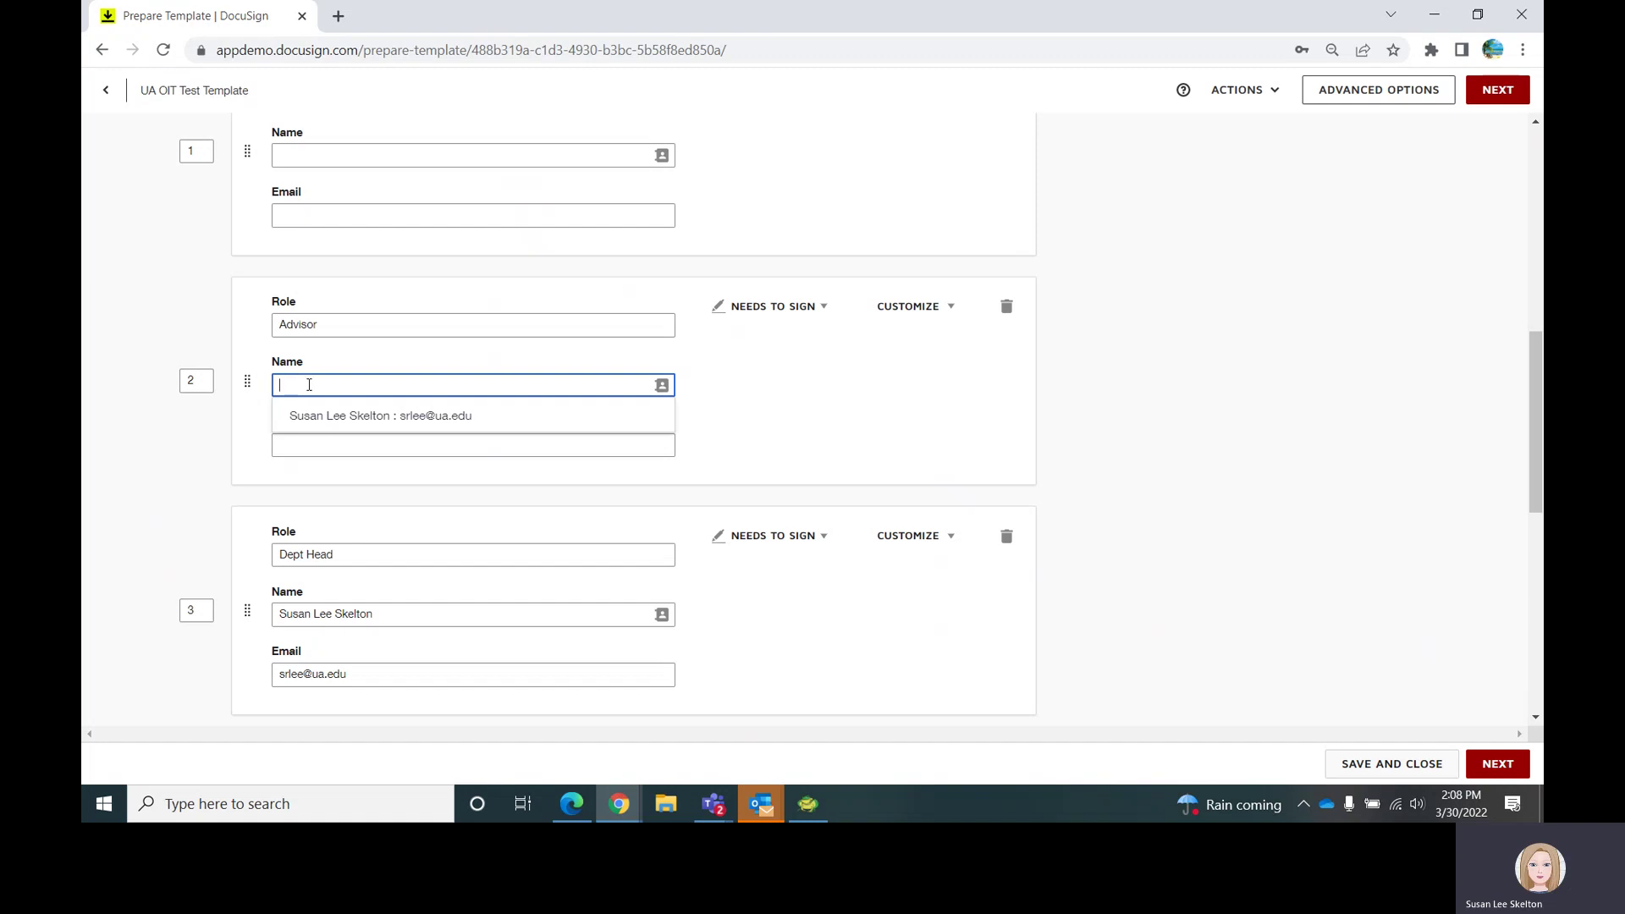
pyautogui.click(386, 430)
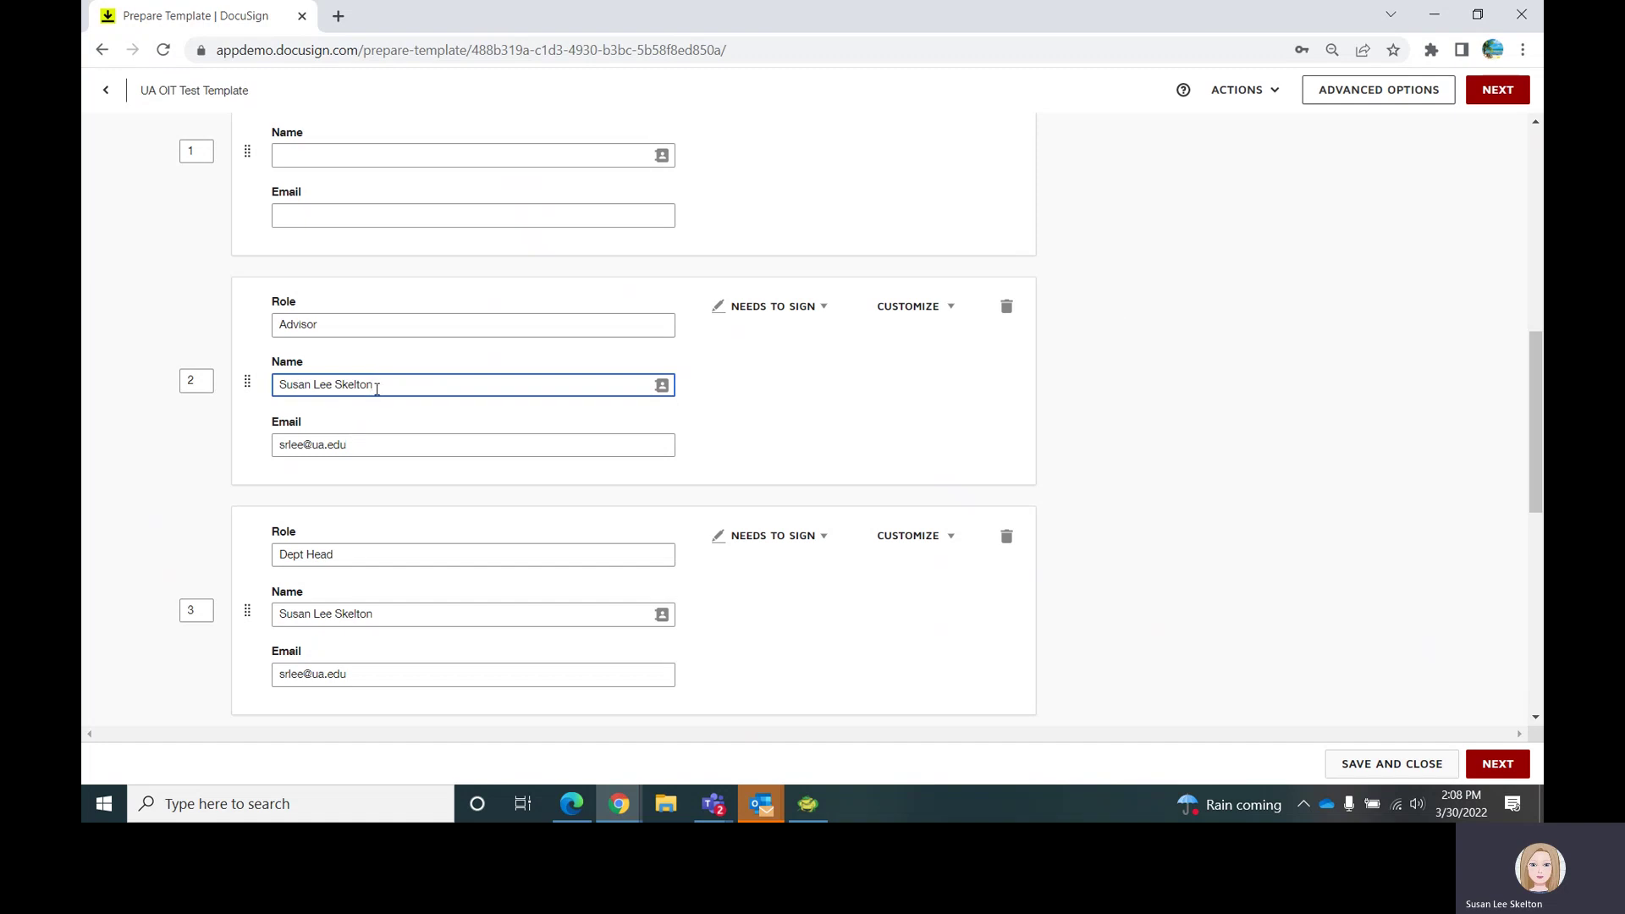
# Delete the Advisor's name and email so only the Advisor role remains.
pyautogui.moveTo(377, 387); pyautogui.dragTo(207, 370)
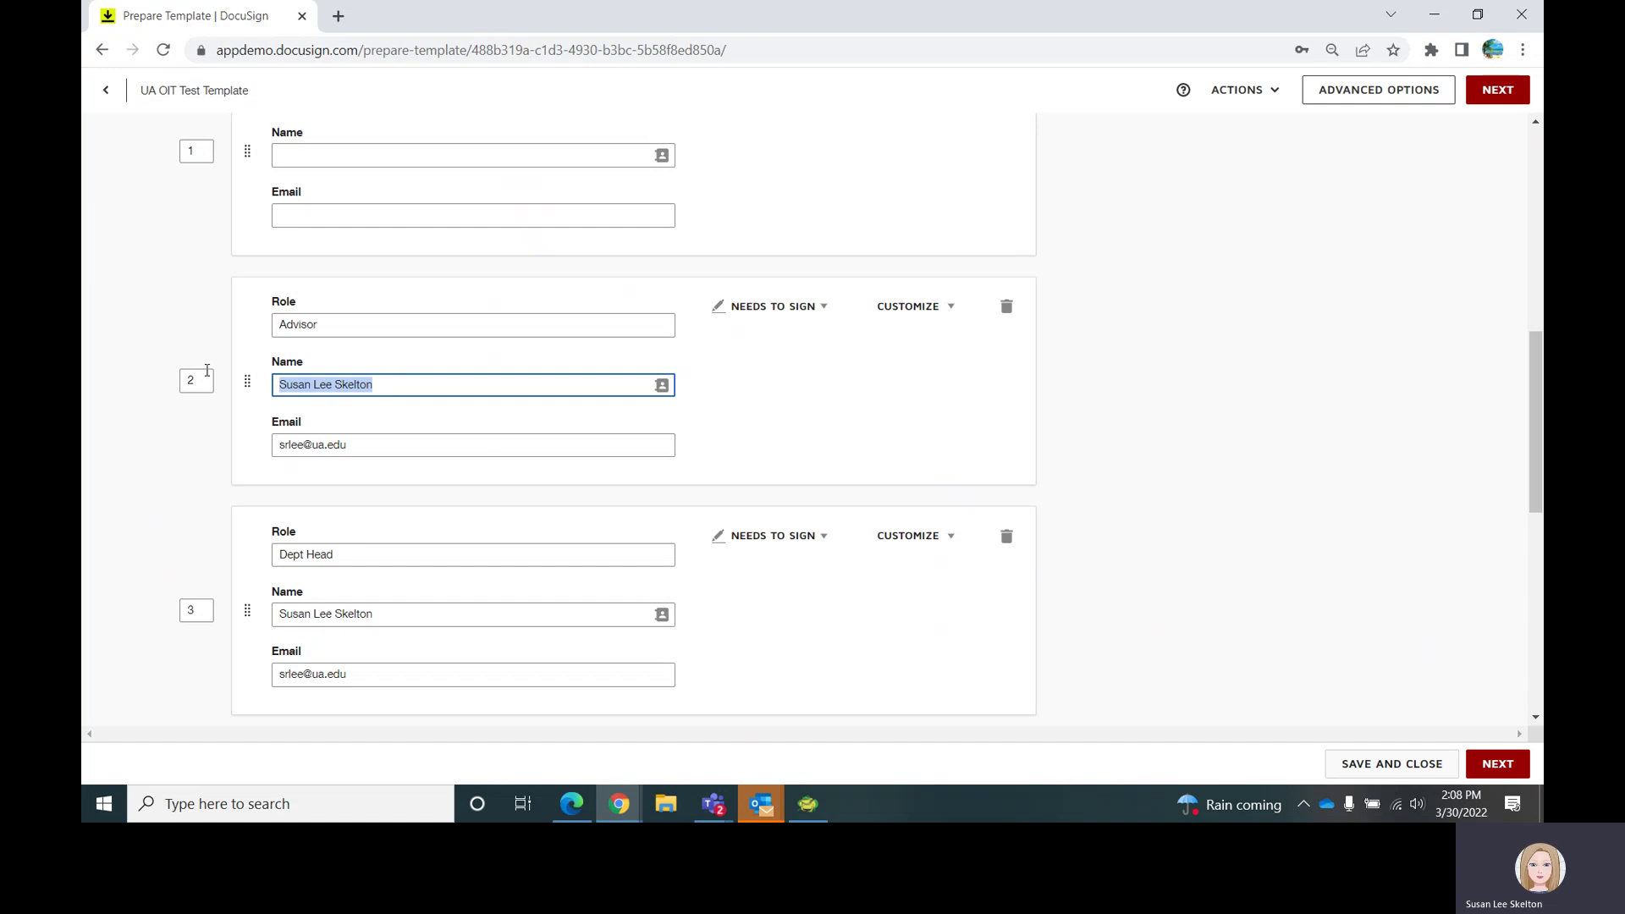
pyautogui.press('BackSpace')
pyautogui.press('Tab')
pyautogui.press('Tab')
pyautogui.press('BackSpace')
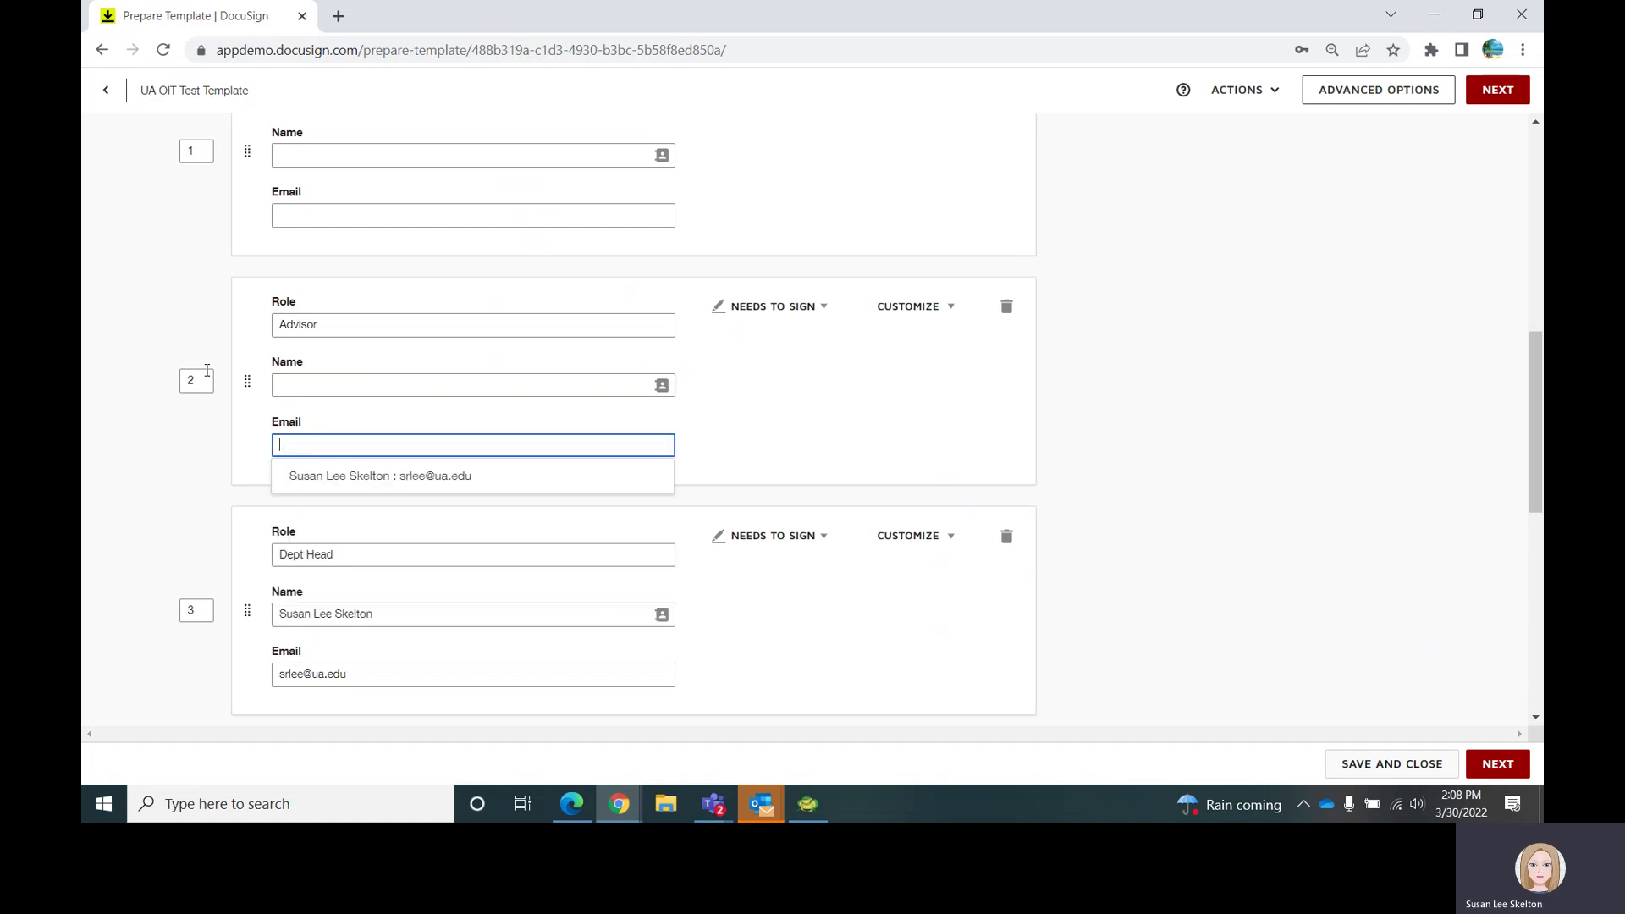
pyautogui.click(1103, 330)
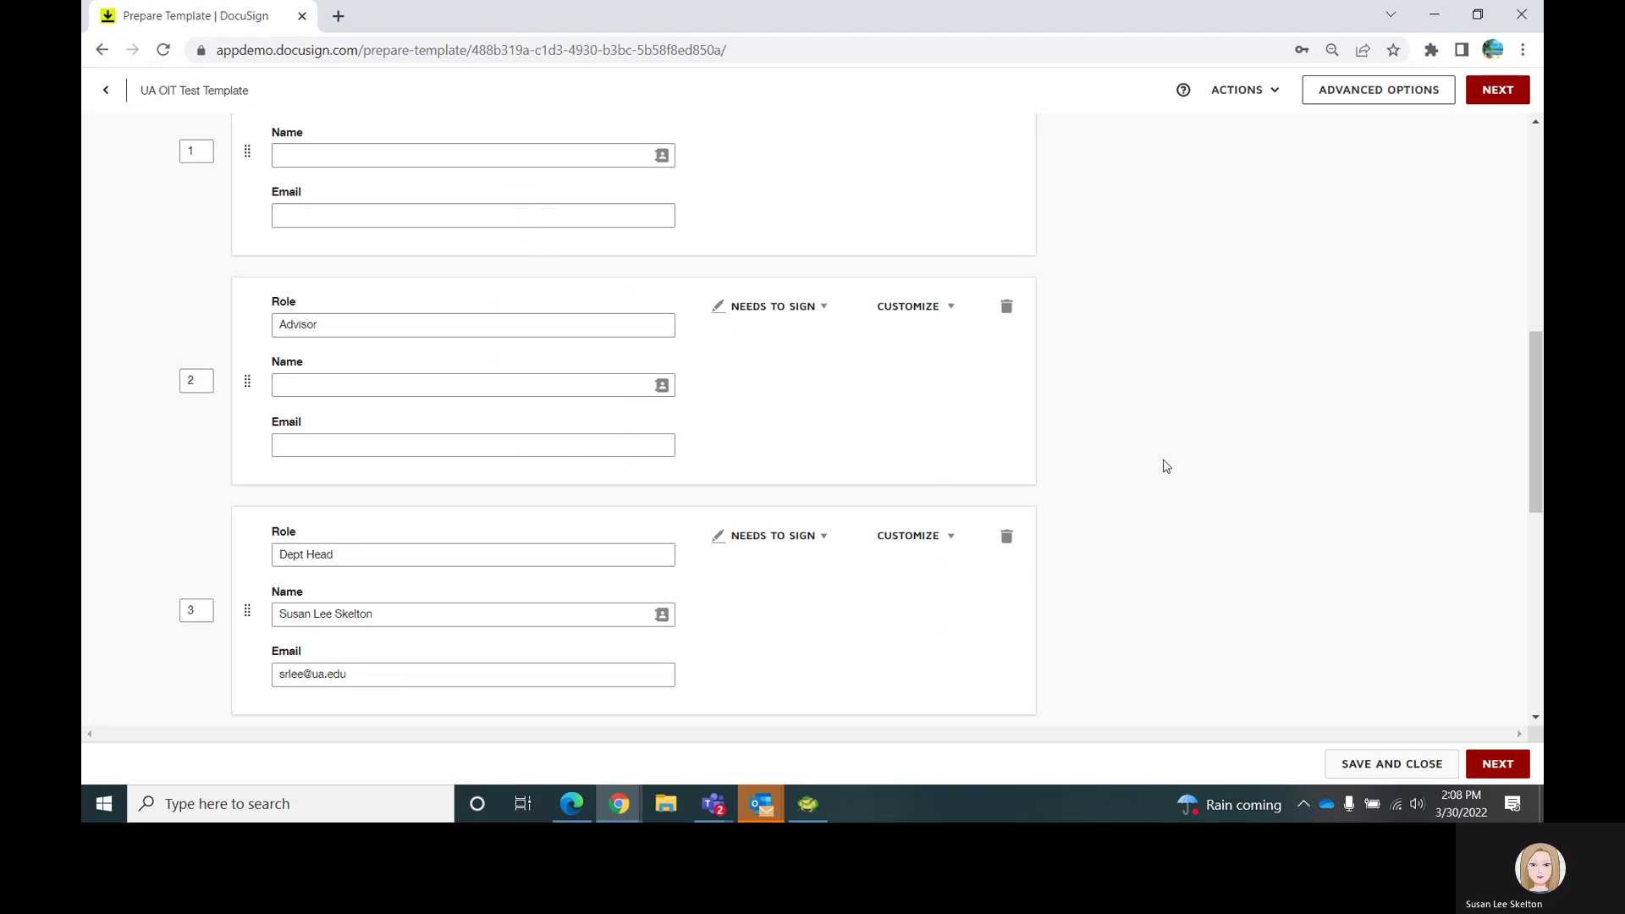
pyautogui.scroll(2, 1166, 467)
pyautogui.click(382, 280)
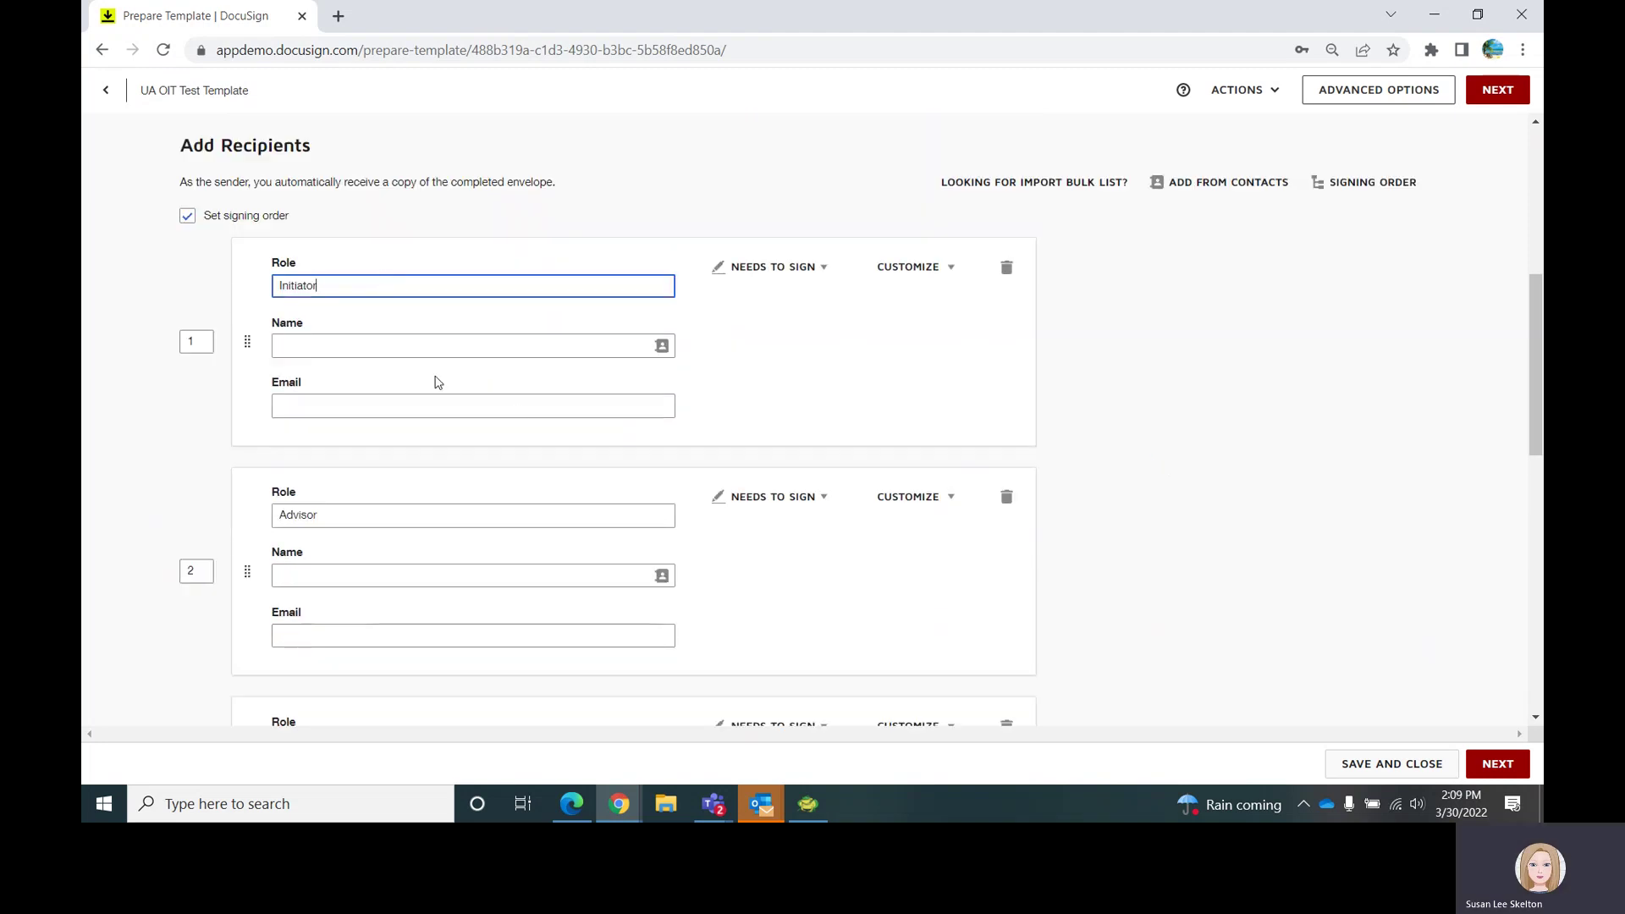
# Change recipient 4, Dept Admin, from Needs to Sign to Receives a Copy.
pyautogui.scroll(-9, 715, 414)
pyautogui.click(400, 212)
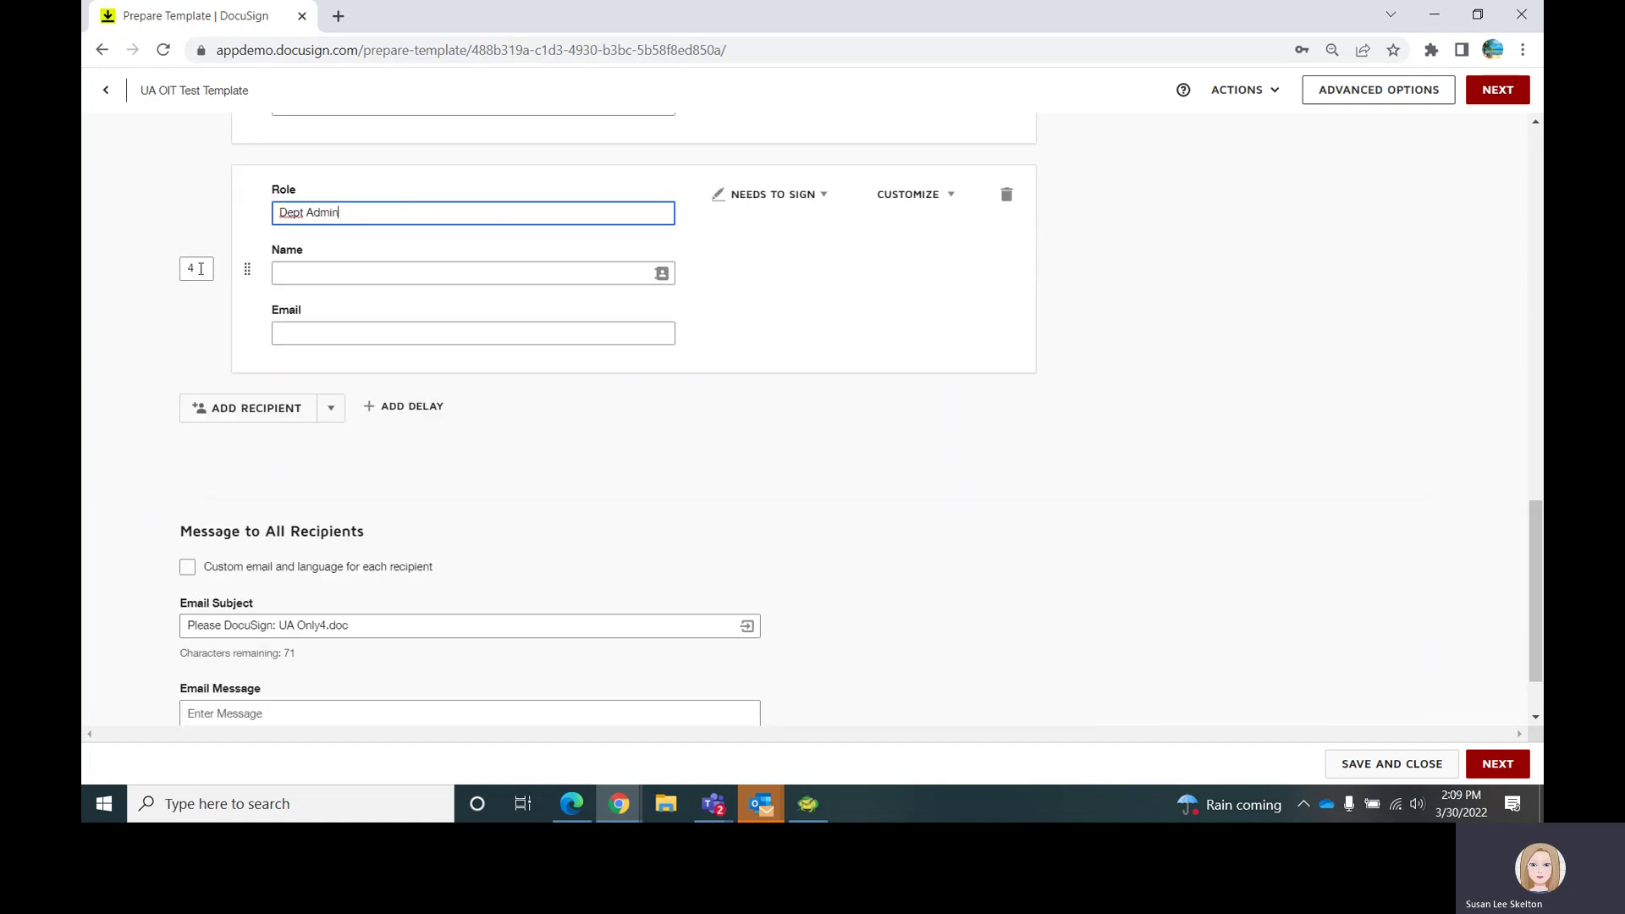
pyautogui.click(775, 196)
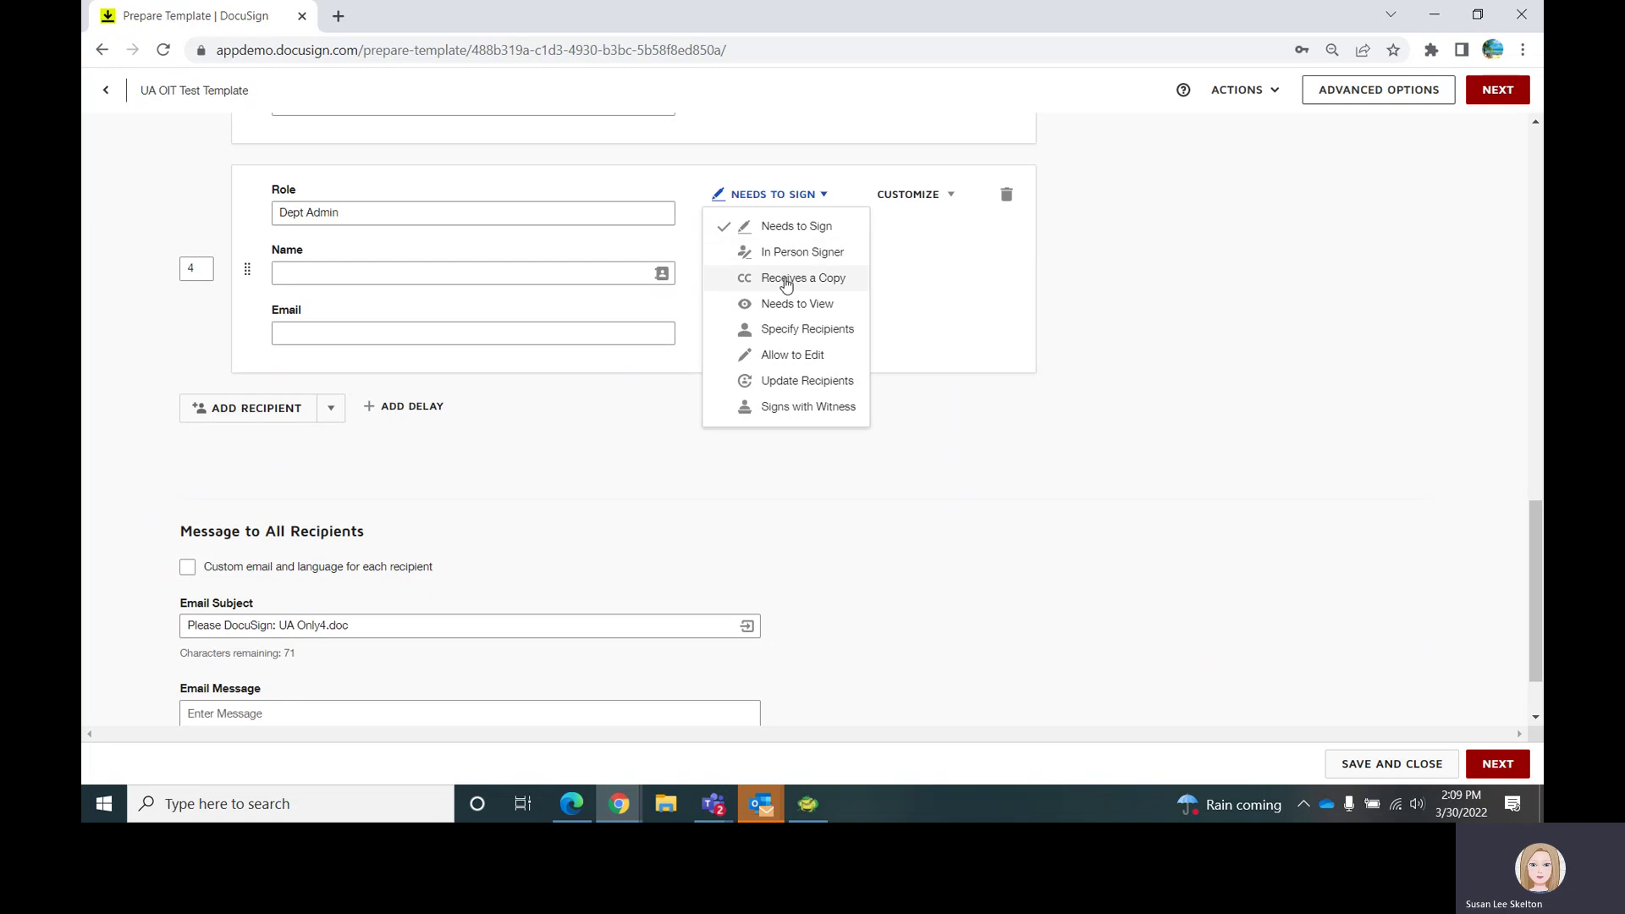
pyautogui.click(787, 280)
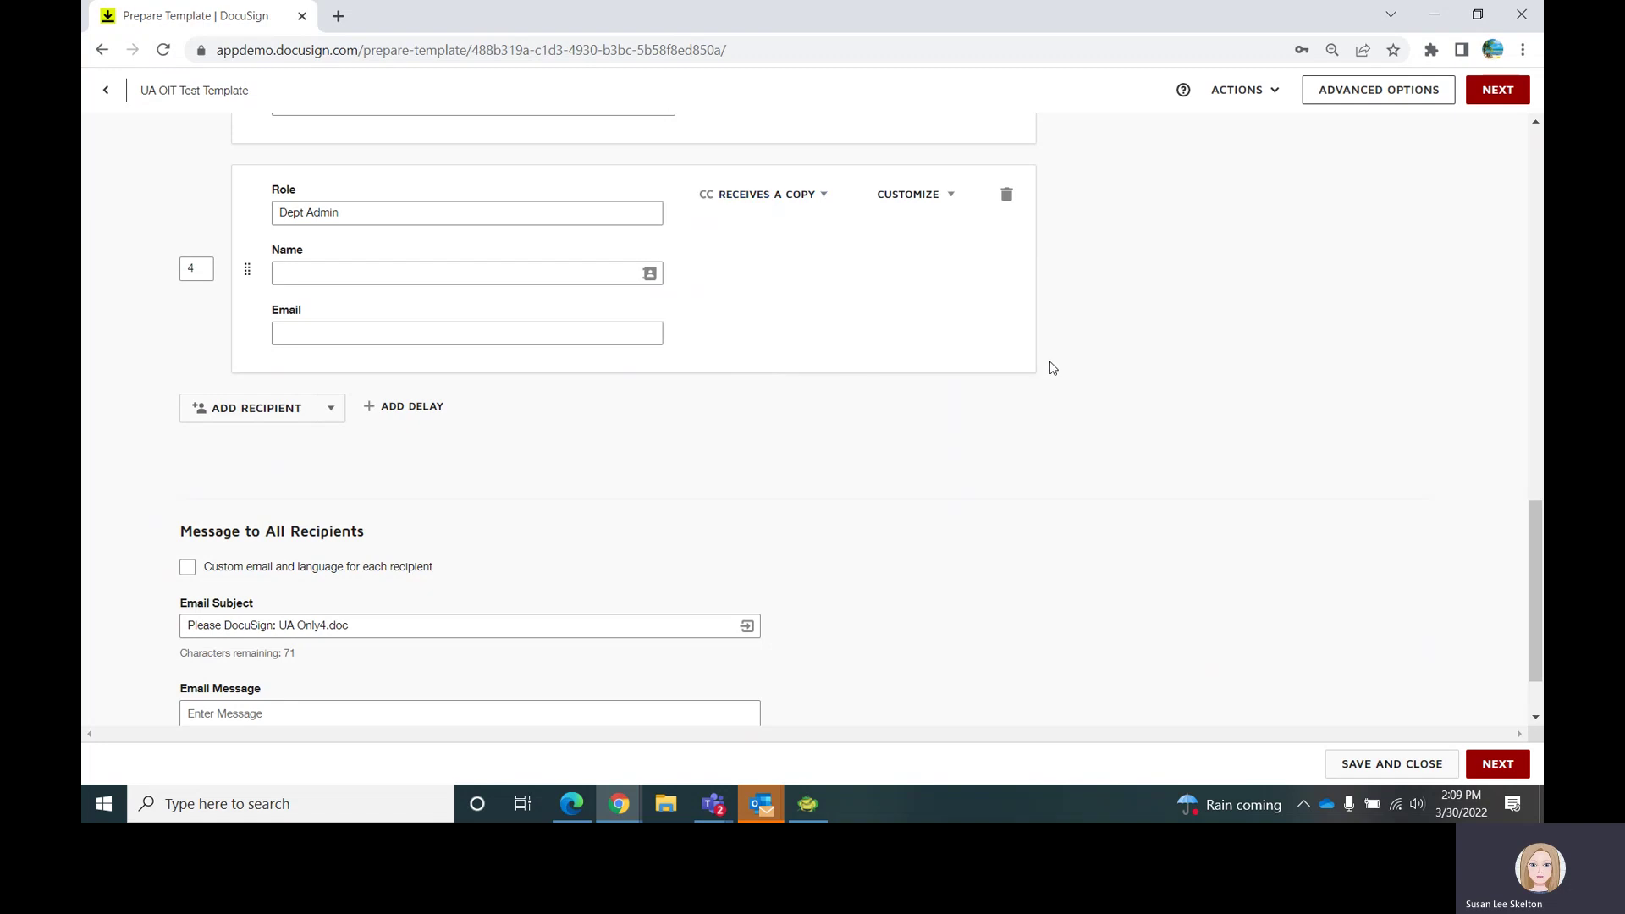
pyautogui.scroll(-2, 1016, 365)
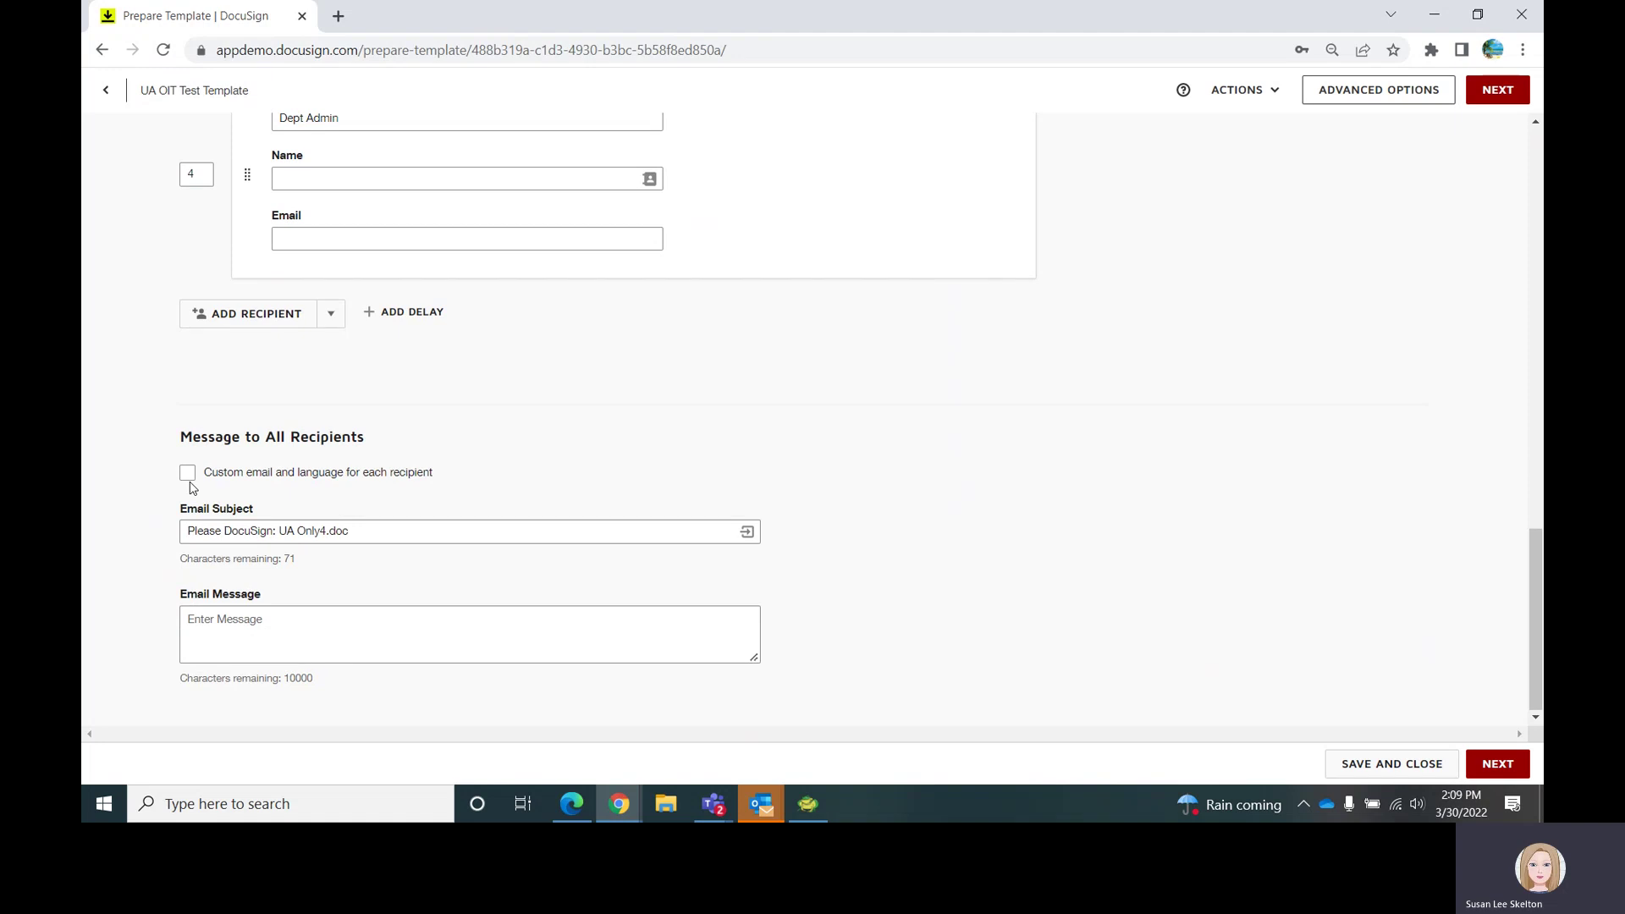
# Enter 'Entire message to all r' as the email message for all recipients.
pyautogui.click(417, 635)
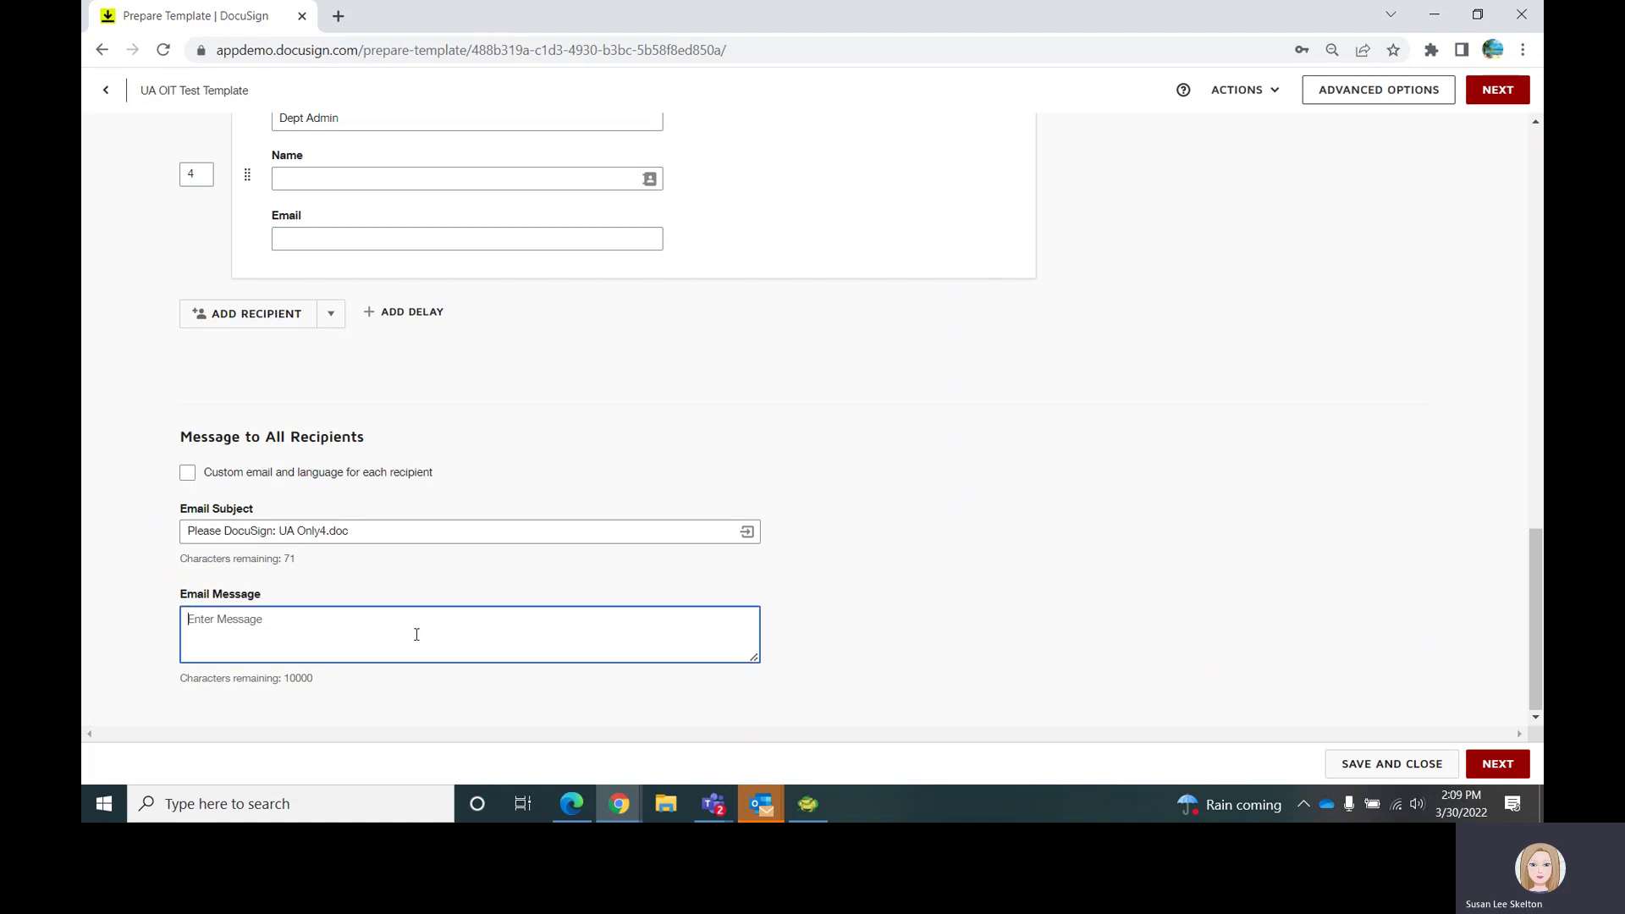
pyautogui.write('Entire message to all recipients')
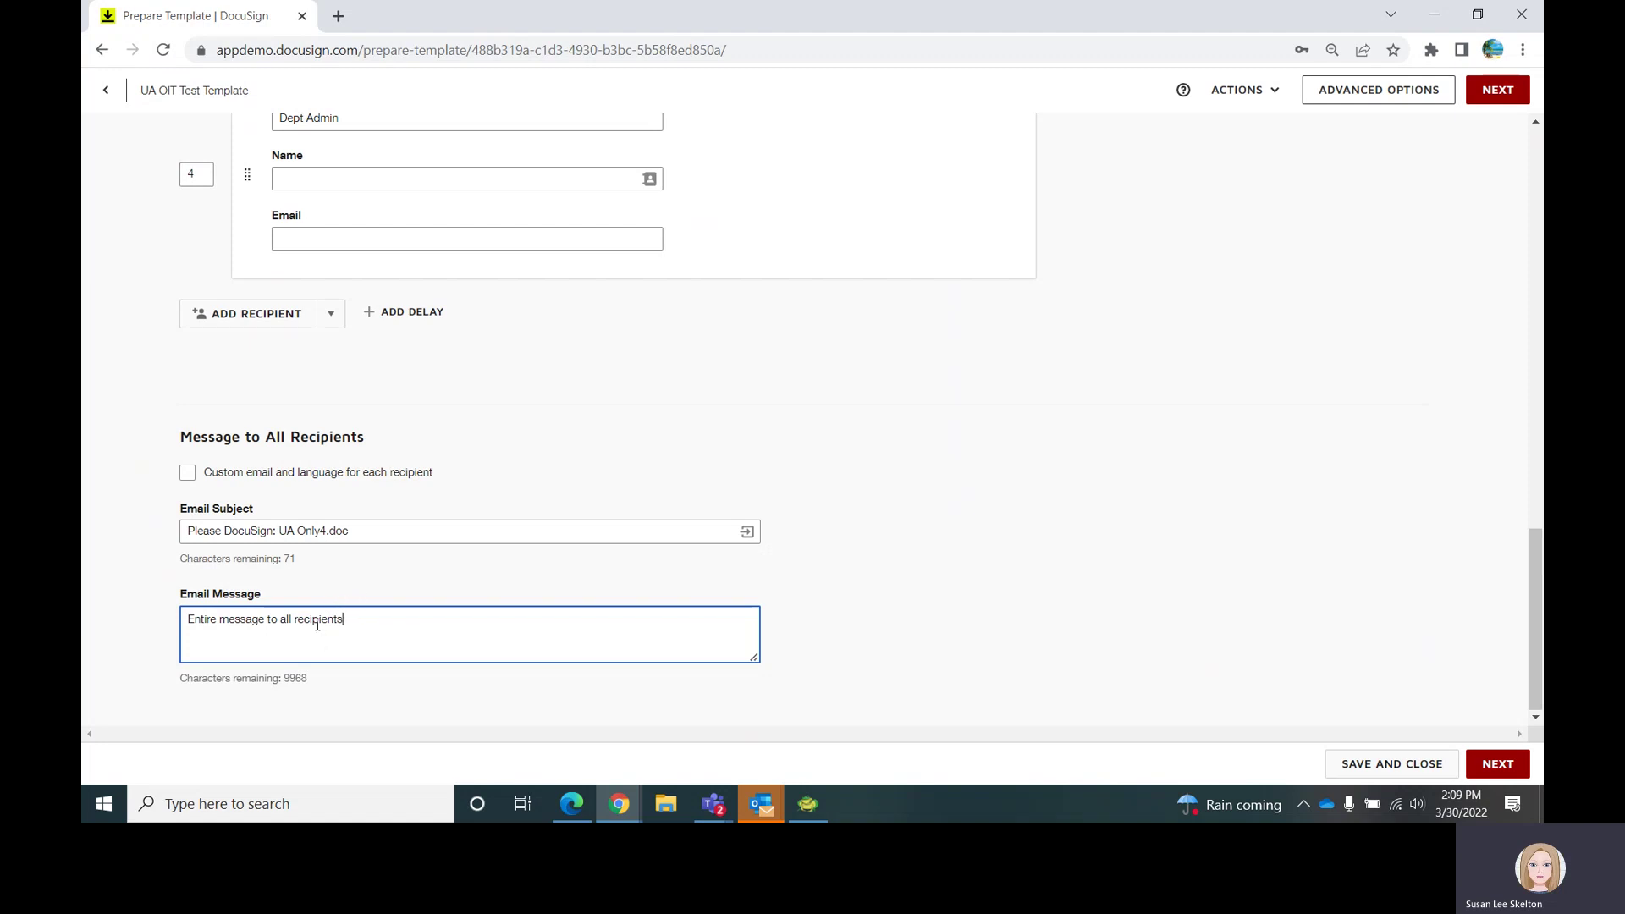
pyautogui.moveTo(345, 619); pyautogui.dragTo(169, 622)
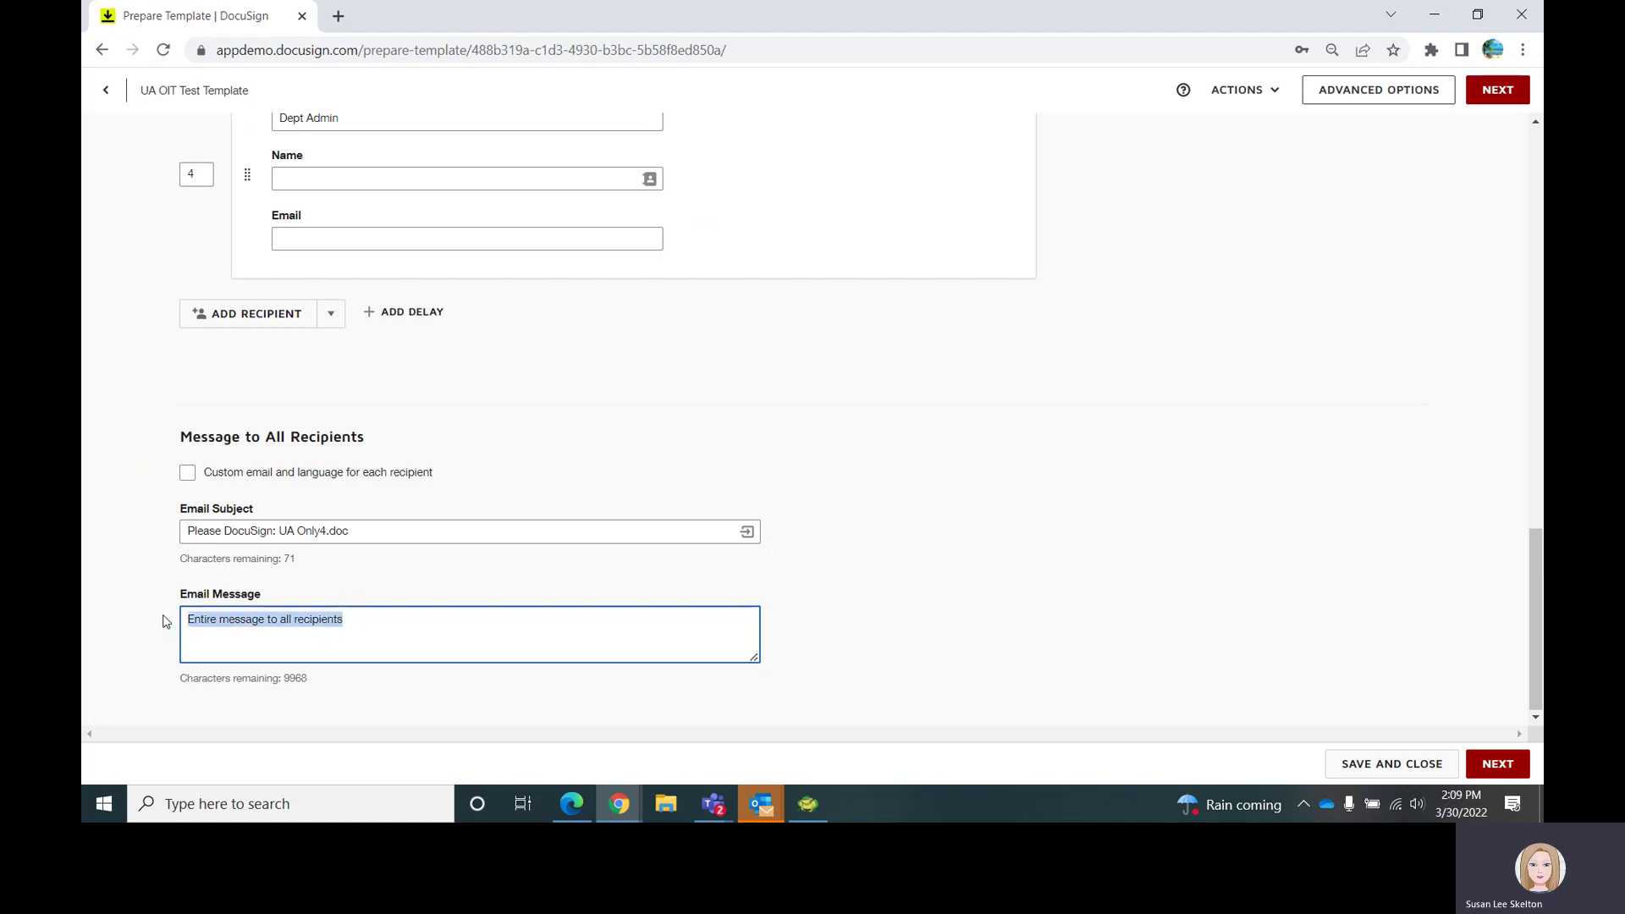
# Enable custom email and language for each recipient and review each recipient's message.
pyautogui.click(187, 472)
pyautogui.scroll(-5, 279, 531)
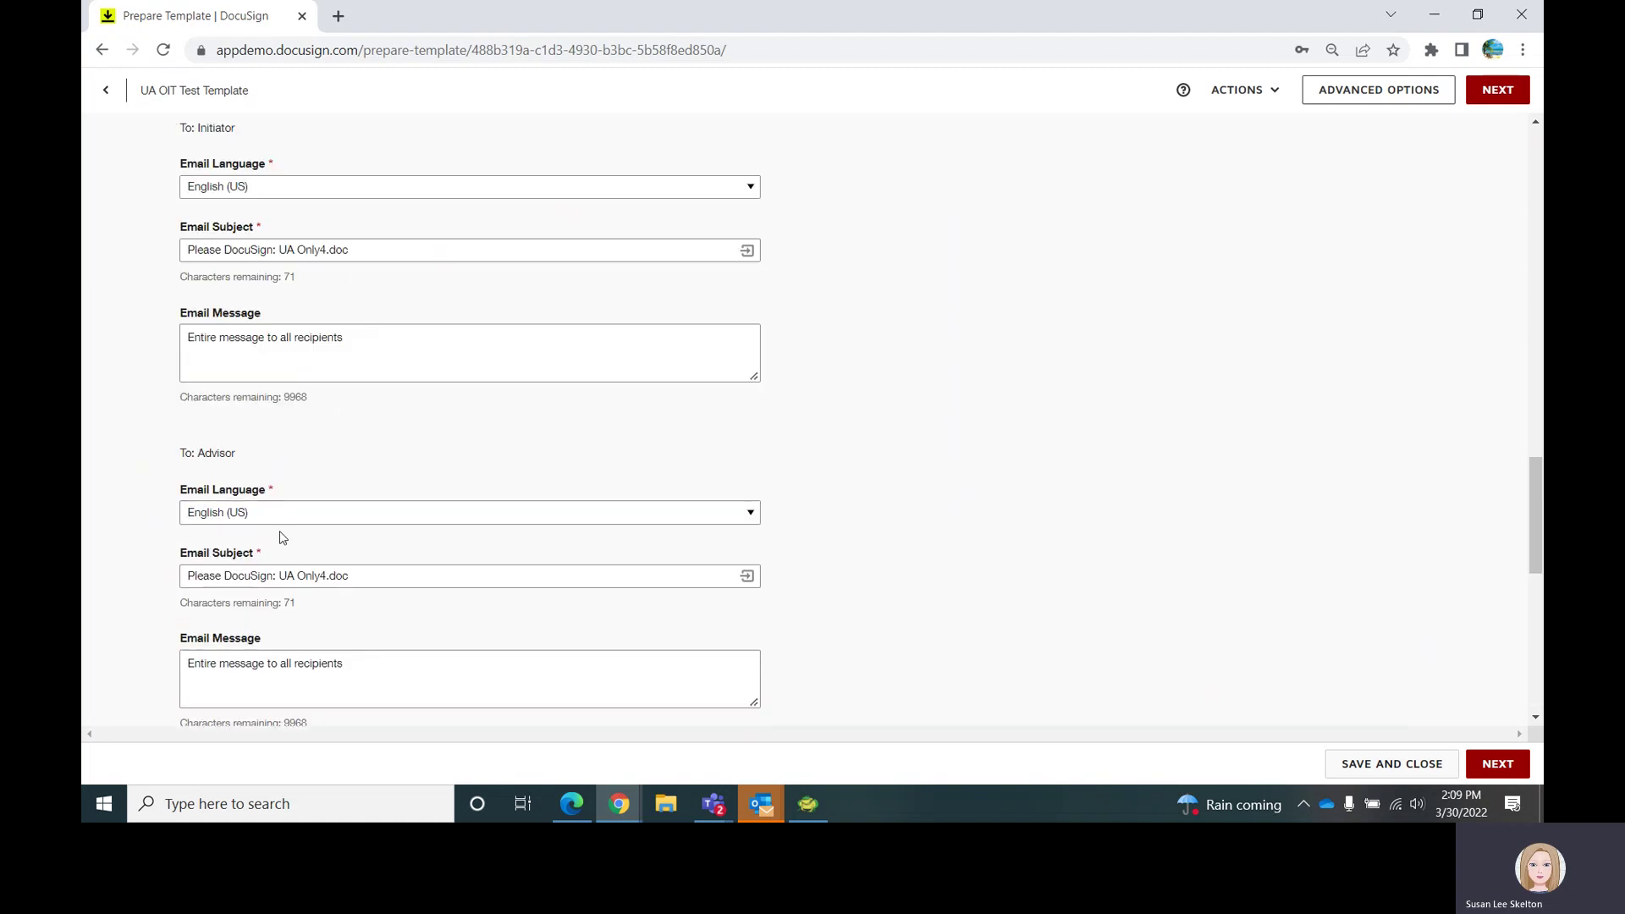
pyautogui.click(362, 337)
pyautogui.click(364, 660)
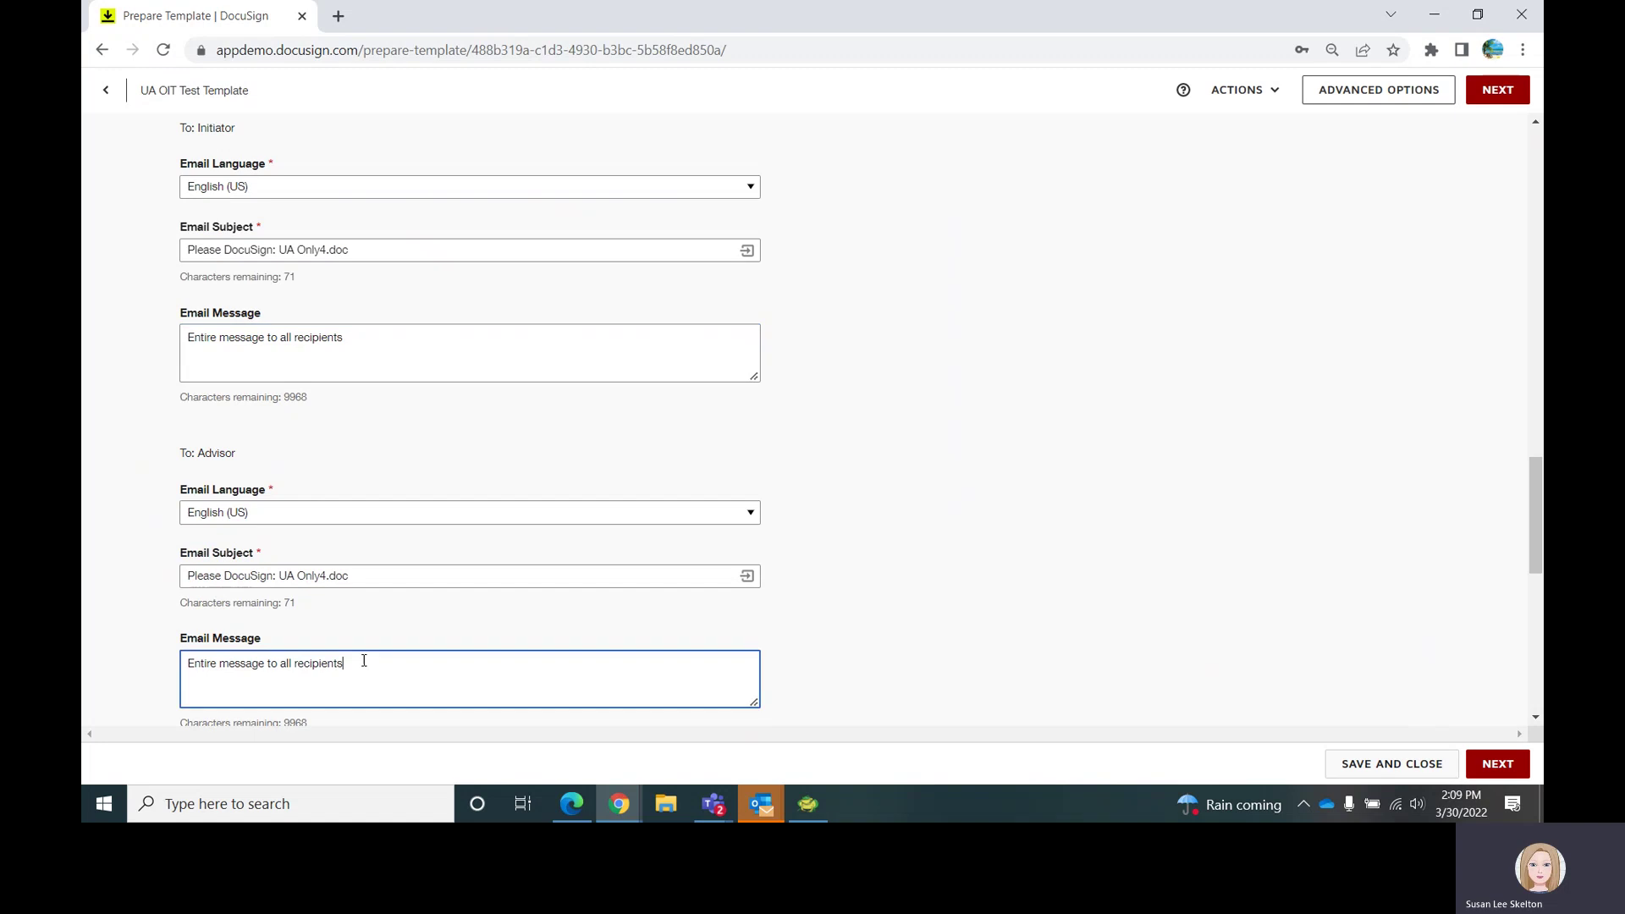
pyautogui.scroll(-5, 363, 657)
pyautogui.click(359, 516)
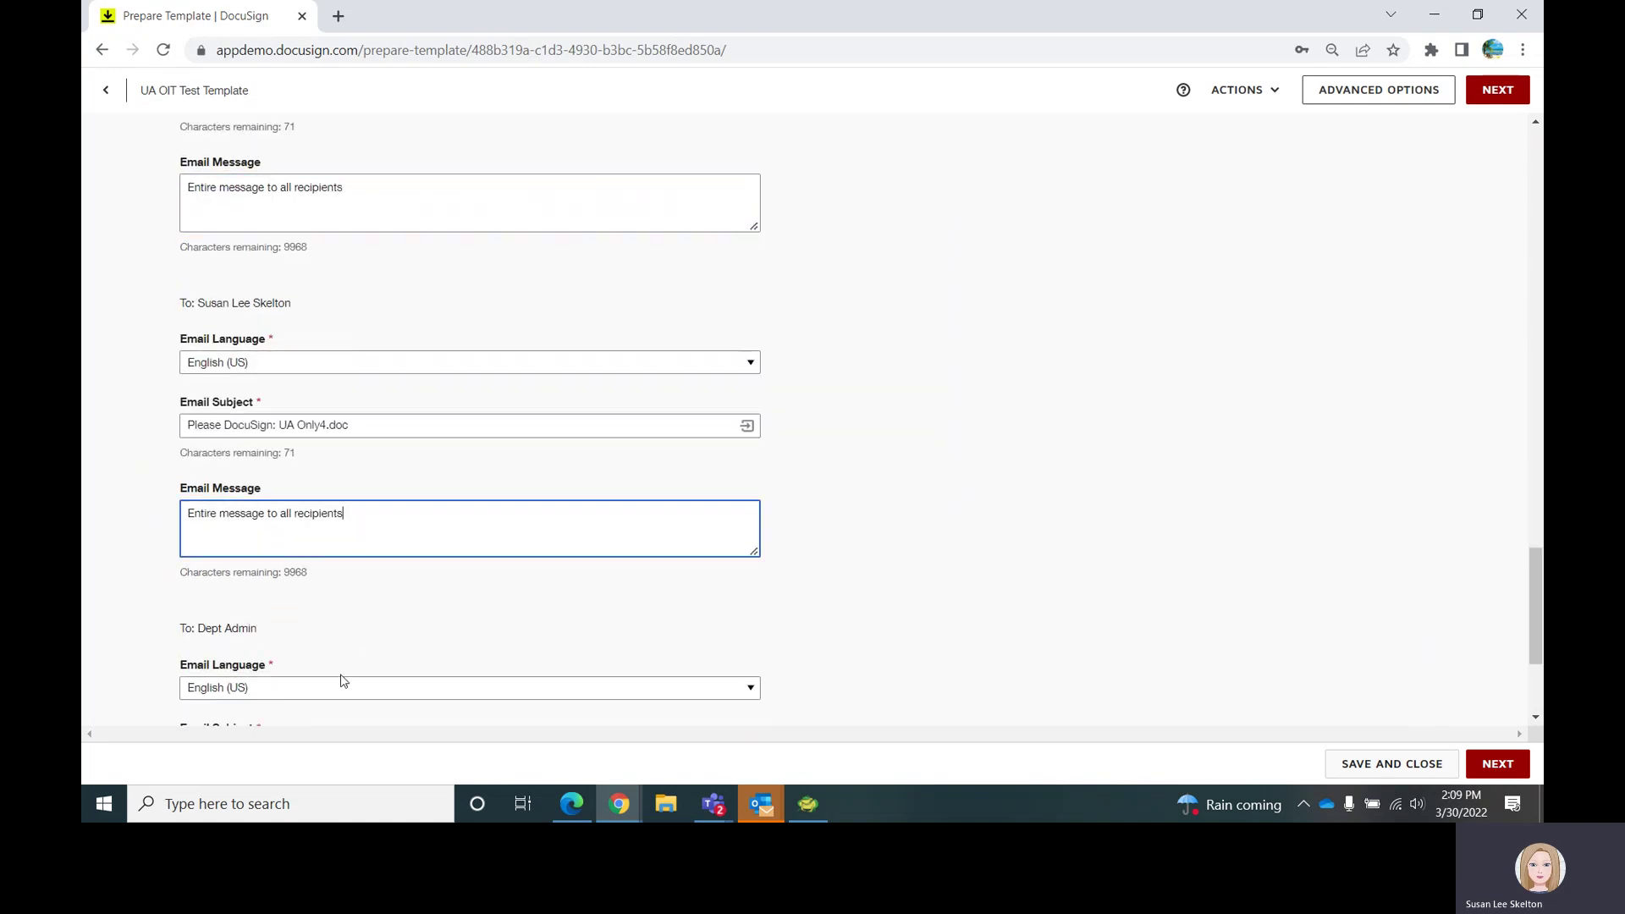
pyautogui.click(338, 687)
pyautogui.scroll(-3, 339, 692)
pyautogui.click(350, 613)
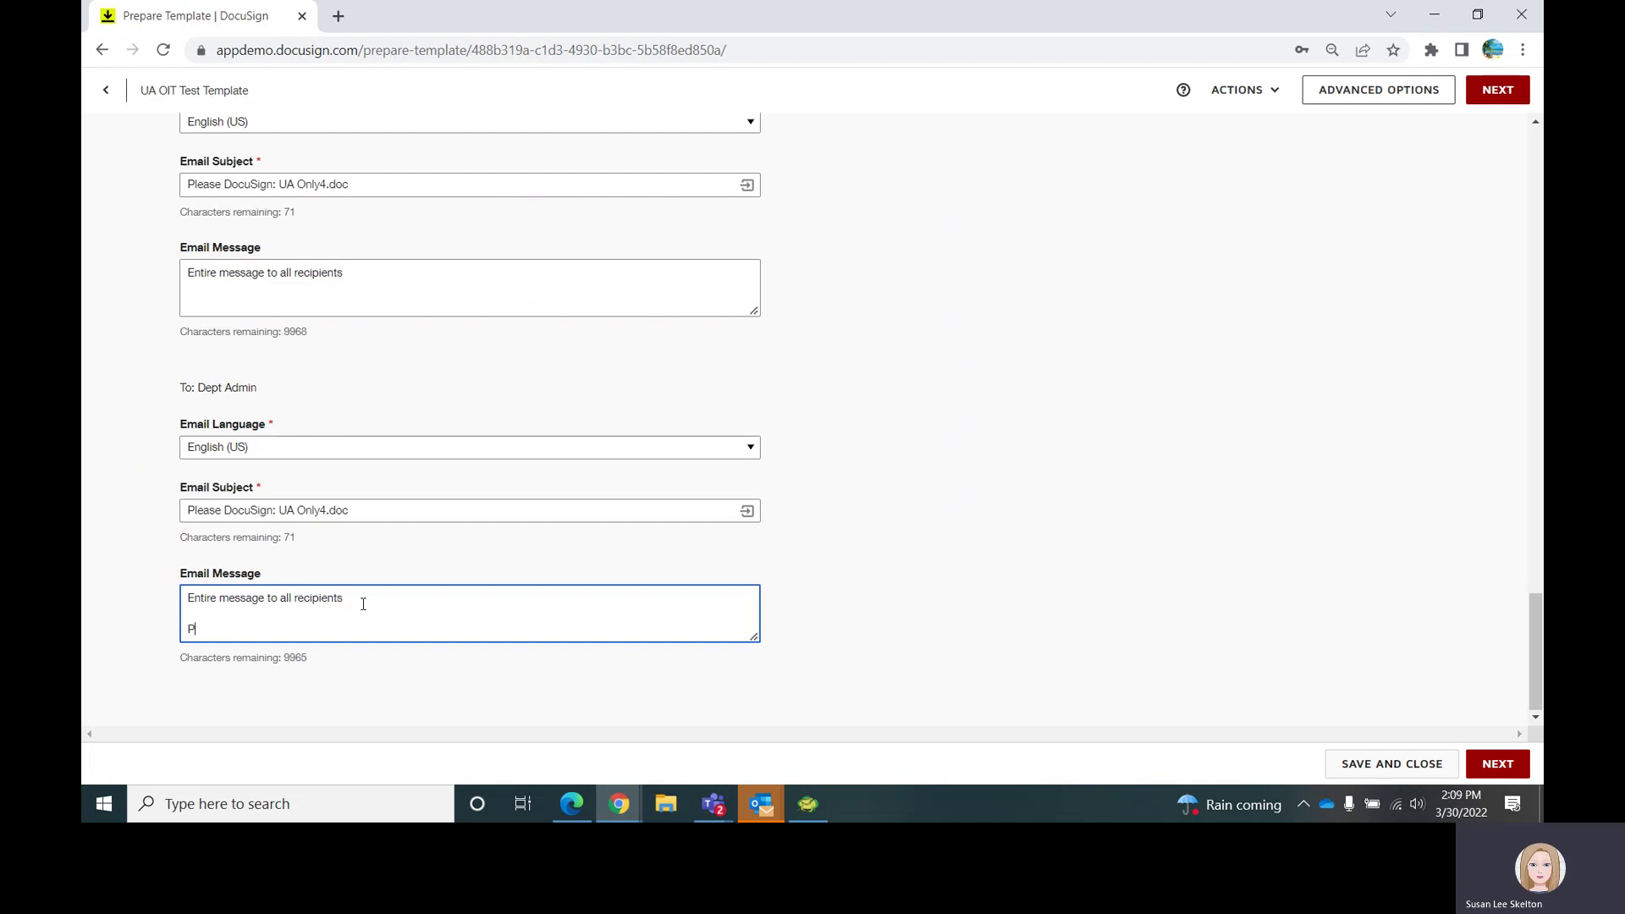
pyautogui.press('Return')
pyautogui.press('Return')
pyautogui.write('Please review')
pyautogui.scroll(9, 593, 555)
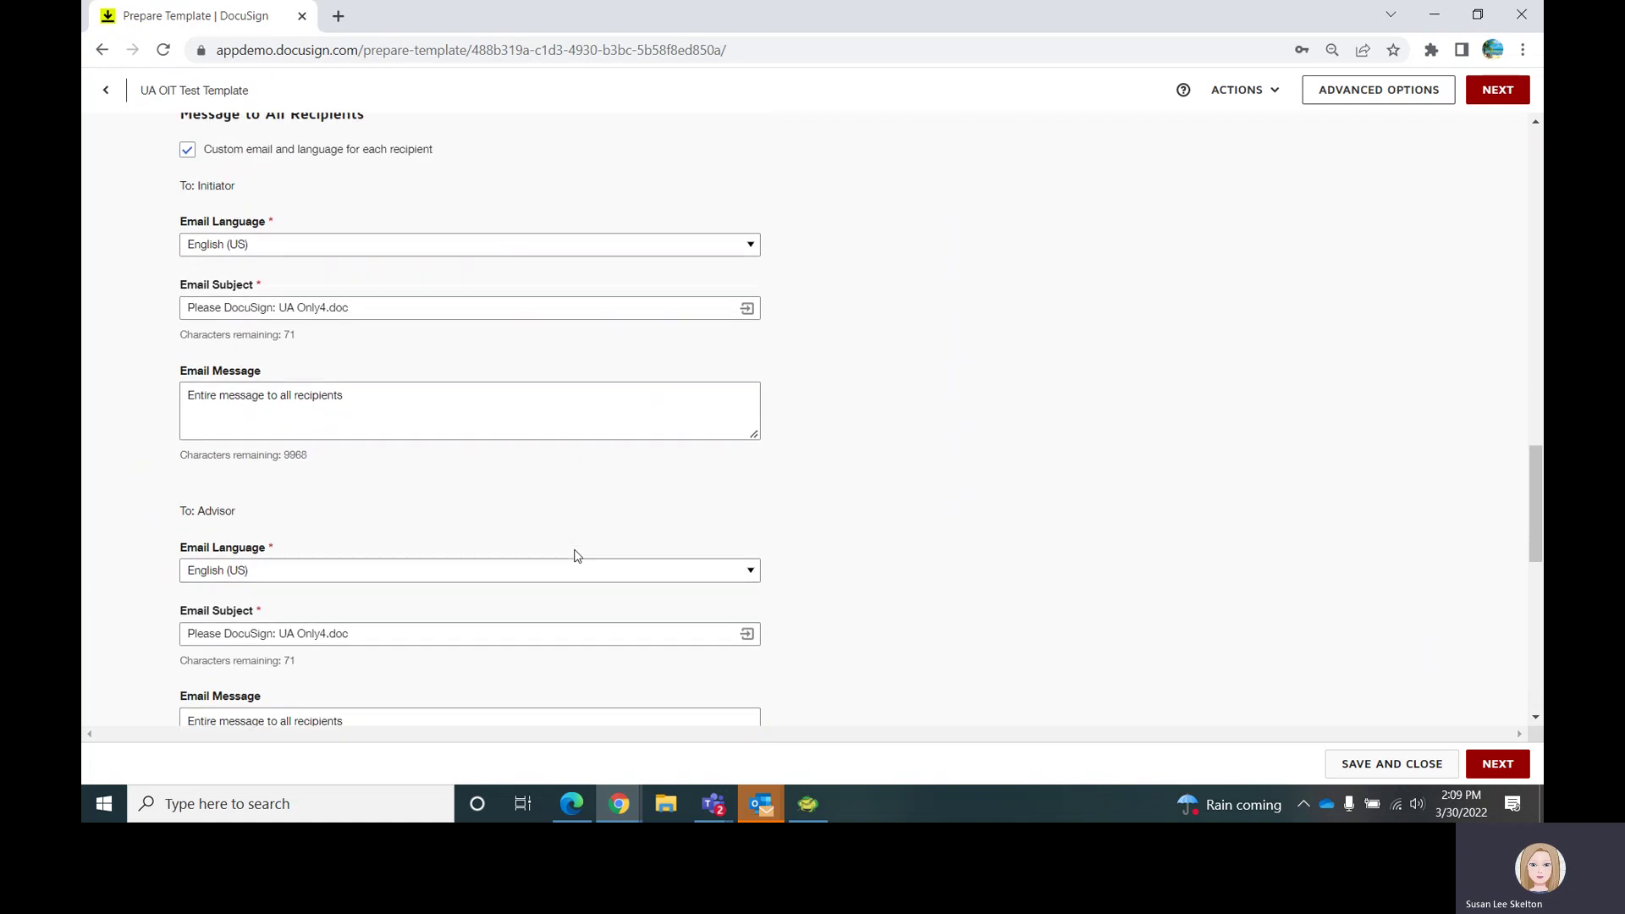
# Proceed from the recipient setup to the Add Fields page for UA Only4.doc.
pyautogui.scroll(10, 575, 555)
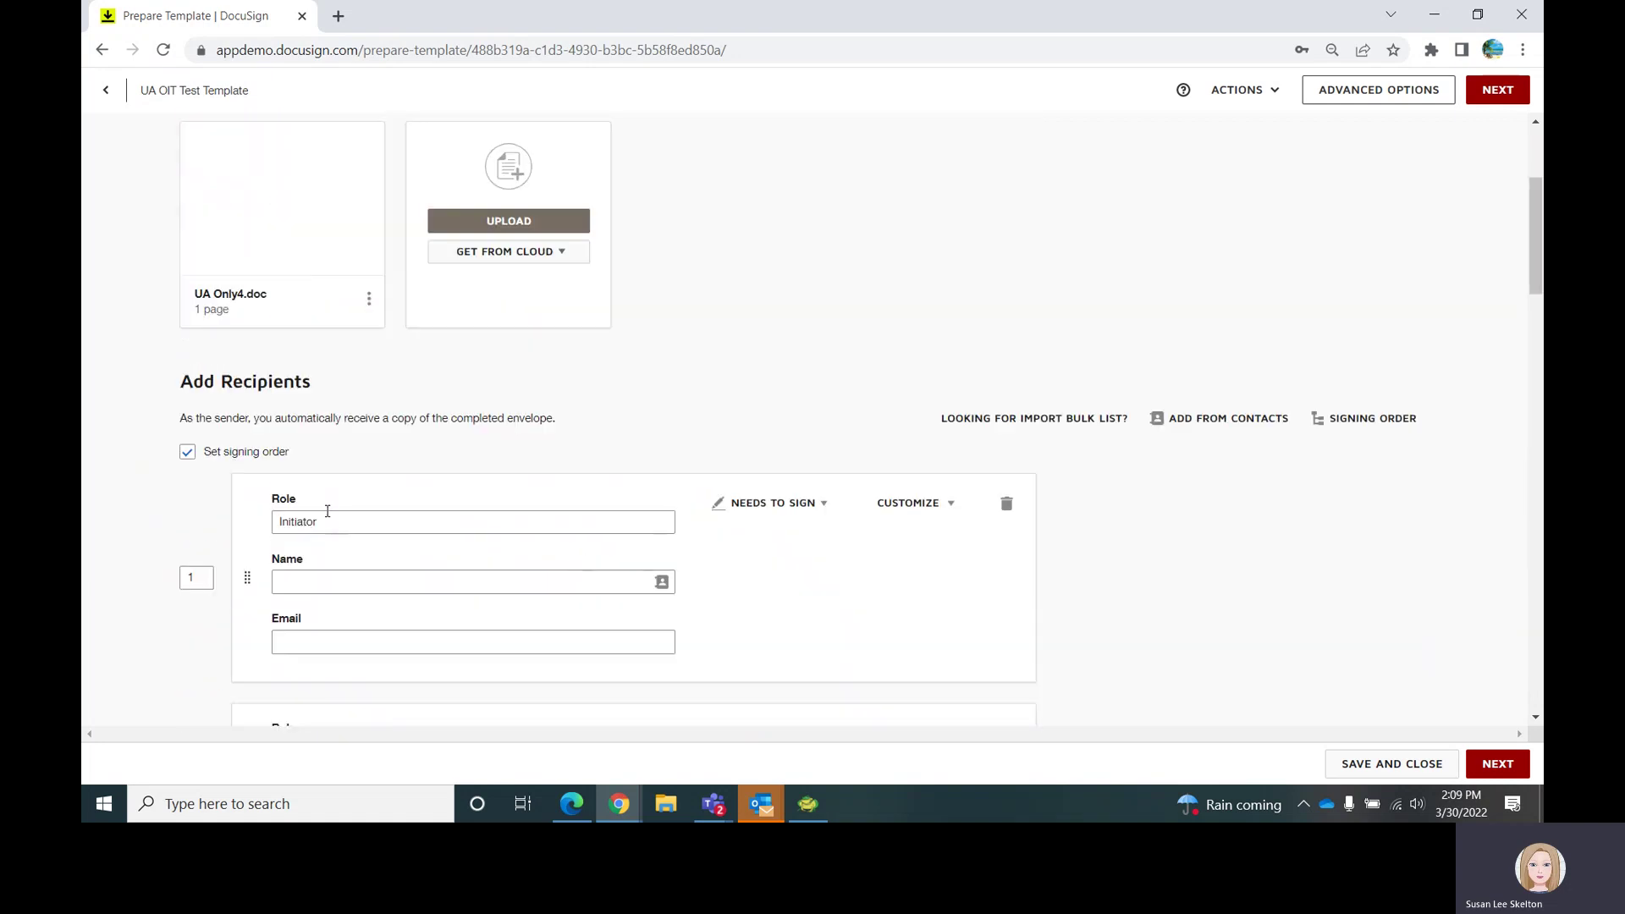
pyautogui.doubleClick(312, 522)
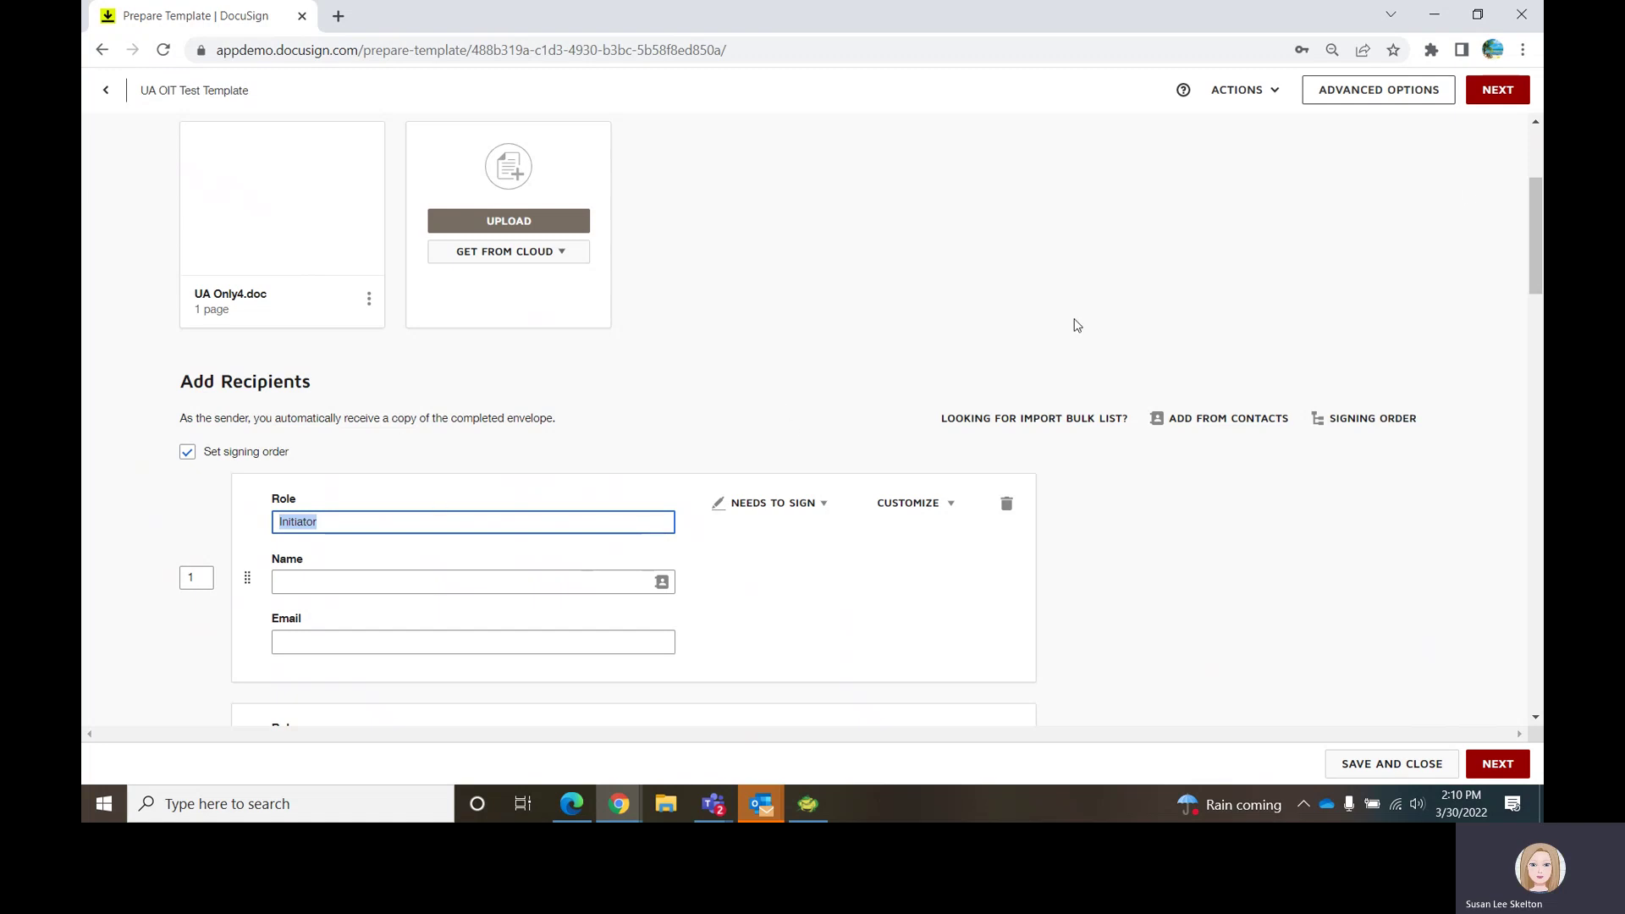
pyautogui.click(1500, 92)
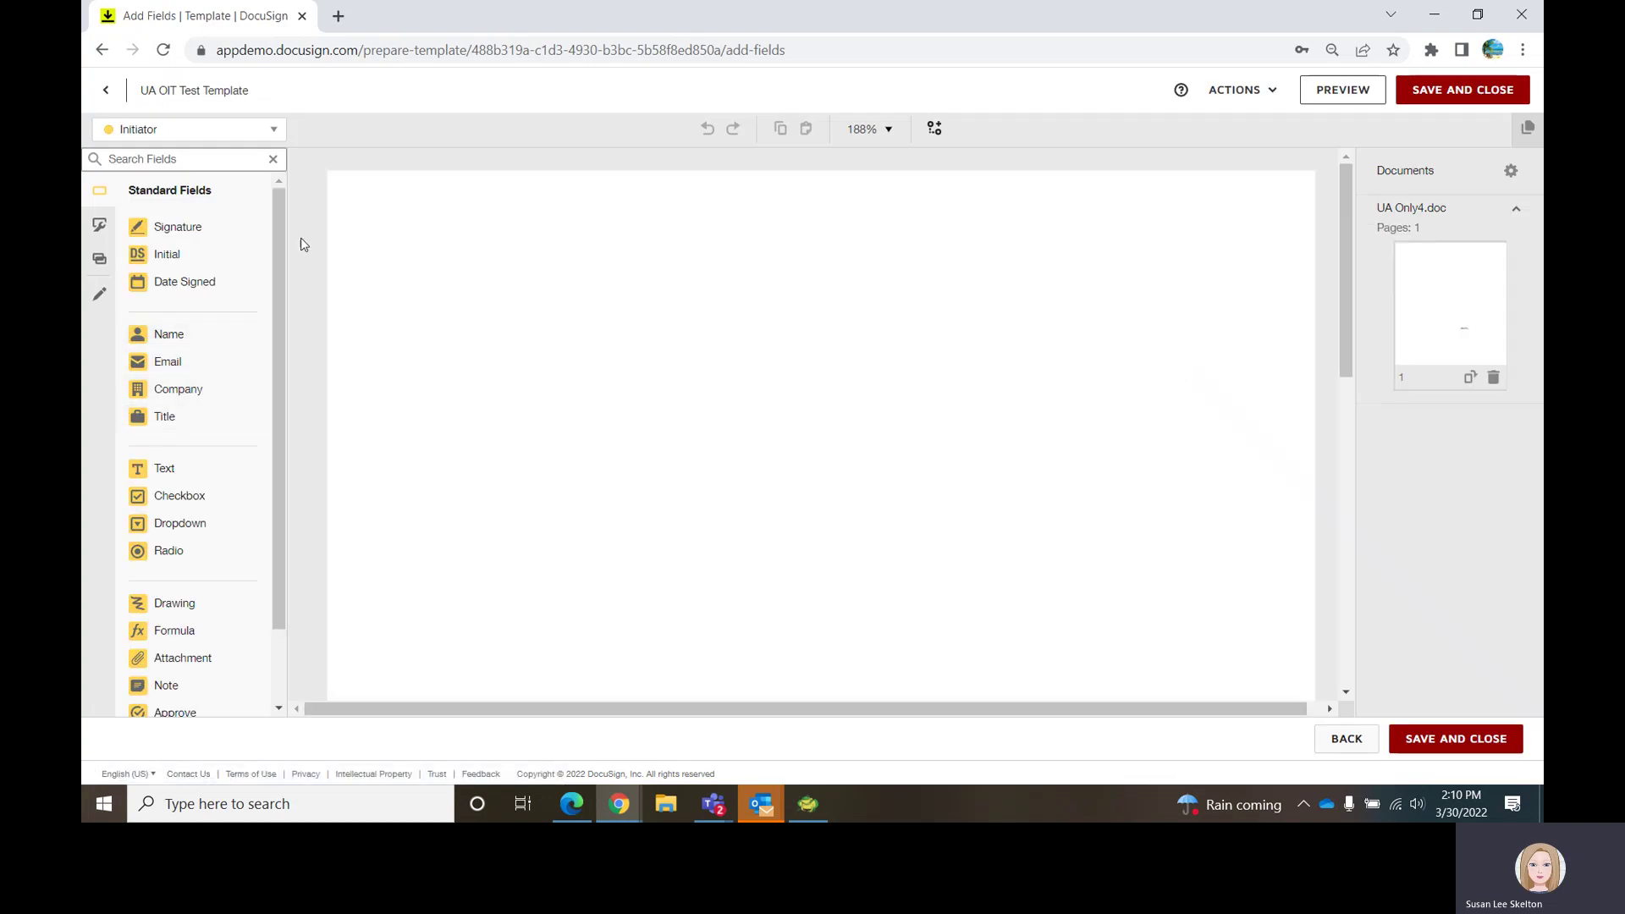
# Place Signature, Date Signed and Text fields for the Initiator.
pyautogui.moveTo(280, 226); pyautogui.dragTo(392, 225)
pyautogui.moveTo(224, 282)
pyautogui.mouseDown()
pyautogui.moveTo(557, 273)
pyautogui.moveTo(641, 264)
pyautogui.moveTo(648, 246)
pyautogui.mouseUp()
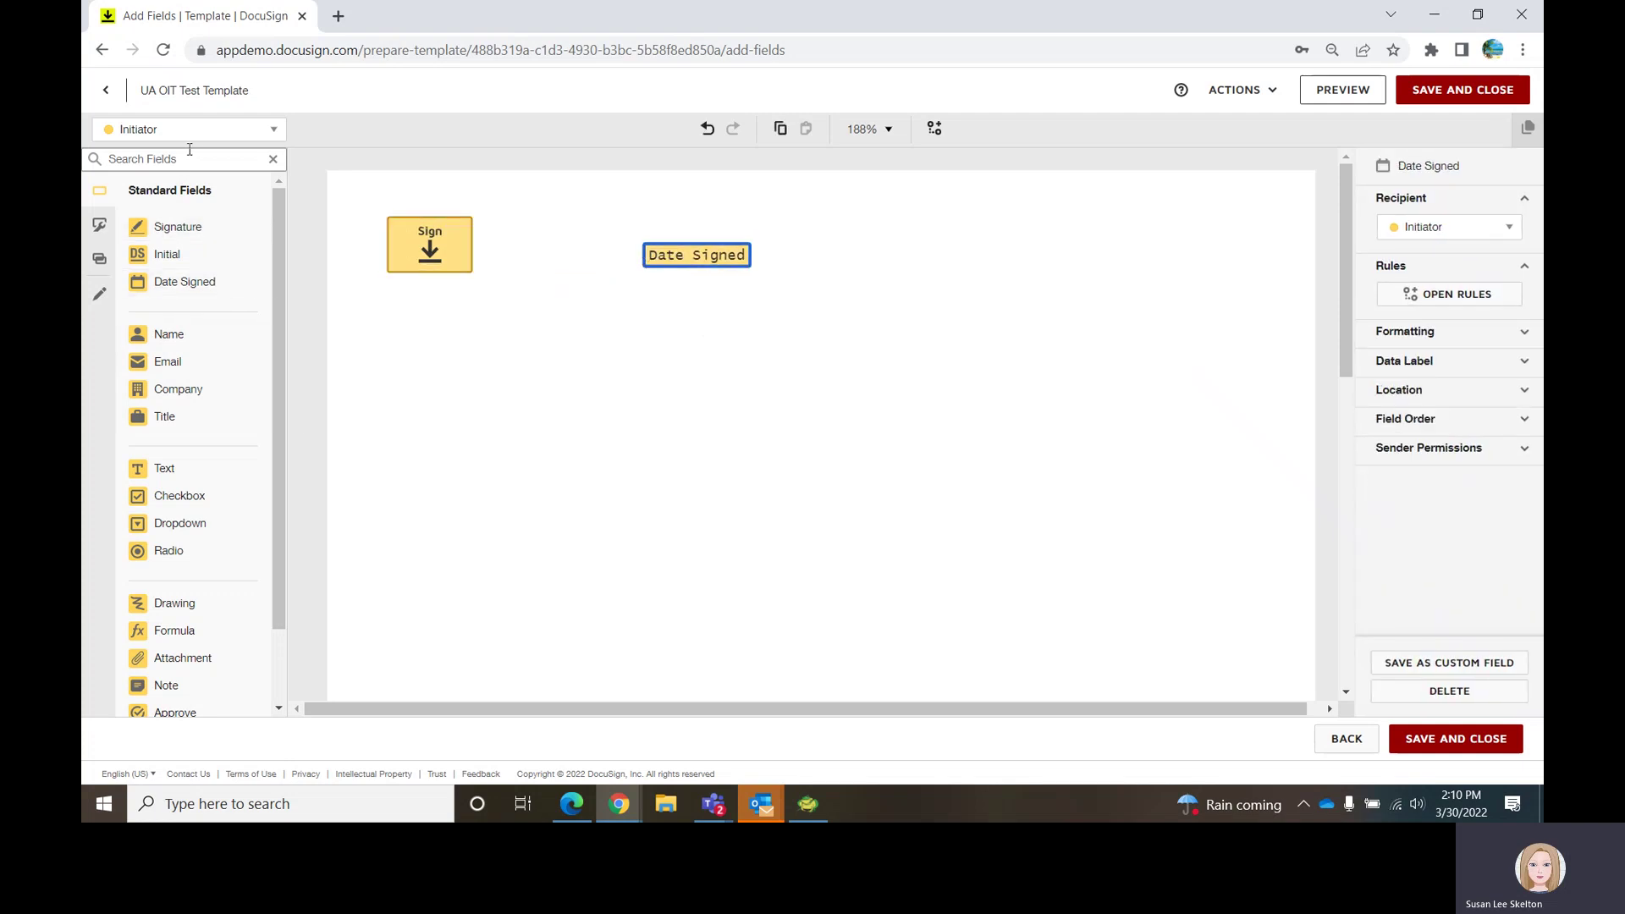
pyautogui.moveTo(185, 484); pyautogui.dragTo(992, 240)
# Place Text, Signature and Date Signed fields for the Advisor.
pyautogui.click(272, 130)
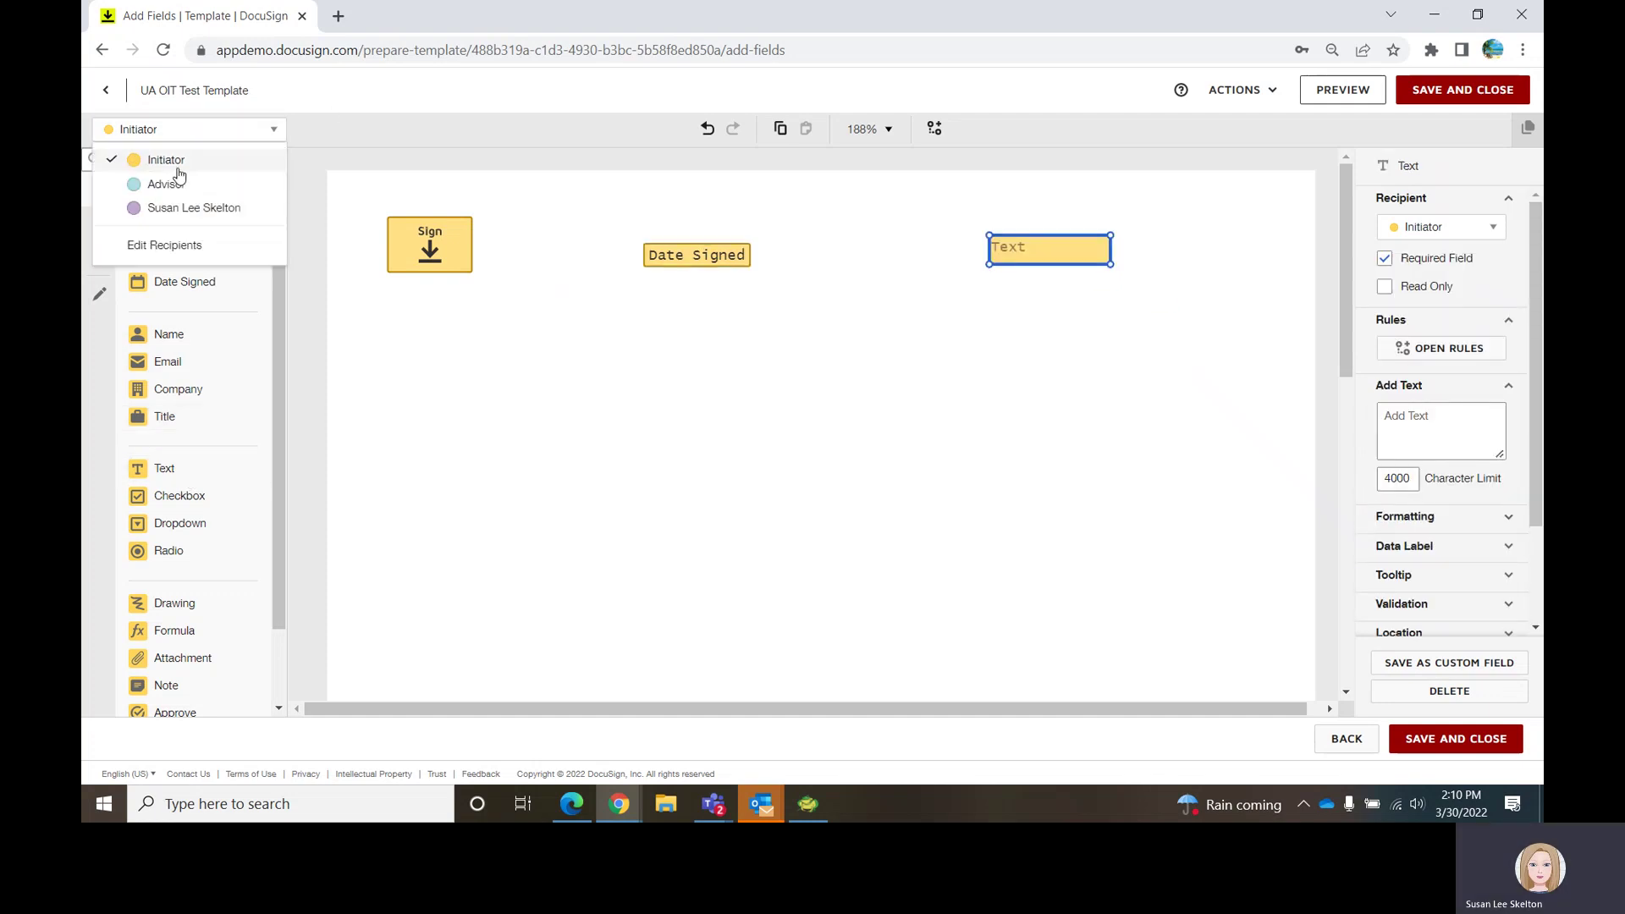
pyautogui.click(163, 180)
pyautogui.moveTo(165, 469); pyautogui.dragTo(383, 391)
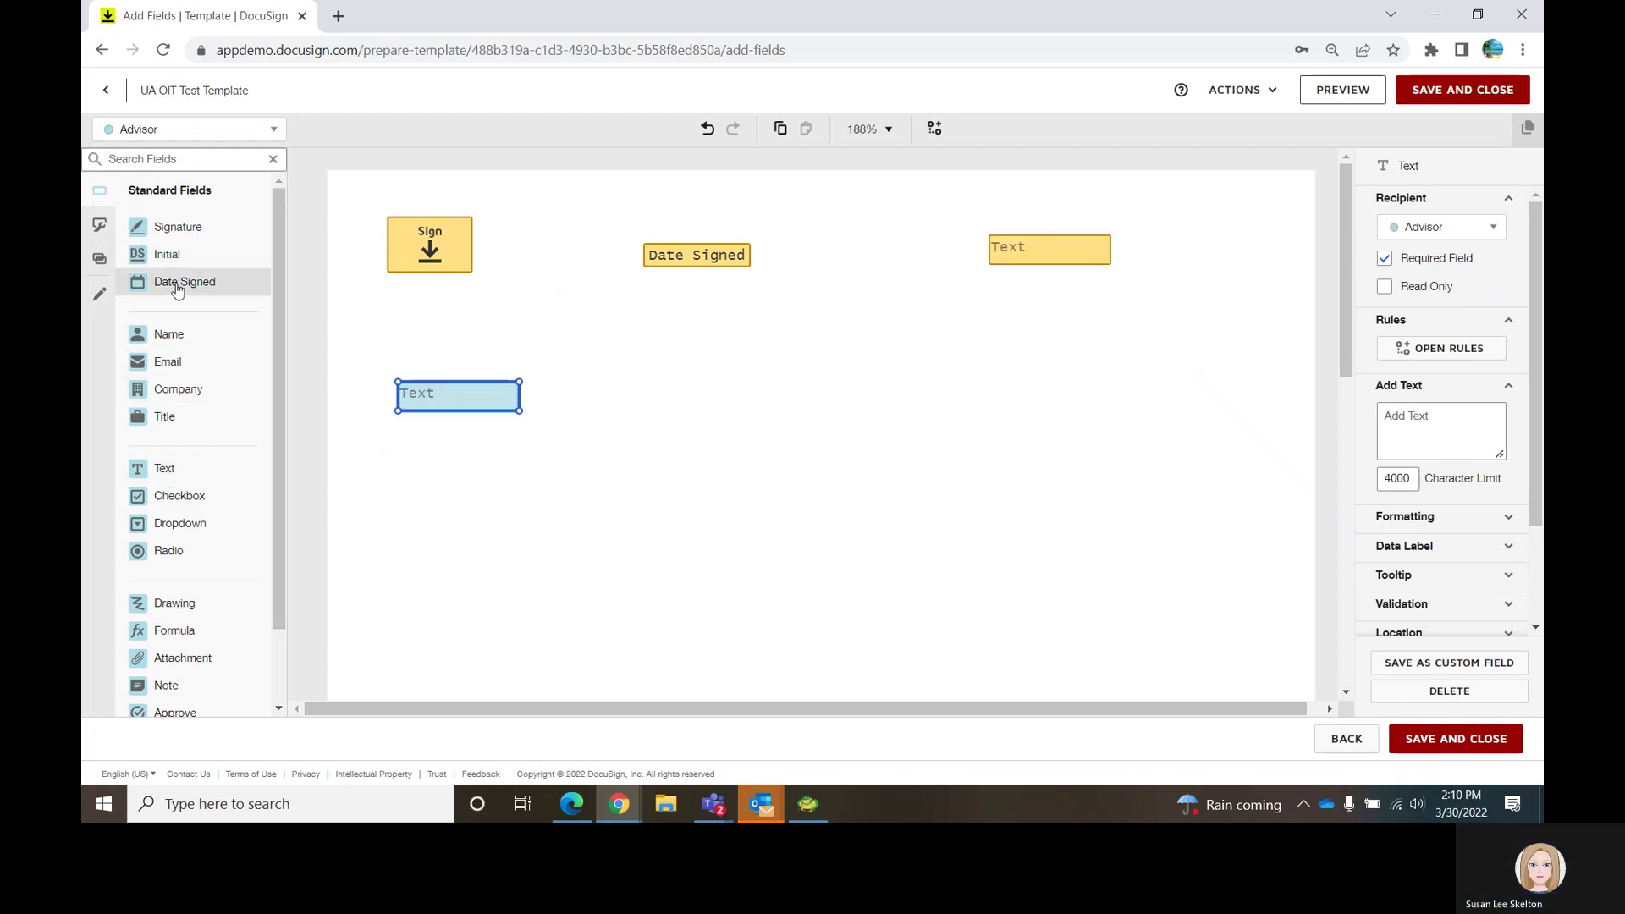
pyautogui.moveTo(203, 232); pyautogui.dragTo(669, 361)
pyautogui.moveTo(203, 286); pyautogui.dragTo(982, 391)
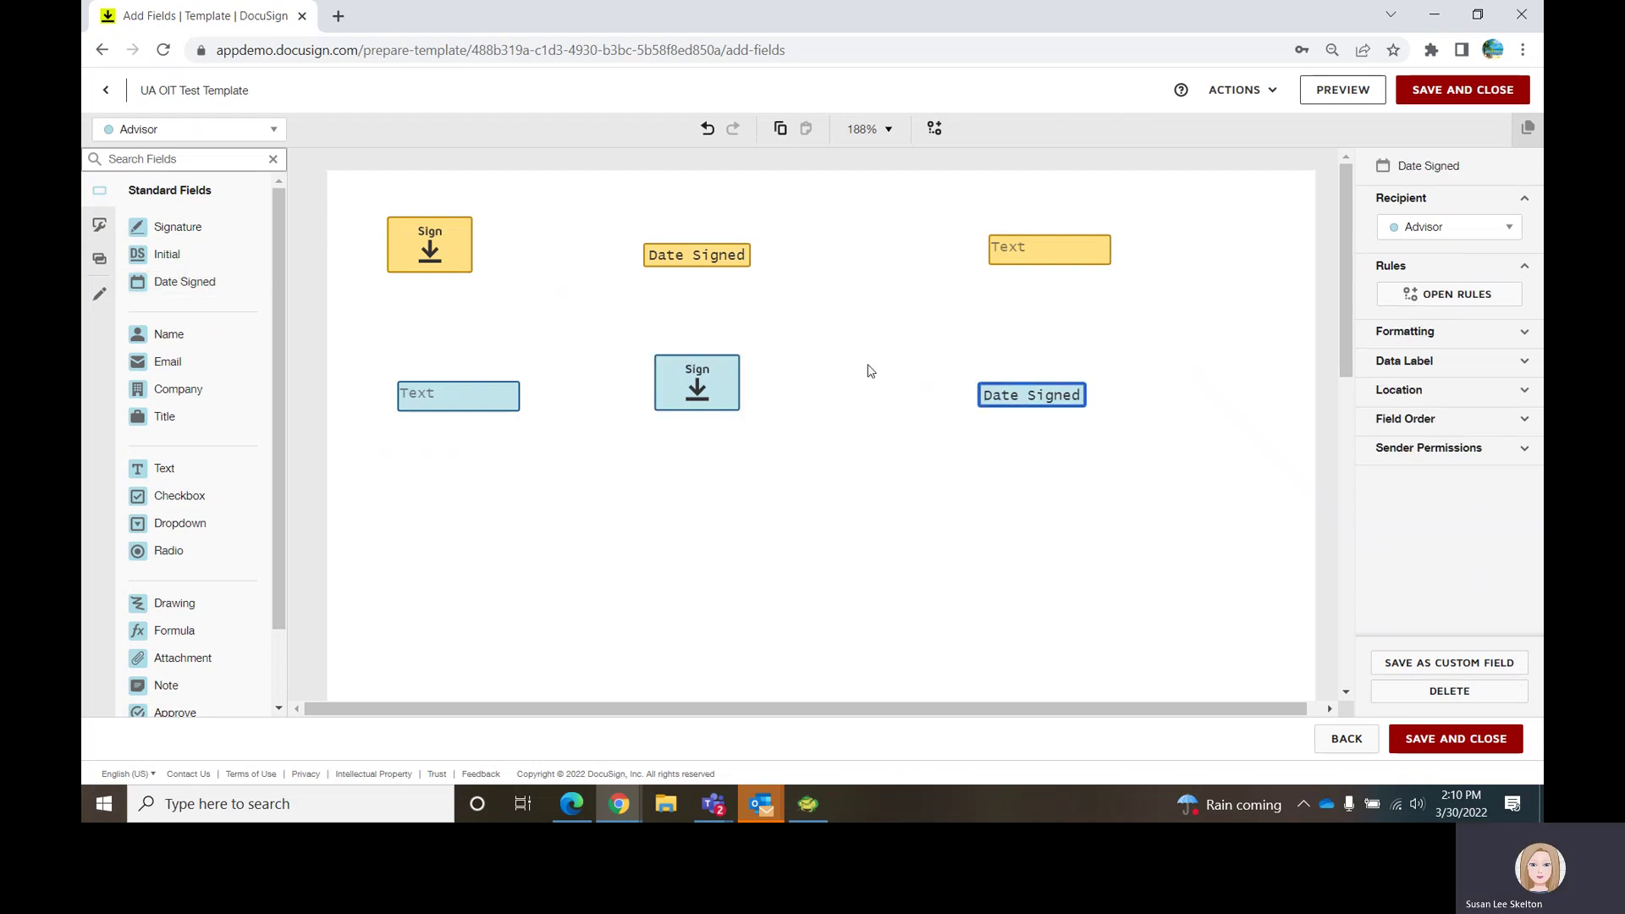
# Place Signature, Date Signed and Text fields for the third recipient.
pyautogui.click(178, 129)
pyautogui.click(159, 209)
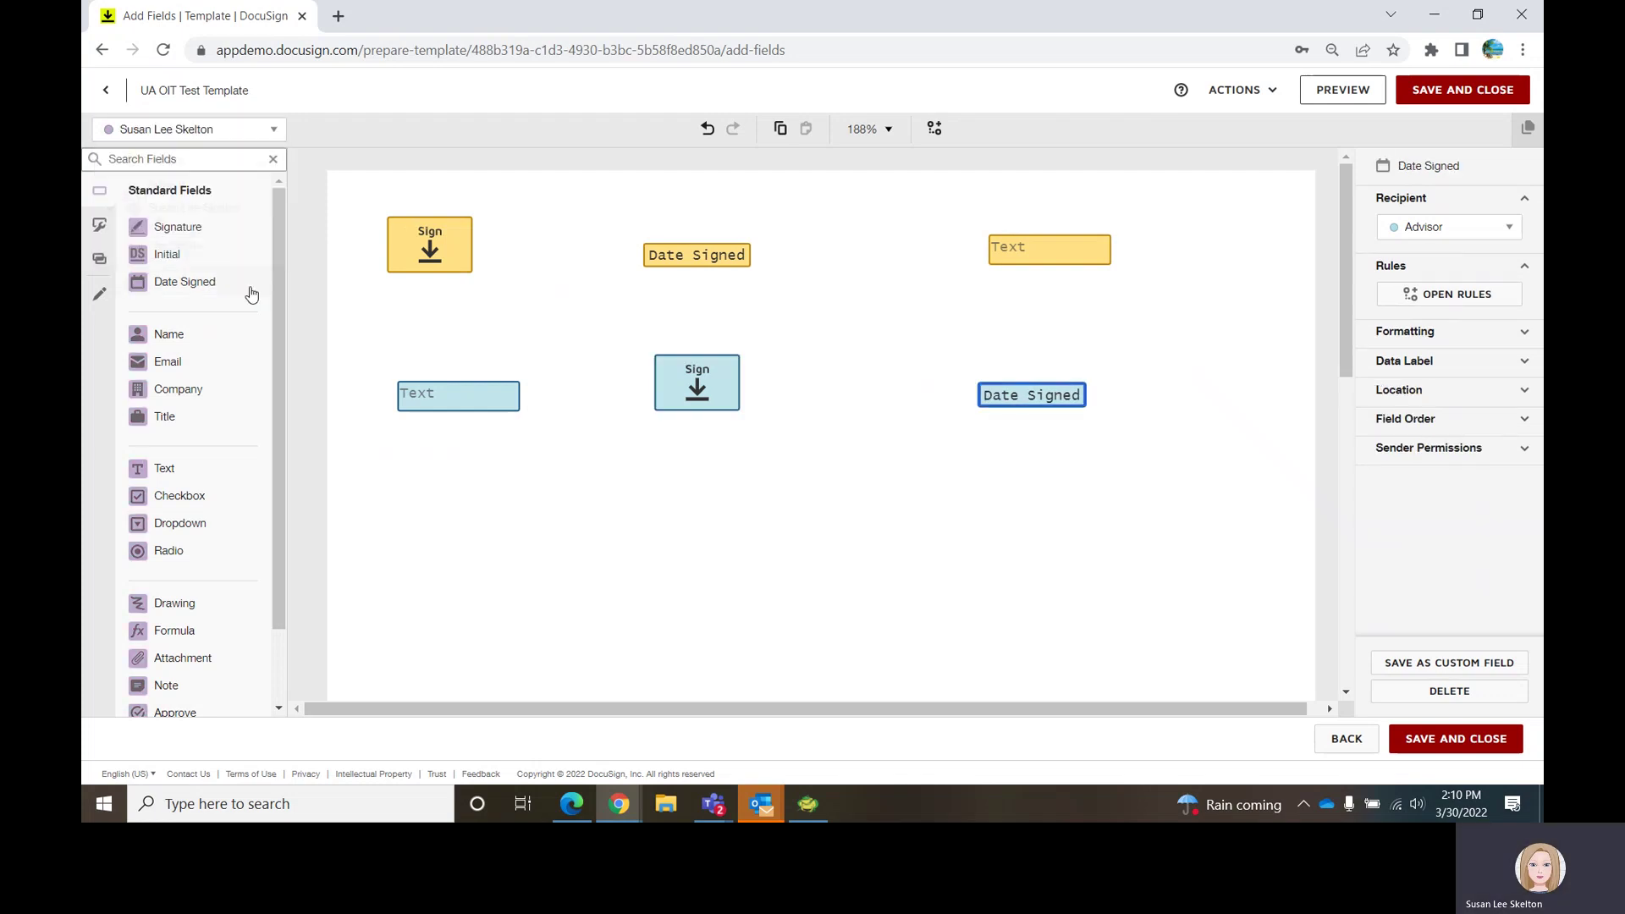
pyautogui.moveTo(193, 239)
pyautogui.mouseDown()
pyautogui.moveTo(290, 430)
pyautogui.moveTo(381, 526)
pyautogui.mouseUp()
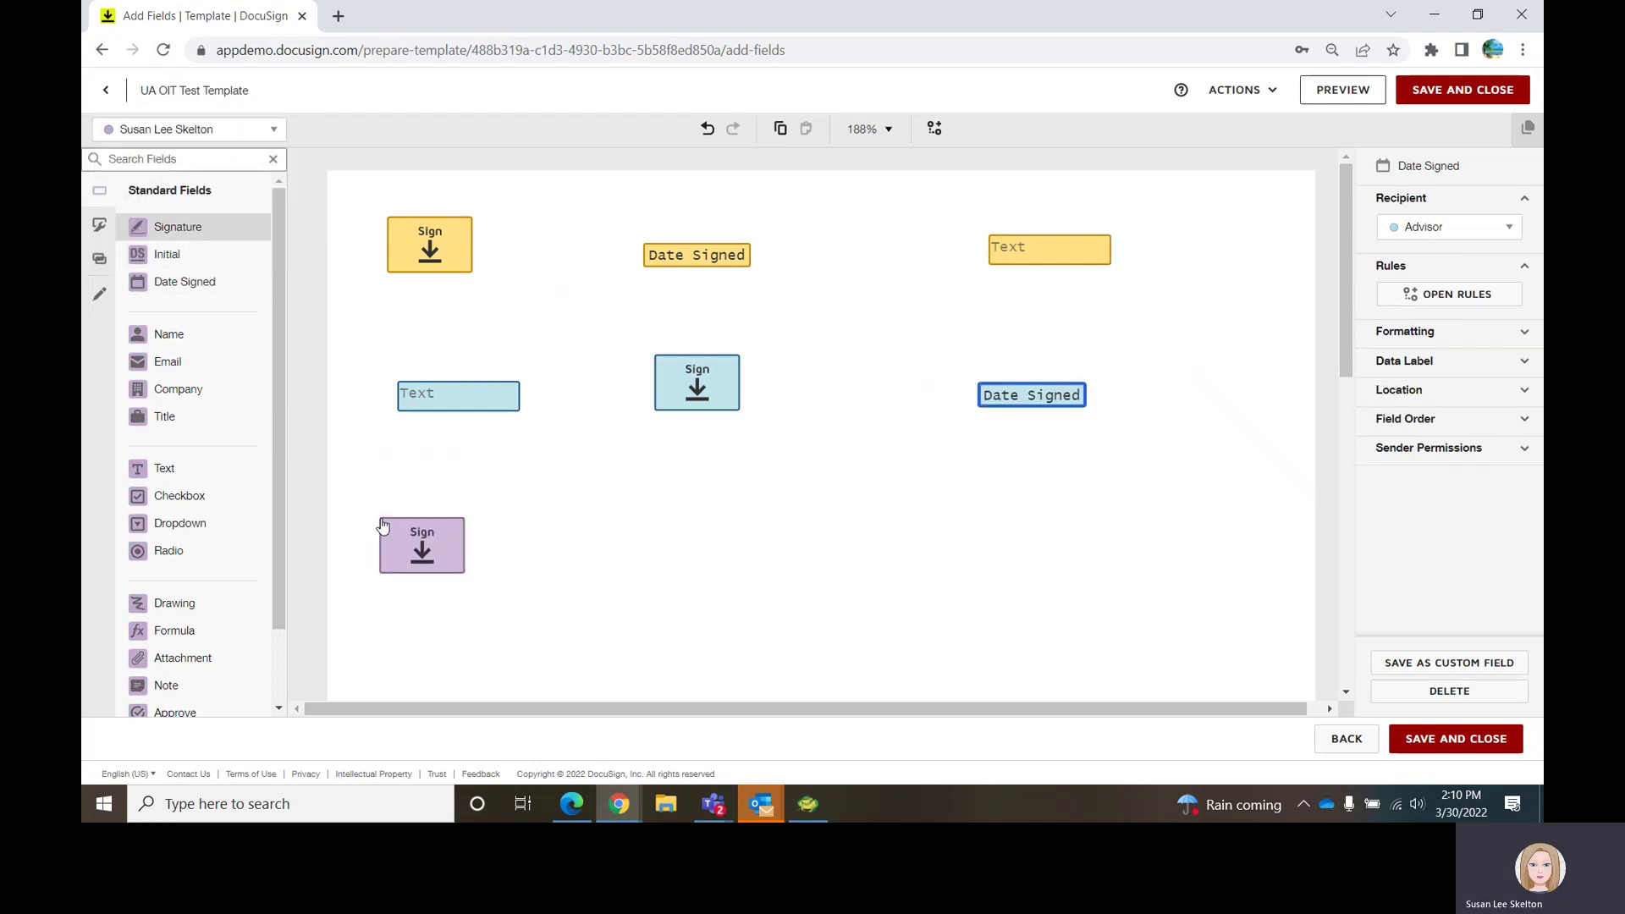
pyautogui.moveTo(188, 289)
pyautogui.mouseDown()
pyautogui.moveTo(271, 380)
pyautogui.moveTo(669, 570)
pyautogui.moveTo(661, 539)
pyautogui.mouseUp()
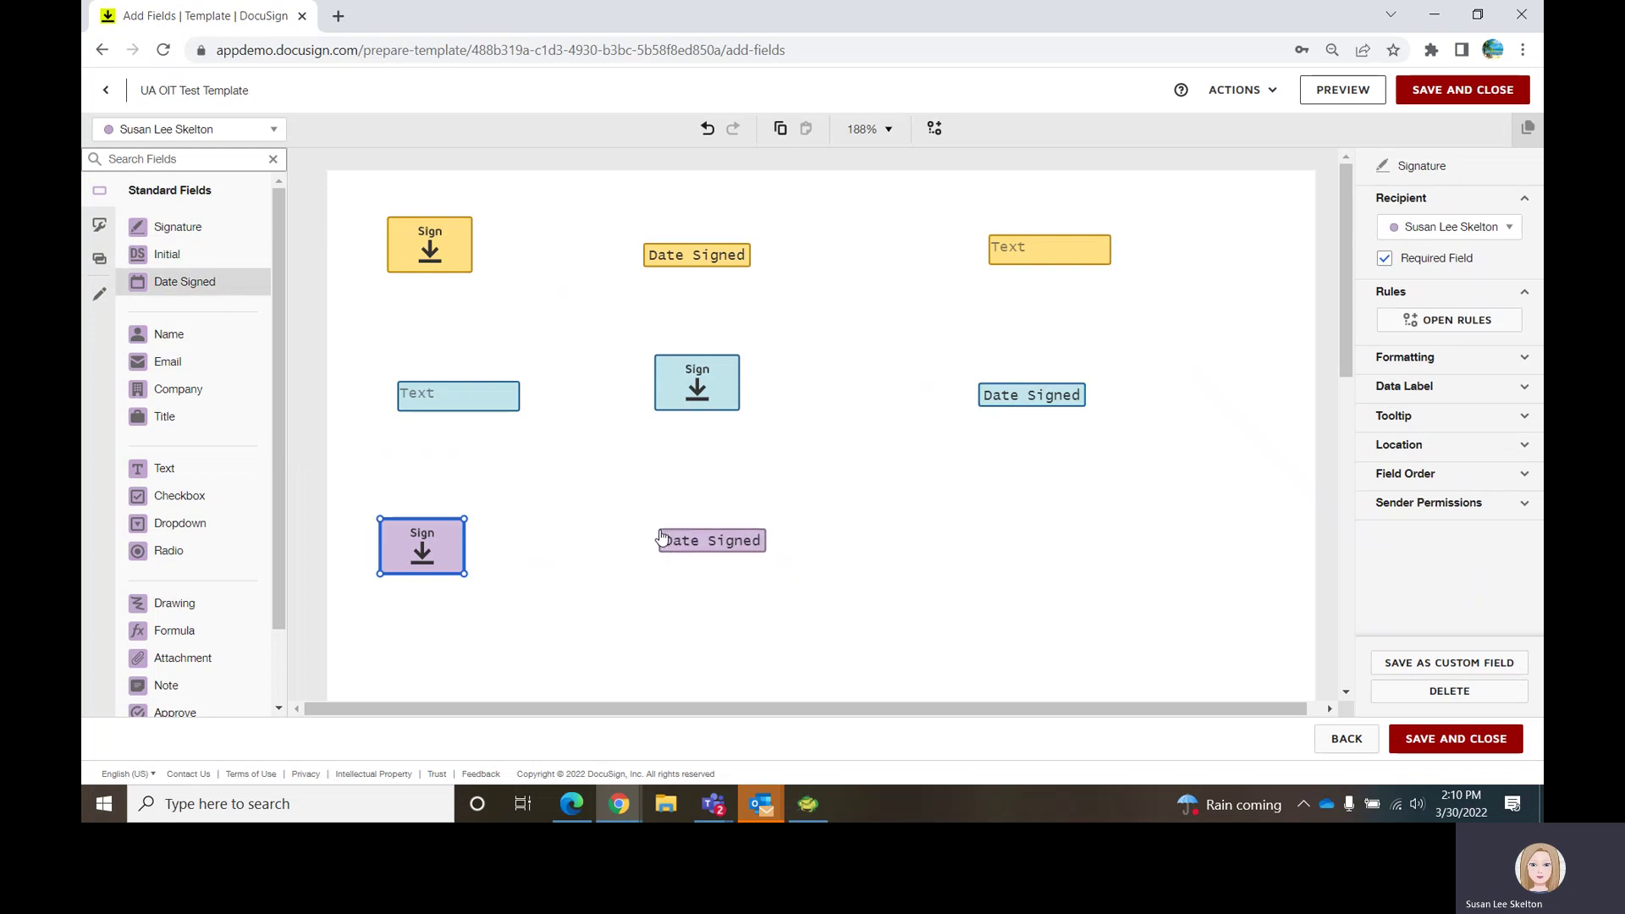
pyautogui.moveTo(165, 468); pyautogui.dragTo(979, 528)
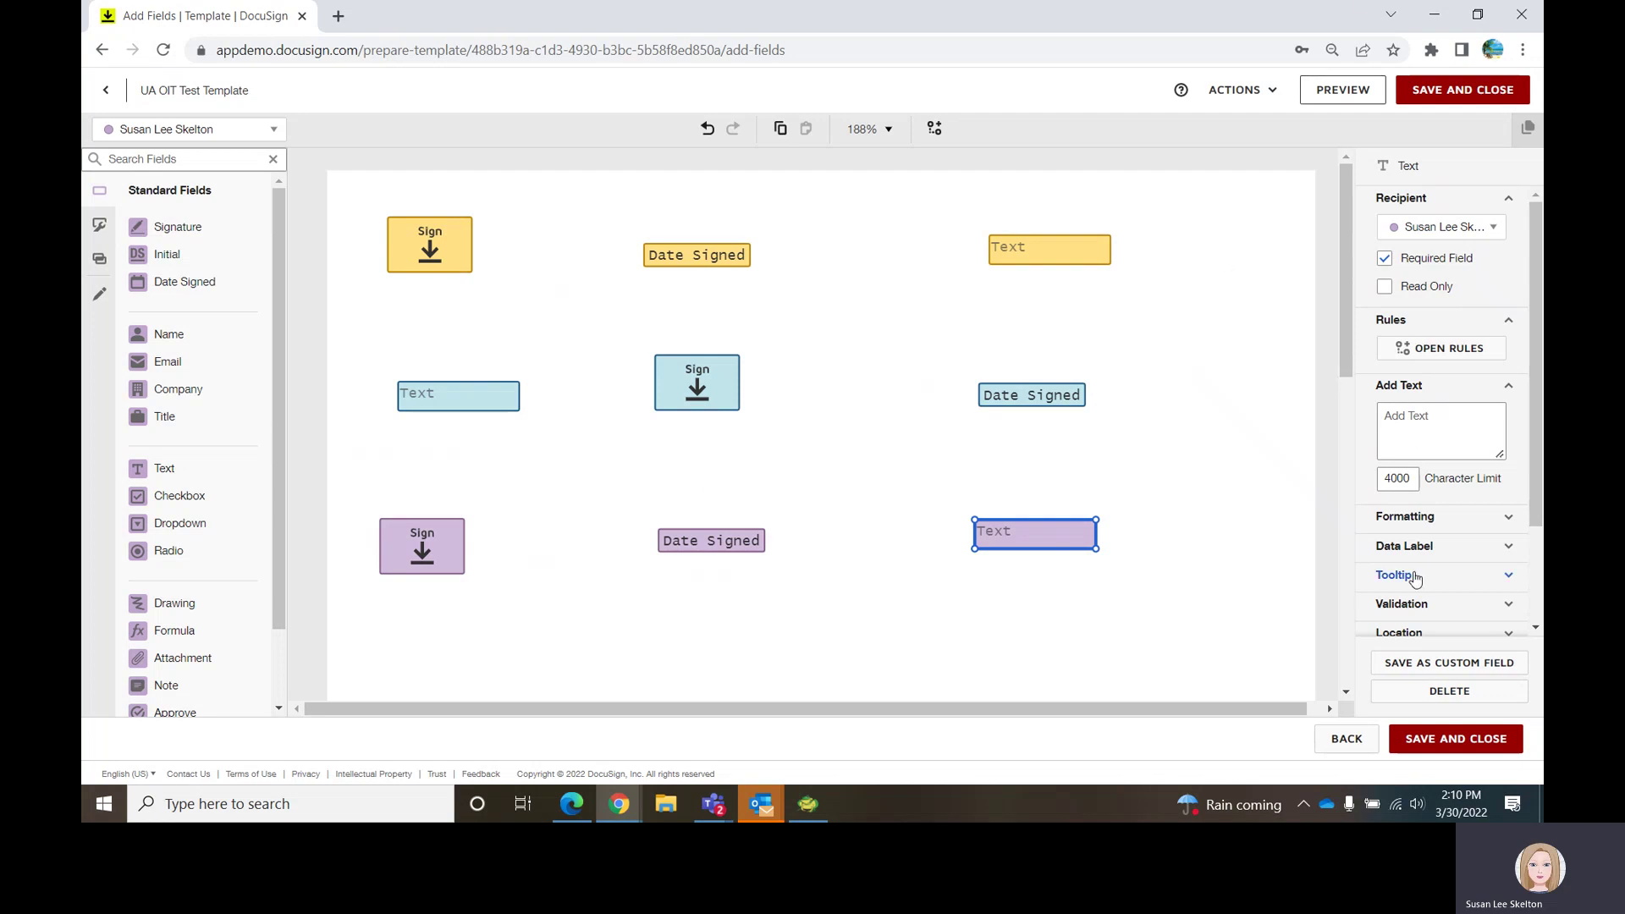
pyautogui.click(409, 266)
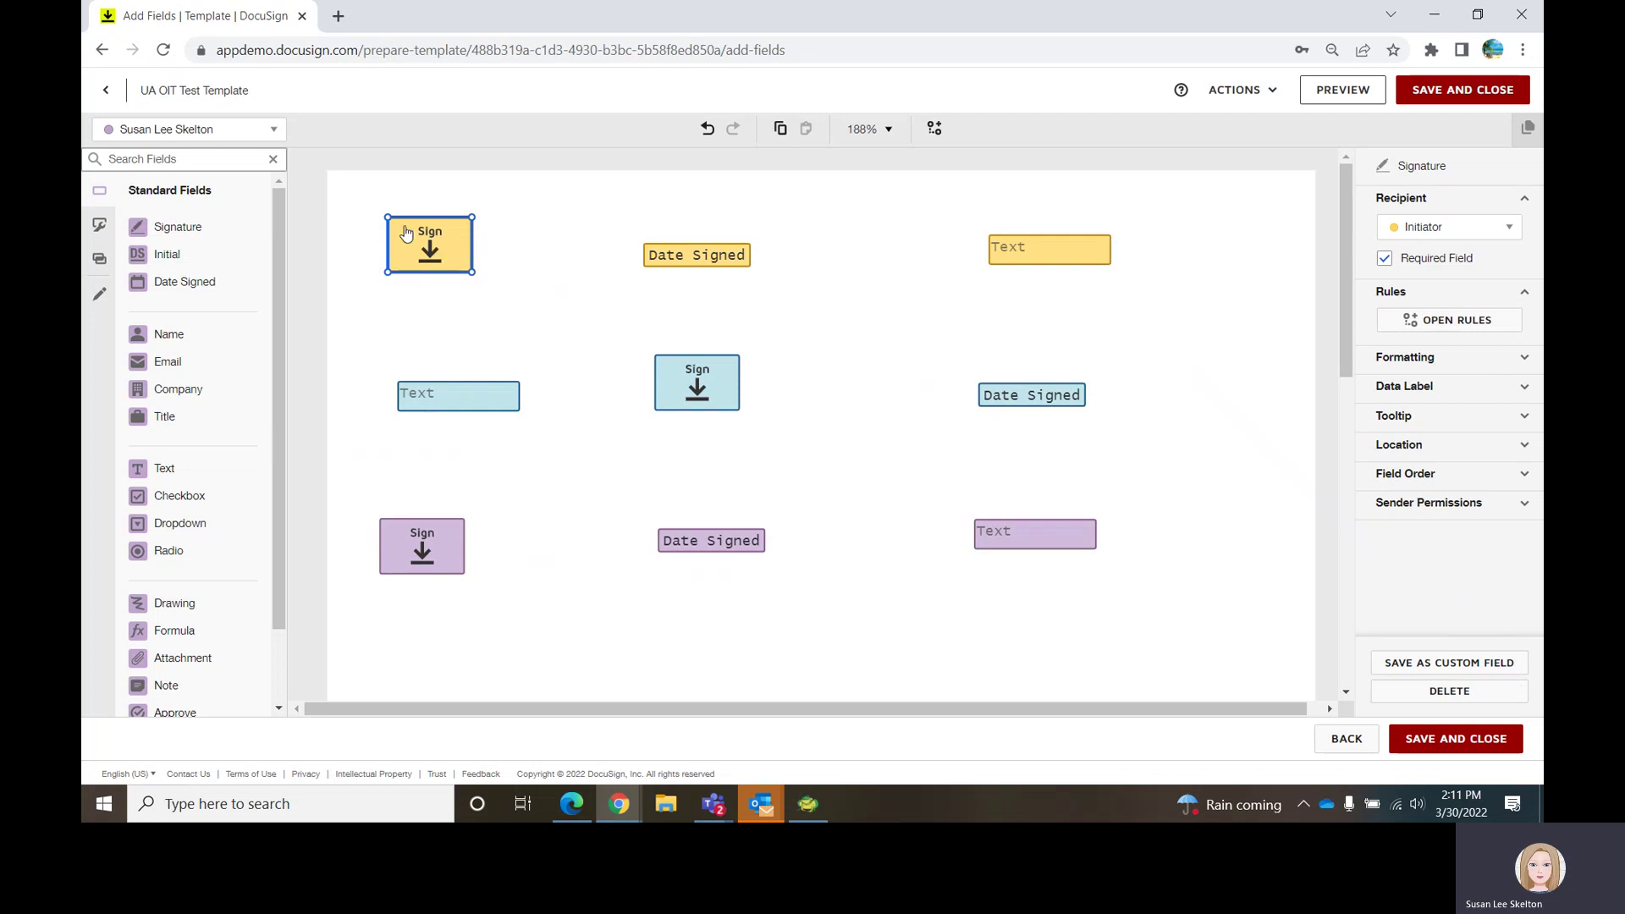
# Resize the Initiator's, Advisor's and third recipient's signature fields.
pyautogui.moveTo(471, 271); pyautogui.dragTo(521, 305)
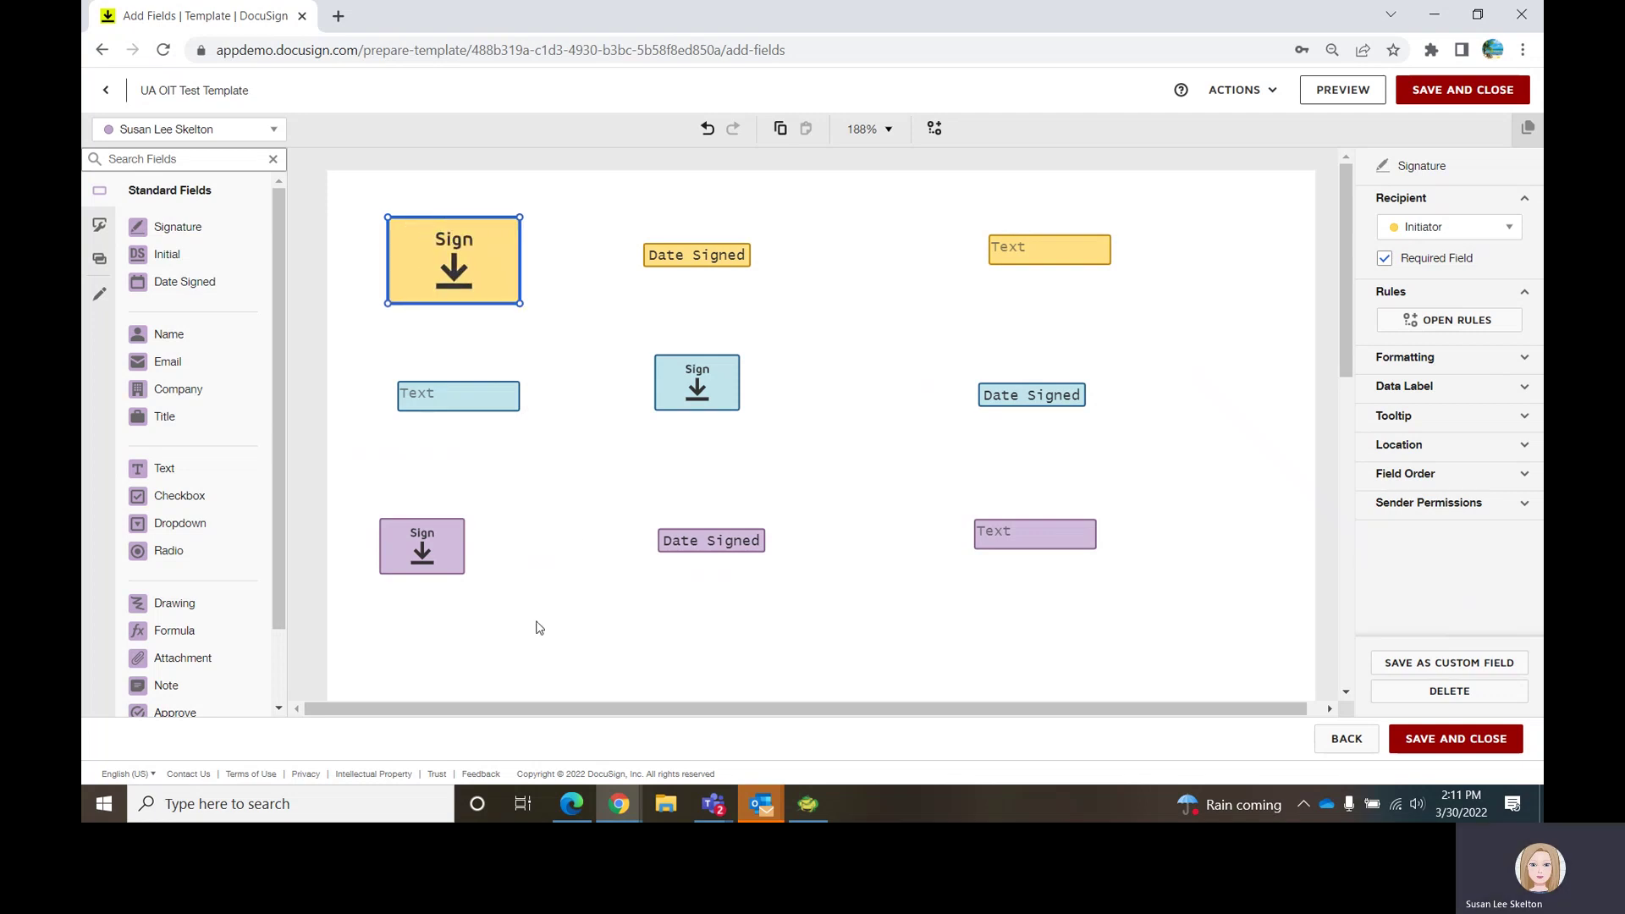
pyautogui.click(702, 396)
pyautogui.moveTo(720, 402); pyautogui.dragTo(702, 391)
pyautogui.click(431, 554)
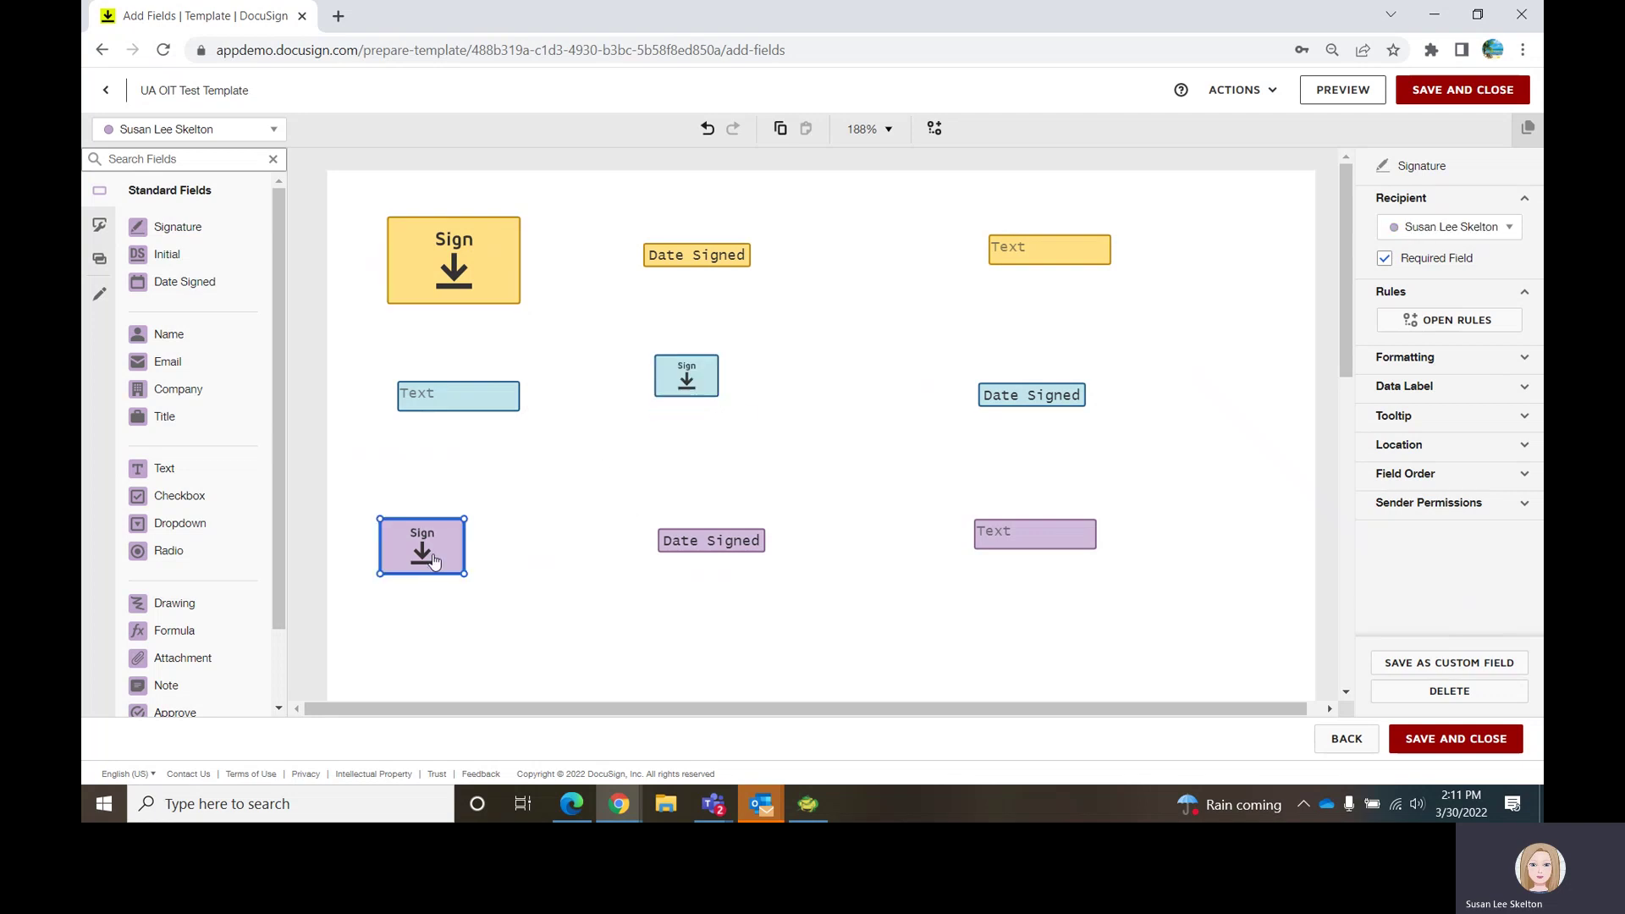
pyautogui.moveTo(462, 578)
pyautogui.mouseDown()
pyautogui.moveTo(449, 574)
pyautogui.moveTo(481, 577)
pyautogui.moveTo(450, 555)
pyautogui.mouseUp()
pyautogui.click(502, 585)
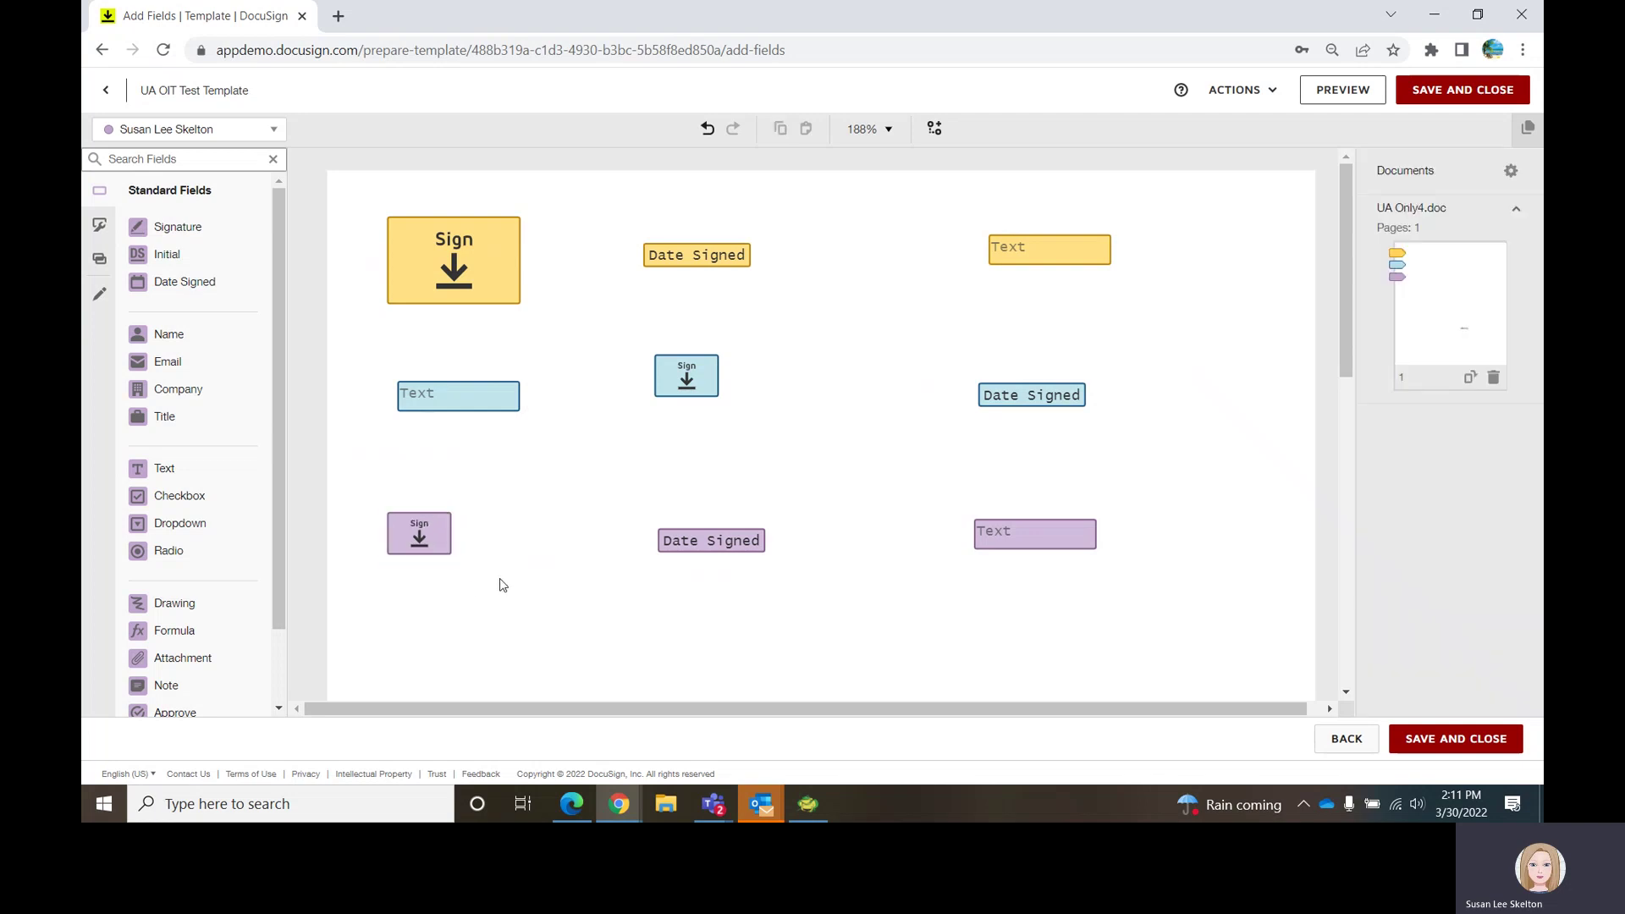
# Shrink the oversized yellow Sign field at the top left of the page.
pyautogui.click(519, 277)
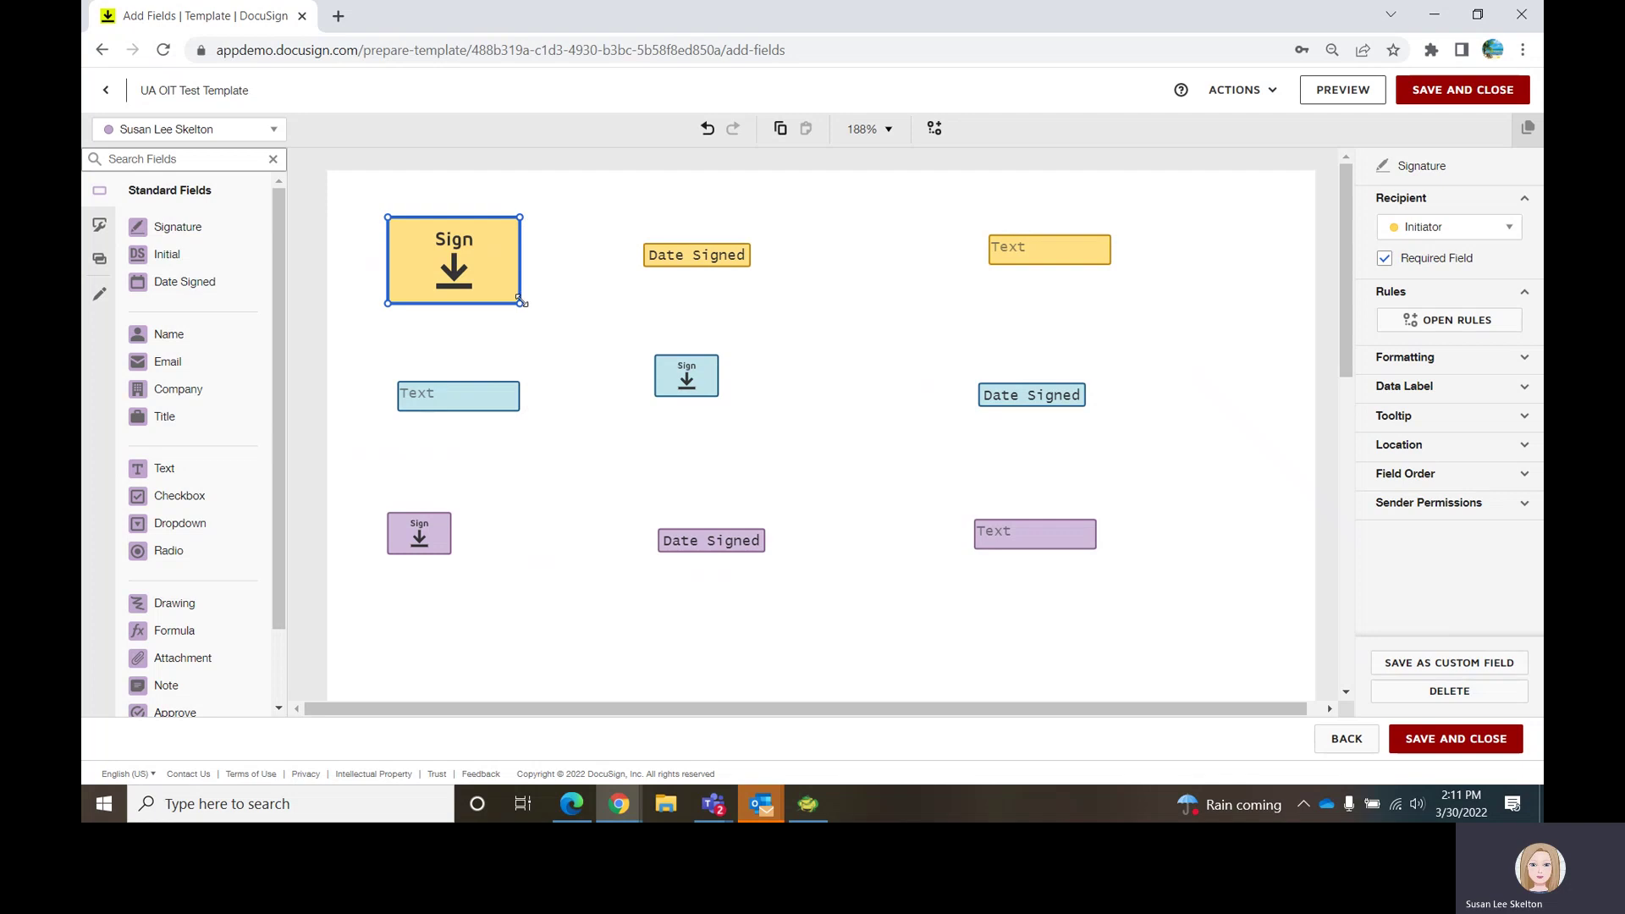
pyautogui.moveTo(521, 302); pyautogui.dragTo(500, 290)
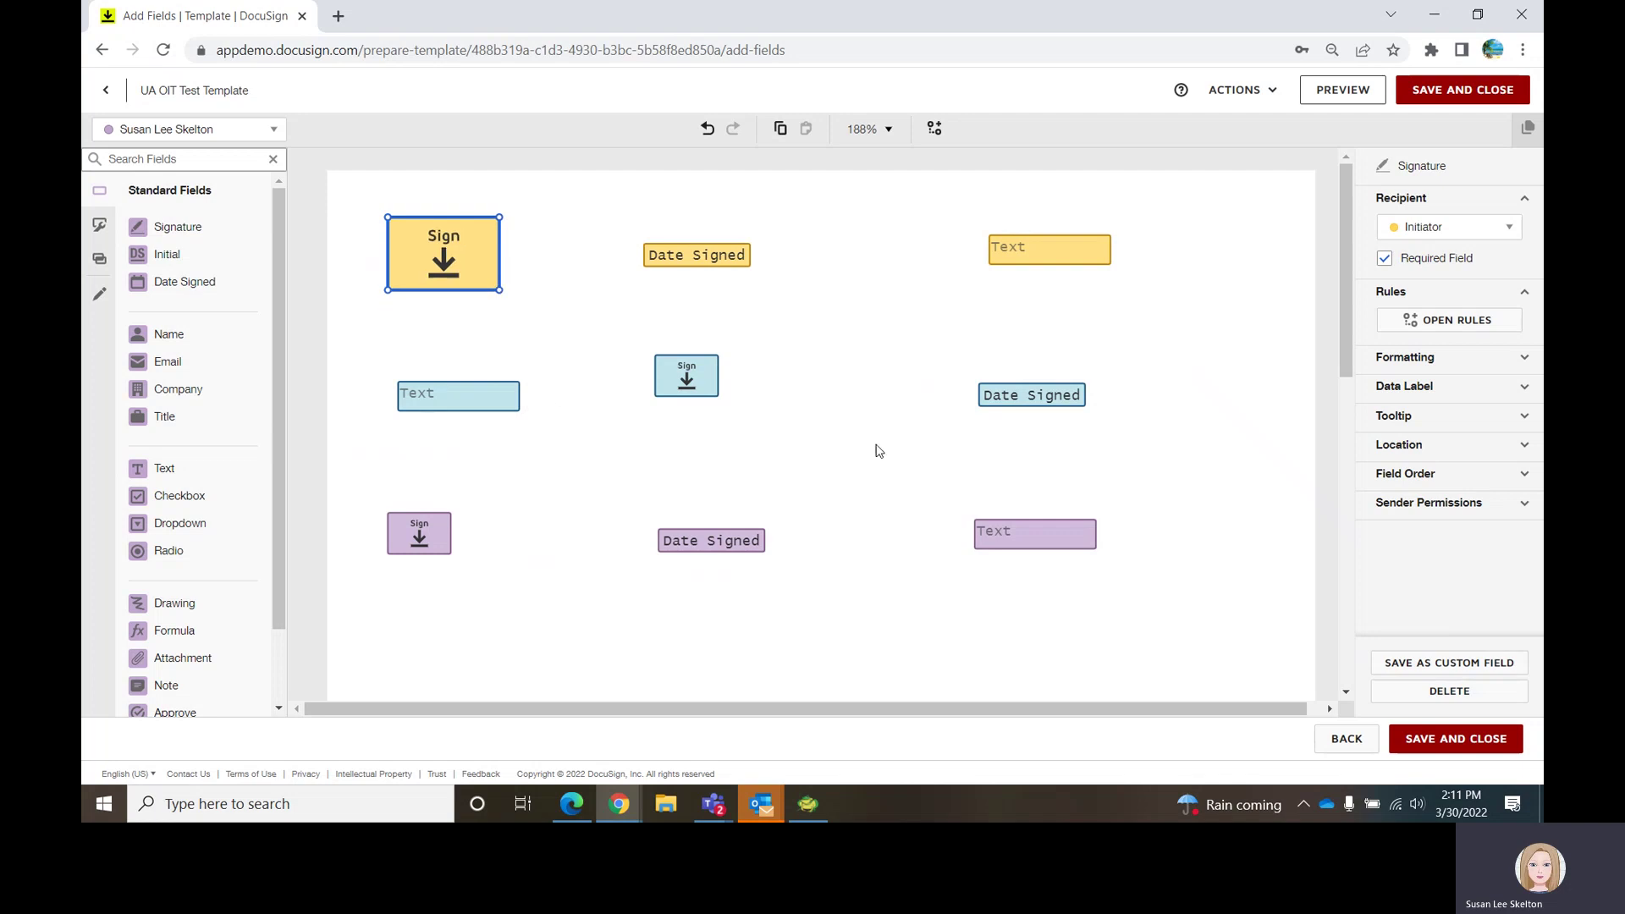
pyautogui.click(1028, 254)
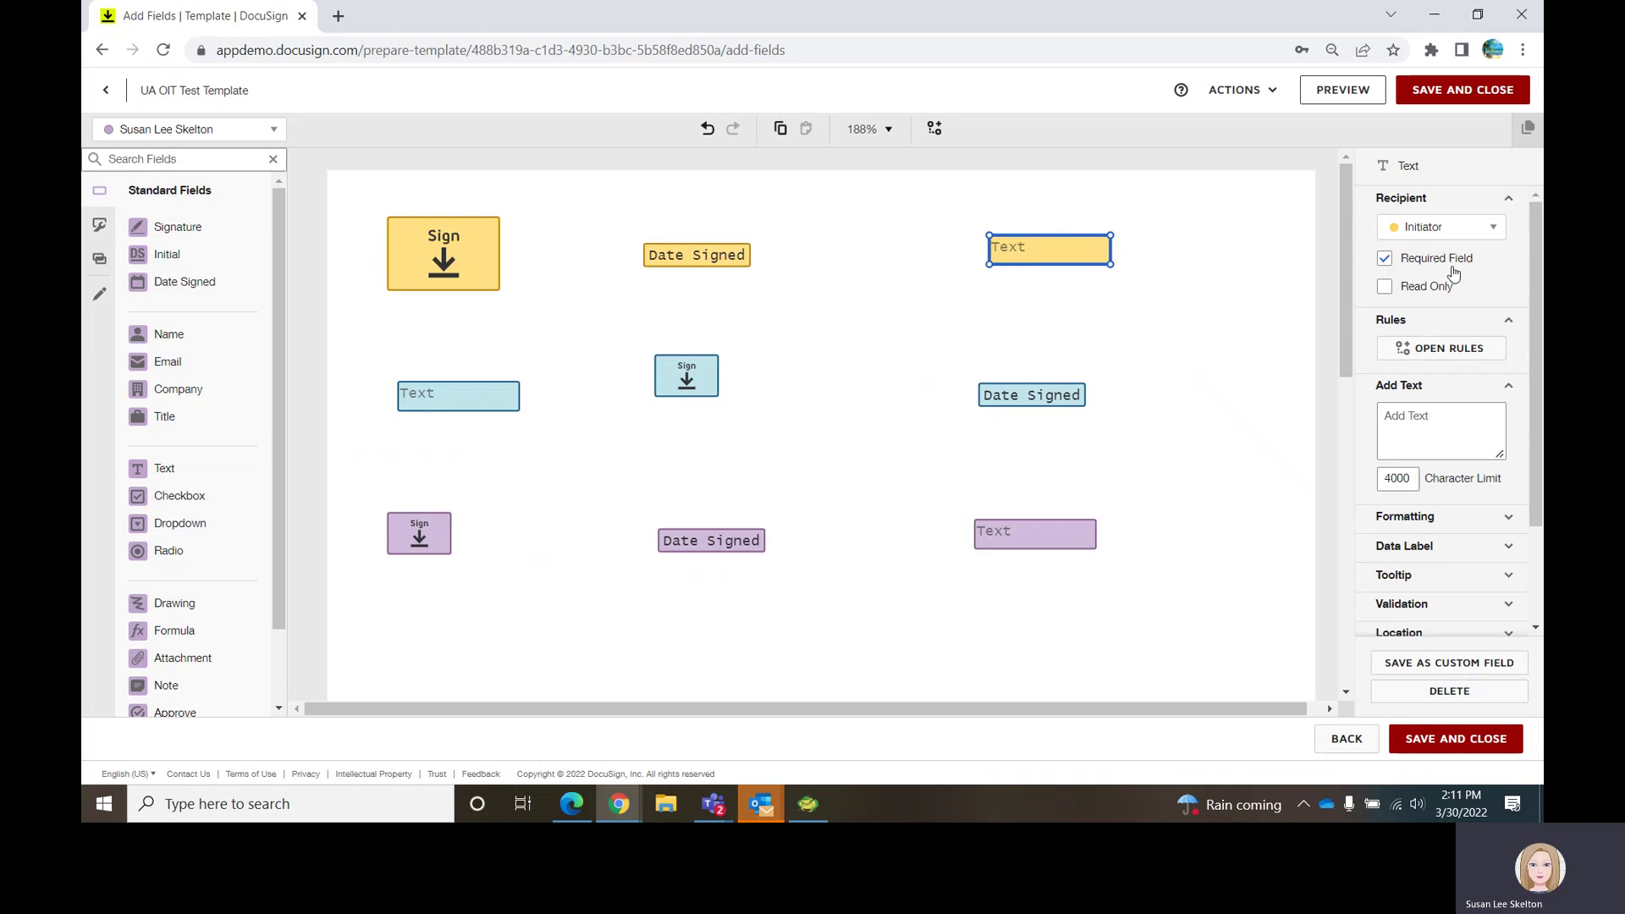
# Uncheck Required Field on the yellow, blue and purple Text fields, keeping the Sign field required.
pyautogui.click(1386, 260)
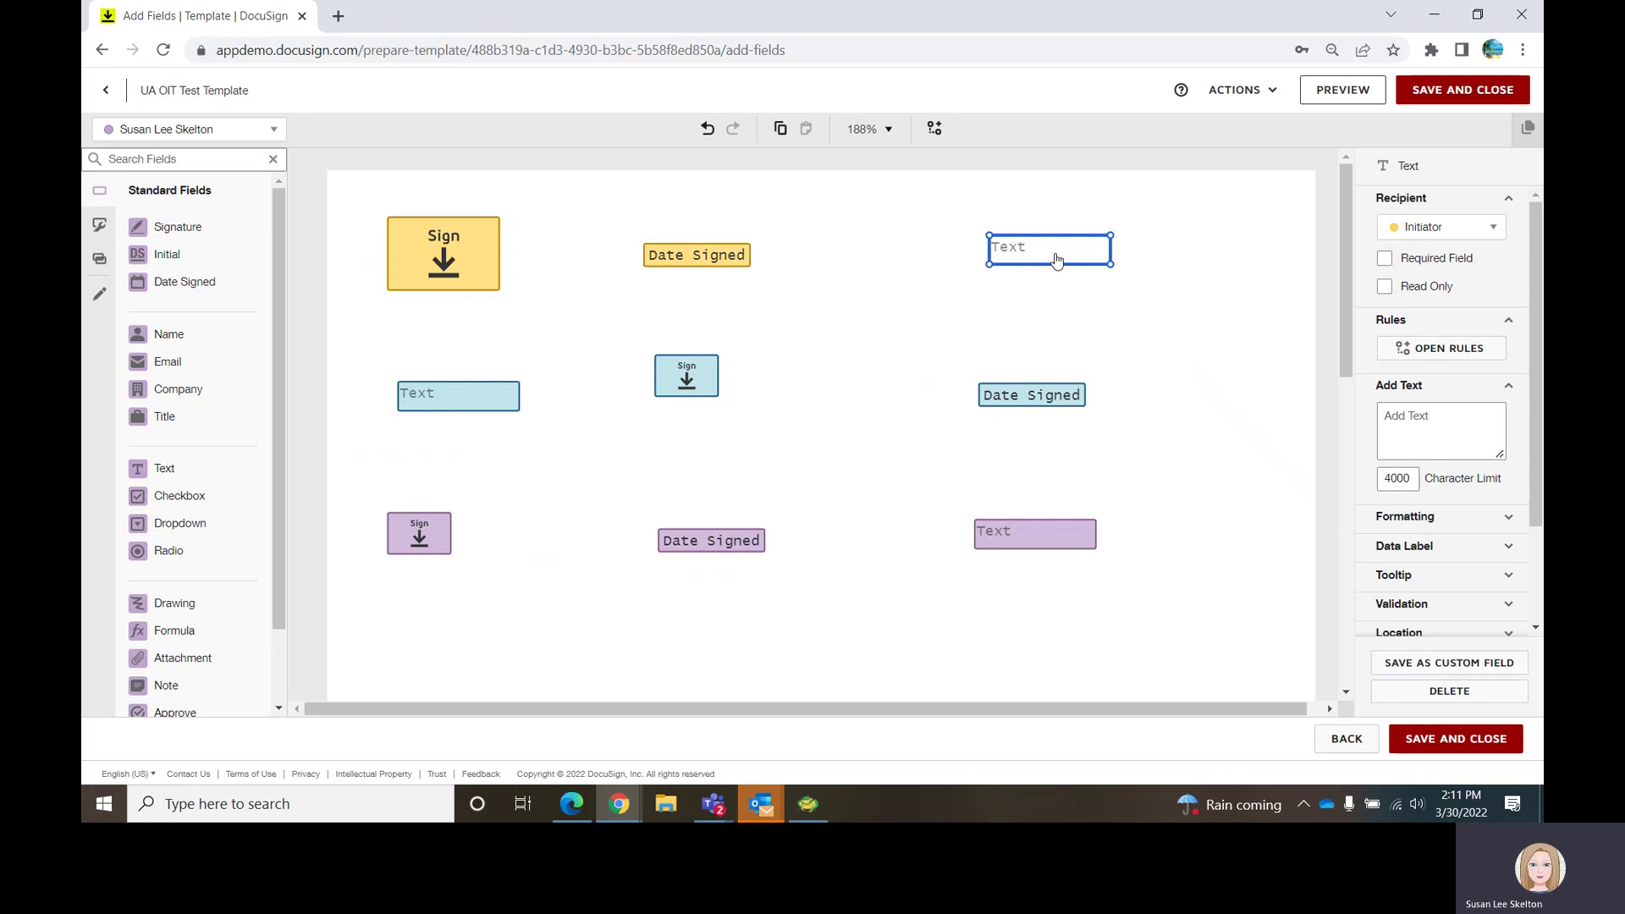
pyautogui.click(460, 394)
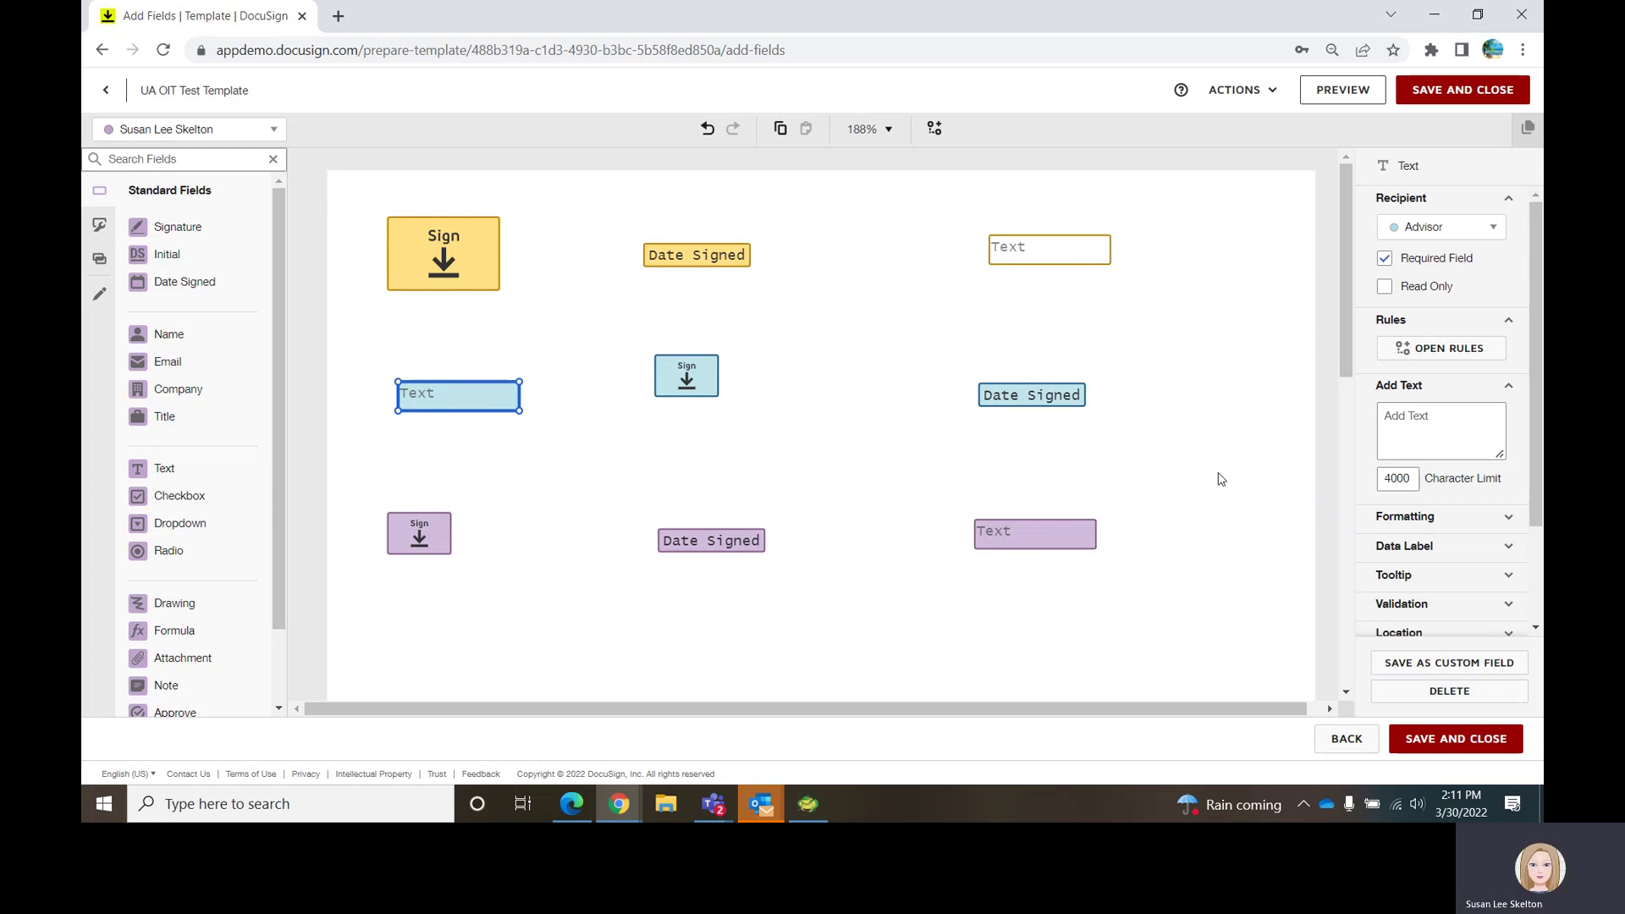
pyautogui.click(1385, 258)
pyautogui.click(1075, 548)
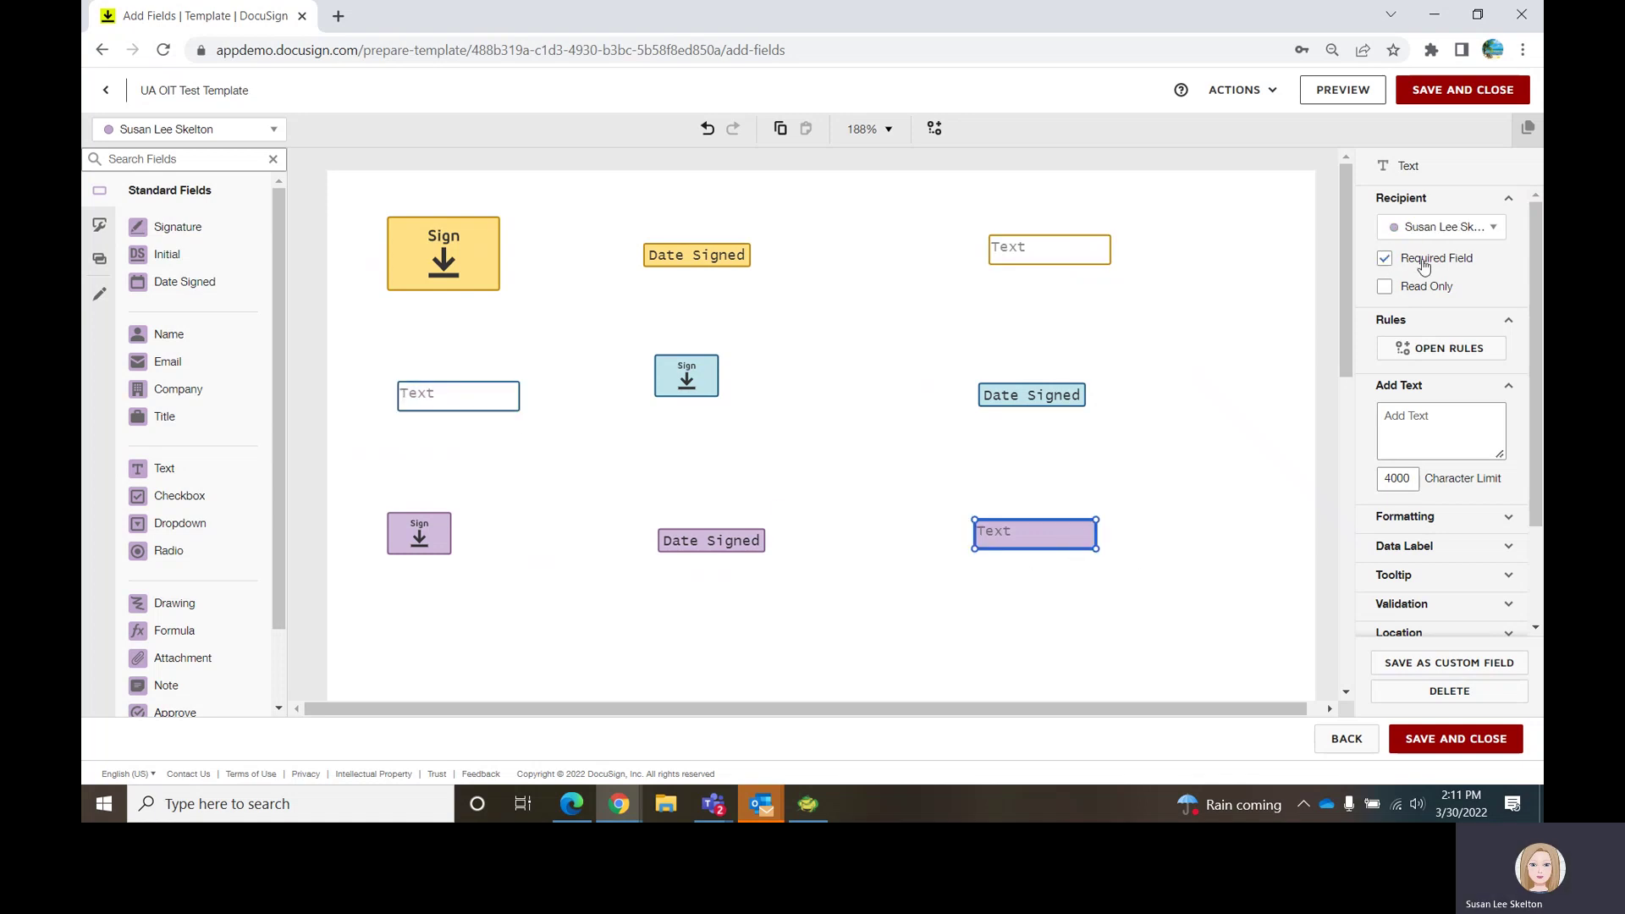
pyautogui.click(1384, 258)
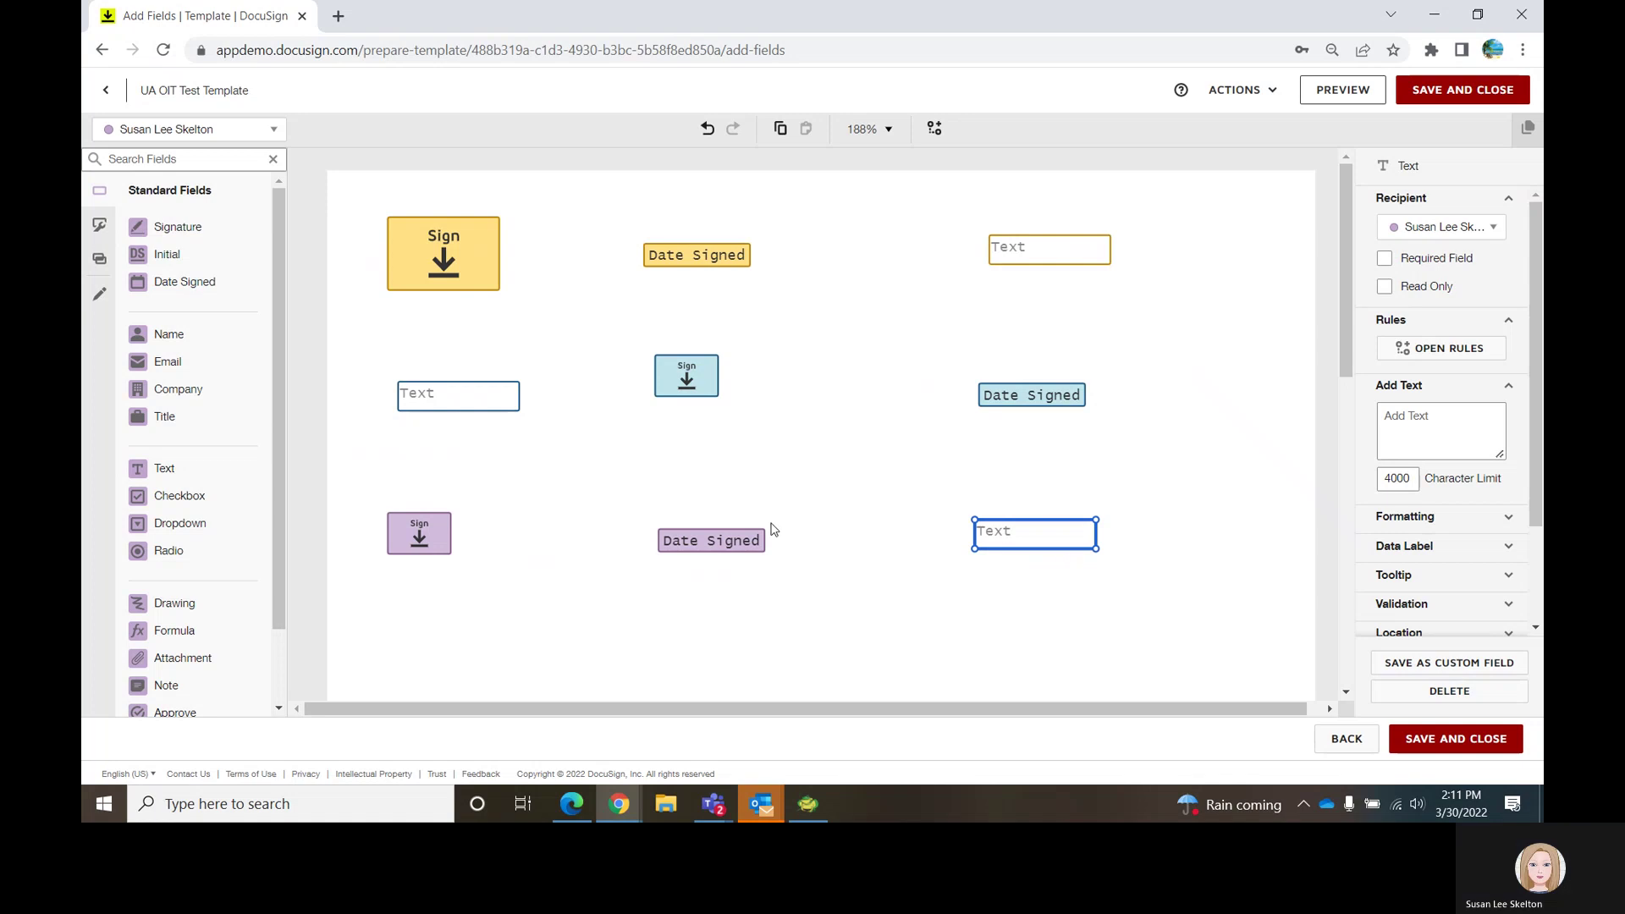
pyautogui.click(471, 269)
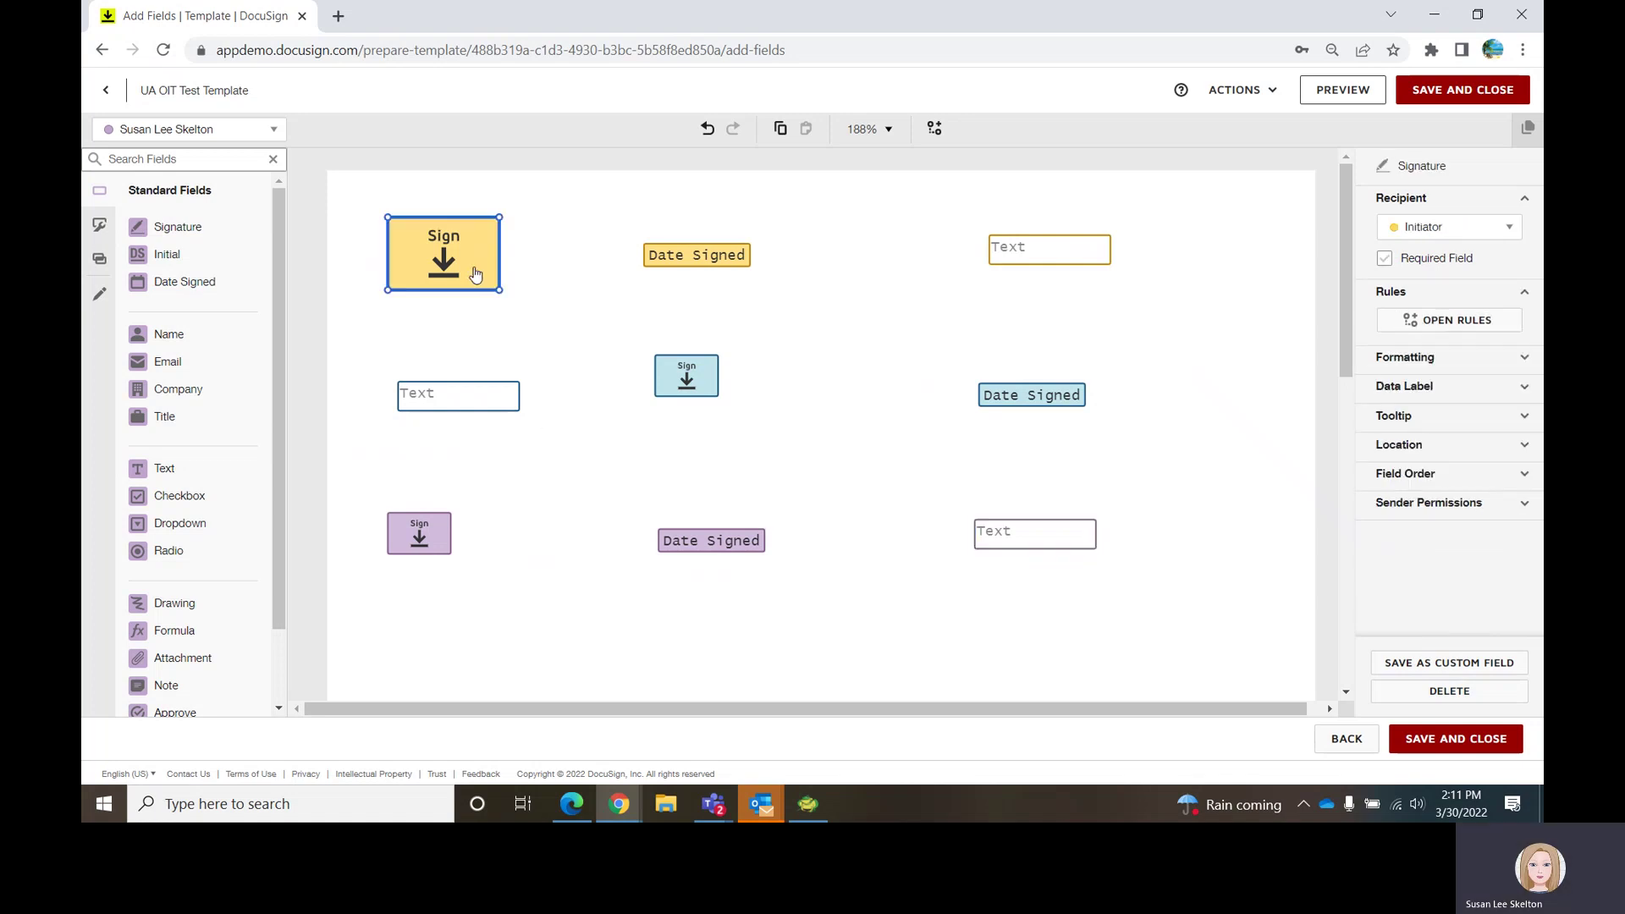
pyautogui.click(1385, 259)
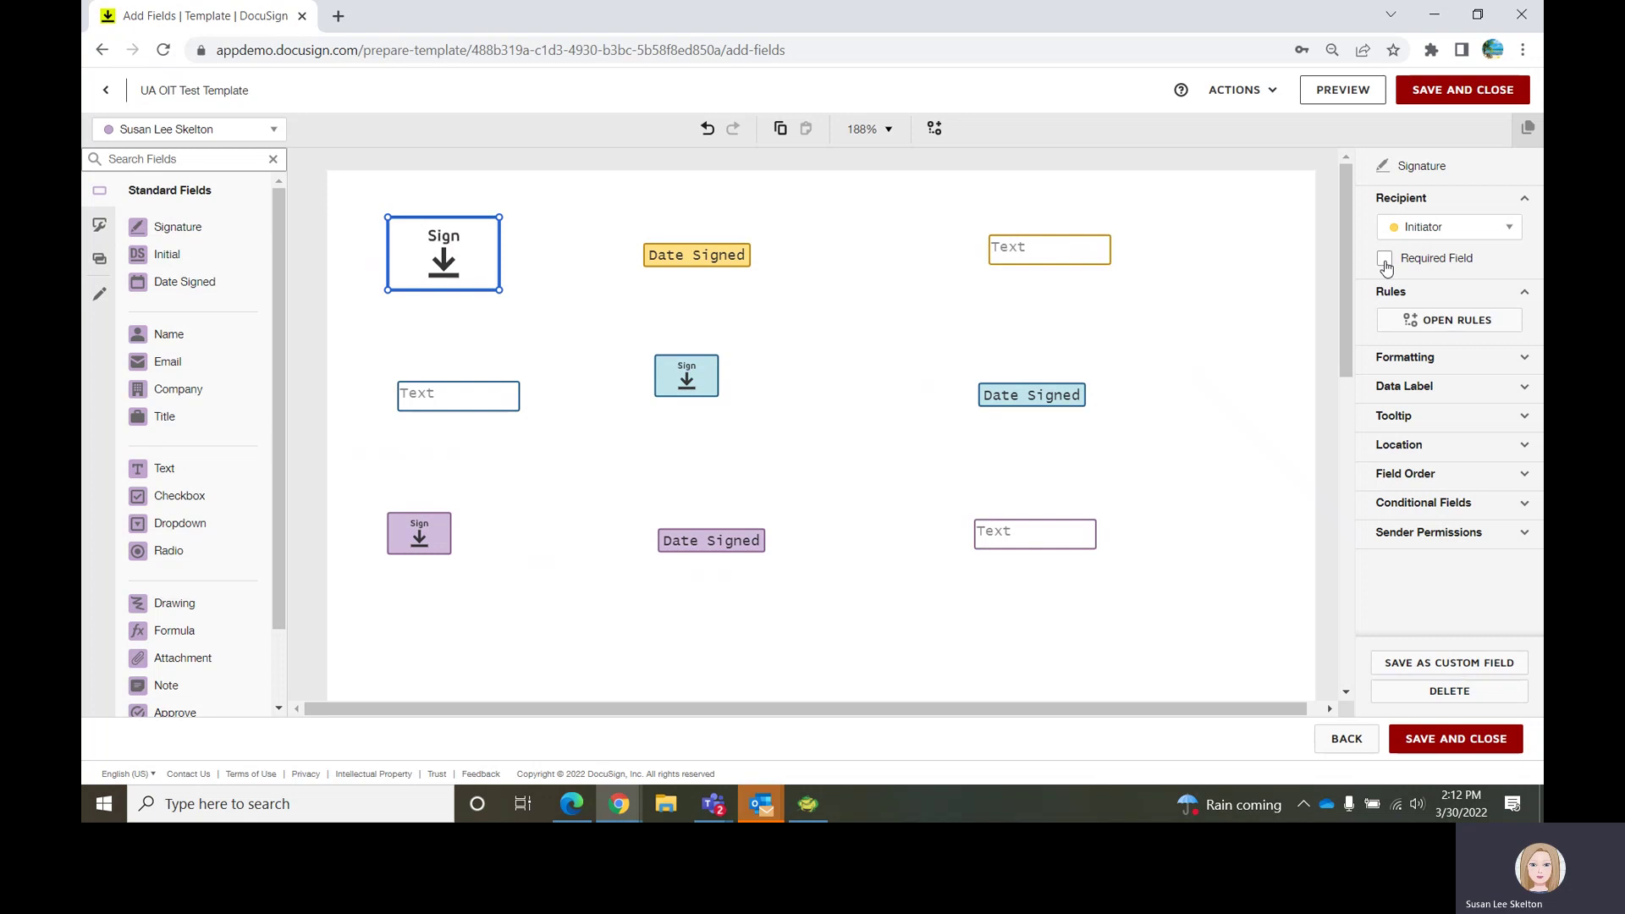
pyautogui.click(1385, 259)
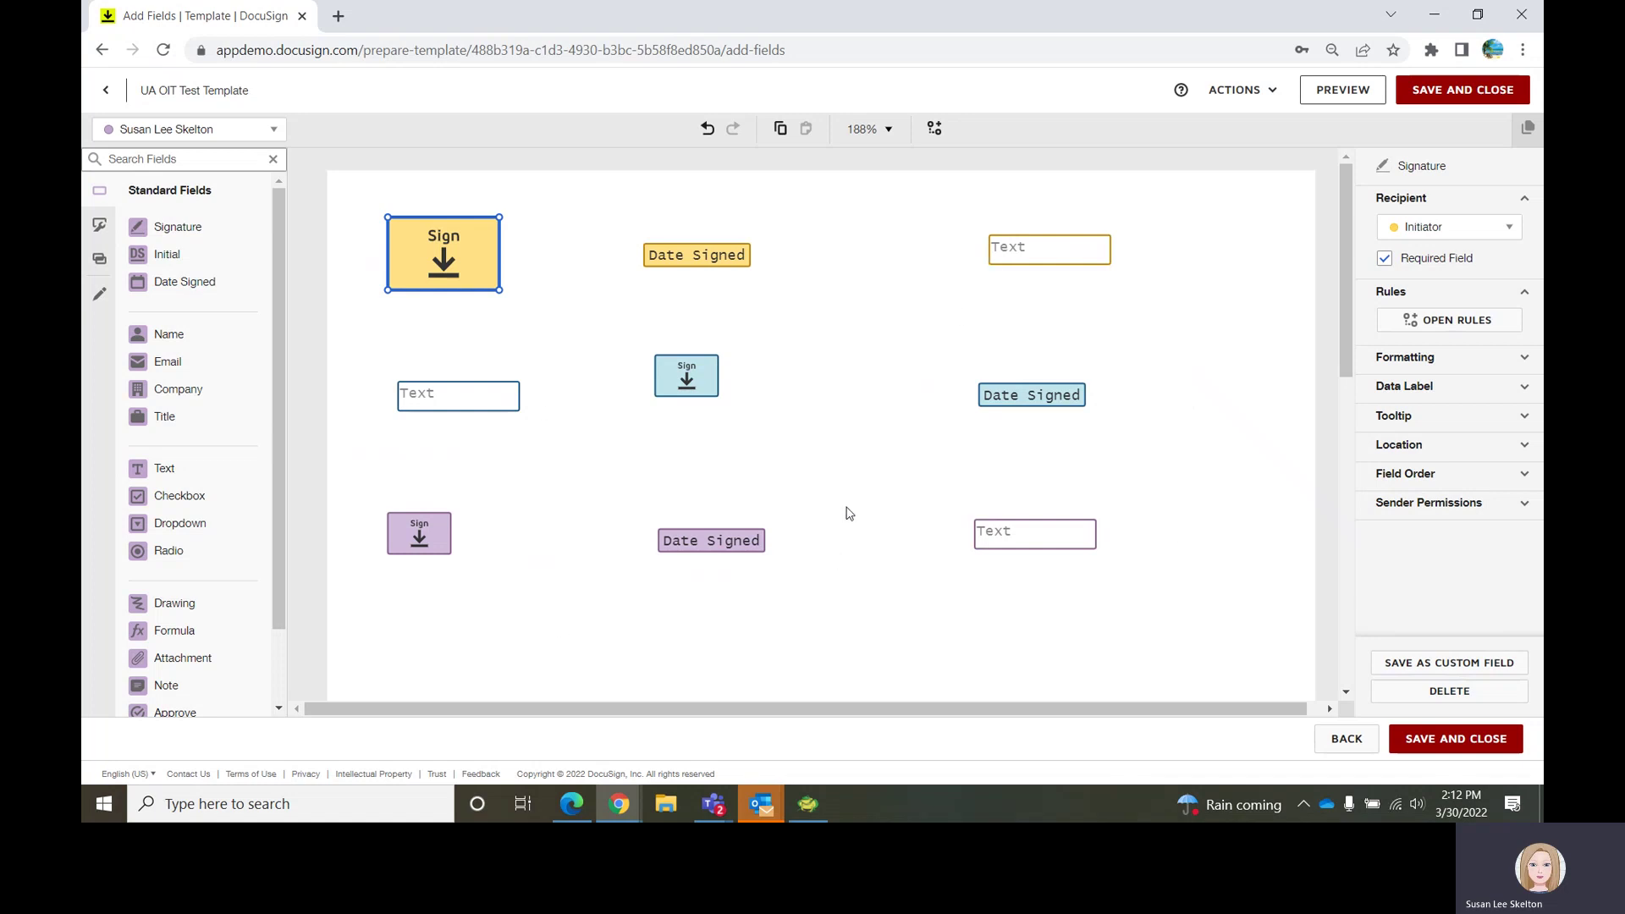
# Save and close the template editor.
pyautogui.click(1438, 95)
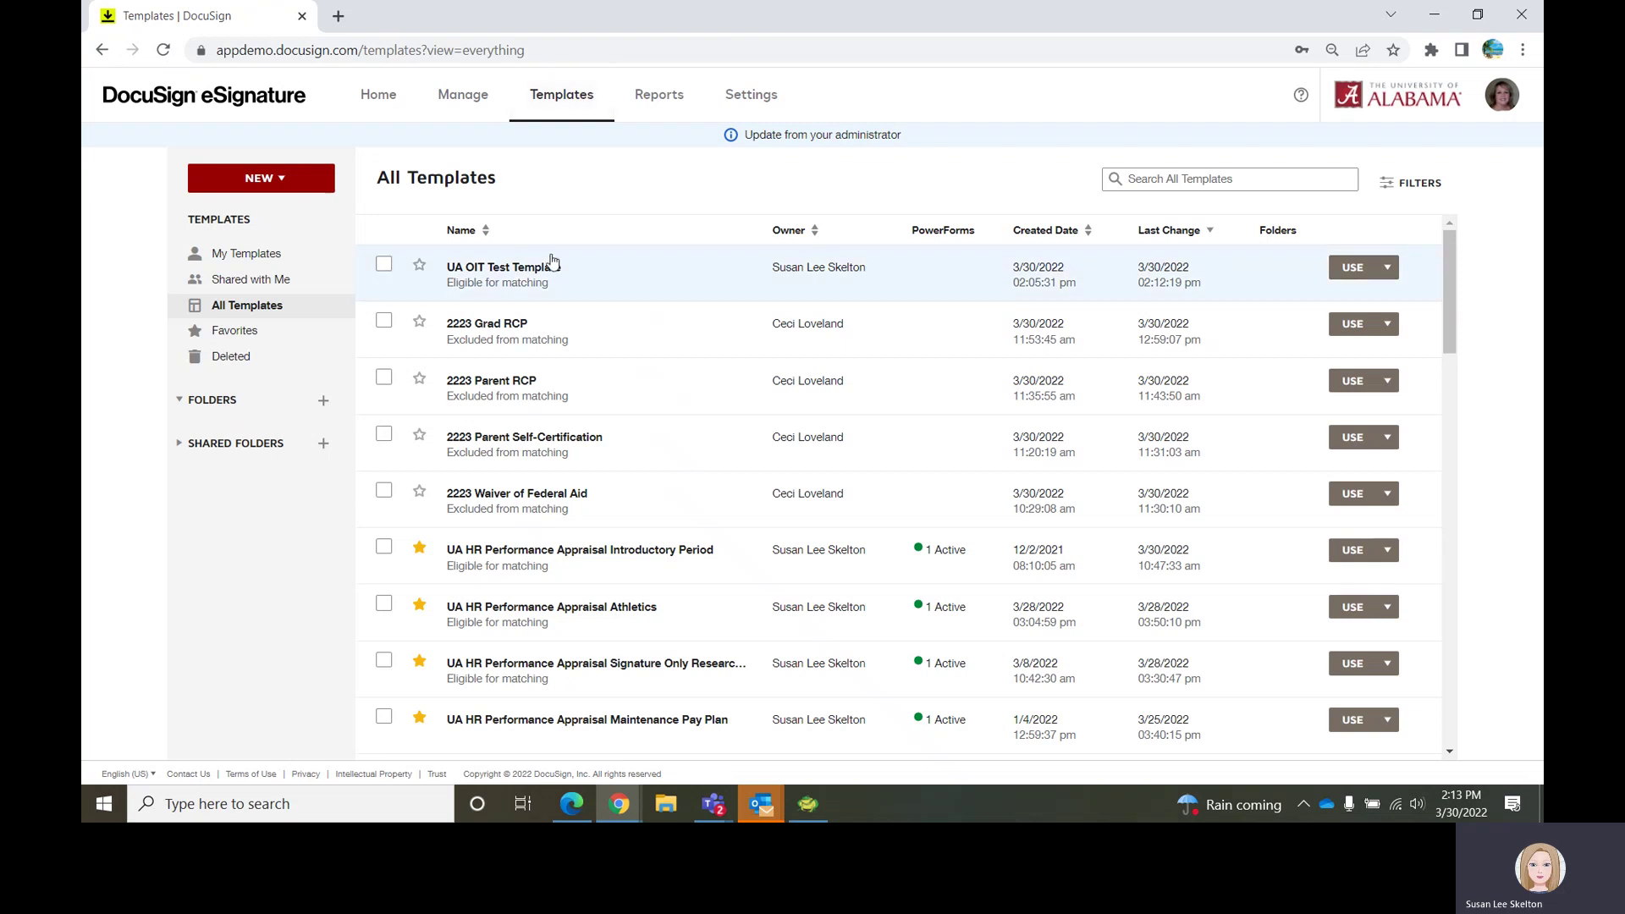
# View My Templates and Shared with Me, then start an envelope from UA OIT Test Template.
pyautogui.click(263, 260)
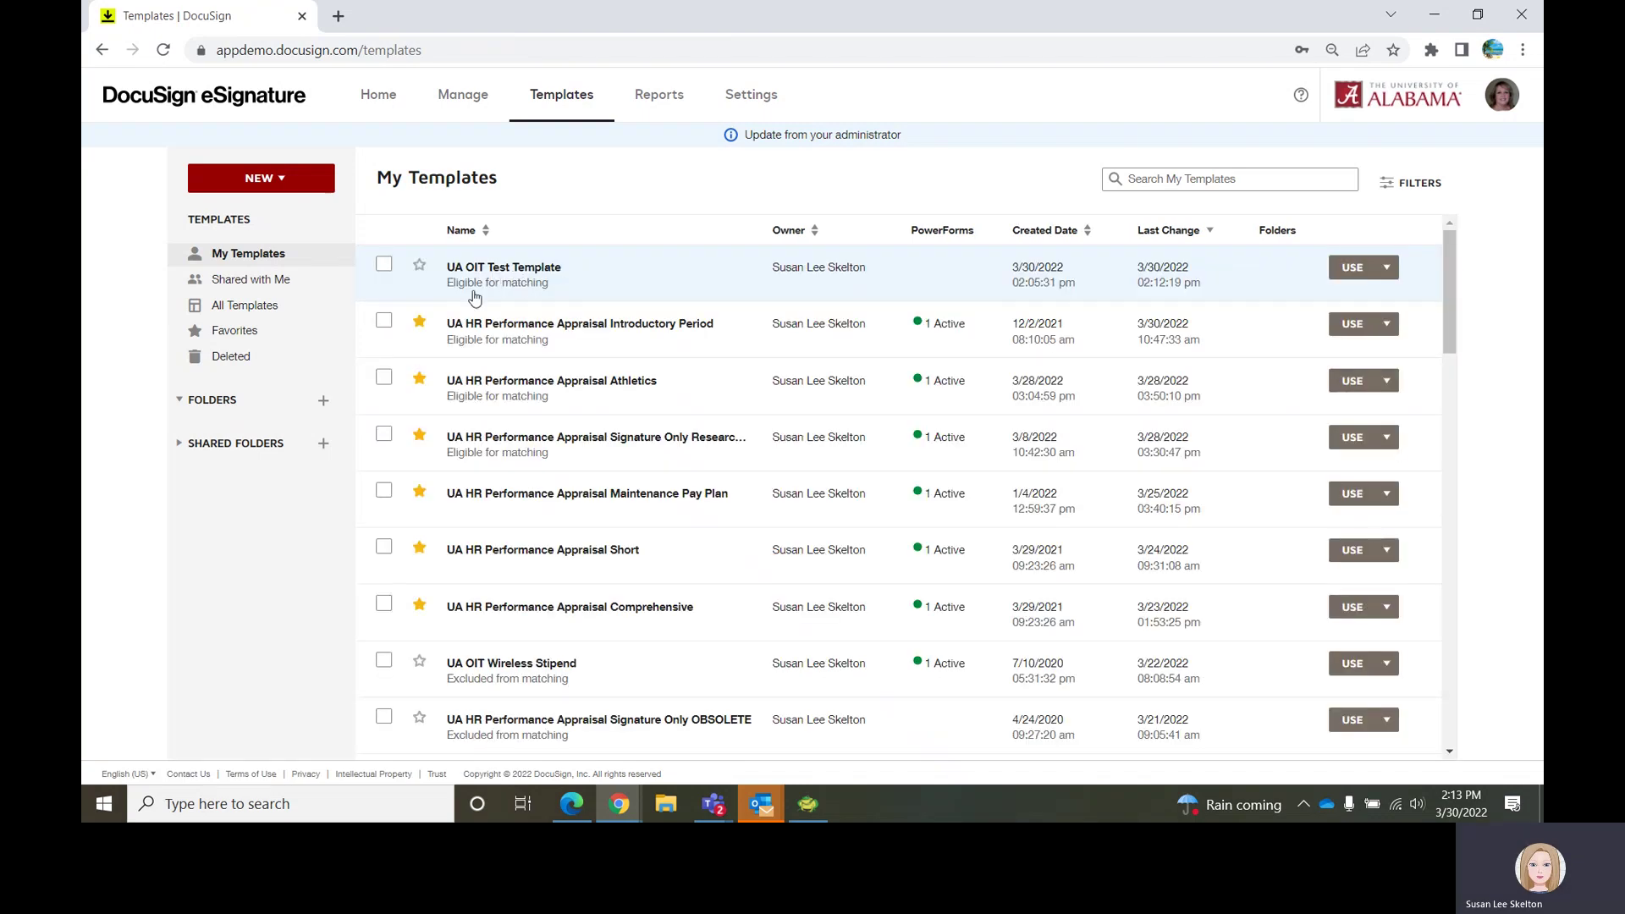
pyautogui.click(272, 285)
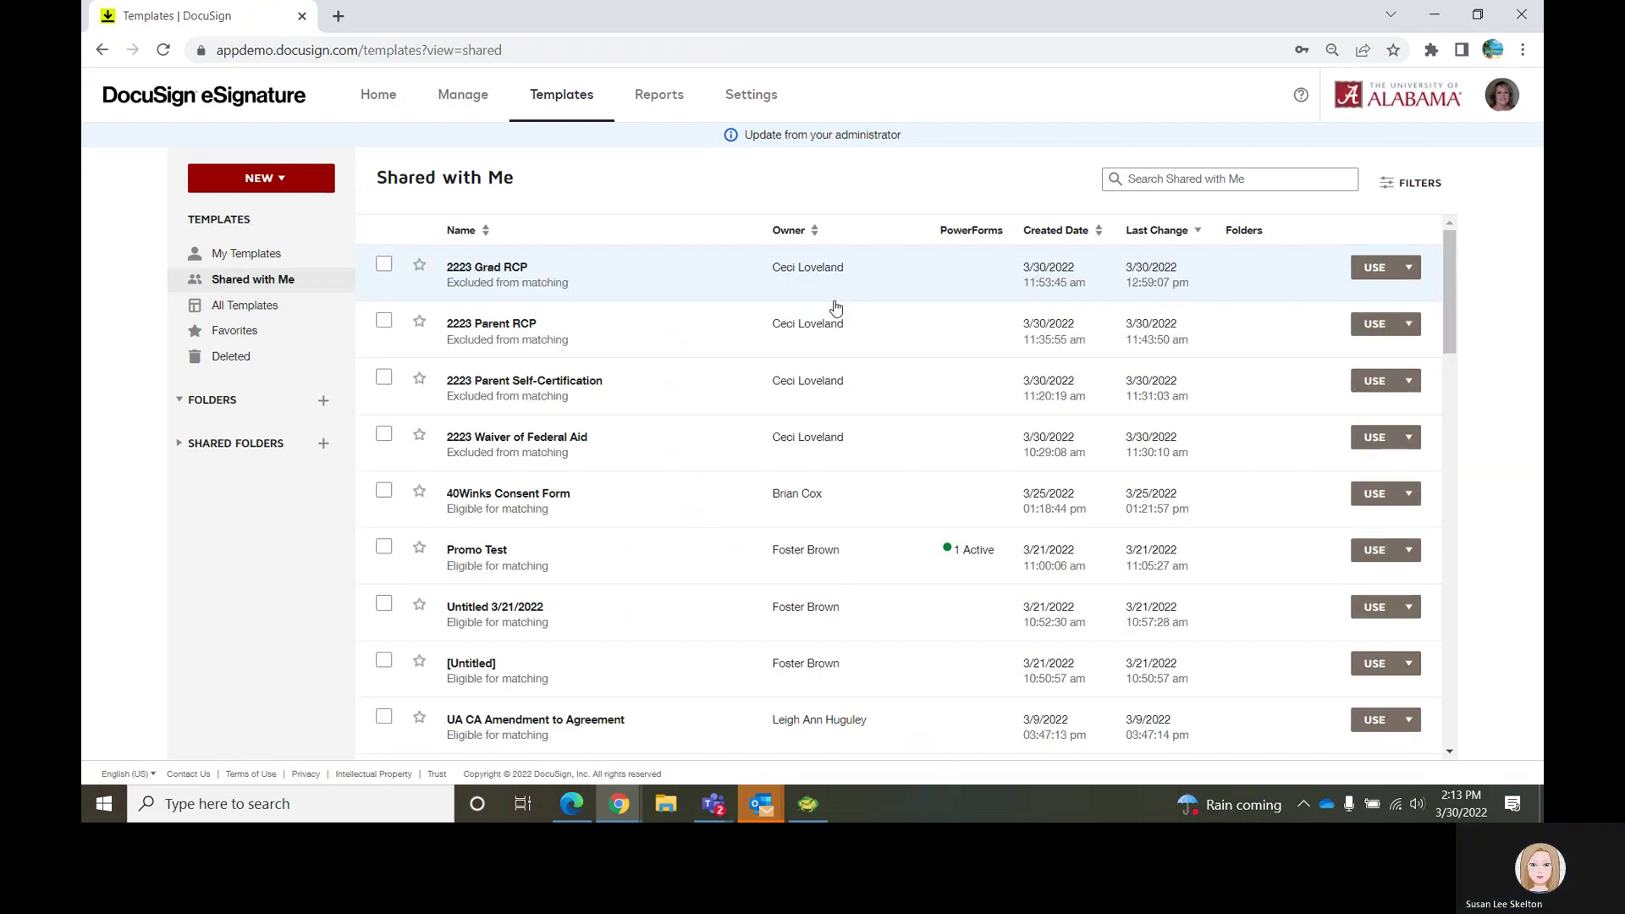
pyautogui.click(278, 264)
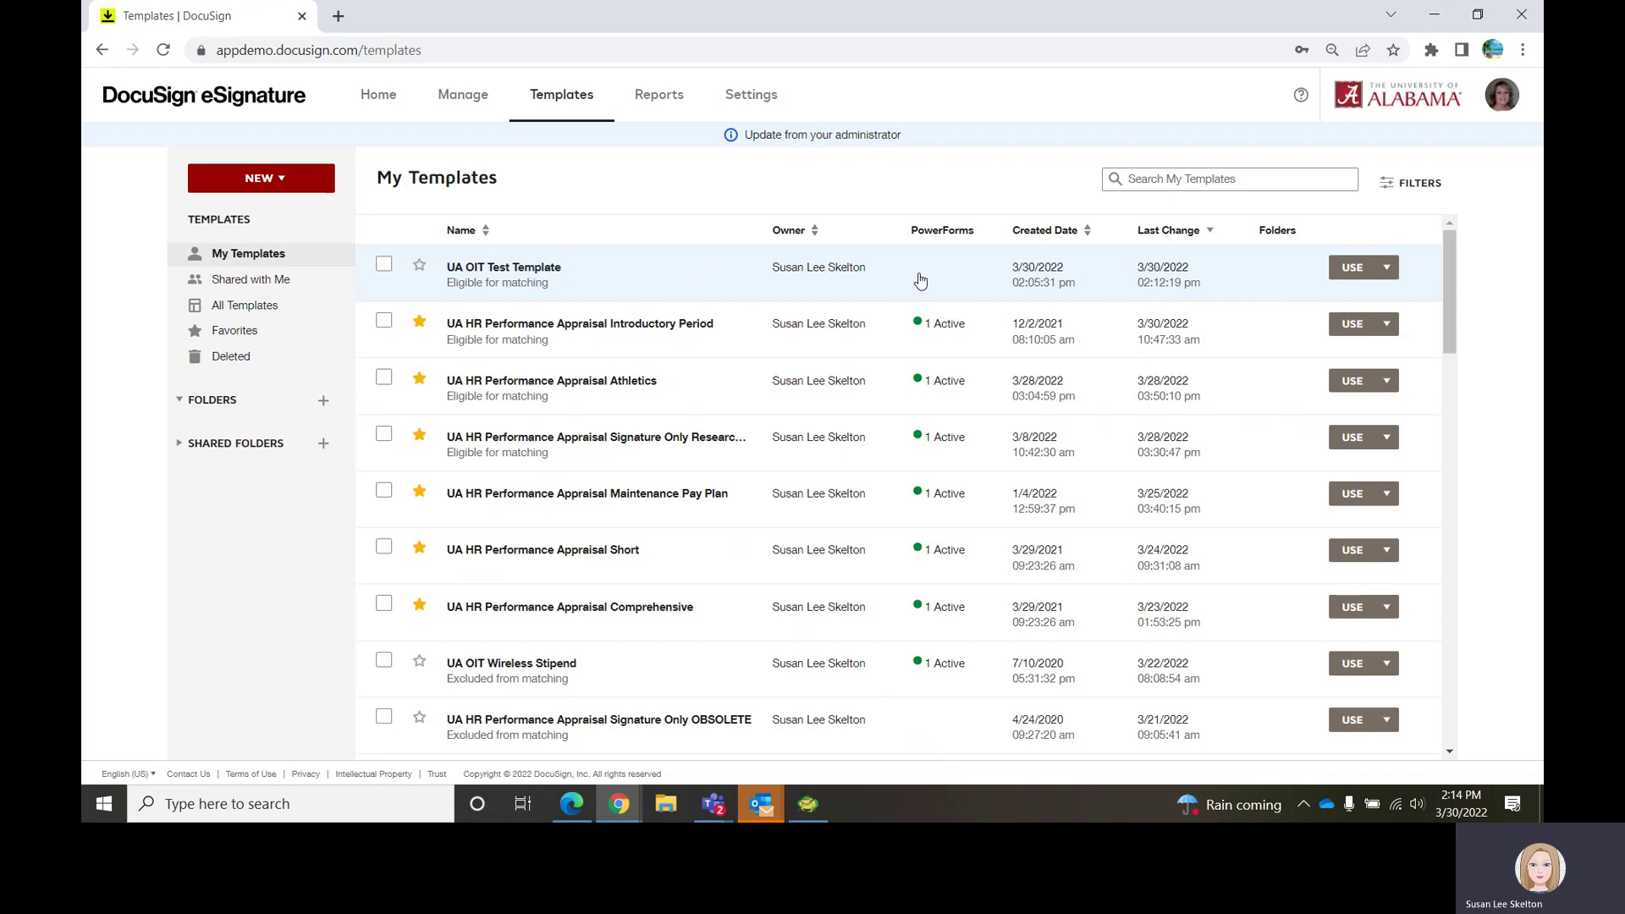
pyautogui.click(1352, 268)
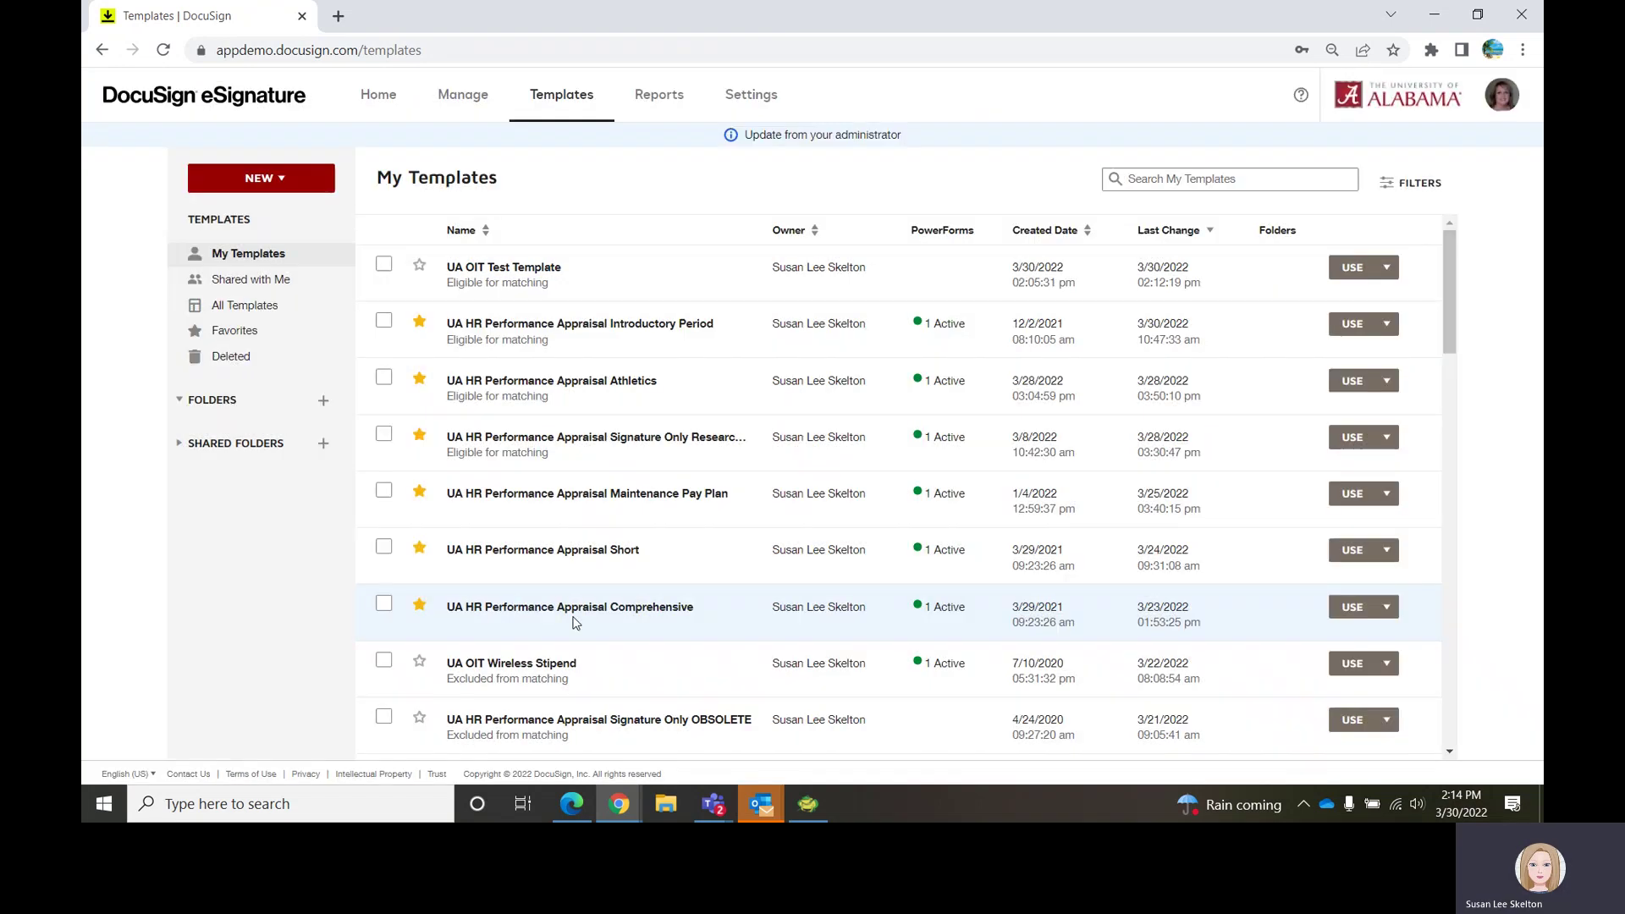
# Fill the Initiator, Advisor and Dept Admin roles with the suggested contact's name and email.
pyautogui.scroll(-5, 893, 345)
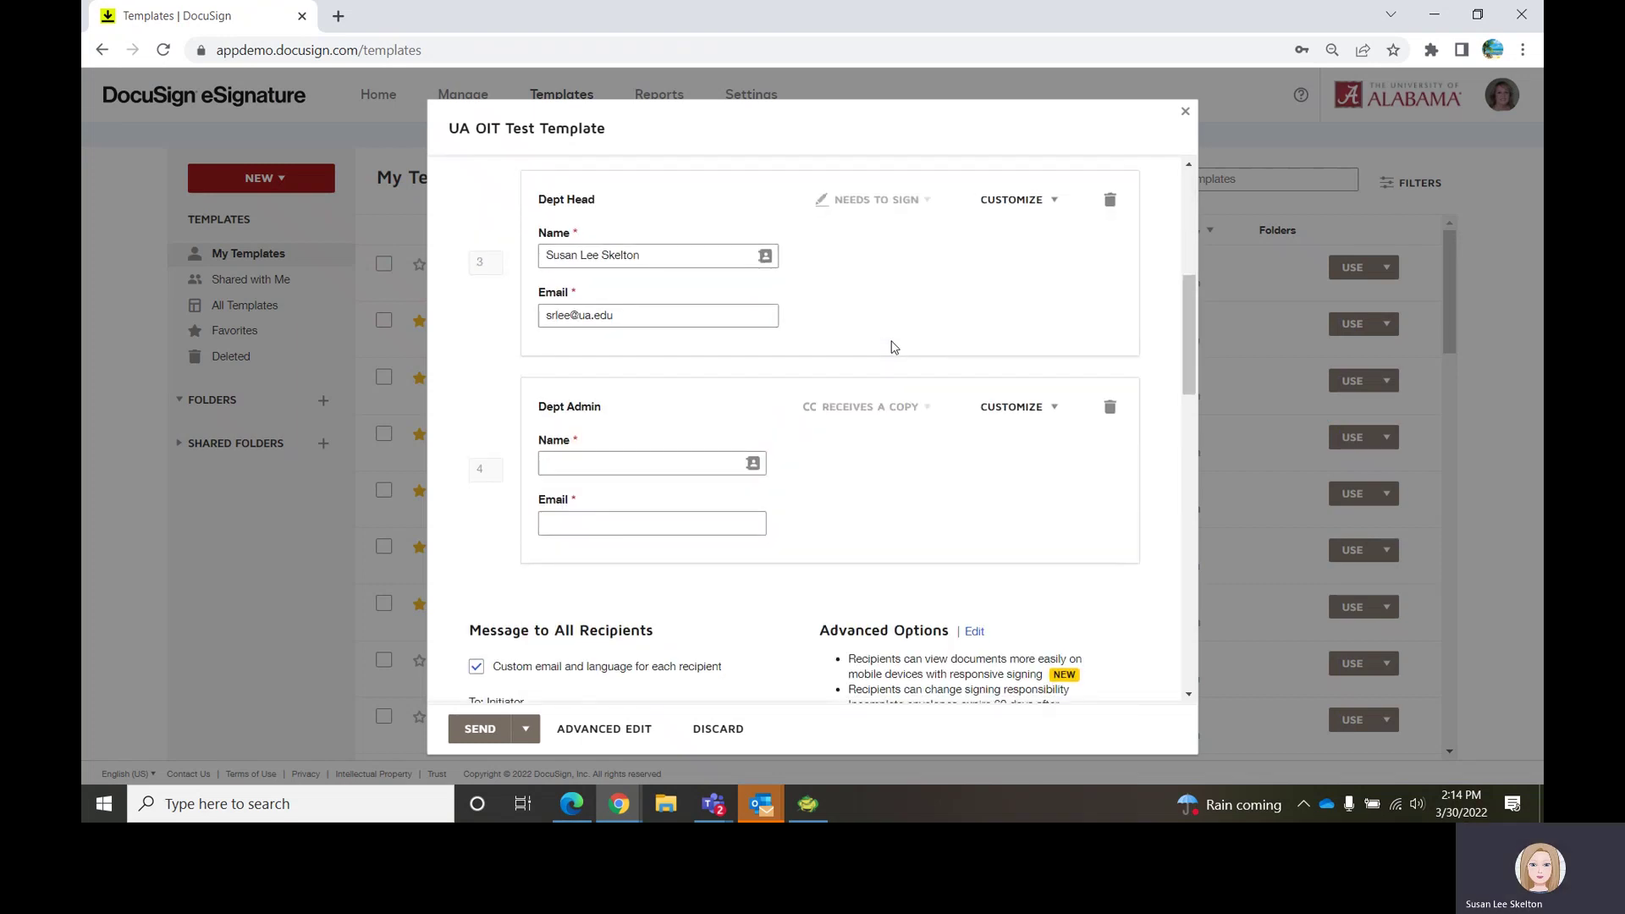
pyautogui.scroll(5, 875, 663)
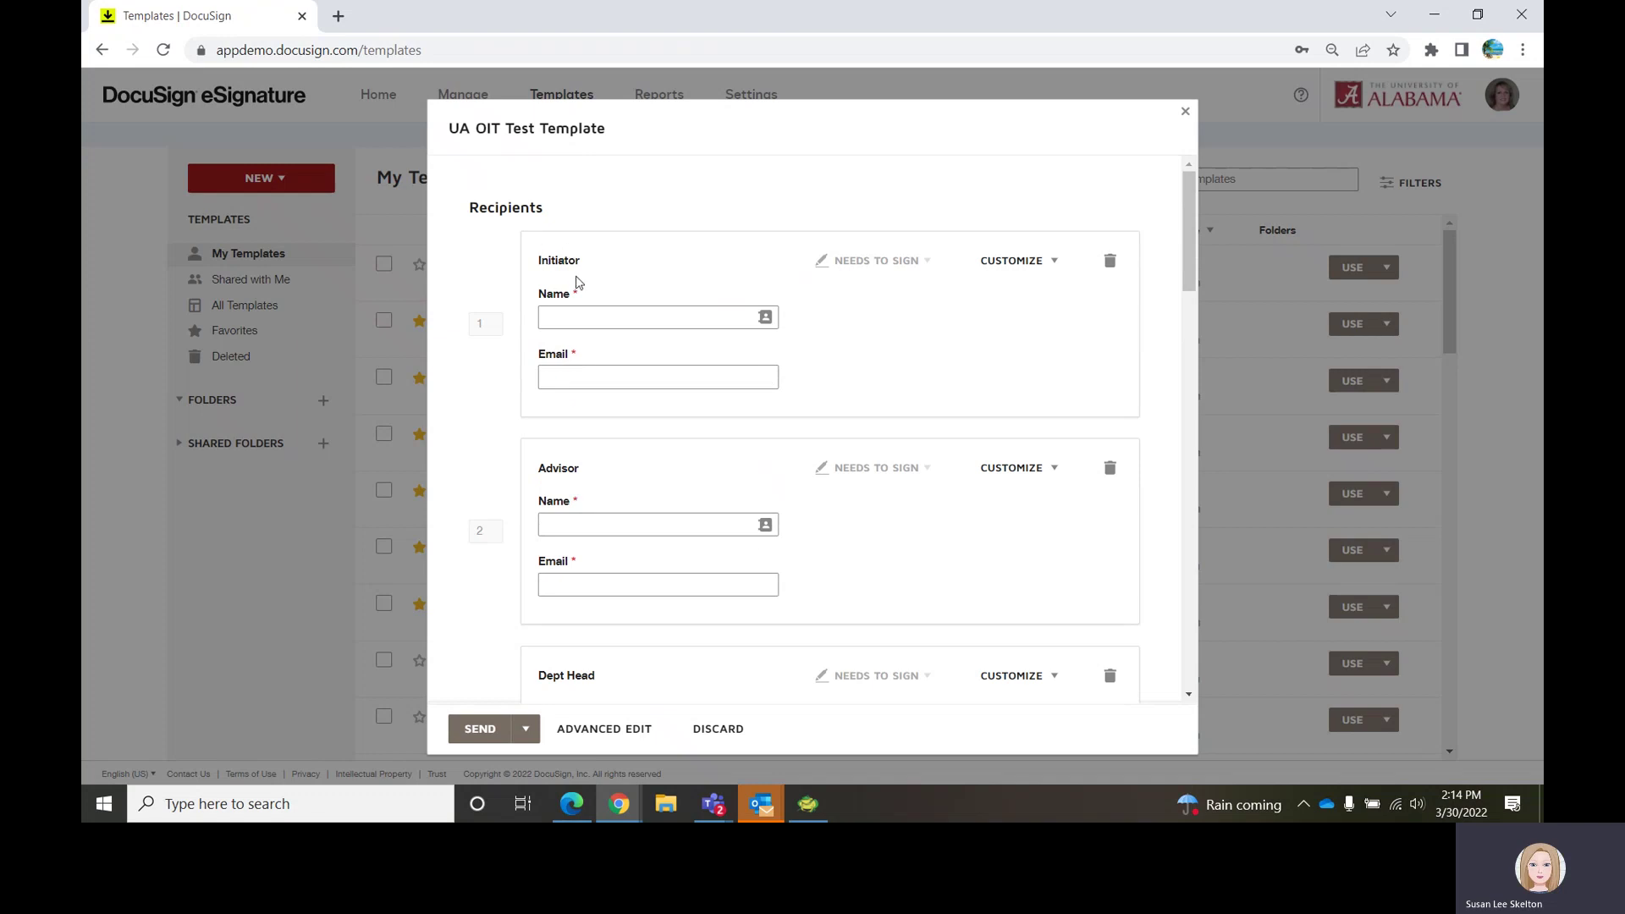
pyautogui.scroll(-5, 600, 484)
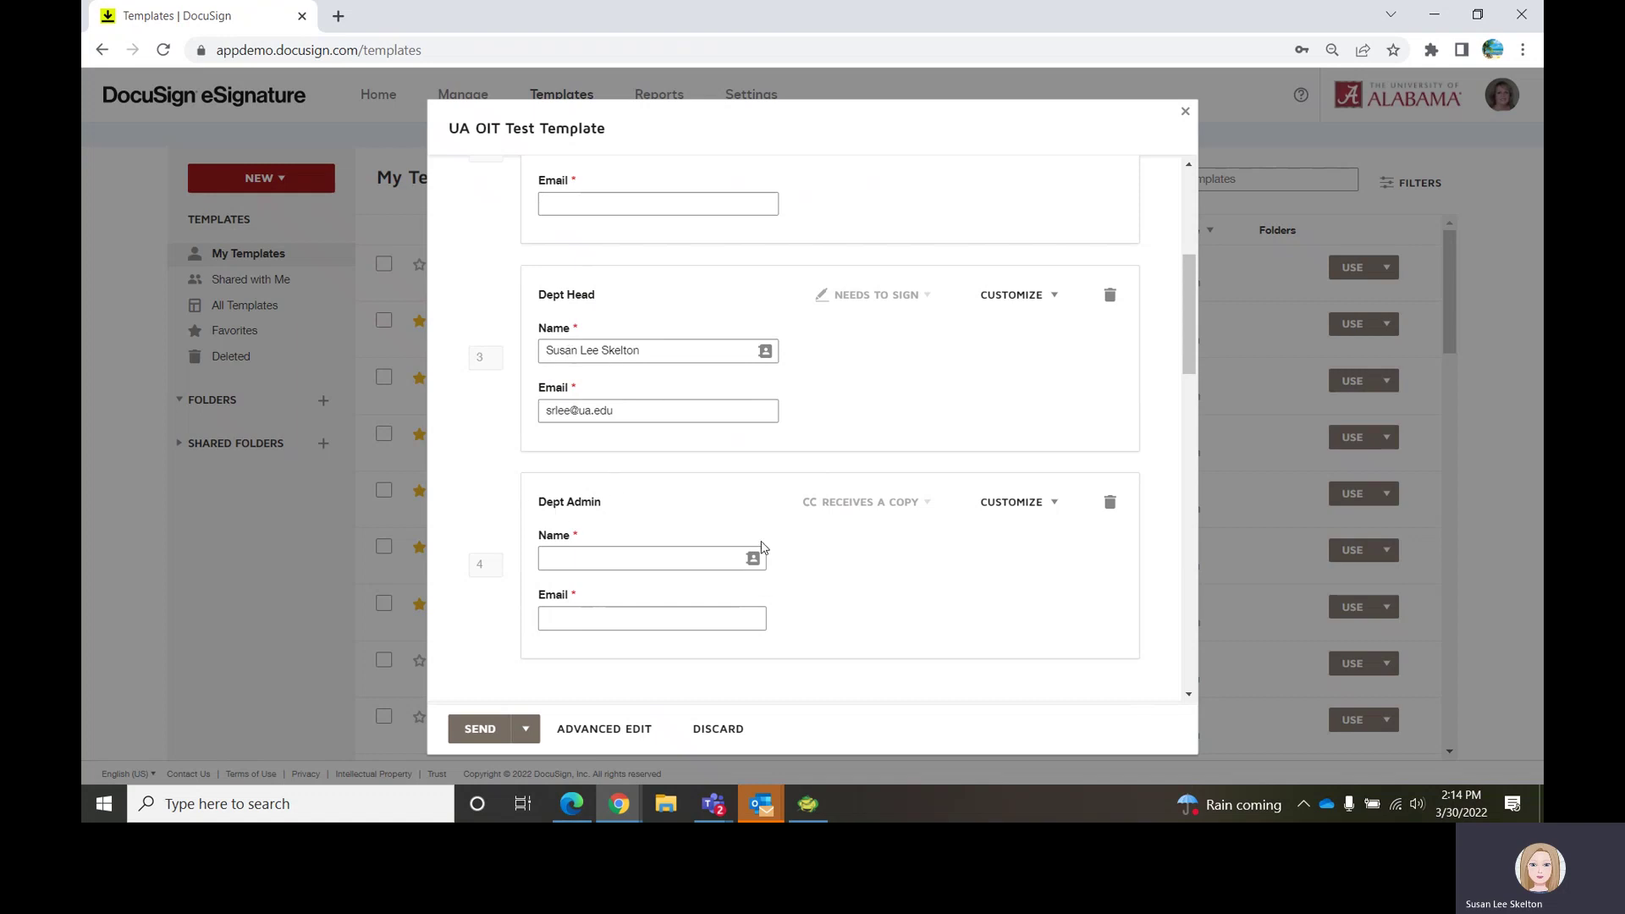
pyautogui.scroll(5, 891, 525)
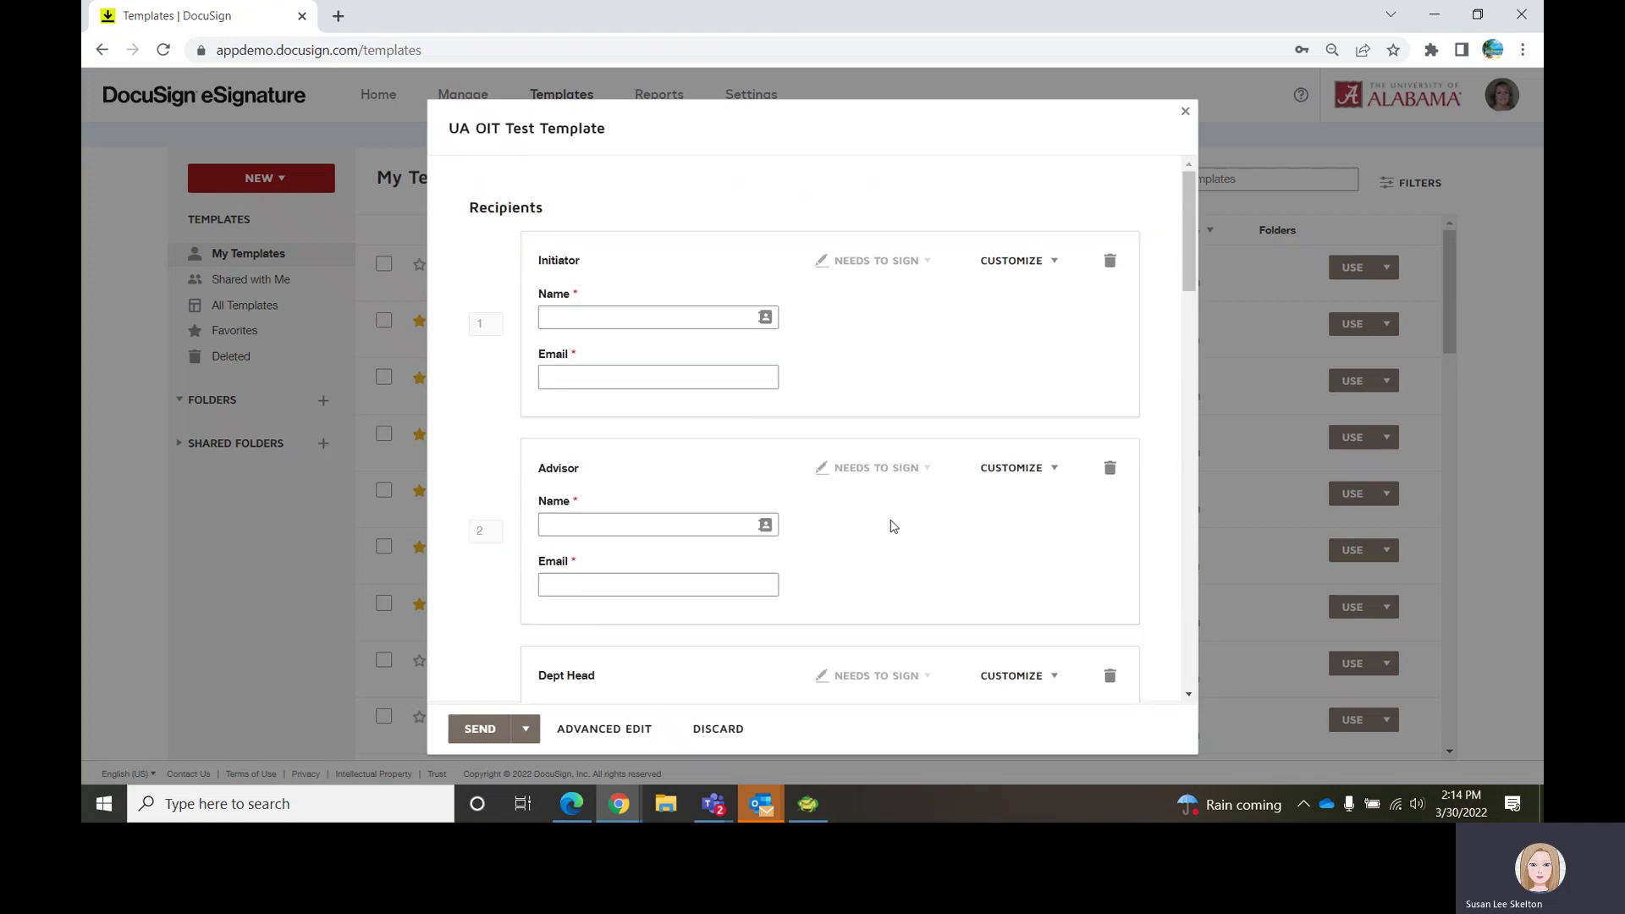
pyautogui.click(592, 317)
pyautogui.click(594, 350)
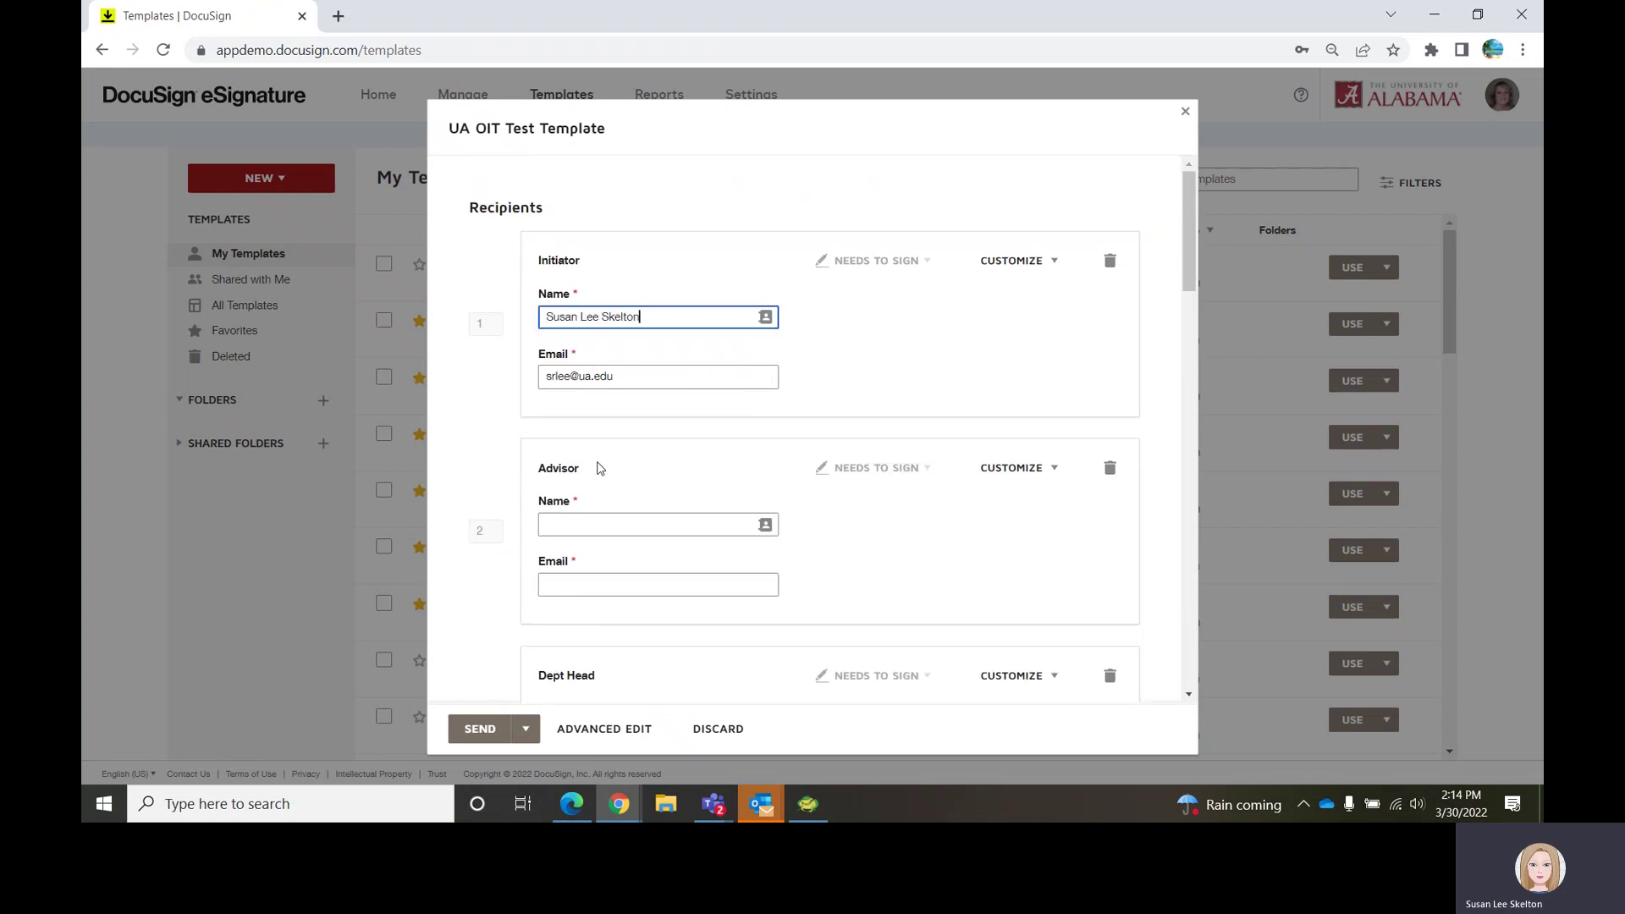
pyautogui.click(591, 523)
pyautogui.click(610, 555)
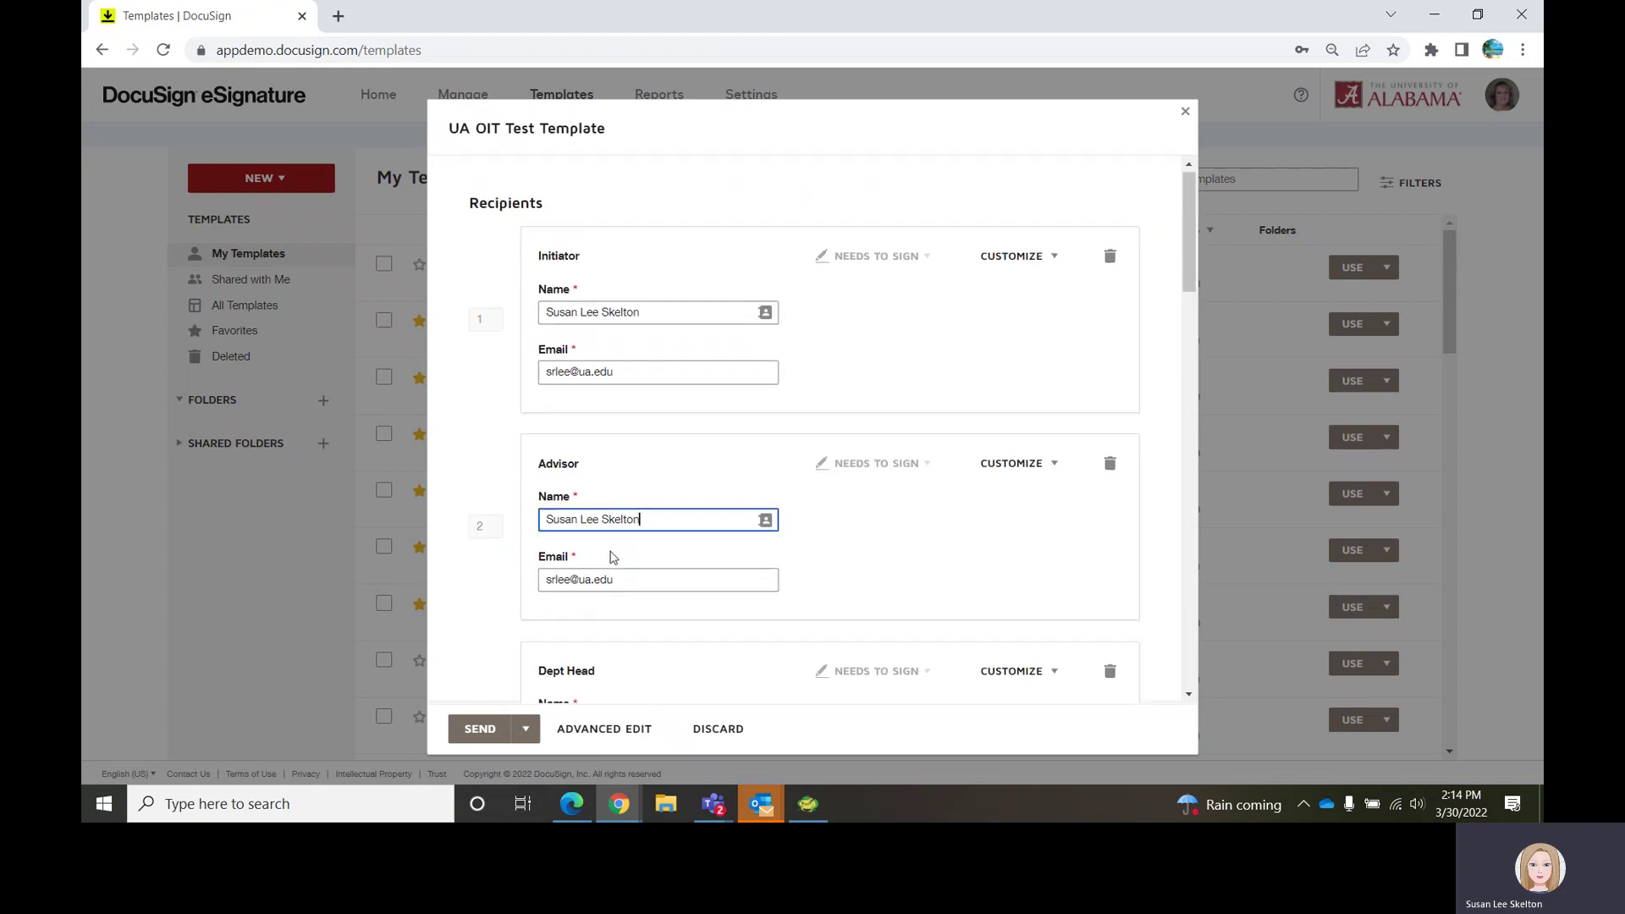
pyautogui.scroll(-7, 608, 554)
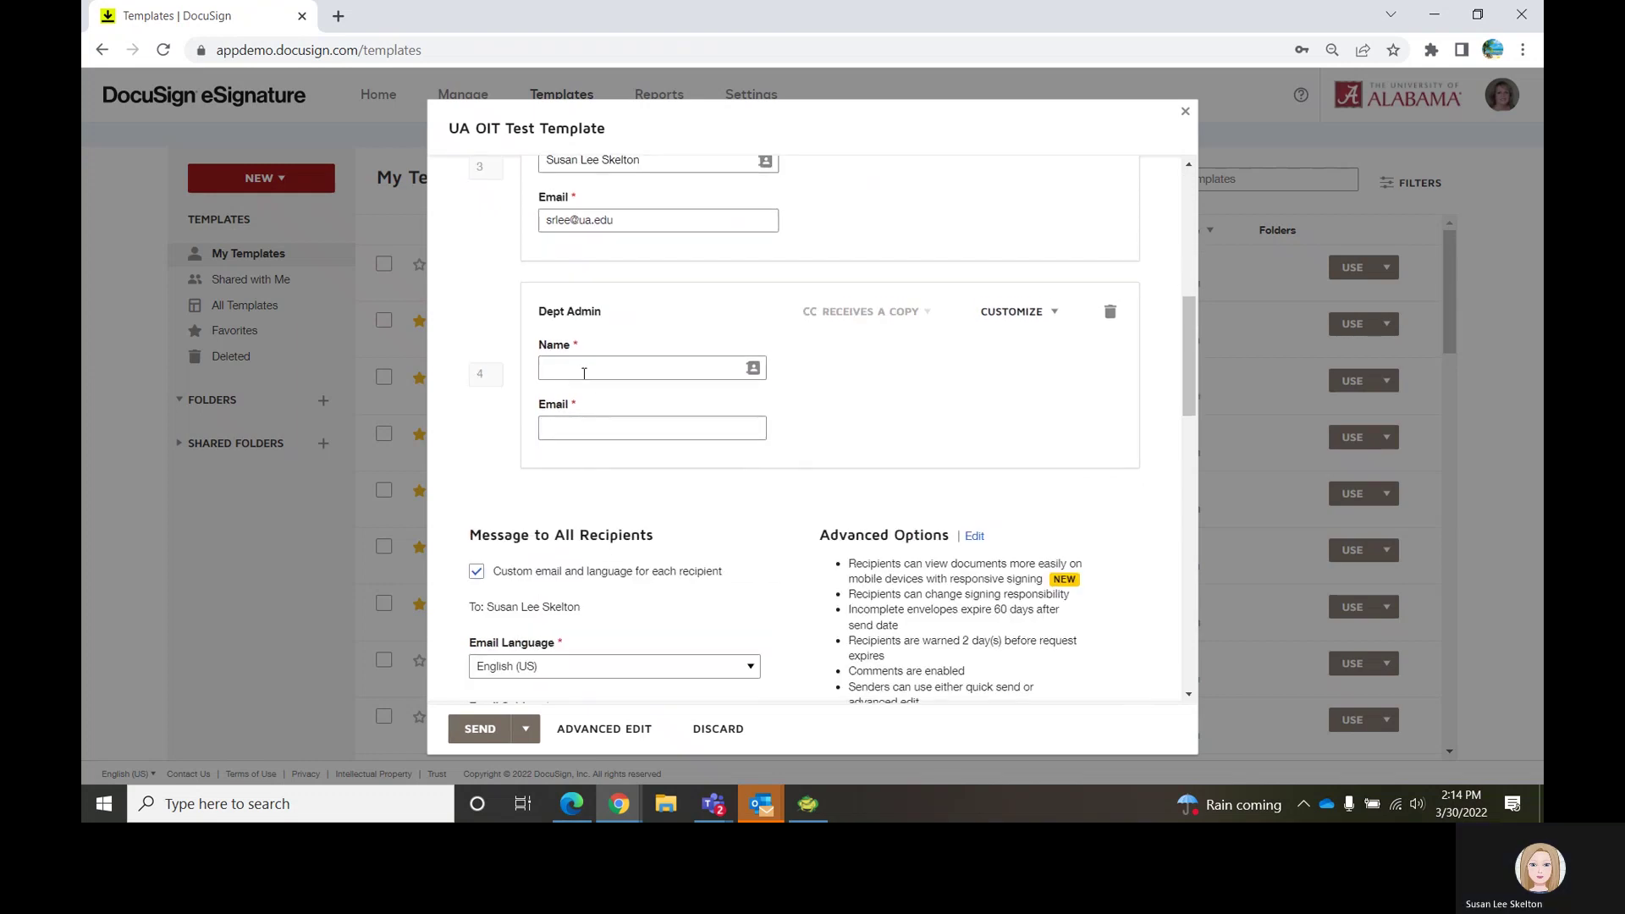
pyautogui.click(591, 369)
pyautogui.click(592, 413)
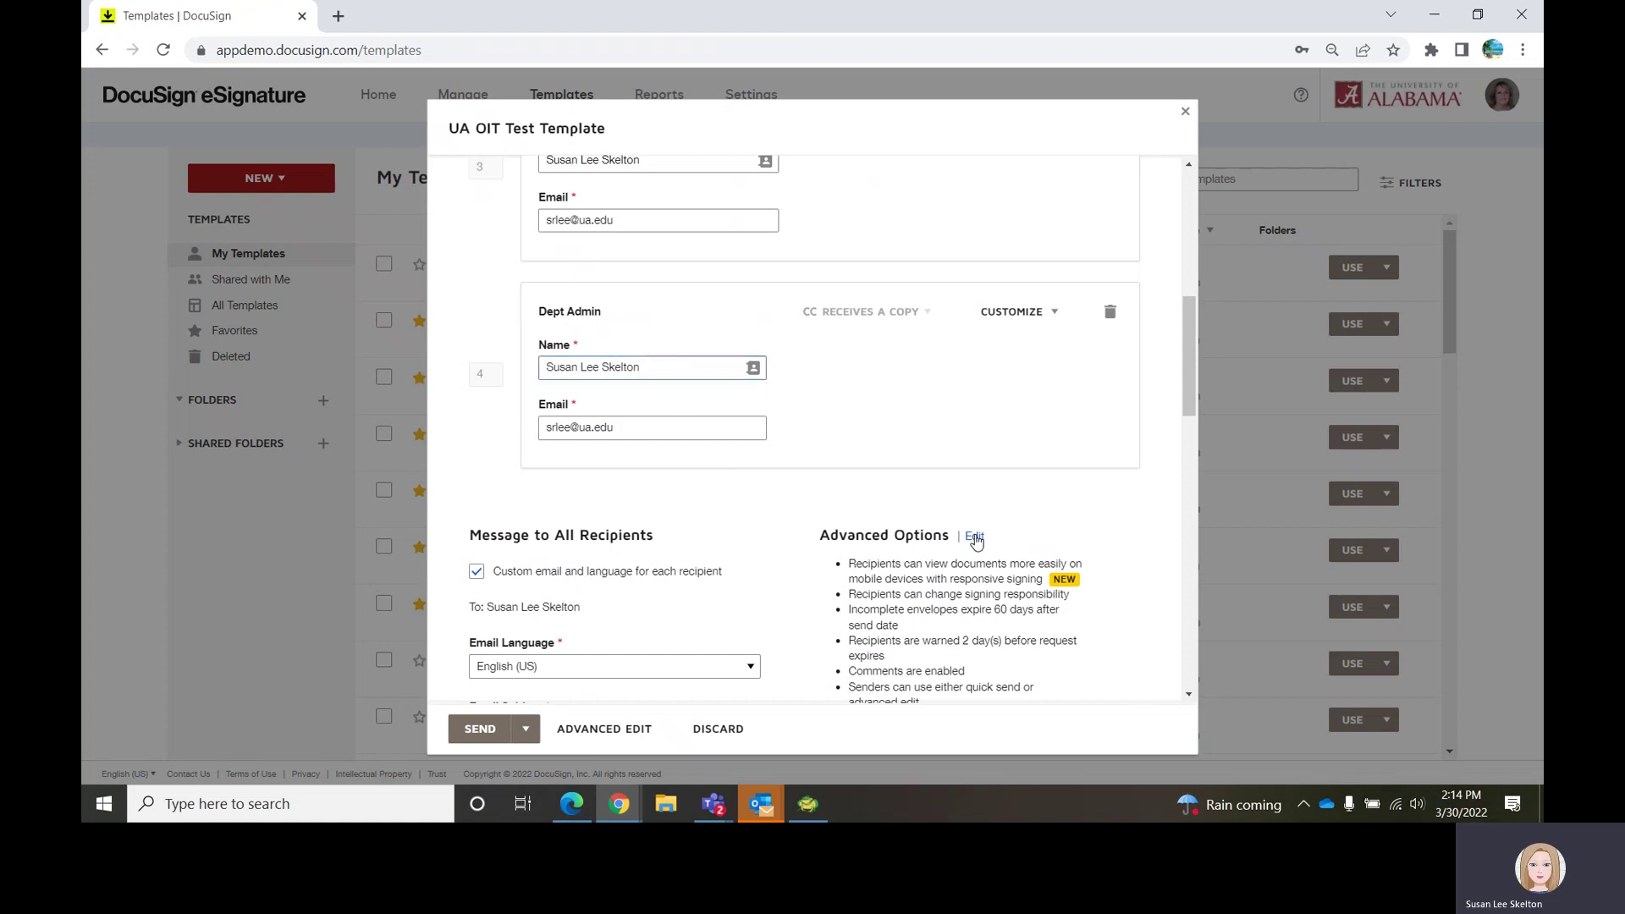
# In Advanced Options, disable reminders, signing-responsibility changes, auto navigation and comments, then save.
pyautogui.click(974, 538)
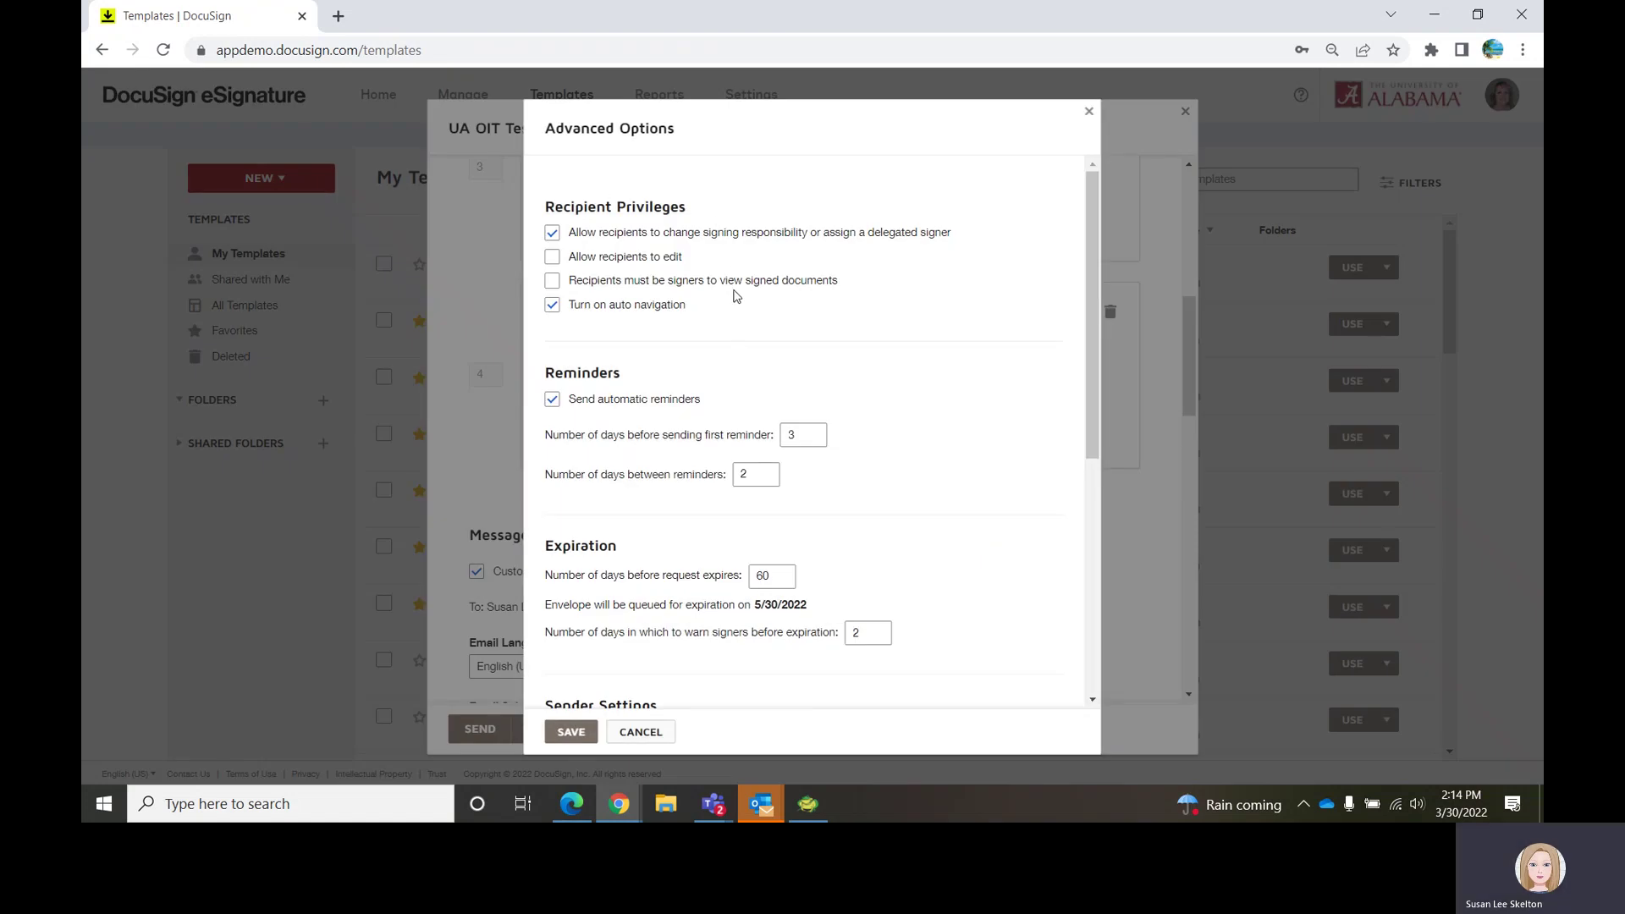
pyautogui.click(552, 400)
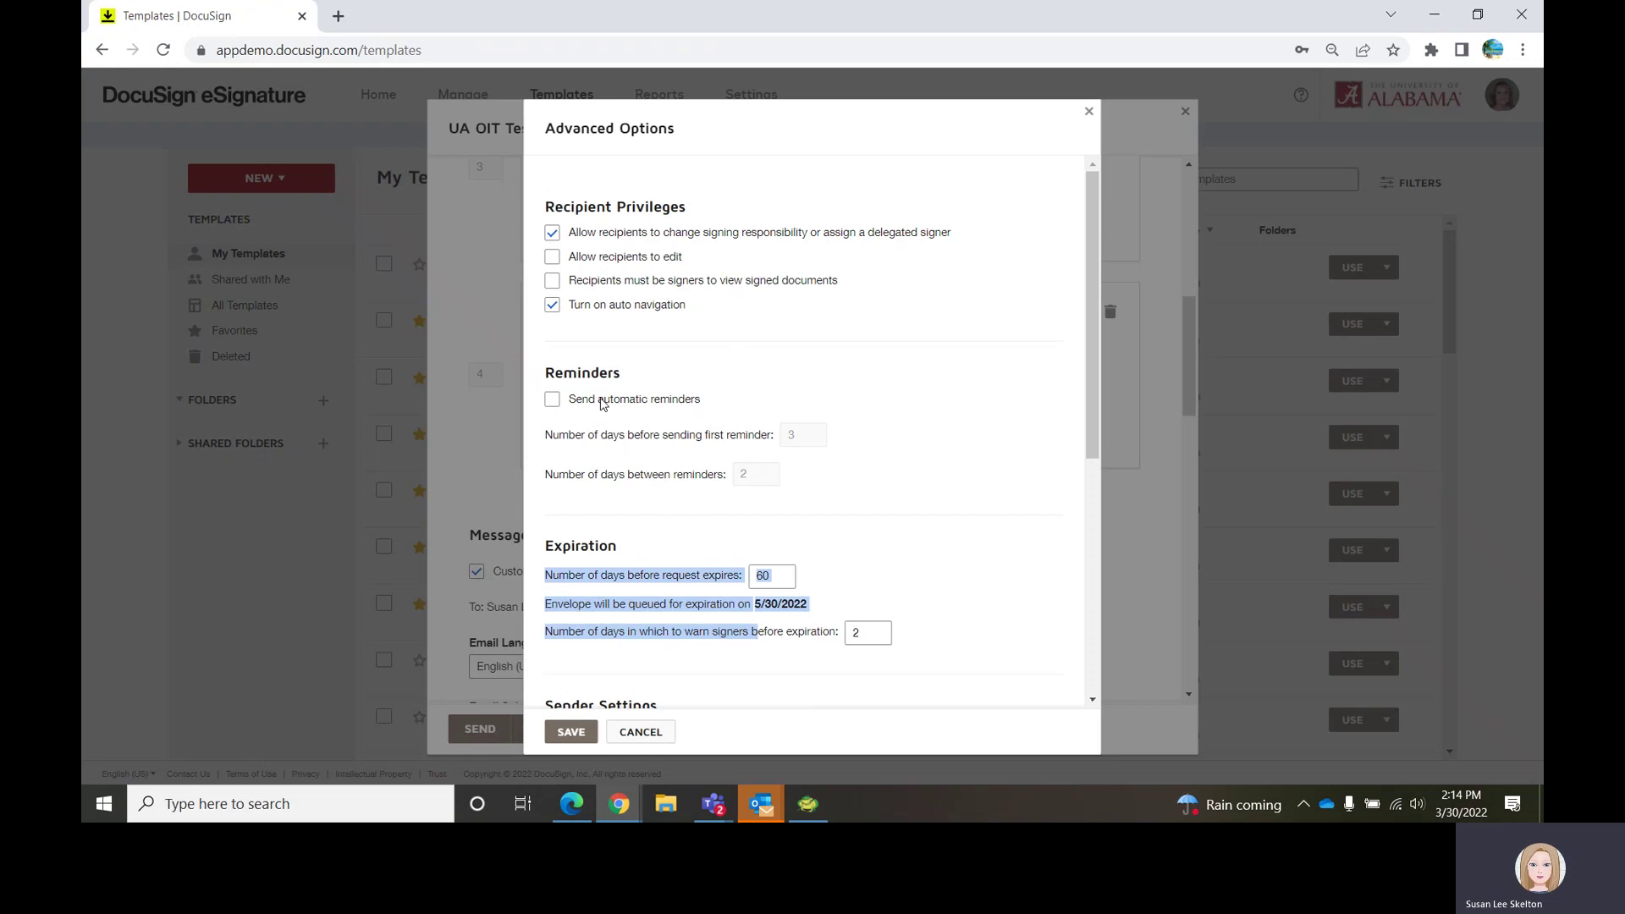
pyautogui.click(552, 233)
pyautogui.click(552, 305)
pyautogui.scroll(-5, 642, 476)
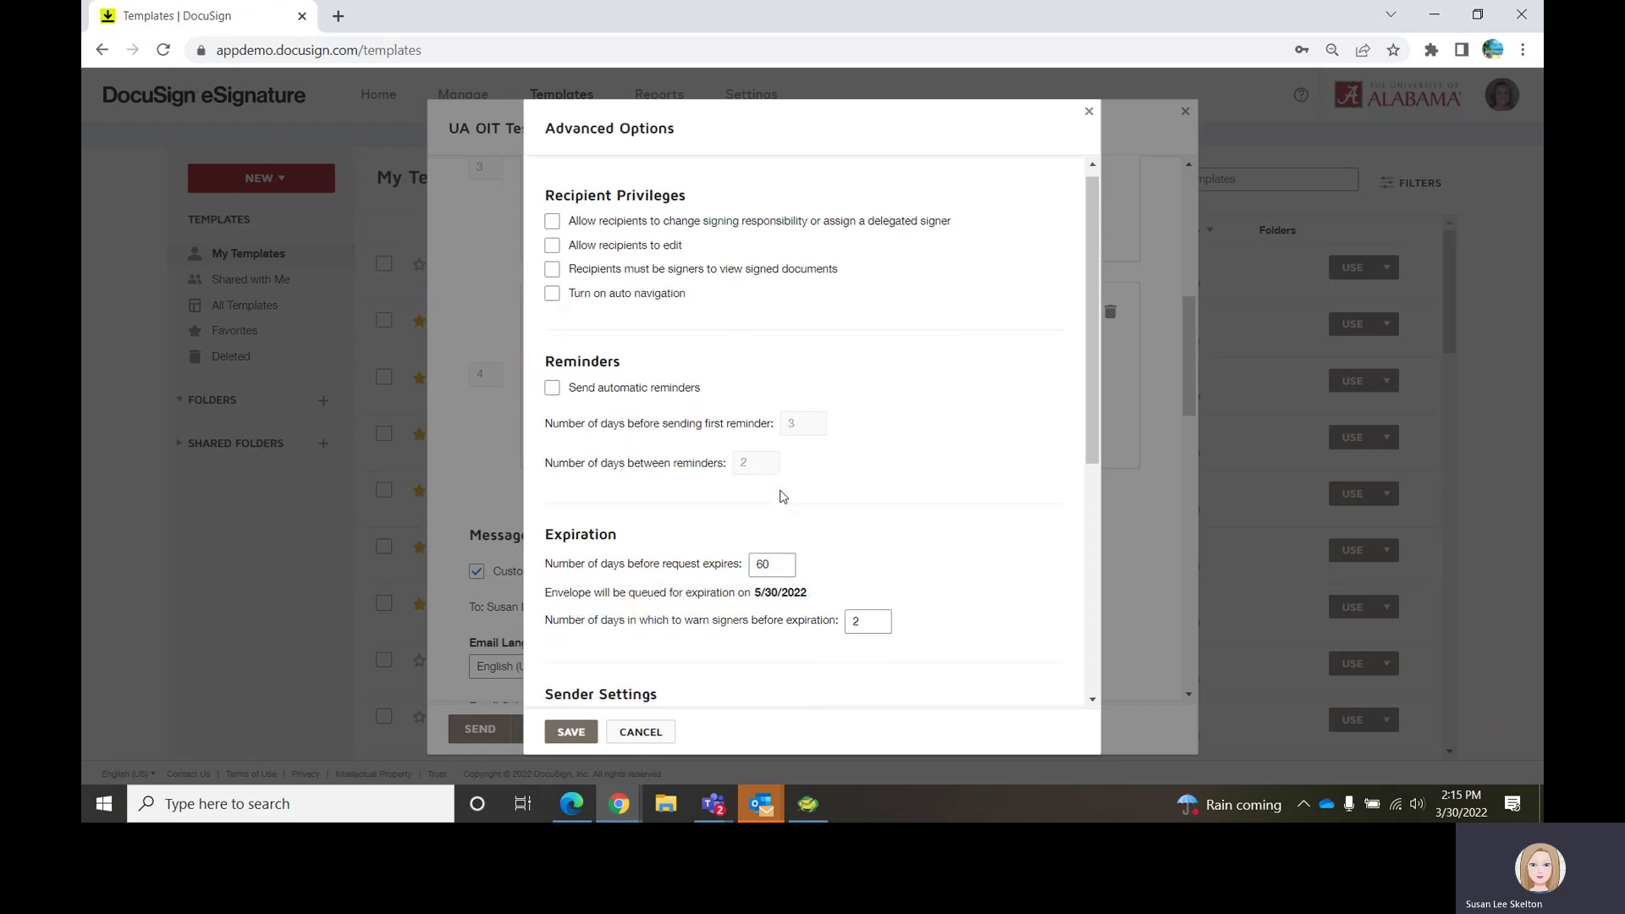
pyautogui.scroll(-1, 781, 496)
pyautogui.click(552, 651)
pyautogui.click(572, 733)
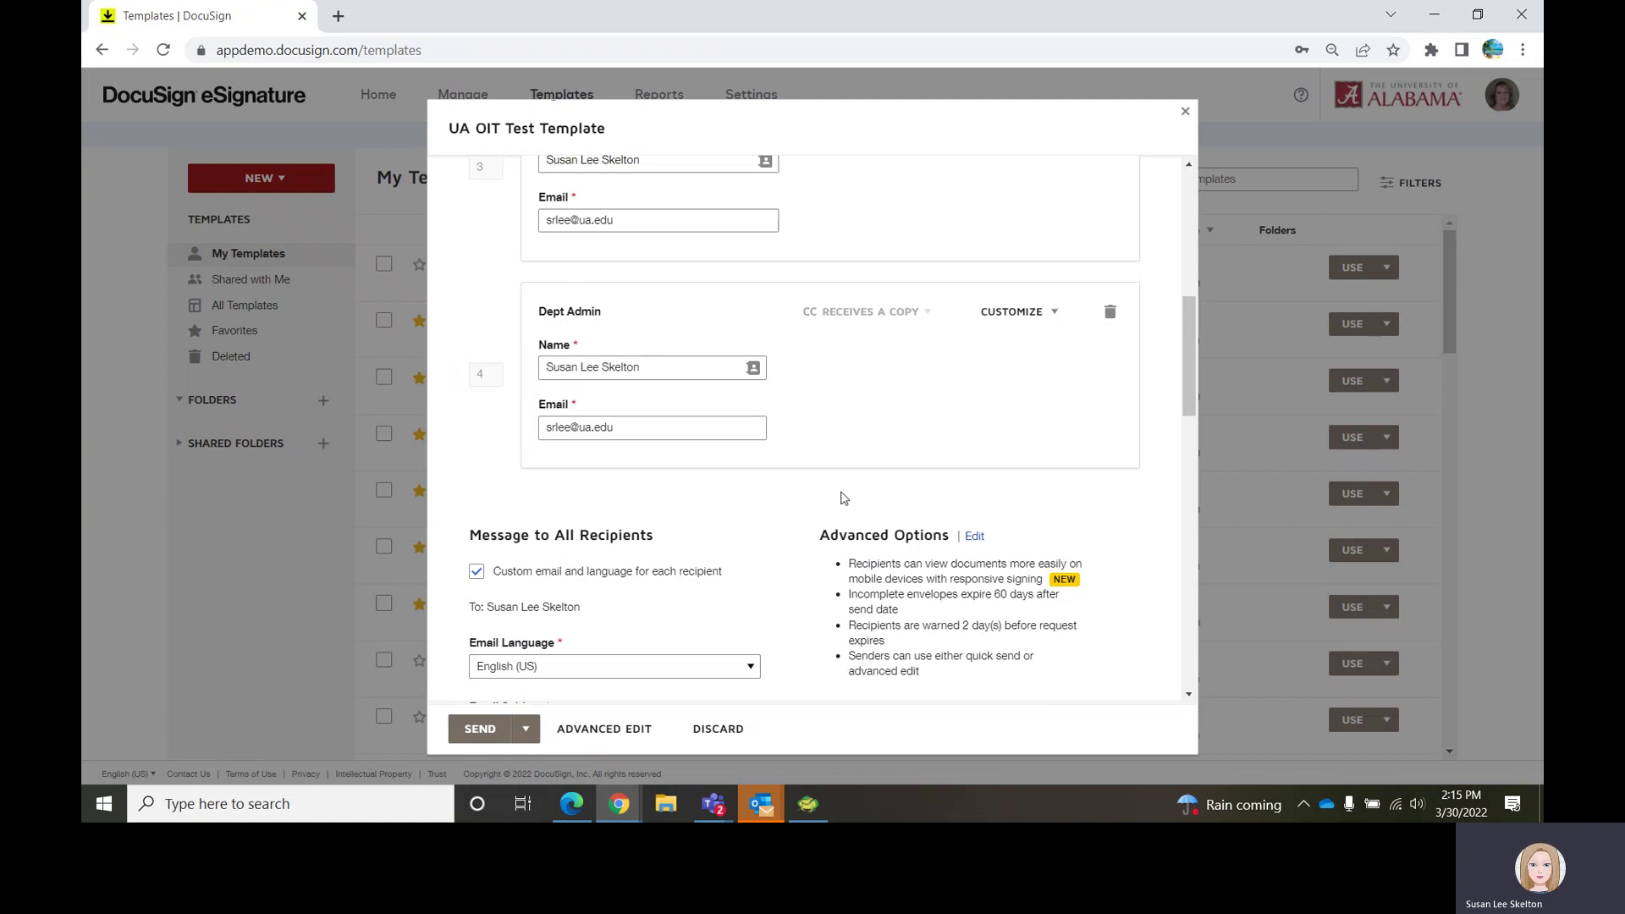
# Review the updated advanced options summary and send the envelope built from UA OIT Test Template.
pyautogui.moveTo(848, 609); pyautogui.dragTo(873, 648)
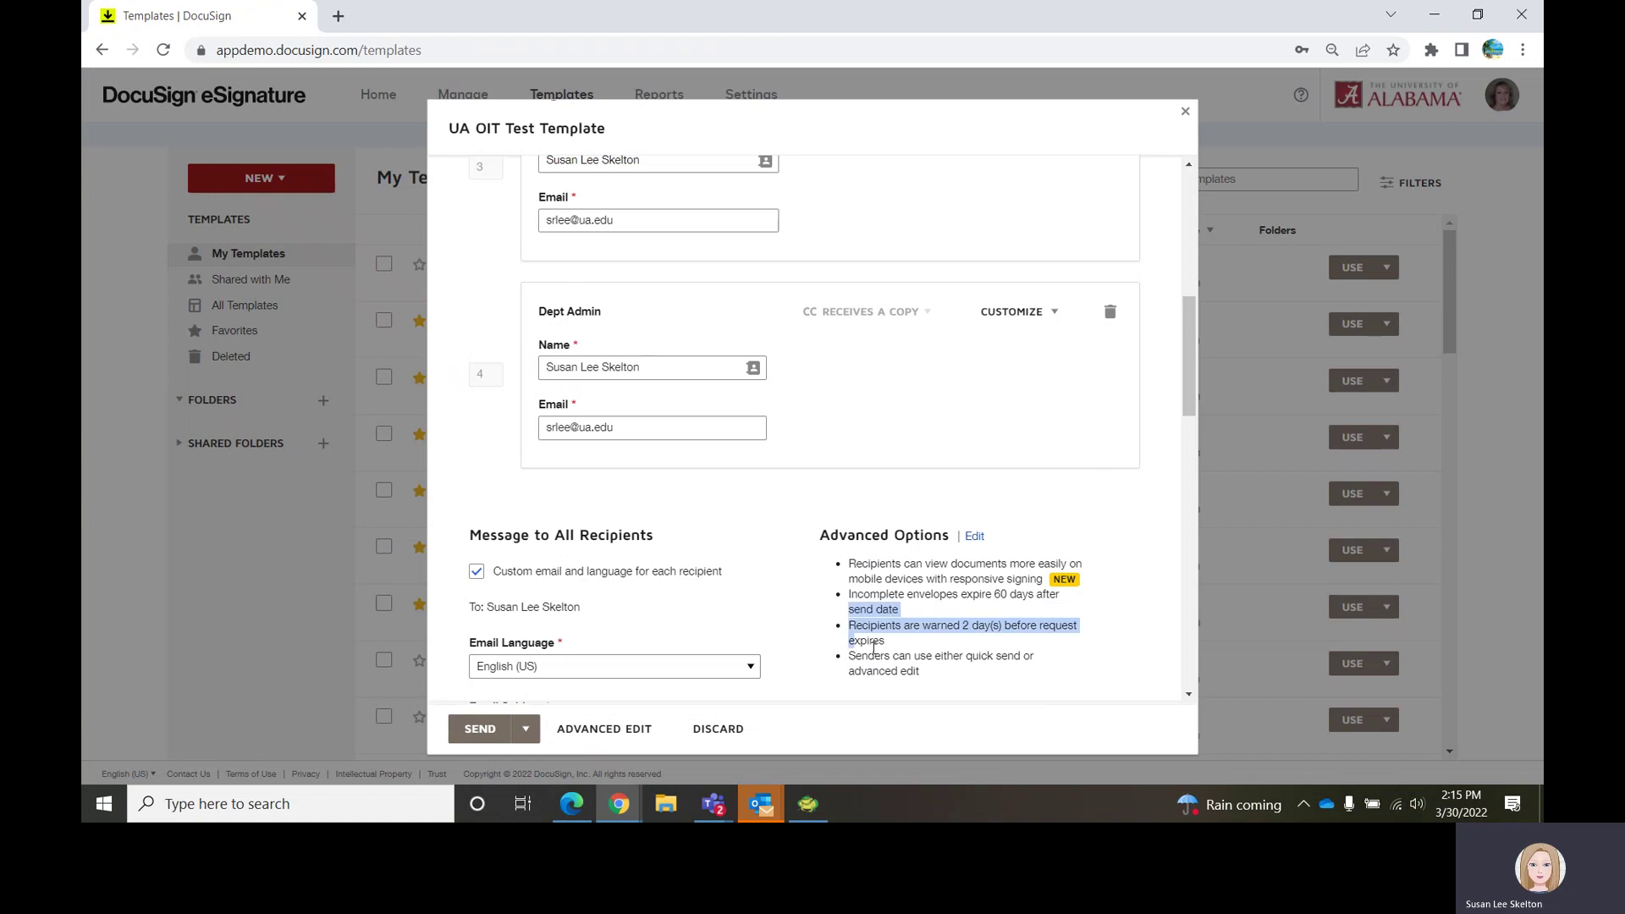
pyautogui.click(1007, 526)
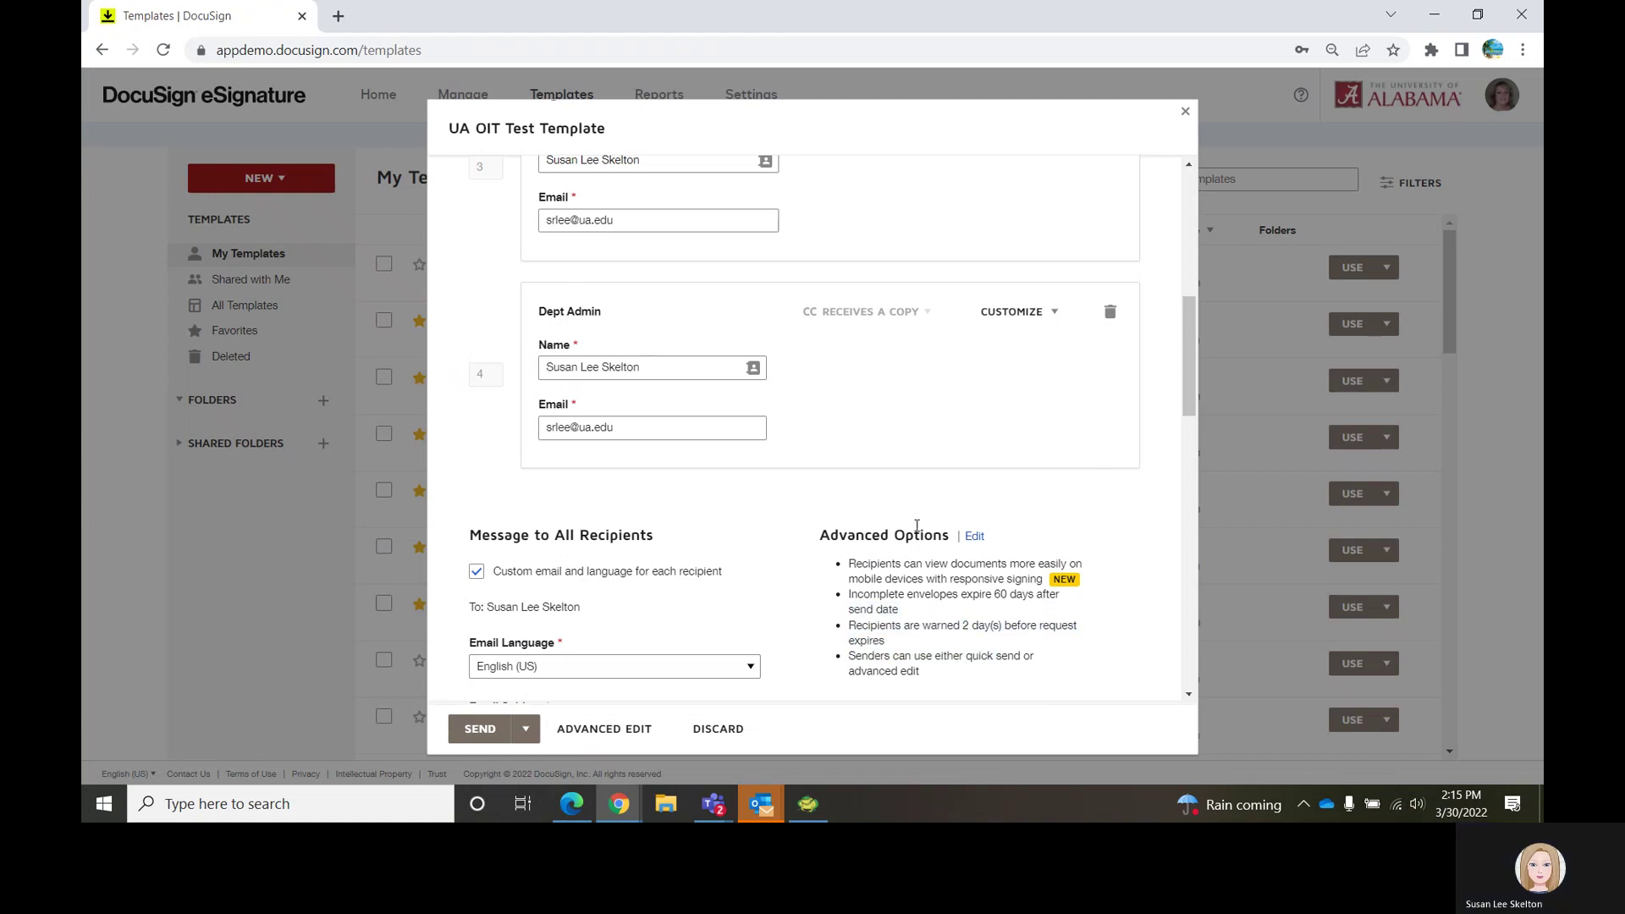
pyautogui.scroll(7, 754, 552)
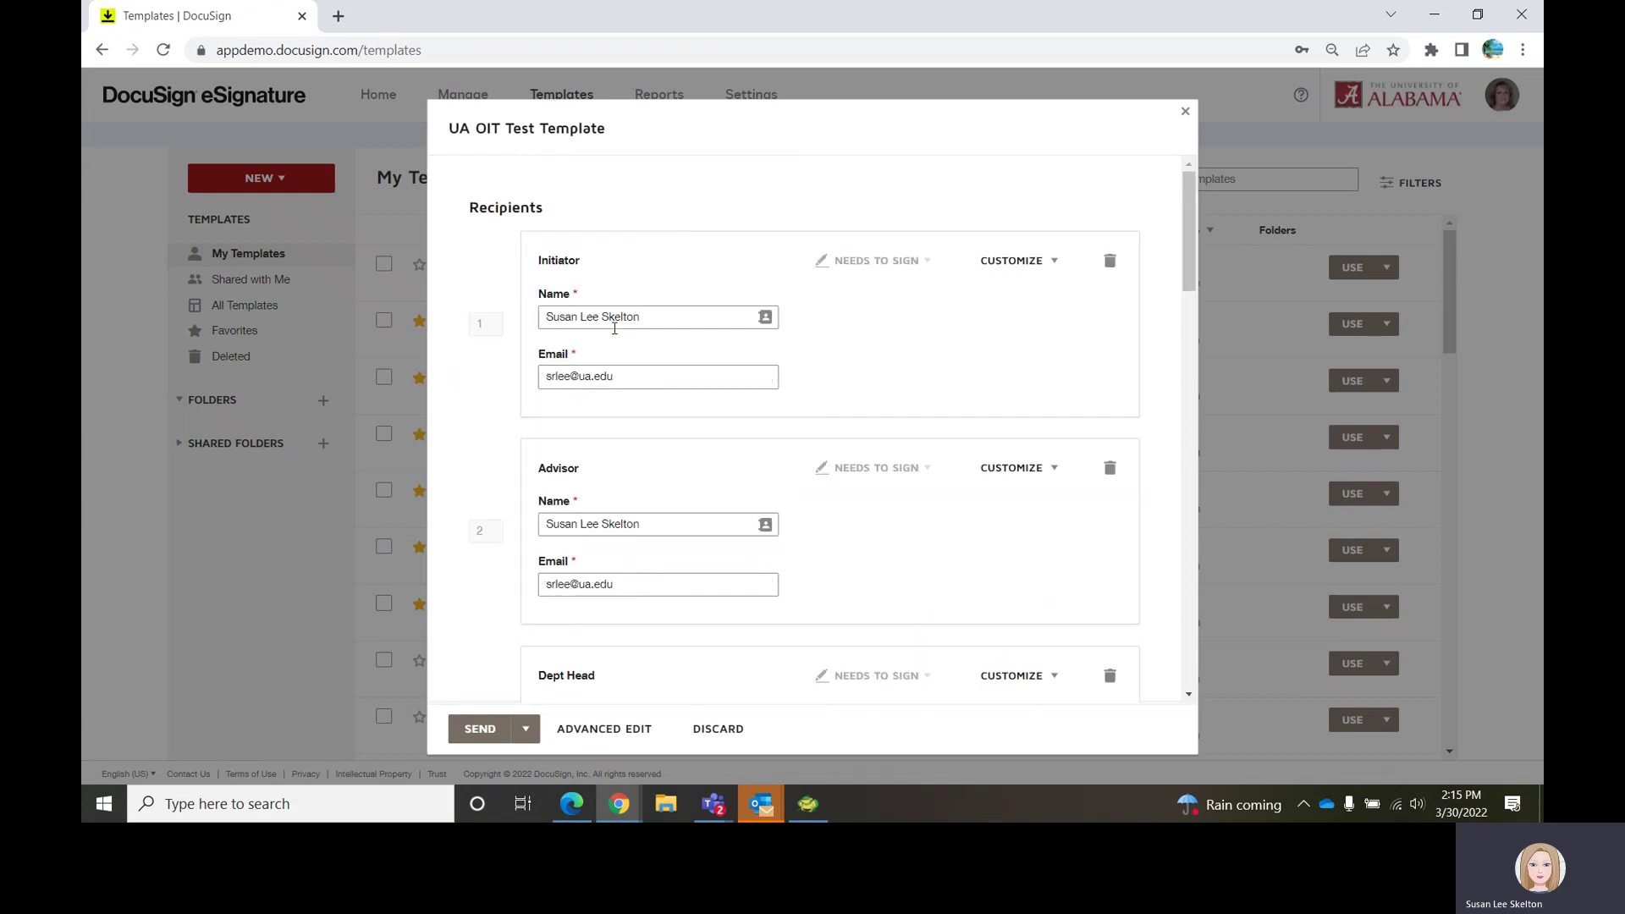
pyautogui.scroll(-8, 687, 609)
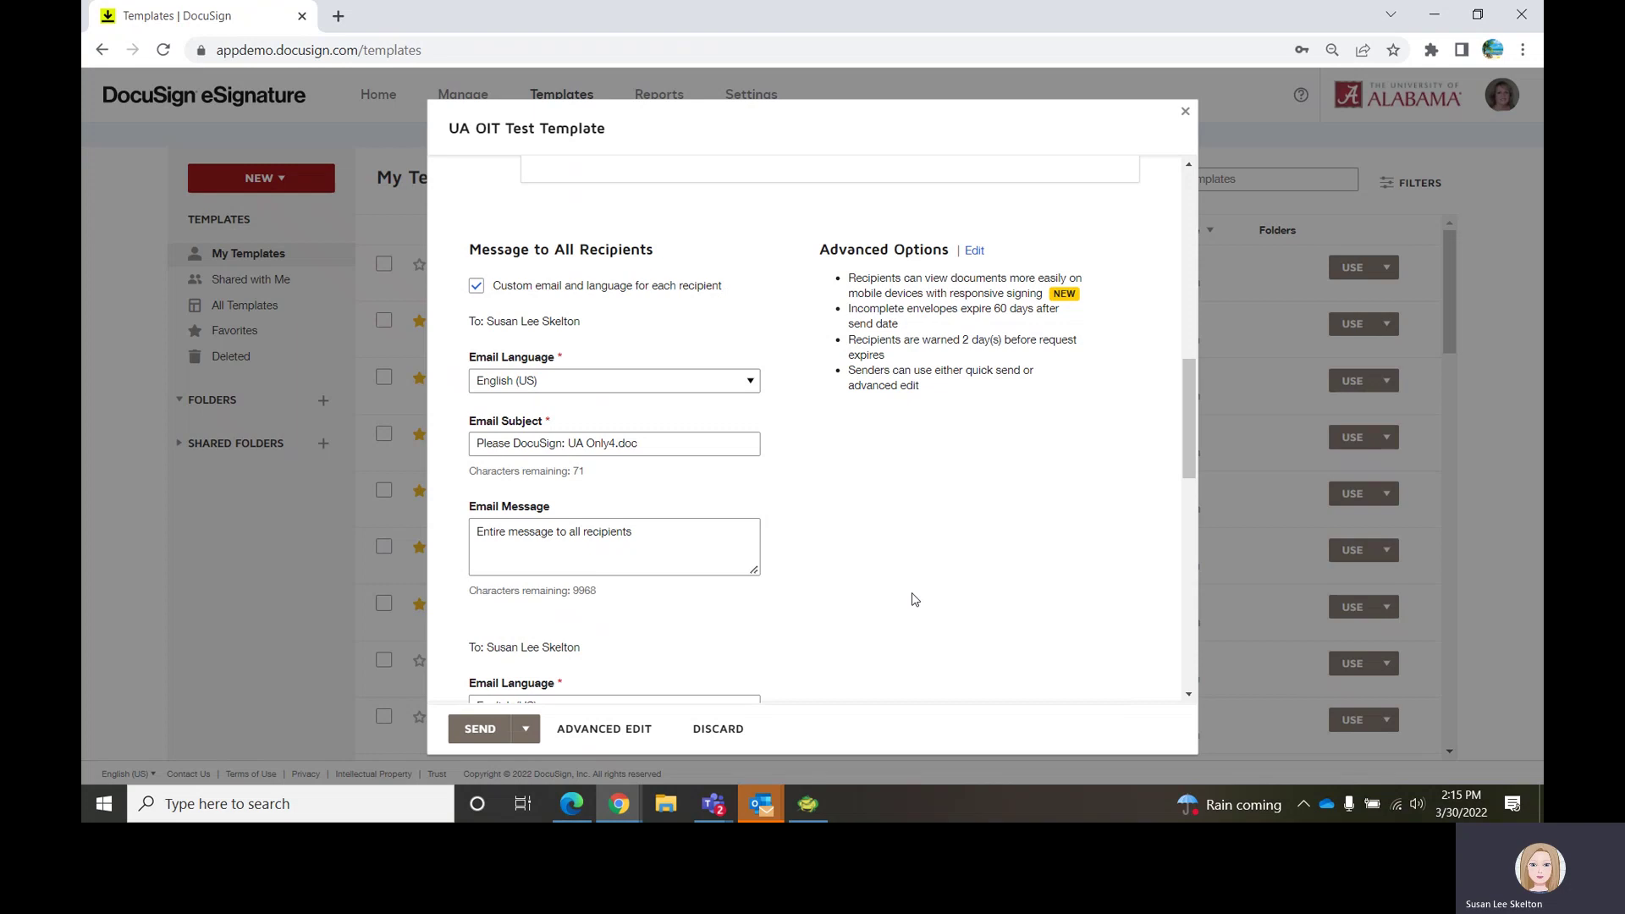
pyautogui.scroll(-6, 914, 599)
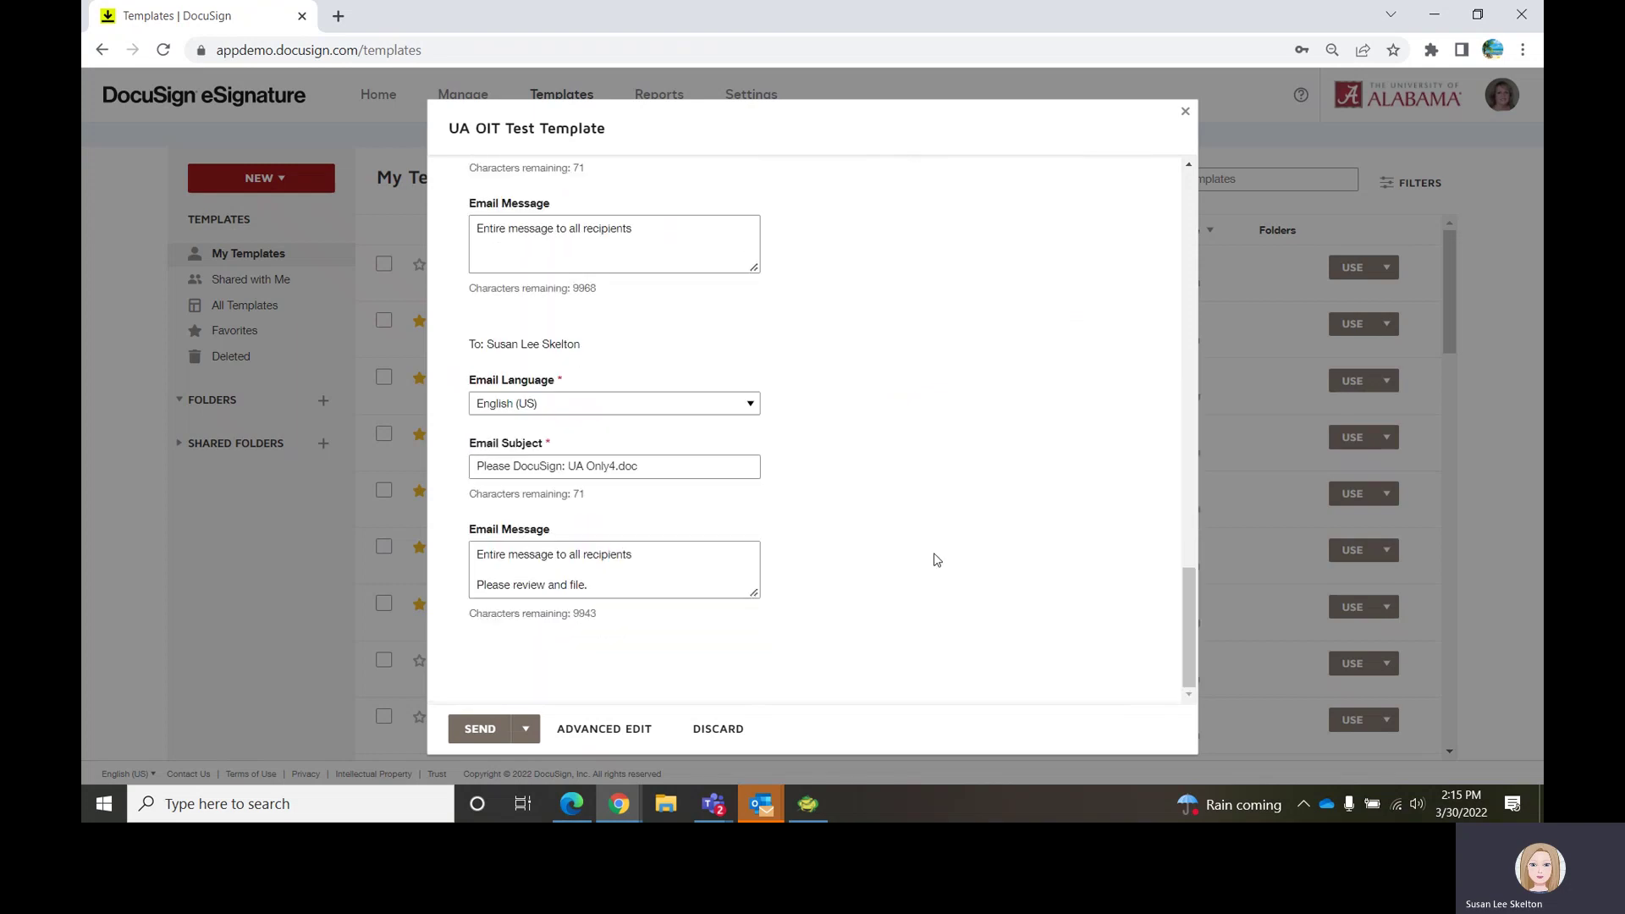
pyautogui.click(479, 738)
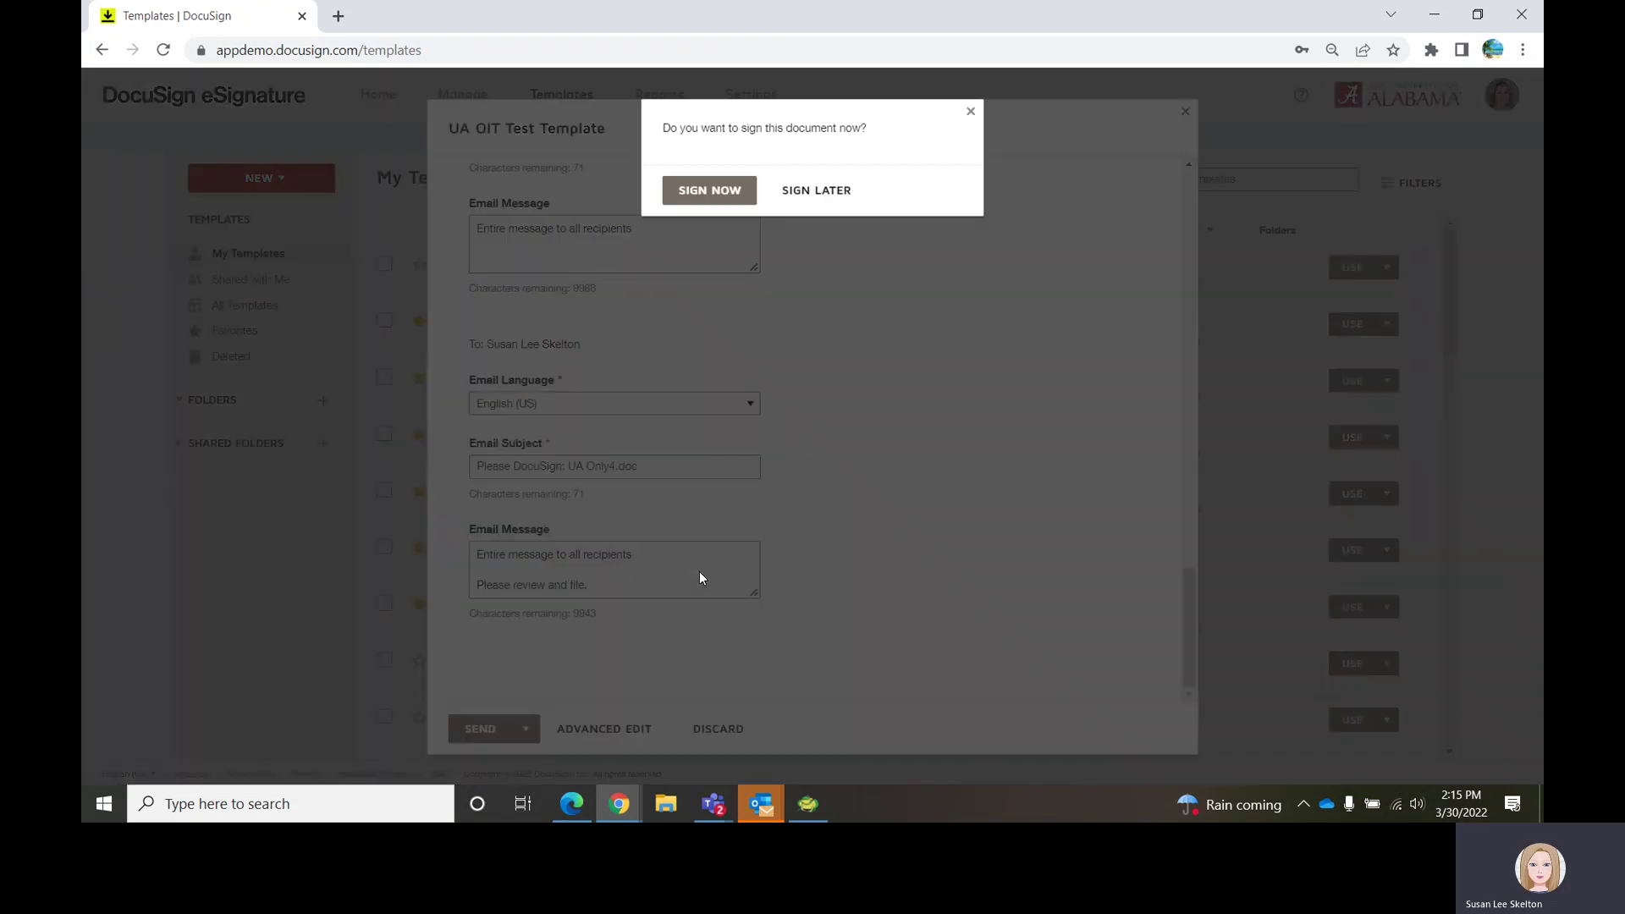
# Sign UA Only4.doc immediately as the first recipient, fill the optional text field, and finish.
pyautogui.click(710, 191)
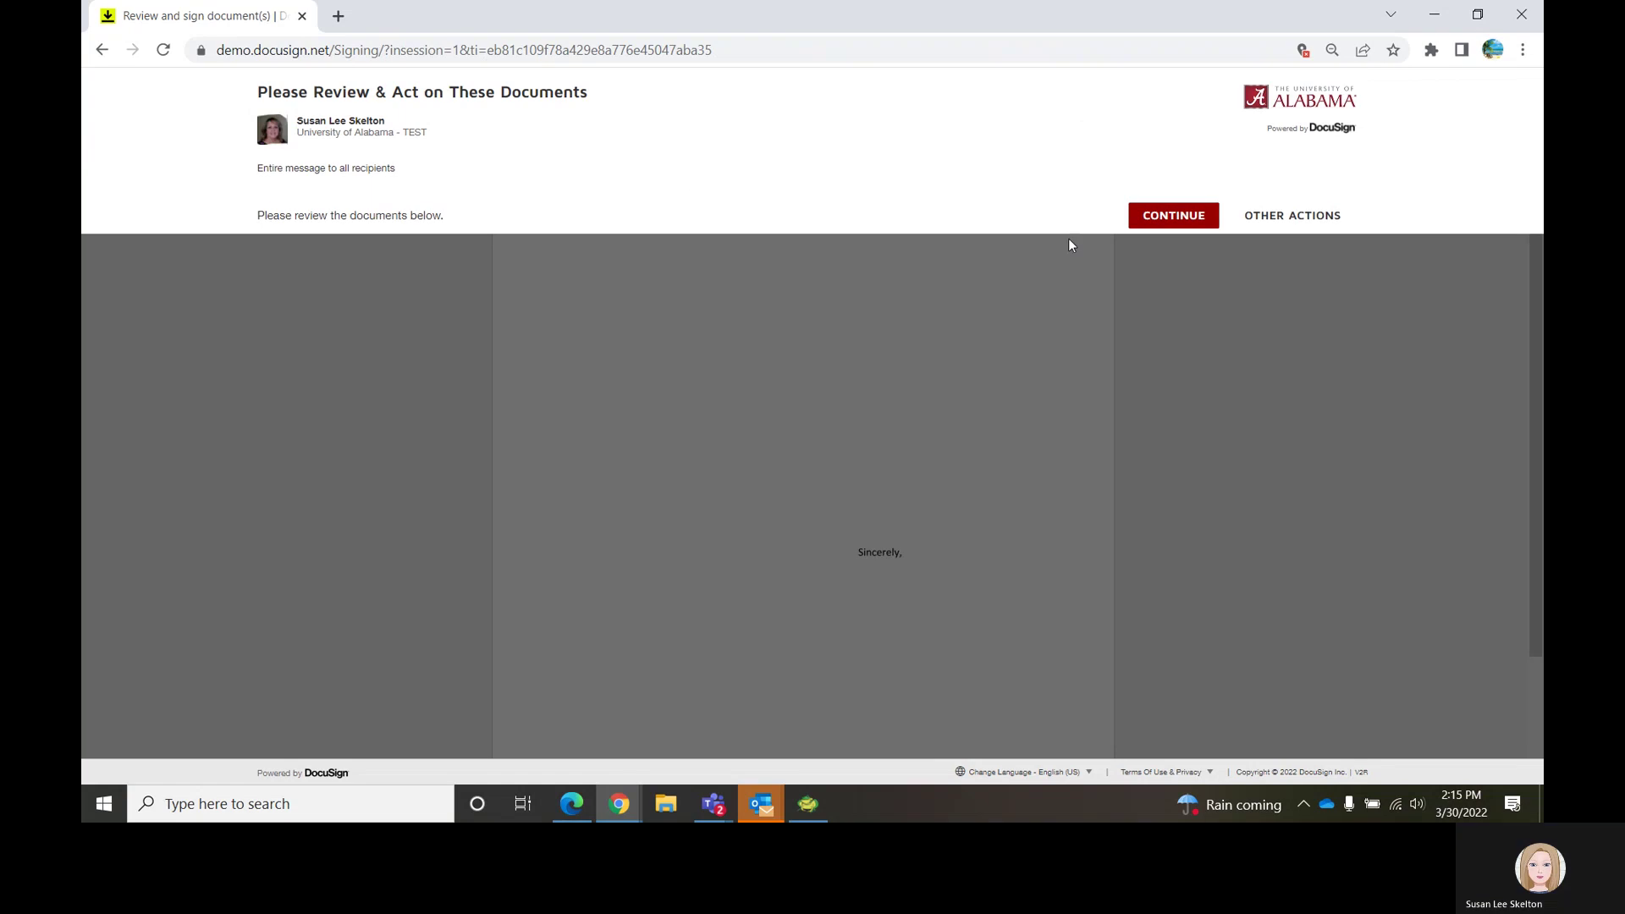
pyautogui.click(1171, 219)
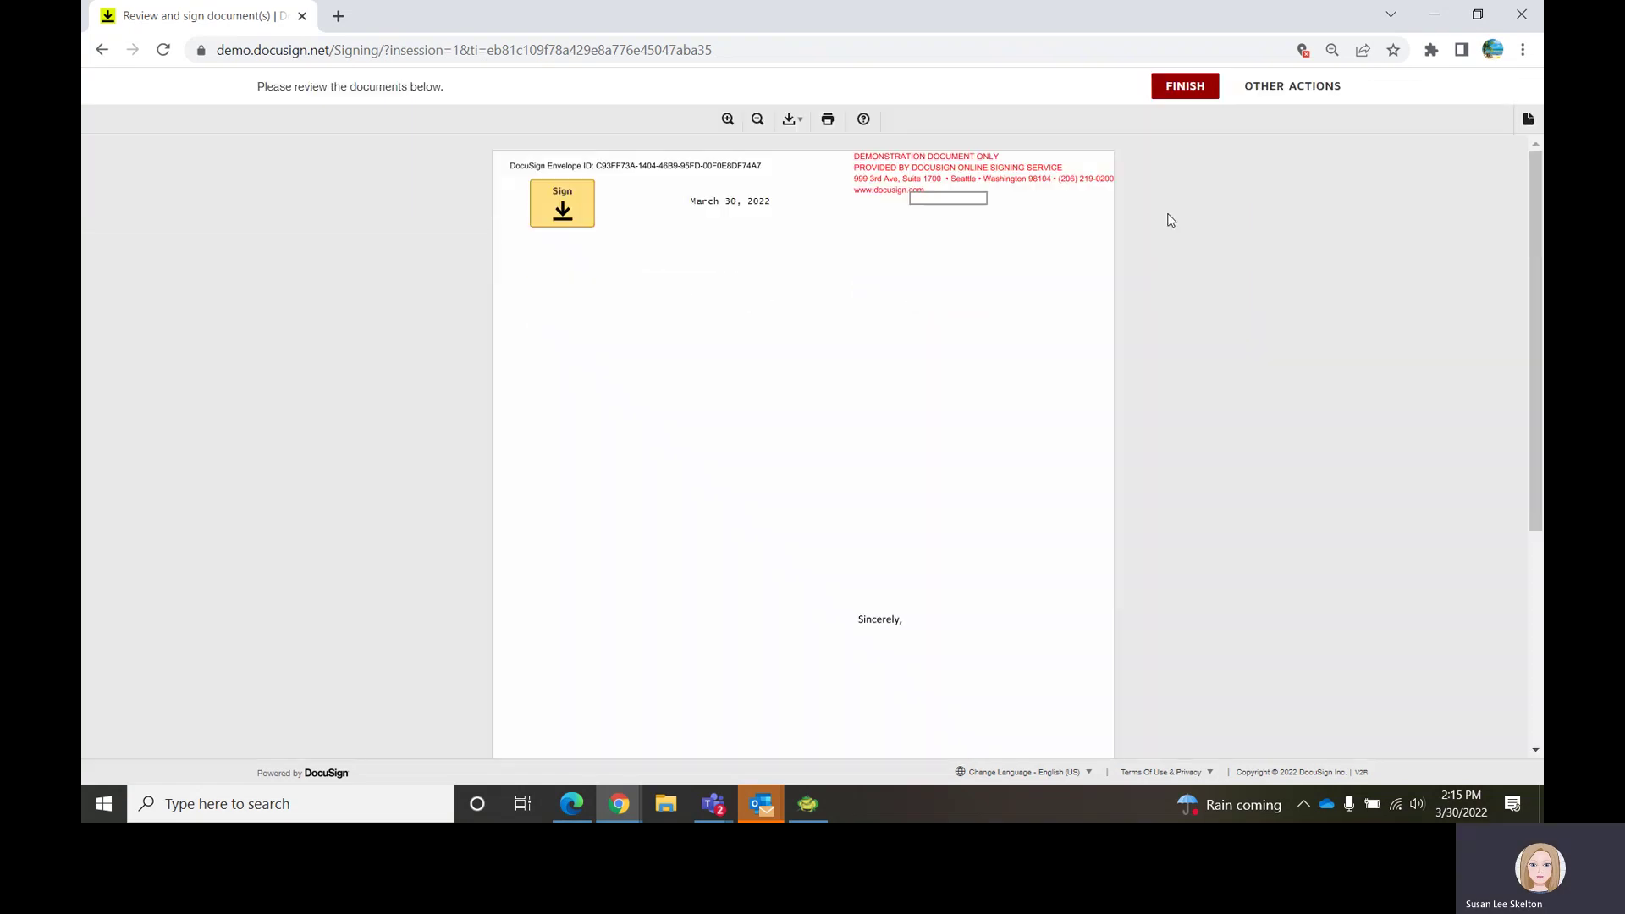
pyautogui.click(551, 228)
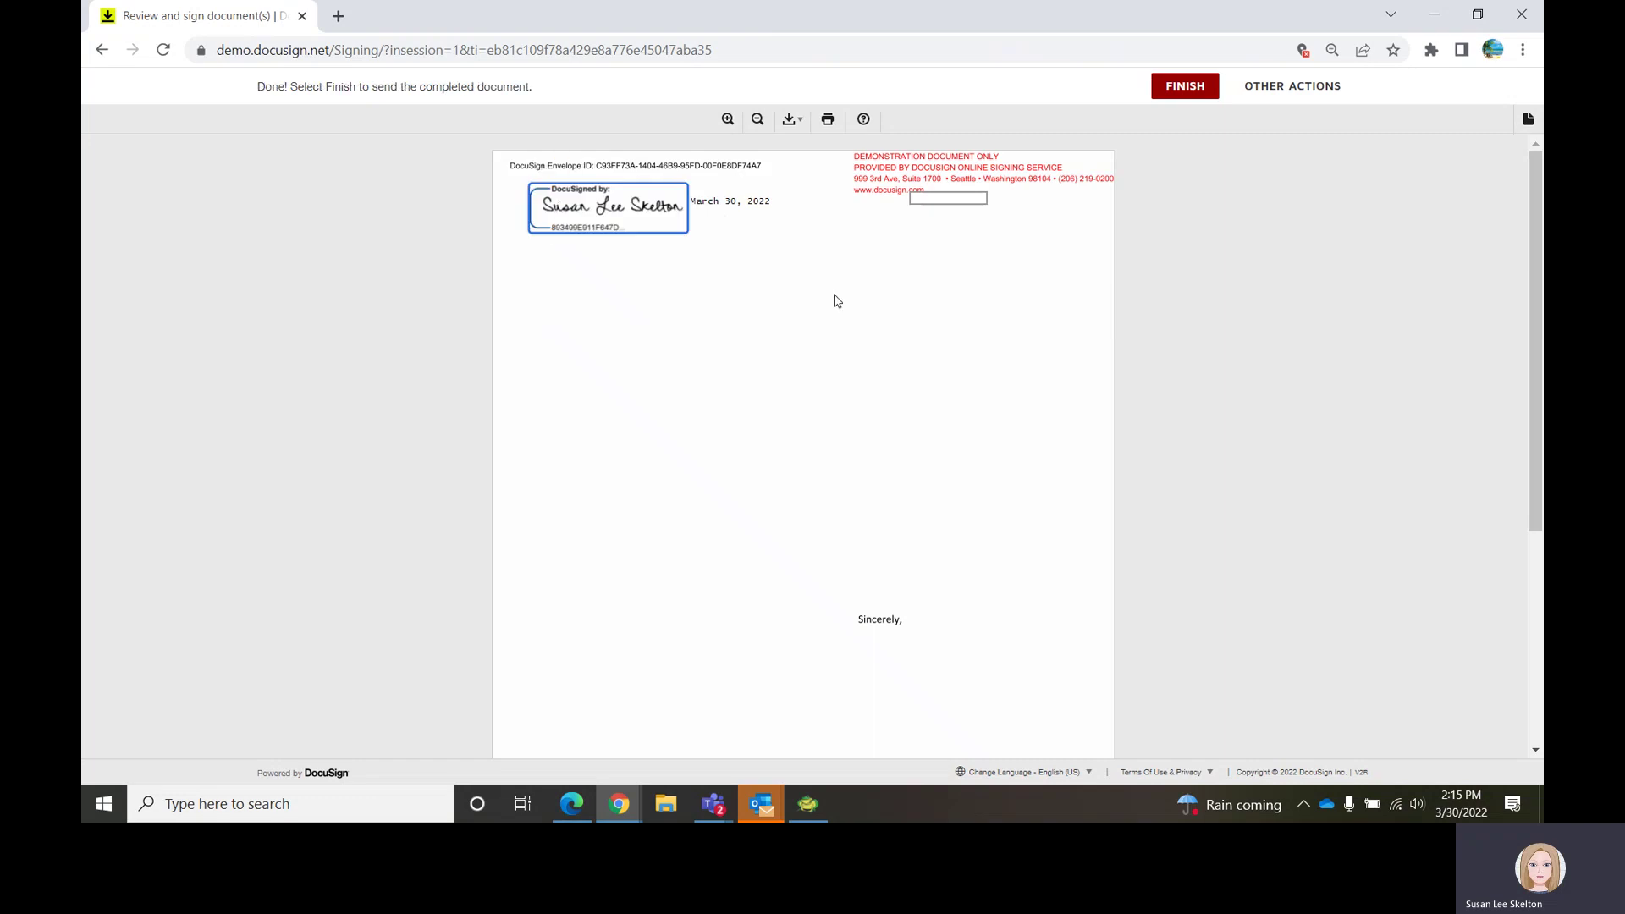
pyautogui.click(945, 199)
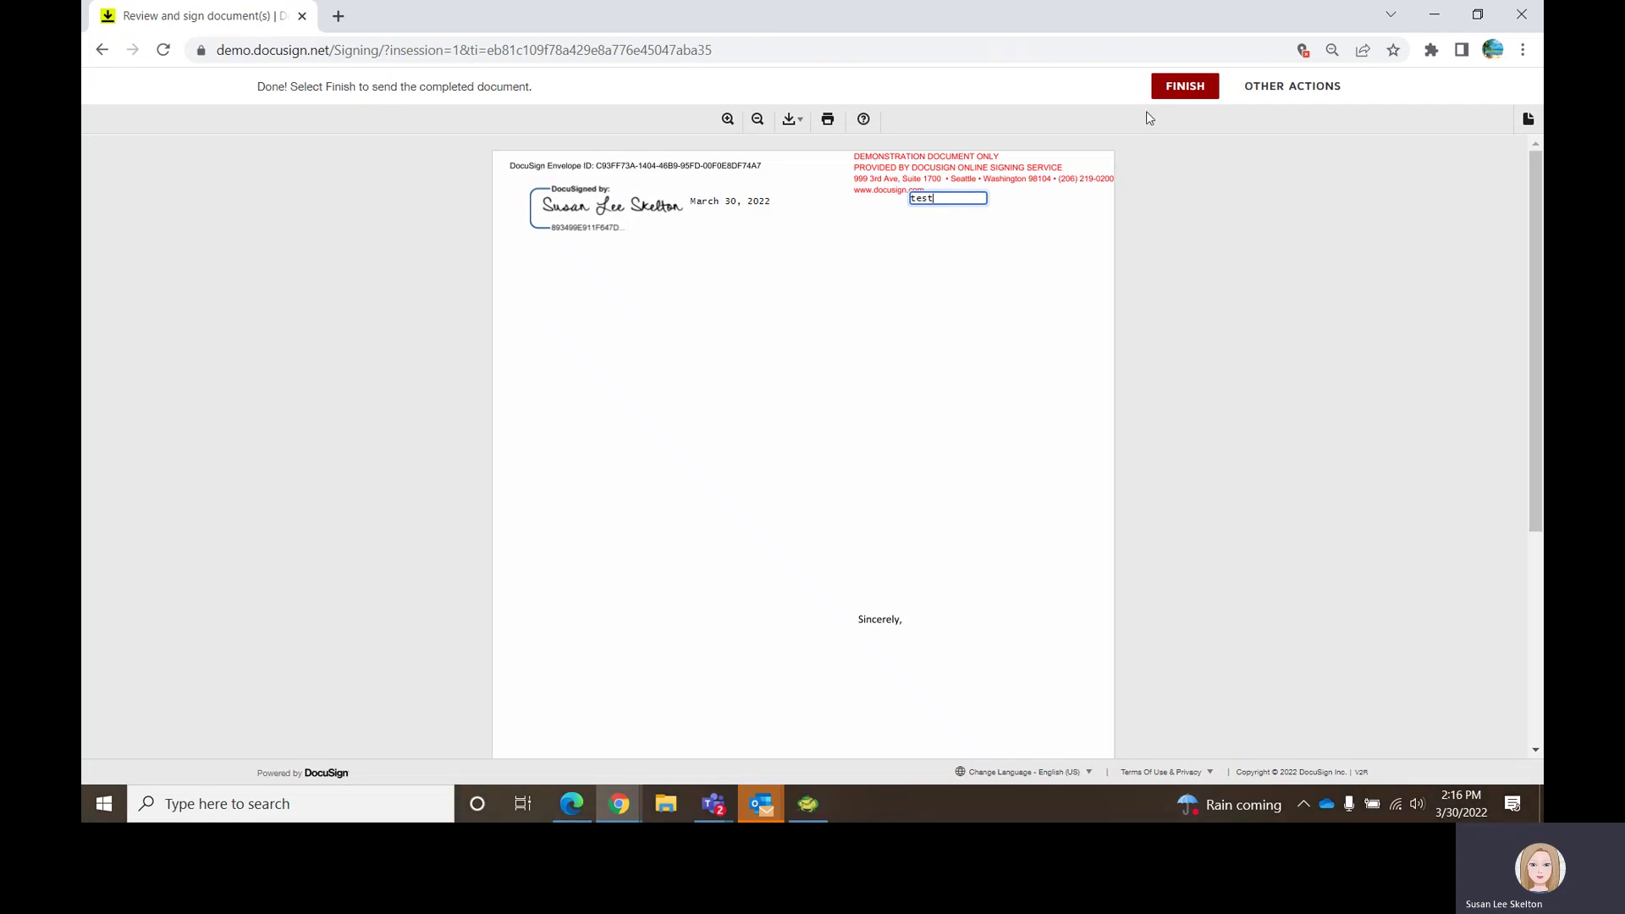
pyautogui.click(1183, 87)
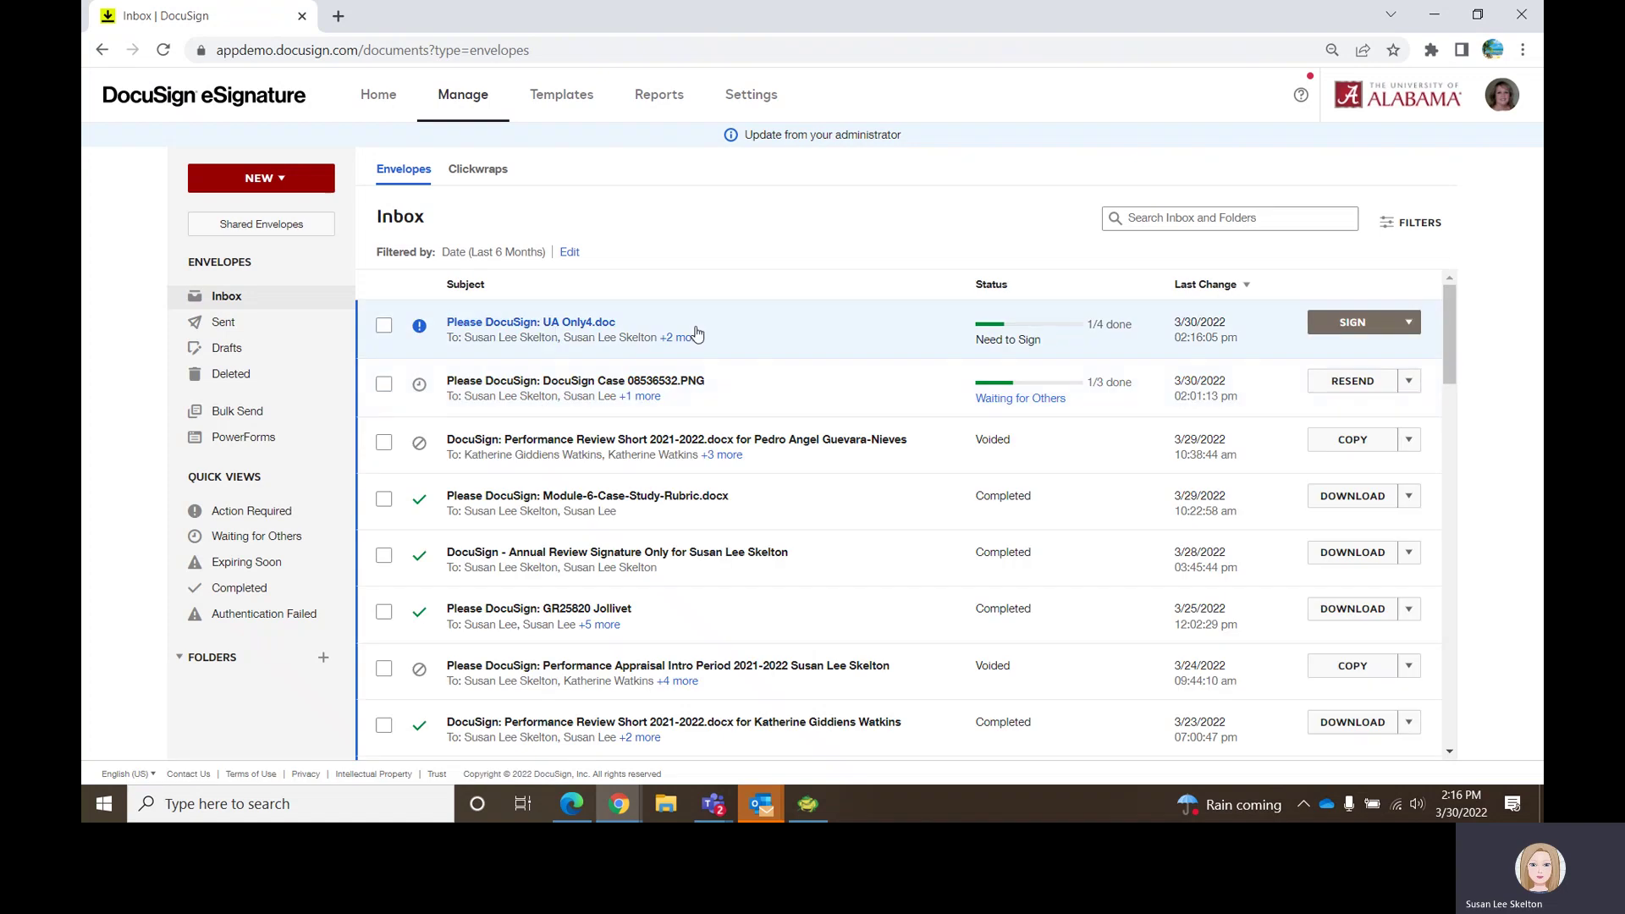
# Open UA Only4.doc from the Inbox as the second recipient, fill the text field, sign and finish.
pyautogui.click(1347, 327)
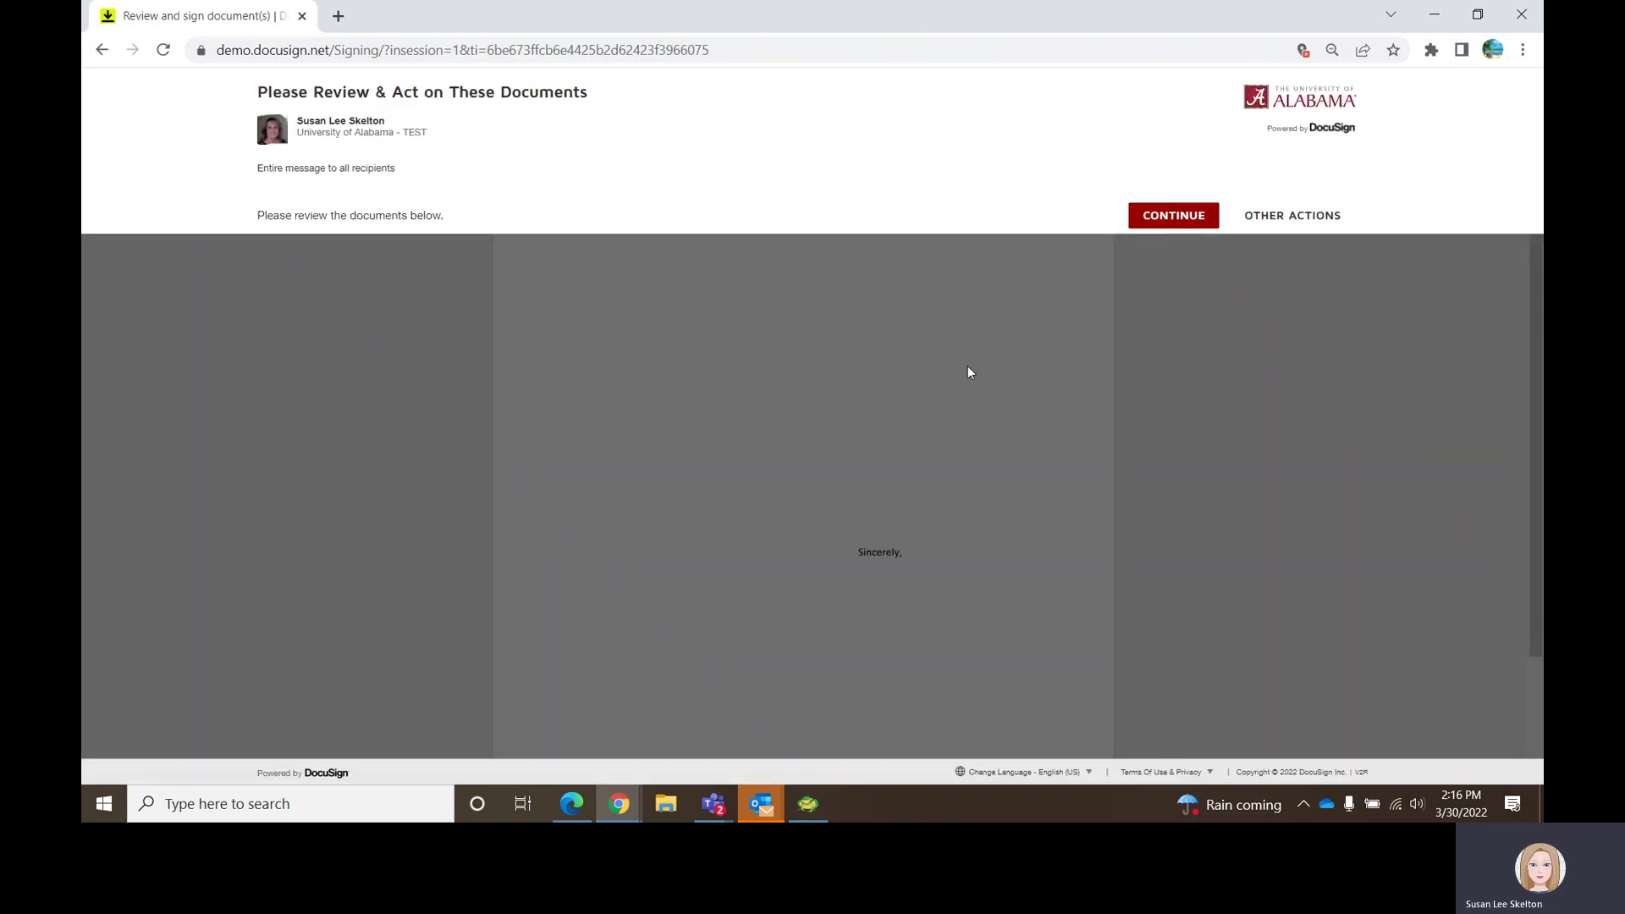
pyautogui.click(1154, 215)
pyautogui.click(550, 292)
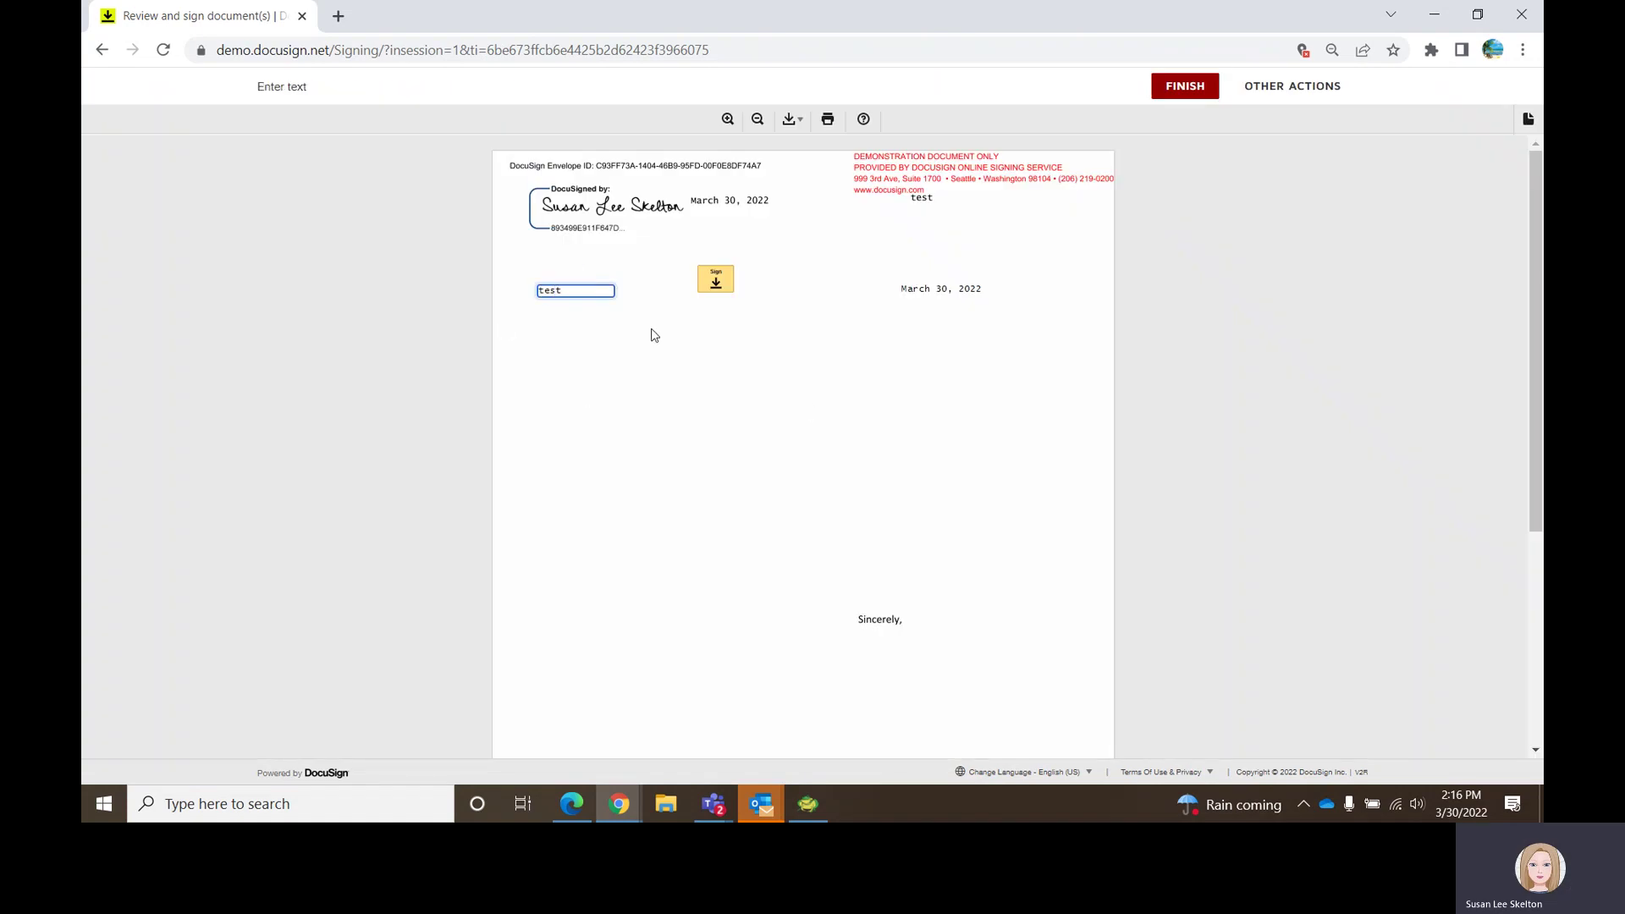
pyautogui.click(716, 283)
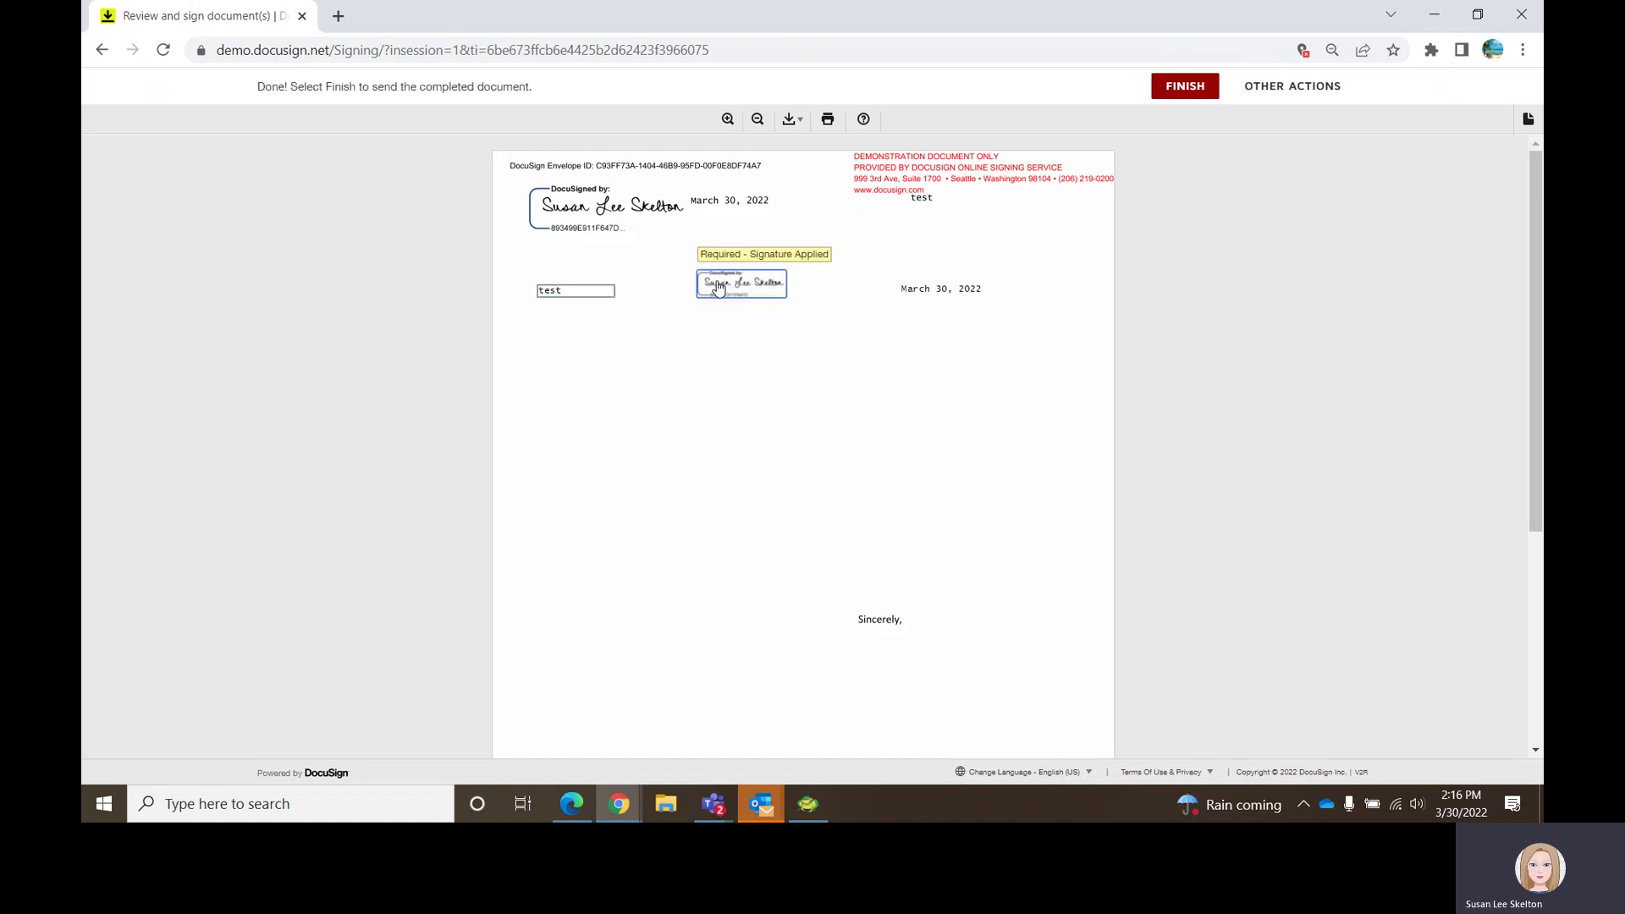
pyautogui.click(1185, 86)
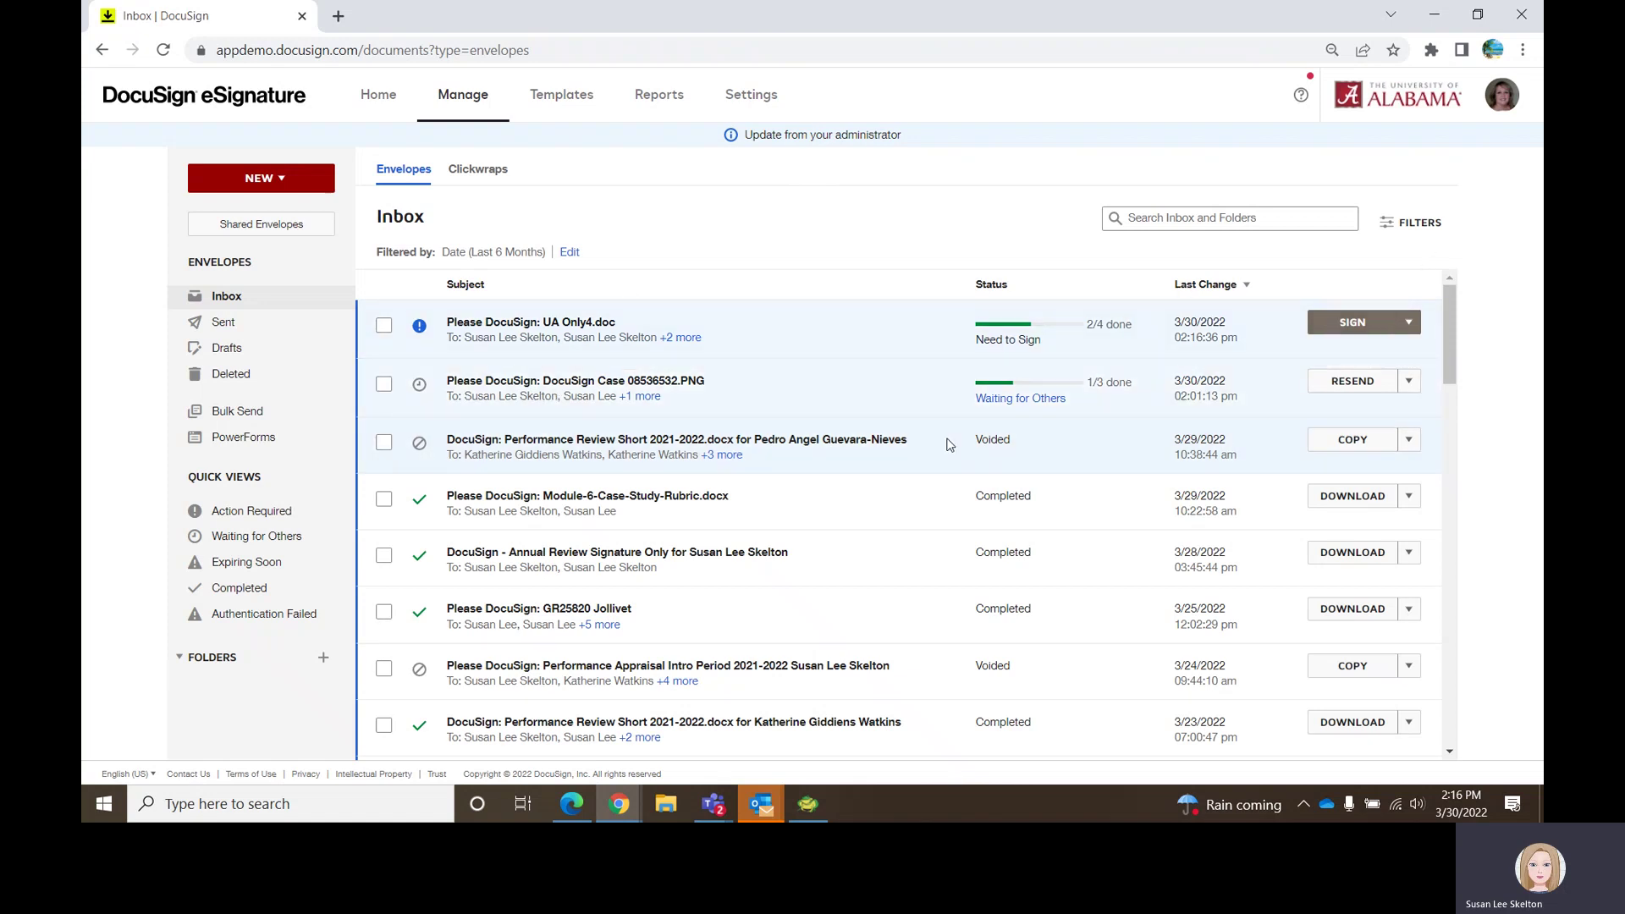
# Sign UA Only4.doc as the final recipient with 'test' in the optional field and finish.
pyautogui.click(1353, 321)
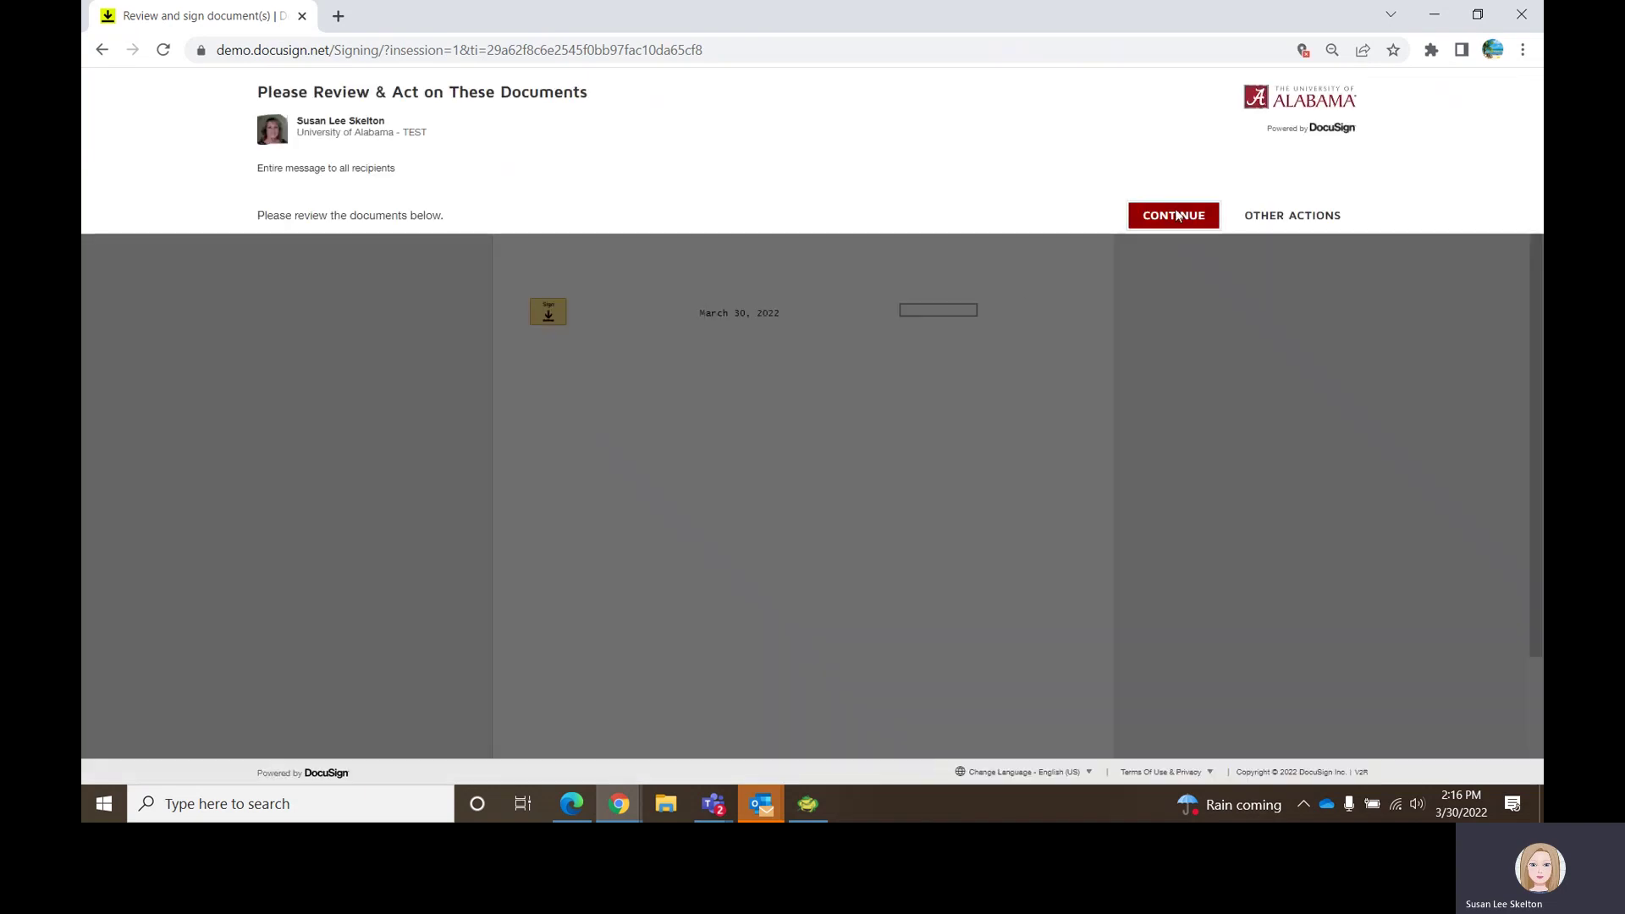
pyautogui.click(1179, 217)
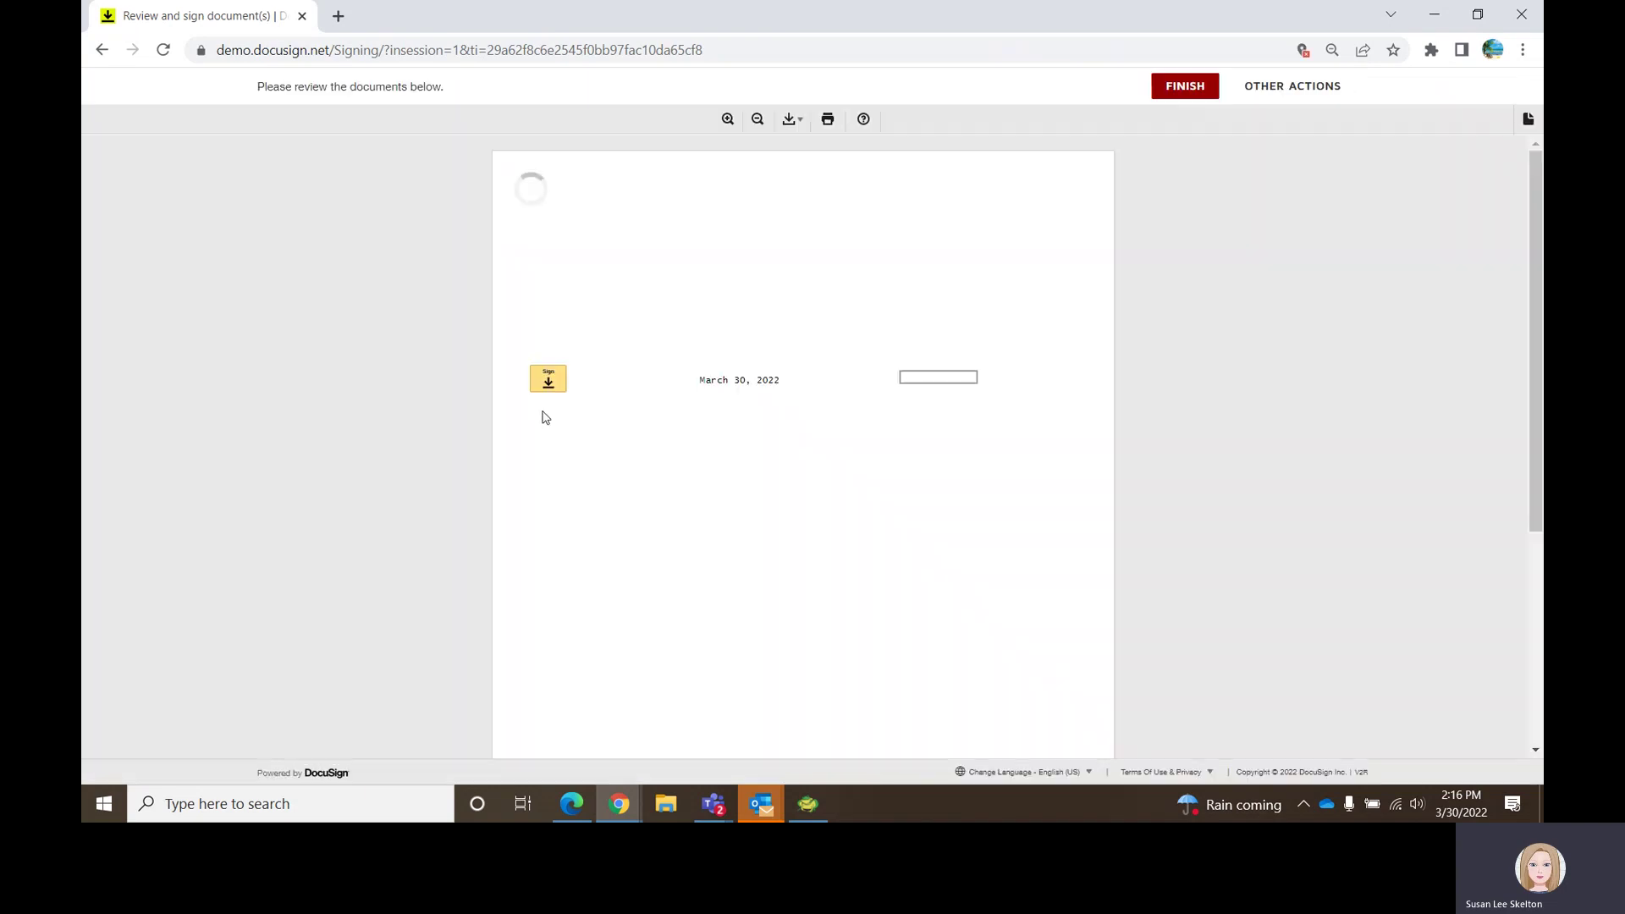
pyautogui.click(548, 379)
pyautogui.click(929, 376)
pyautogui.write('test')
pyautogui.click(1185, 86)
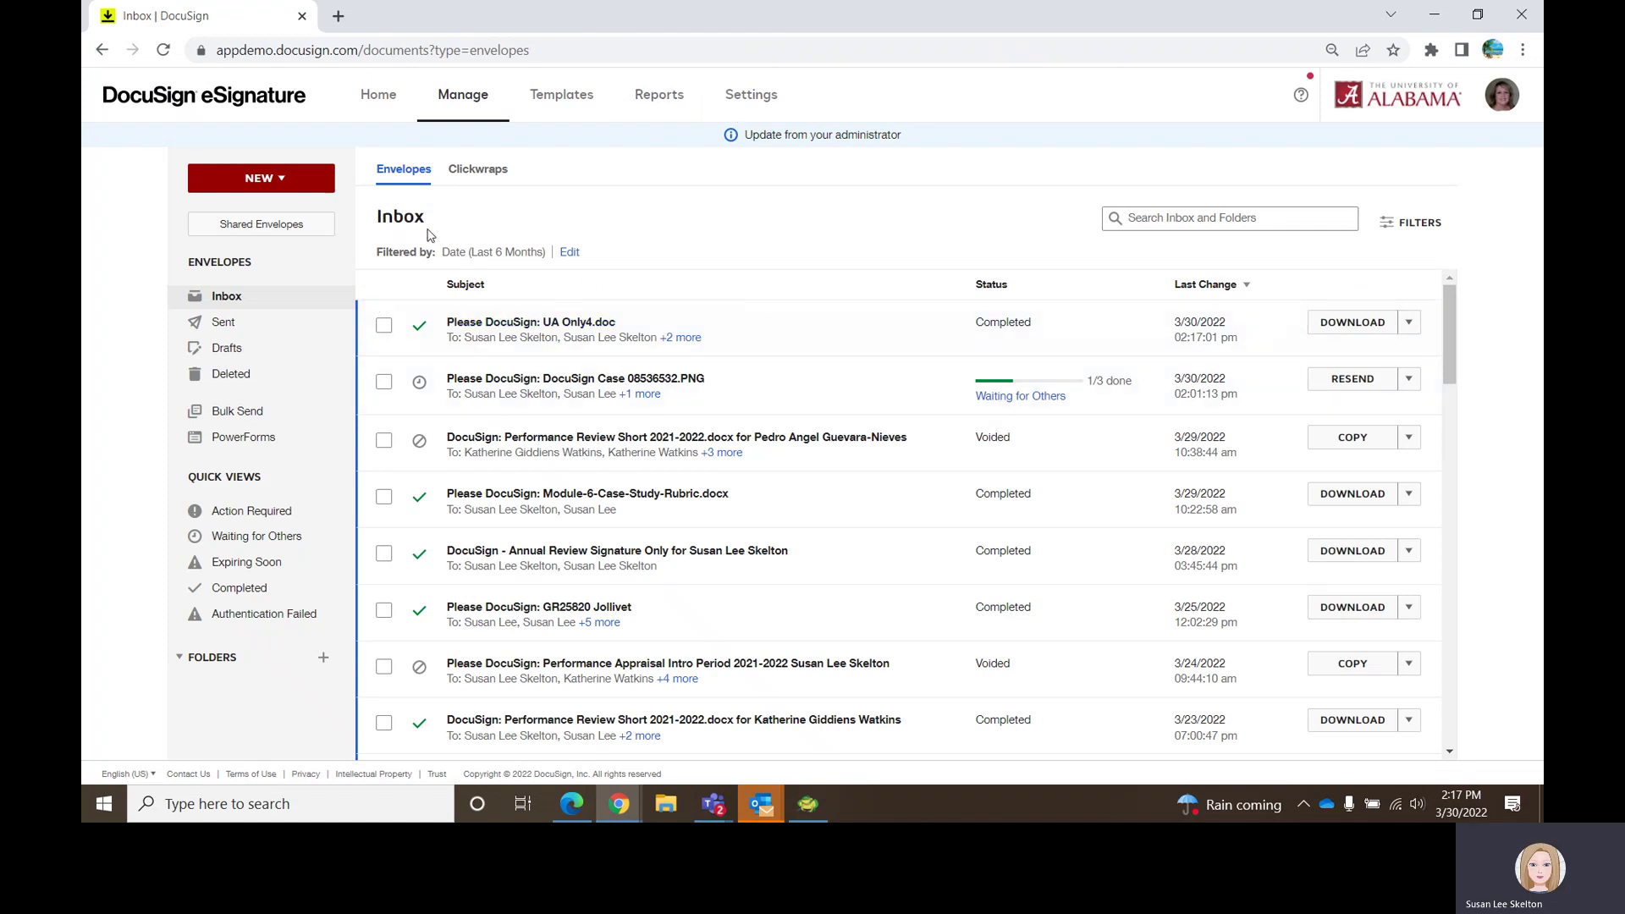
# Switch to the Sent folder and show more actions for the completed UA Only4.doc envelope.
pyautogui.click(537, 323)
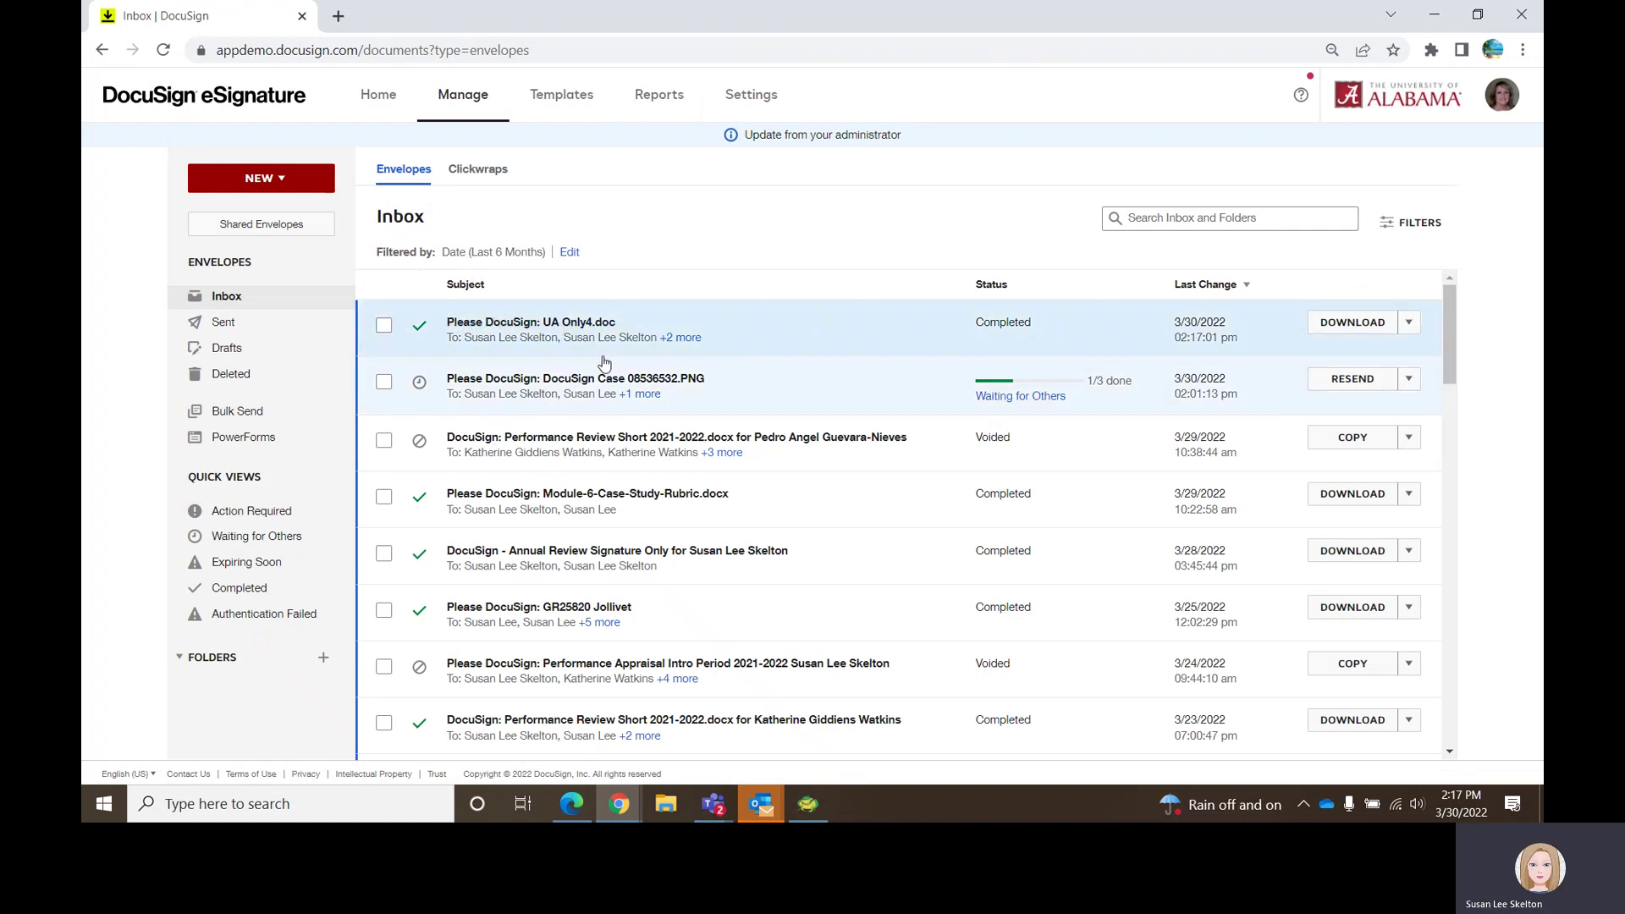
pyautogui.click(224, 326)
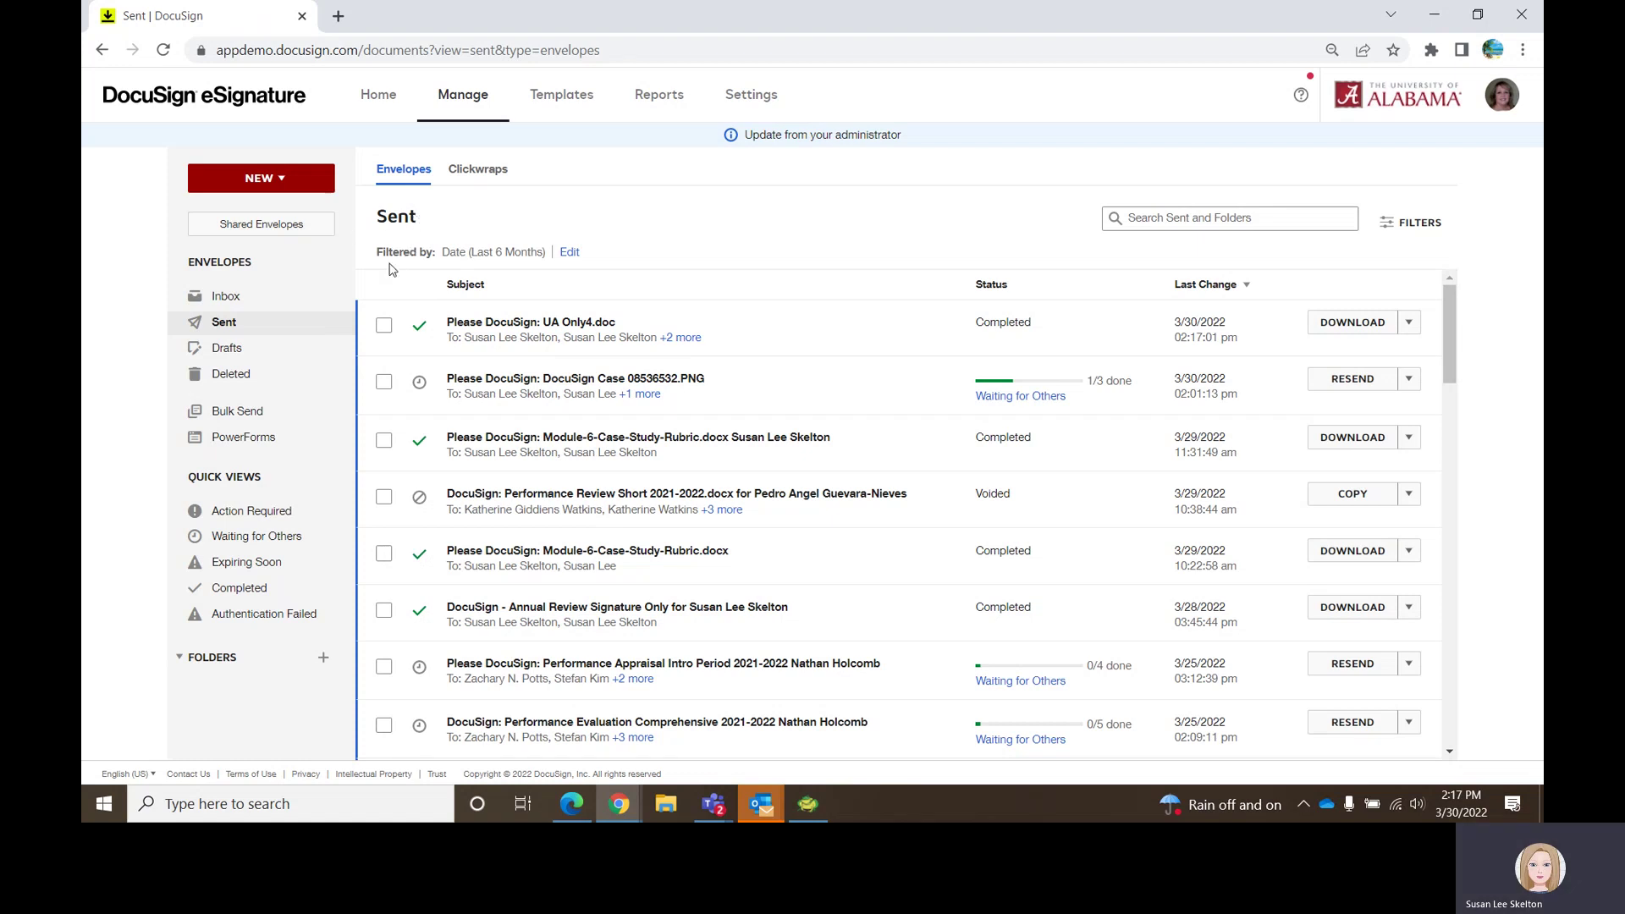
pyautogui.click(227, 303)
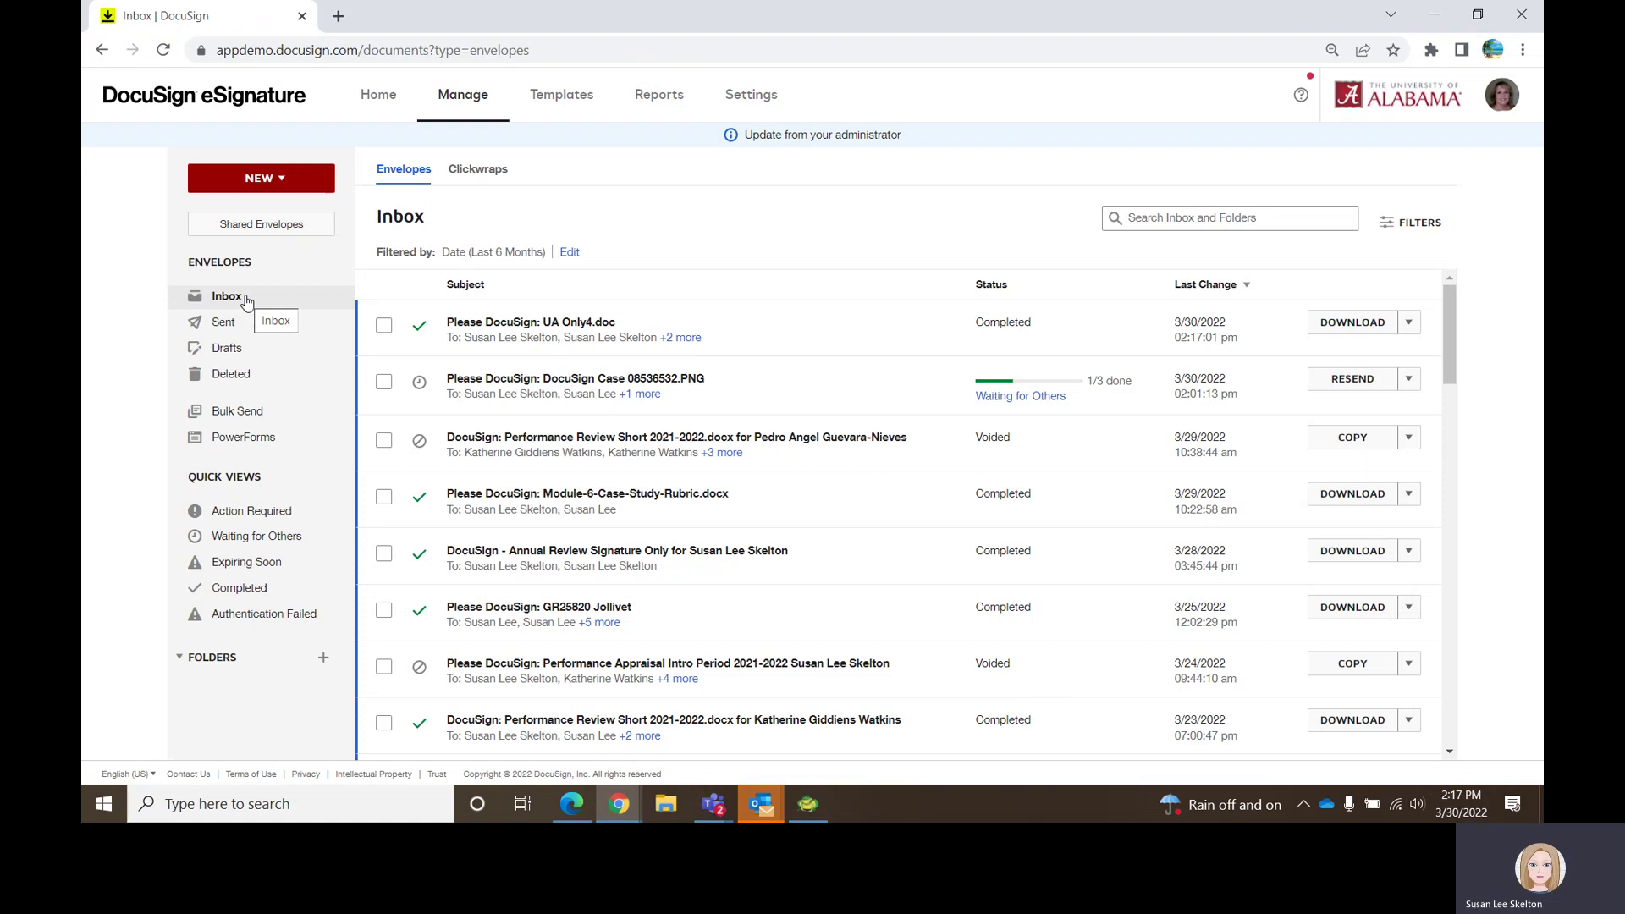
pyautogui.click(226, 322)
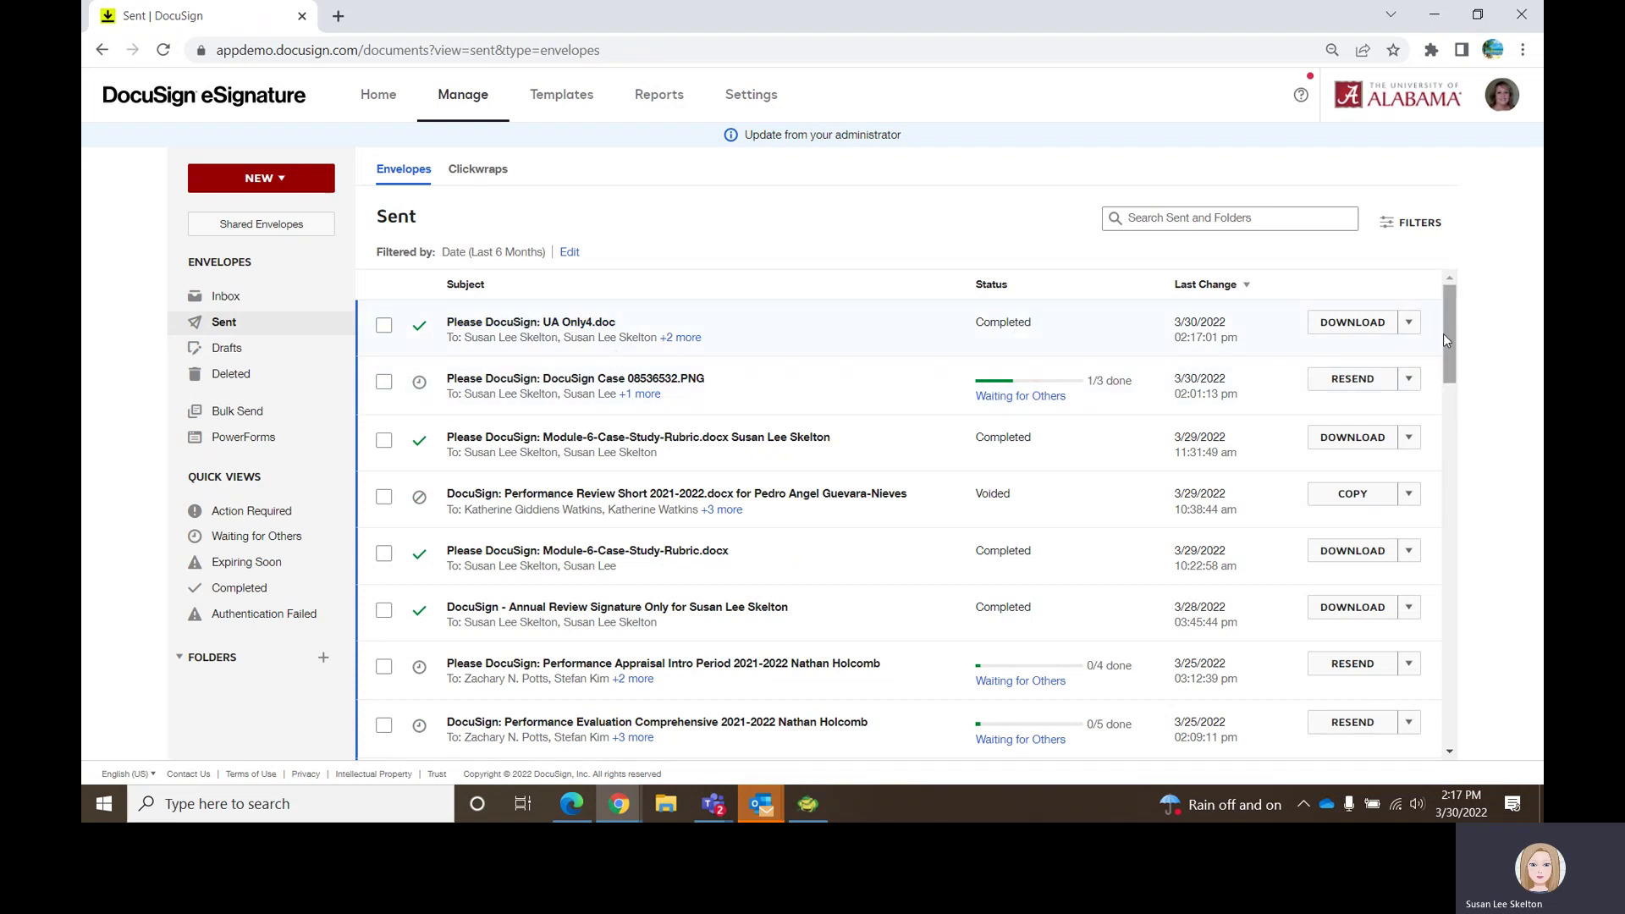
pyautogui.click(1421, 322)
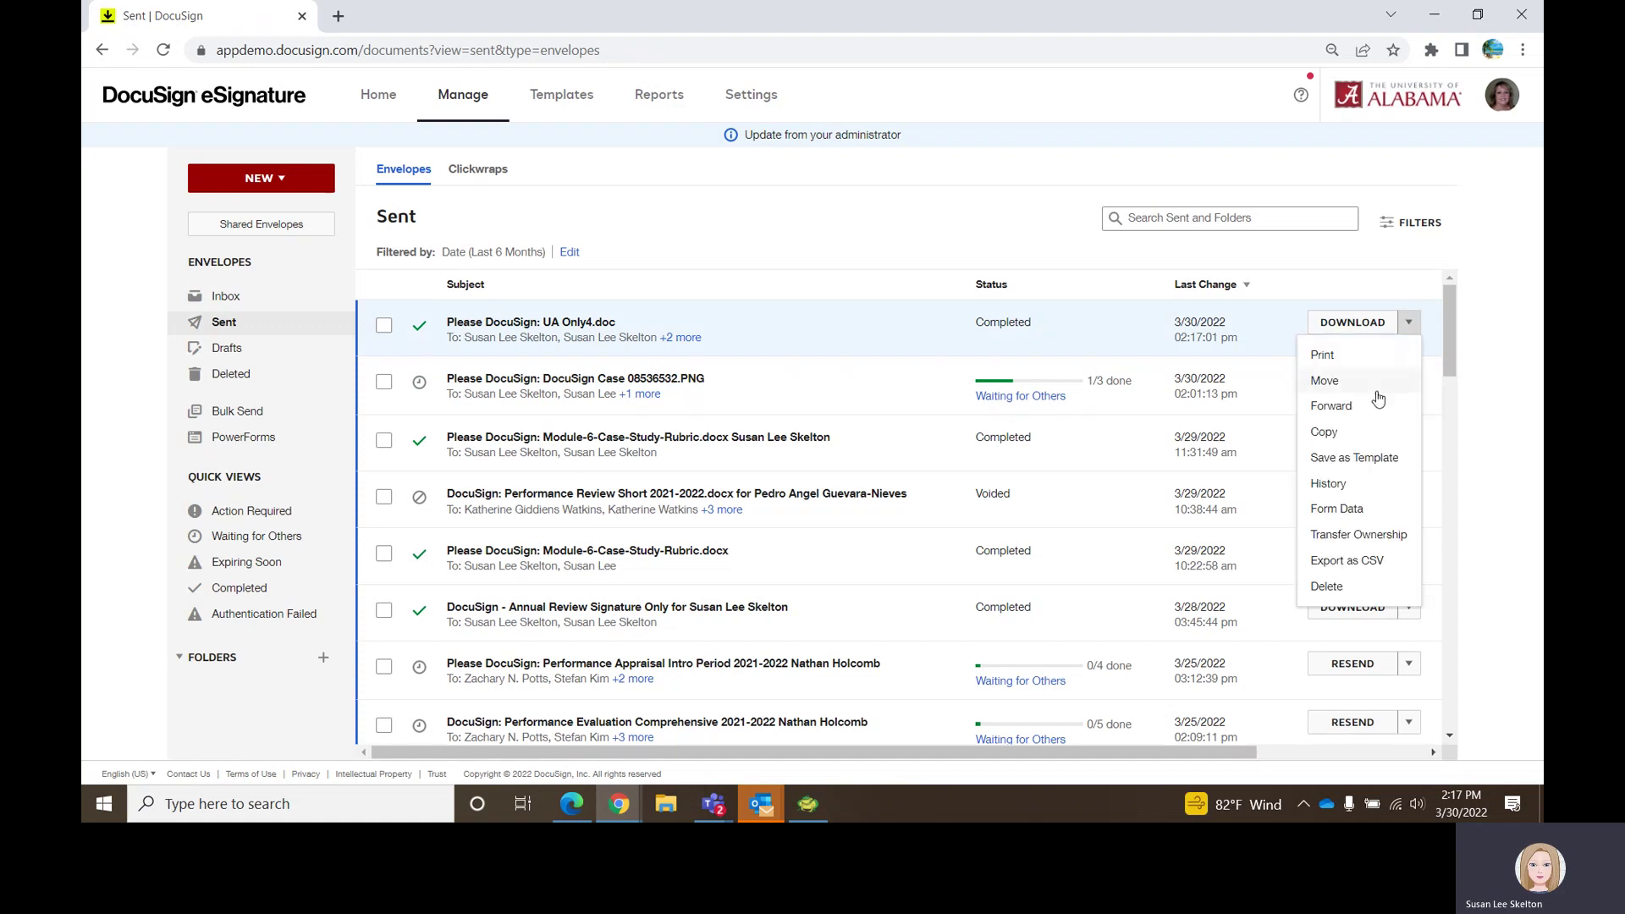
pyautogui.click(1328, 485)
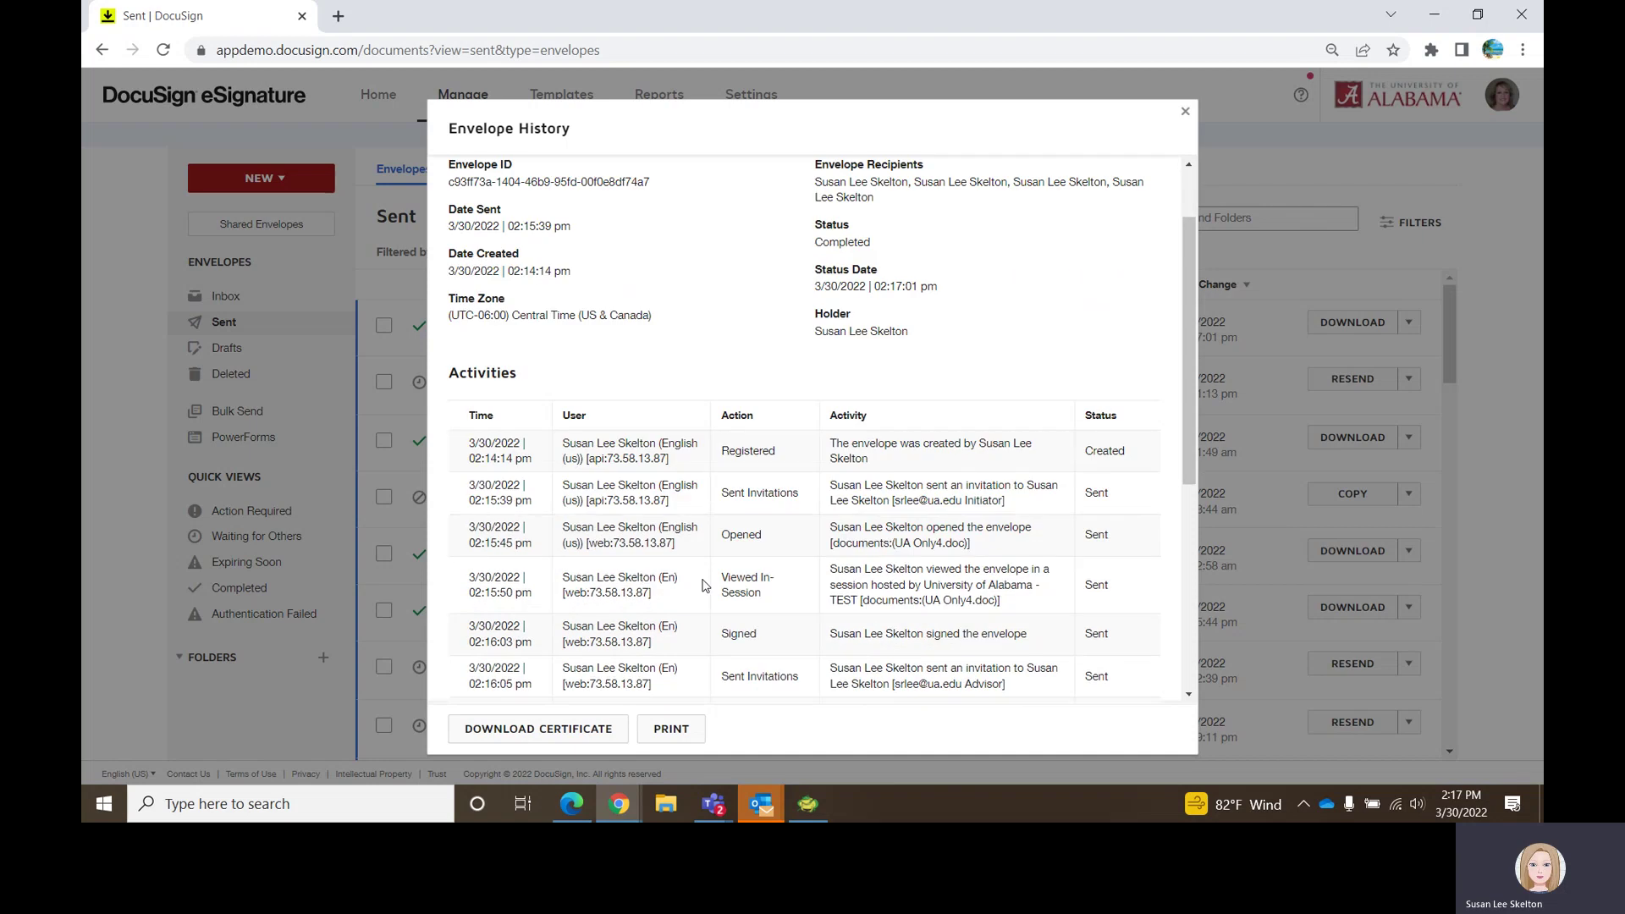
pyautogui.scroll(-5, 687, 562)
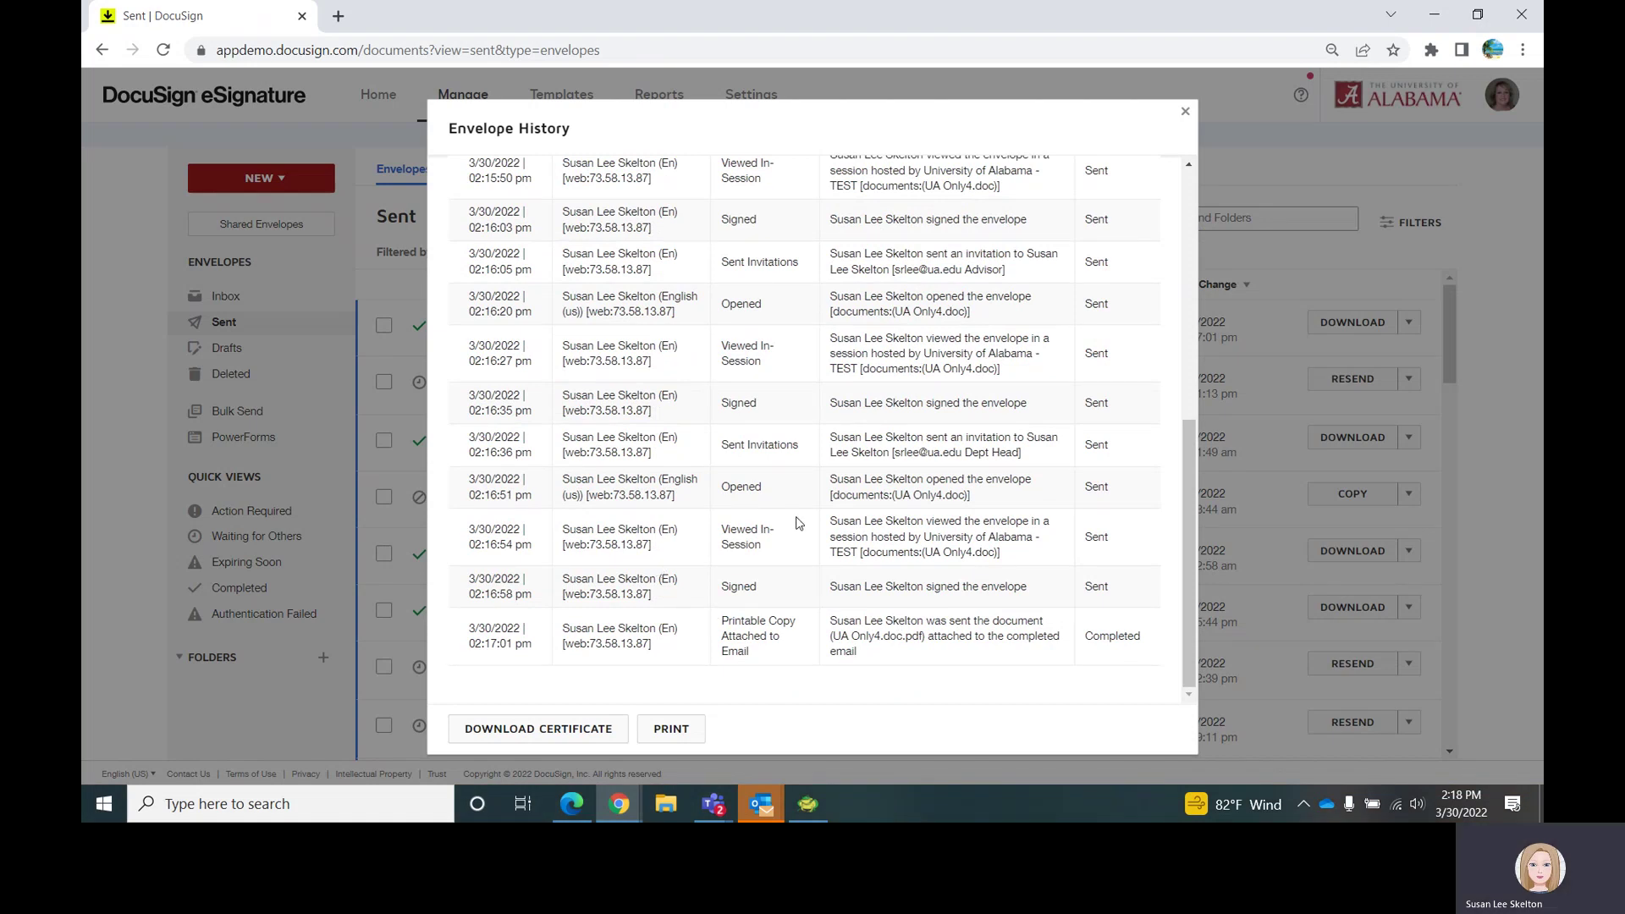
pyautogui.scroll(5, 796, 523)
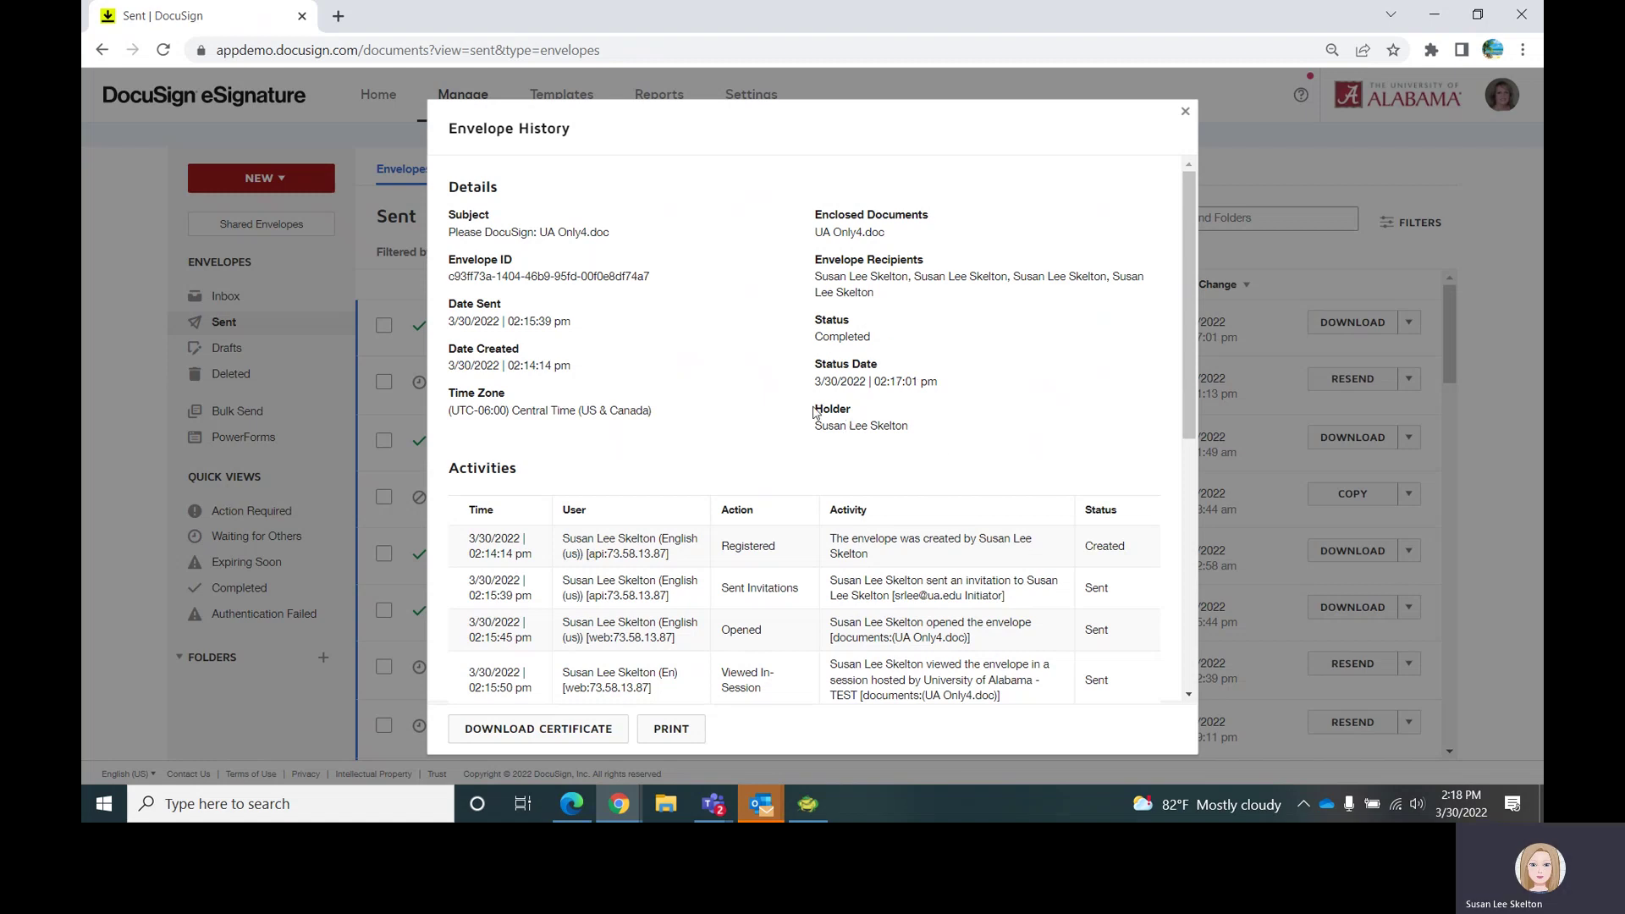
pyautogui.moveTo(817, 408); pyautogui.dragTo(897, 442)
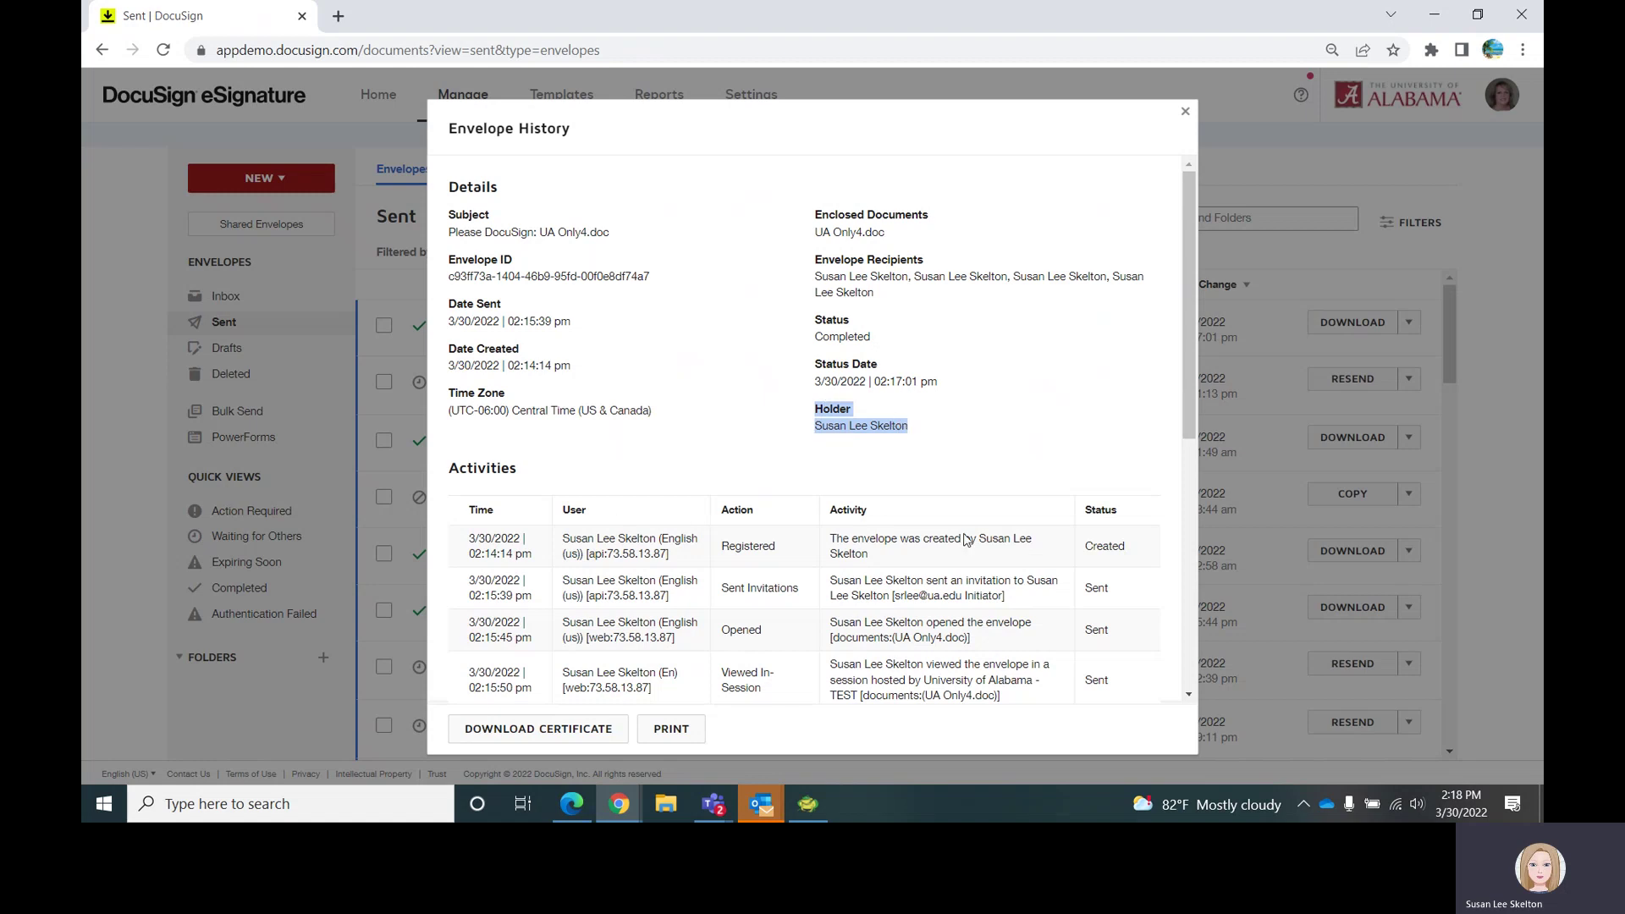
pyautogui.click(1187, 115)
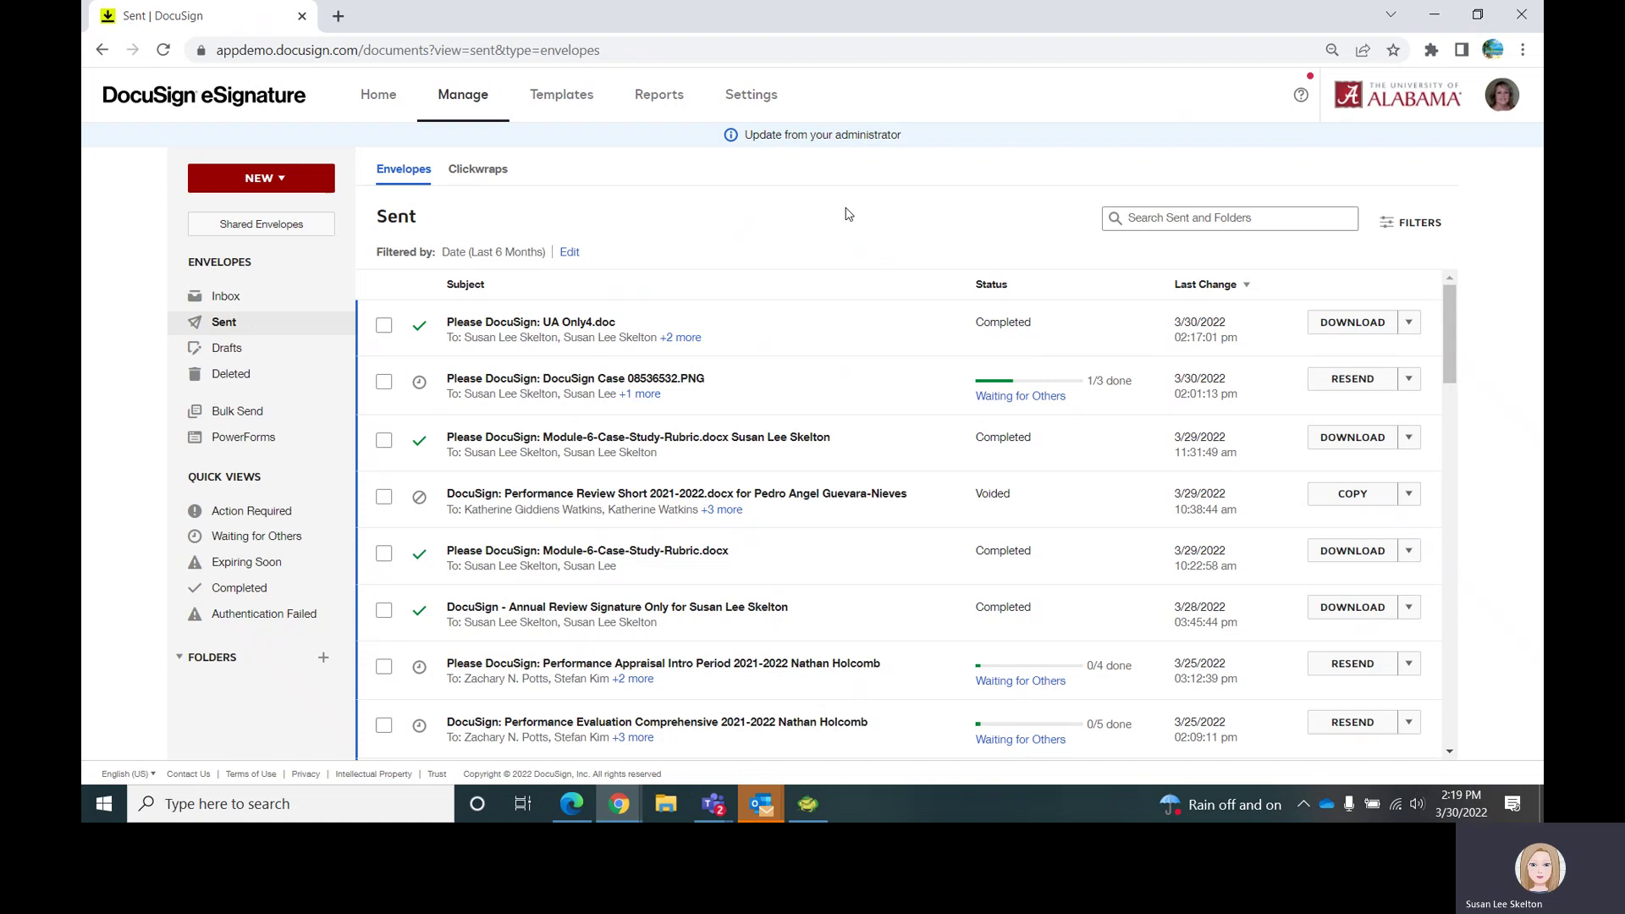
# From Templates, choose Create PowerForm for UA OIT Test Template.
pyautogui.click(588, 95)
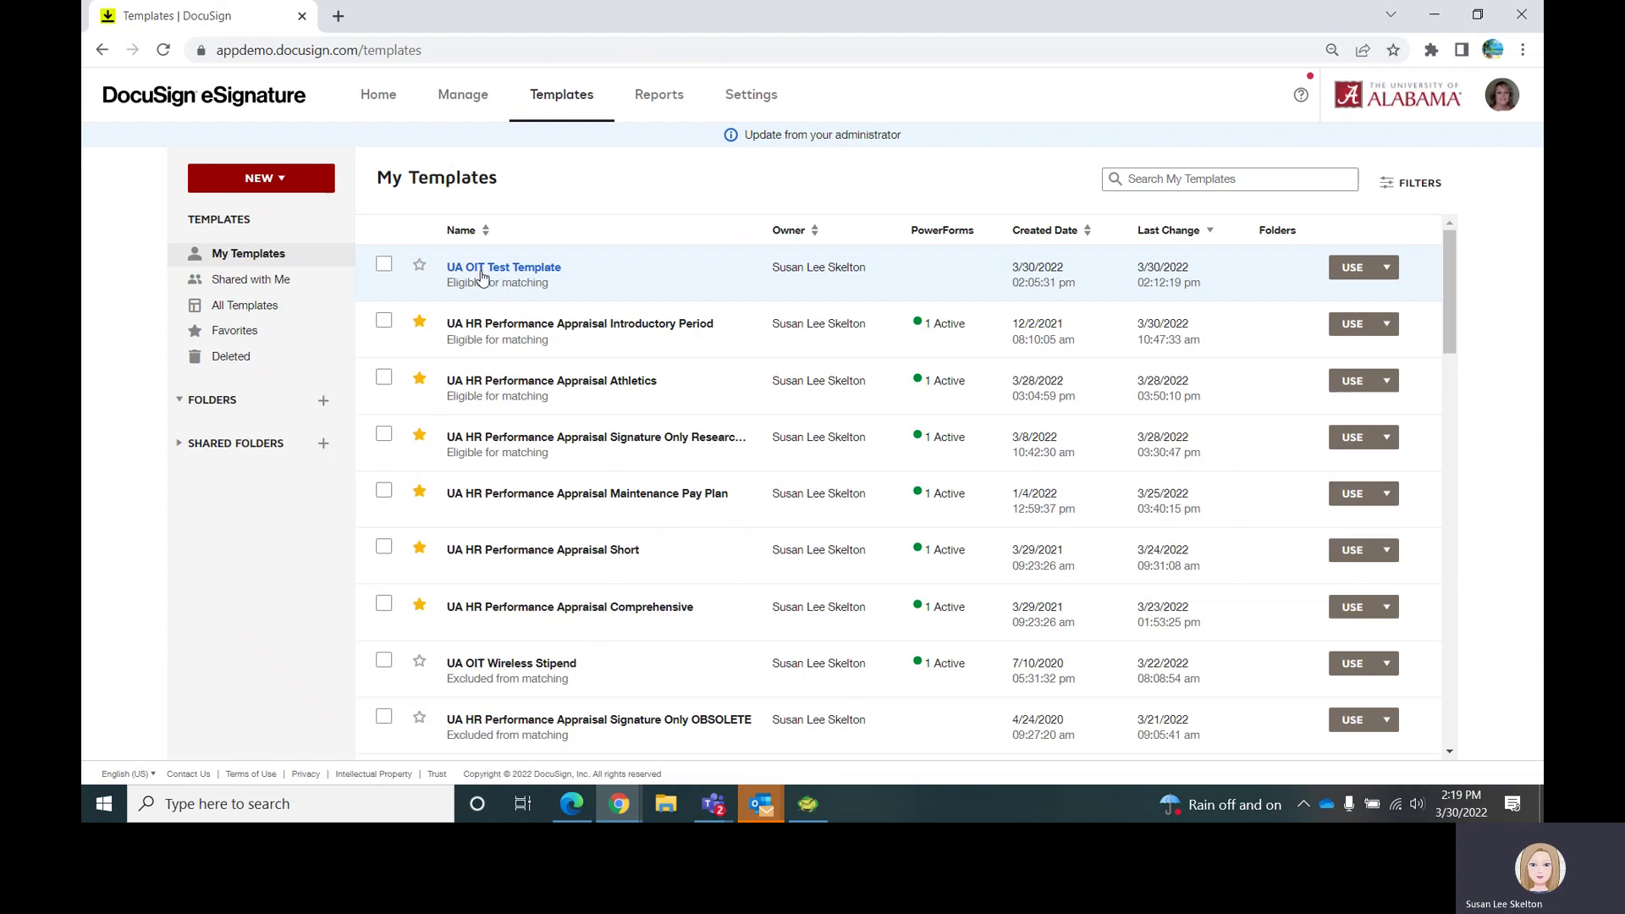
pyautogui.click(1390, 268)
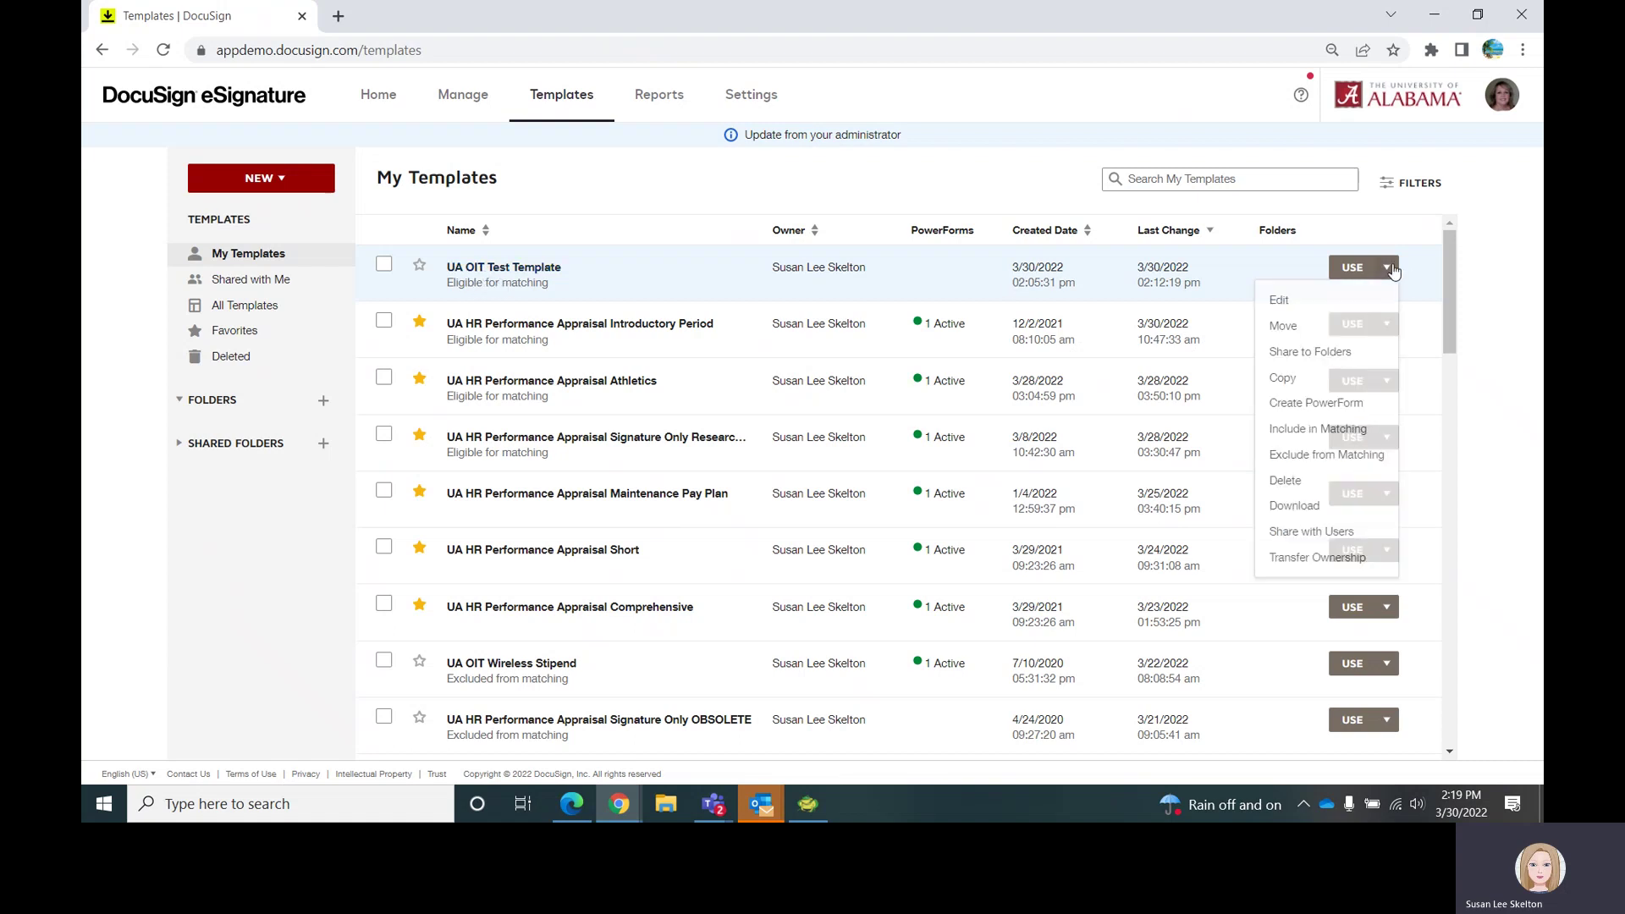
pyautogui.click(1345, 409)
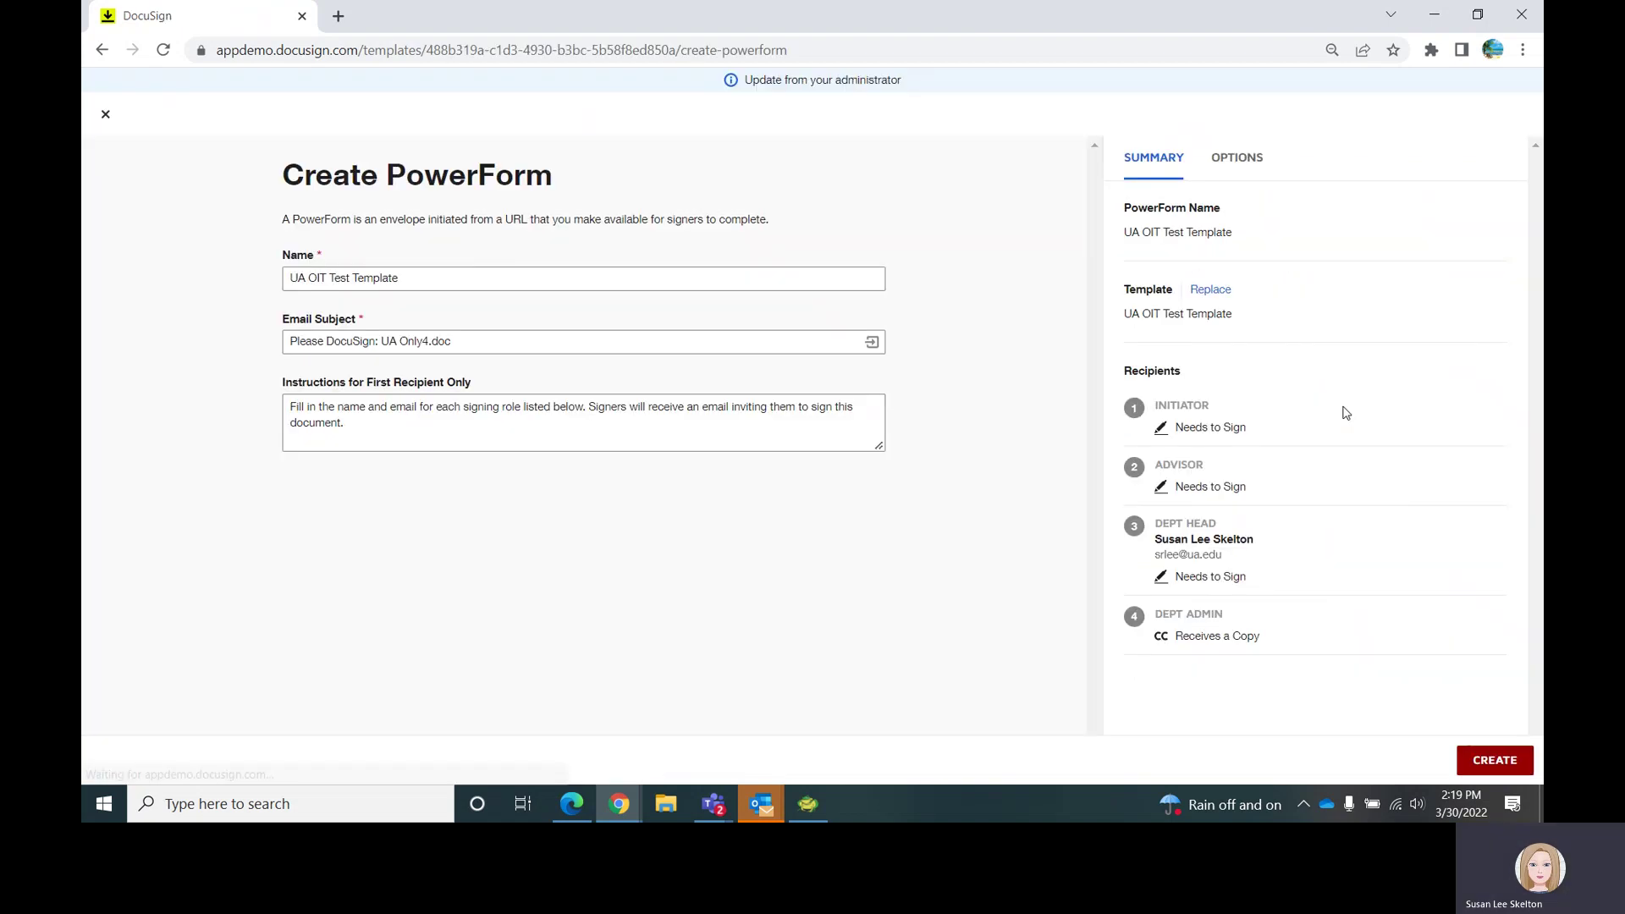
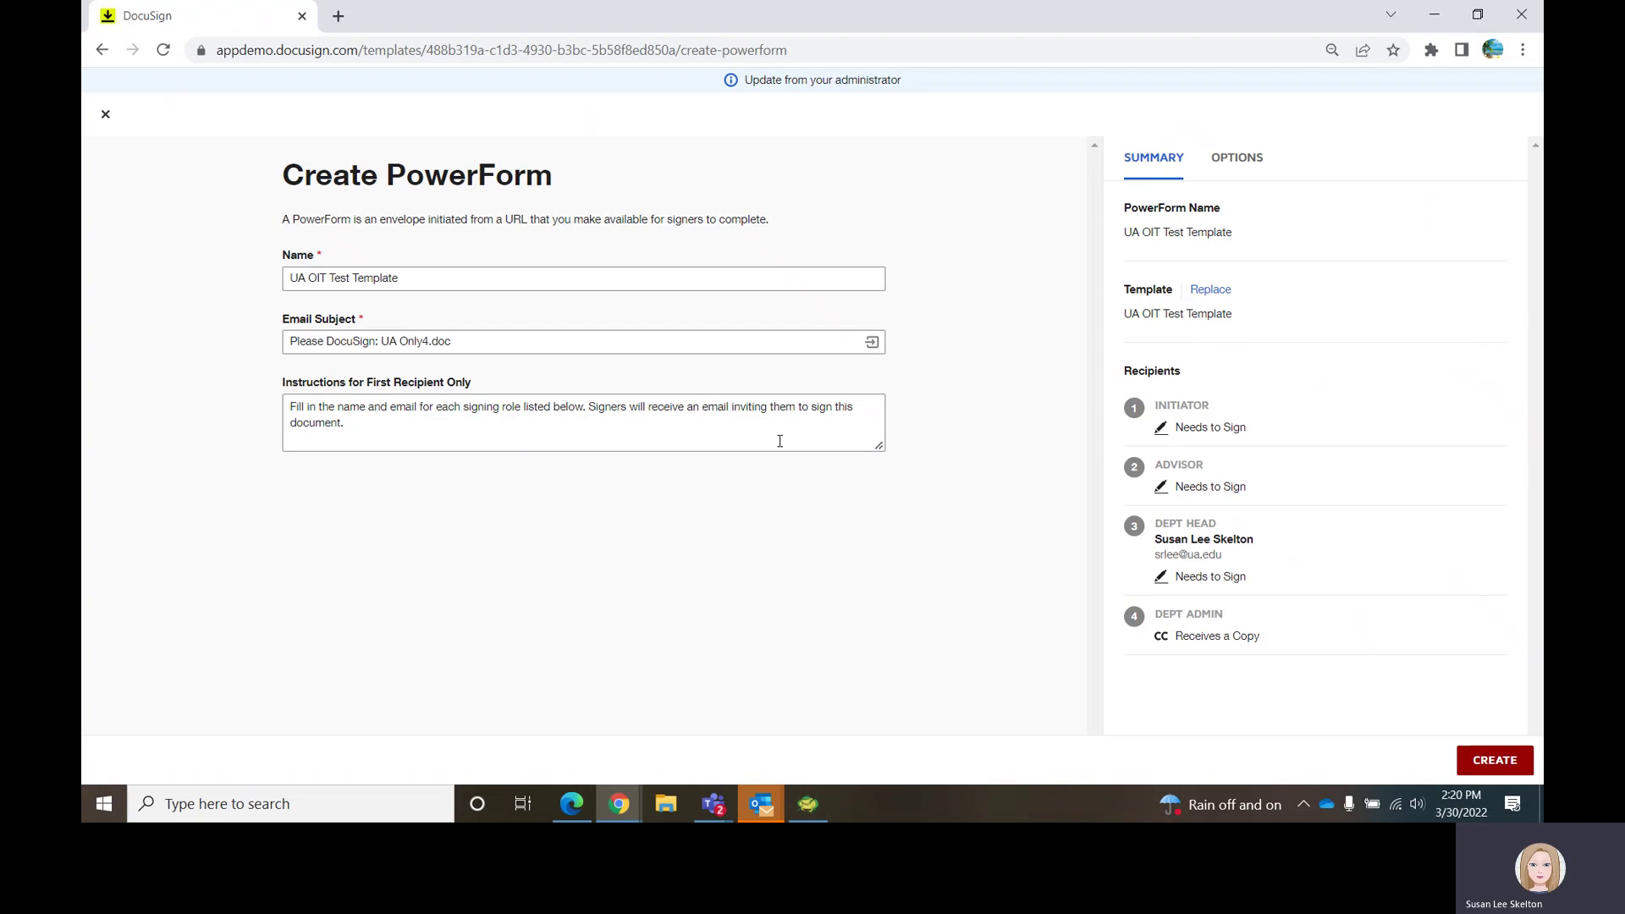
# Append the [[Initiator_UserName]] merge field to the subject 'Please DocuSign: UA Only4.doc'.
pyautogui.tripleClick(378, 426)
pyautogui.moveTo(298, 276); pyautogui.dragTo(421, 275)
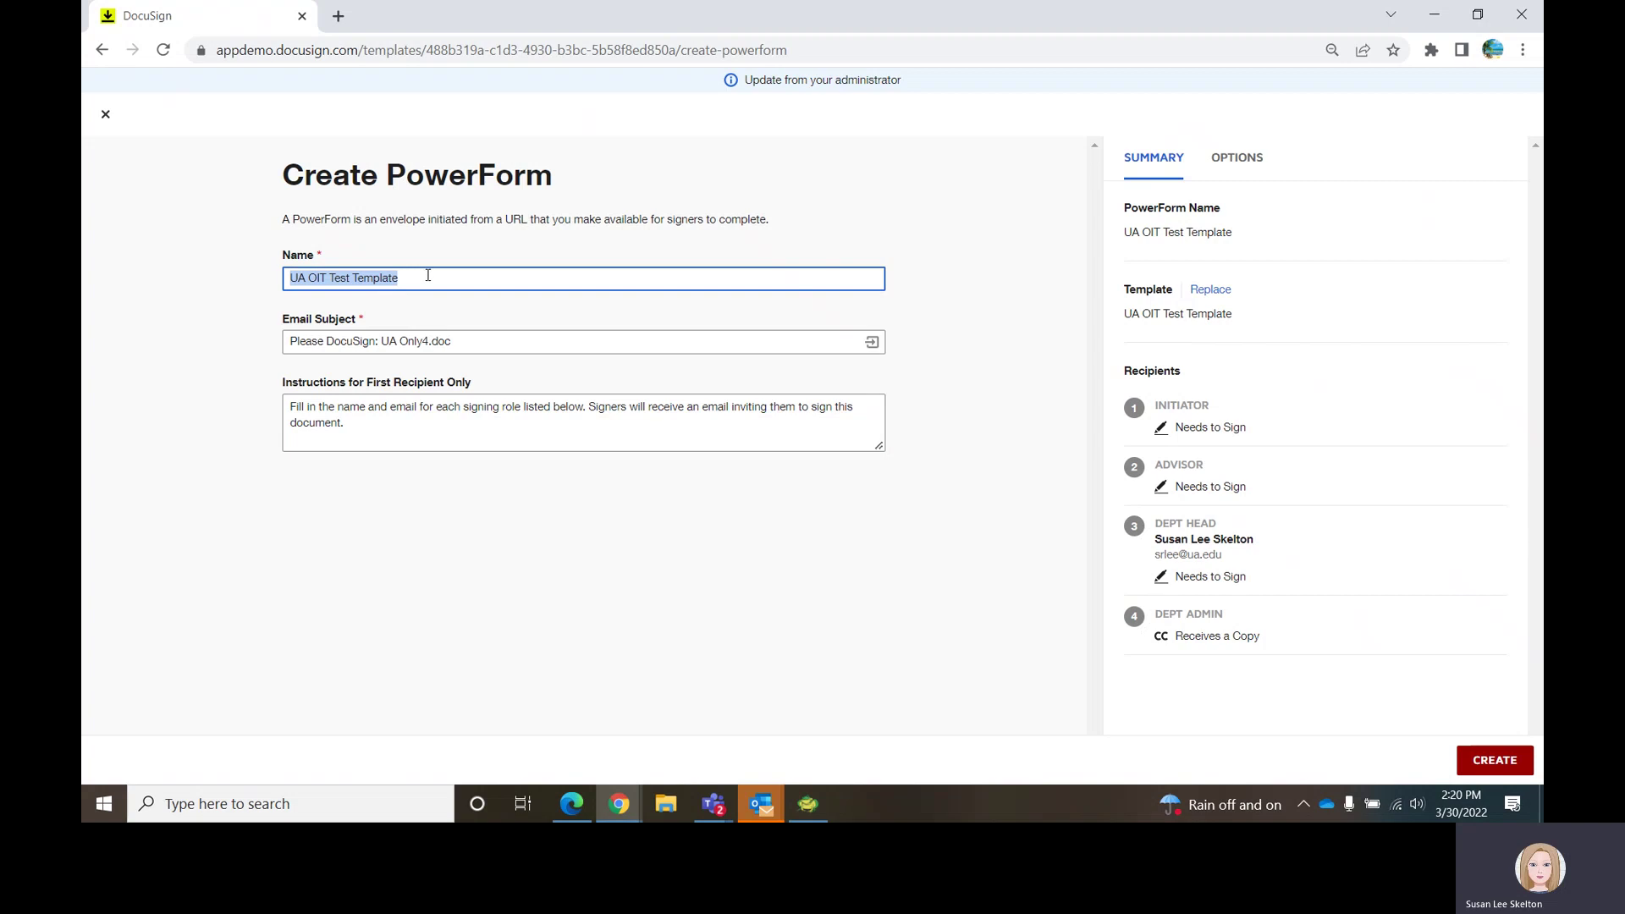
pyautogui.moveTo(469, 340); pyautogui.dragTo(262, 354)
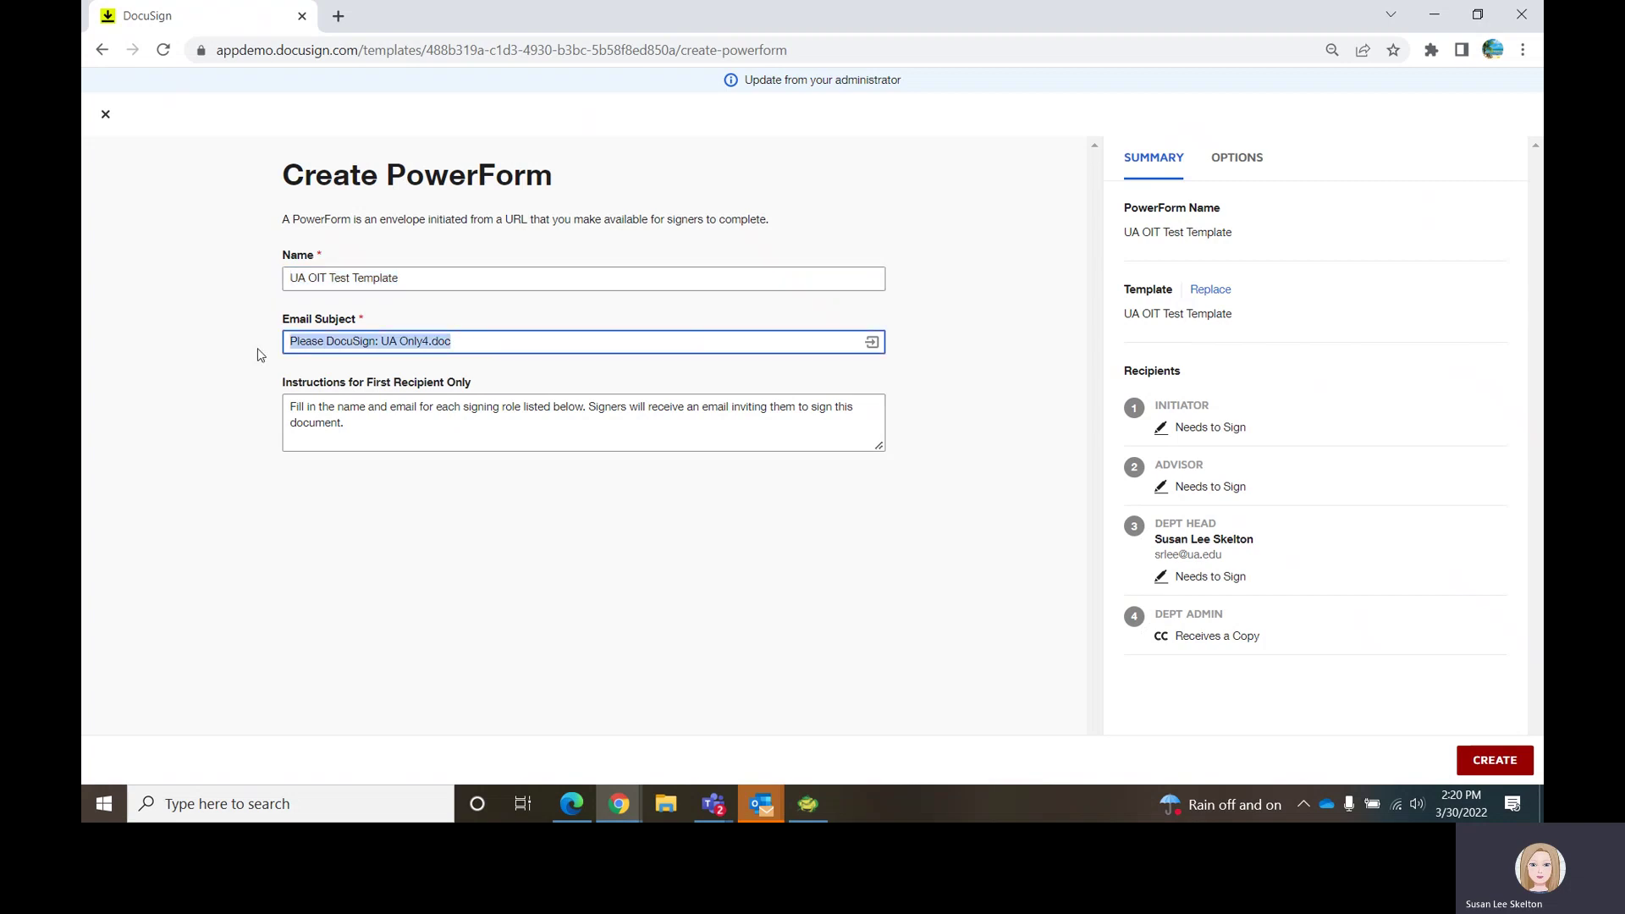
pyautogui.click(480, 342)
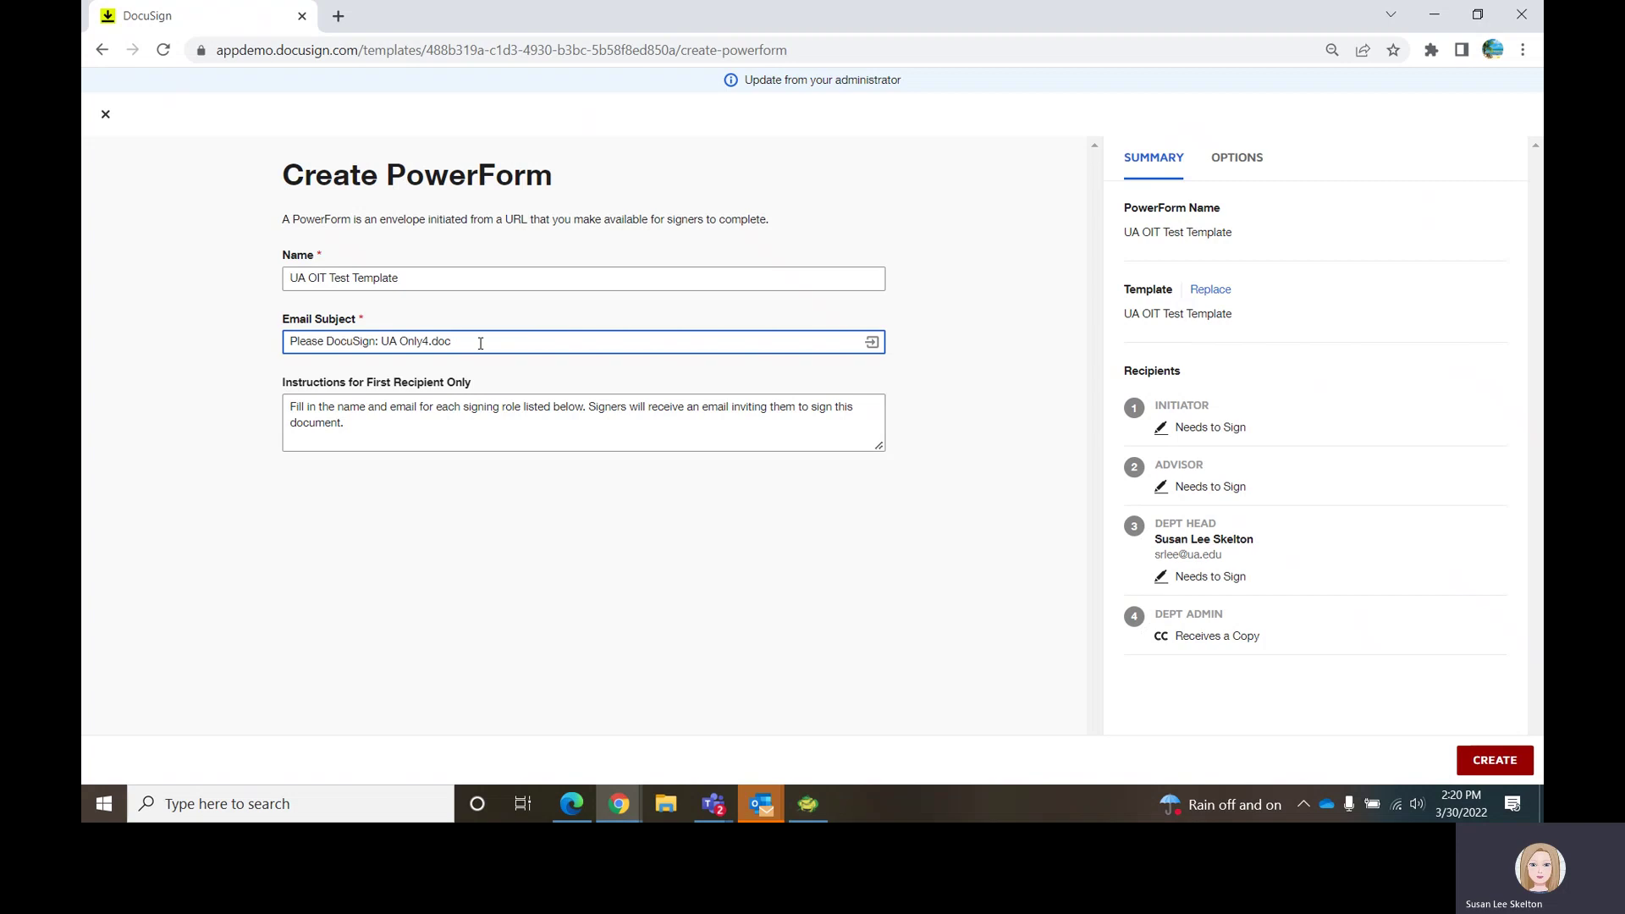
pyautogui.moveTo(286, 342); pyautogui.dragTo(455, 344)
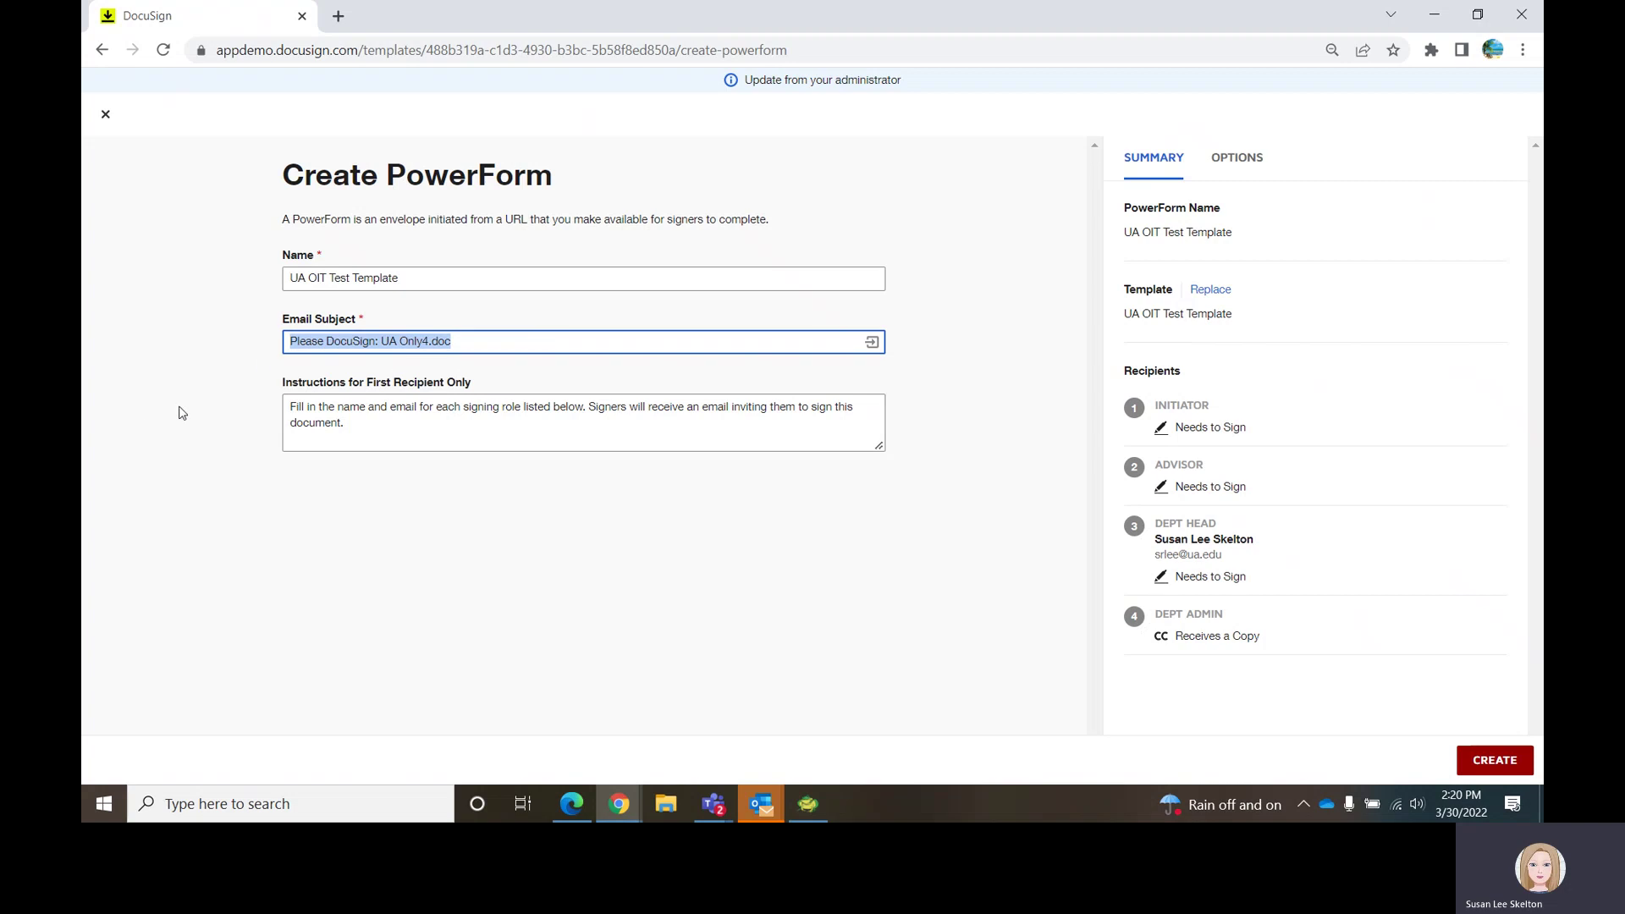
pyautogui.click(872, 342)
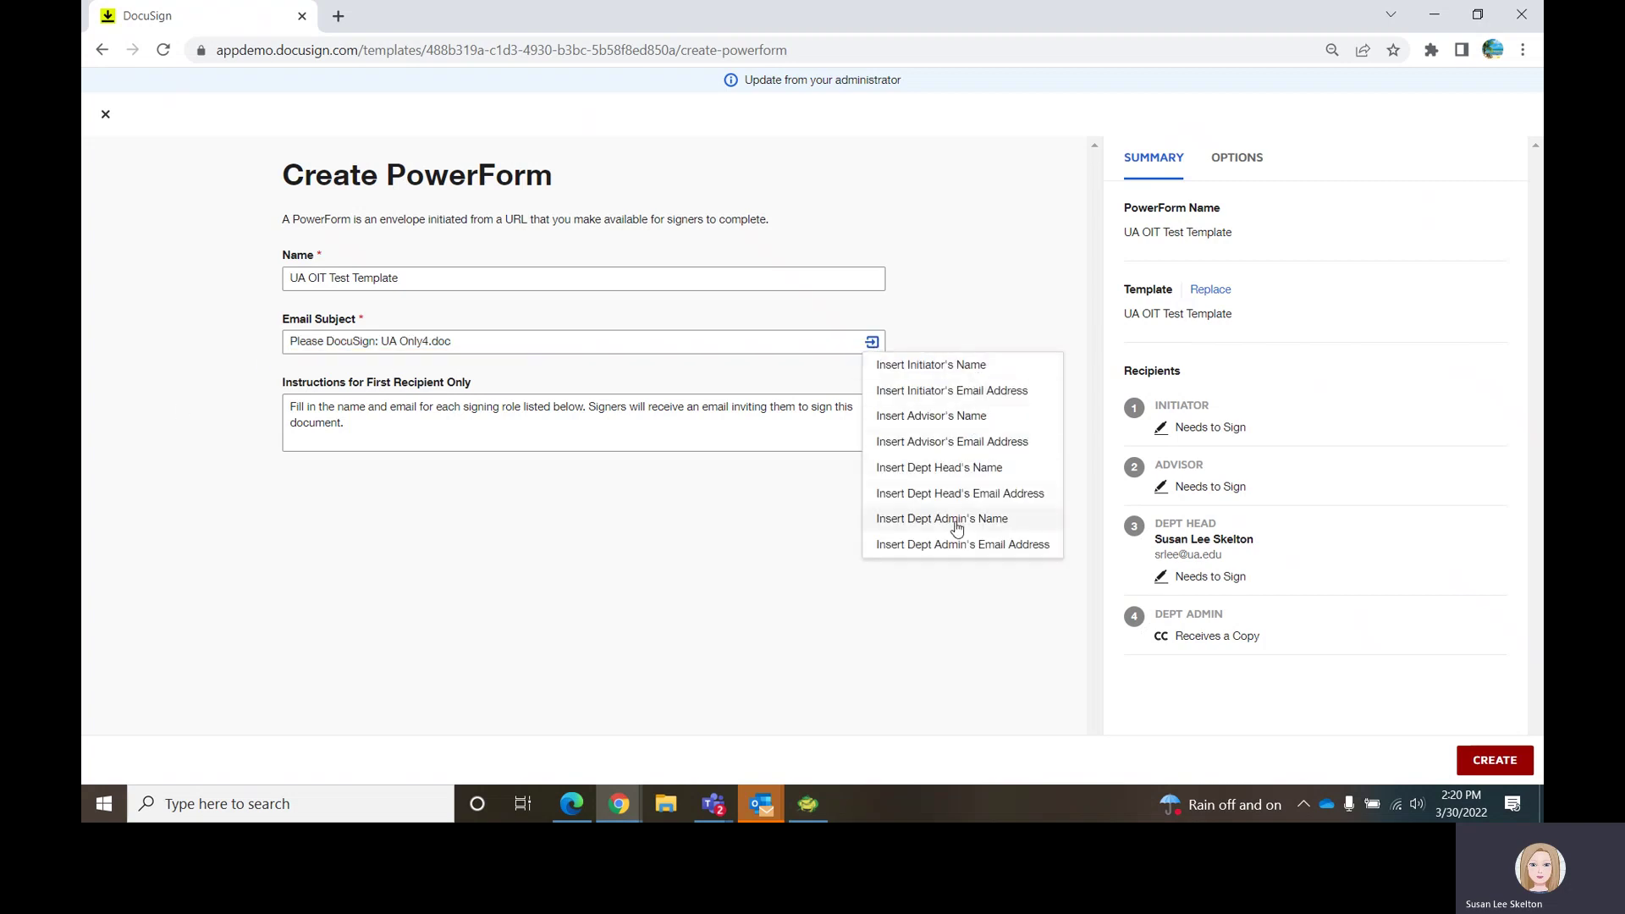
pyautogui.click(941, 365)
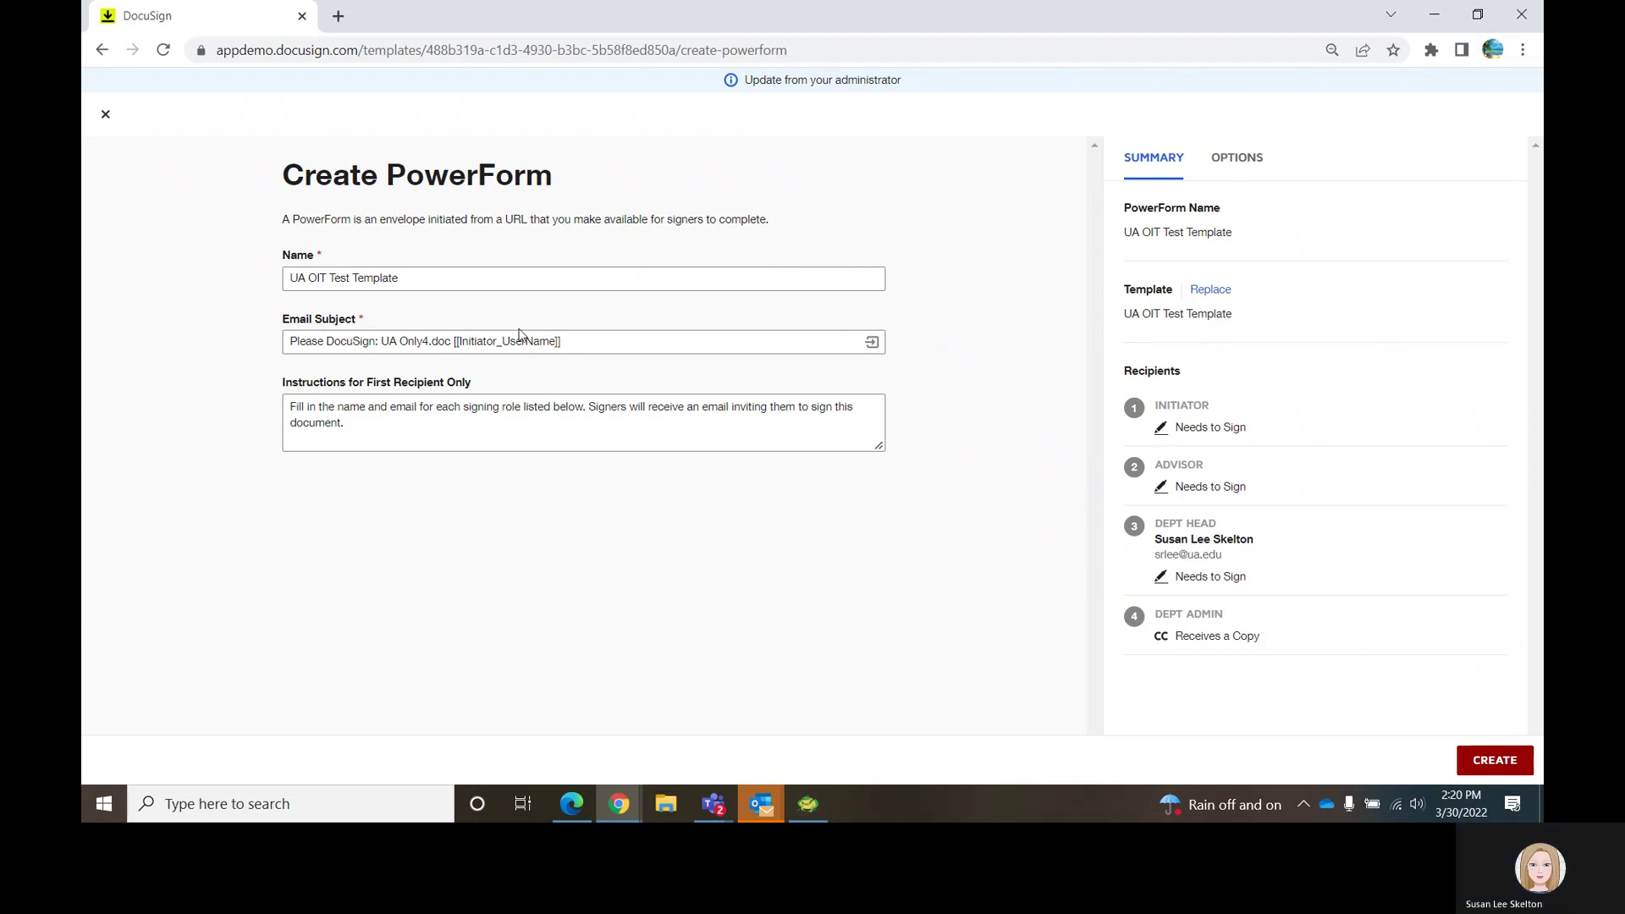
pyautogui.click(872, 343)
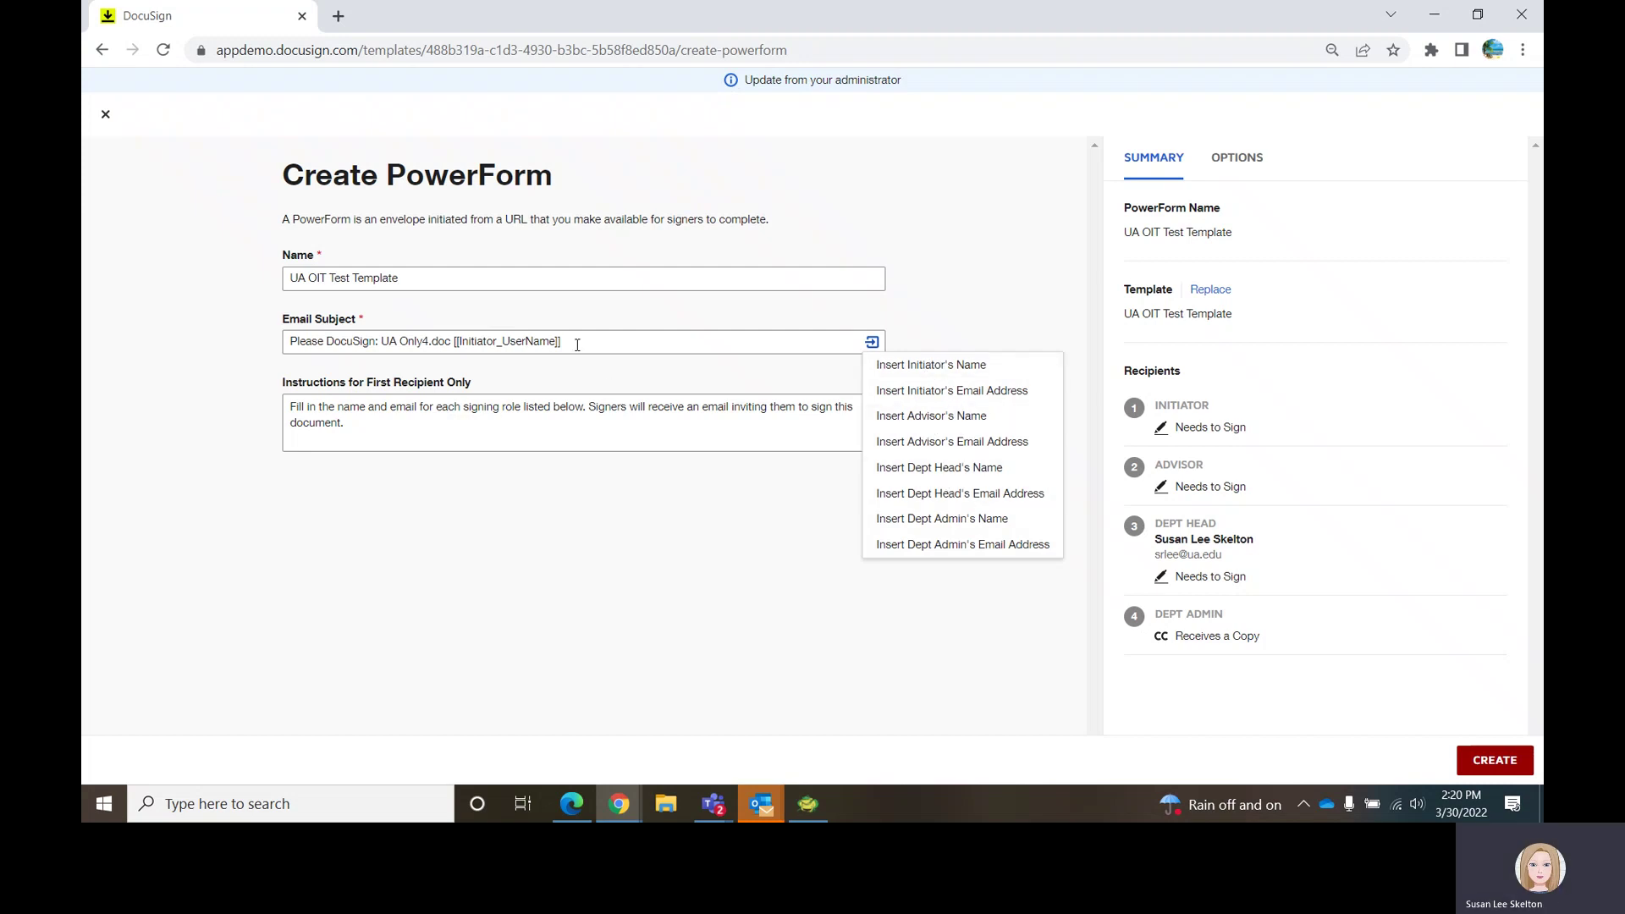
pyautogui.moveTo(567, 342); pyautogui.dragTo(454, 334)
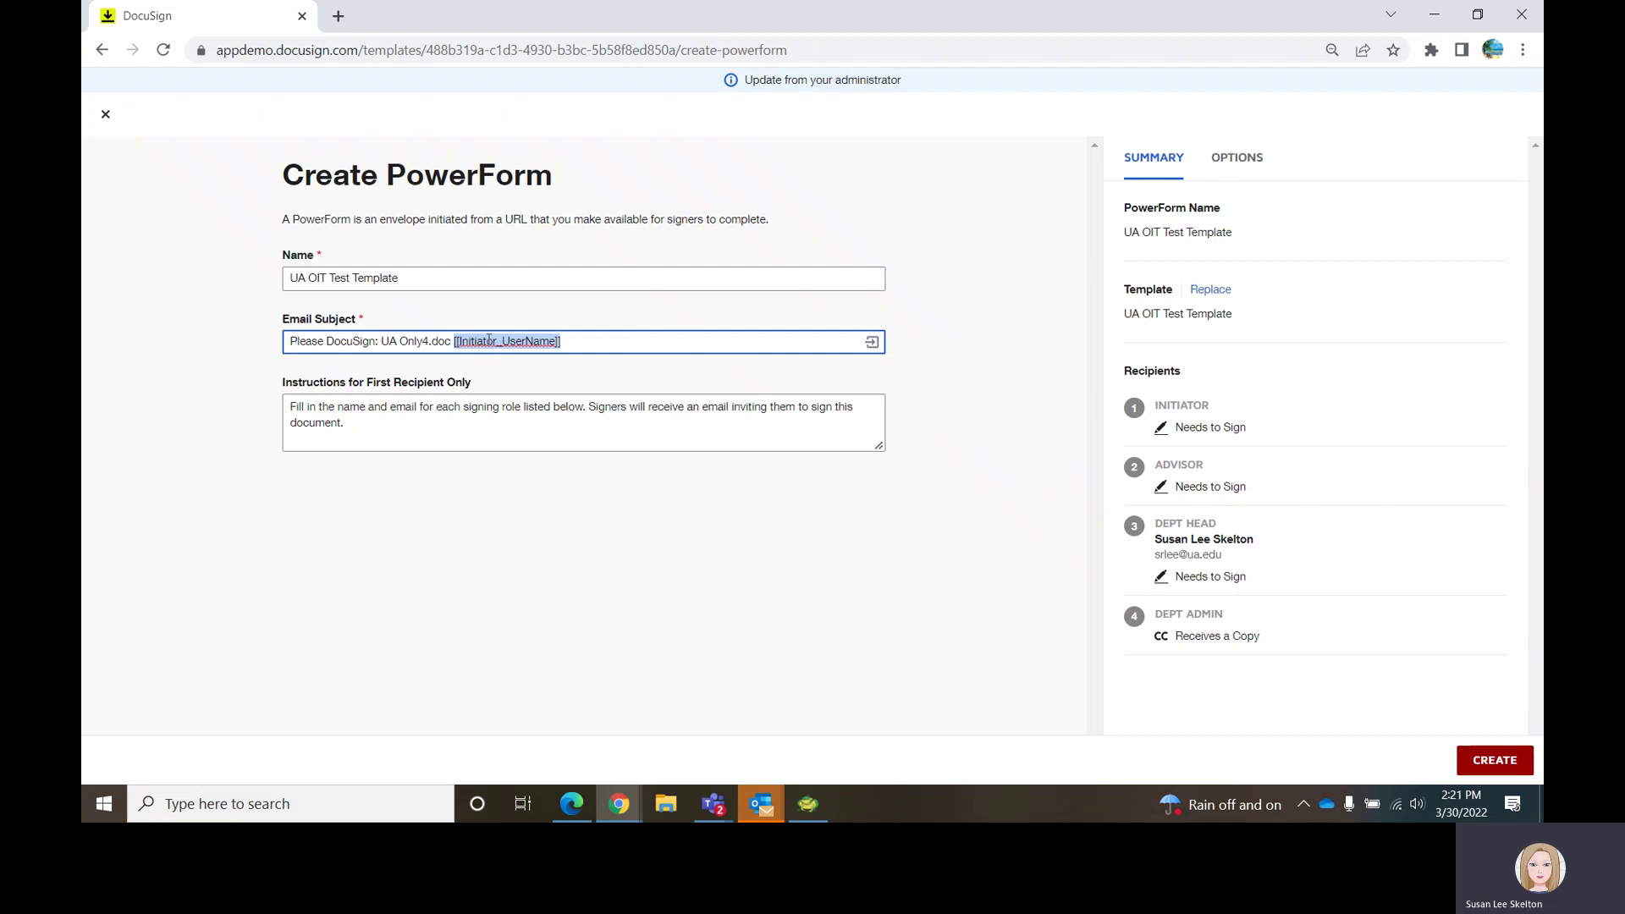
# Change the first-recipient instructions to 'Add your name and the name of any required recipients that are not listed below.'.
pyautogui.tripleClick(375, 429)
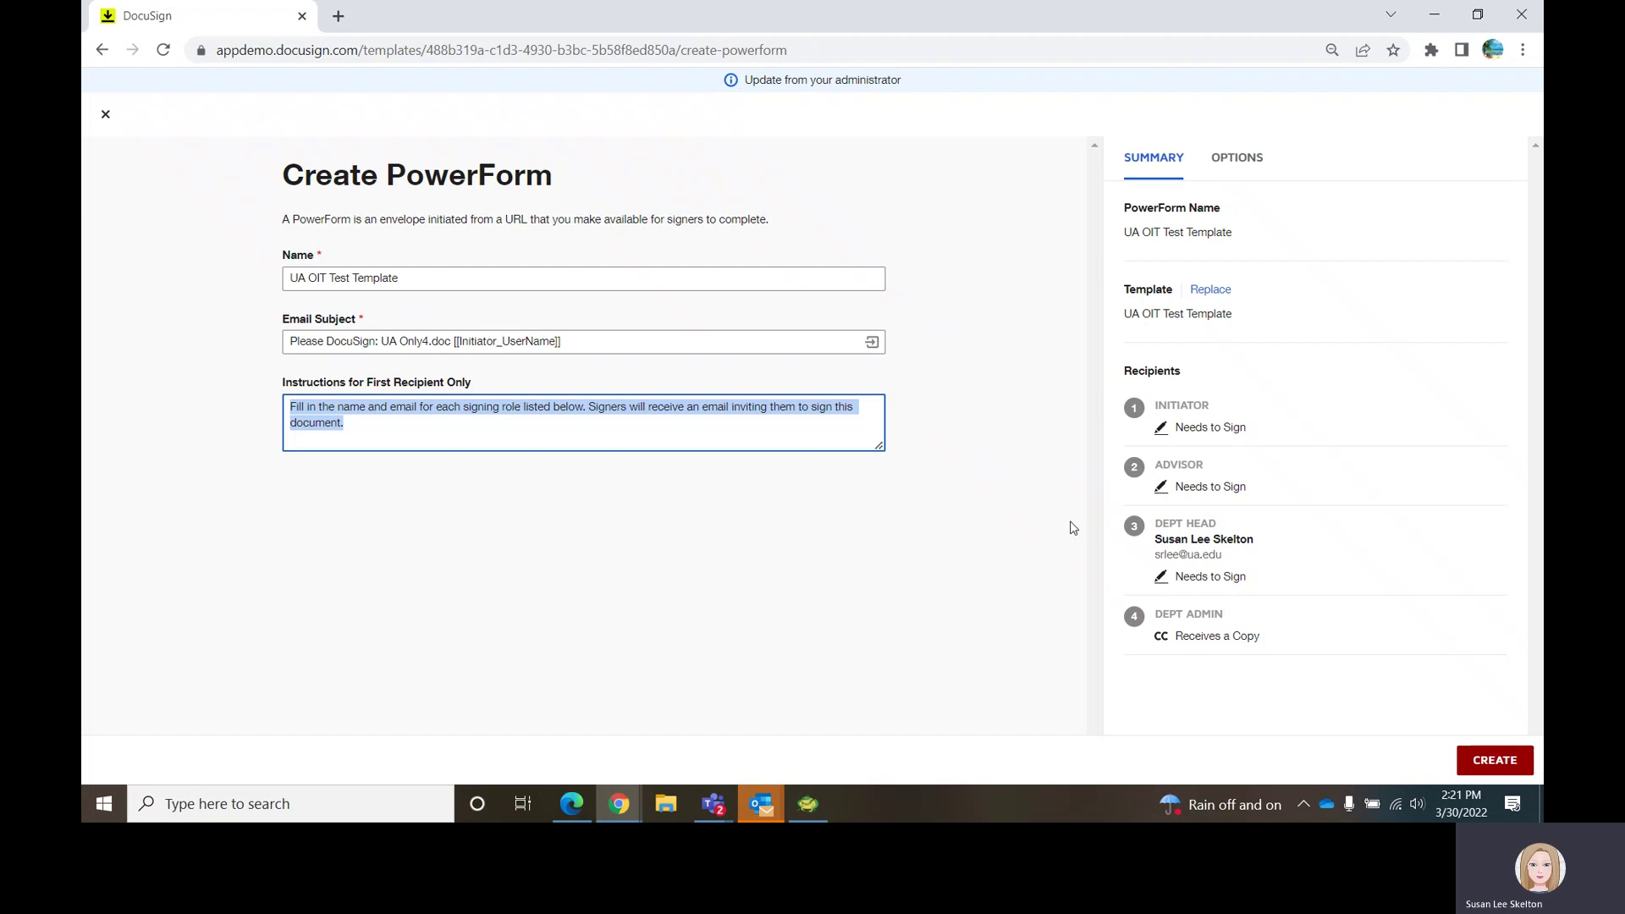
pyautogui.write('Add your name and the name of any required recipients')
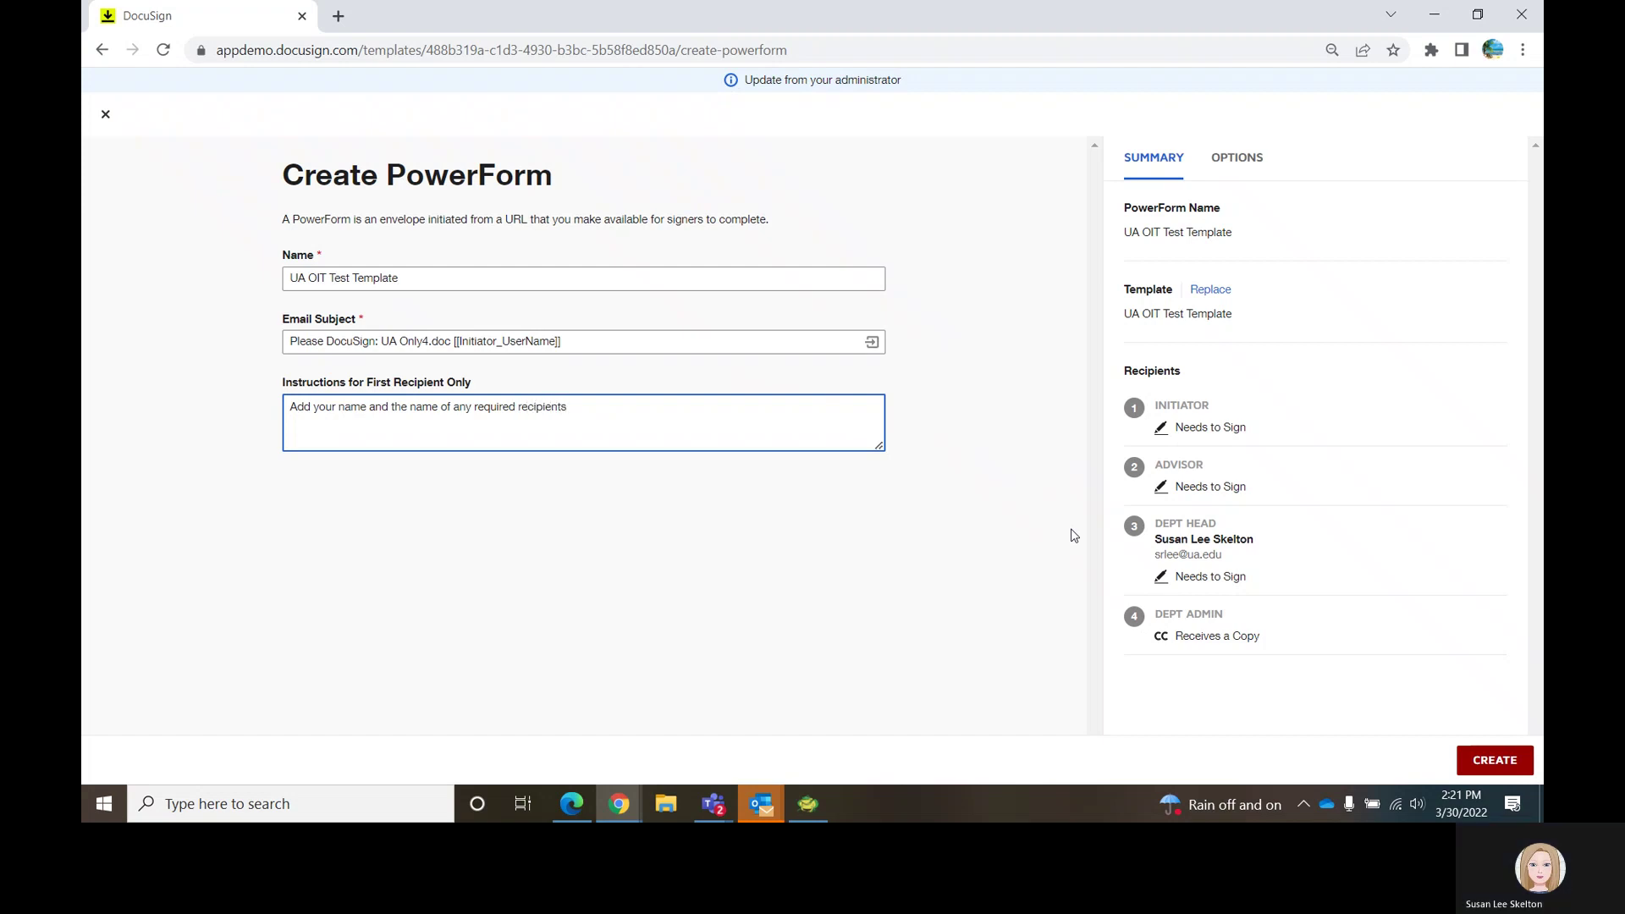
pyautogui.write(' that are not li')
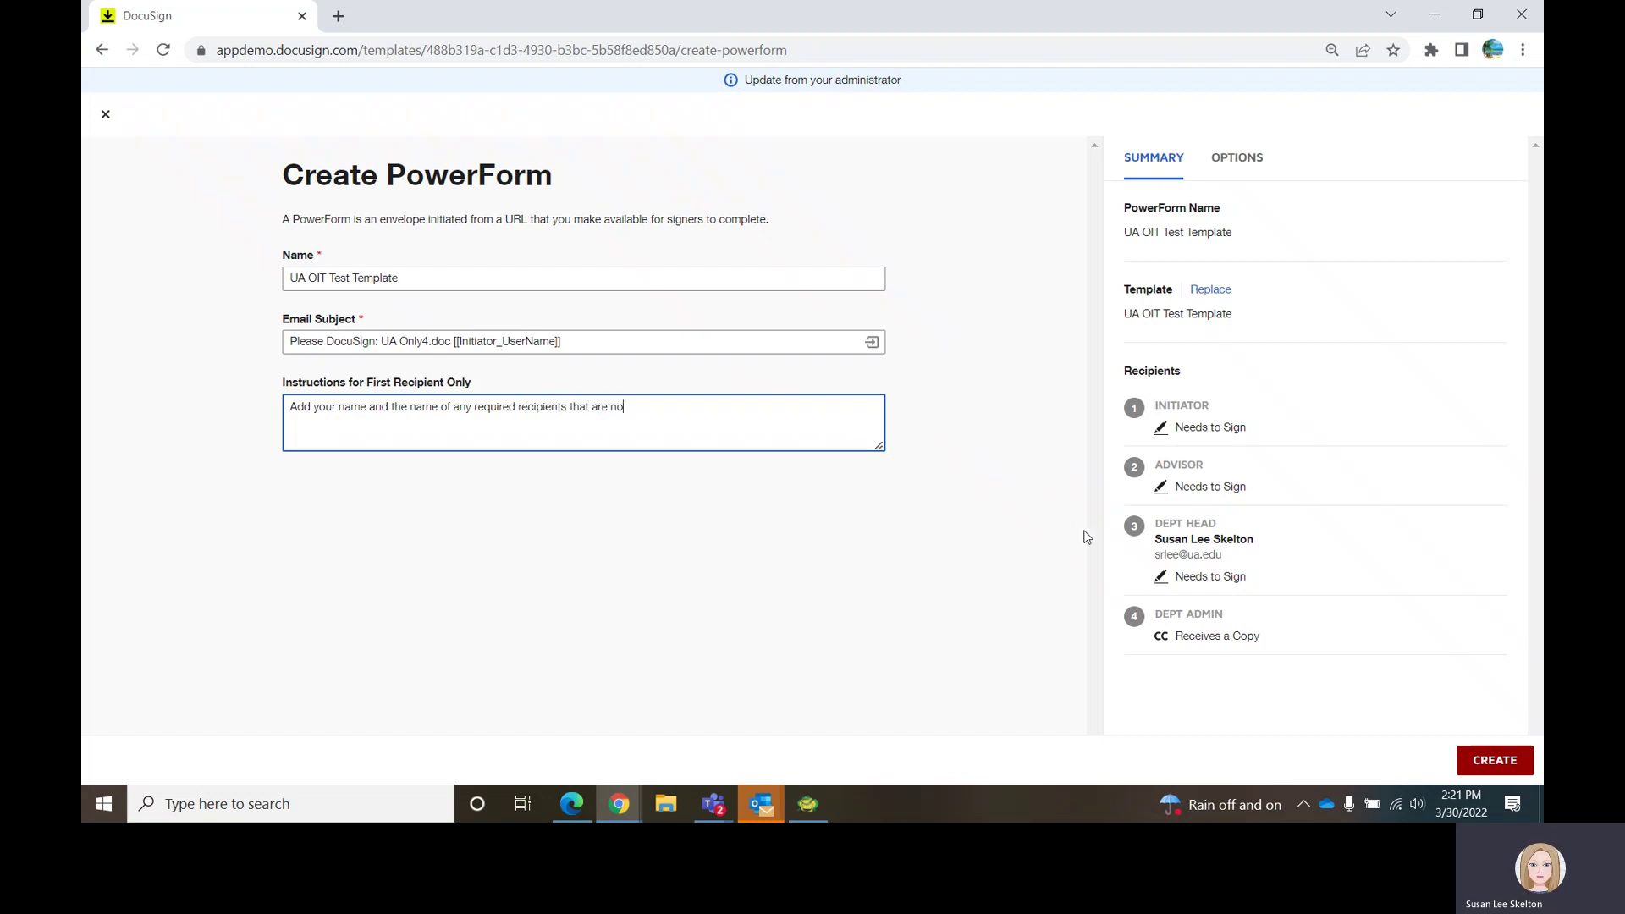
pyautogui.write('sted below.')
# Create the PowerForm, copy its URL, and load that URL in a new browser tab.
pyautogui.click(1506, 764)
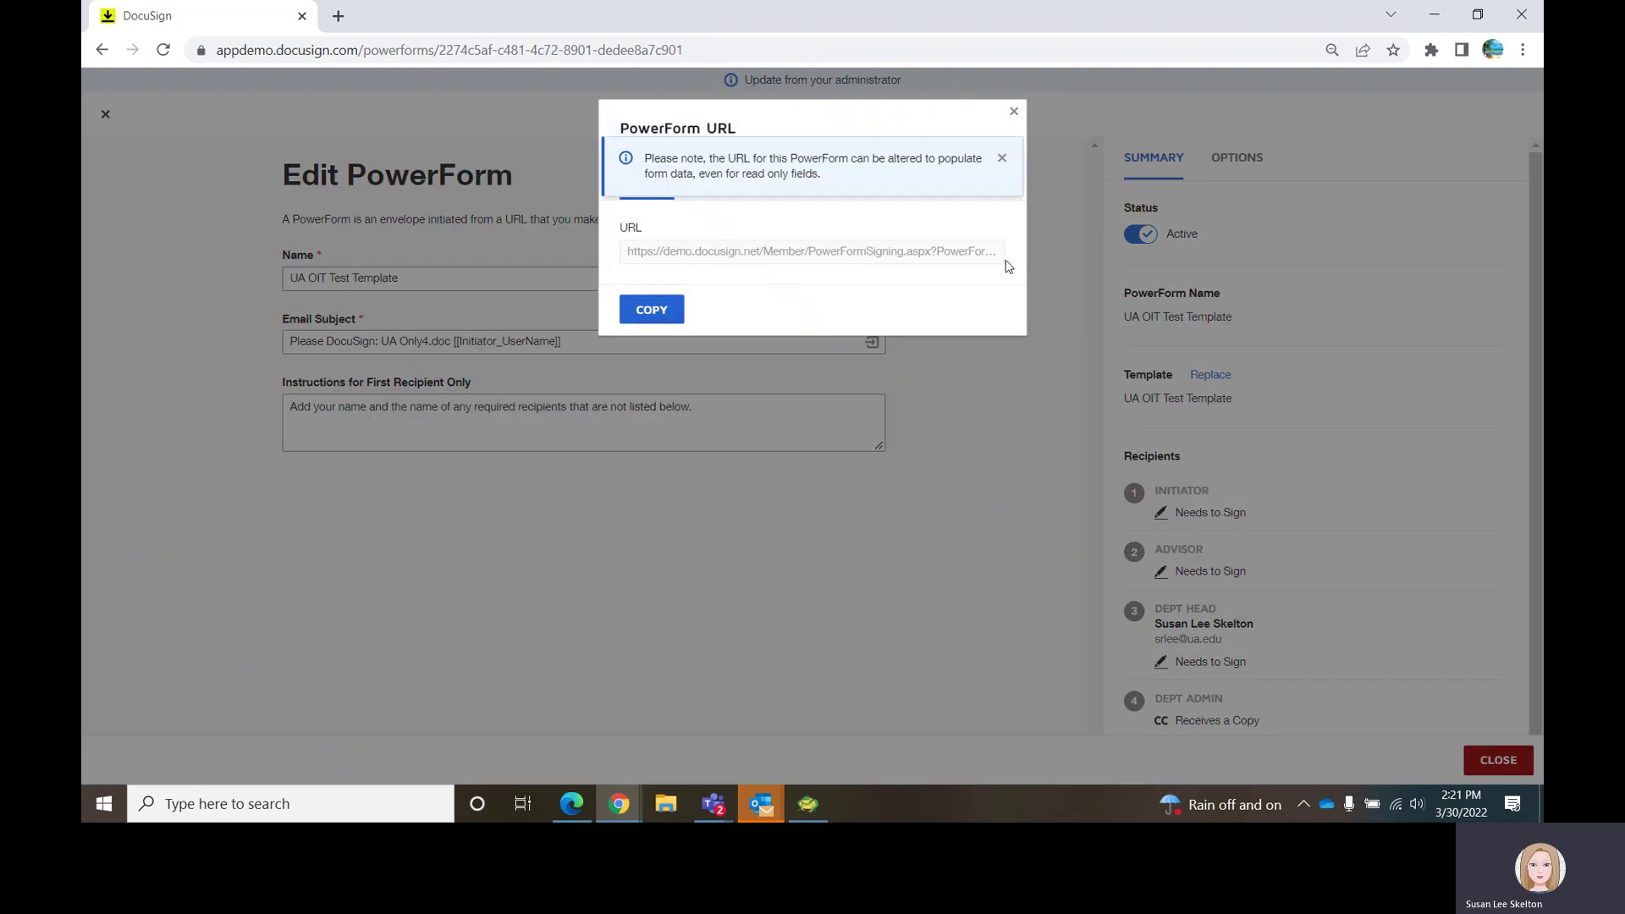
pyautogui.click(645, 321)
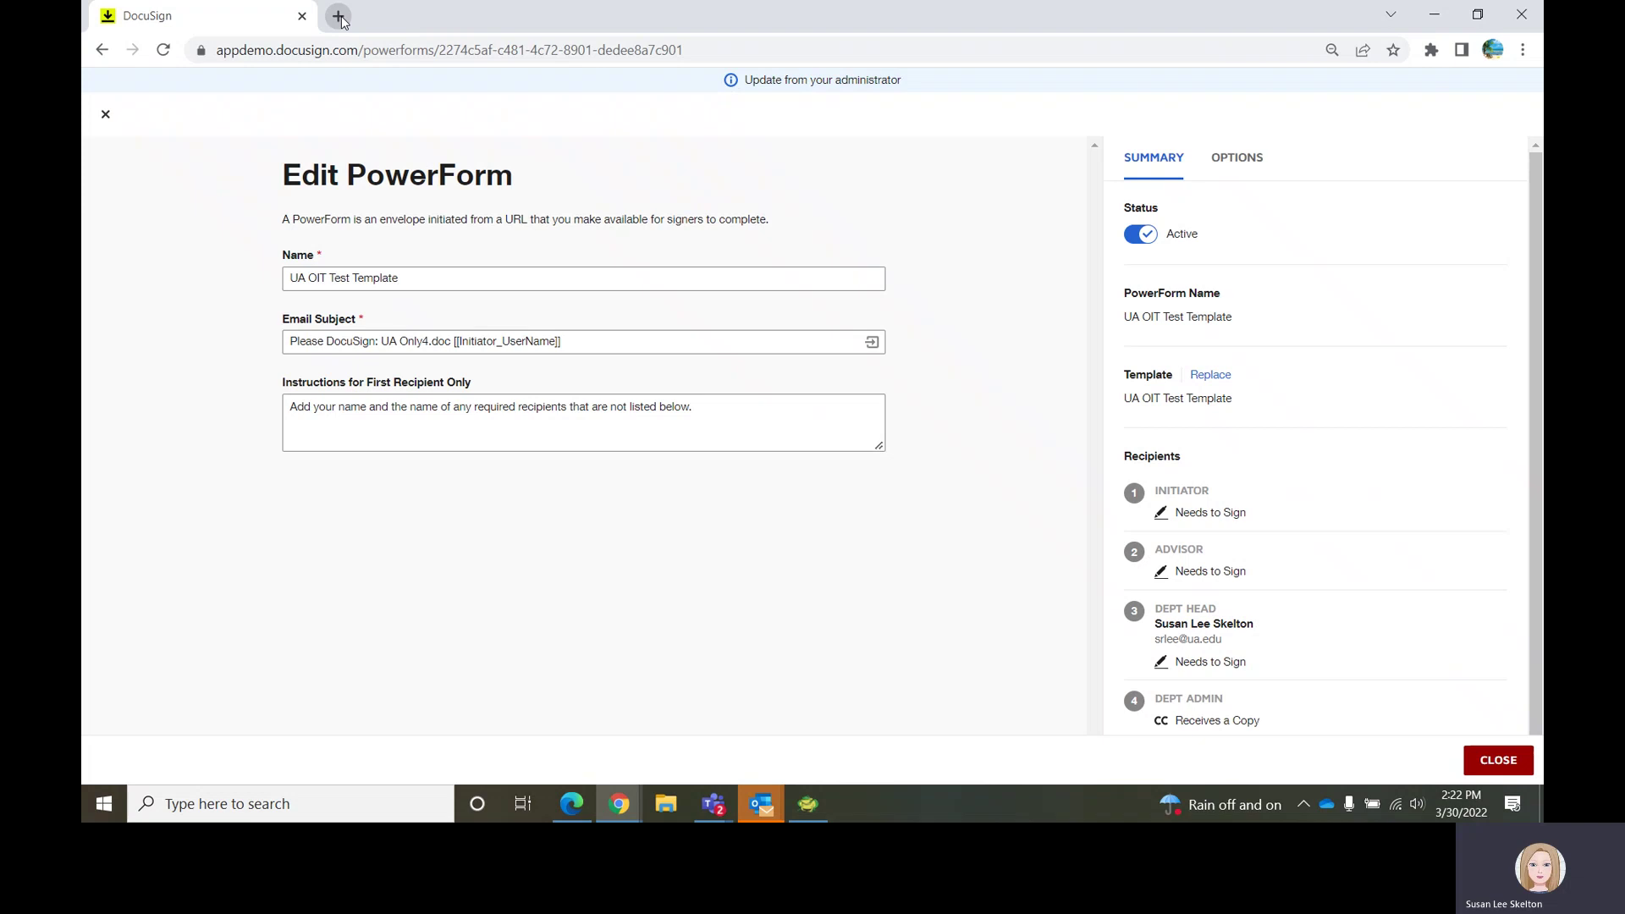
pyautogui.click(339, 17)
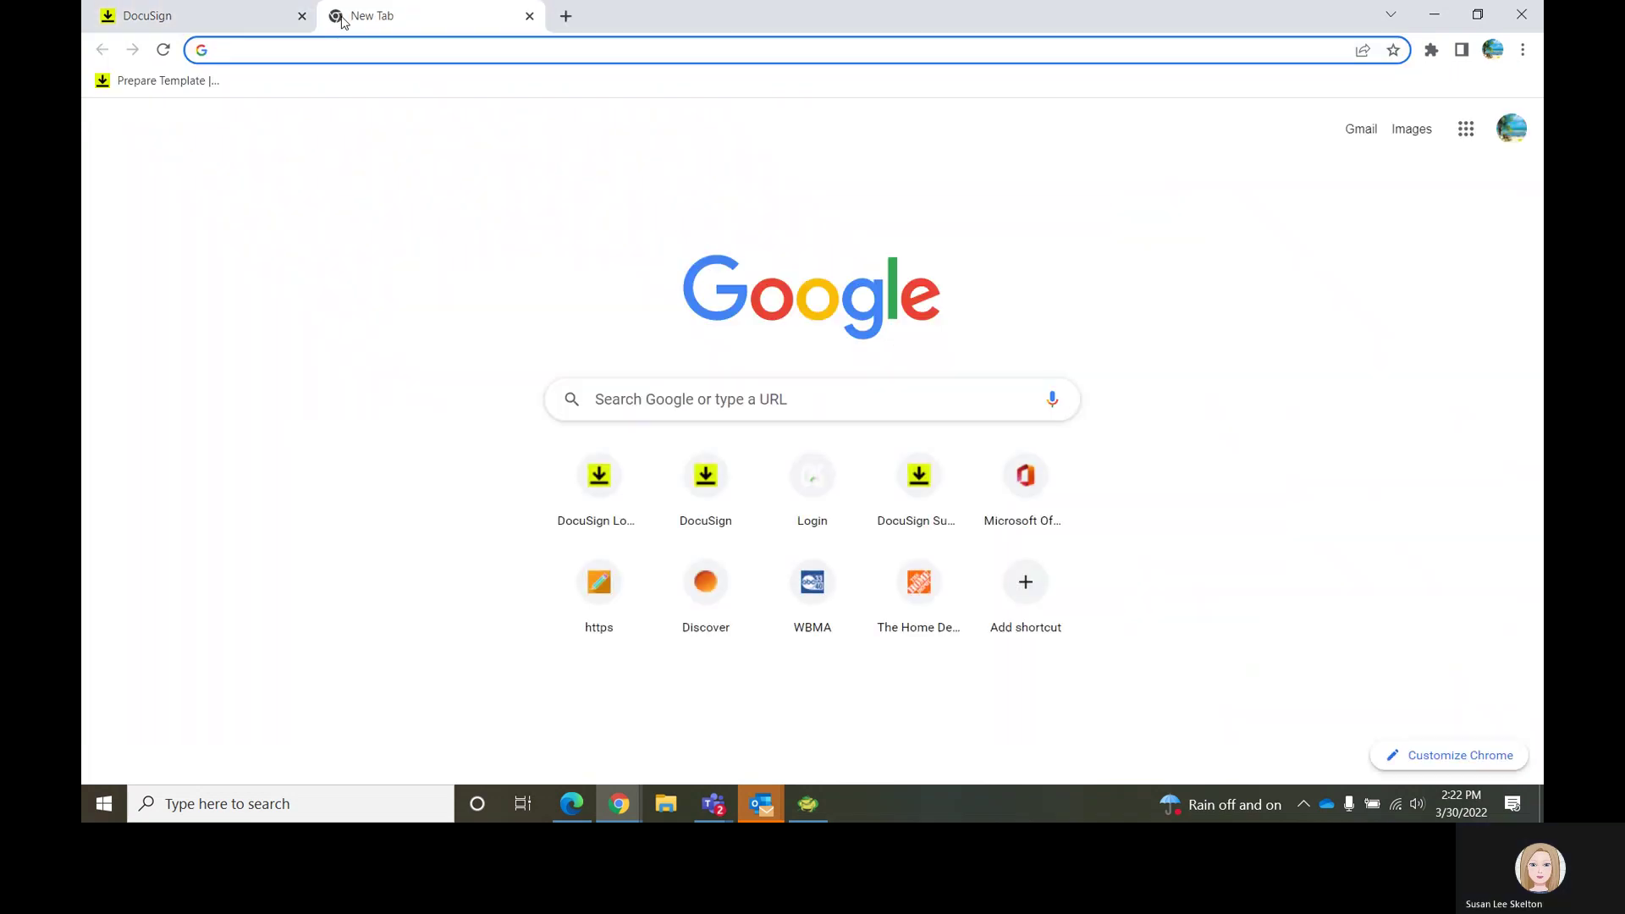
pyautogui.click(597, 290)
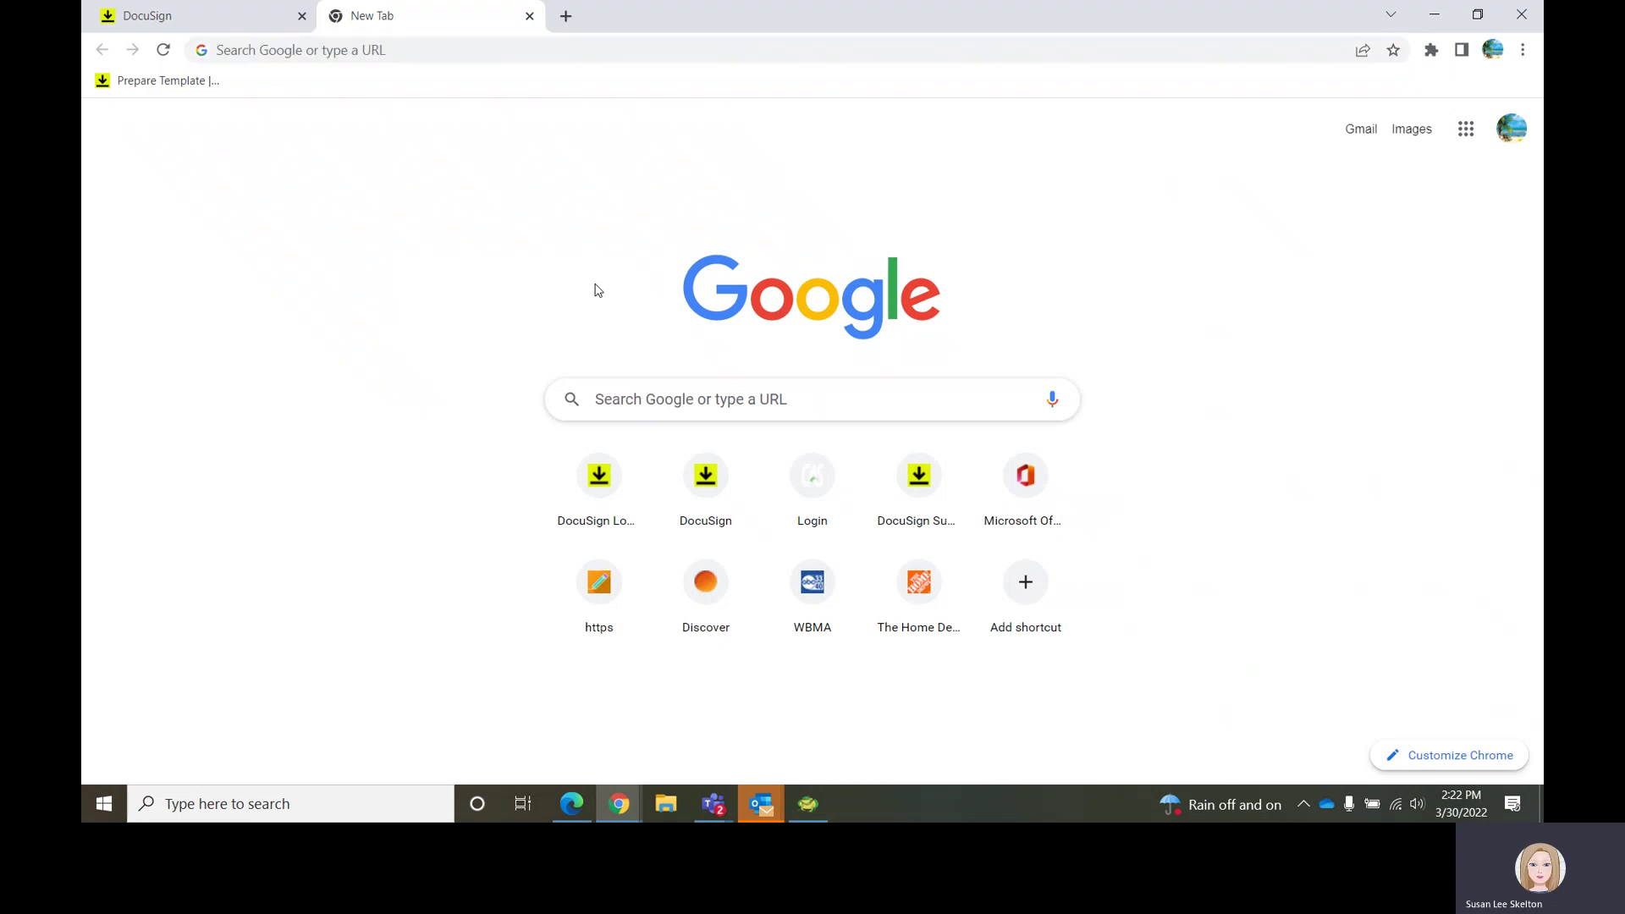
pyautogui.click(275, 46)
pyautogui.hotkey('ctrl', 'v')
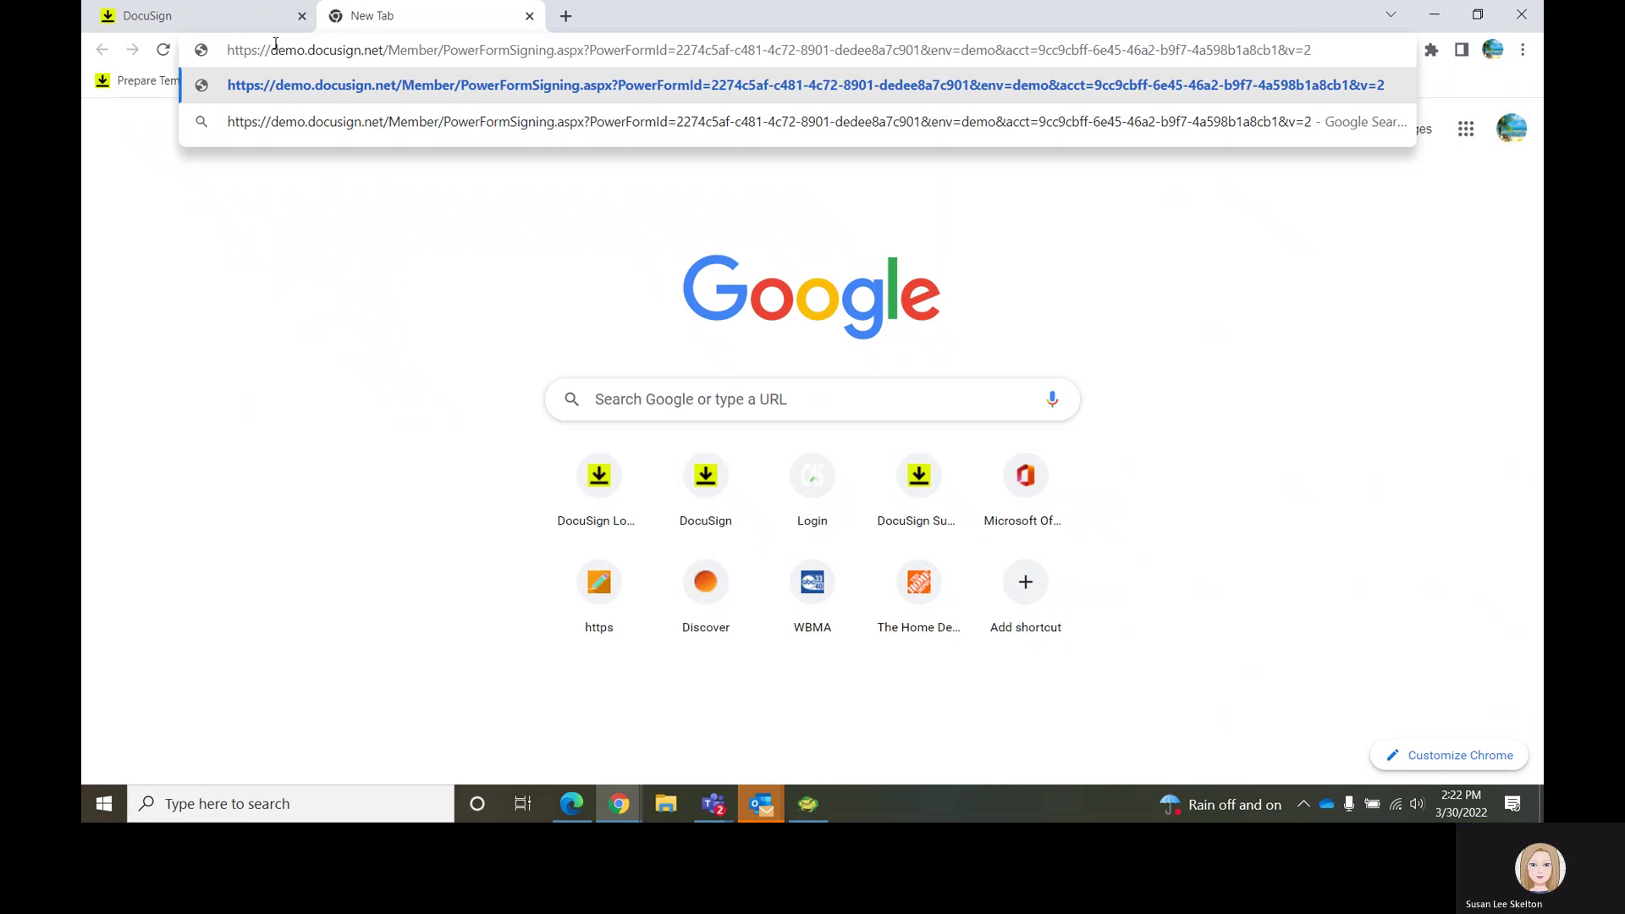
pyautogui.press('Return')
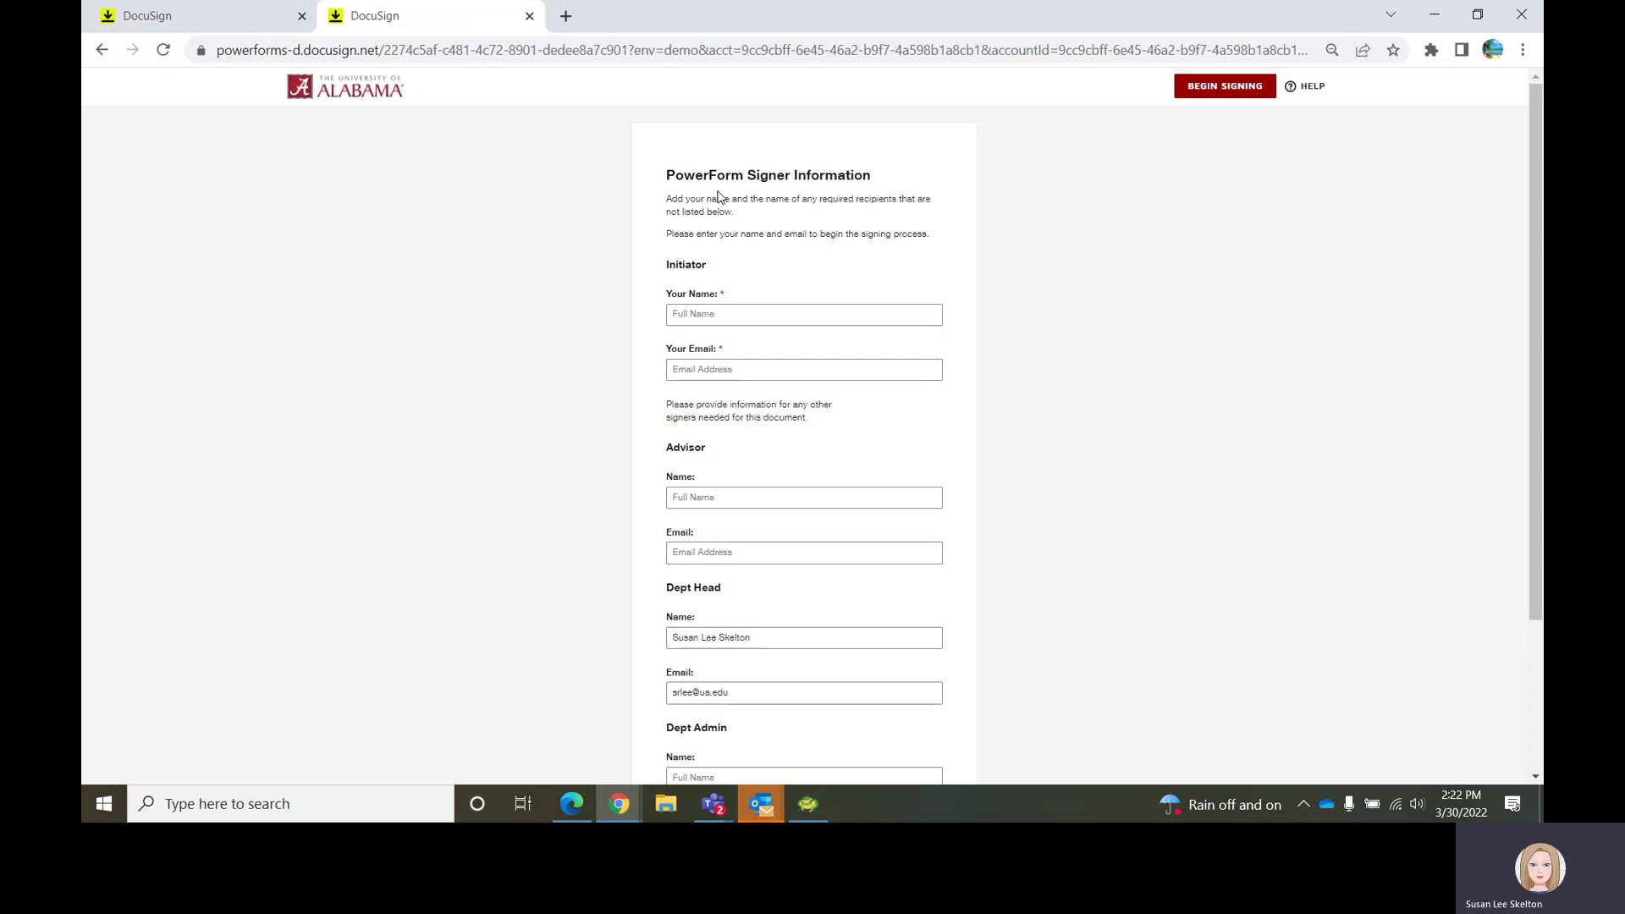
# Fill the Initiator's name and e-mail from the saved suggestions.
pyautogui.moveTo(737, 213); pyautogui.dragTo(648, 194)
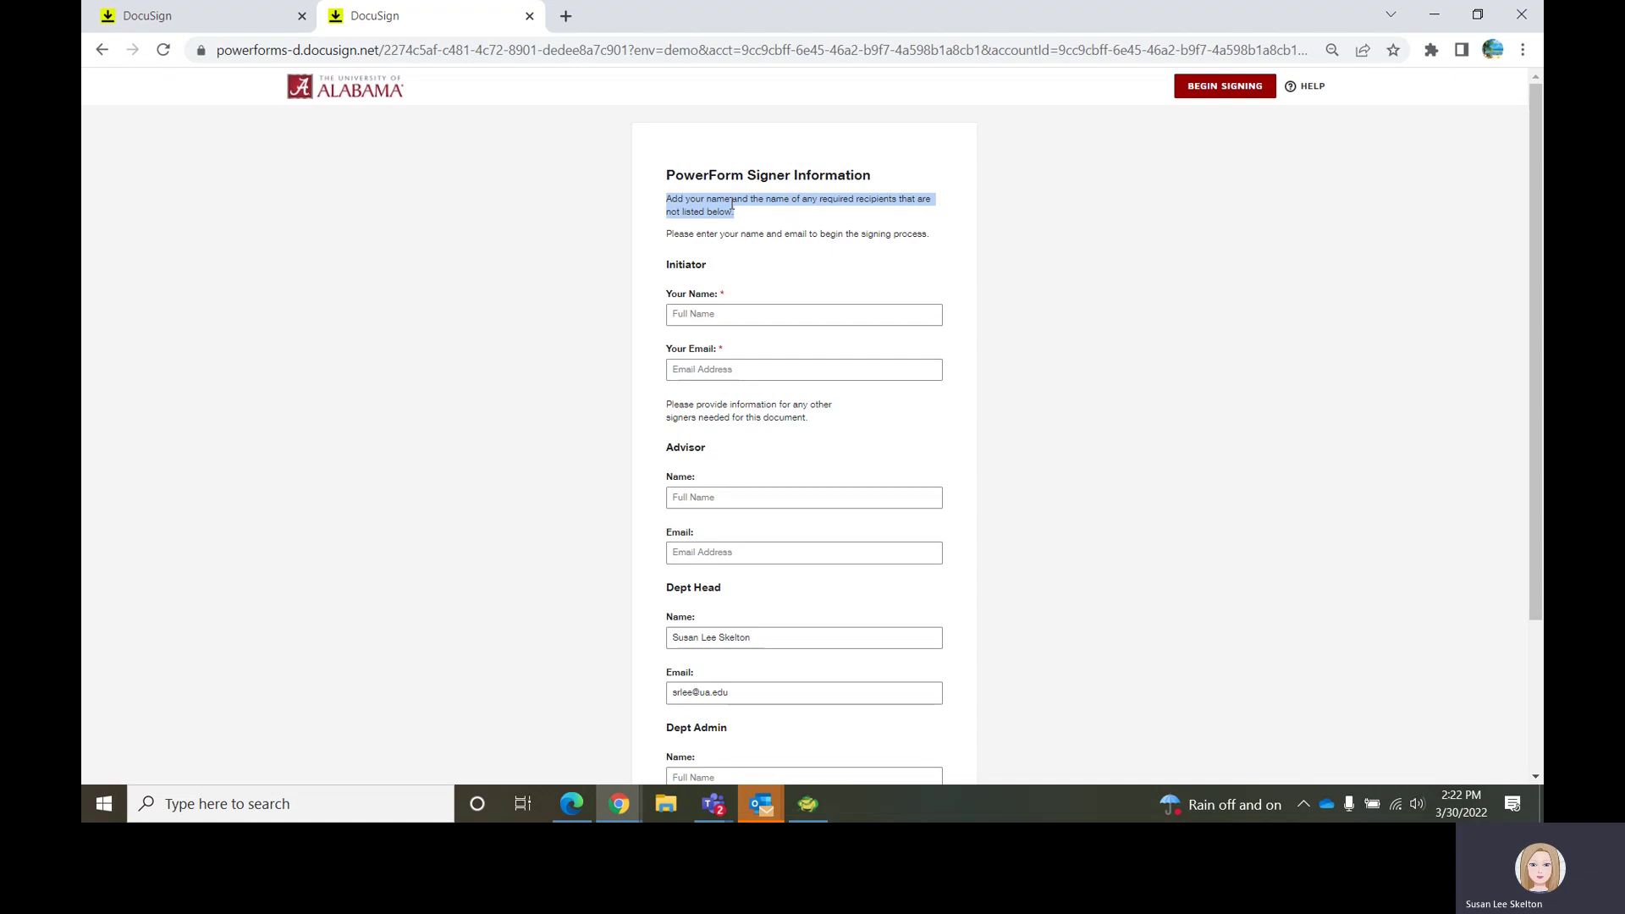
pyautogui.click(703, 314)
pyautogui.click(772, 363)
pyautogui.click(772, 369)
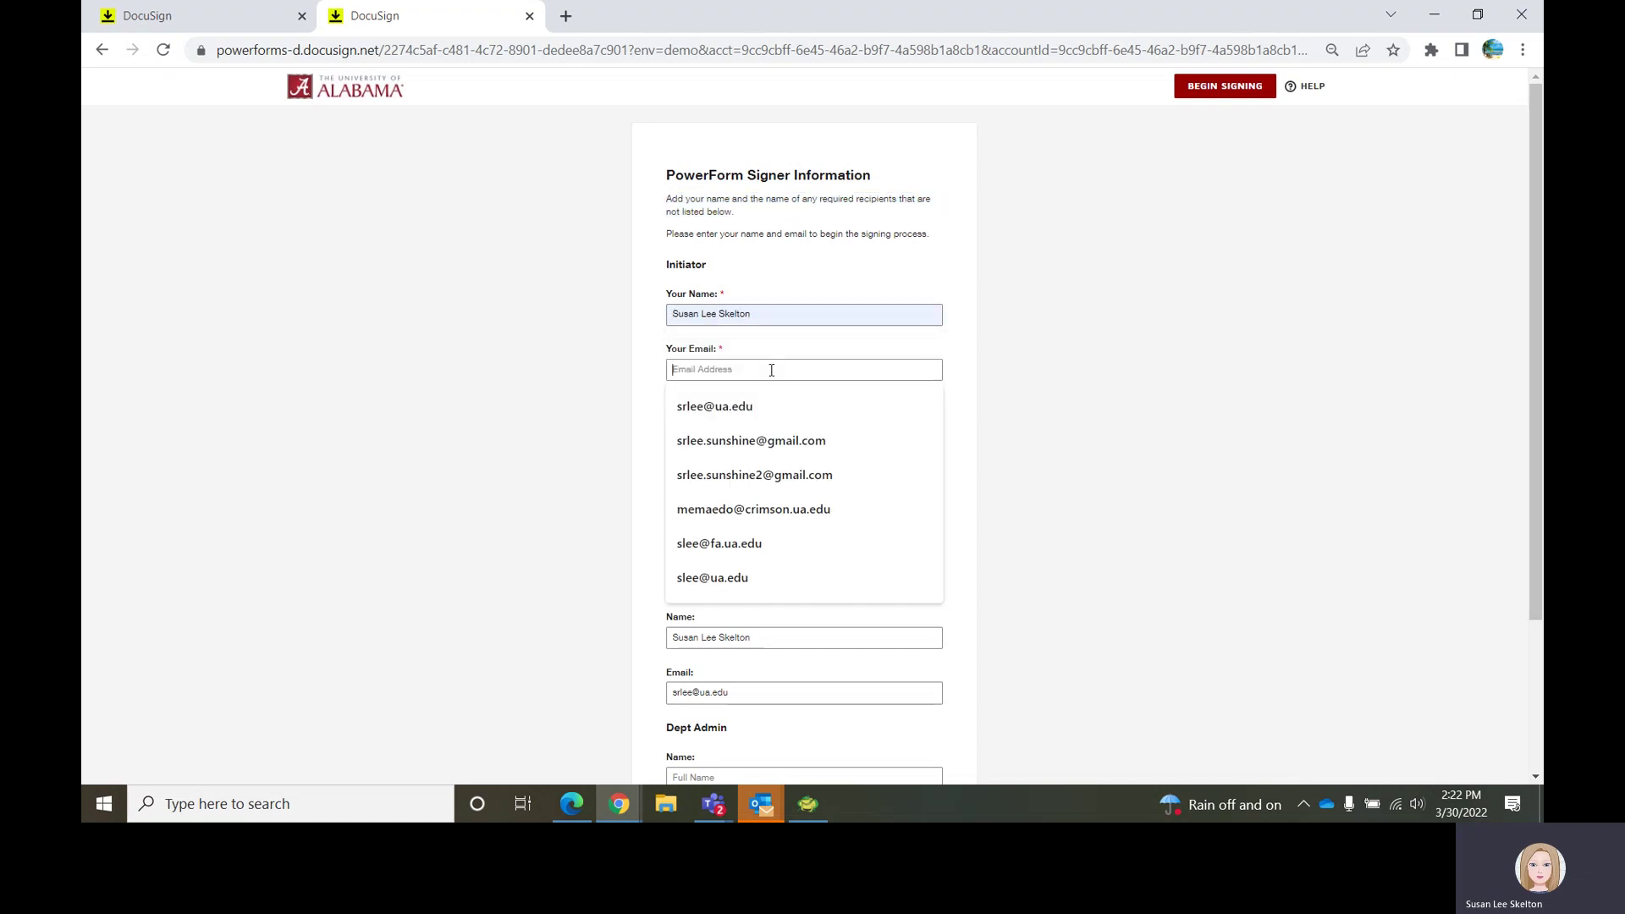
pyautogui.click(755, 405)
# Fill the Advisor's name and e-mail from the saved suggestions.
pyautogui.click(776, 494)
pyautogui.scroll(-3, 777, 495)
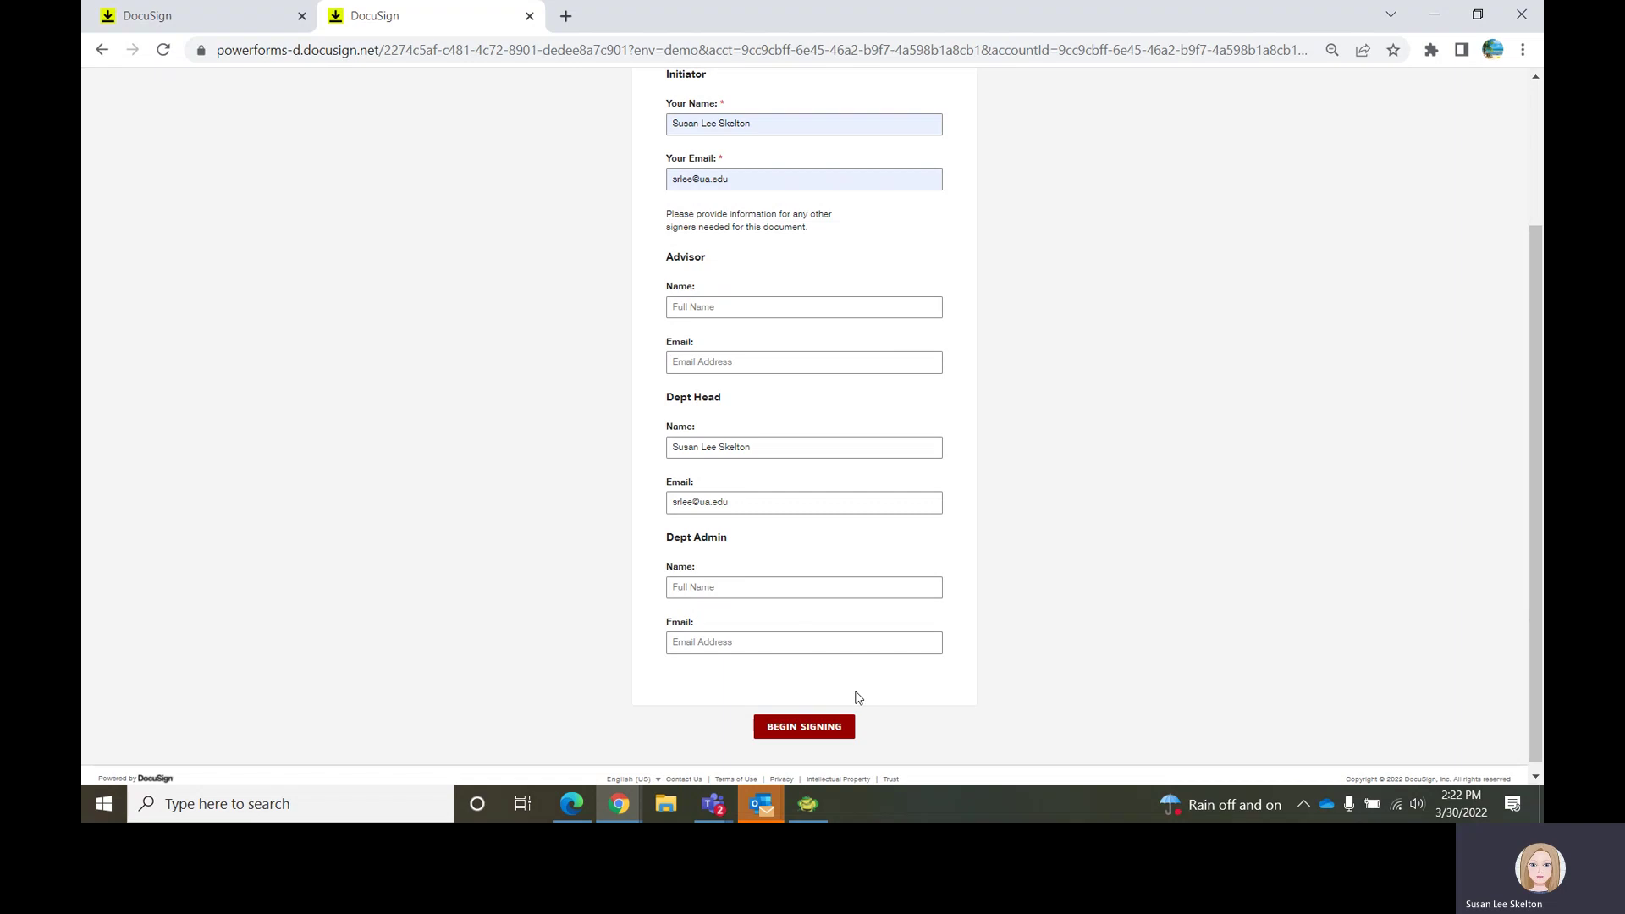
pyautogui.click(765, 307)
pyautogui.click(746, 341)
pyautogui.click(739, 362)
pyautogui.click(722, 405)
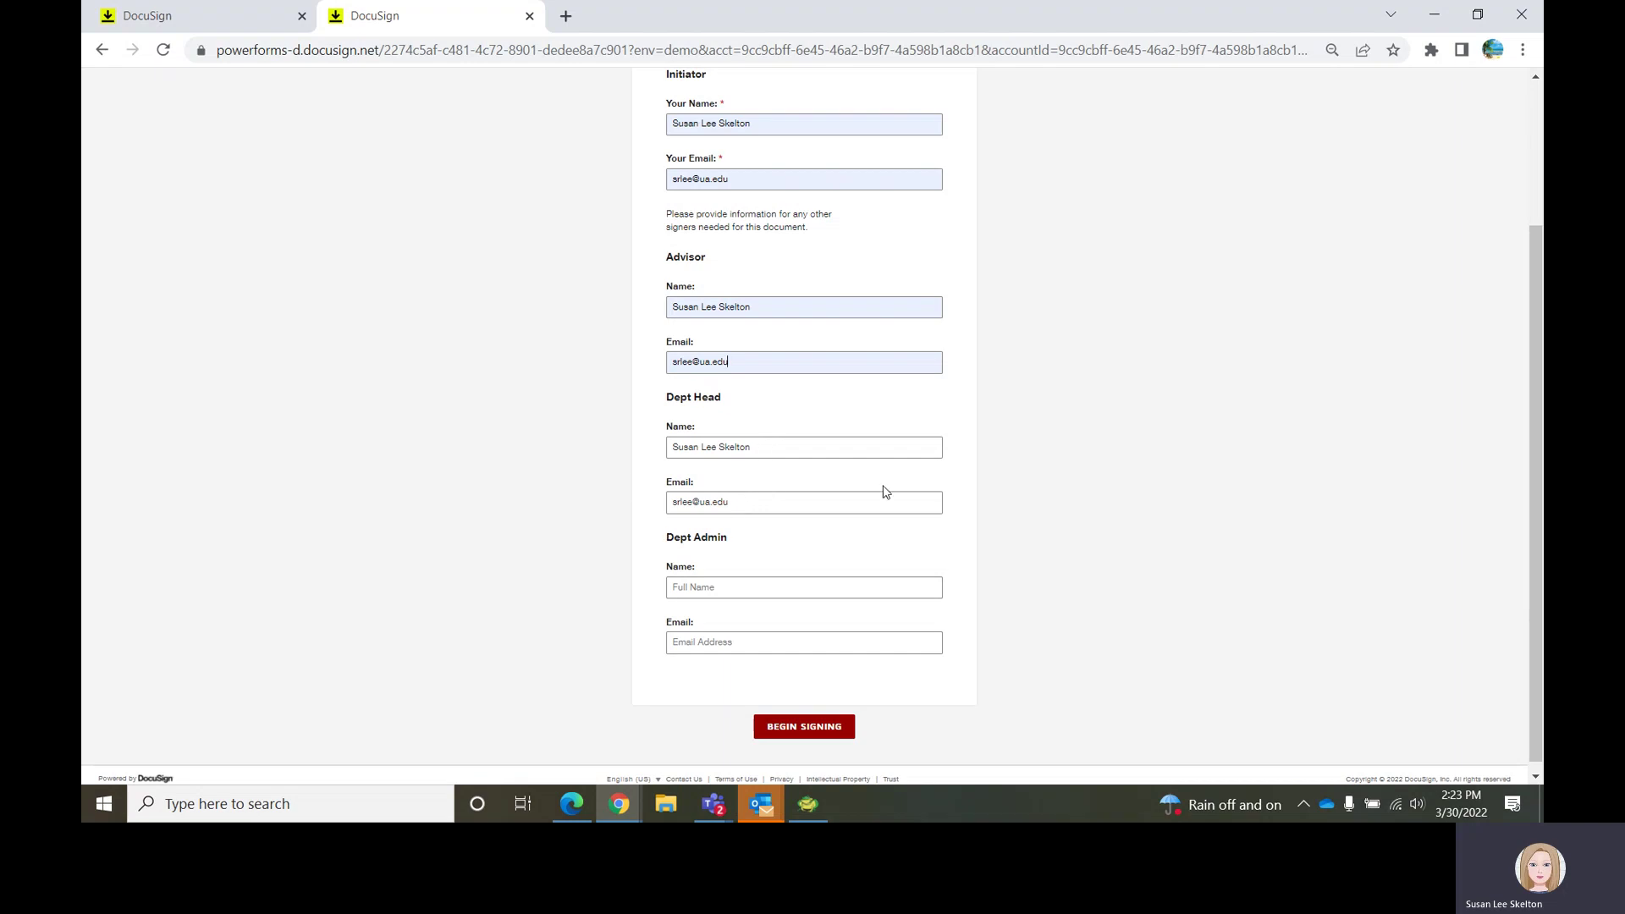
# Fill the Dept Admin name and e-mail from the saved suggestions.
pyautogui.moveTo(662, 413); pyautogui.dragTo(674, 494)
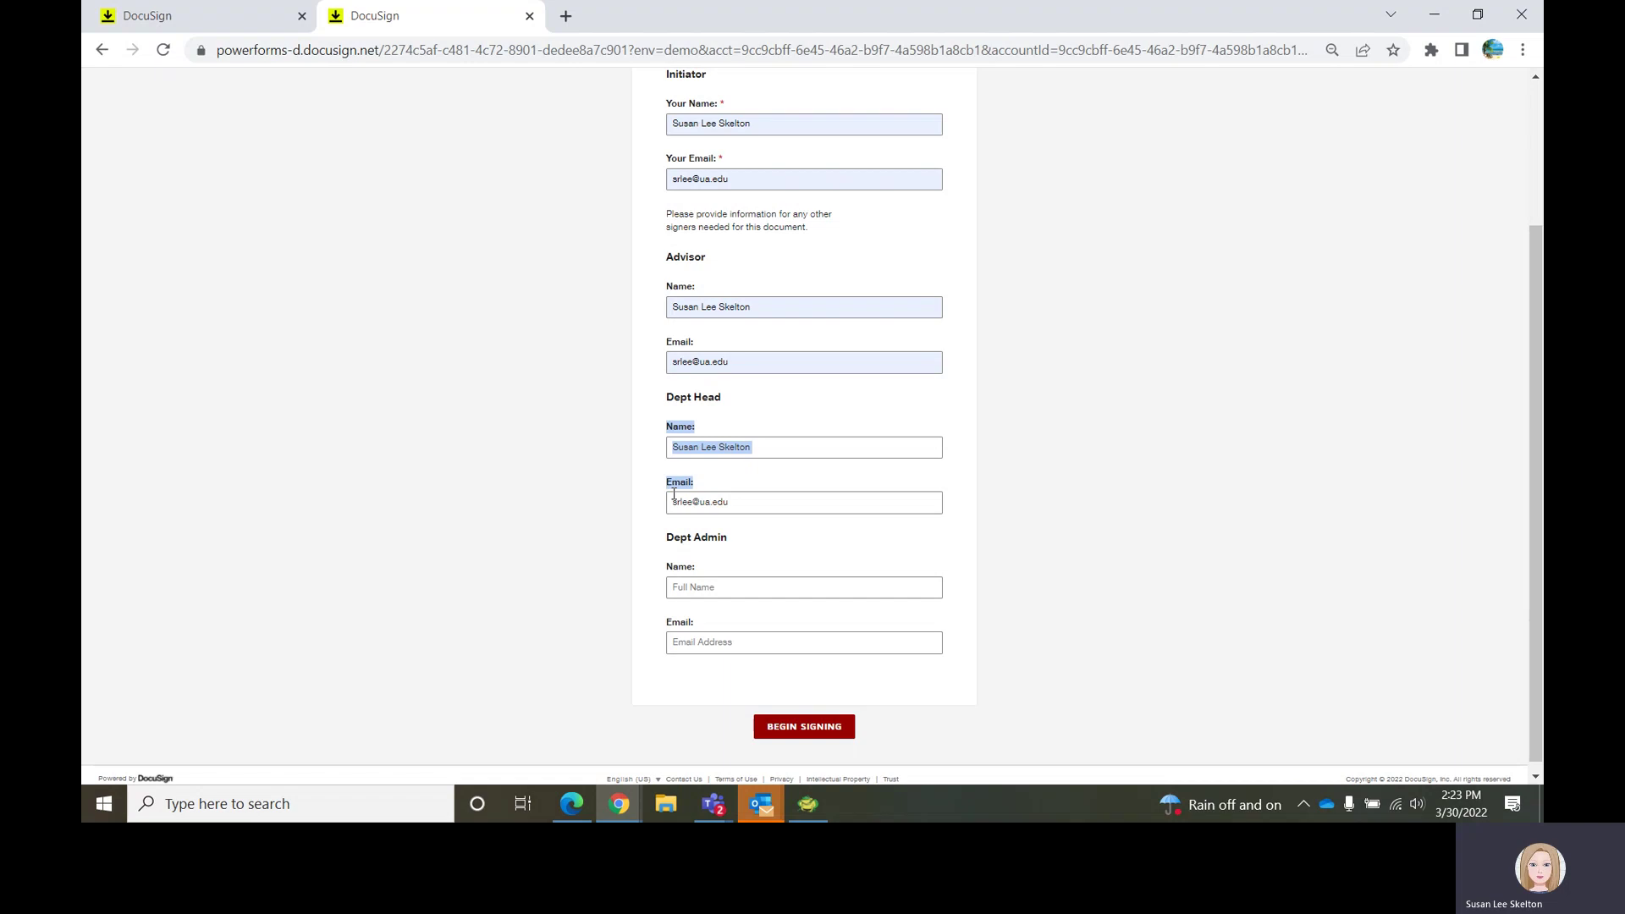
pyautogui.click(746, 512)
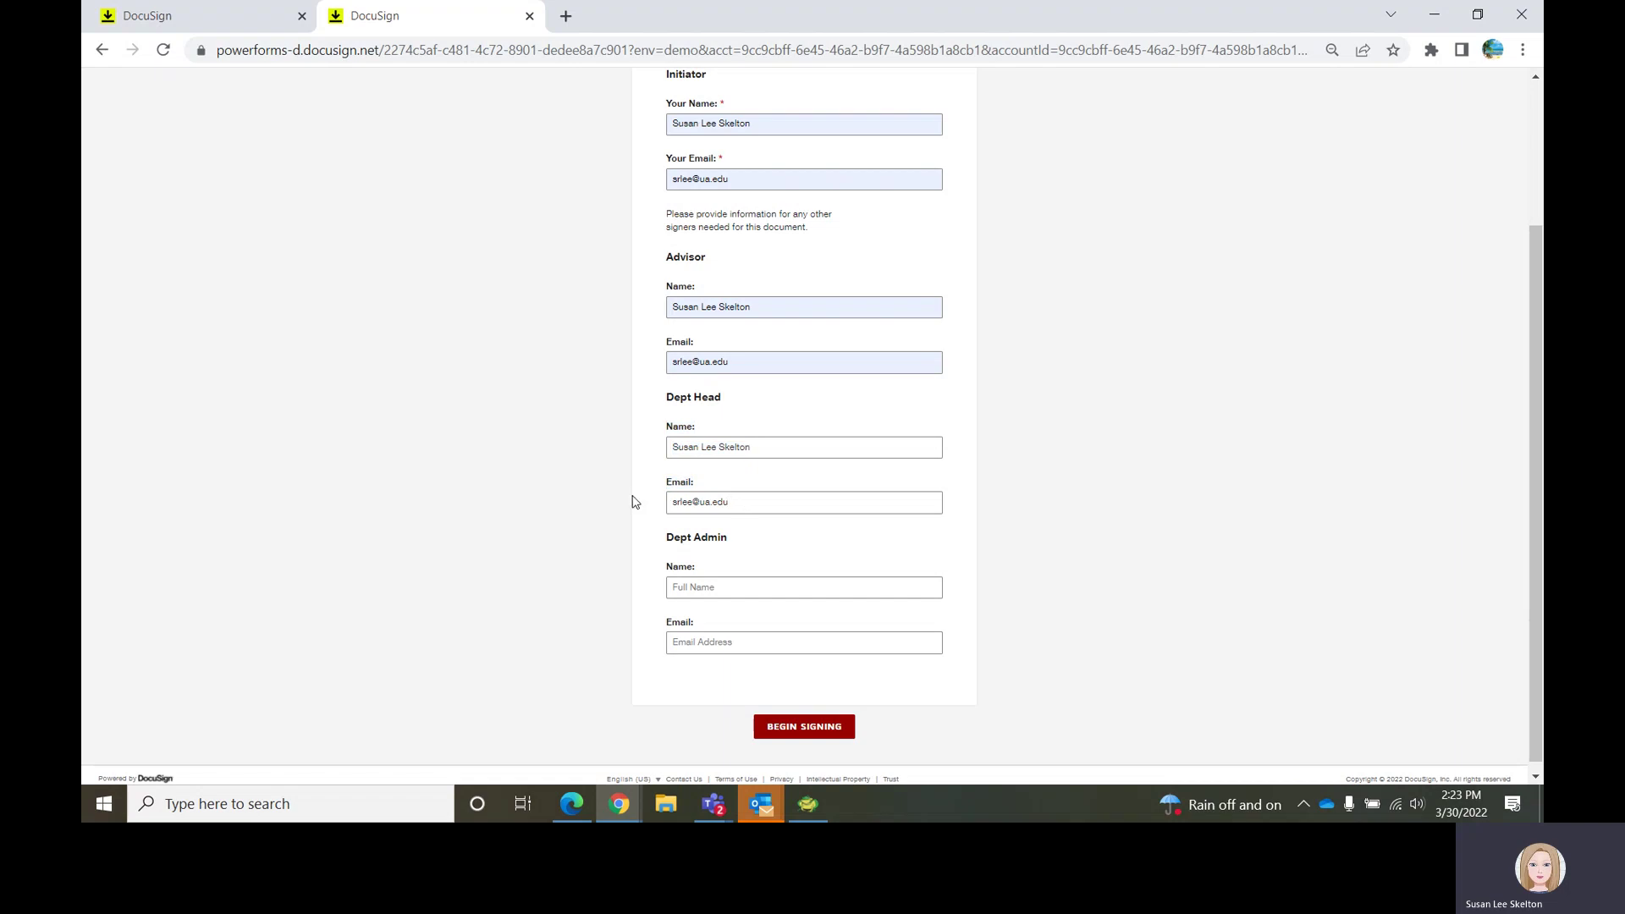
pyautogui.moveTo(631, 500); pyautogui.dragTo(730, 550)
pyautogui.moveTo(666, 395); pyautogui.dragTo(746, 520)
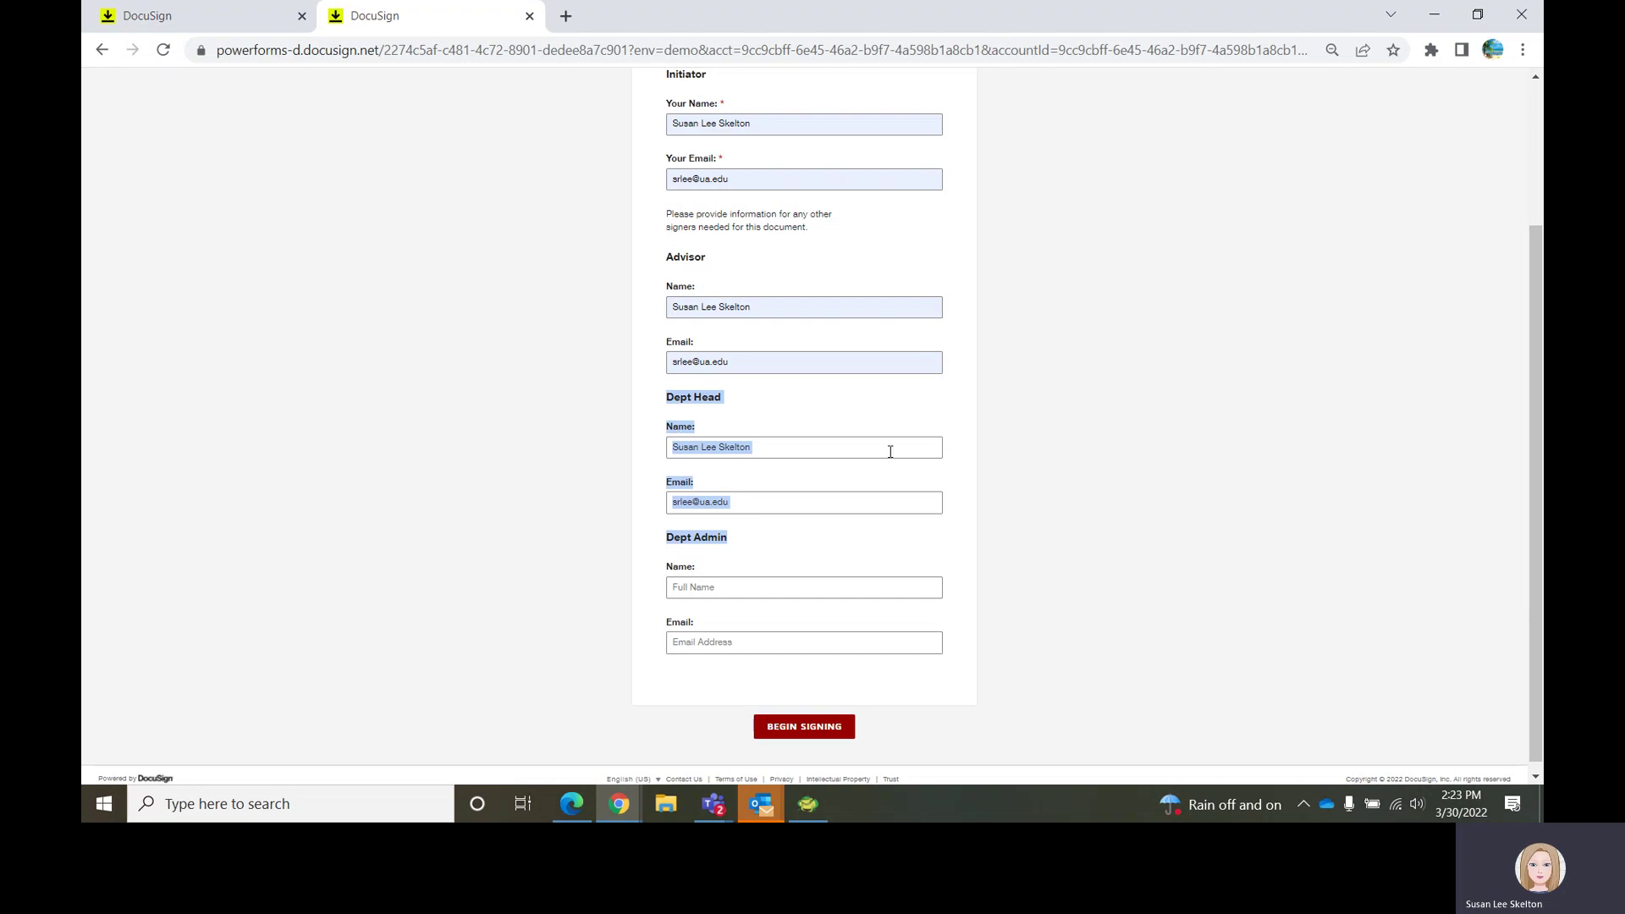
pyautogui.click(947, 544)
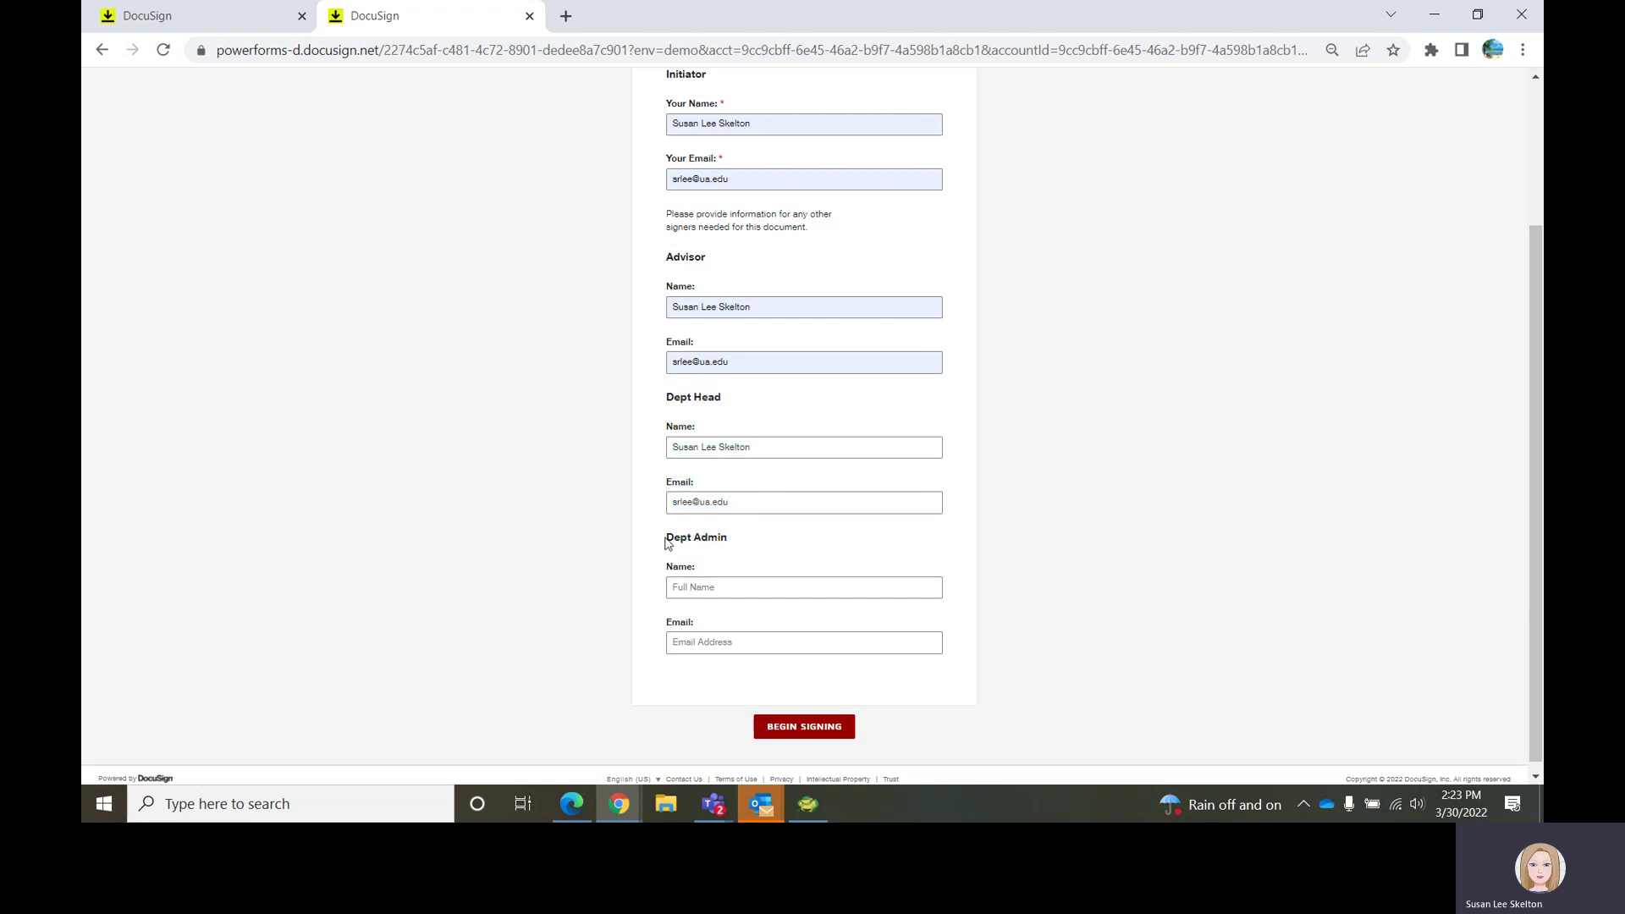
pyautogui.moveTo(668, 543); pyautogui.dragTo(736, 548)
pyautogui.click(706, 588)
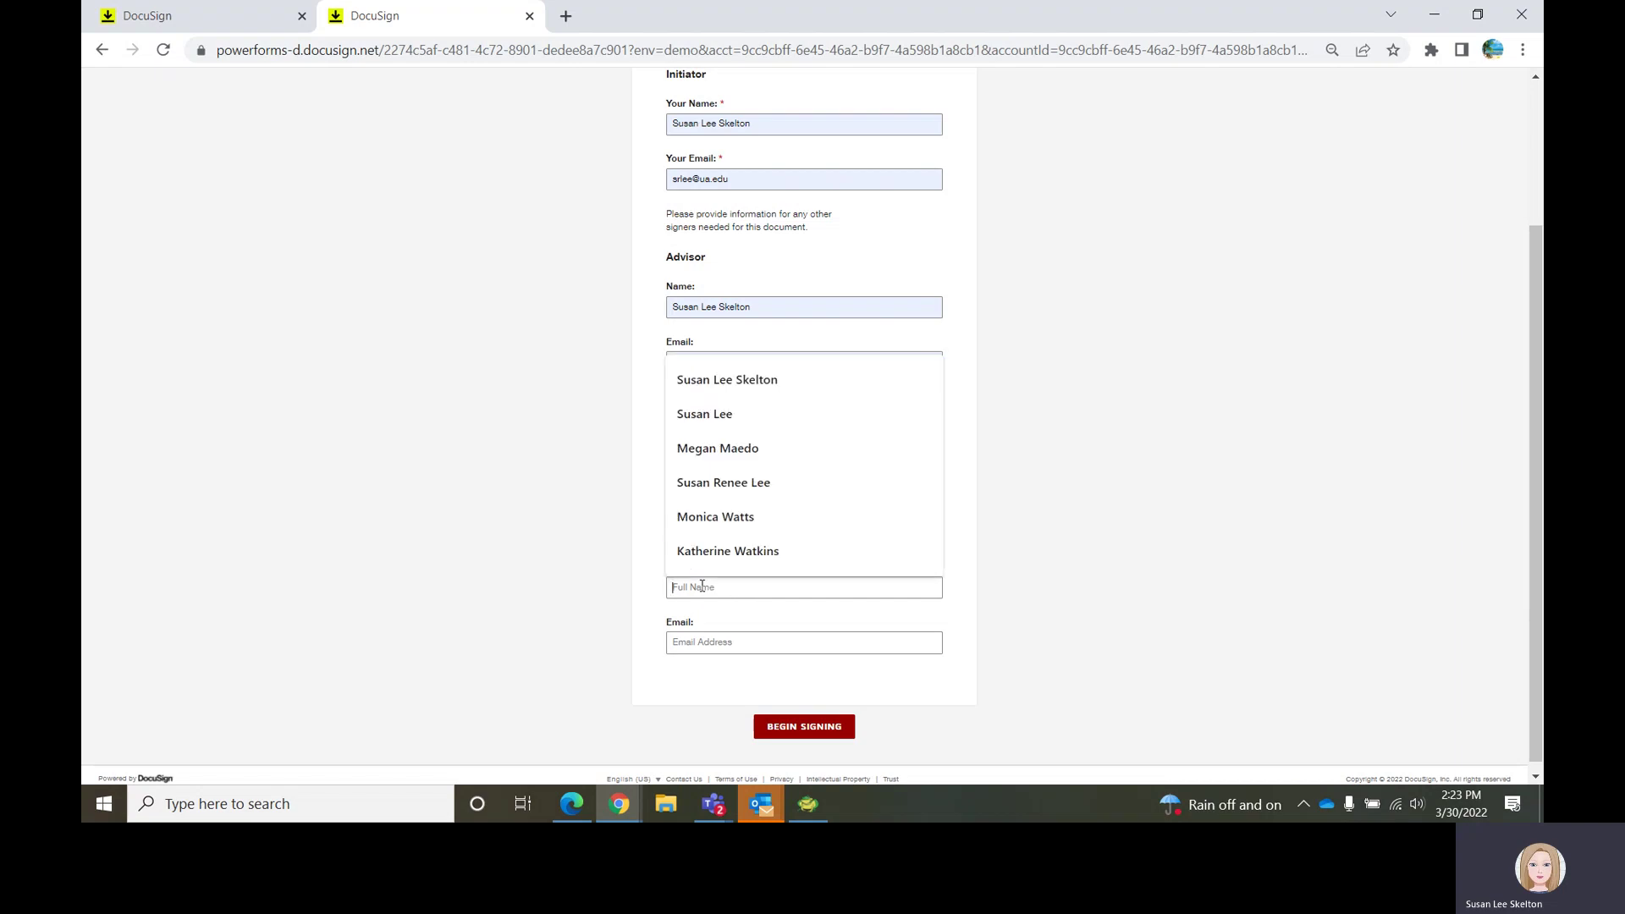
pyautogui.click(726, 414)
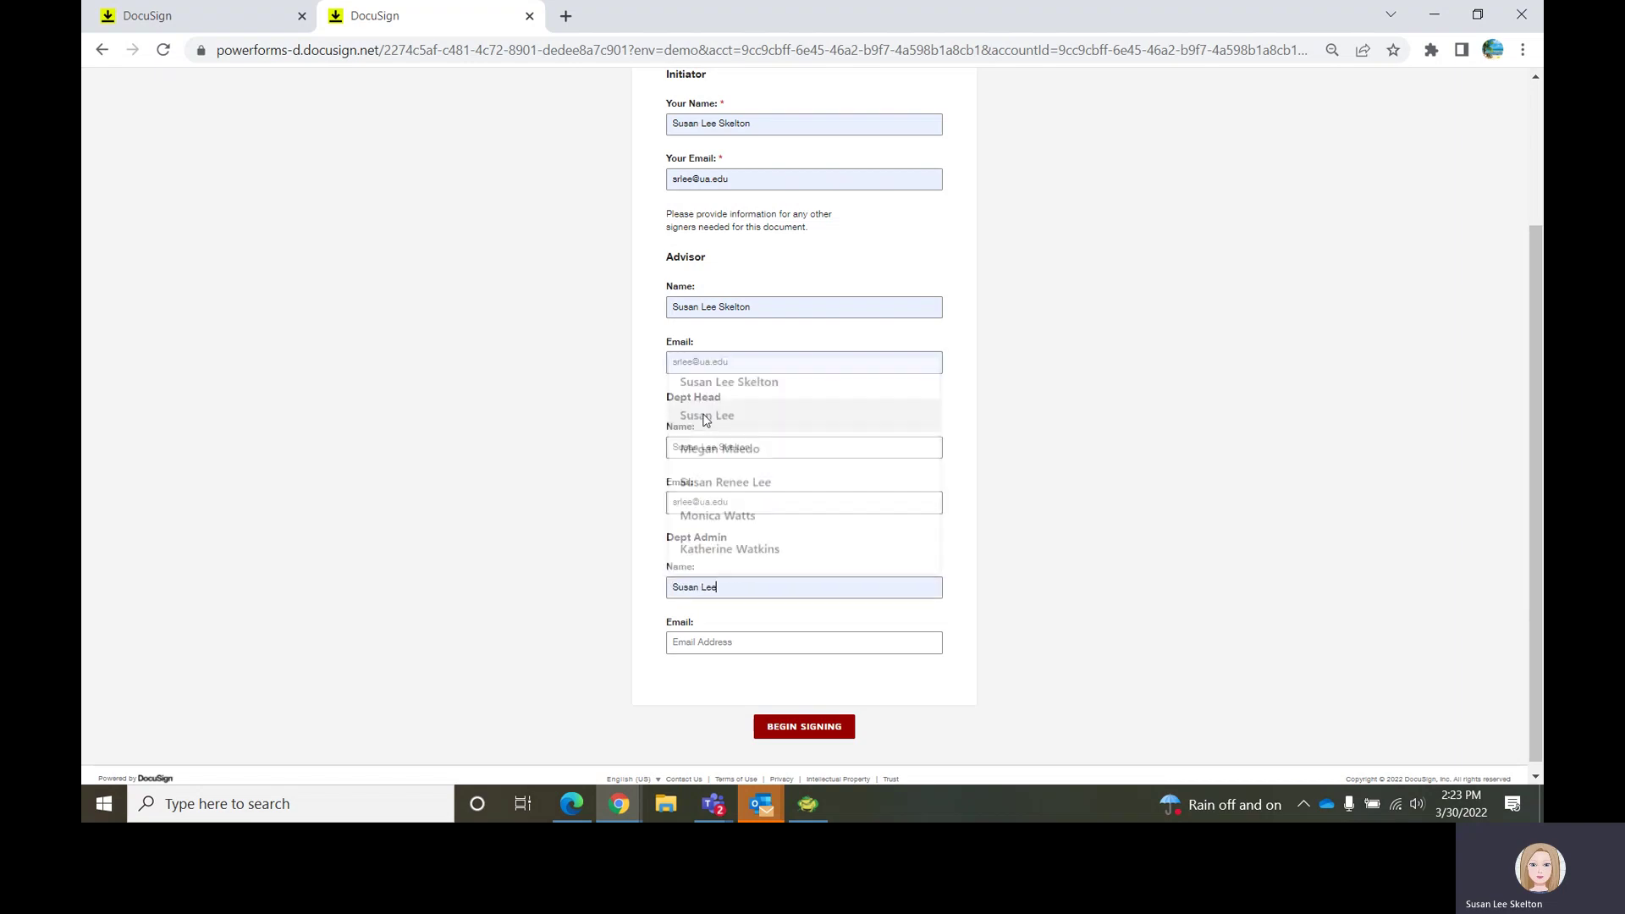
pyautogui.click(716, 648)
pyautogui.click(725, 607)
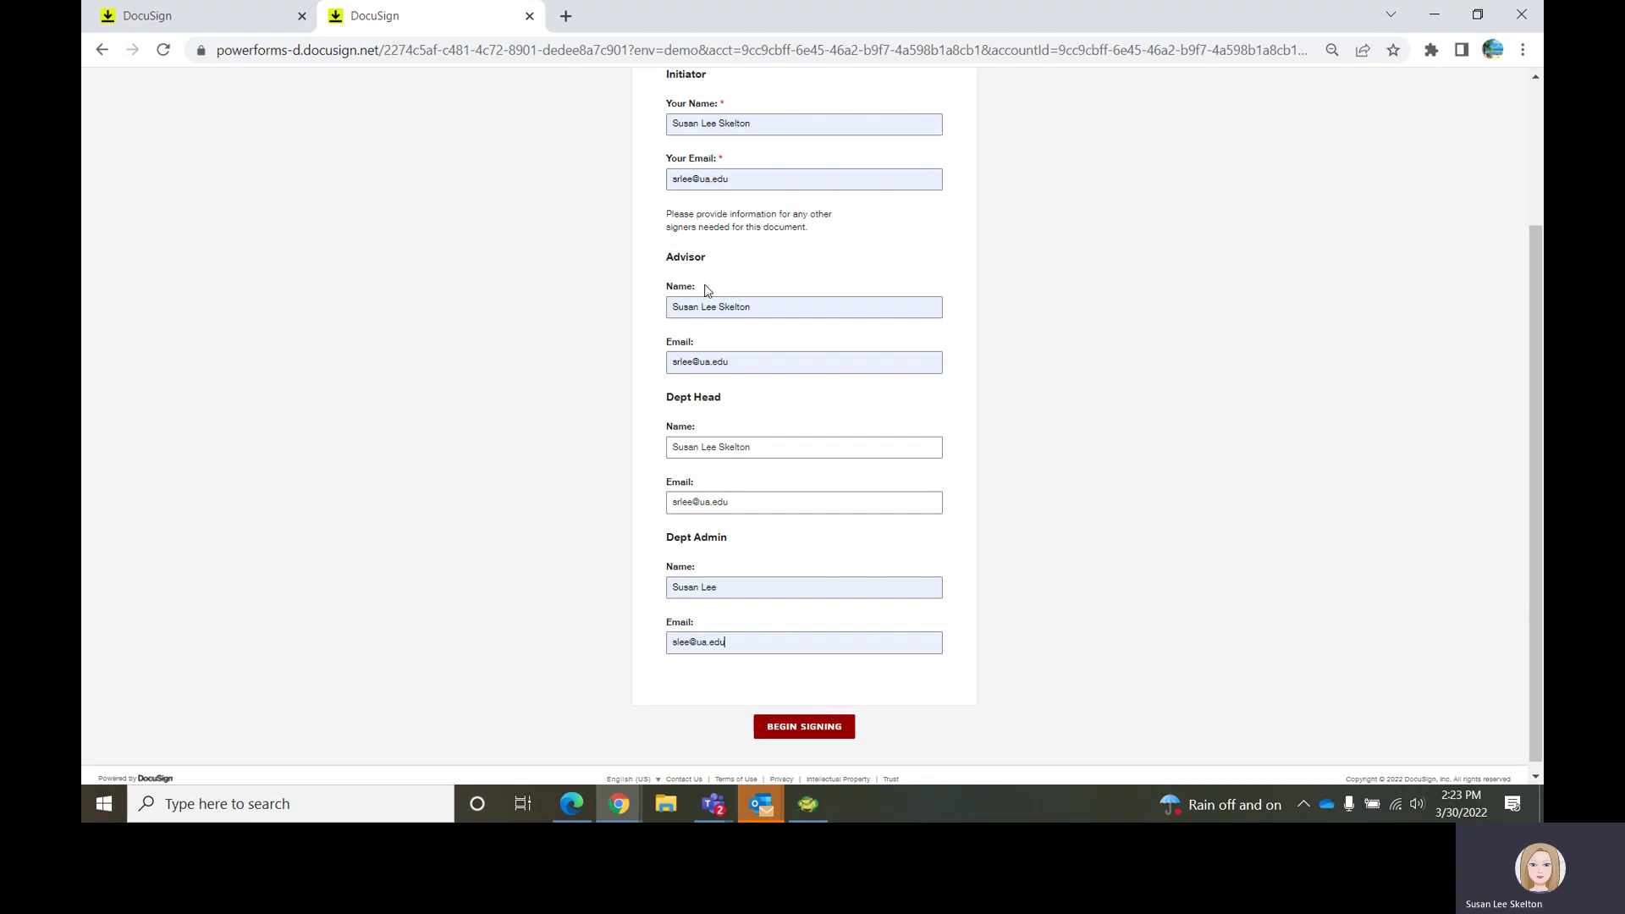
# Review the completed signer form and begin signing.
pyautogui.scroll(1, 804, 557)
pyautogui.scroll(3, 804, 557)
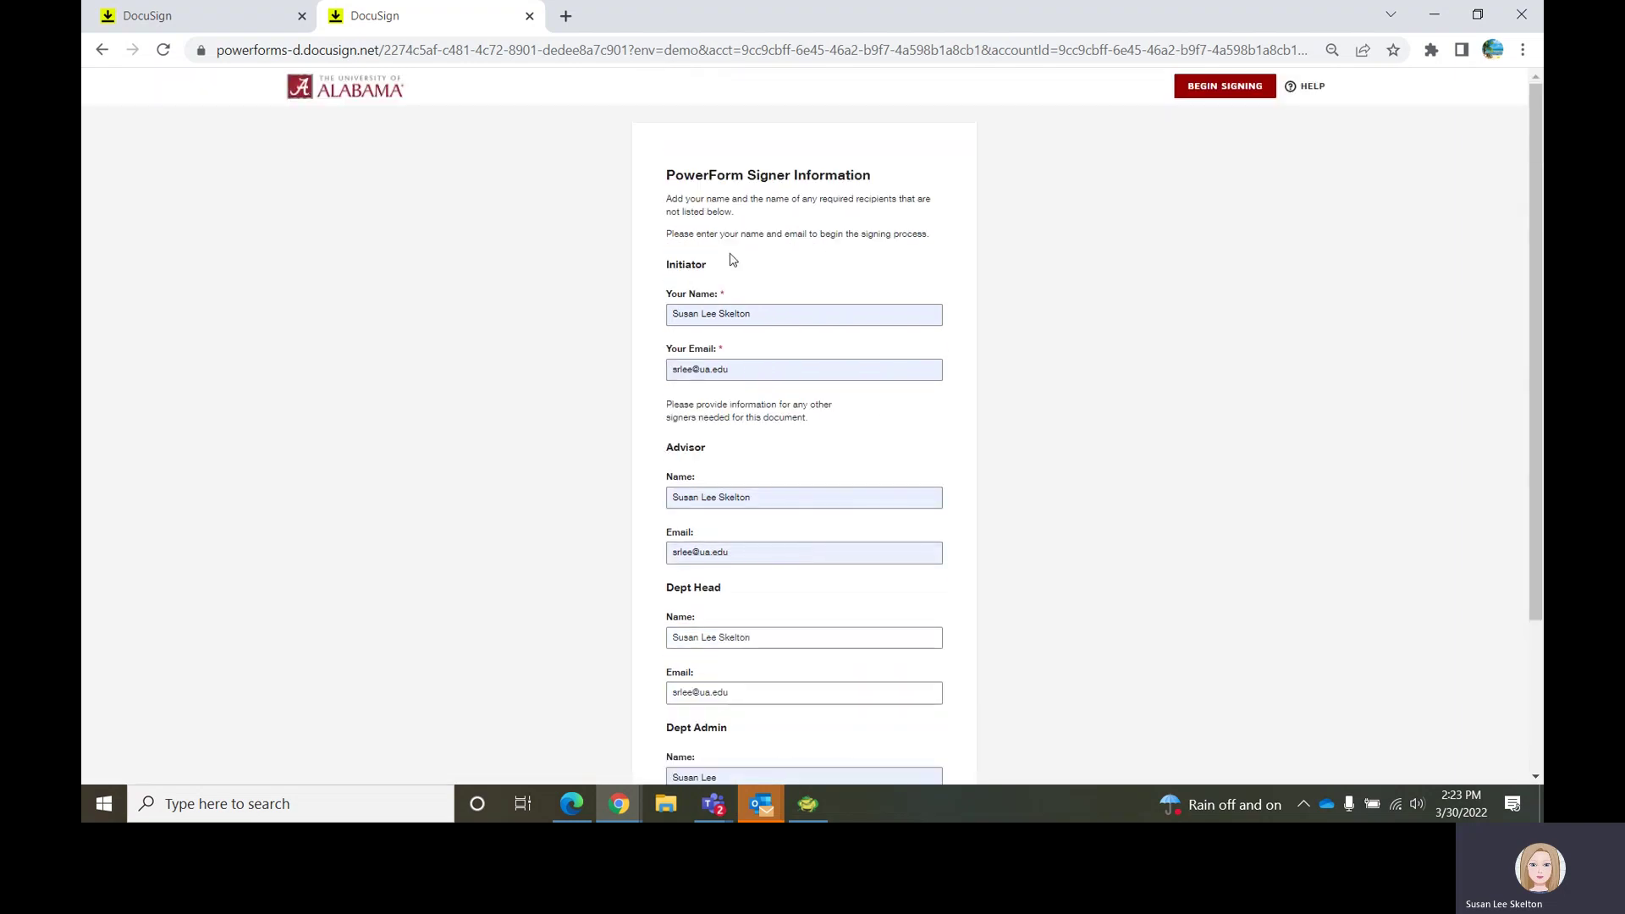
pyautogui.scroll(-3, 747, 457)
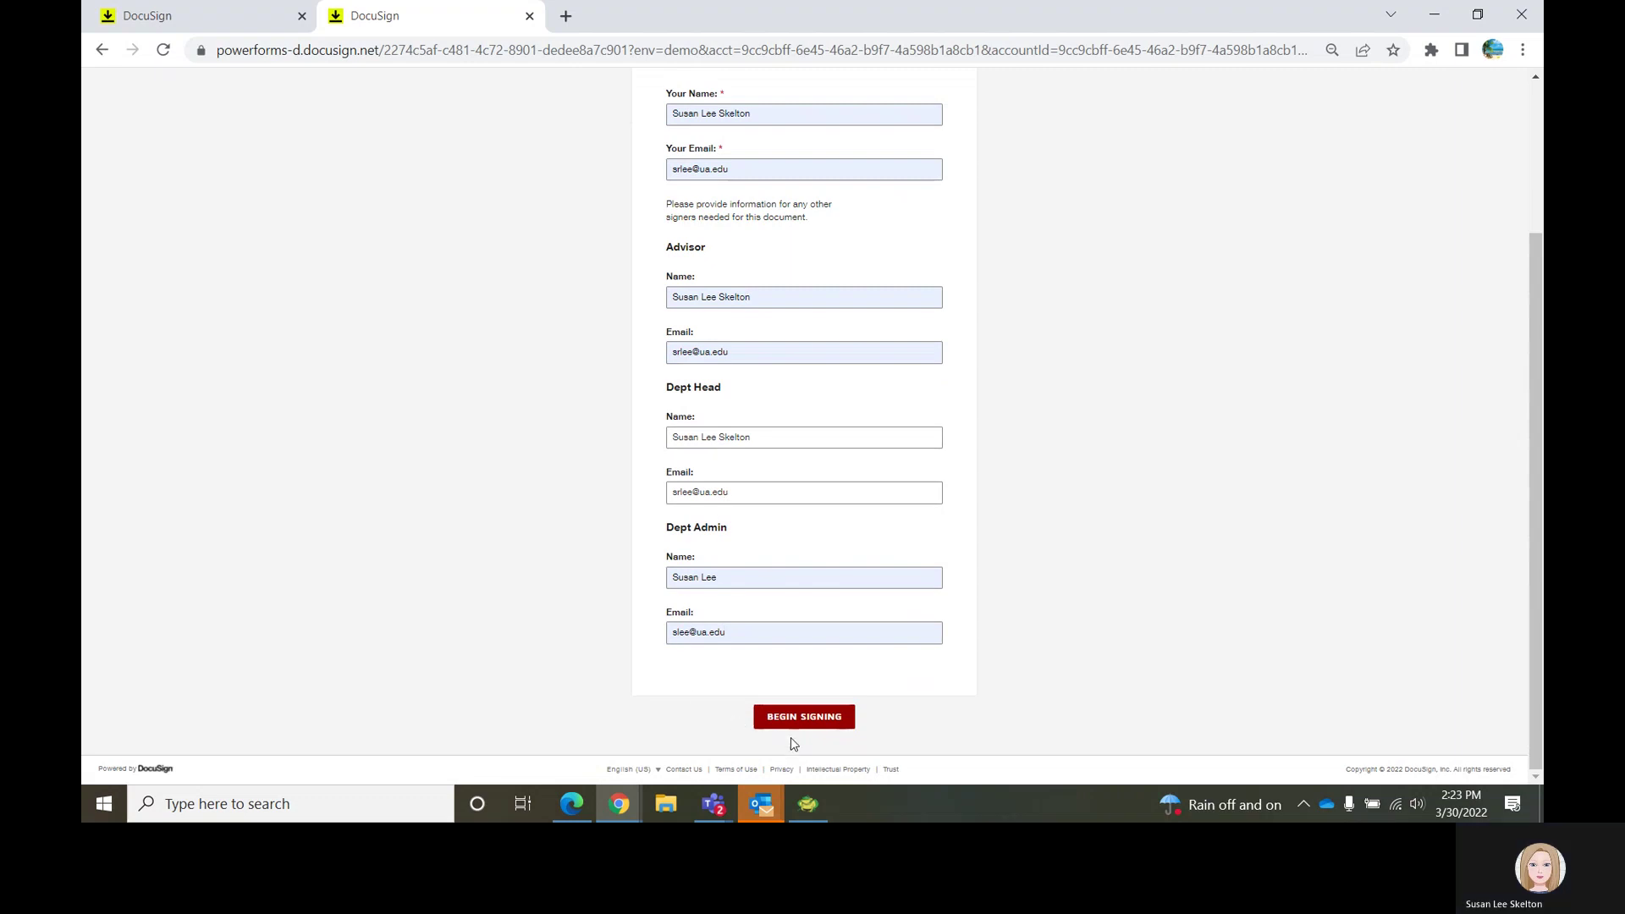
pyautogui.click(808, 718)
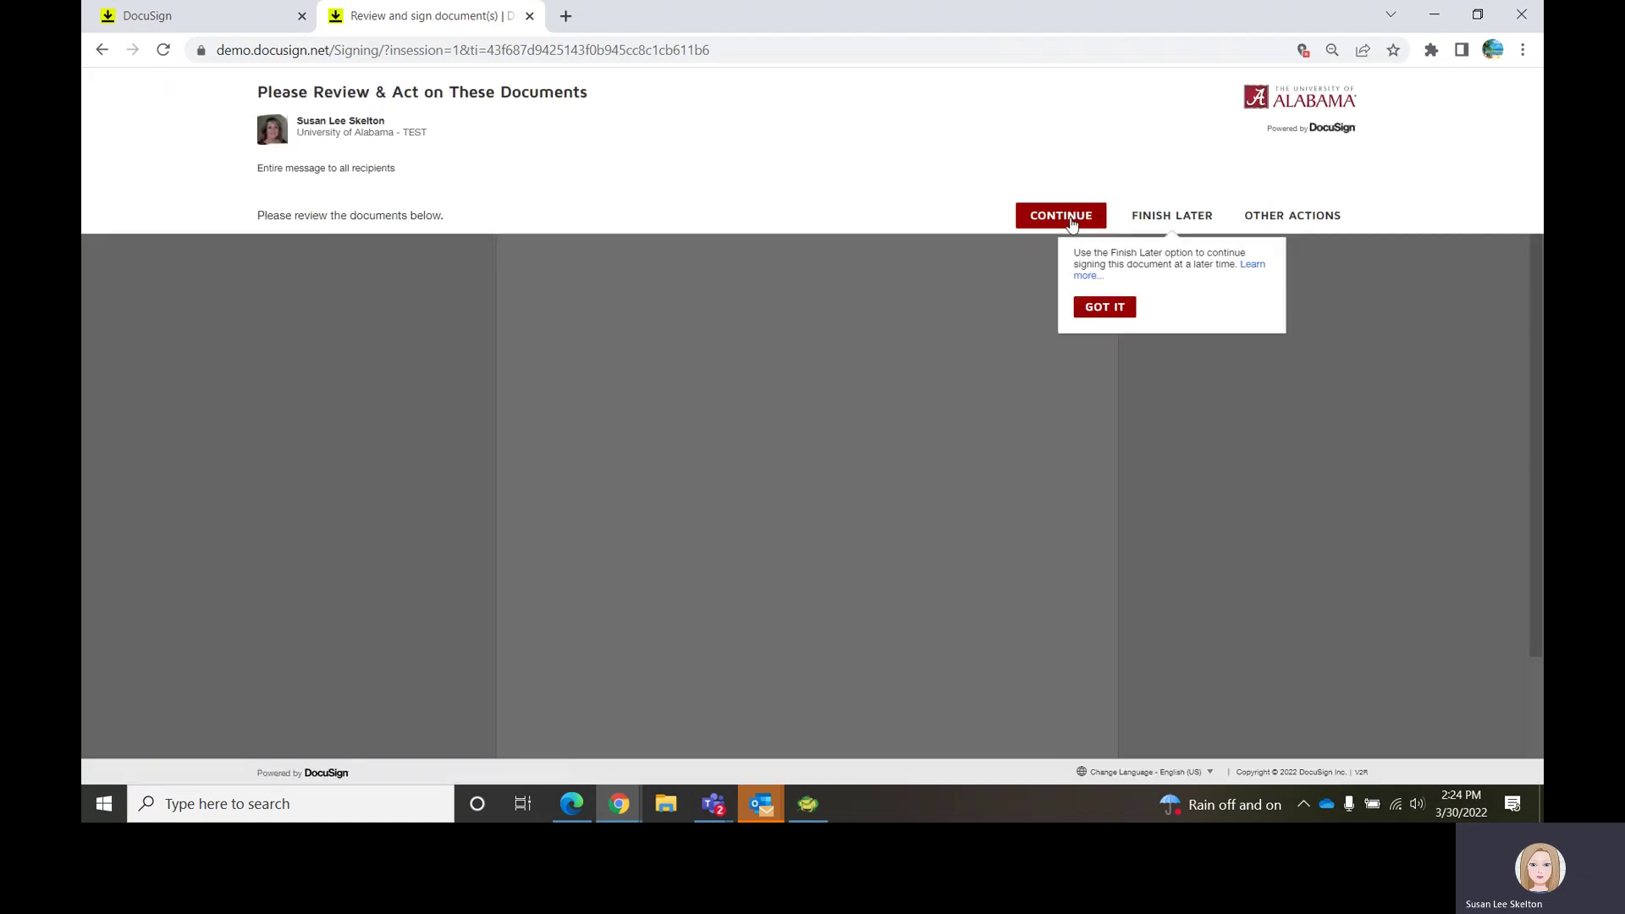
# Sign the document's Sign field and finish it as the first signer.
pyautogui.click(1061, 214)
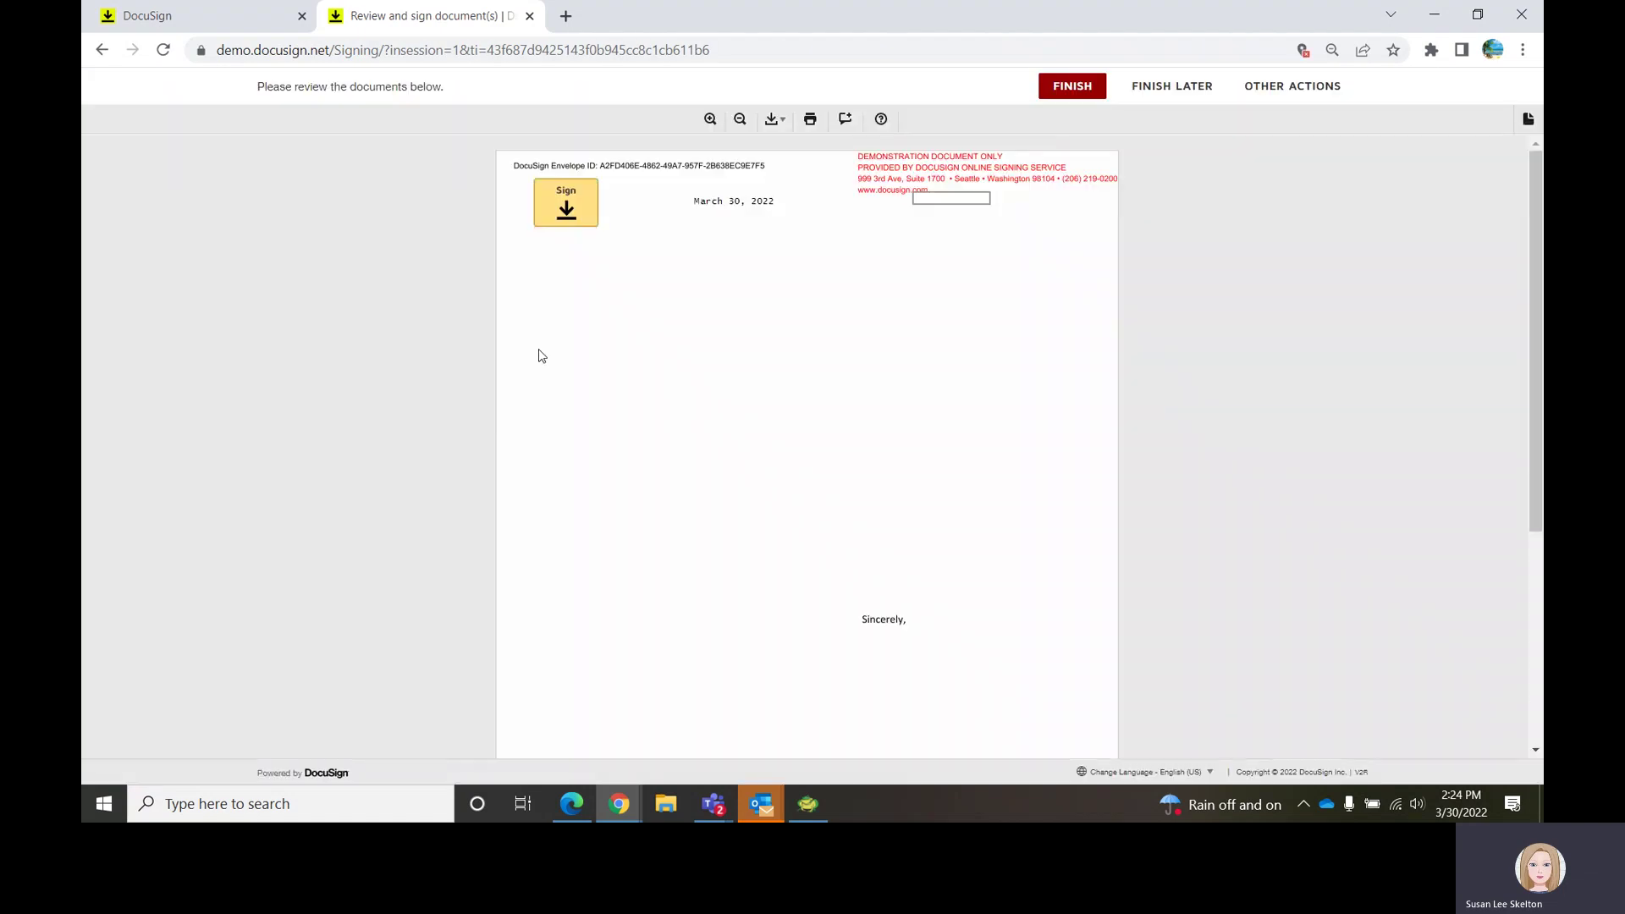
pyautogui.click(562, 216)
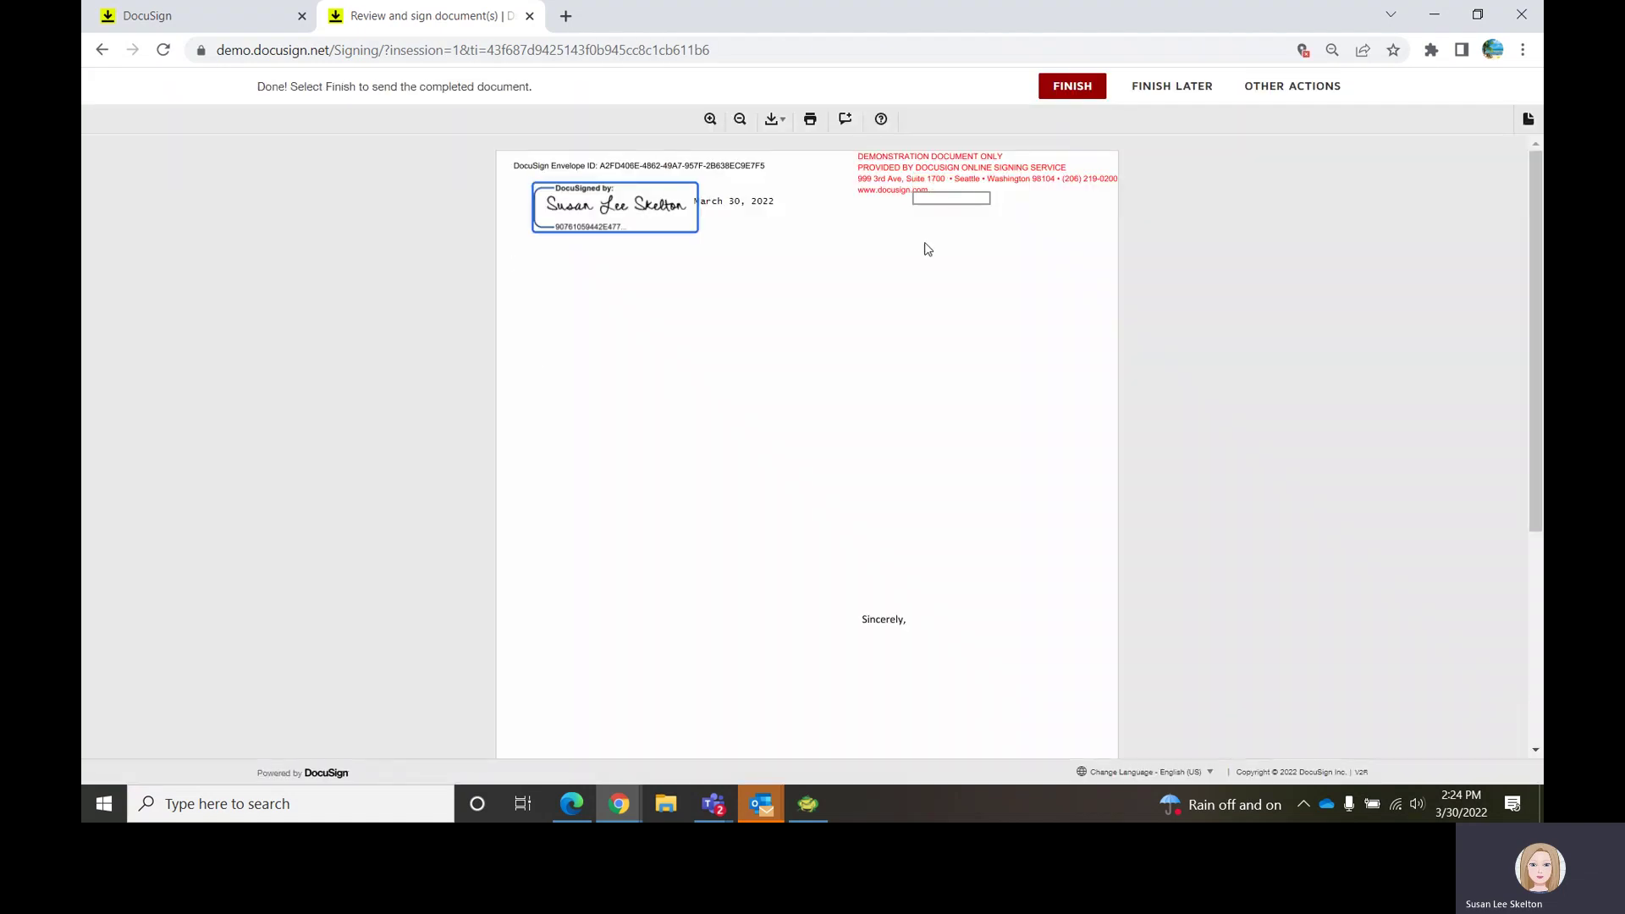
pyautogui.click(1069, 88)
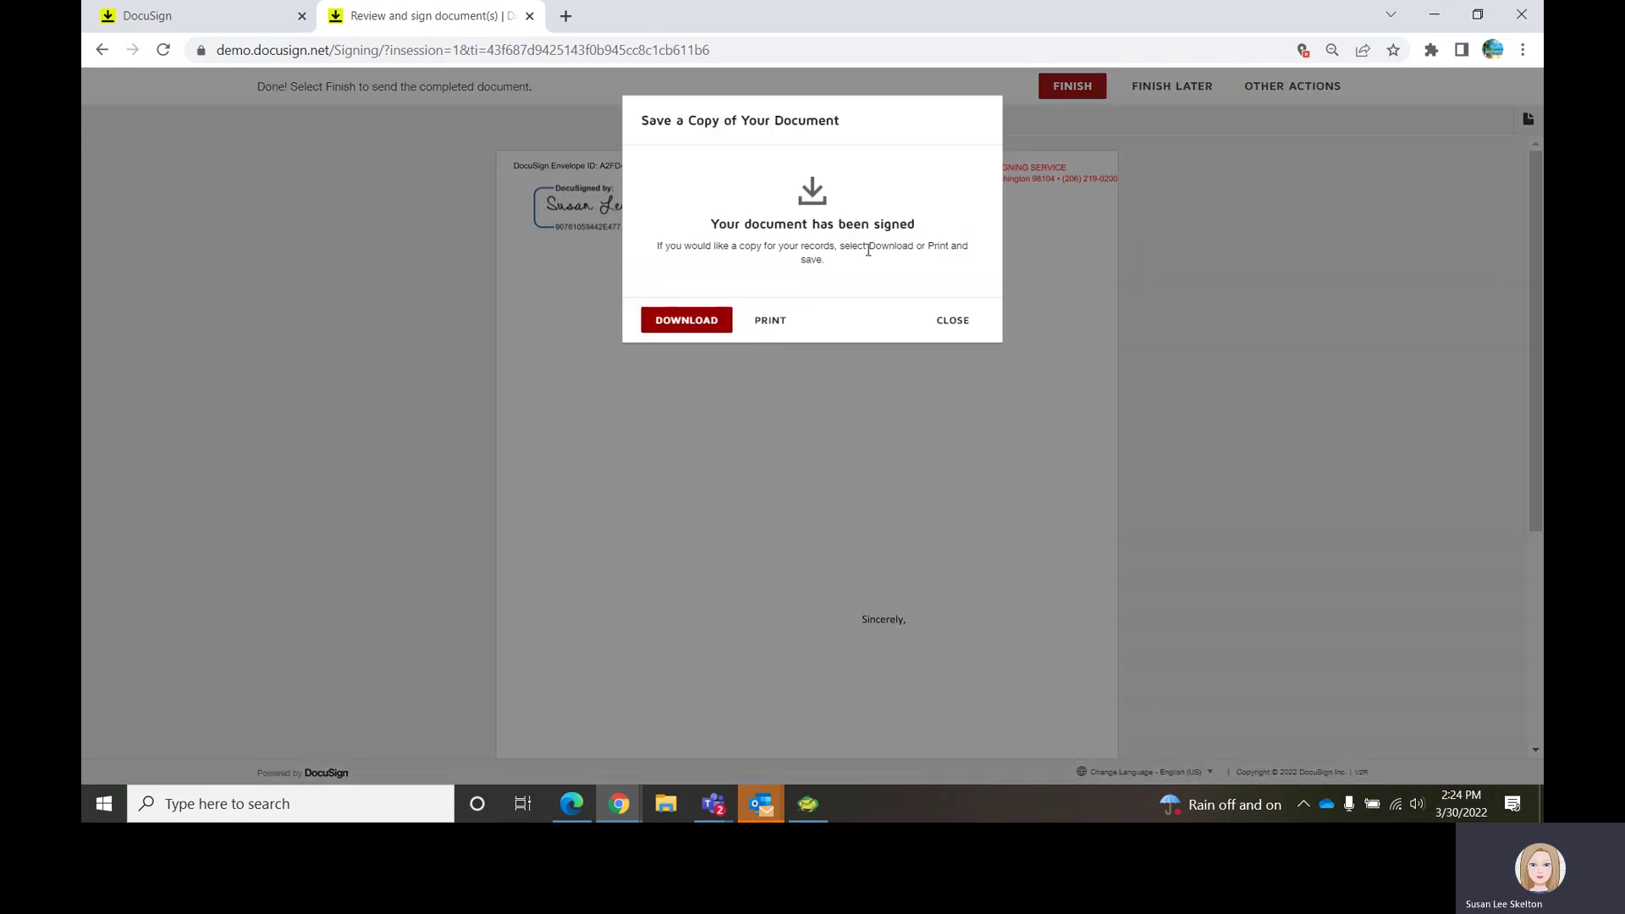
# Close the signing confirmation and exit the PowerForm editor back to My Templates.
pyautogui.click(958, 320)
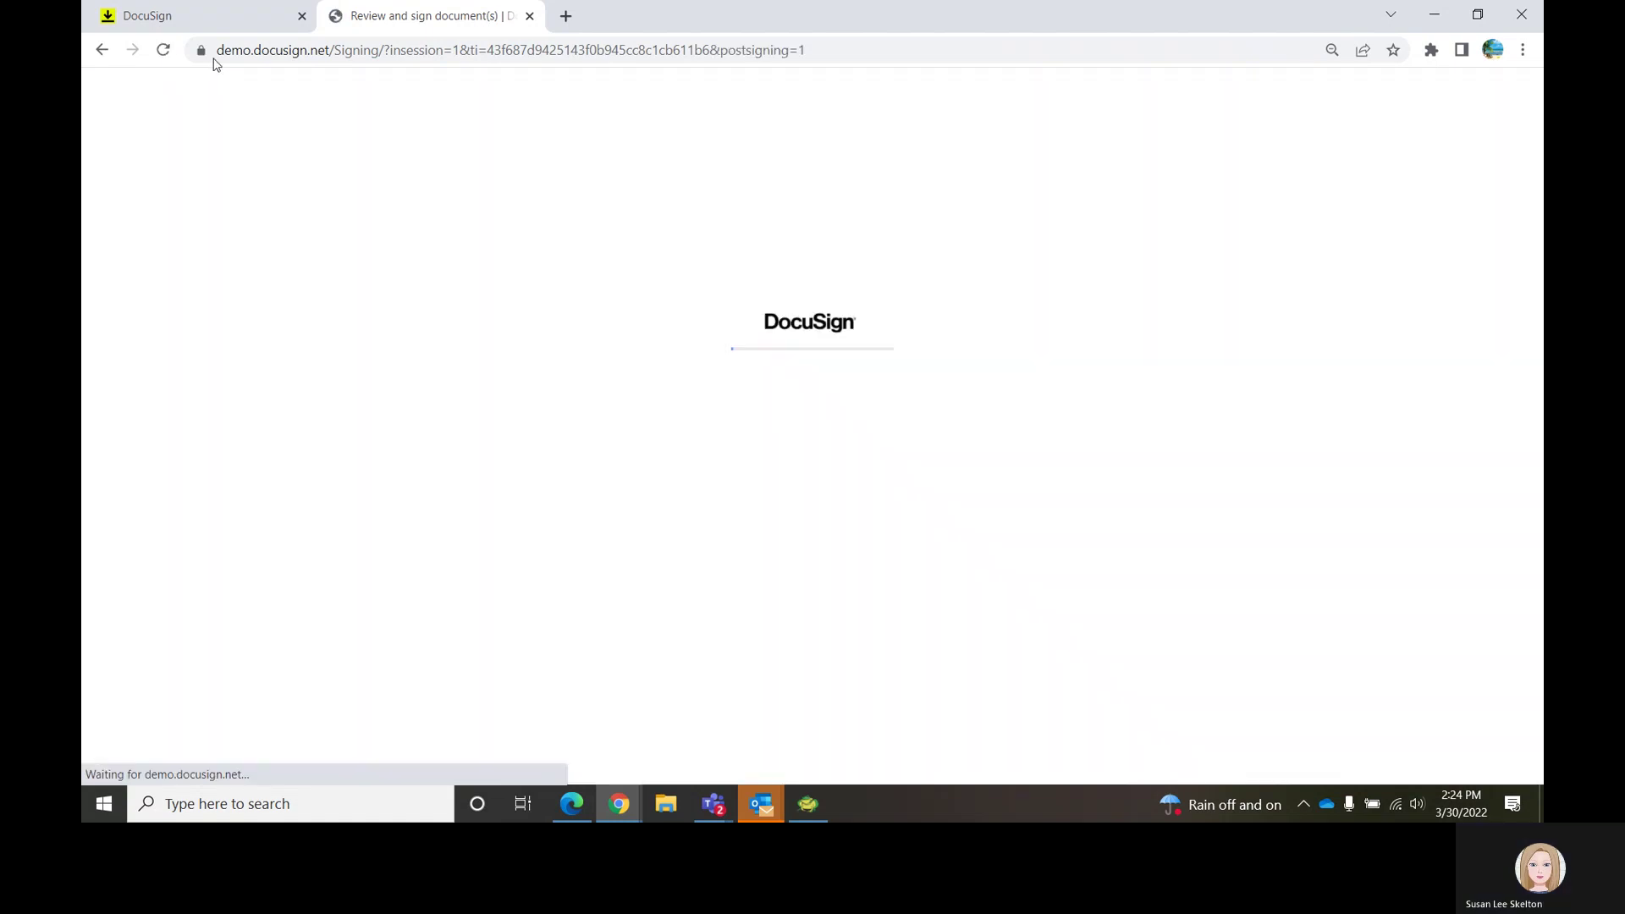
pyautogui.click(201, 24)
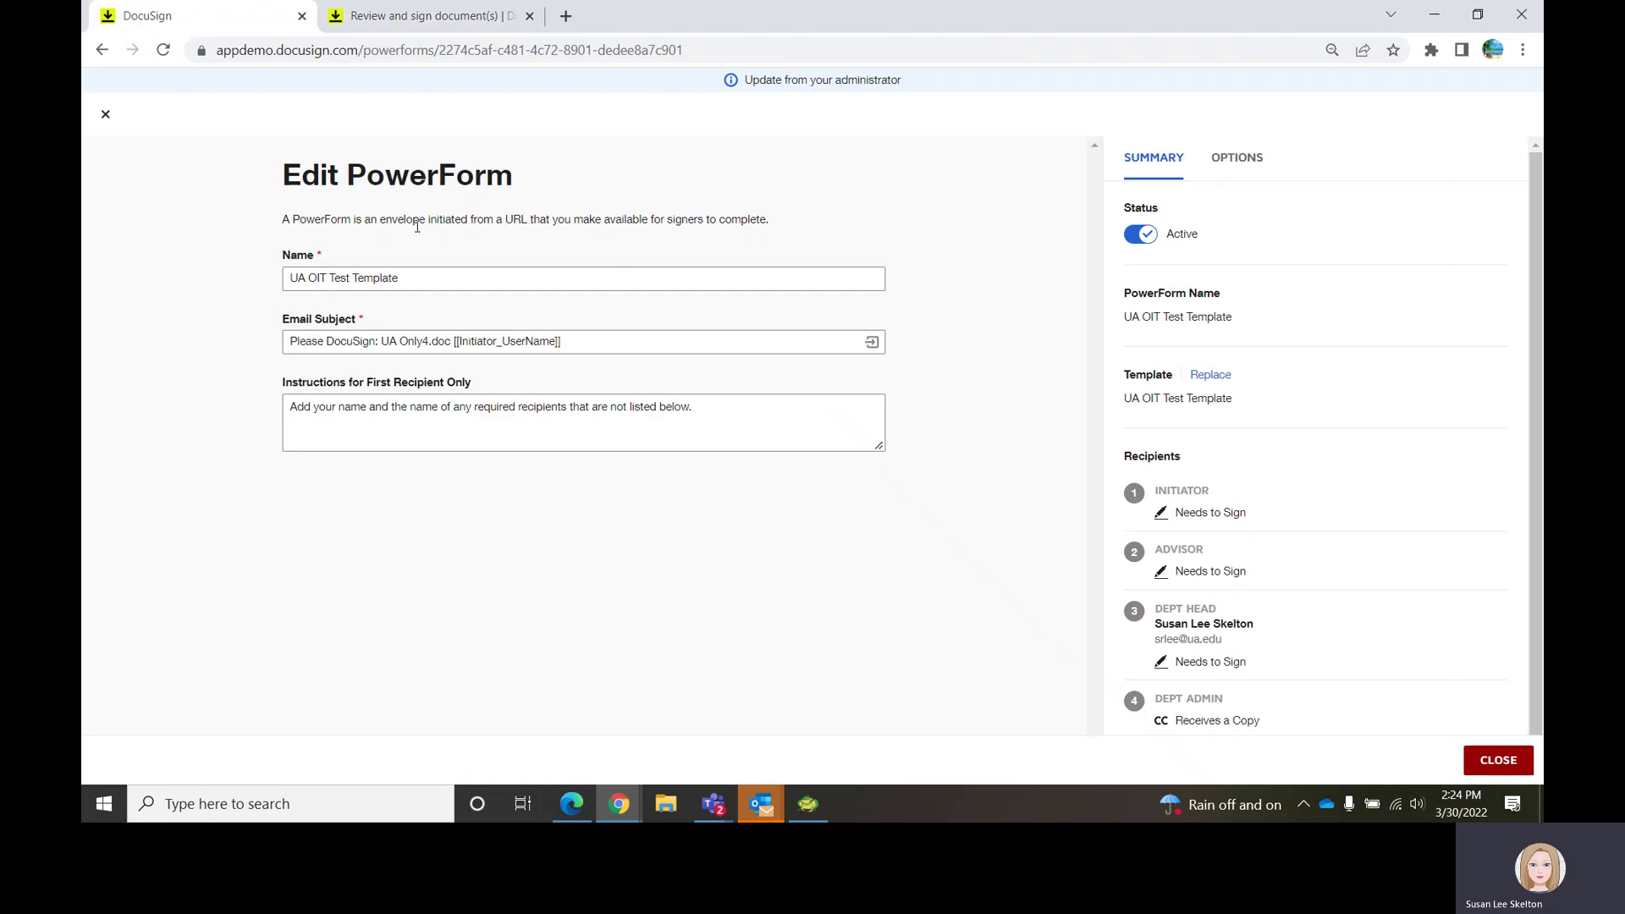
pyautogui.click(1507, 761)
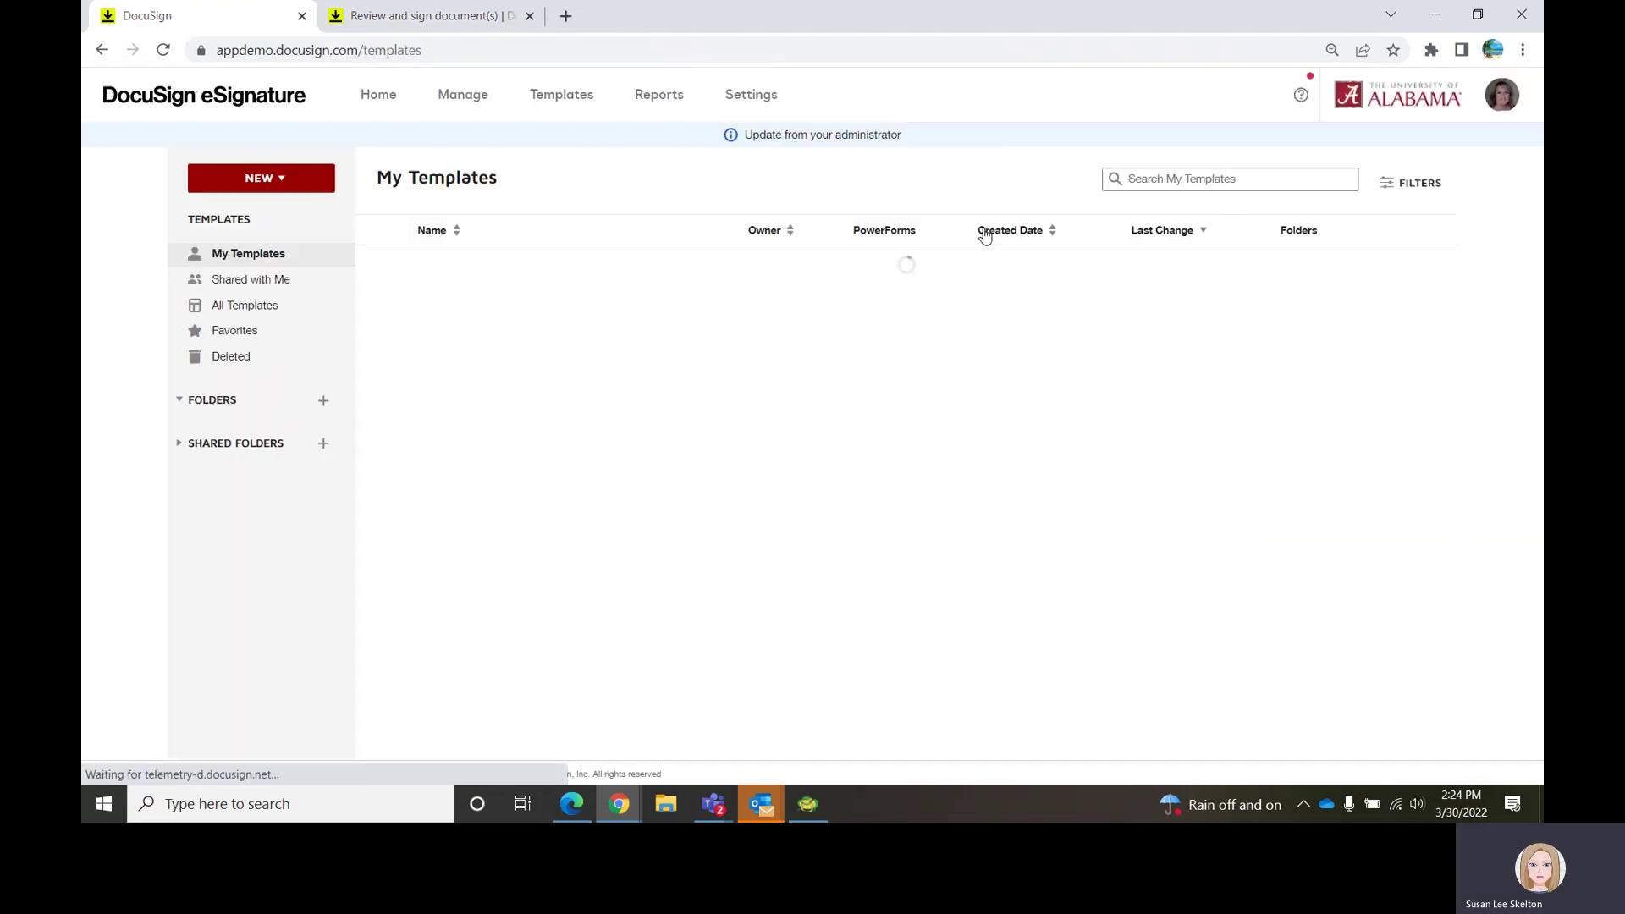
# From Manage > Sent, open the UA Only4.doc envelope, add the second signature and finish.
pyautogui.click(464, 98)
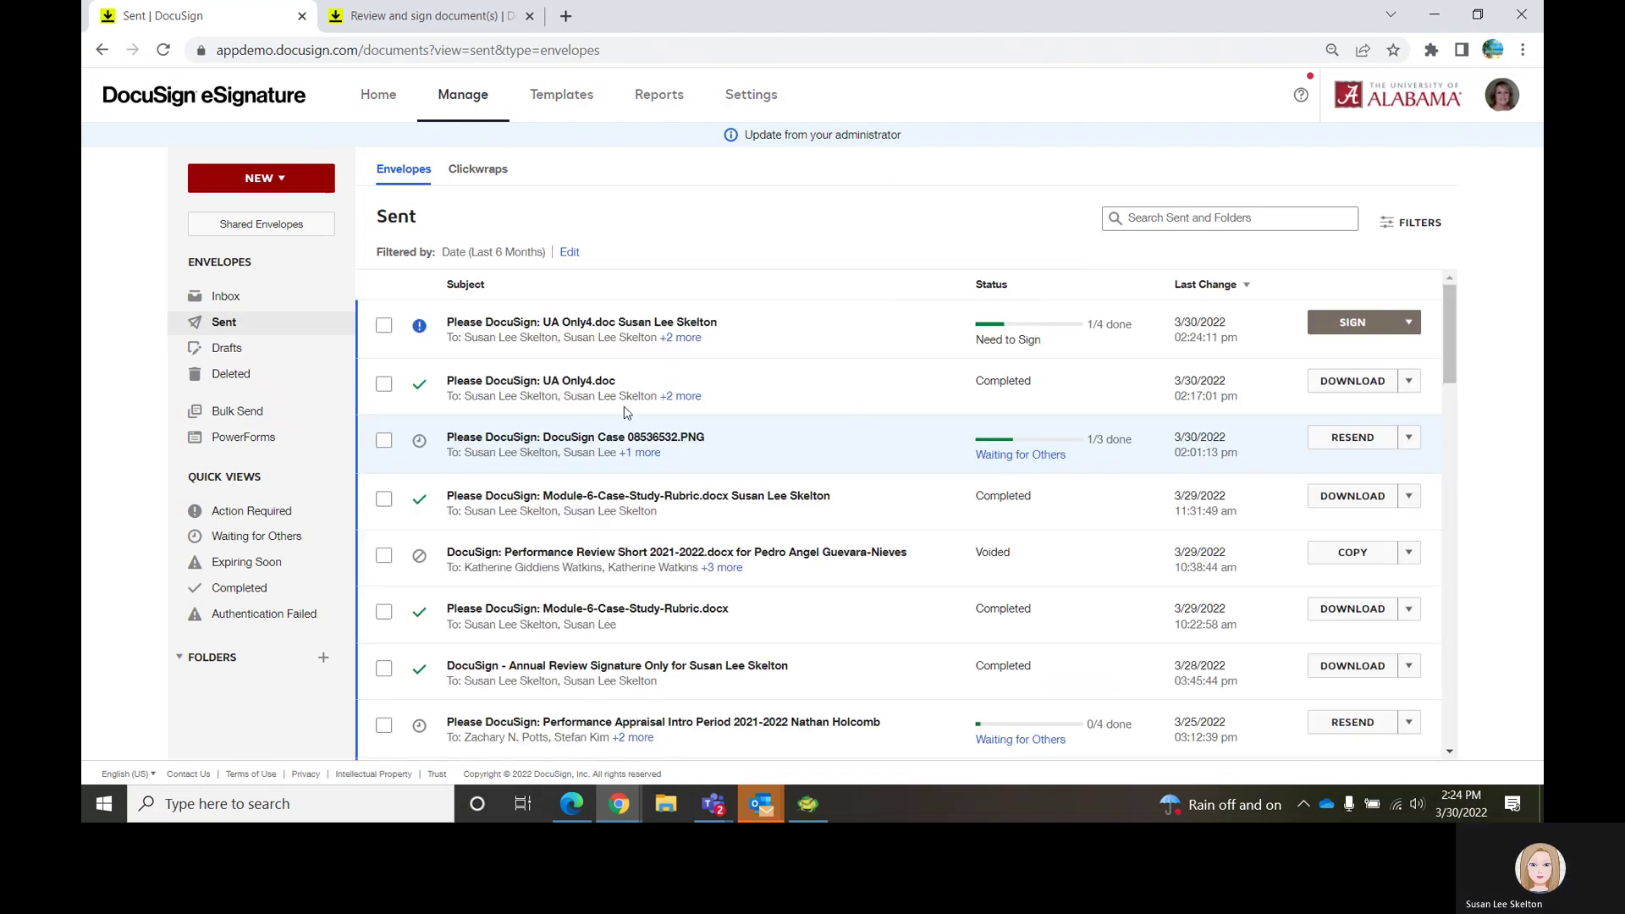
pyautogui.click(1316, 323)
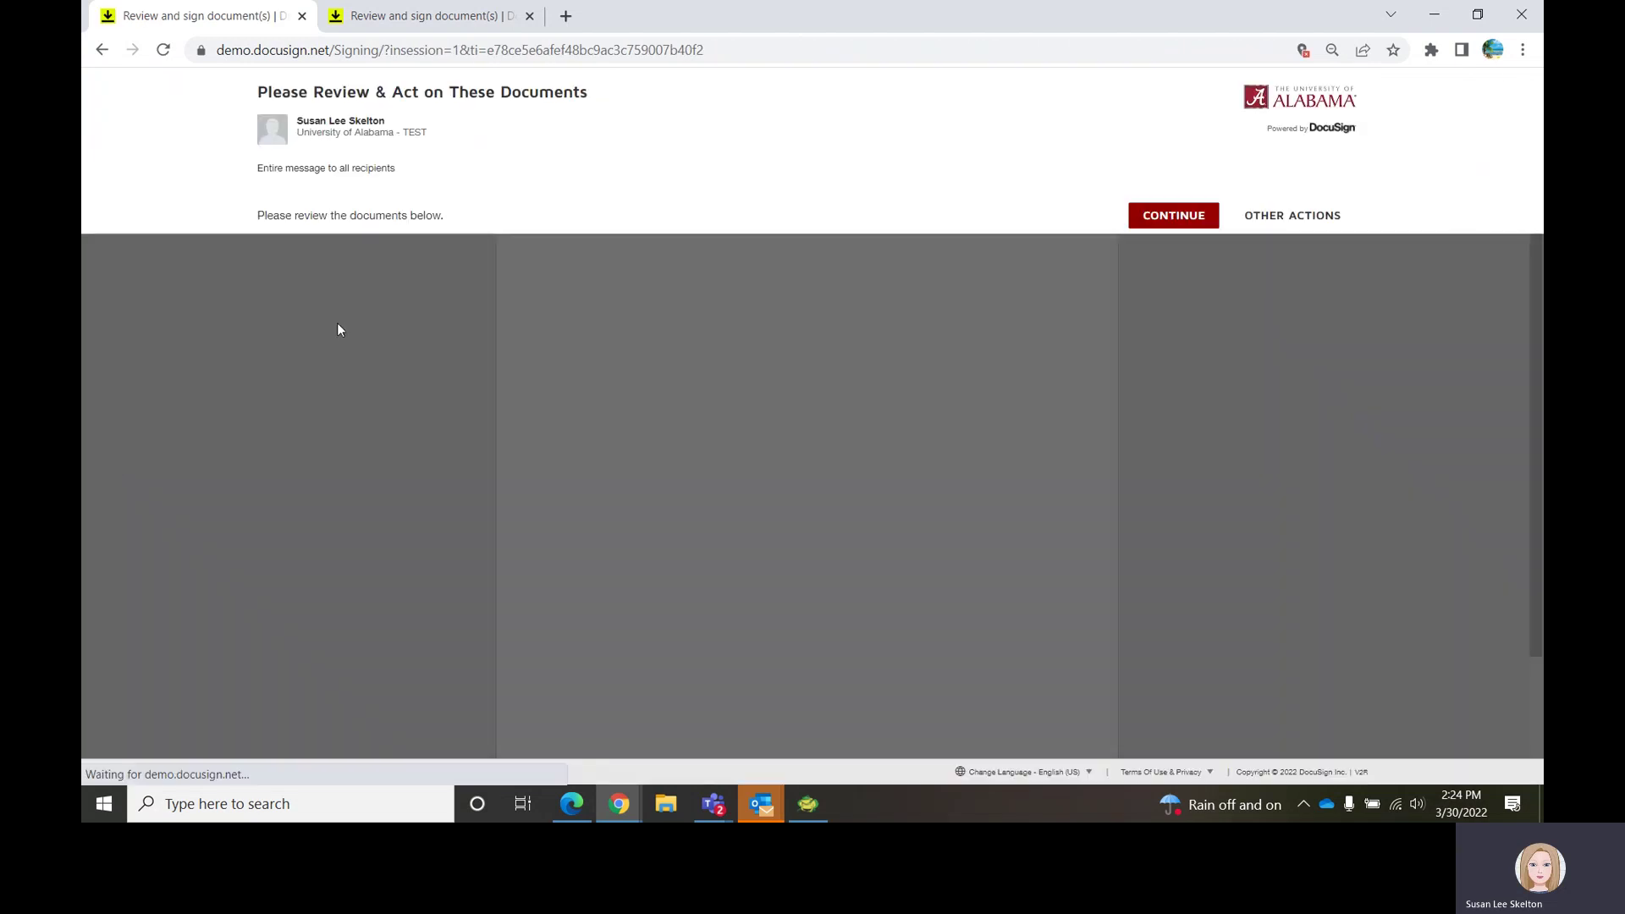
pyautogui.click(1173, 215)
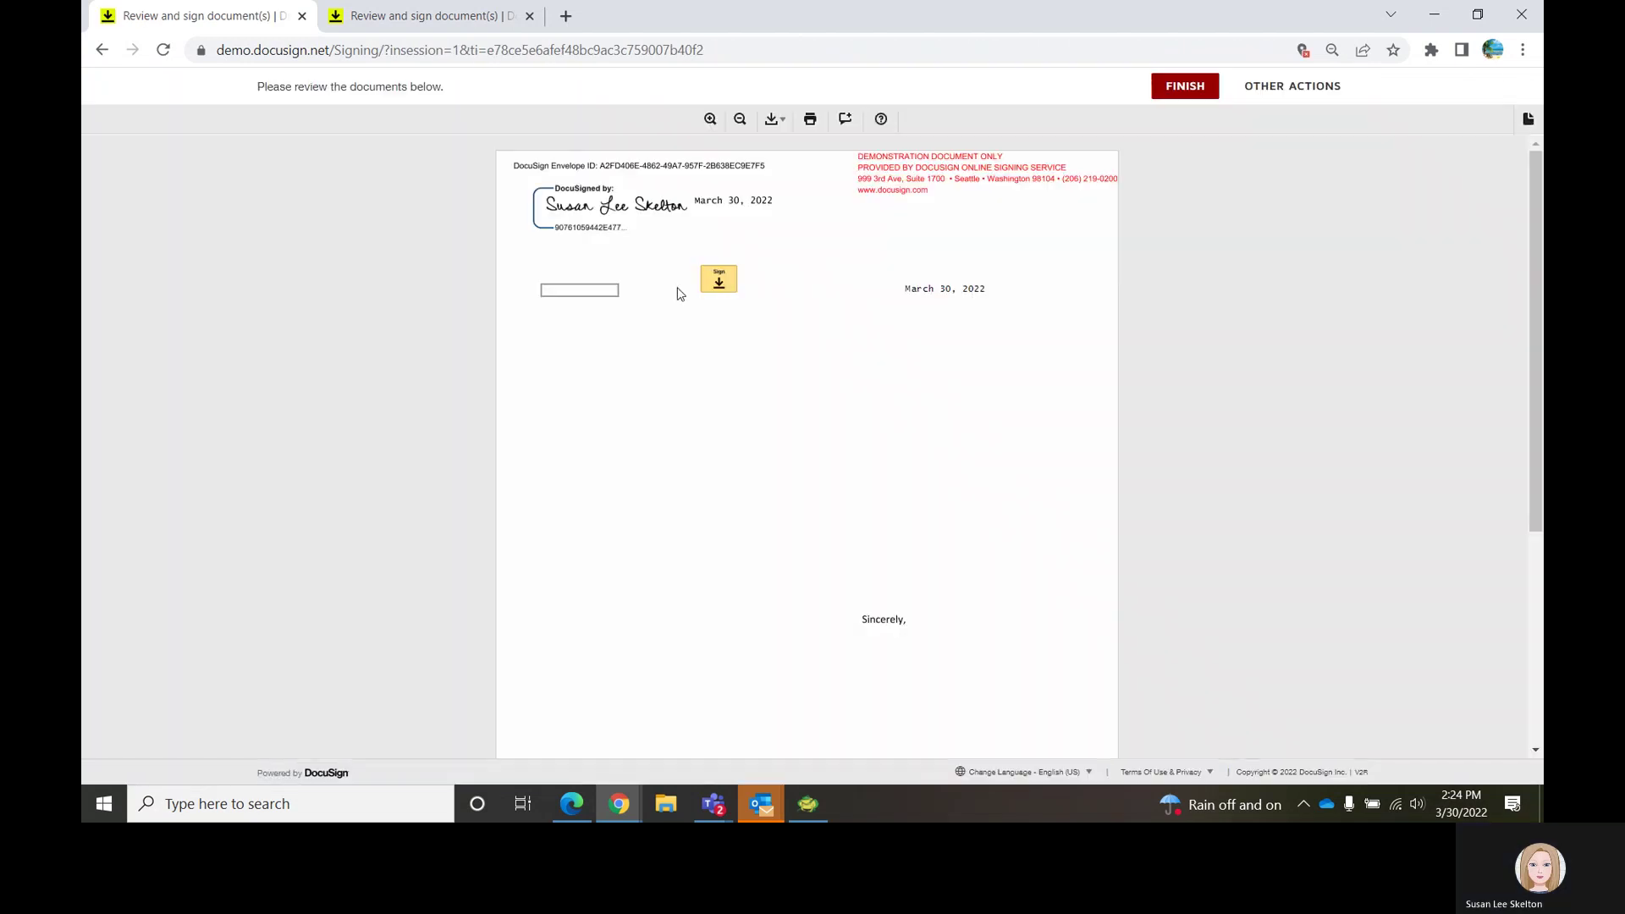
pyautogui.click(718, 279)
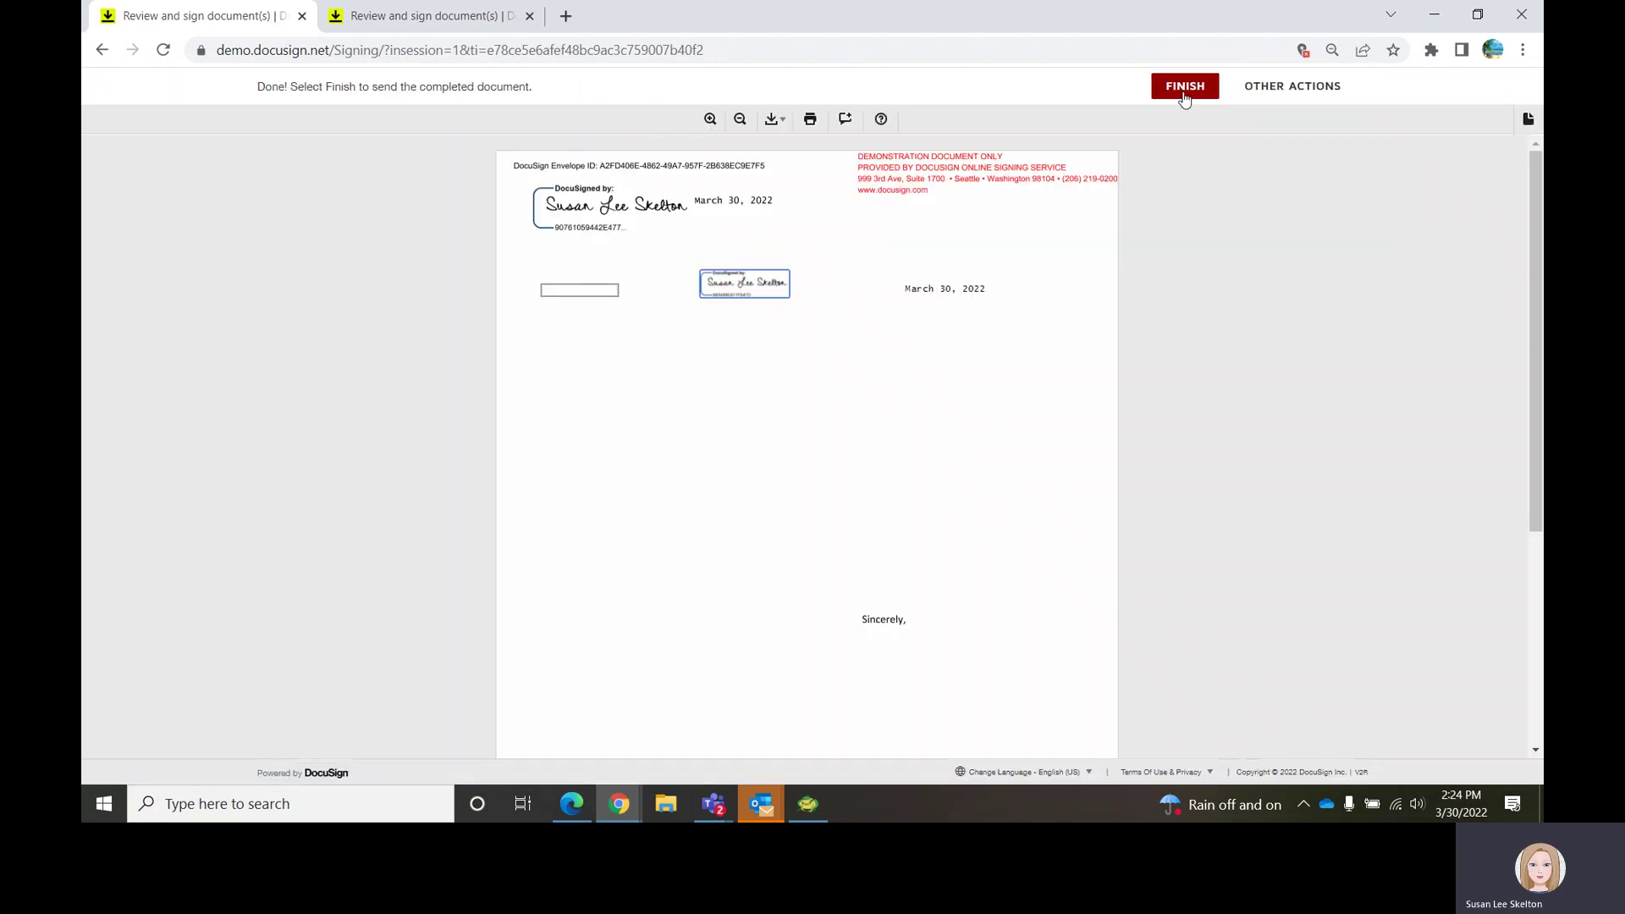
pyautogui.click(1184, 93)
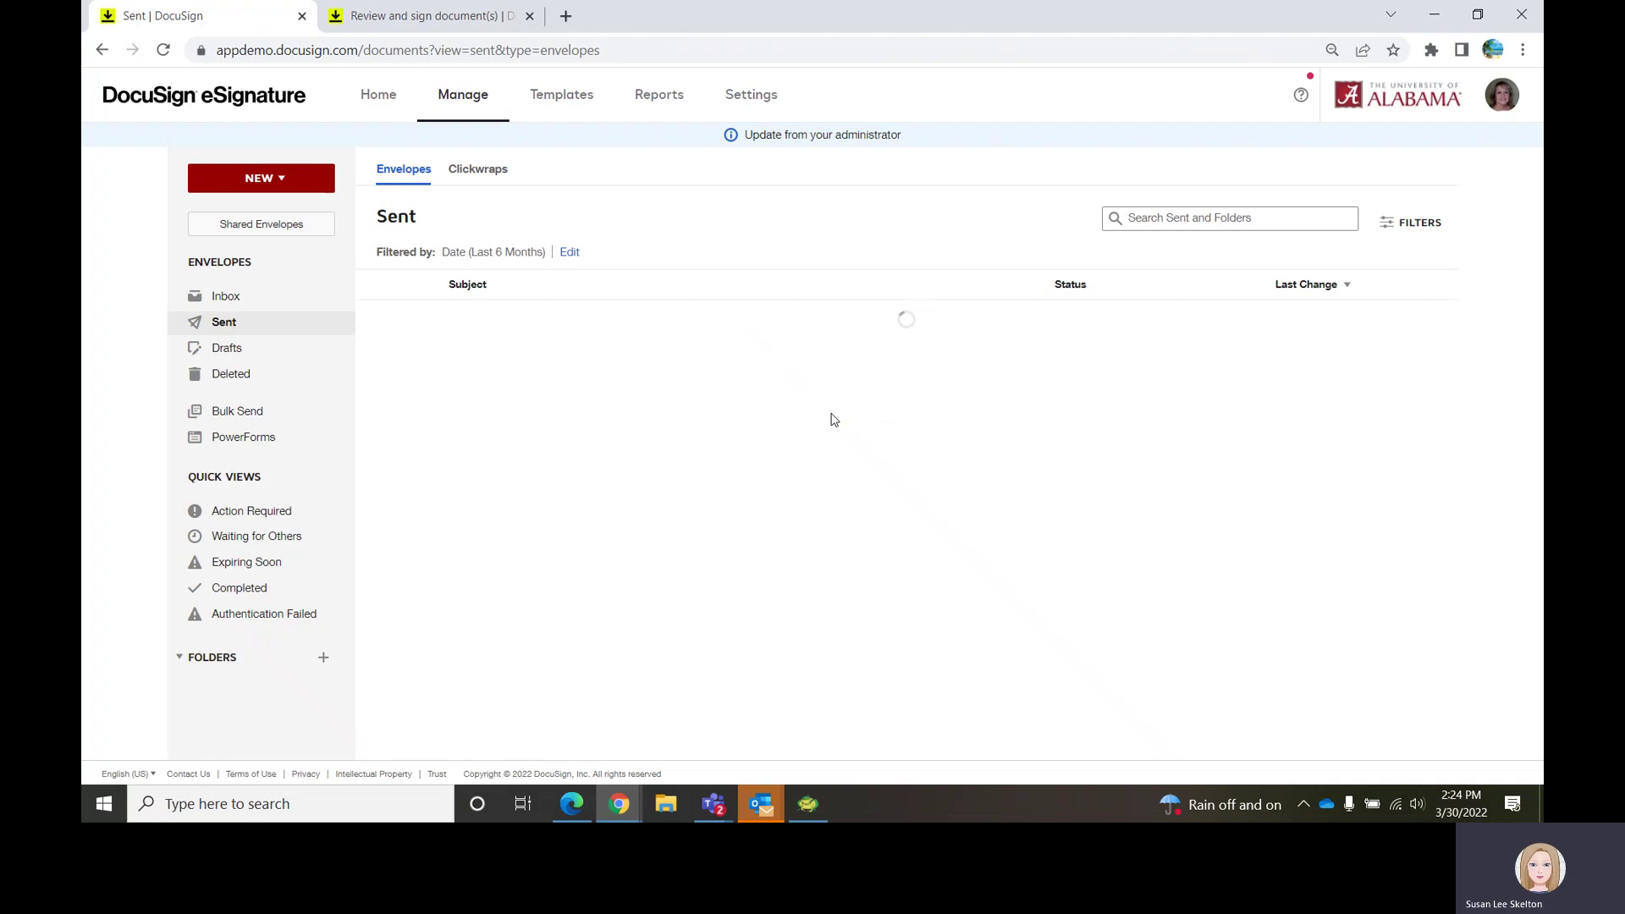
# Open the next waiting UA Only4.doc envelope, adopt the final signature and finish.
pyautogui.click(1350, 321)
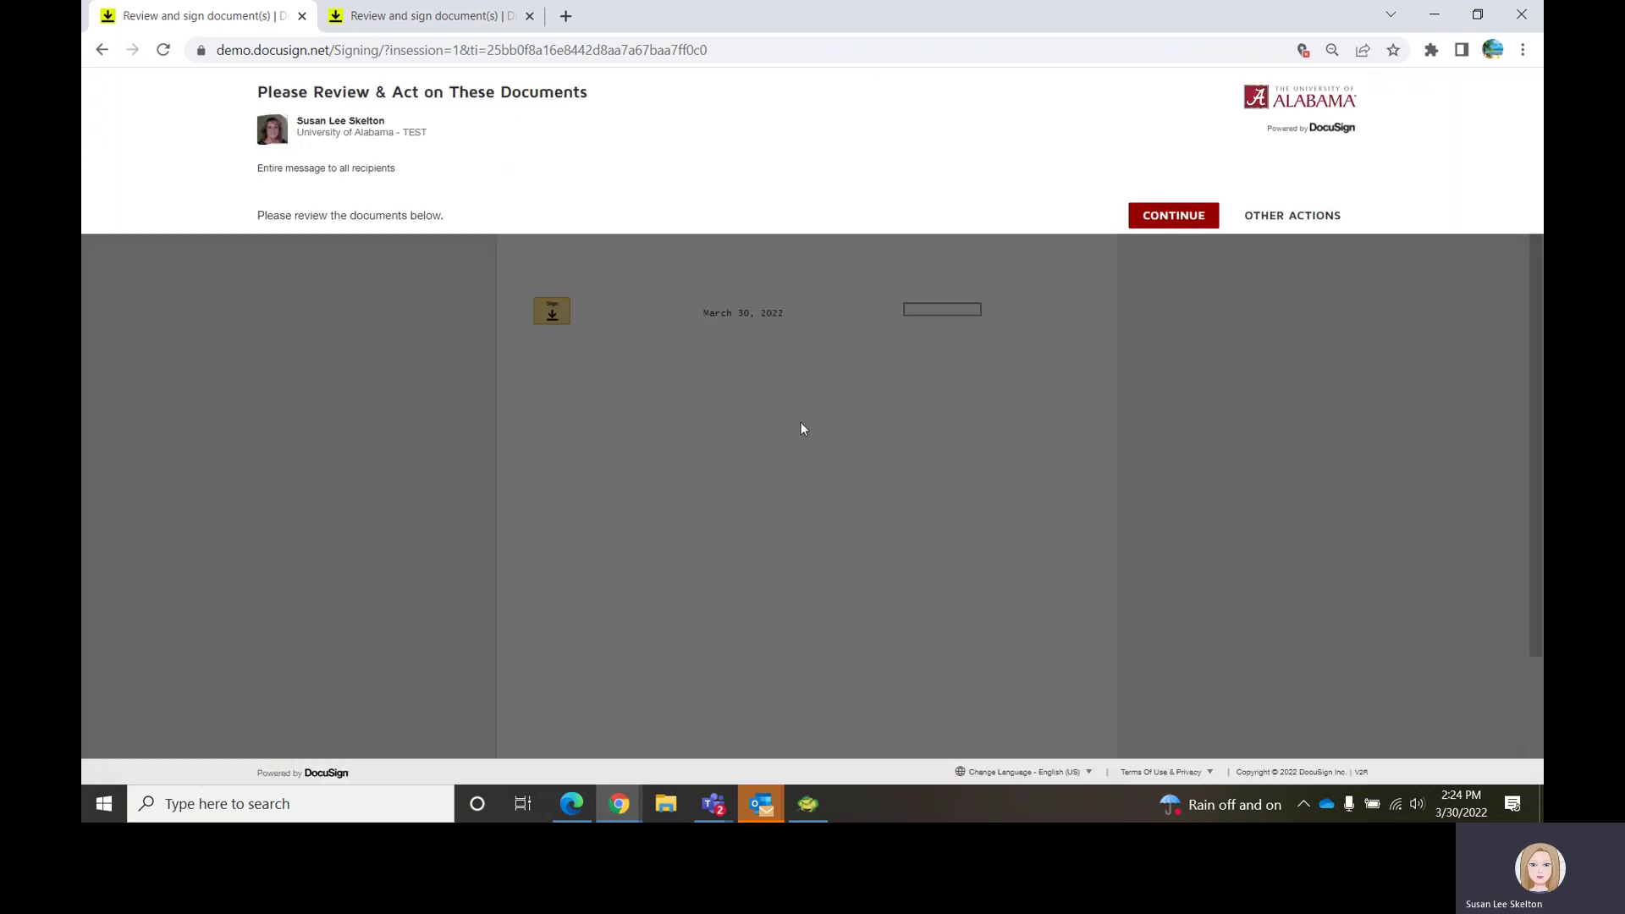
pyautogui.moveTo(1144, 218); pyautogui.dragTo(1166, 210)
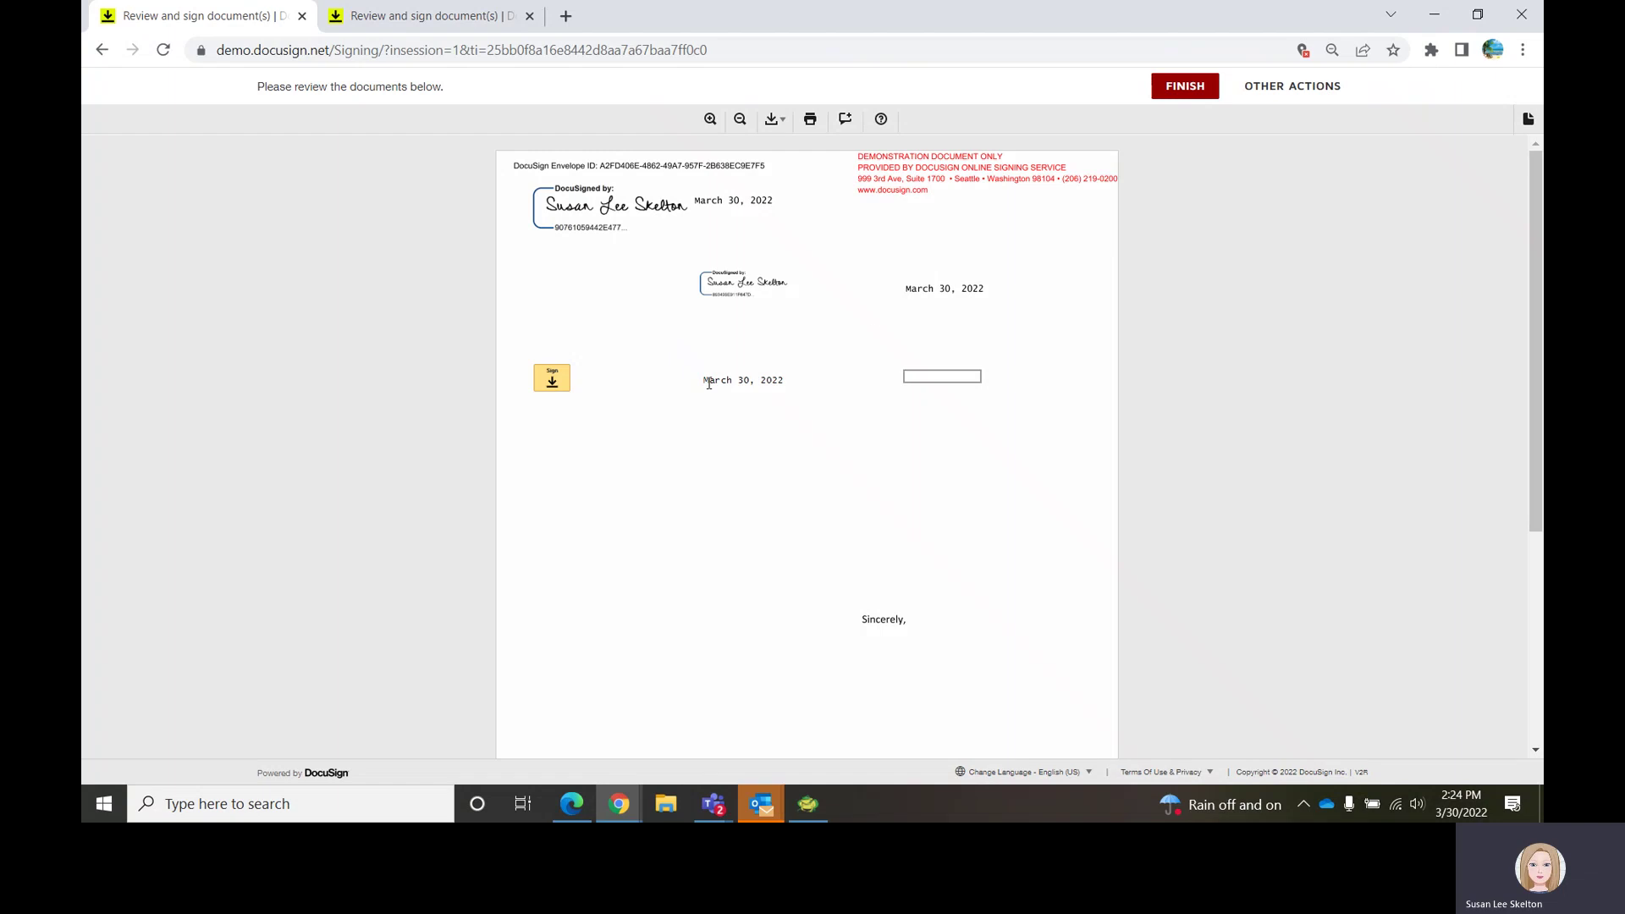
pyautogui.click(551, 378)
pyautogui.click(1185, 86)
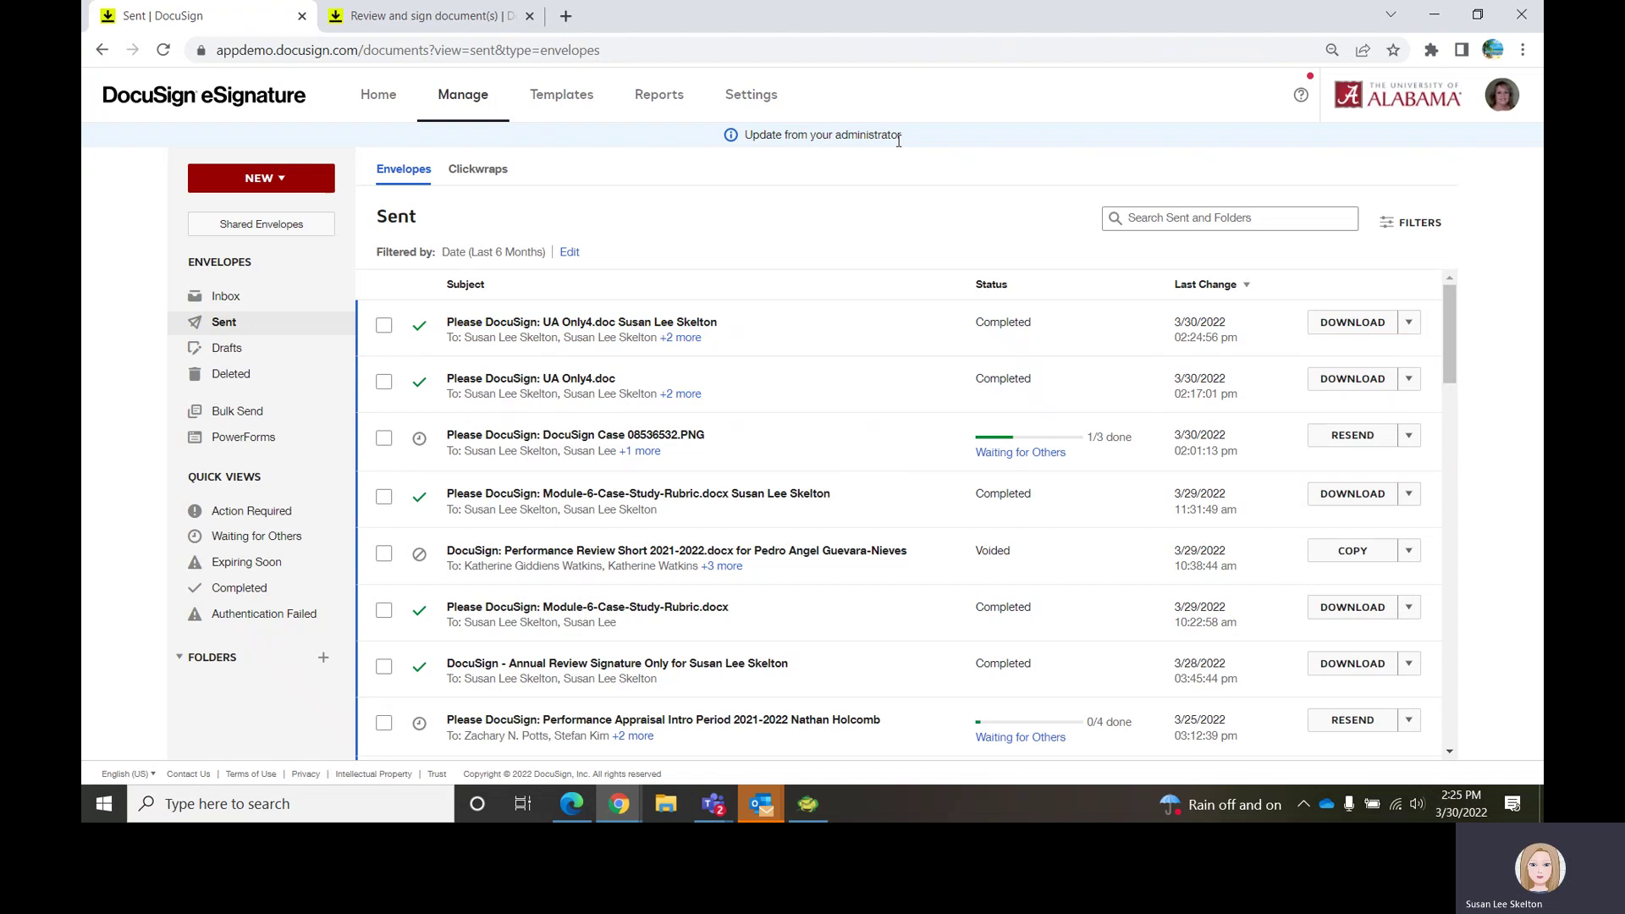
# Switch to the Templates list and show the actions for UA OIT Test Template.
pyautogui.click(273, 193)
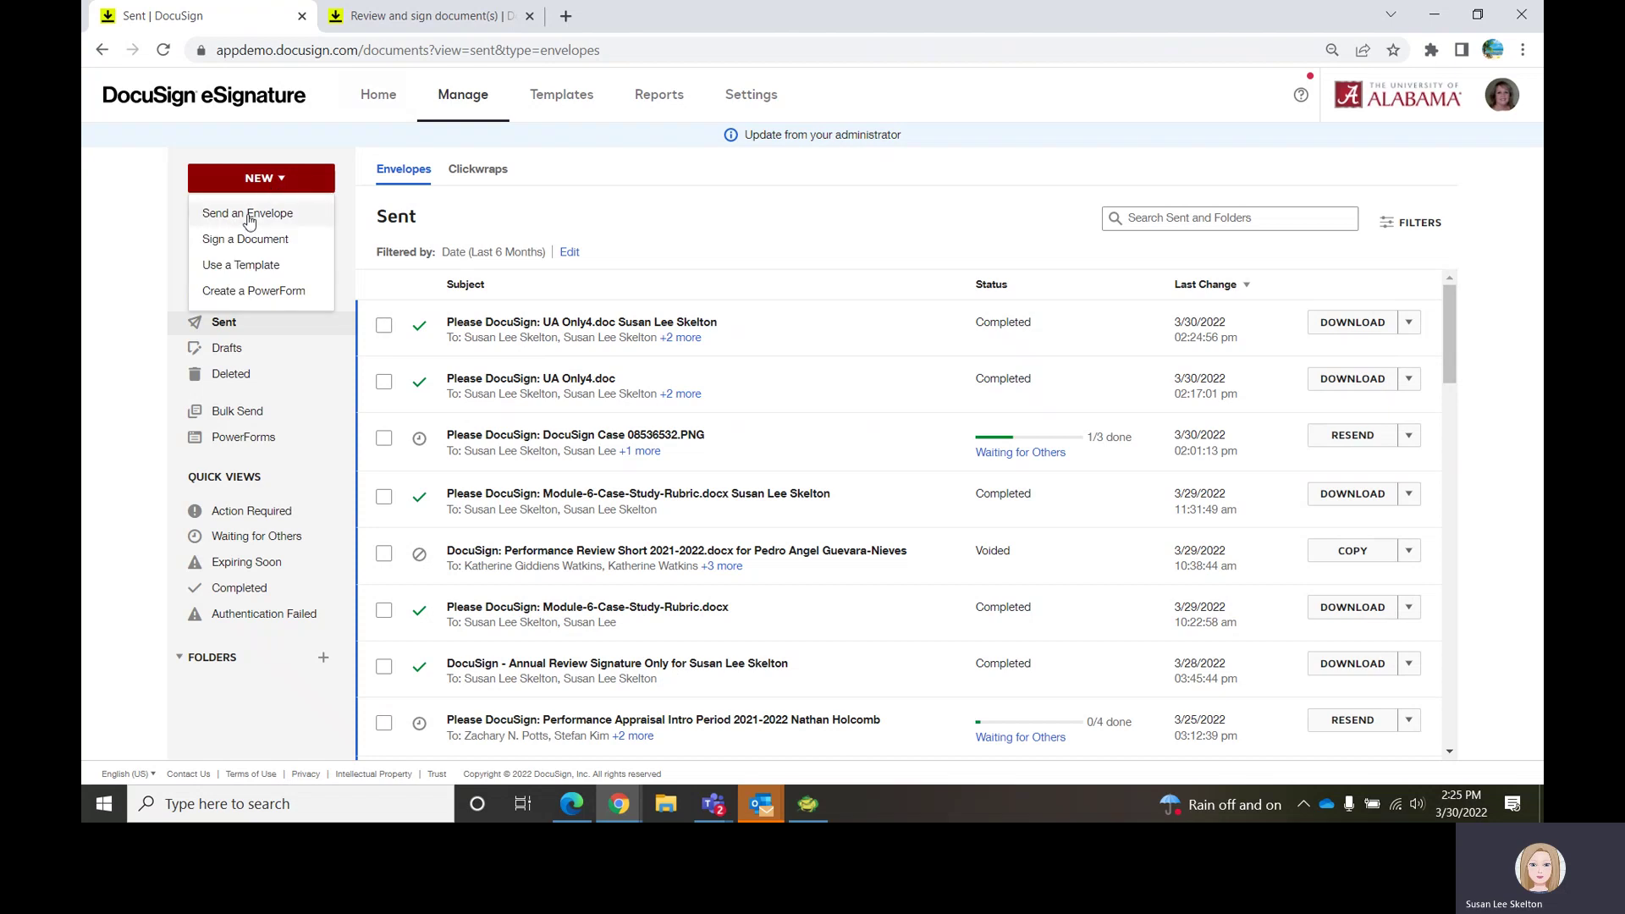
pyautogui.click(837, 181)
pyautogui.click(561, 94)
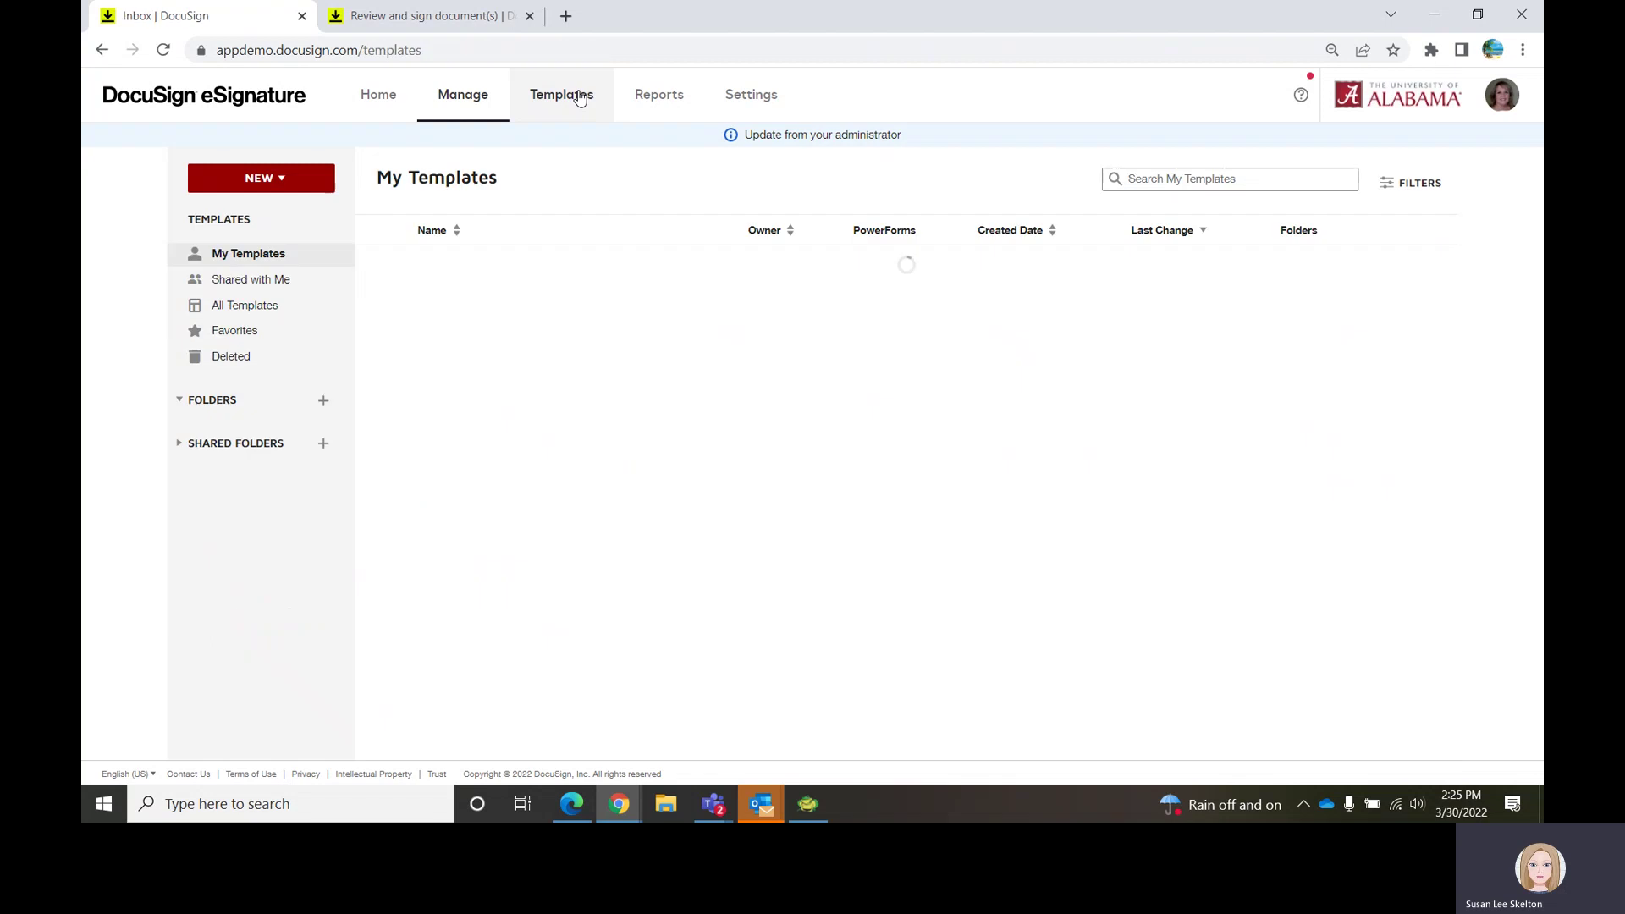
pyautogui.click(280, 180)
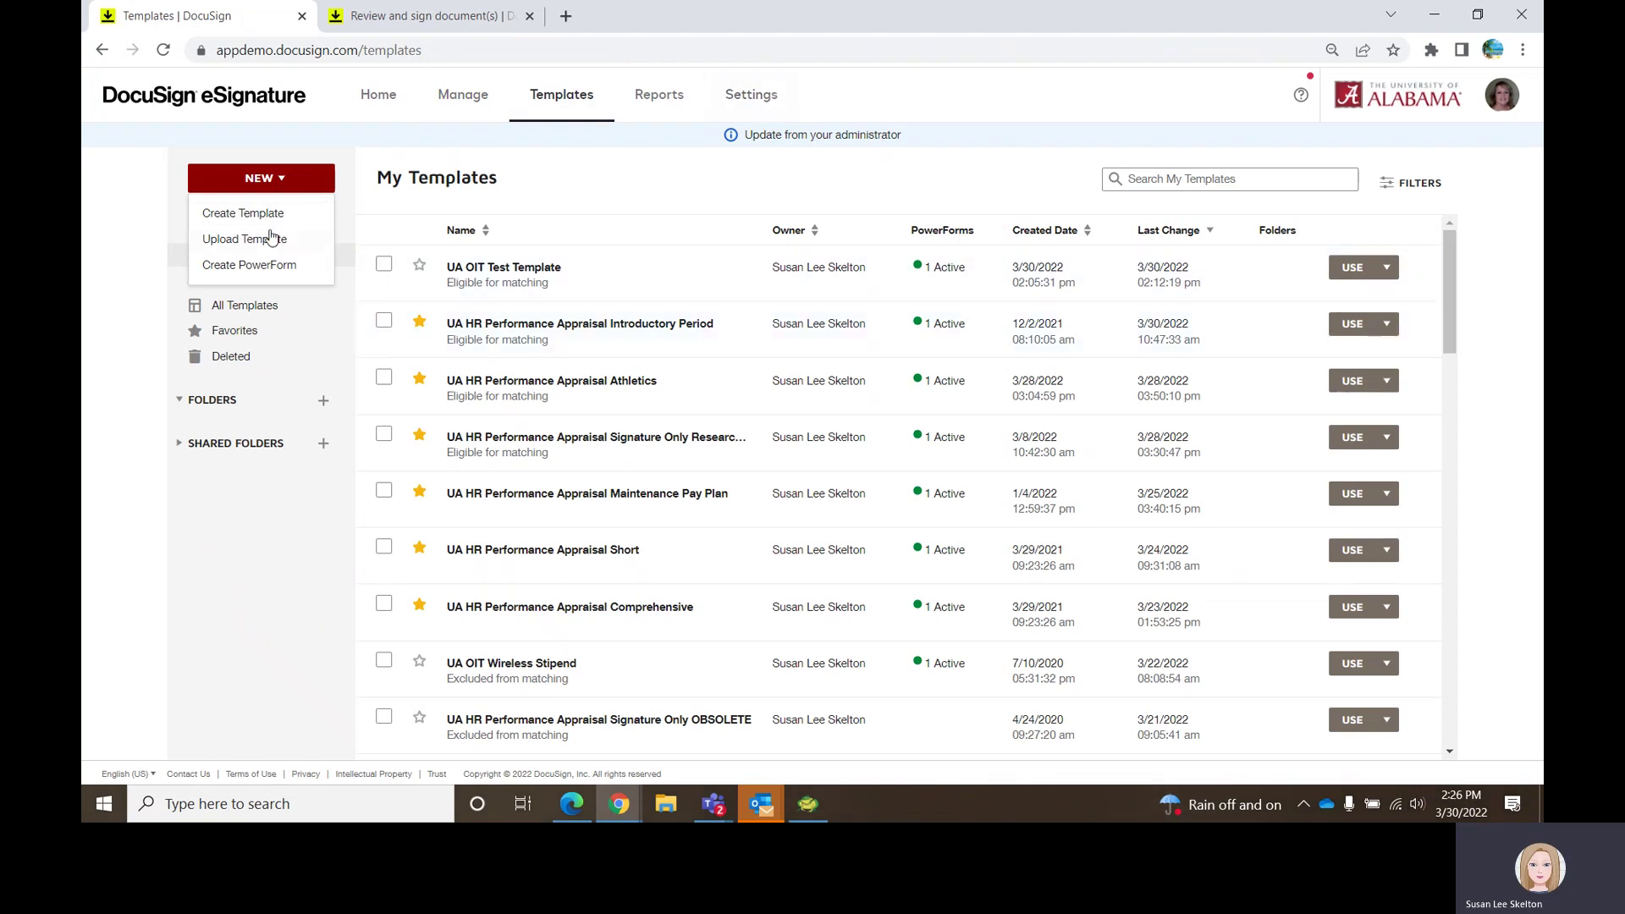
pyautogui.click(1386, 267)
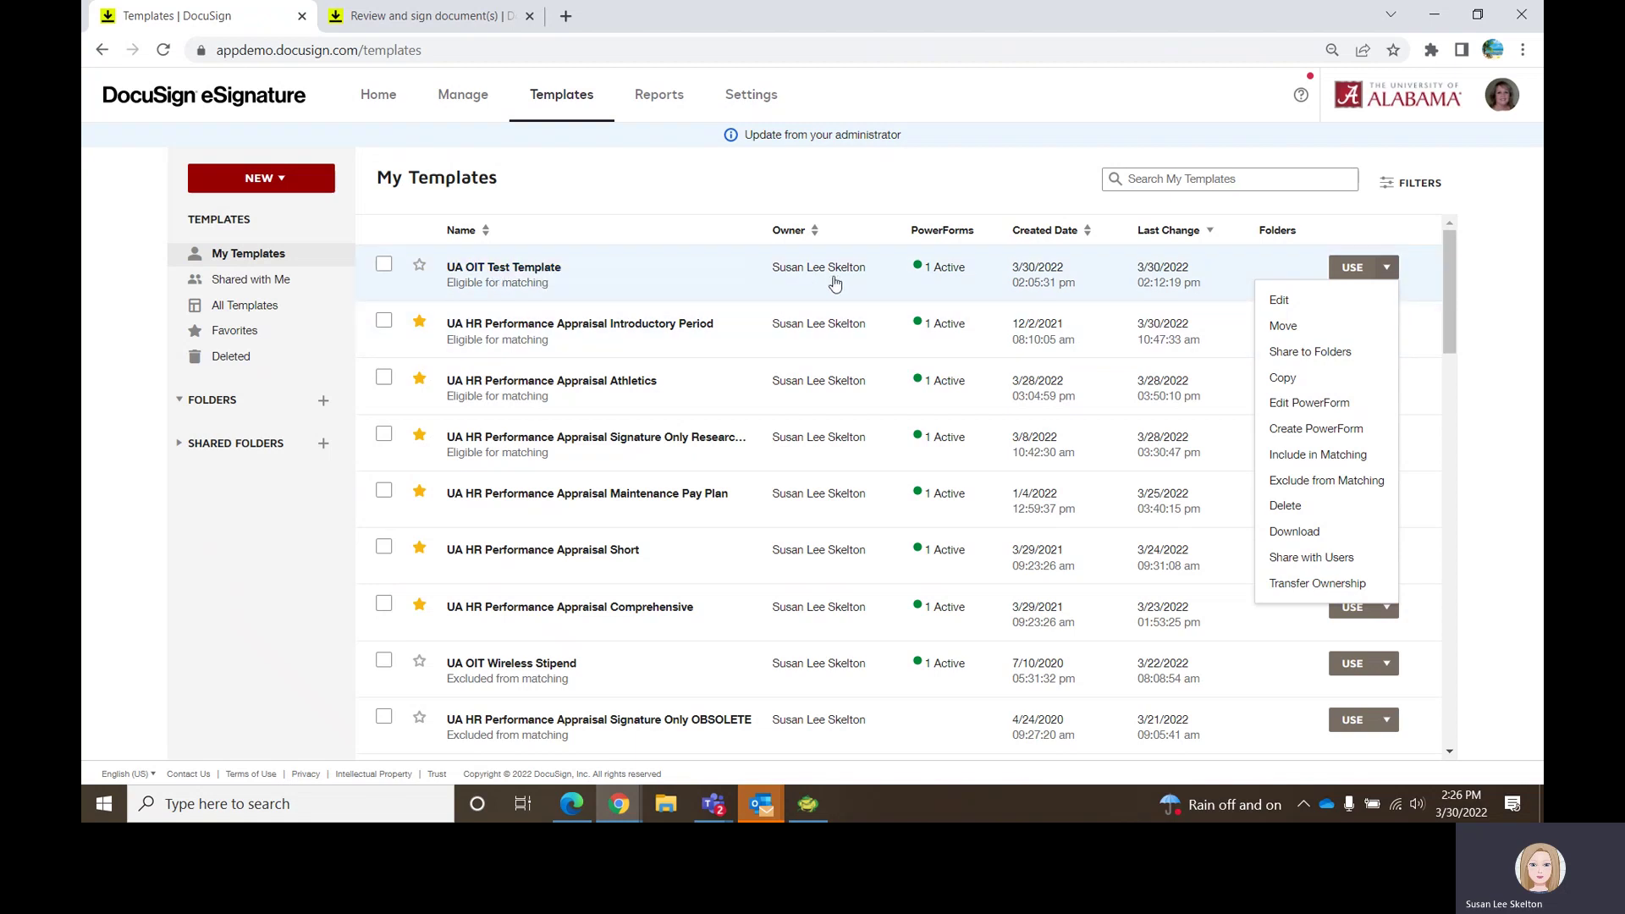
# Open the UA OIT Test Template details page to see its recipients and PowerForm.
pyautogui.click(489, 269)
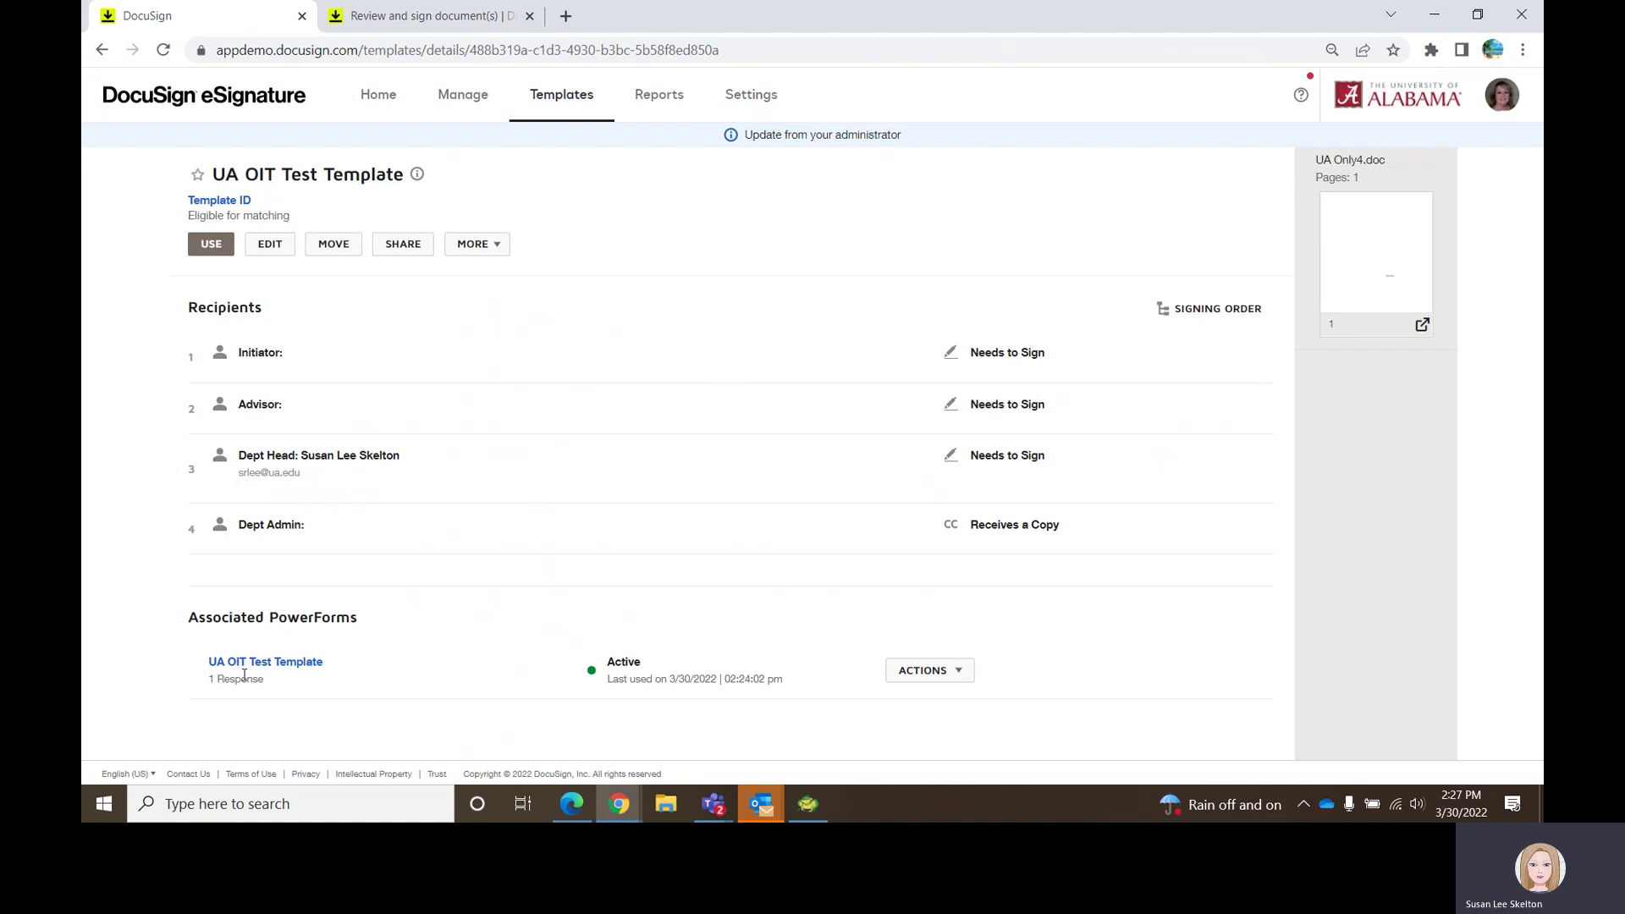
# Change the PowerForm's sender to HR Learning and Development, found by searching 'hr'.
pyautogui.click(960, 670)
pyautogui.click(917, 624)
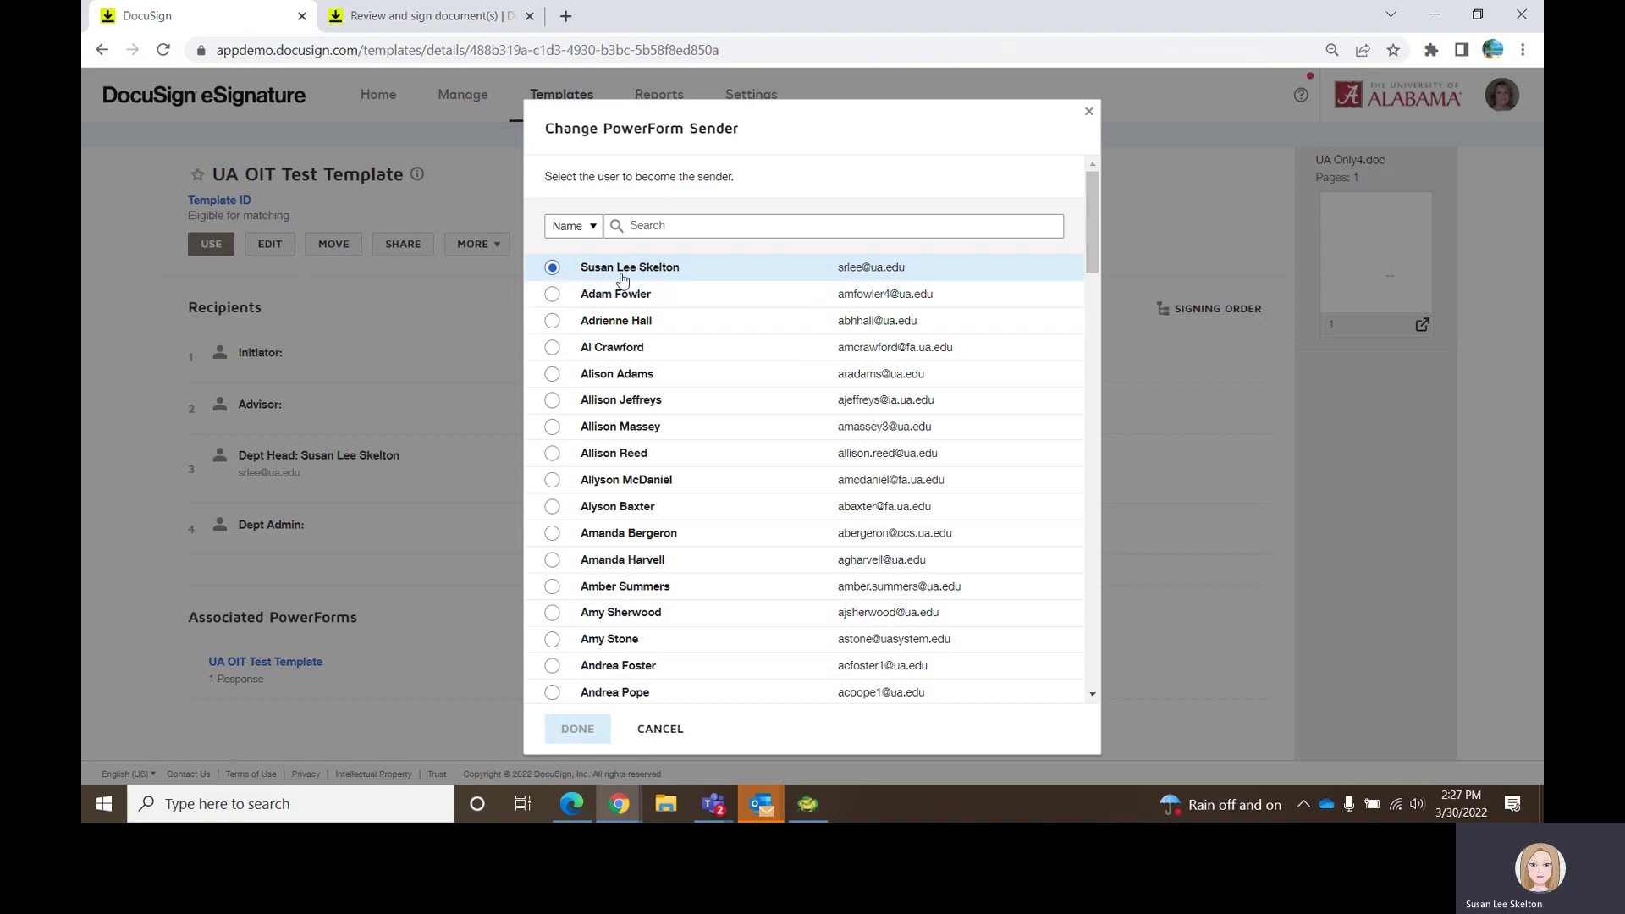
pyautogui.click(653, 224)
pyautogui.write('human')
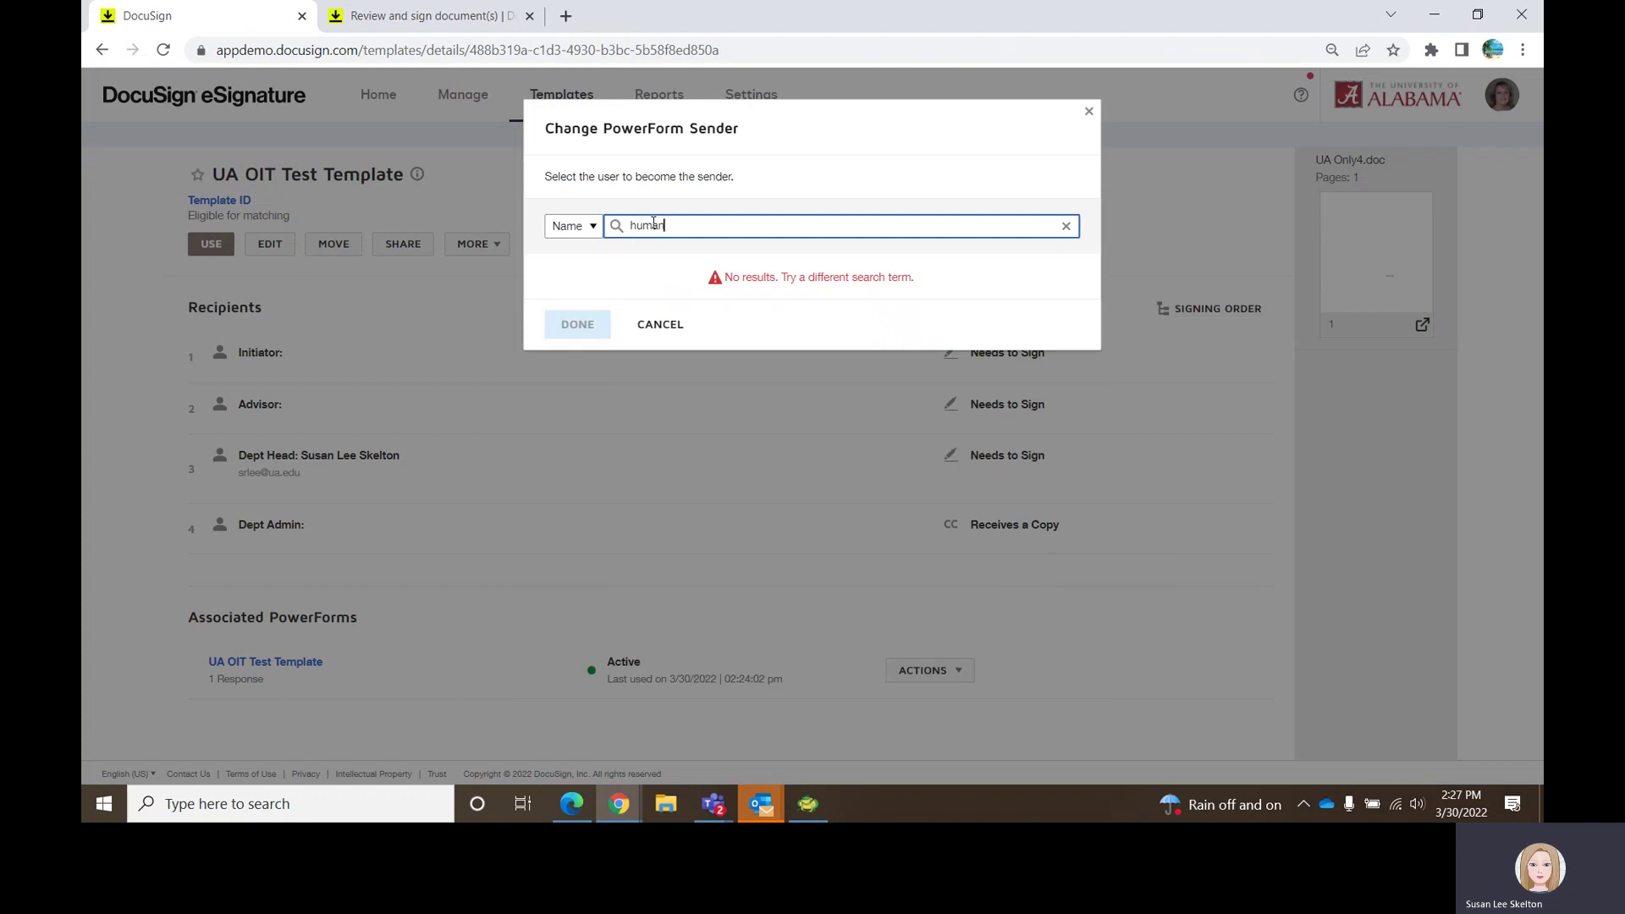
pyautogui.moveTo(673, 229); pyautogui.dragTo(611, 227)
pyautogui.write('hr')
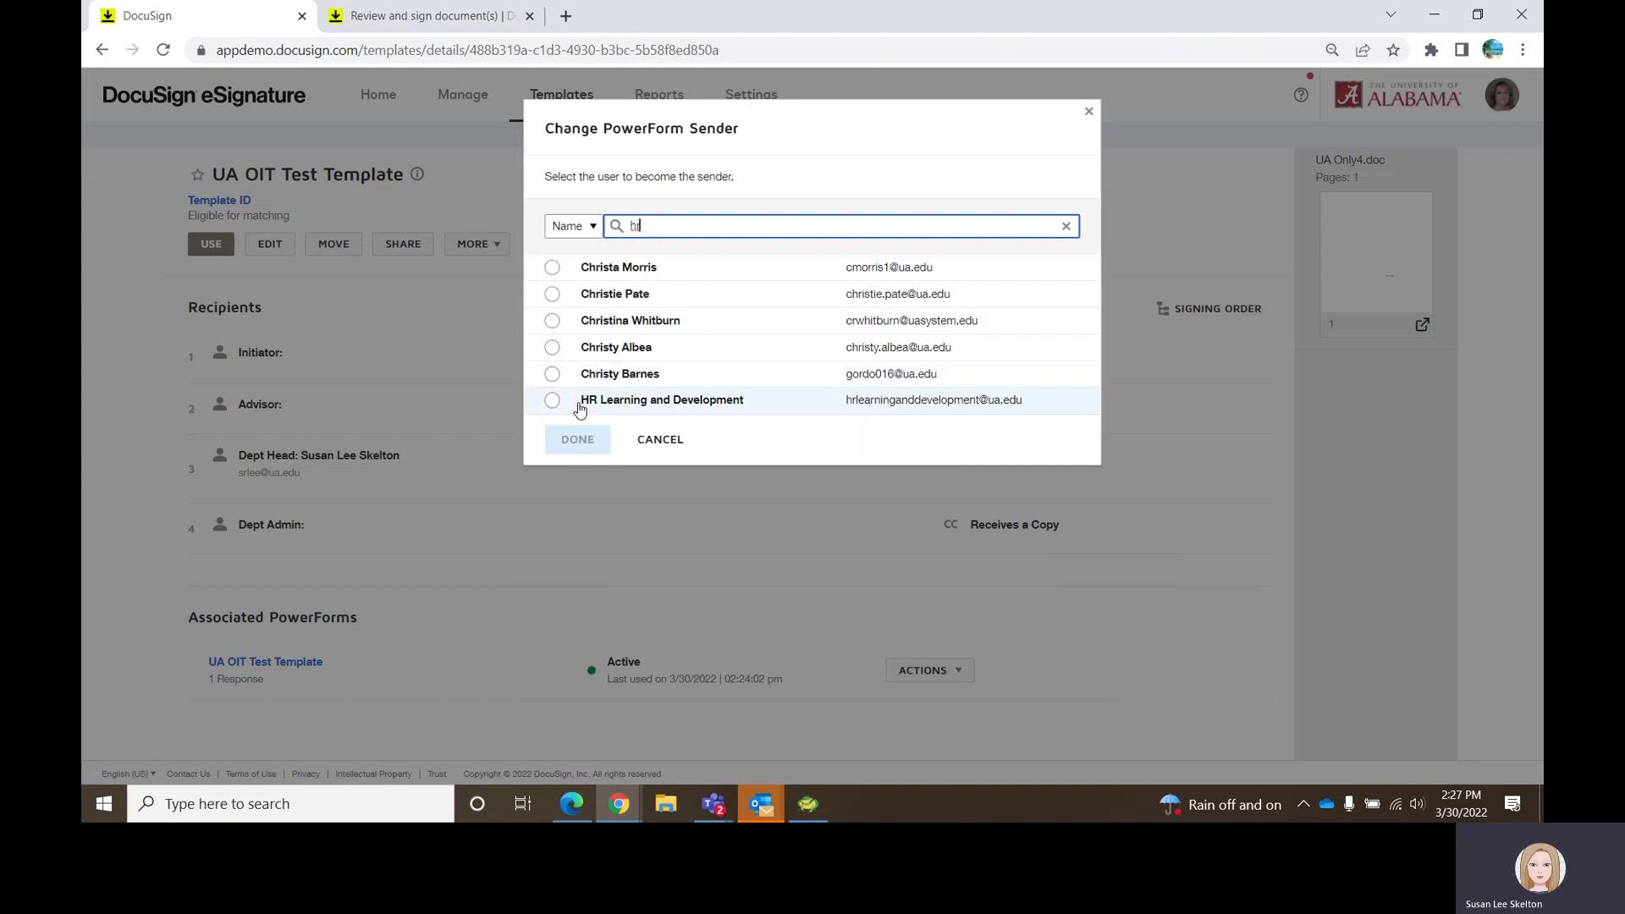
pyautogui.click(552, 401)
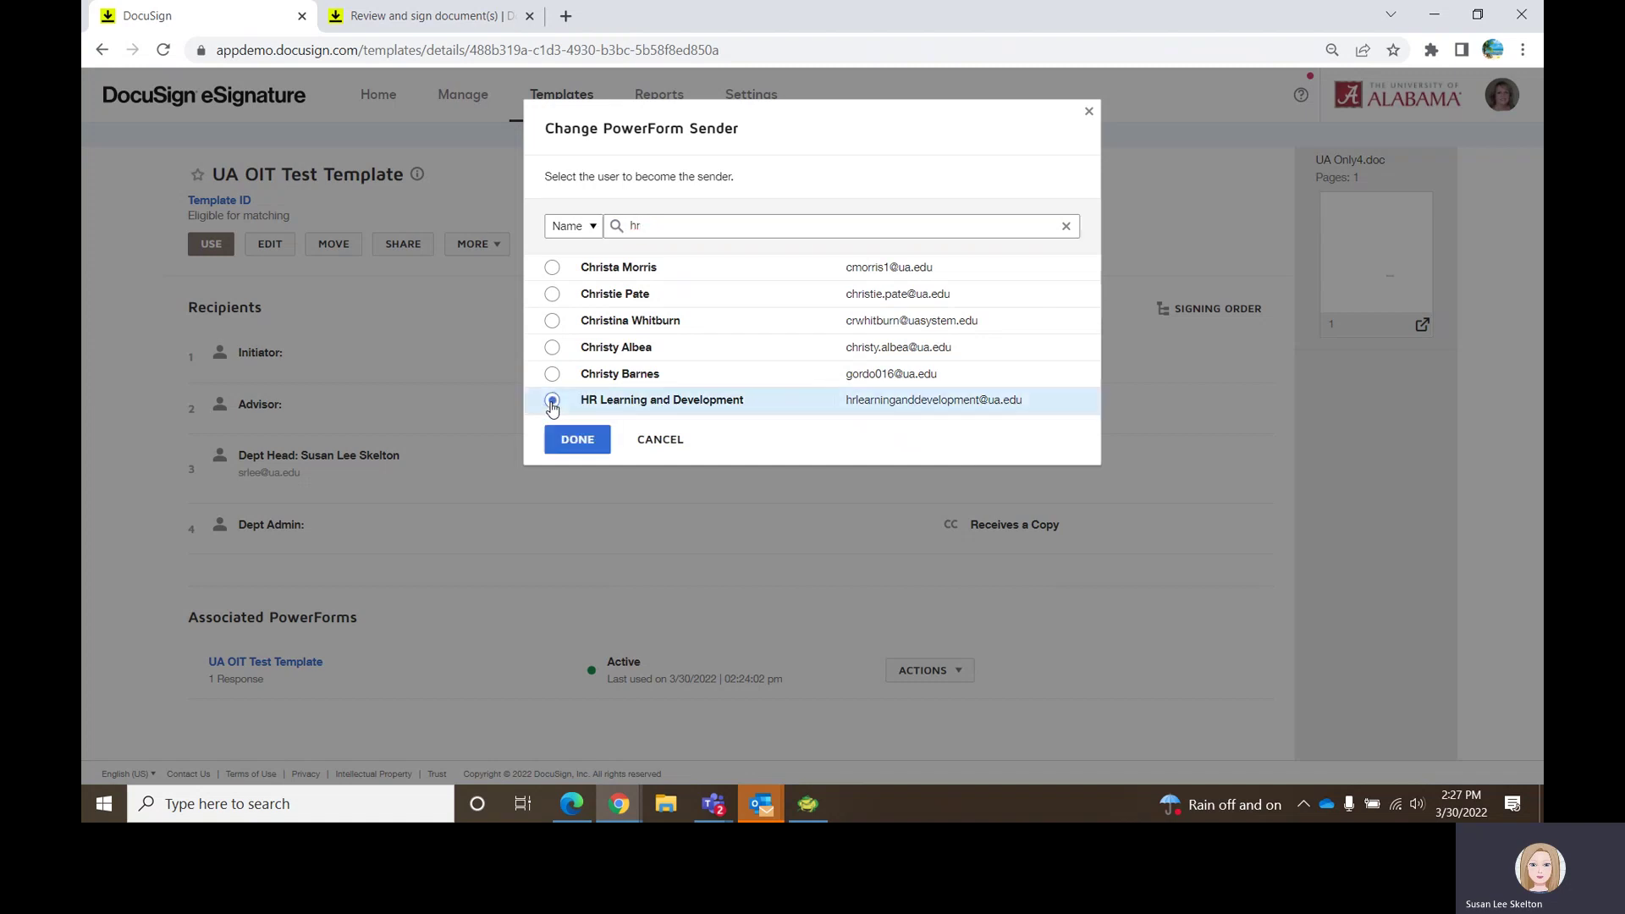
pyautogui.click(579, 440)
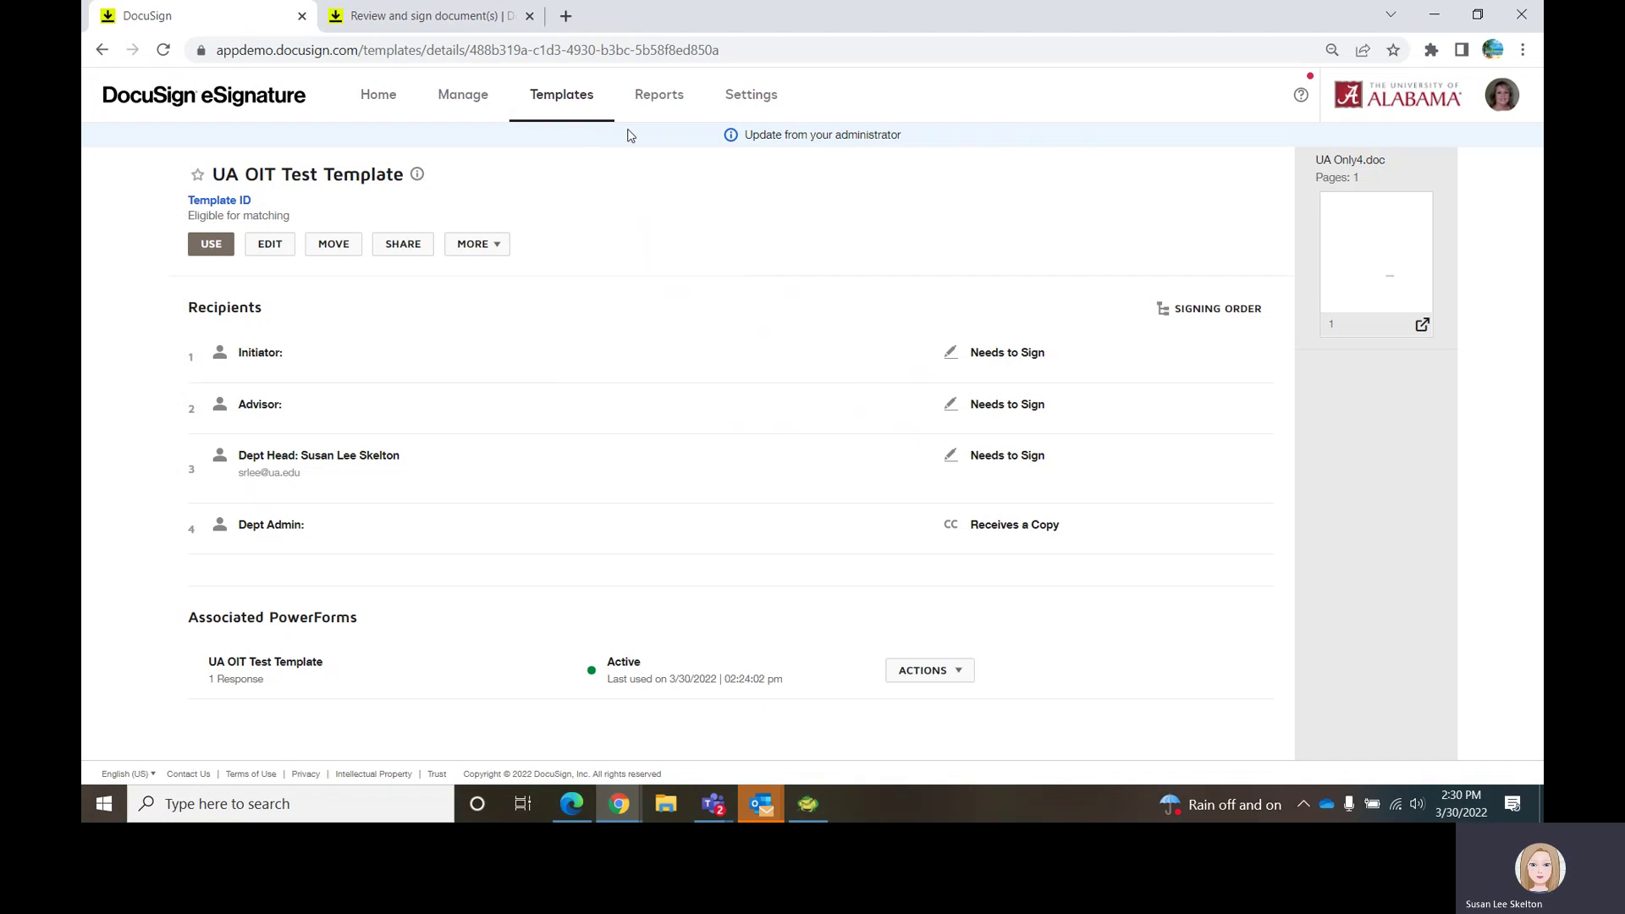
# Load support.docusign.com in a new tab and browse its Sign Documents topic page.
pyautogui.click(566, 16)
pyautogui.write('support.docusign.com')
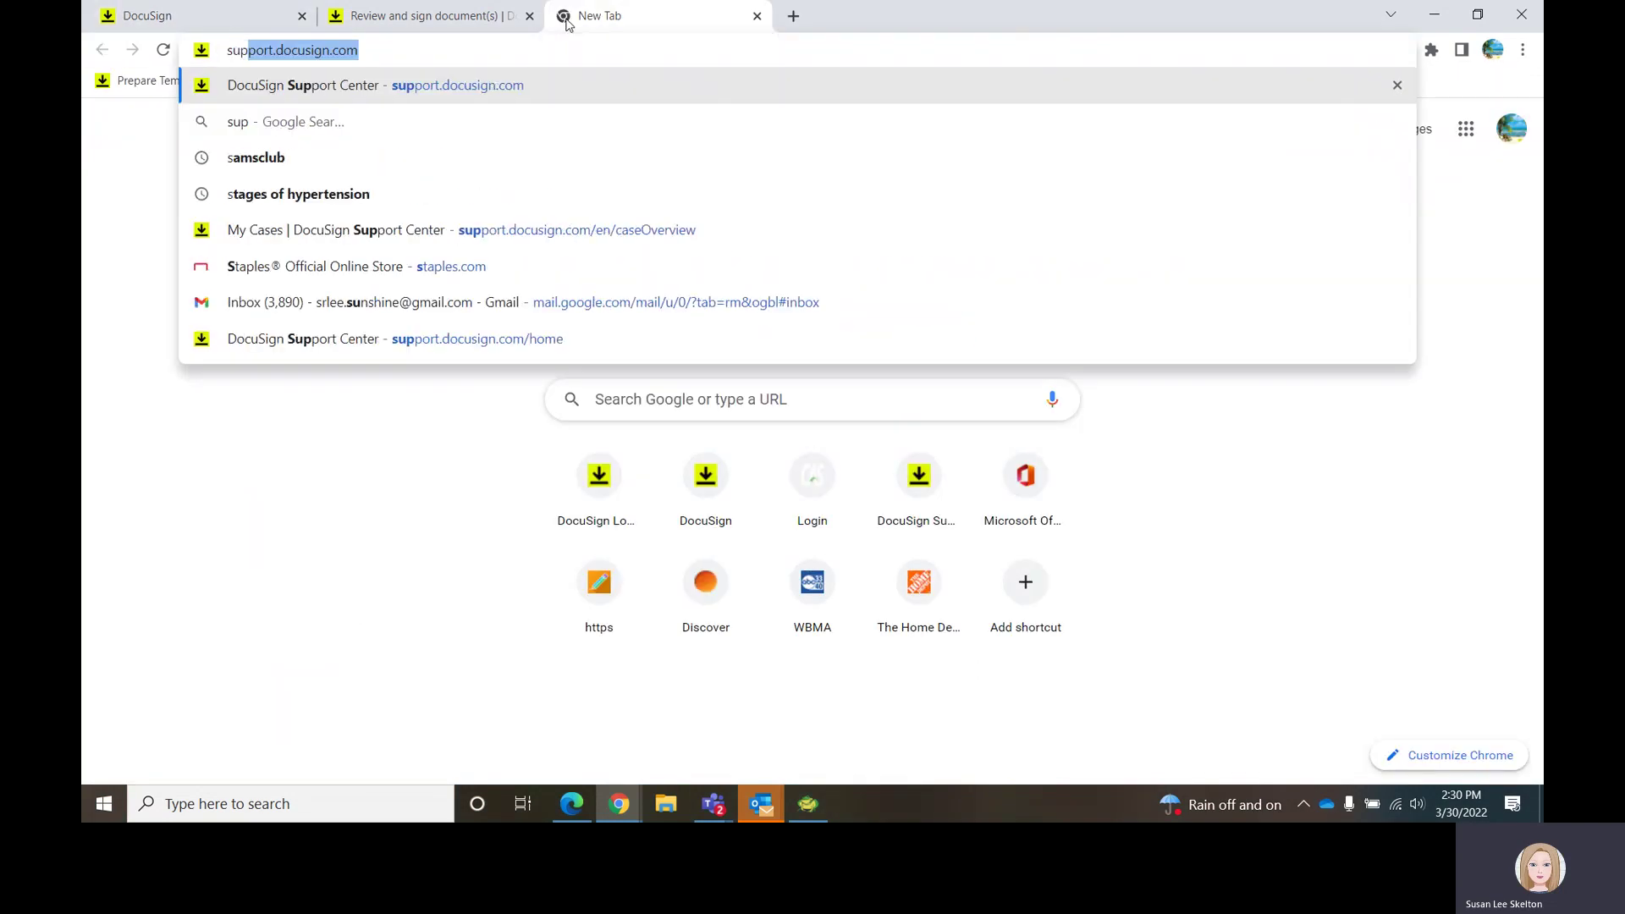
pyautogui.press('Return')
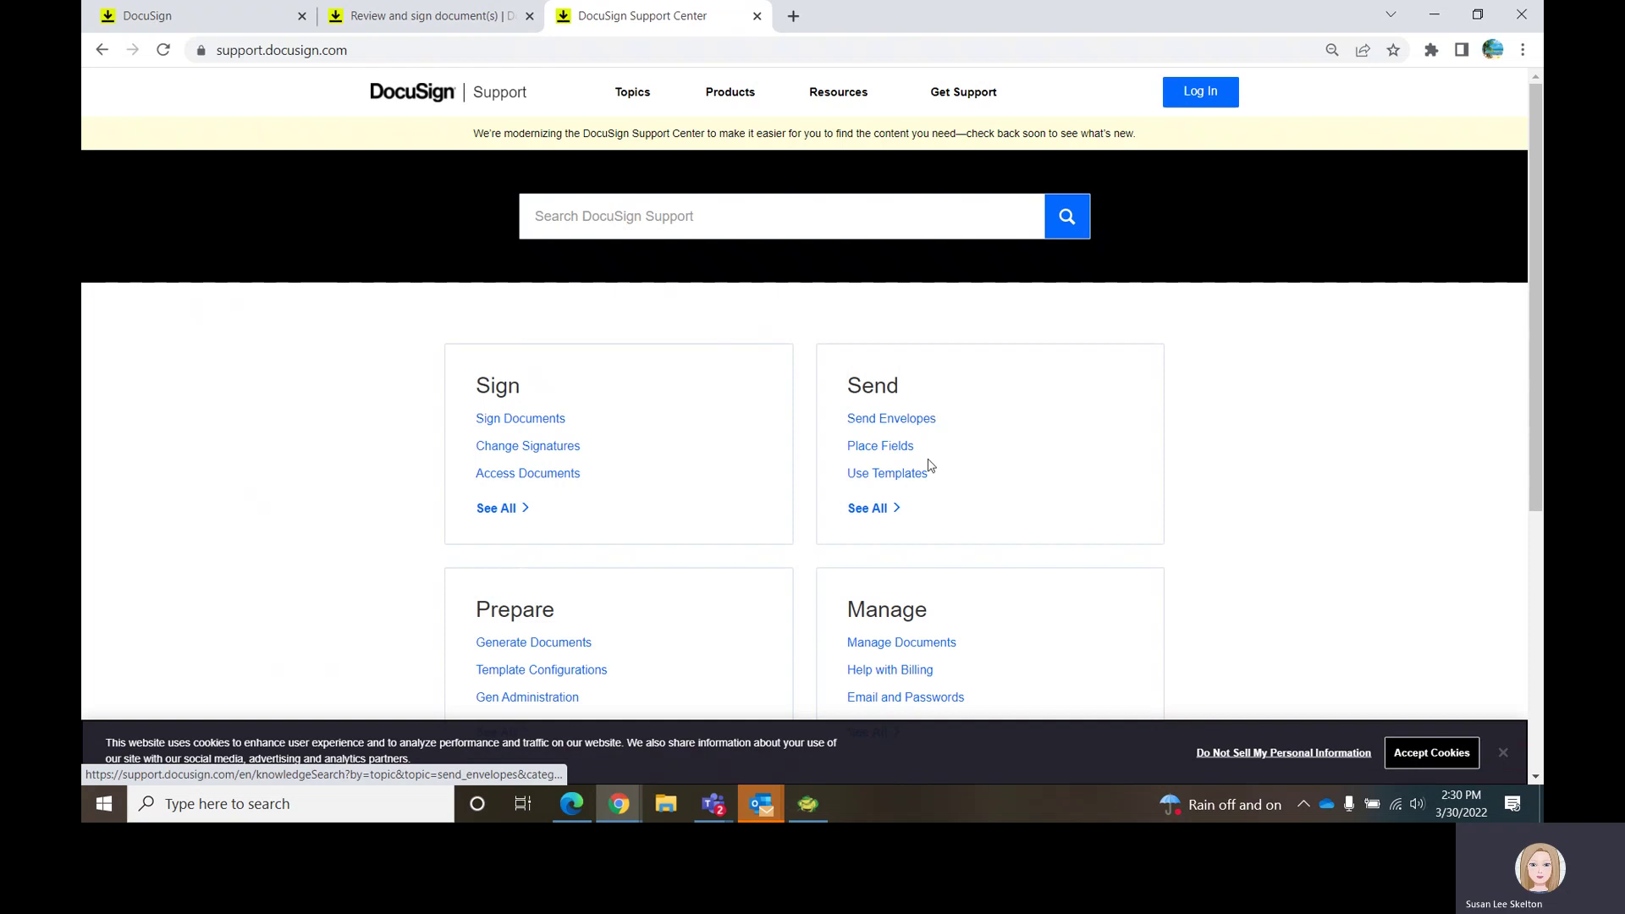
pyautogui.click(507, 418)
pyautogui.scroll(-15, 903, 230)
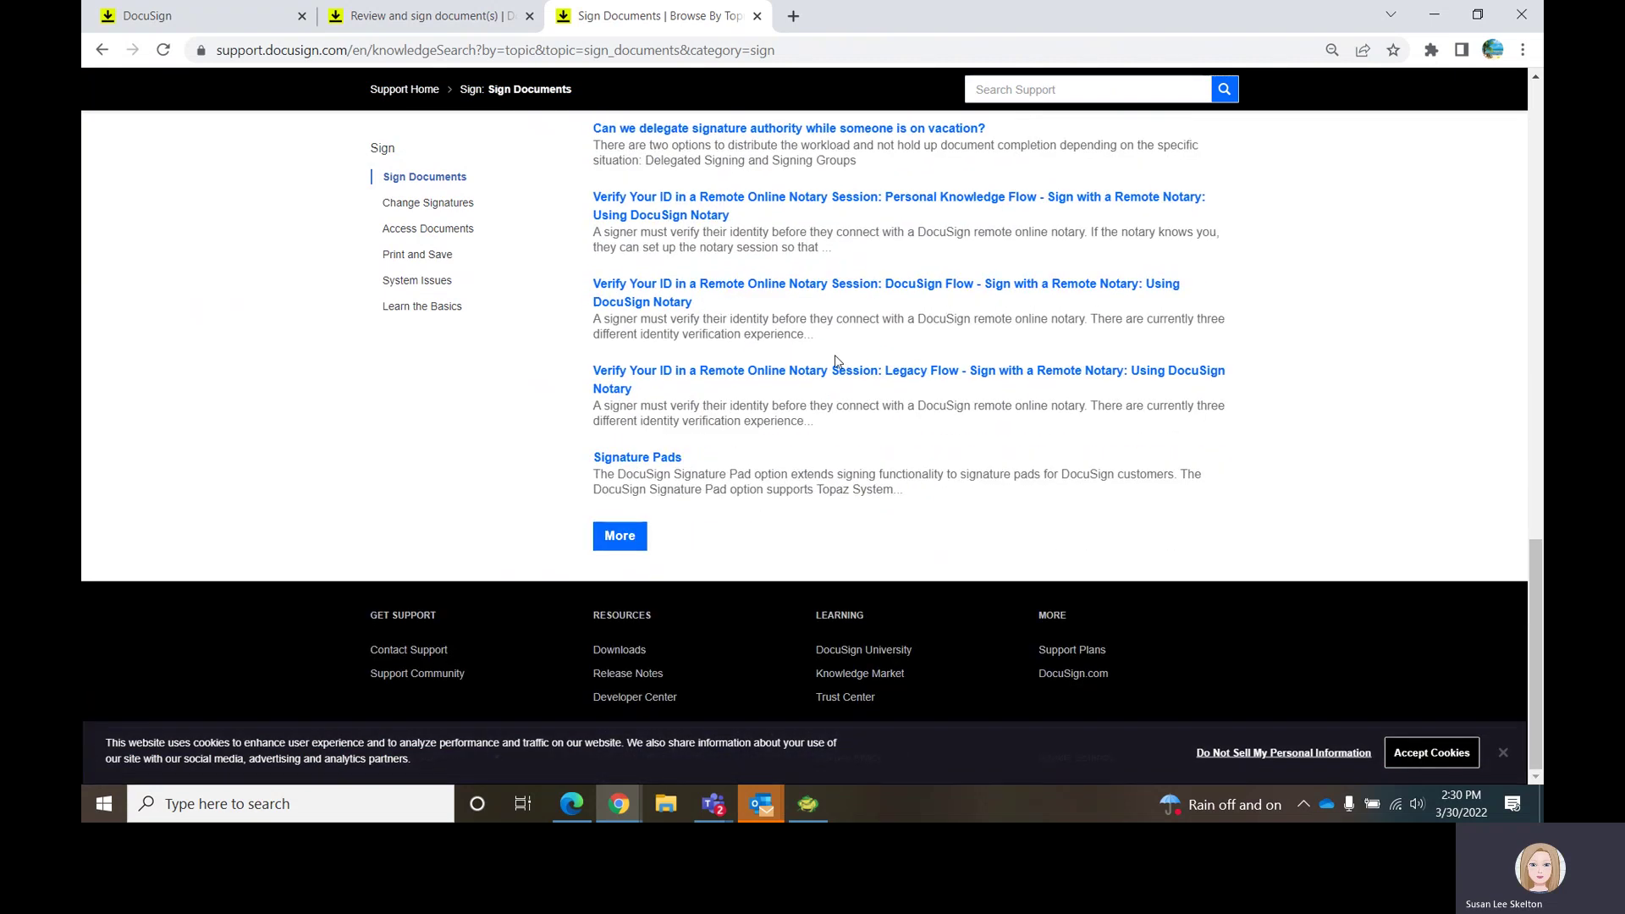
pyautogui.scroll(15, 799, 519)
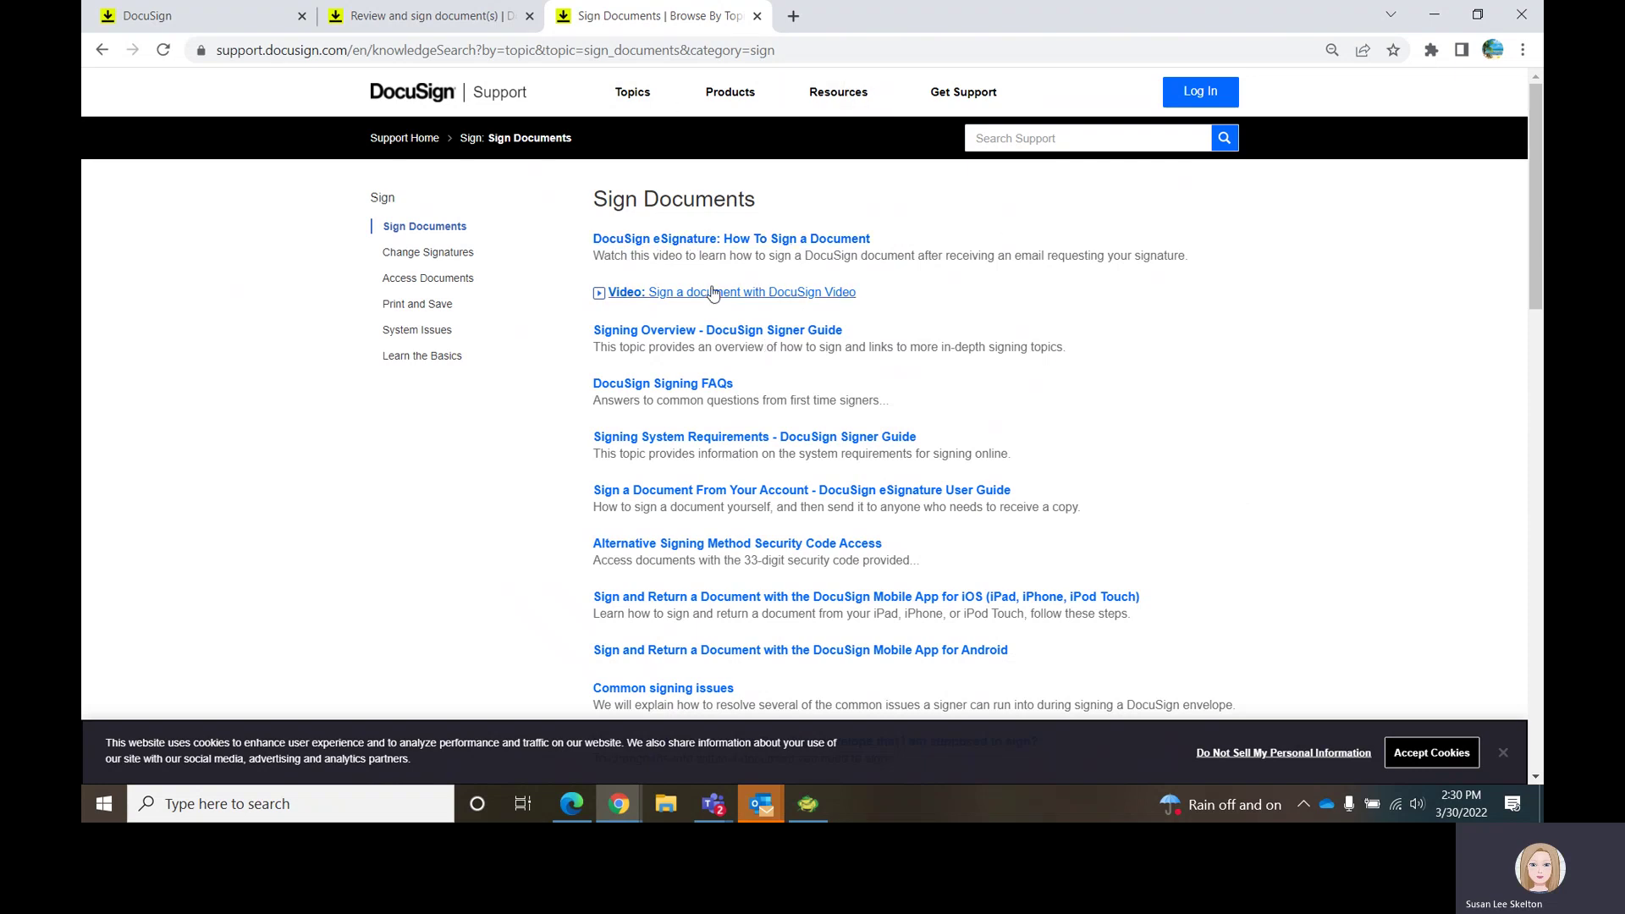
# Close the 'Sign Documents | Browse By Topic' support tab to get back to the template.
pyautogui.click(758, 16)
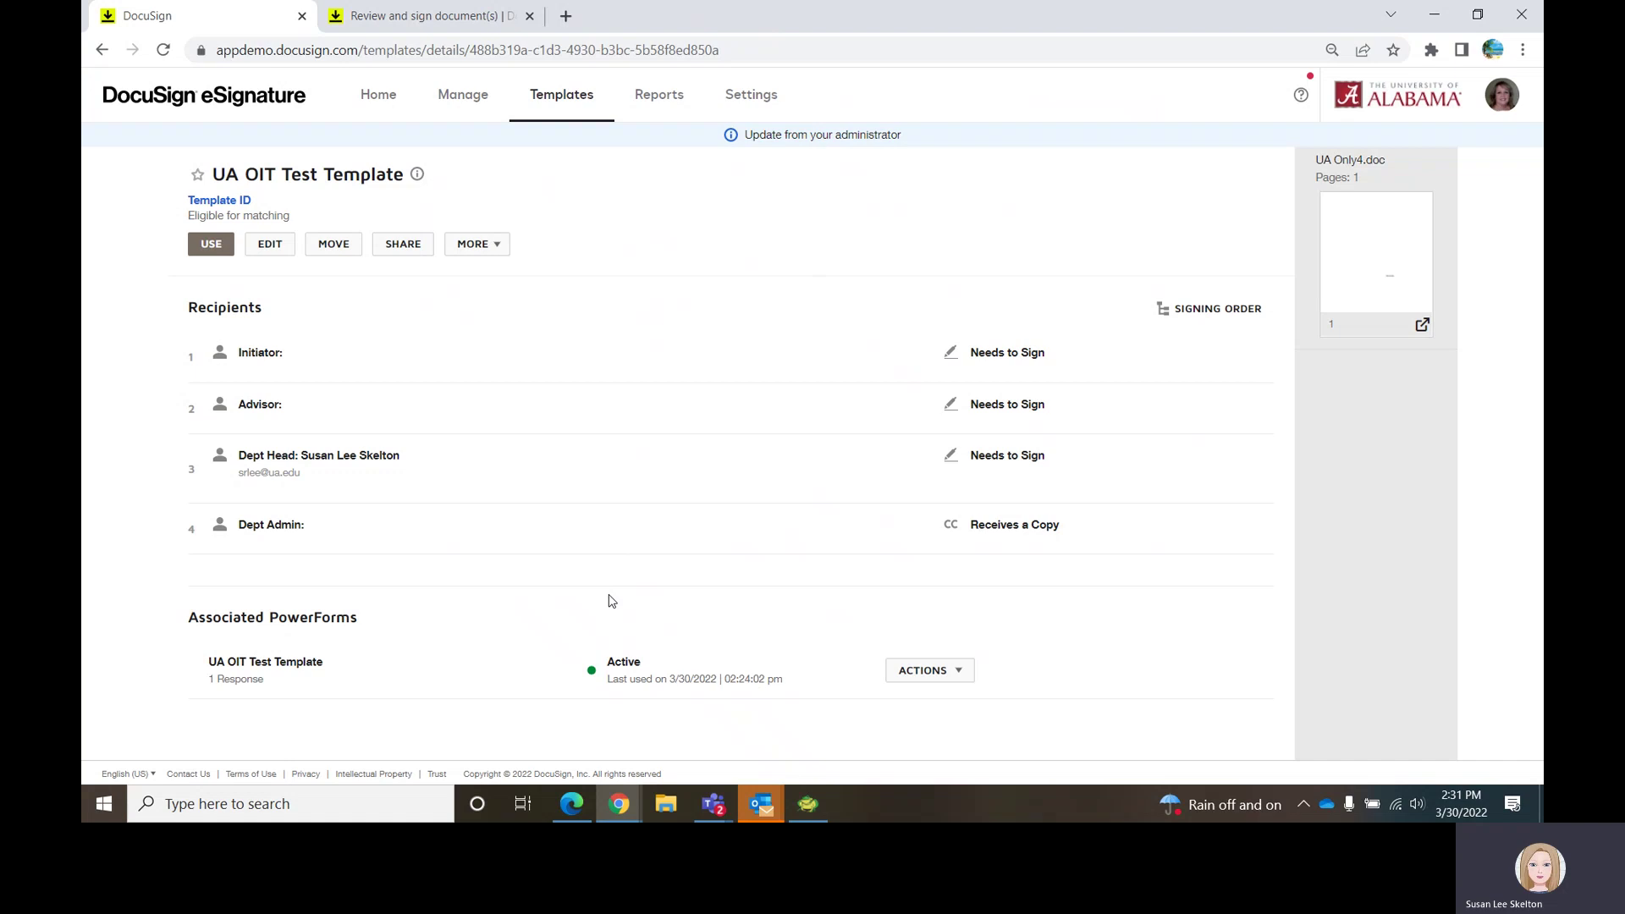
# Minimize the DocuSign, weather news and Discover browser windows to reveal the desktop.
pyautogui.click(1438, 21)
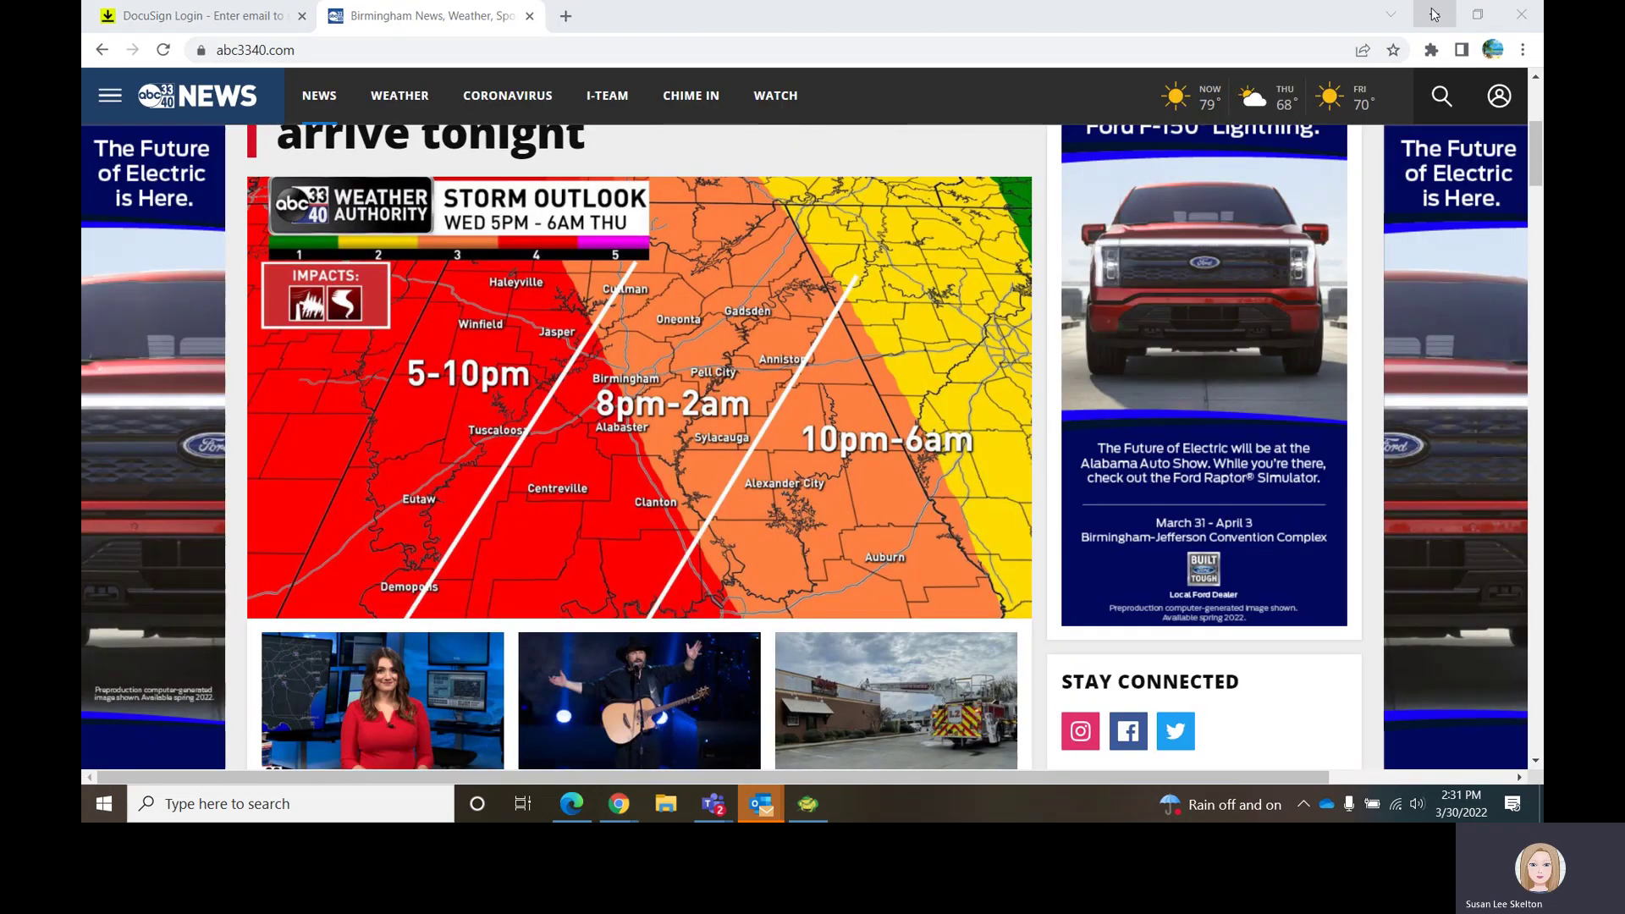
pyautogui.click(1430, 15)
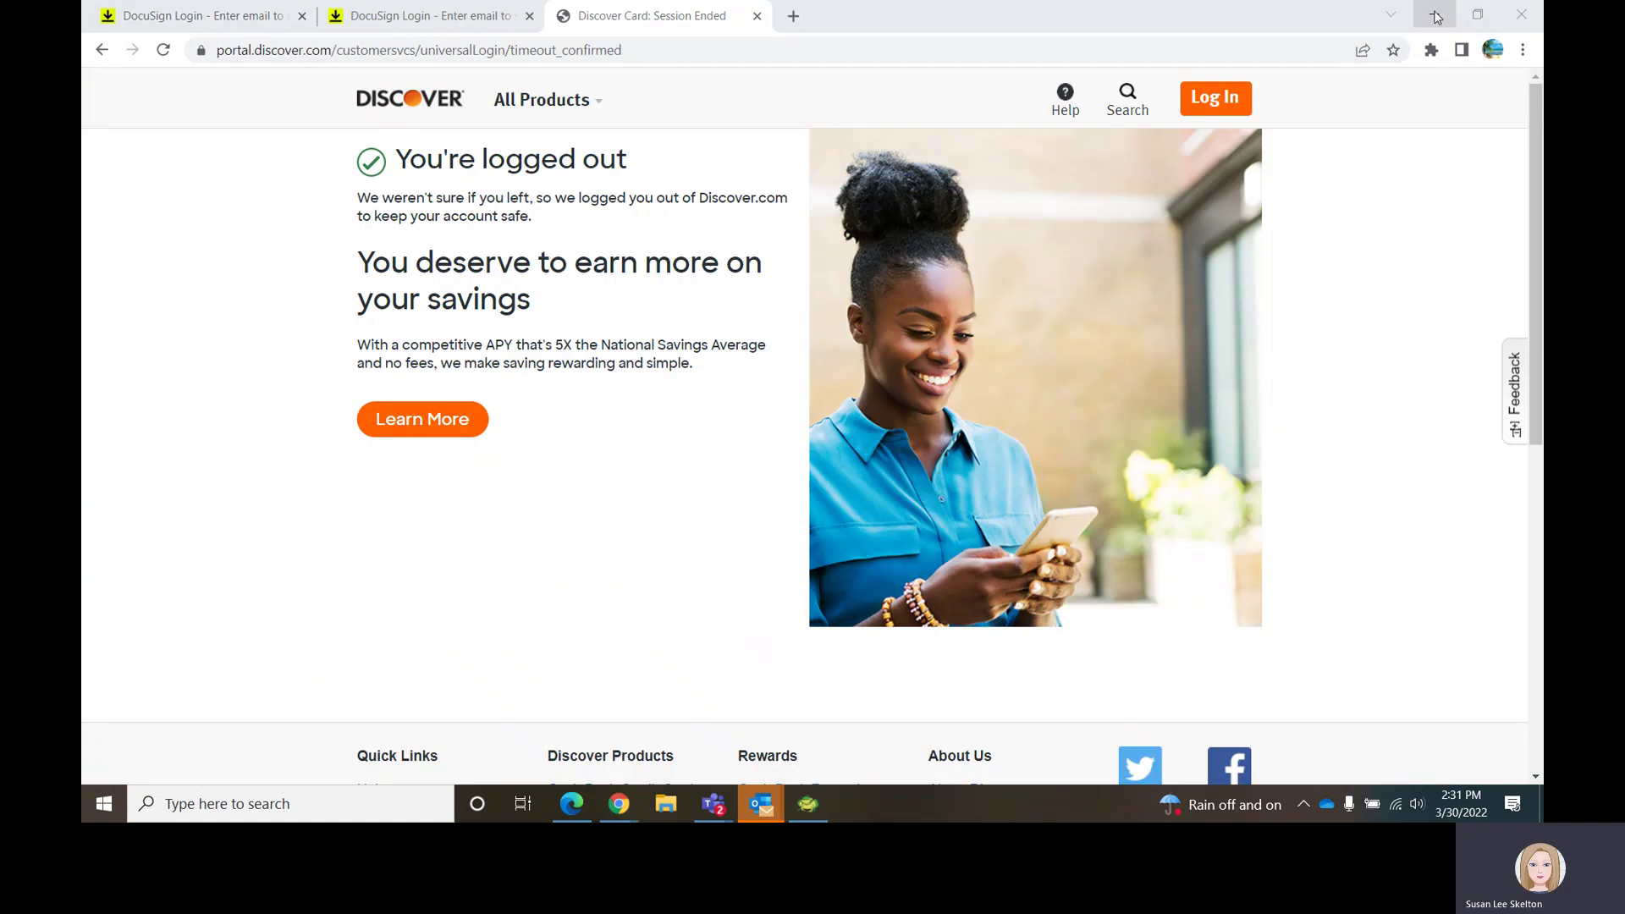
pyautogui.click(1428, 17)
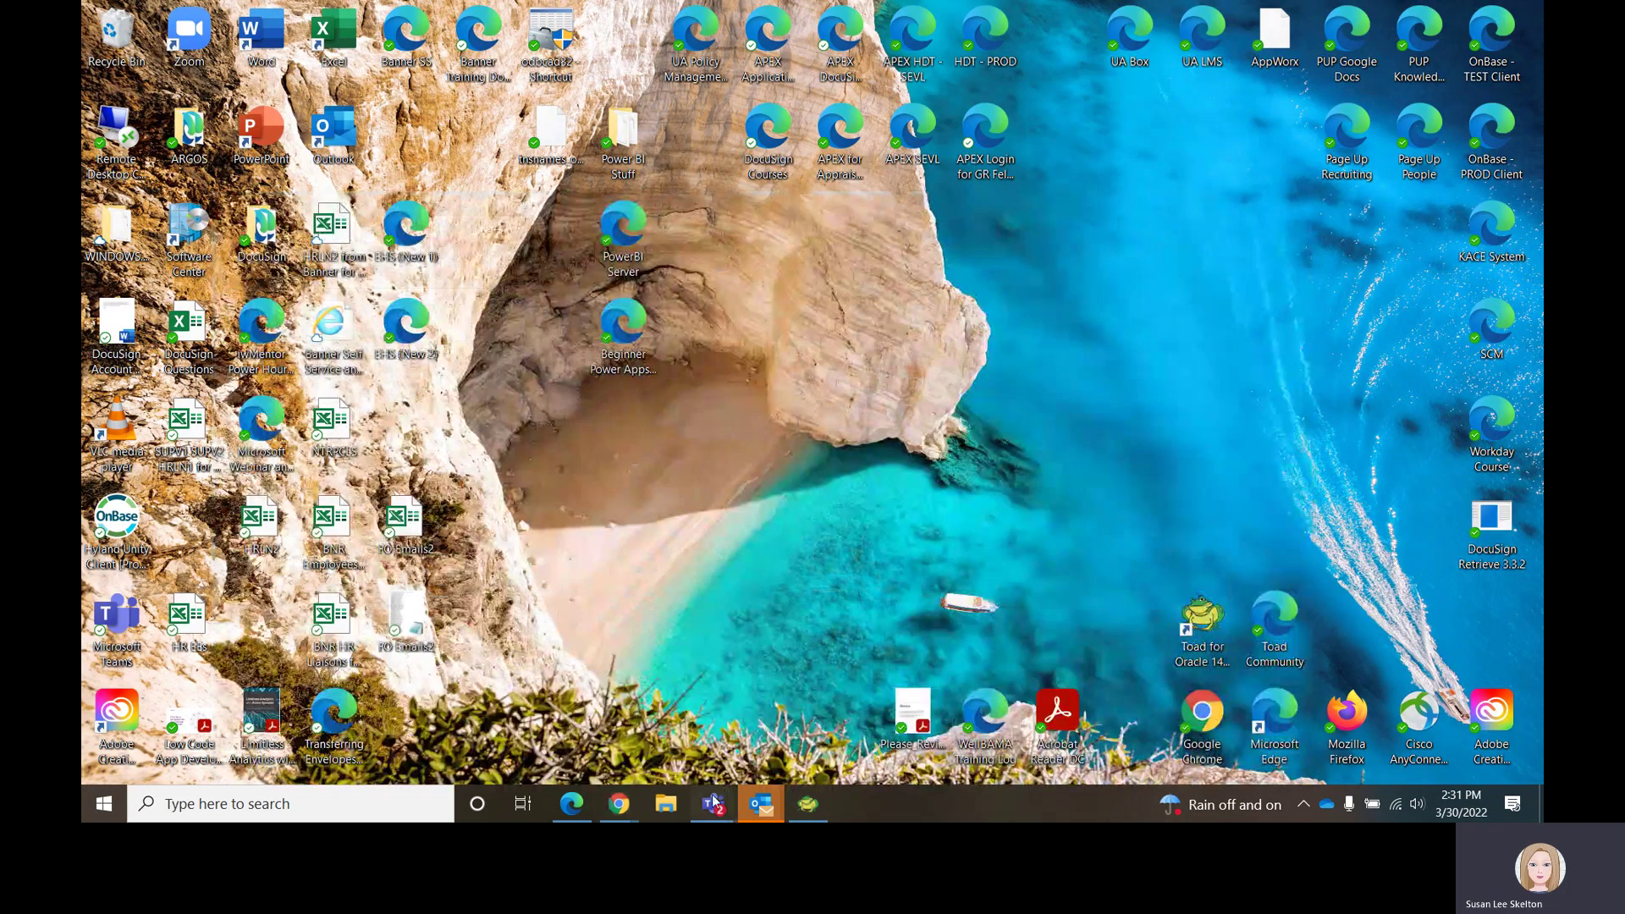
pyautogui.moveTo(719, 800)
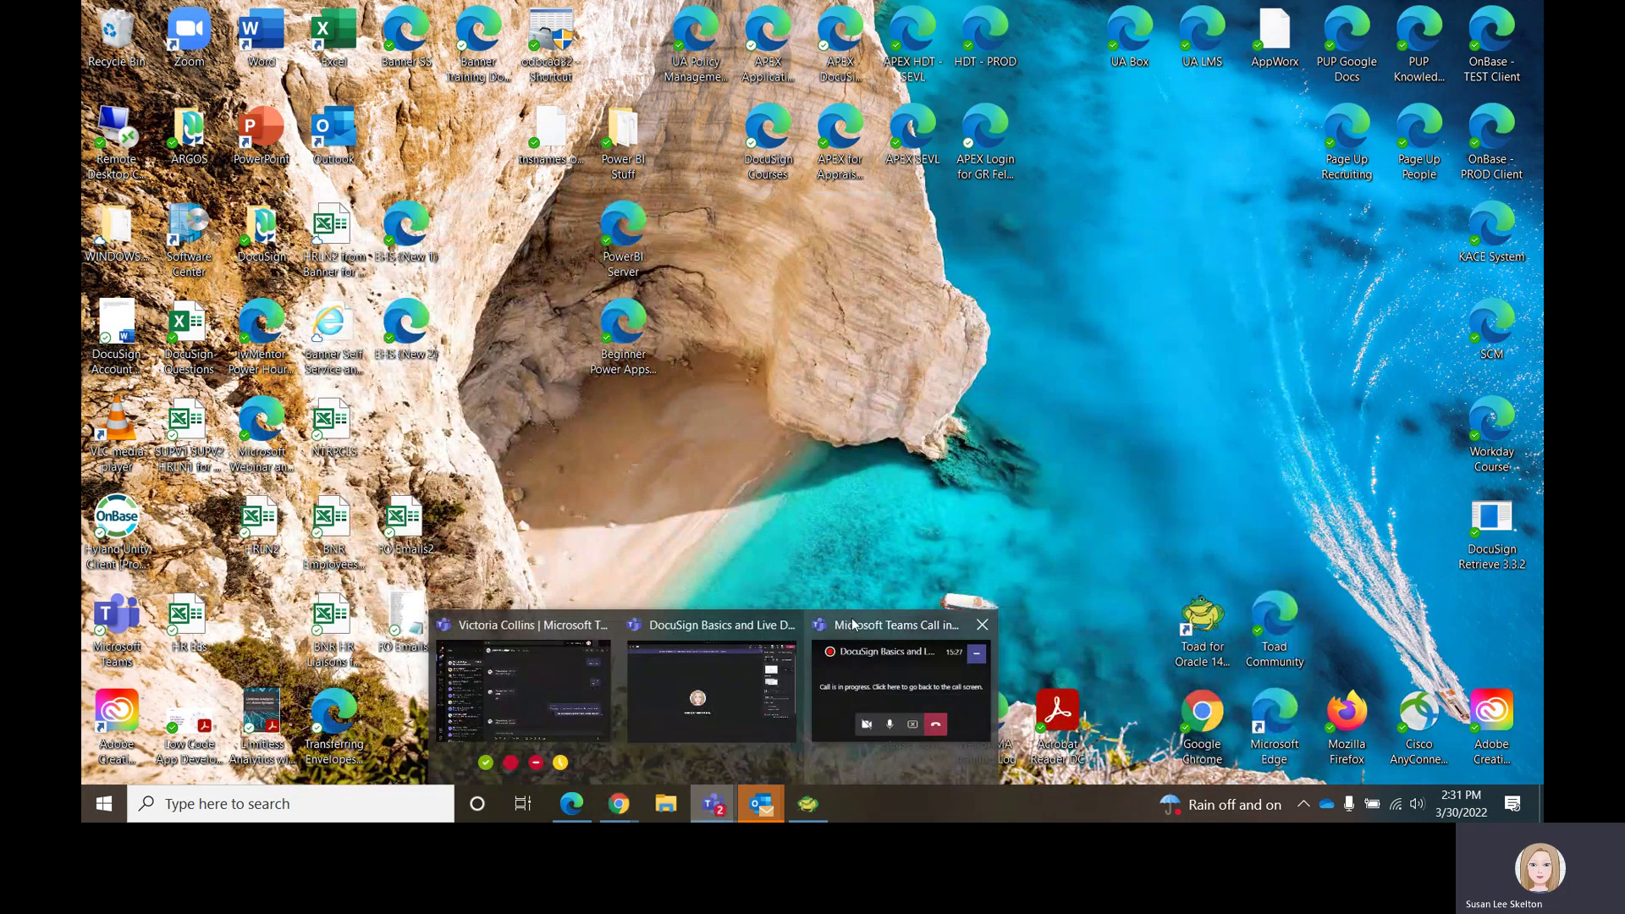